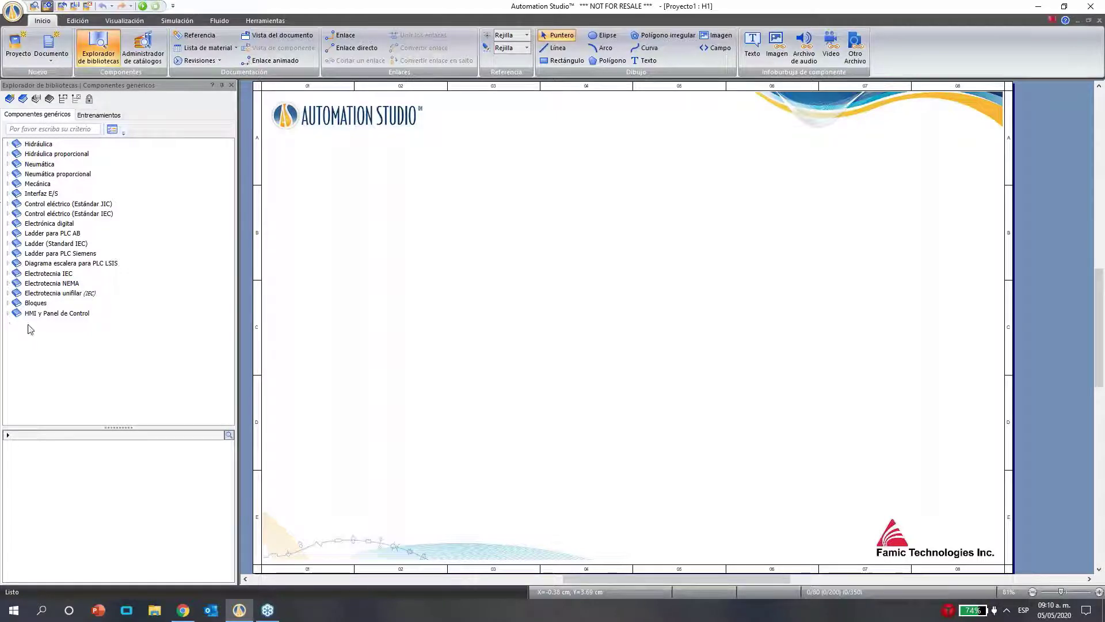
Expand the Hidráulica proporcional and Hidráulica libraries and look through their component categories
click(8, 154)
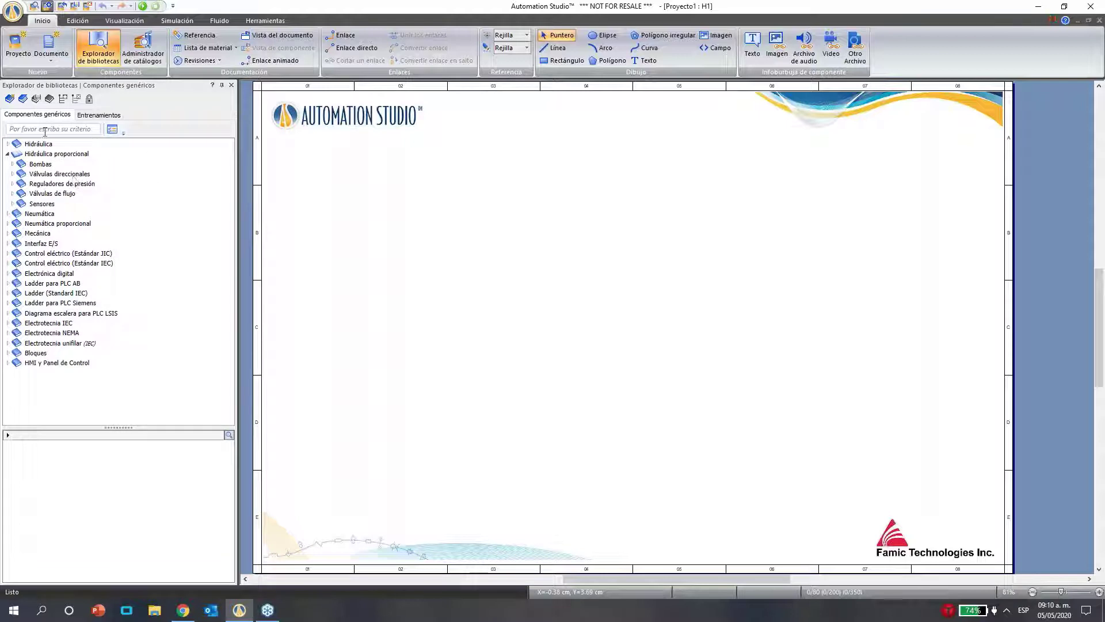
click(7, 144)
click(12, 263)
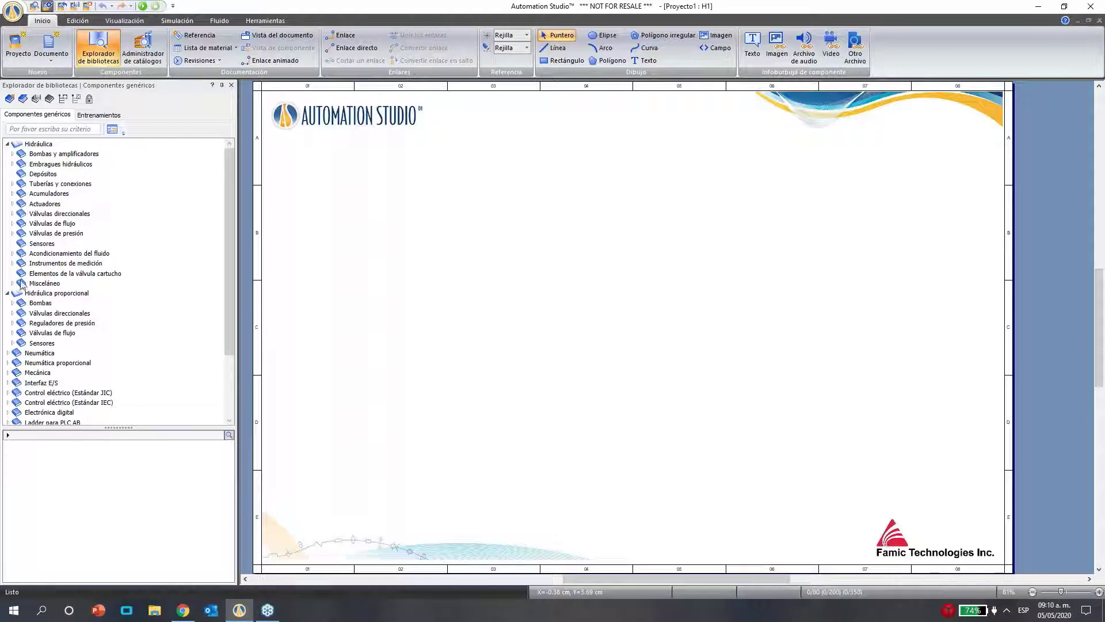
scroll(58, 276, down, 2)
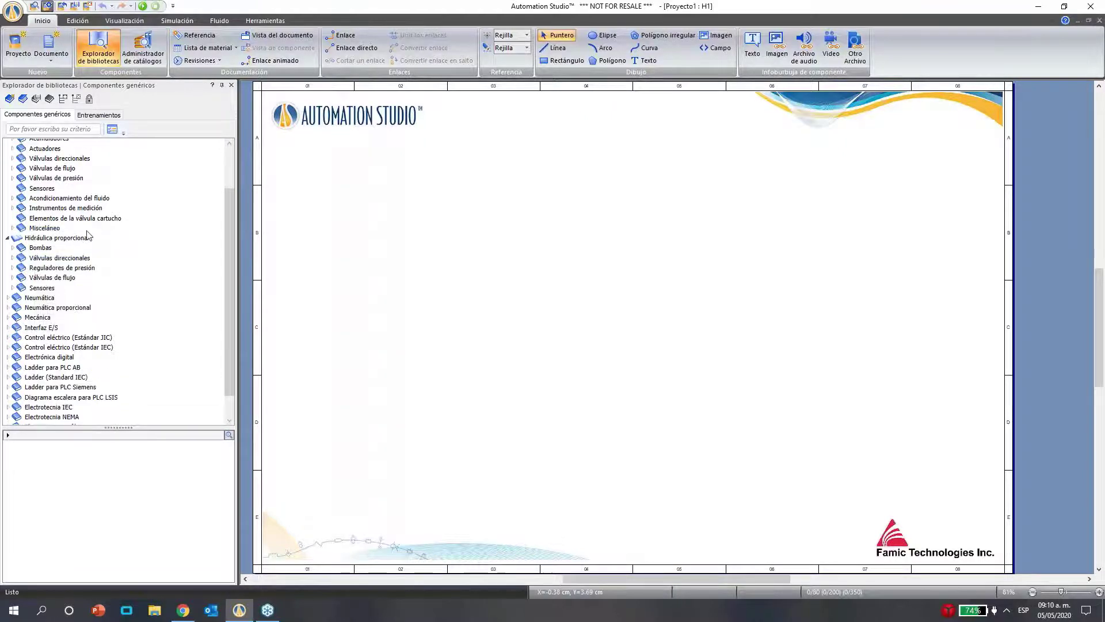
scroll(8, 233, down, 1)
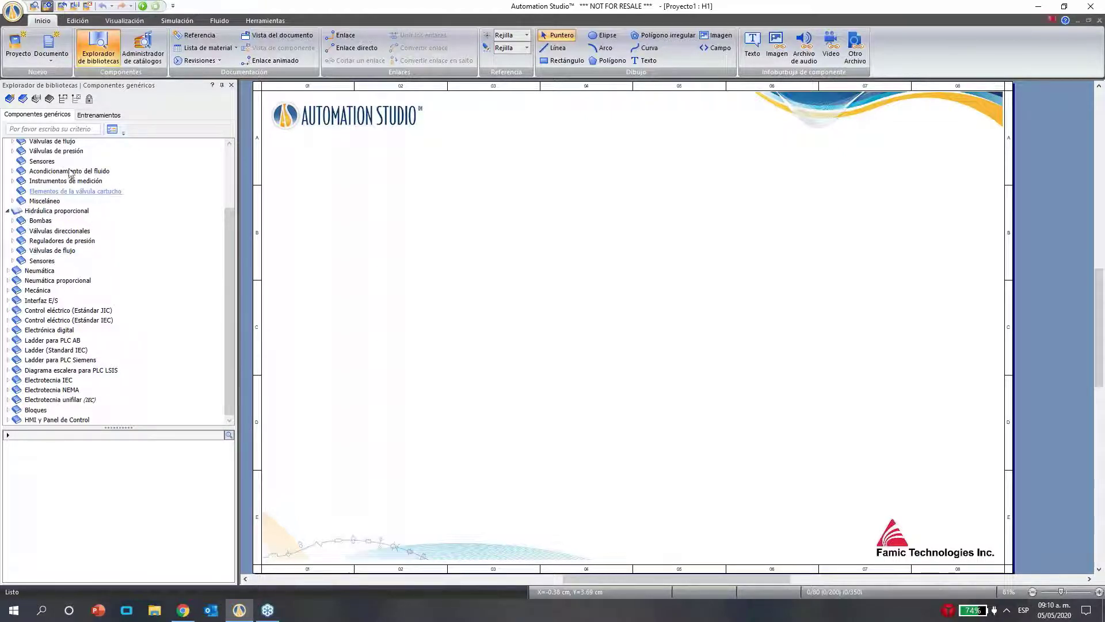
scroll(52, 156, up, 2)
scroll(52, 164, up, 1)
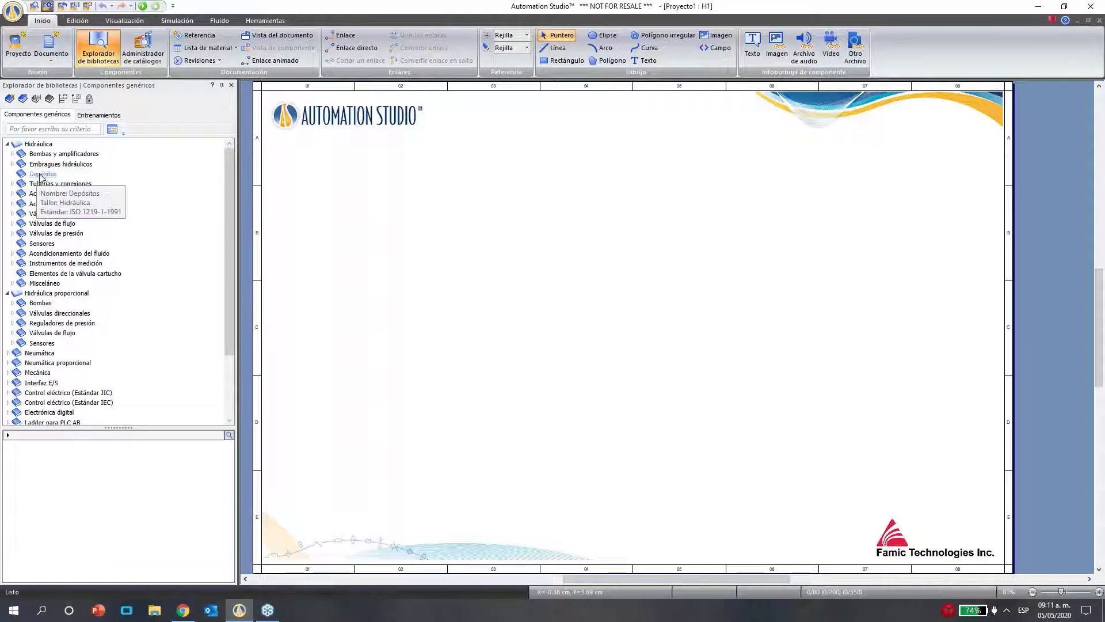
View the fixed-displacement unidirectional pumps within Bombas y amplificadores, and collapse that category again
click(13, 154)
click(79, 164)
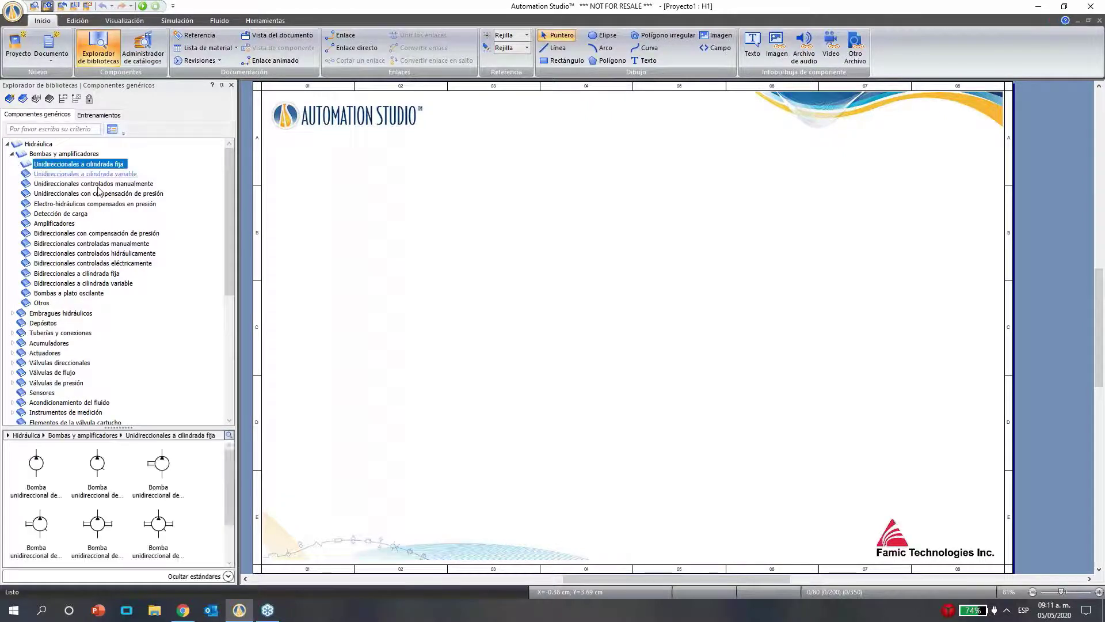
click(13, 154)
click(12, 155)
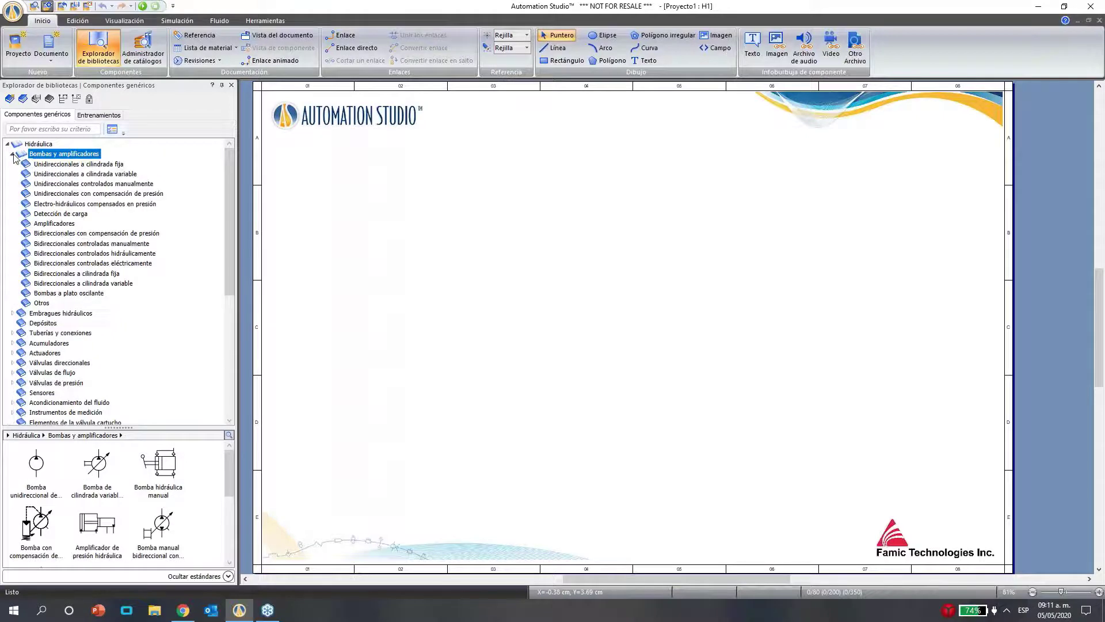
click(12, 154)
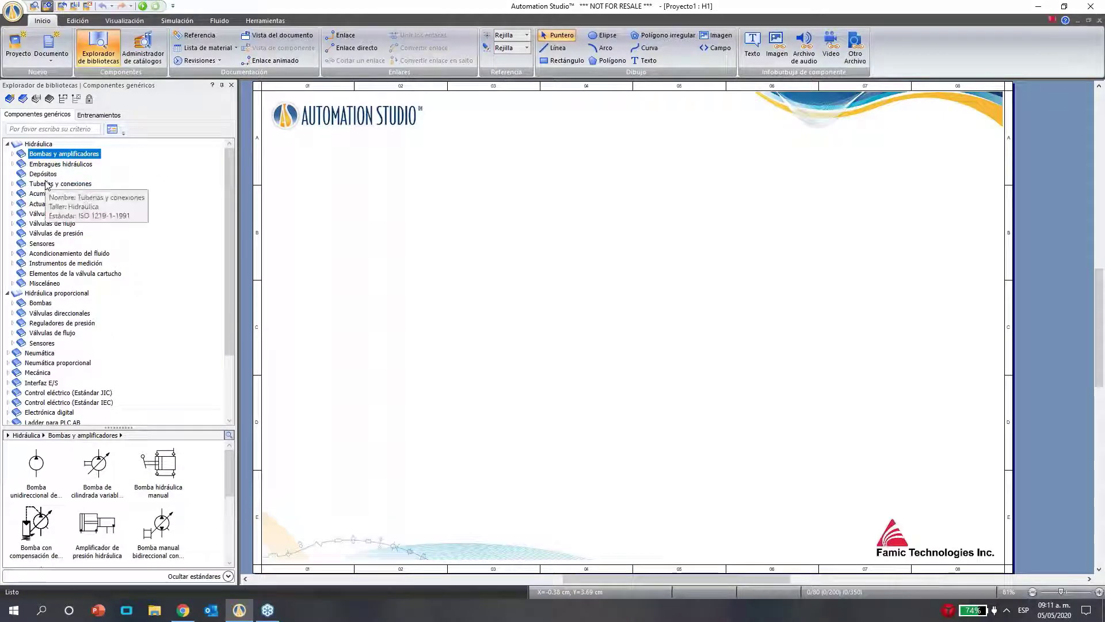
Collapse both hydraulic libraries and look through the categories of the Neumática library
click(7, 144)
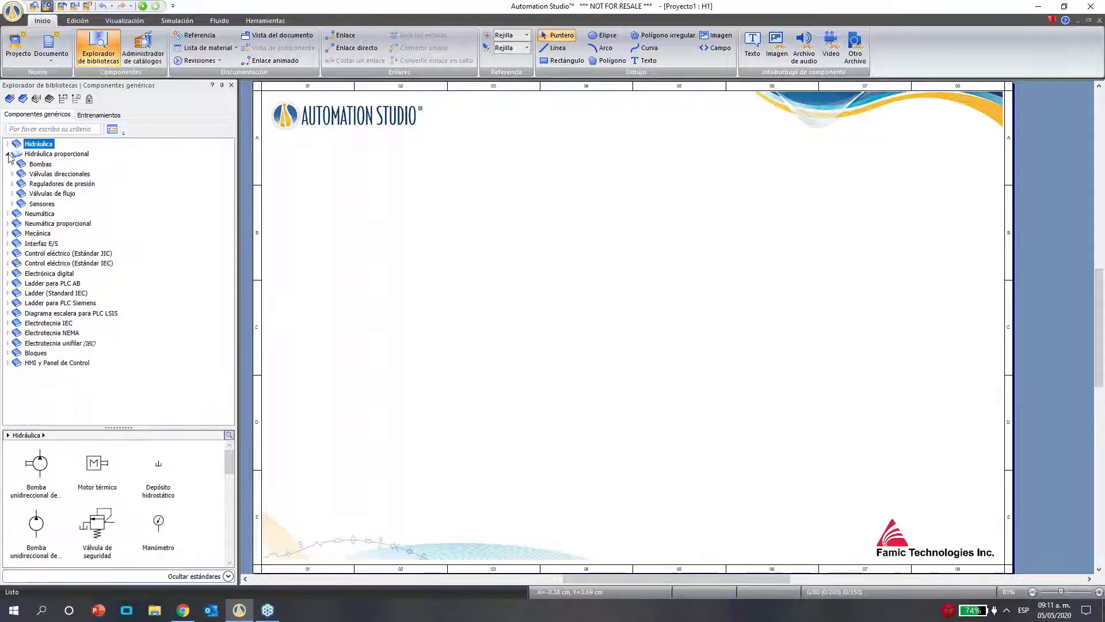
click(8, 154)
click(7, 165)
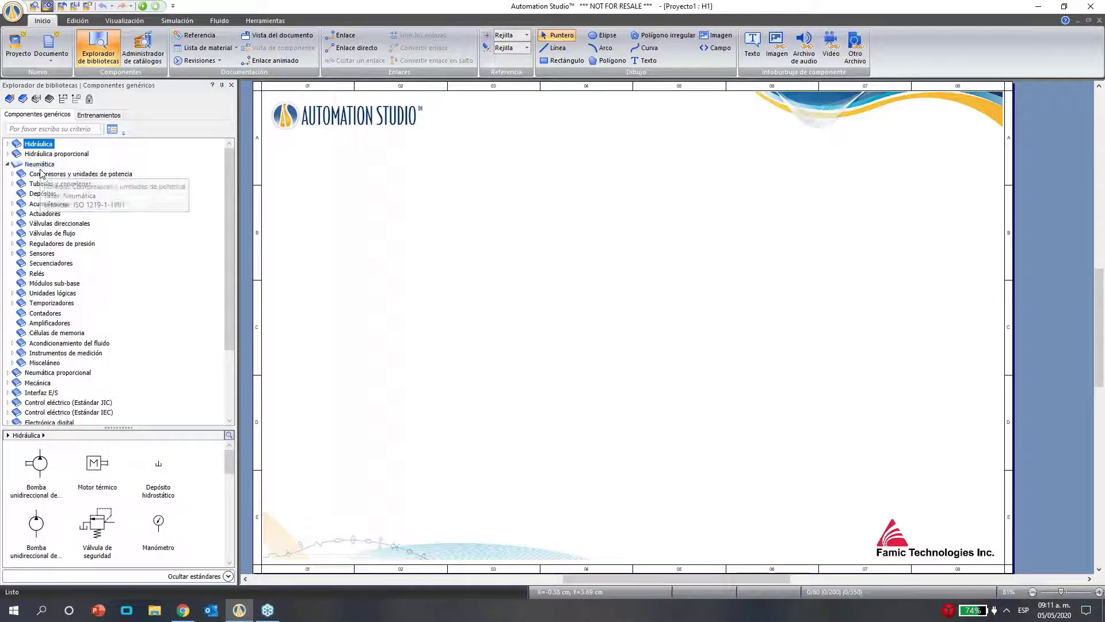
click(8, 166)
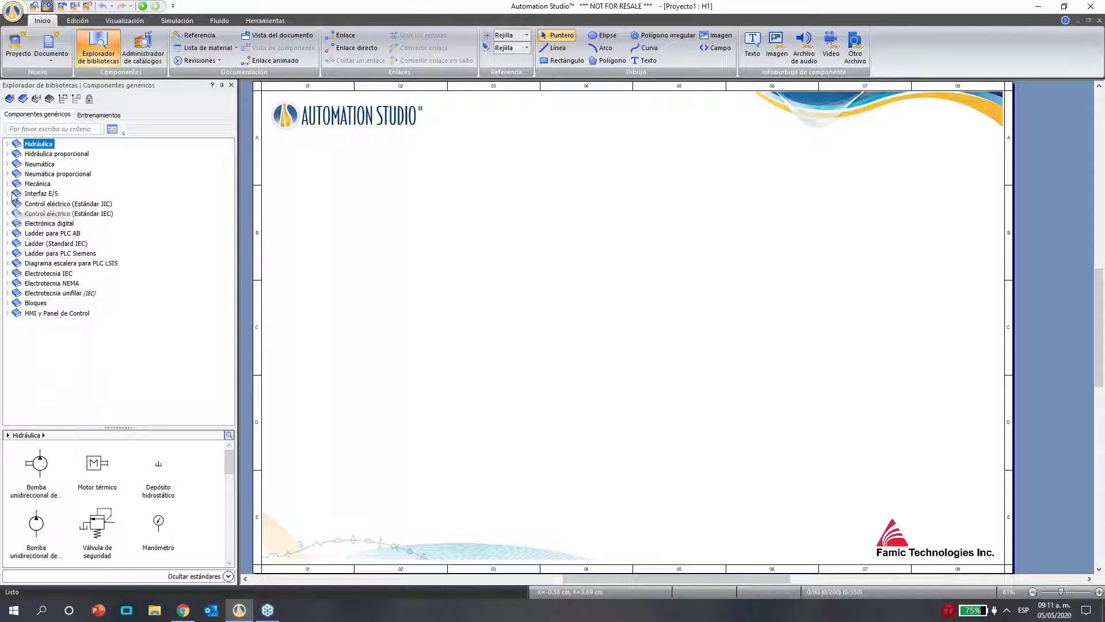
Examine the categories and components of the Control eléctrico libraries for the JIC and IEC standards
click(112, 206)
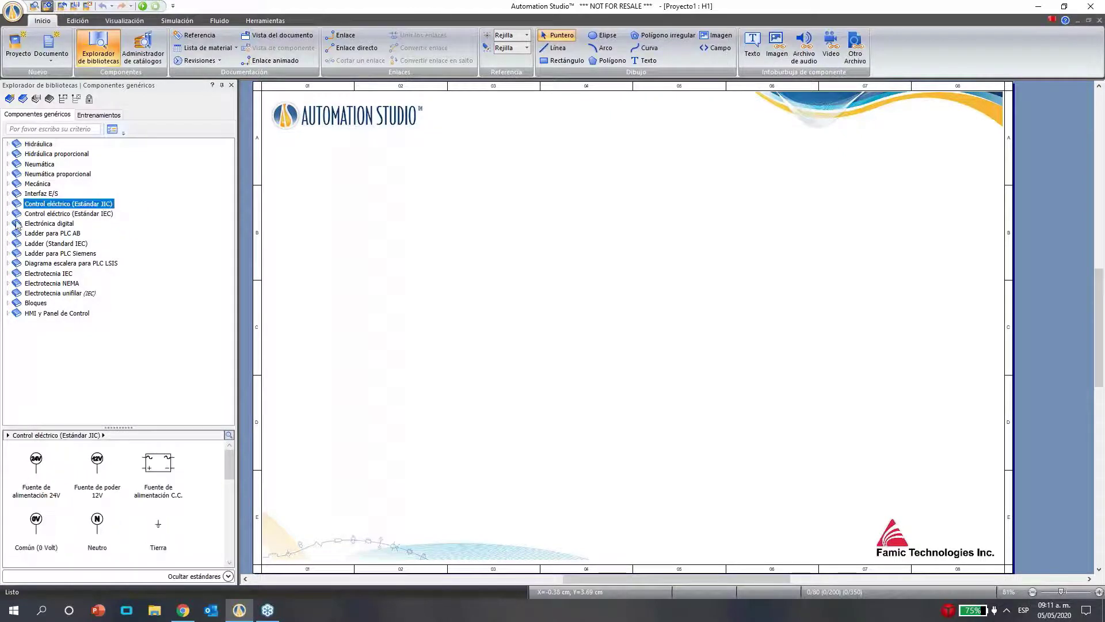
click(7, 204)
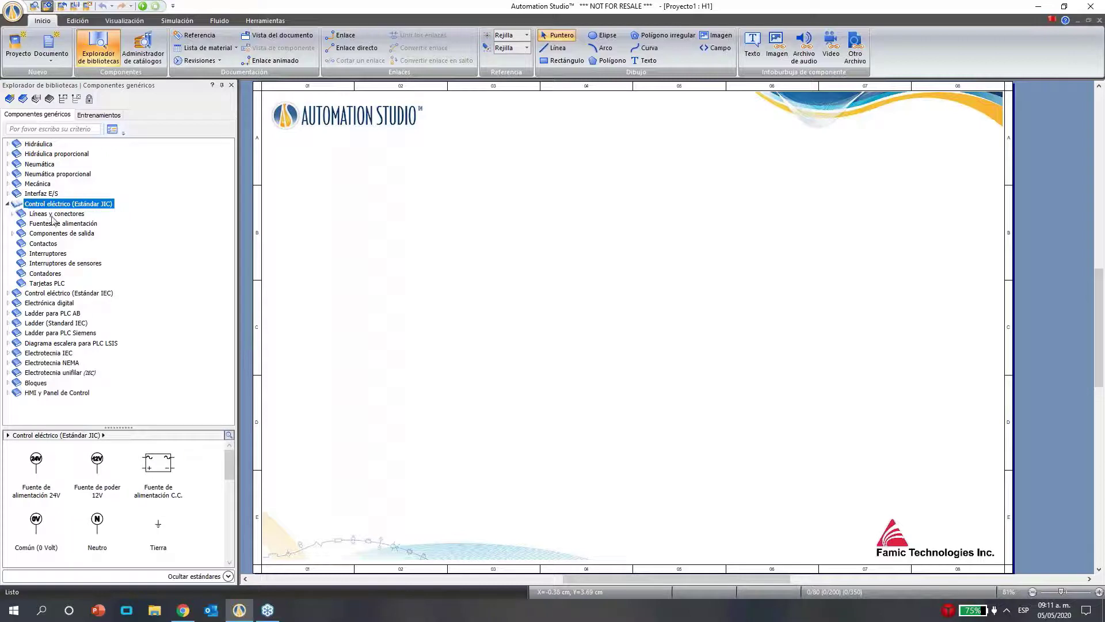
click(7, 294)
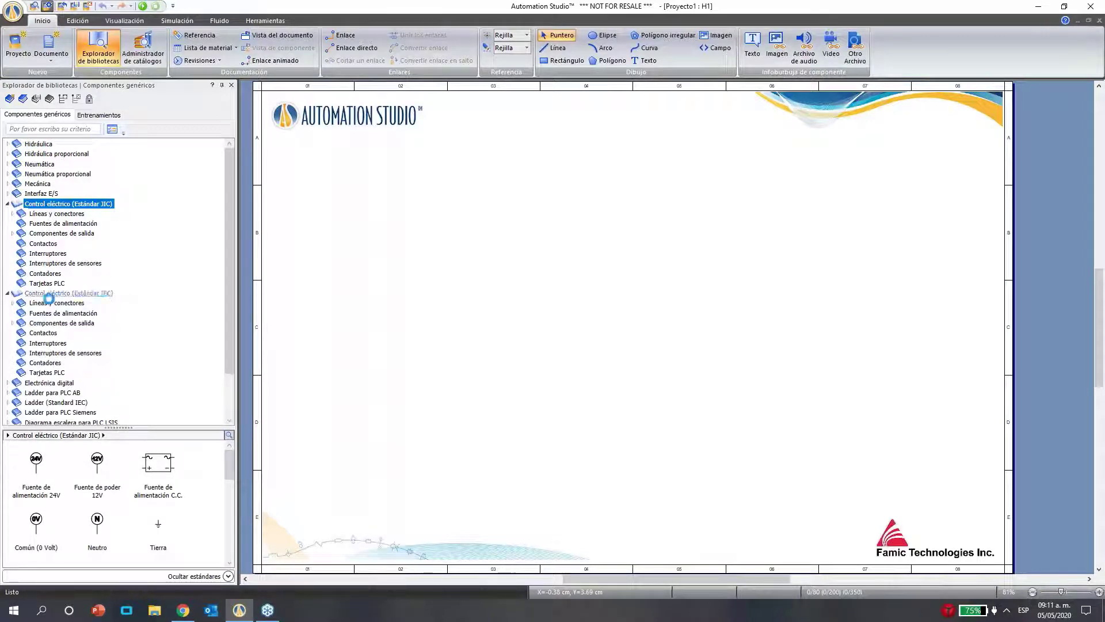
click(55, 295)
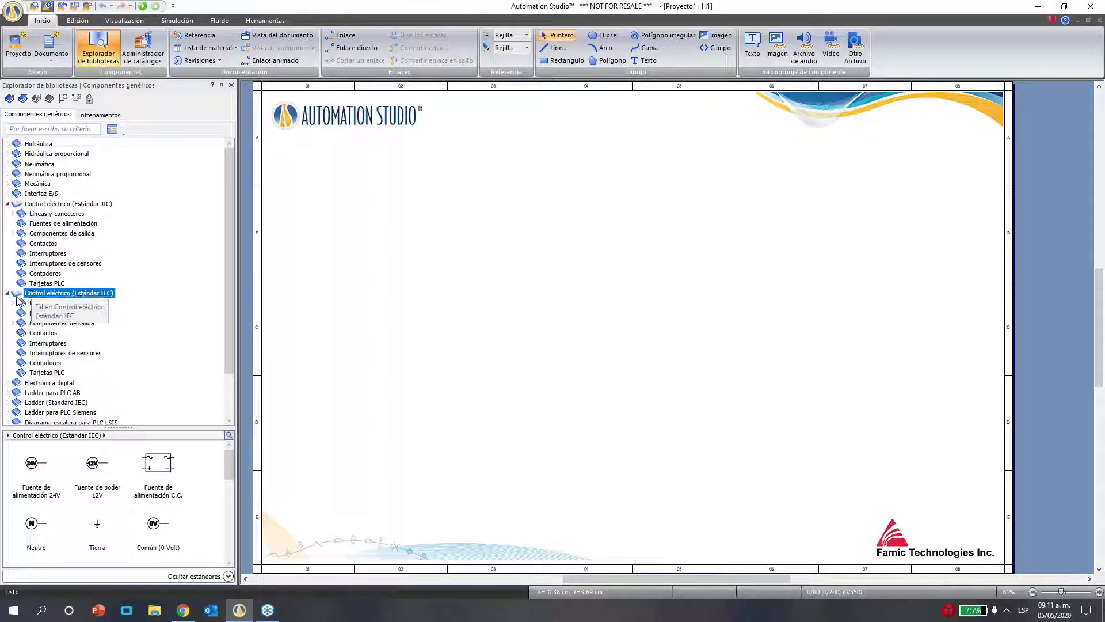
scroll(17, 233, down, 2)
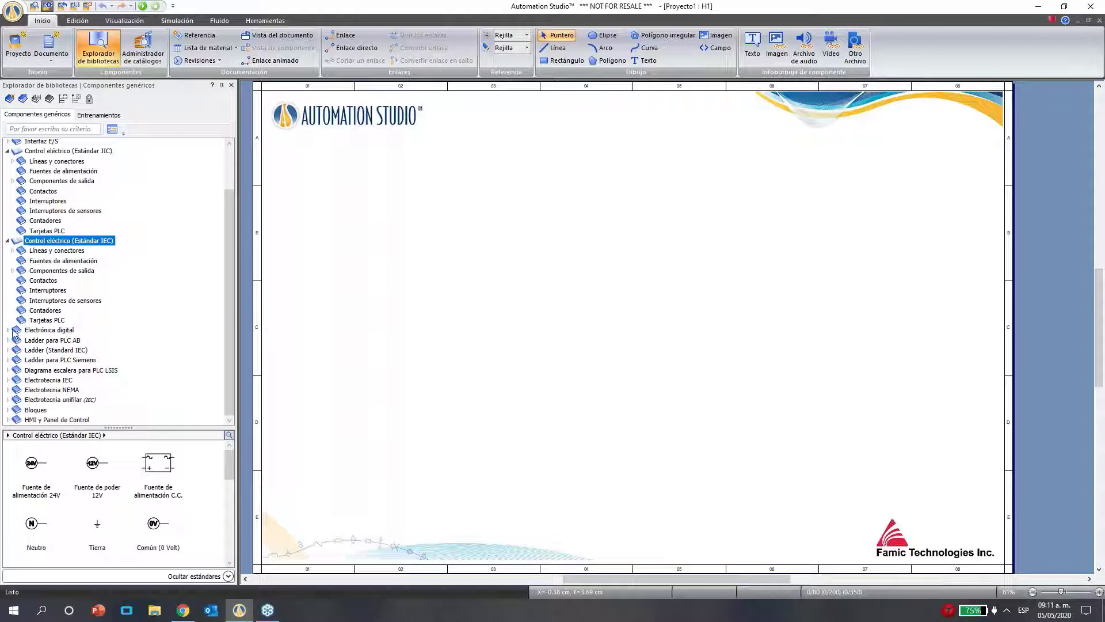
Look through the Electrónica digital categories and display the components of the Ladder (Standard IEC) library
click(7, 330)
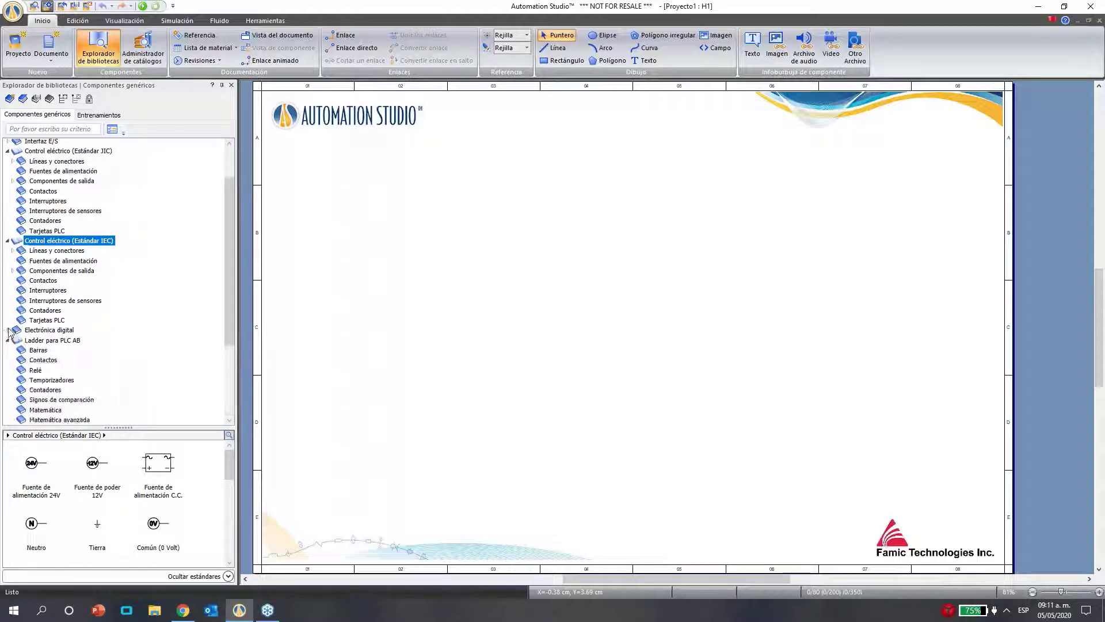
click(7, 420)
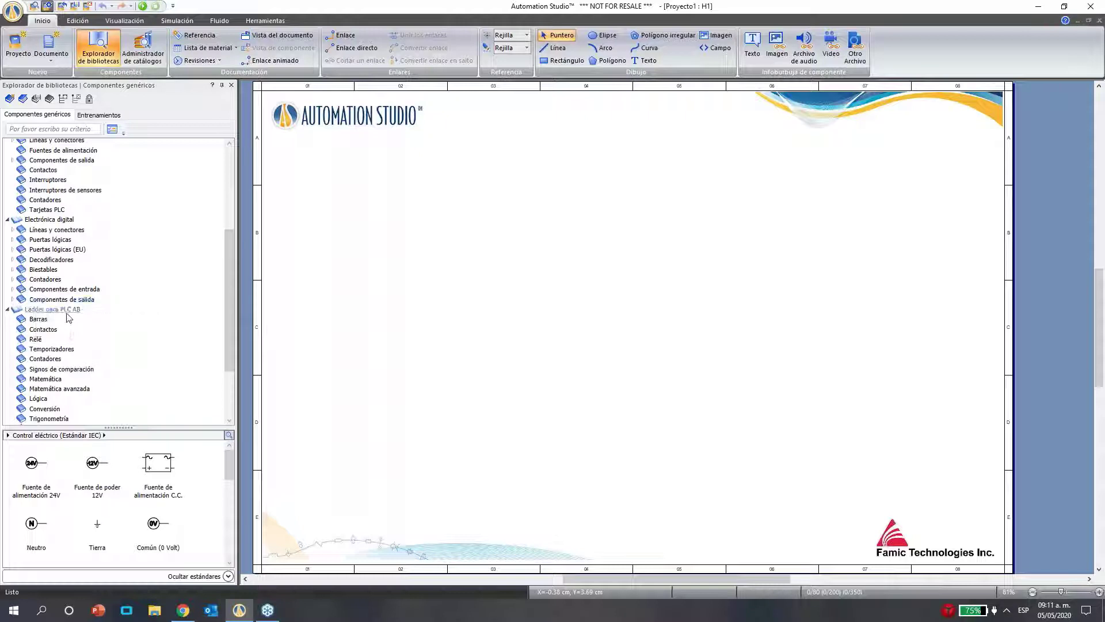
click(7, 310)
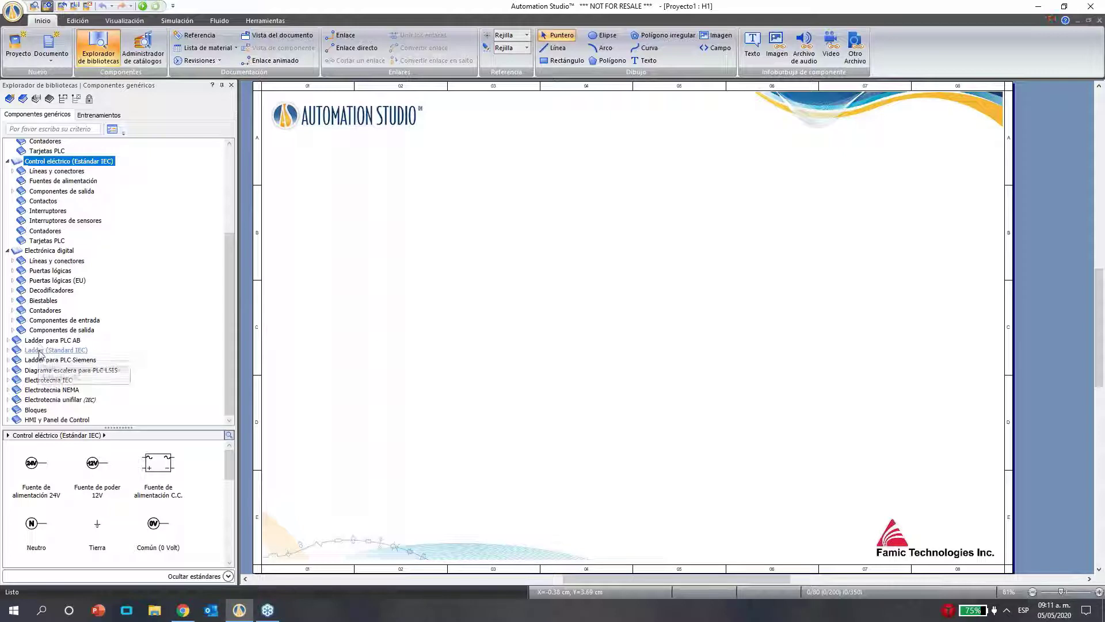
click(17, 349)
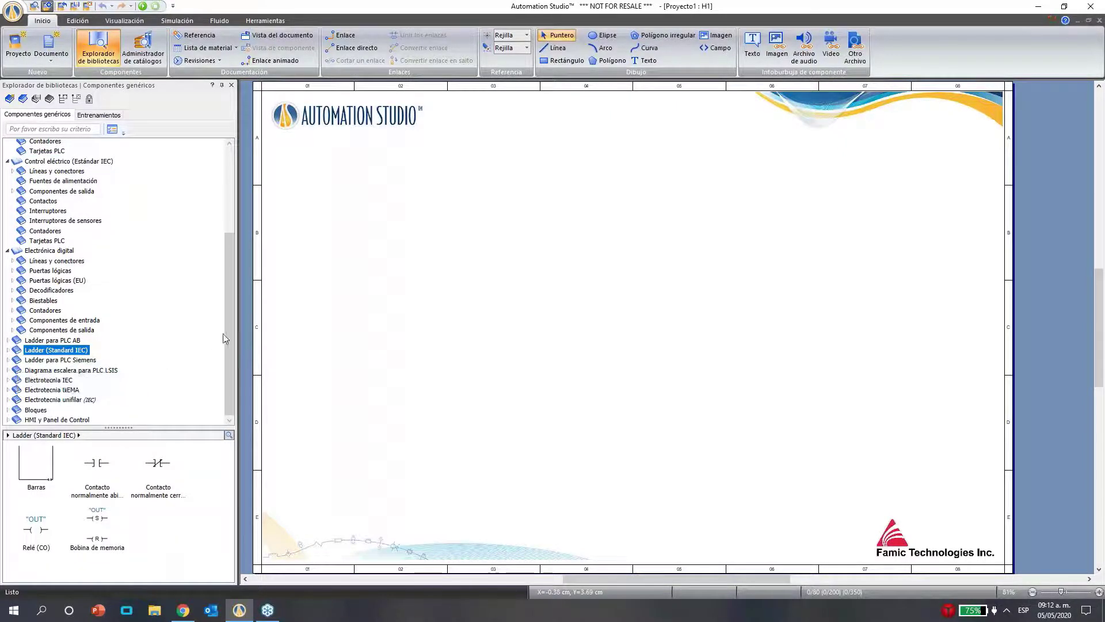
Browse the Ladder para PLC AB library, viewing its Contactos, Signos de comparación and Matemática avanzada components
click(8, 340)
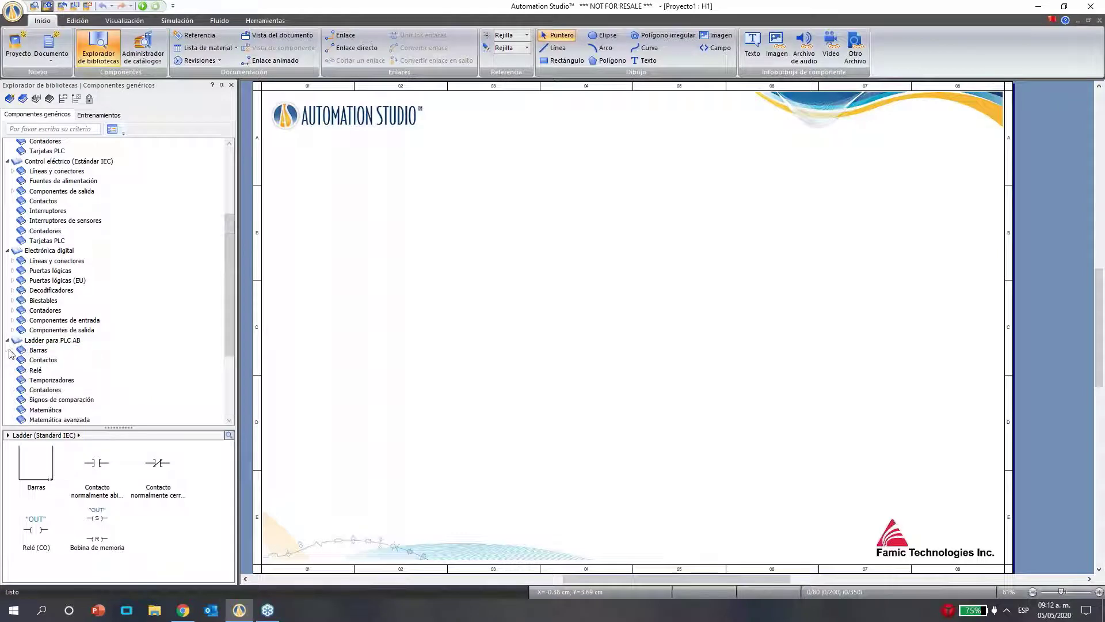
scroll(23, 288, down, 2)
scroll(25, 278, down, 1)
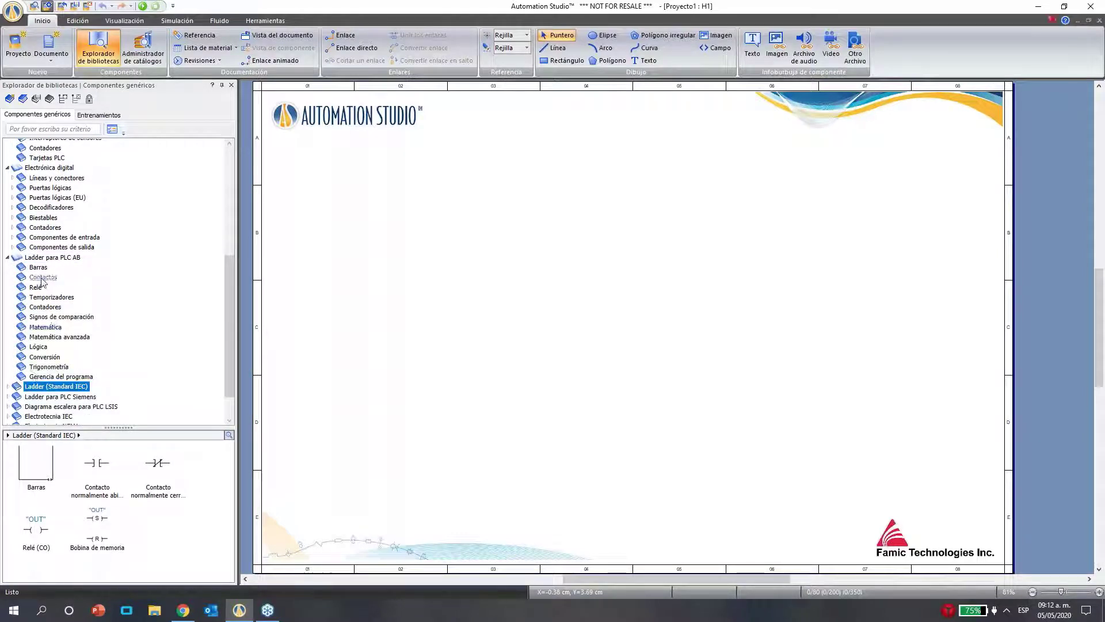
click(44, 276)
click(31, 317)
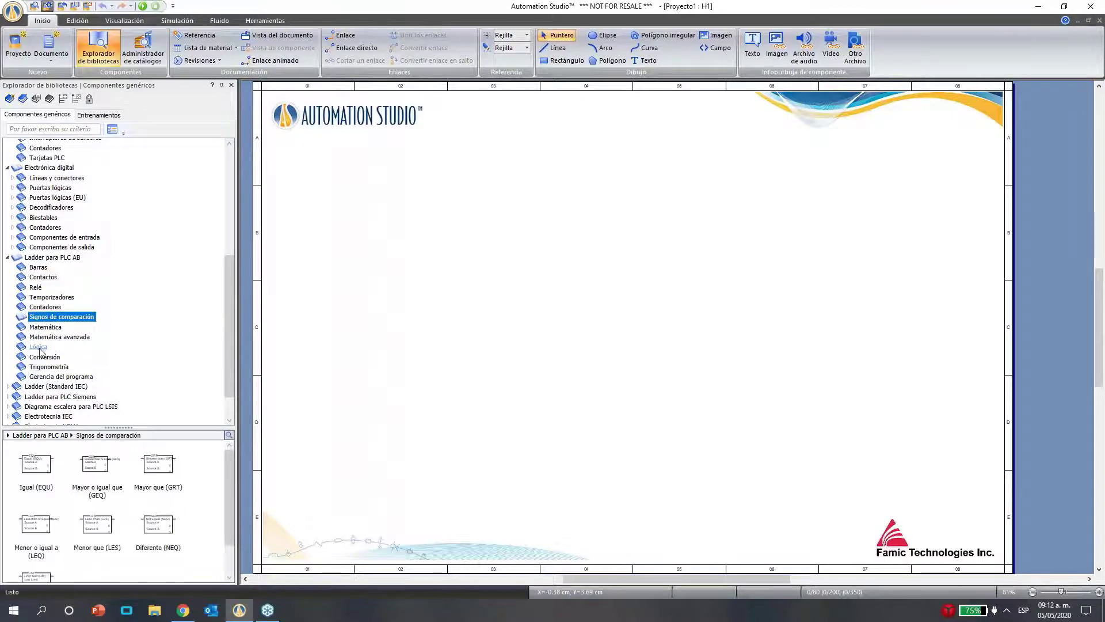
click(46, 337)
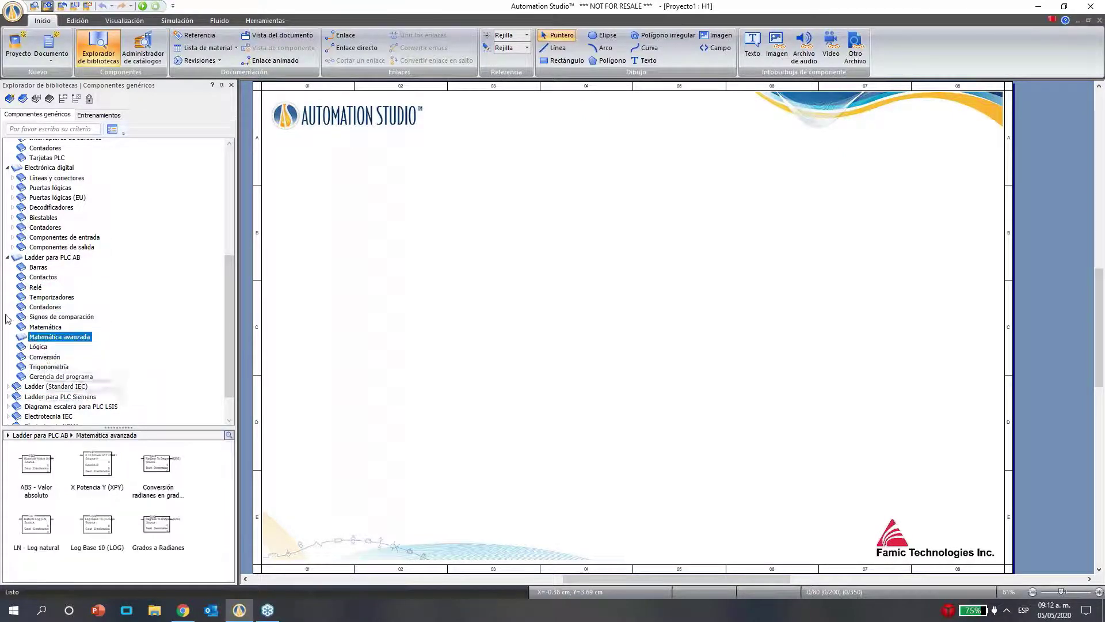
Collapse the Ladder para PLC AB, Electrónica digital and both Control eléctrico libraries
click(9, 258)
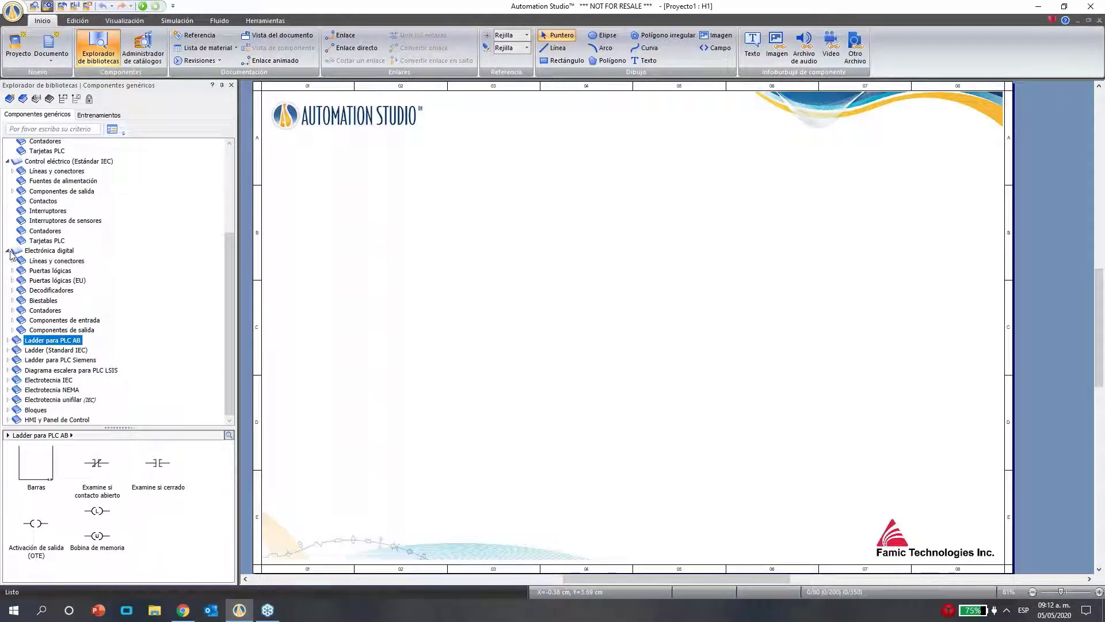
click(8, 162)
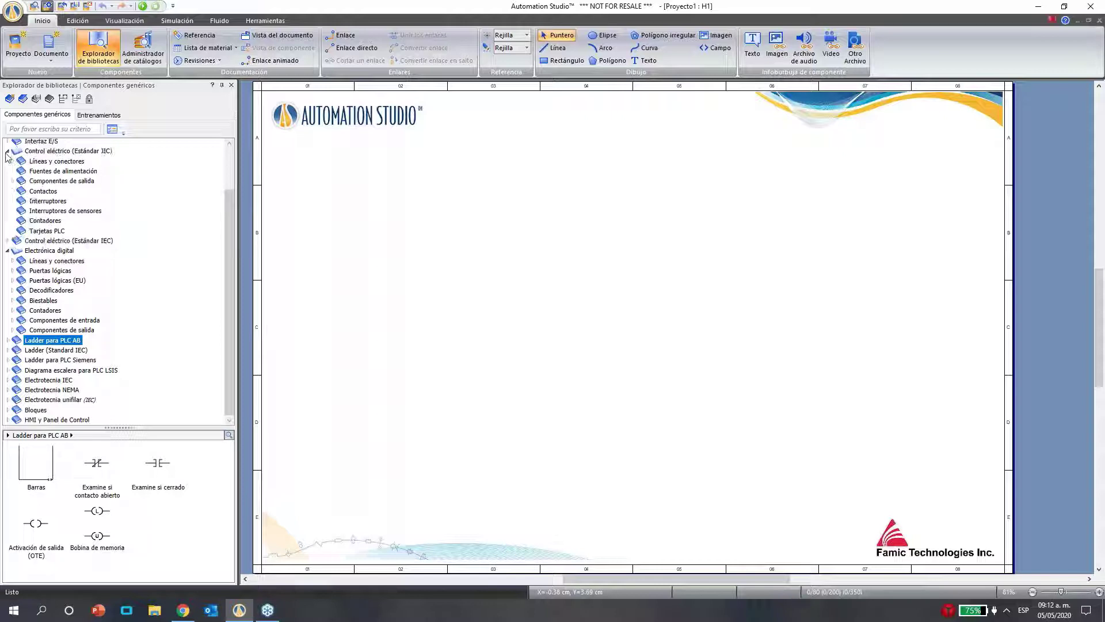
click(7, 152)
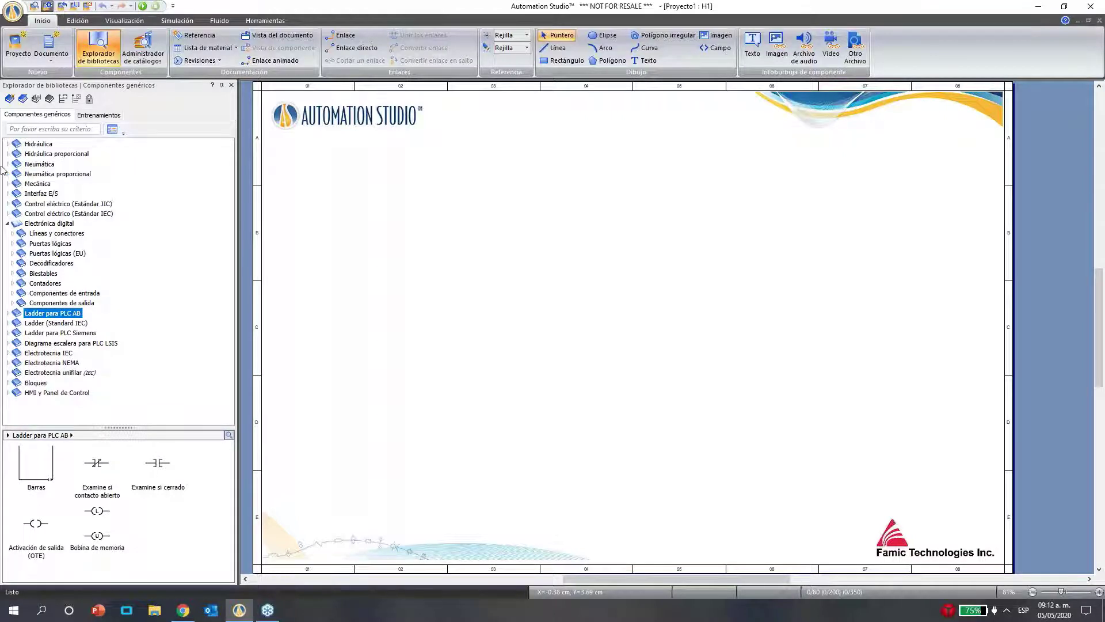
click(8, 225)
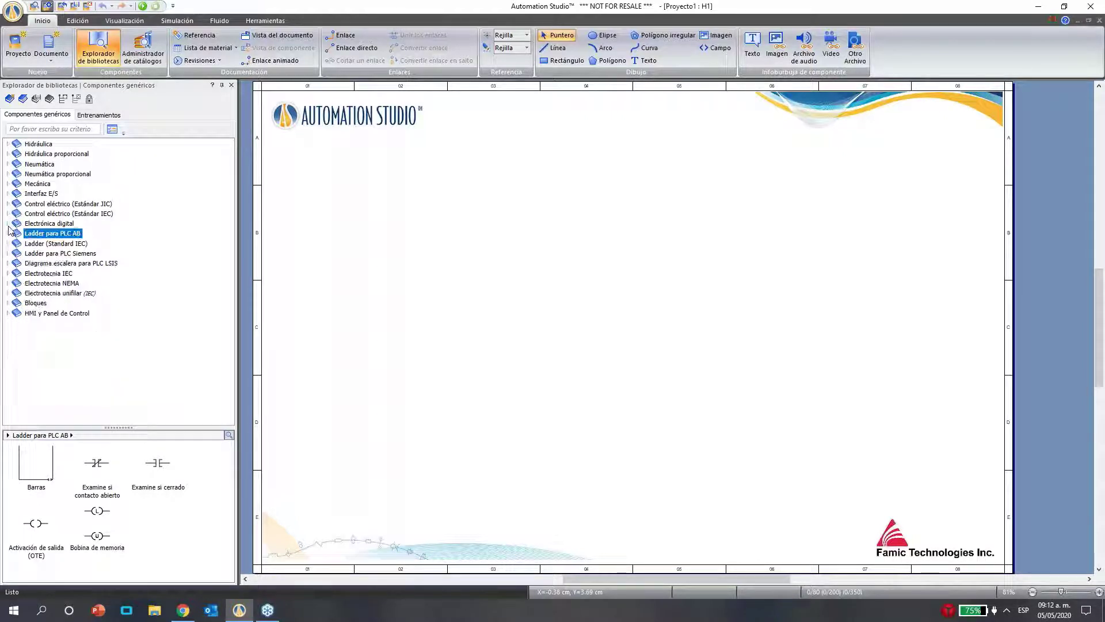
Browse the Ladder para PLC Siemens categories, including Contadores, Barras and Desplazar, and collapse the library again
click(17, 254)
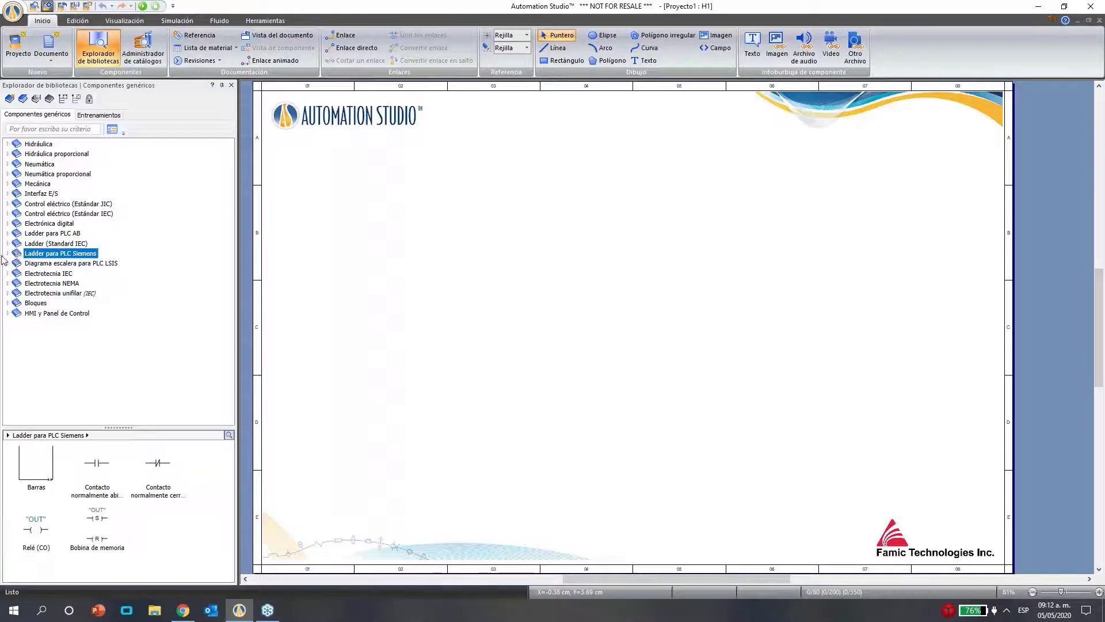
click(8, 254)
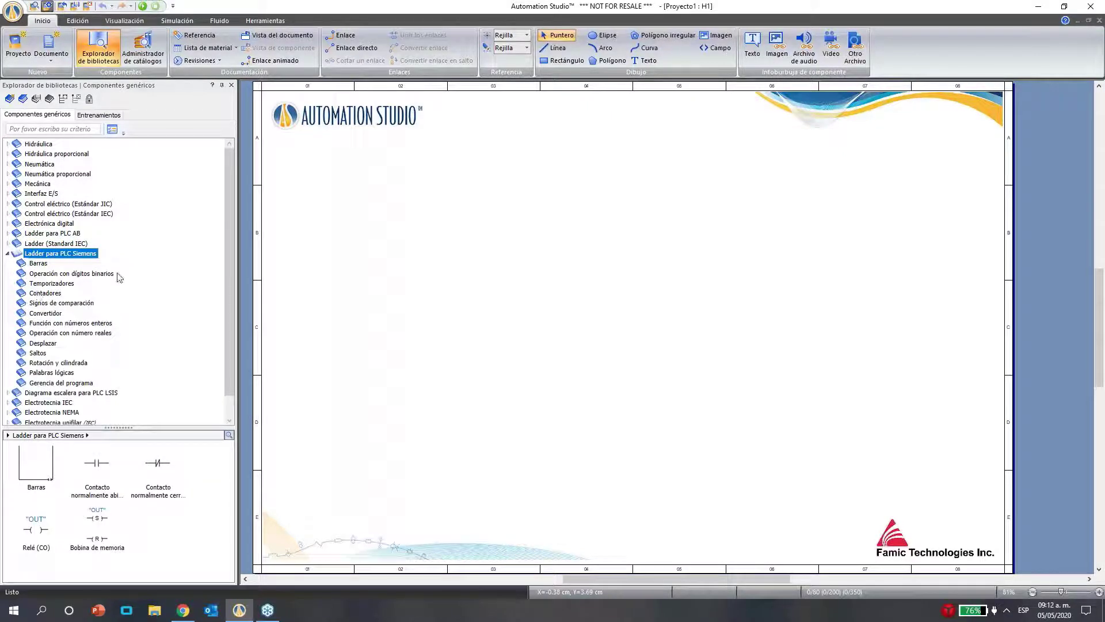
click(60, 333)
click(46, 293)
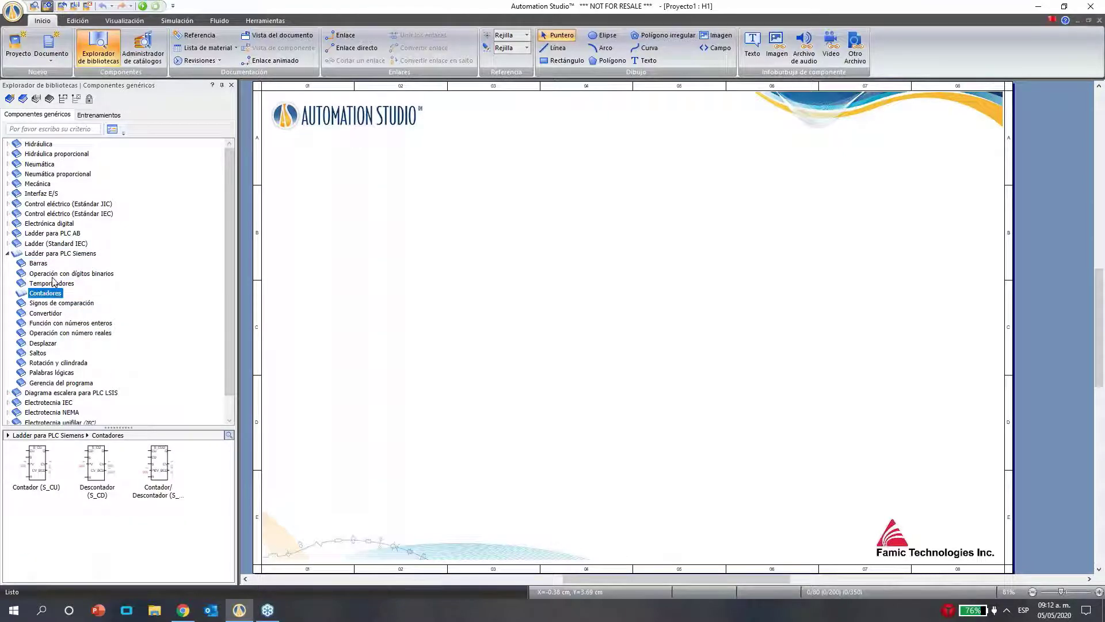
click(56, 274)
click(38, 263)
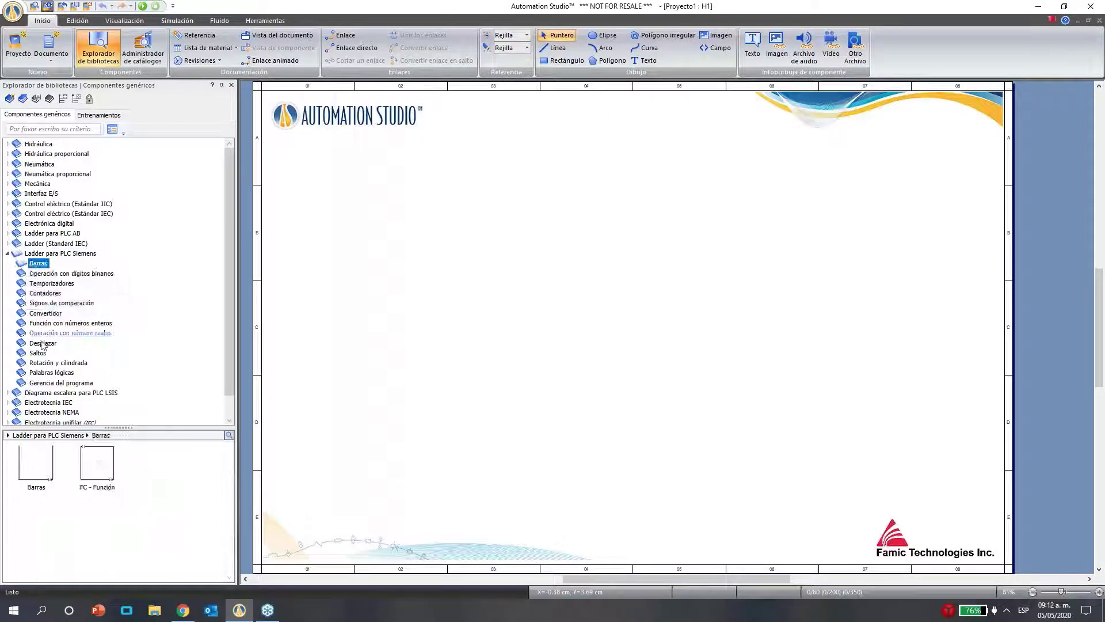
click(39, 343)
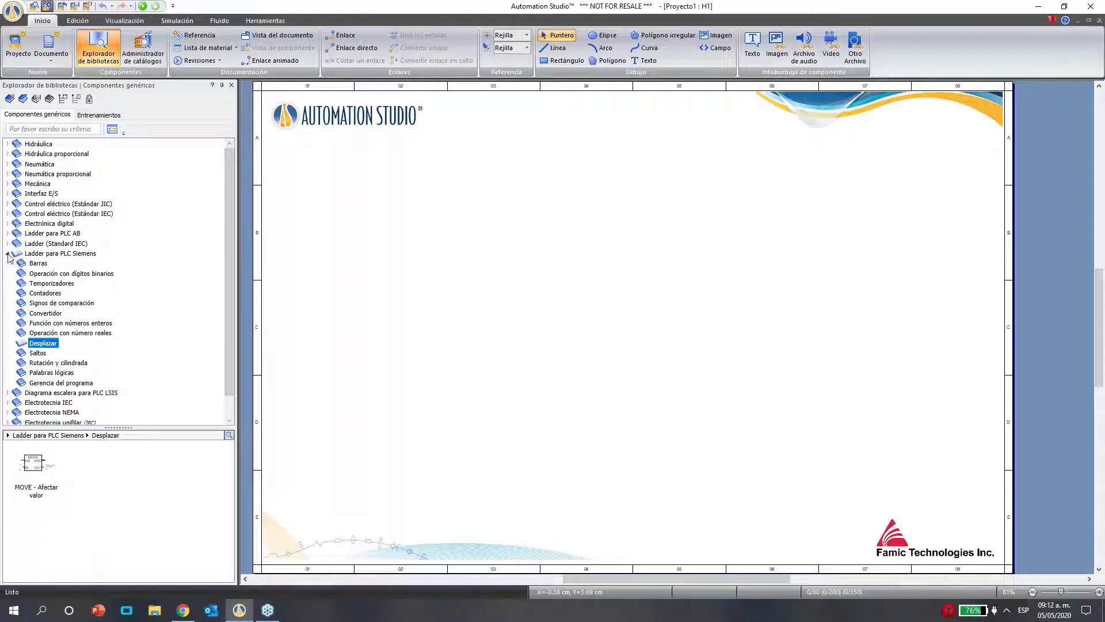
click(8, 254)
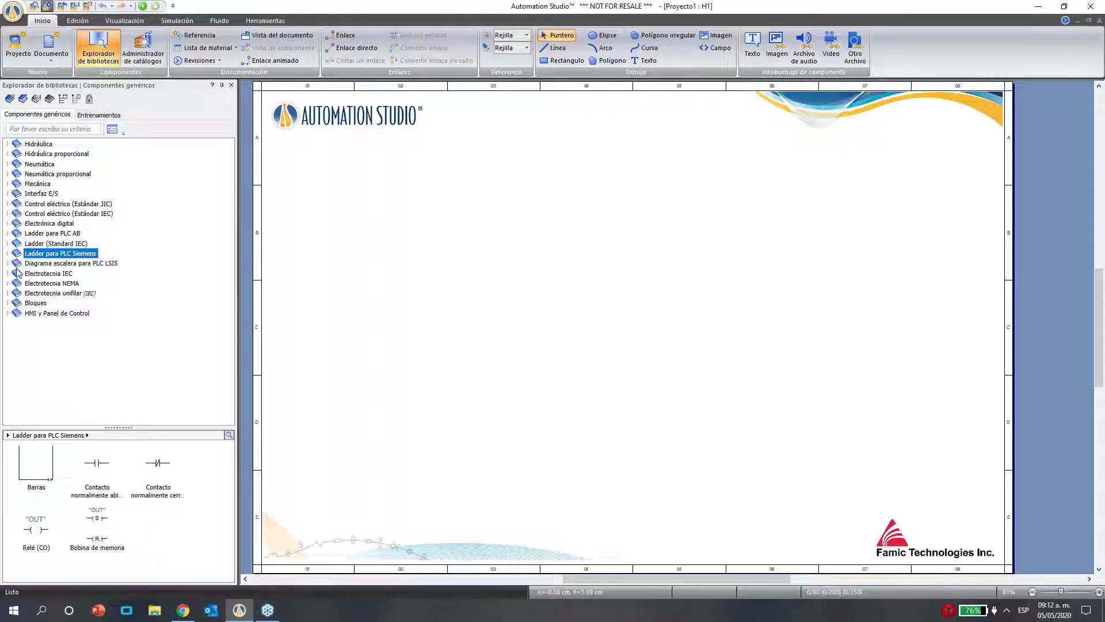
Display the components of the Diagrama escalera para PLC LSIS library and leave the library collapsed
click(14, 265)
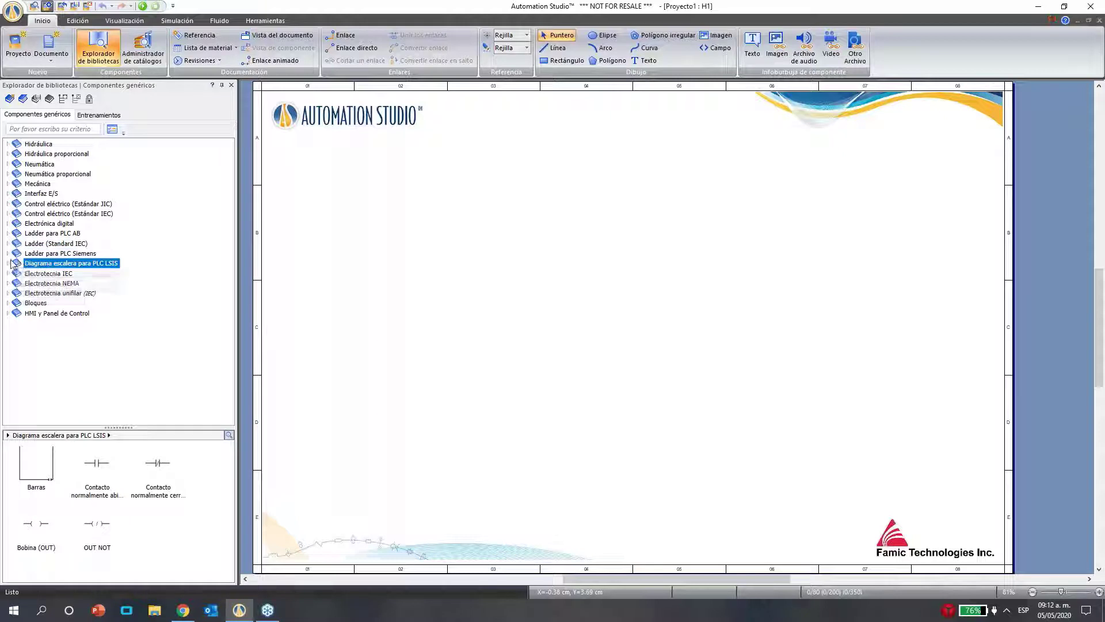
click(9, 268)
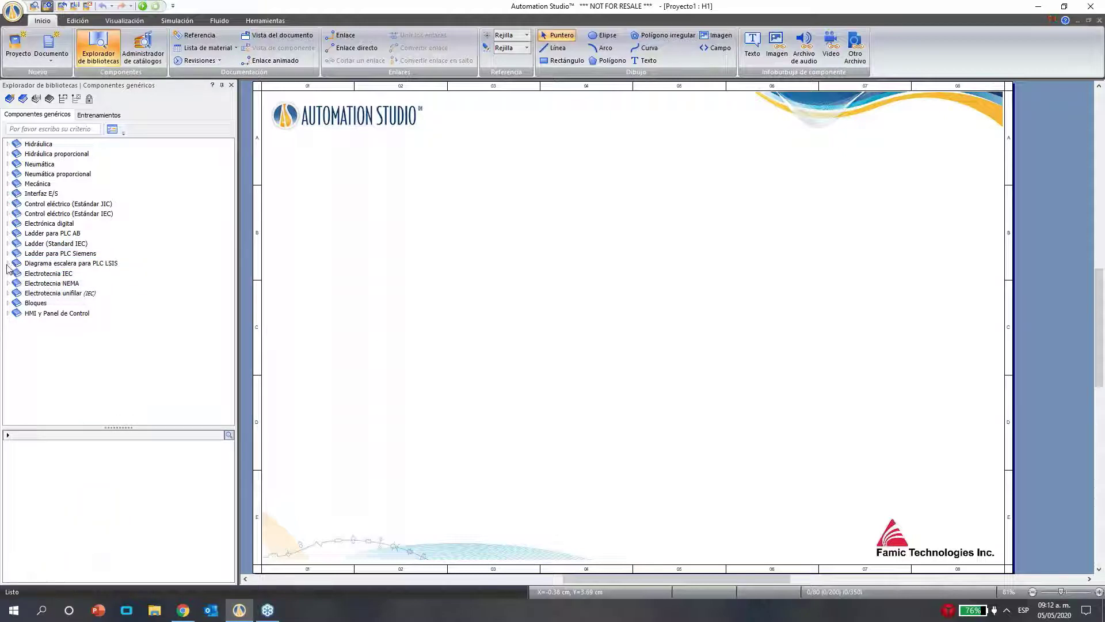
click(7, 265)
click(8, 266)
Expand the Electrotecnia IEC library and view its general components and its Líneas y conectores category
click(6, 275)
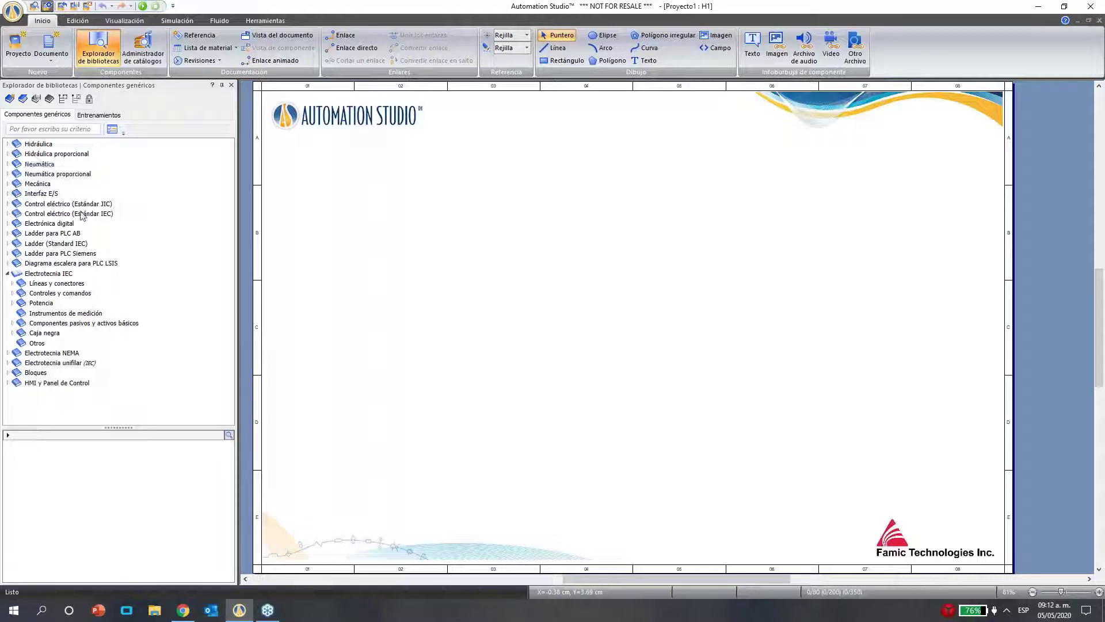
click(52, 281)
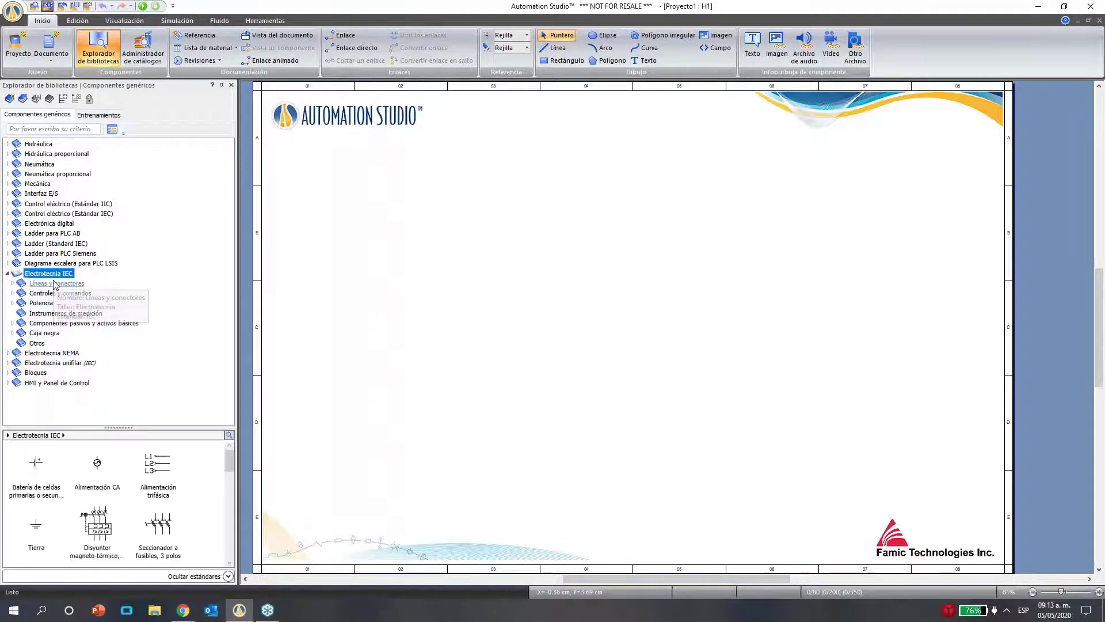
click(55, 283)
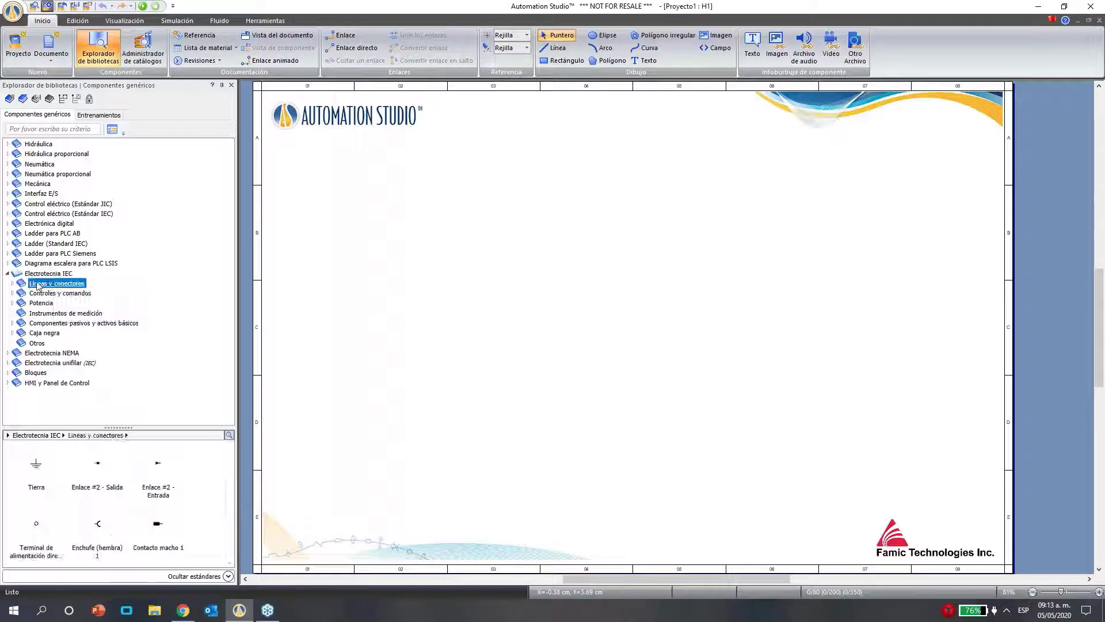
click(8, 274)
click(8, 274)
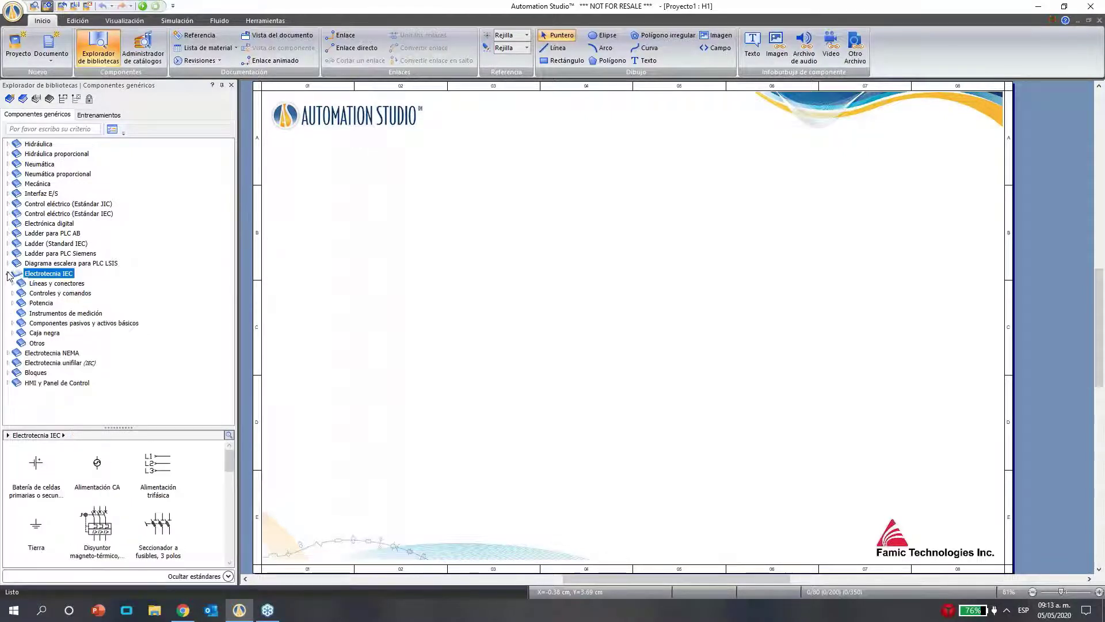
Browse Controles y comandos under Electrotecnia IEC, viewing Relés de protección and Contactos de relé, and collapse the library
double_click(52, 294)
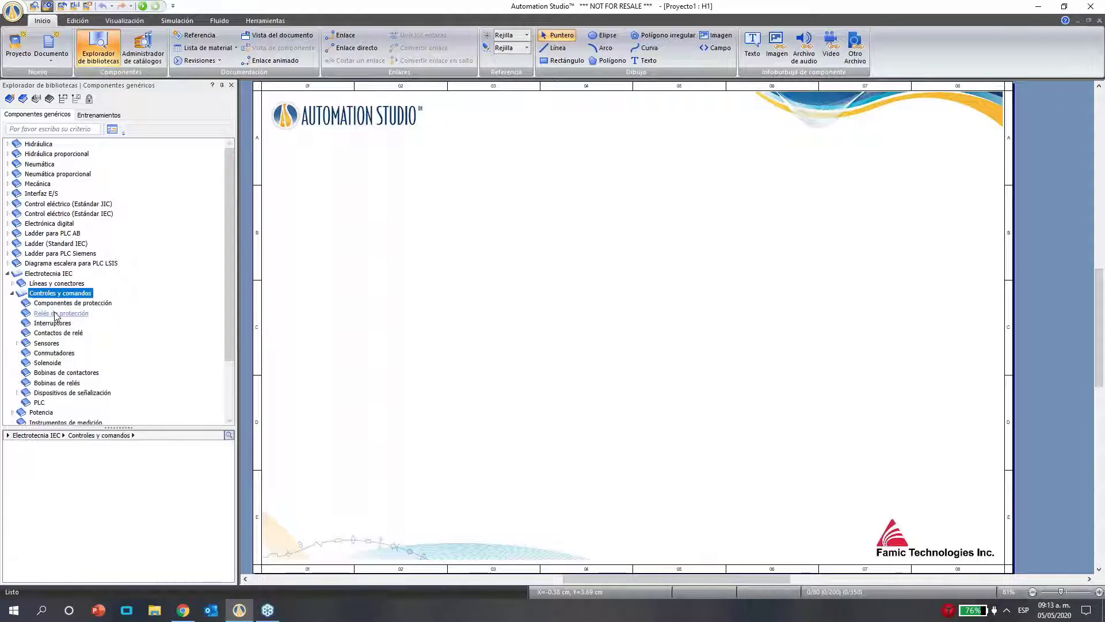
click(56, 314)
click(58, 333)
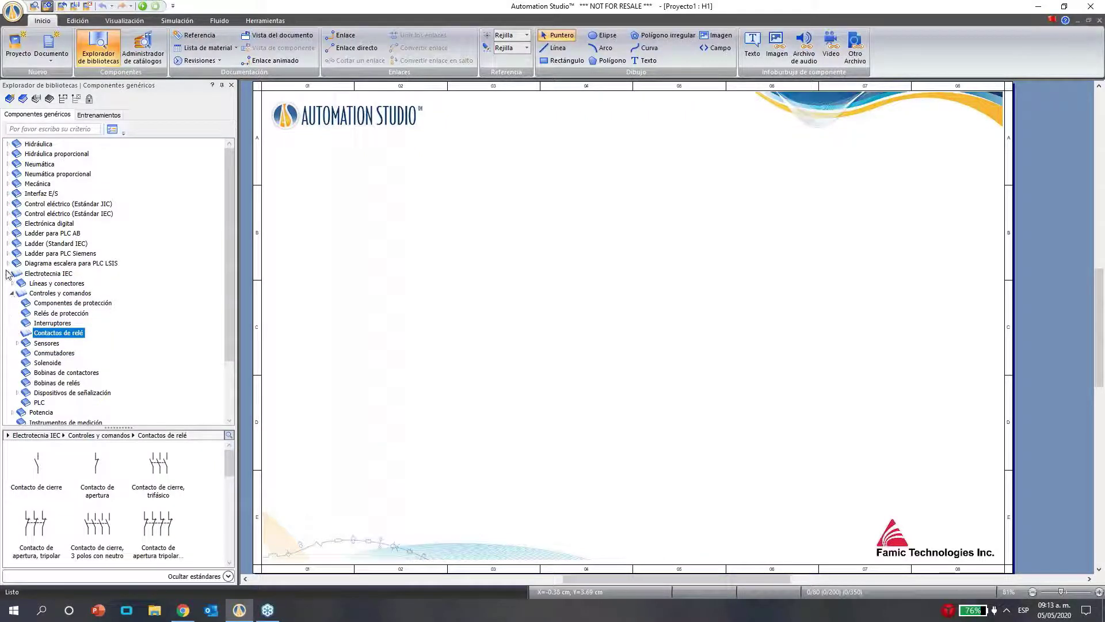
scroll(7, 275, down, 2)
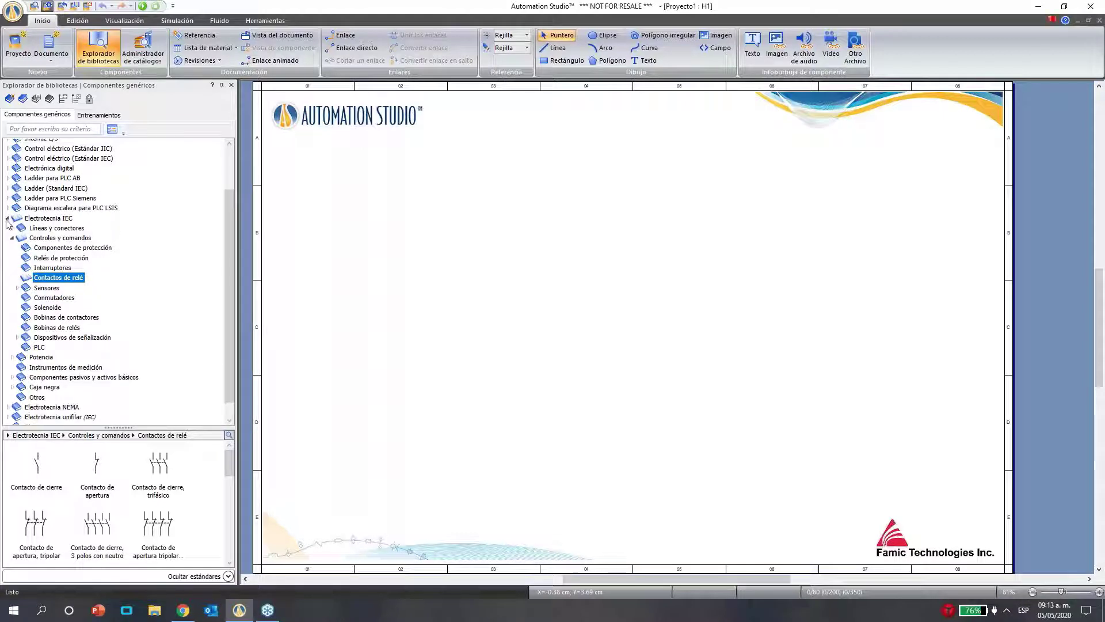
click(7, 219)
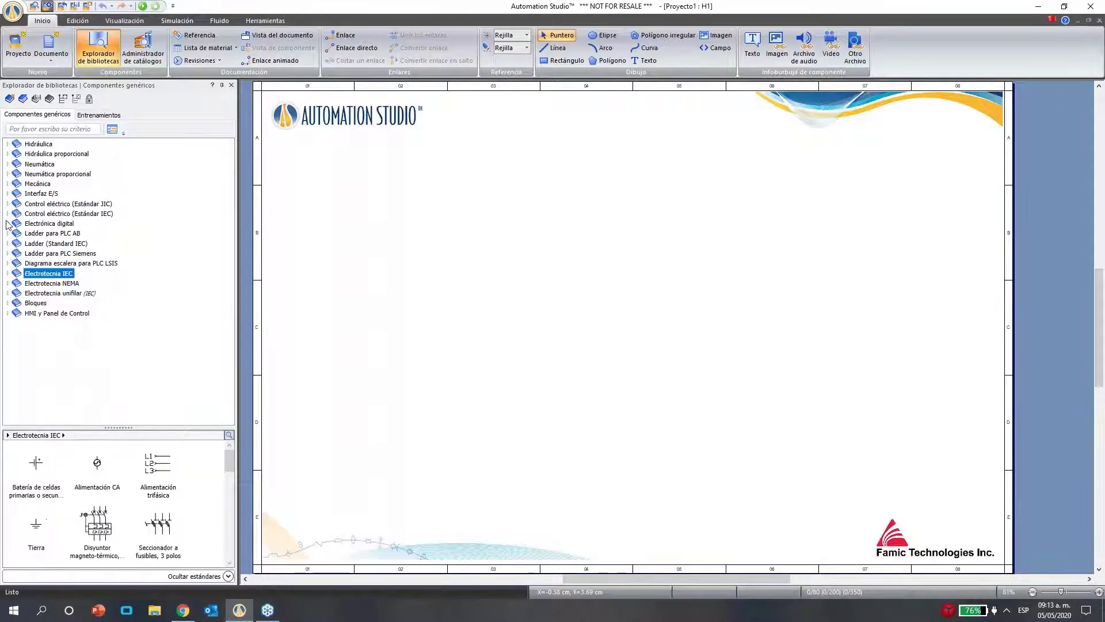
Browse Líneas y conectores in Electrotecnia NEMA and Alimentaciones in Electrotecnia unifilar (IEC), collapsing each library again
click(8, 284)
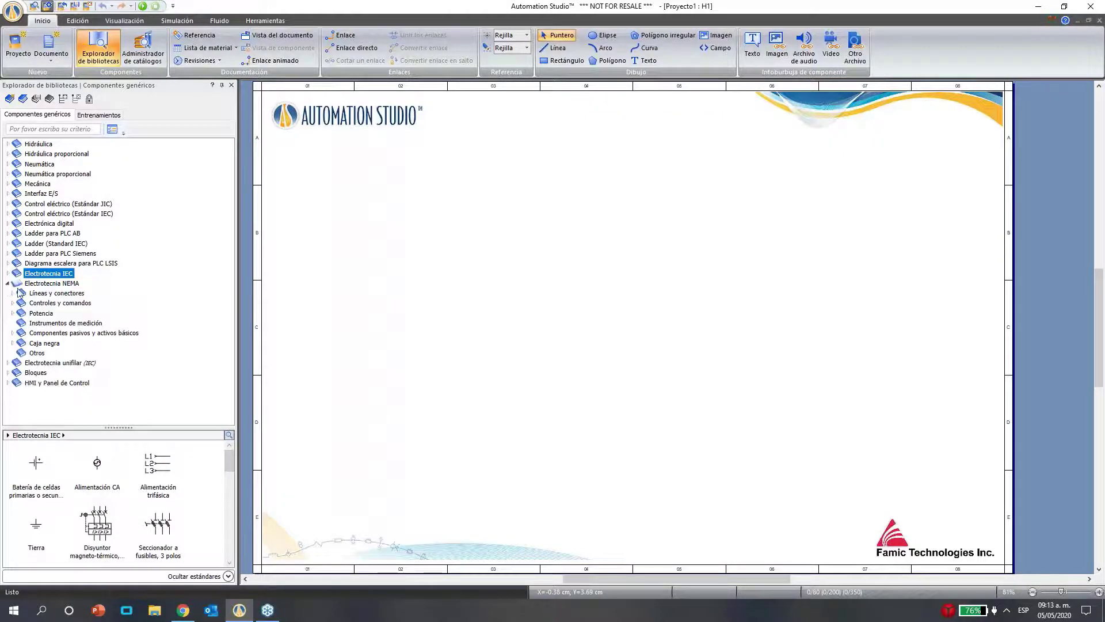
click(65, 297)
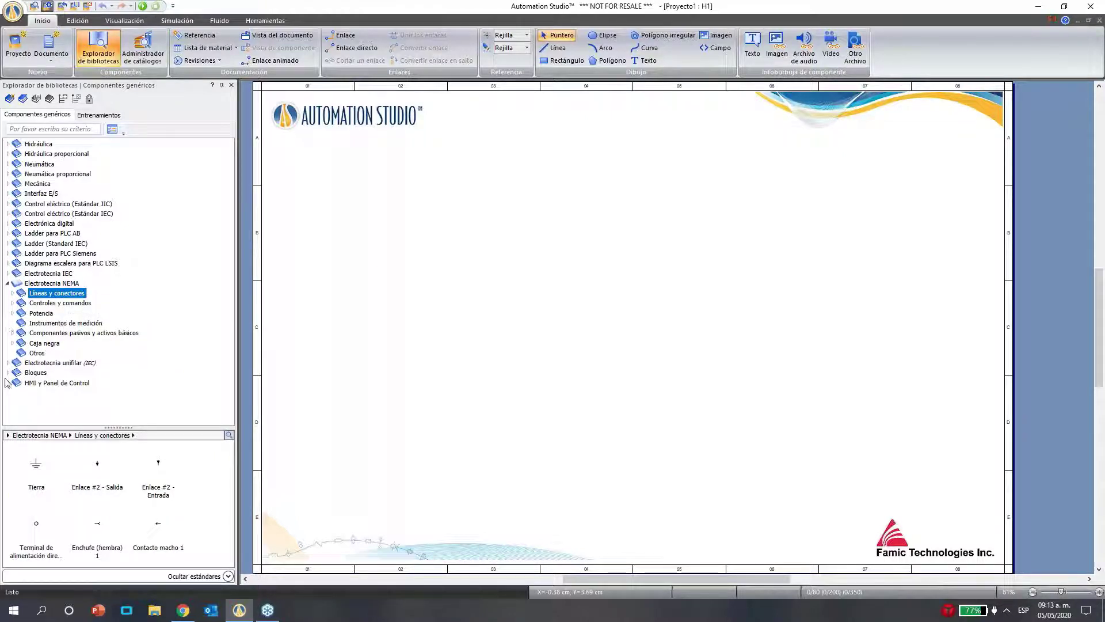
click(7, 284)
click(8, 293)
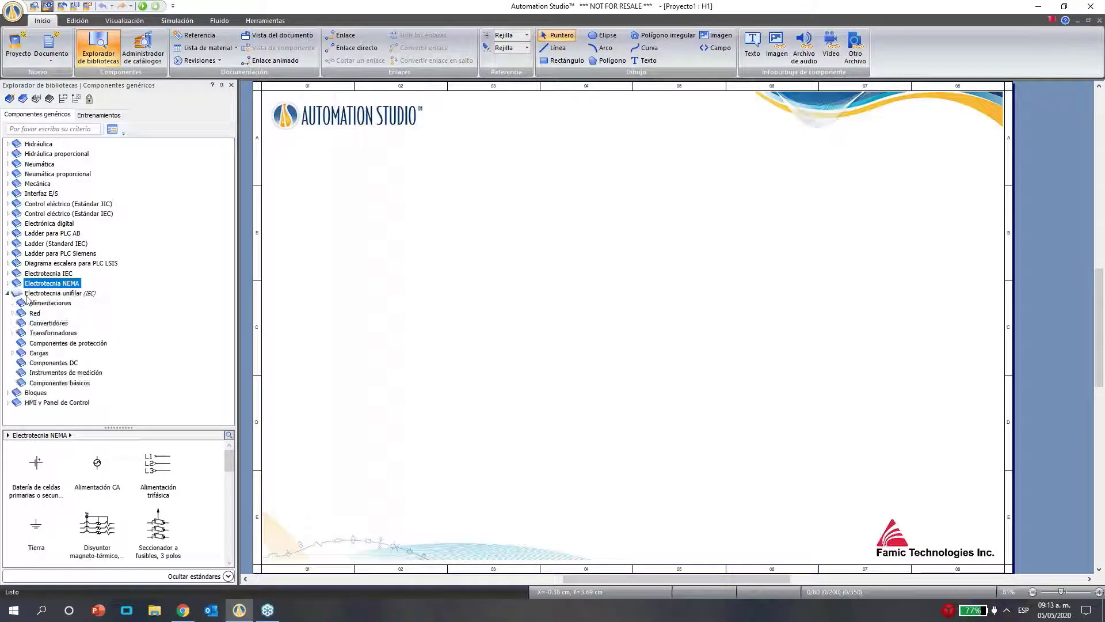
click(55, 303)
click(8, 292)
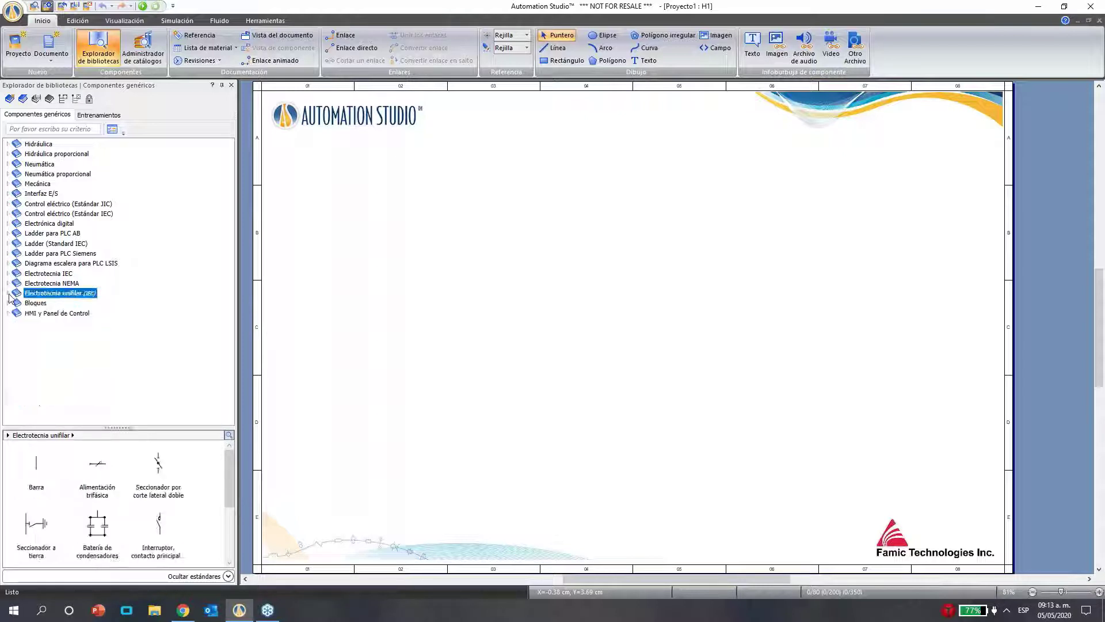
View the Entrada and Continuo components of the Bloques library, collapse it and expand the Hidráulica library
click(9, 302)
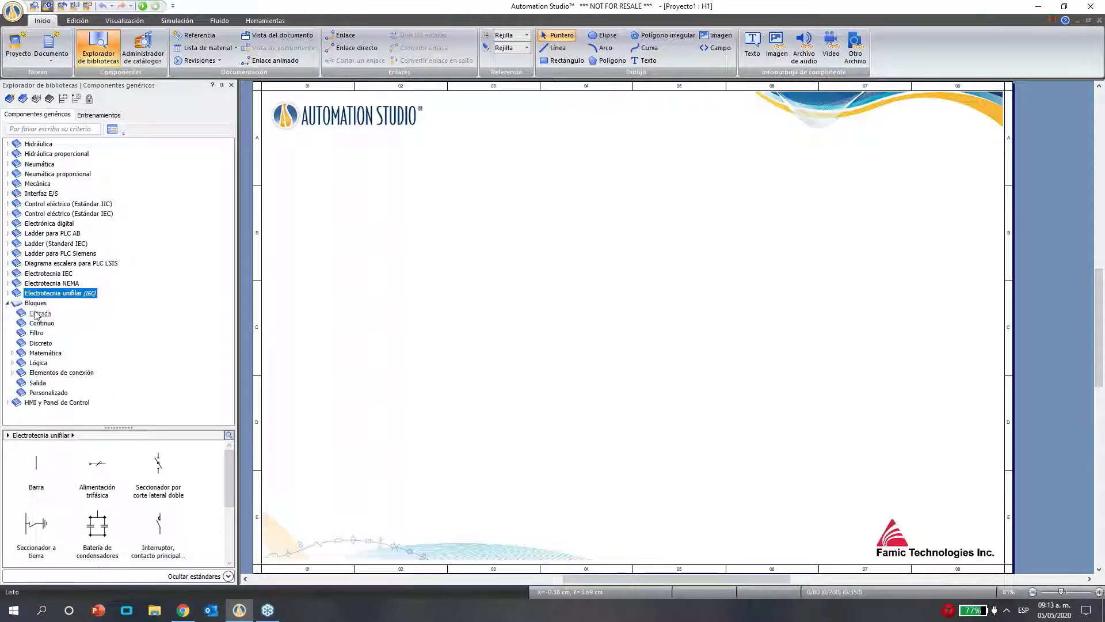
click(35, 313)
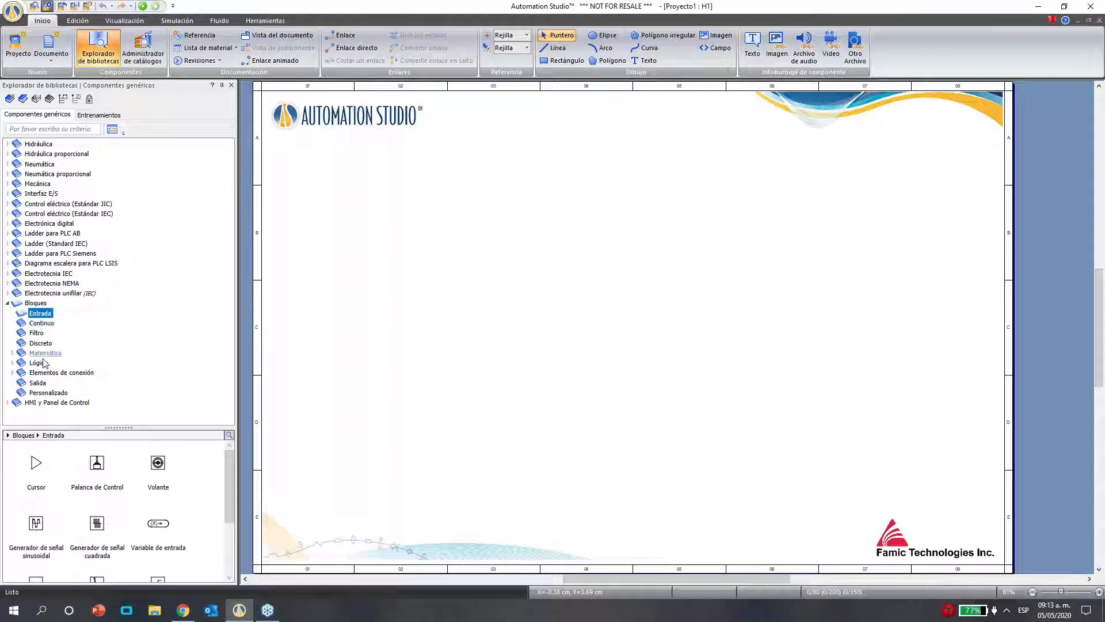
click(39, 323)
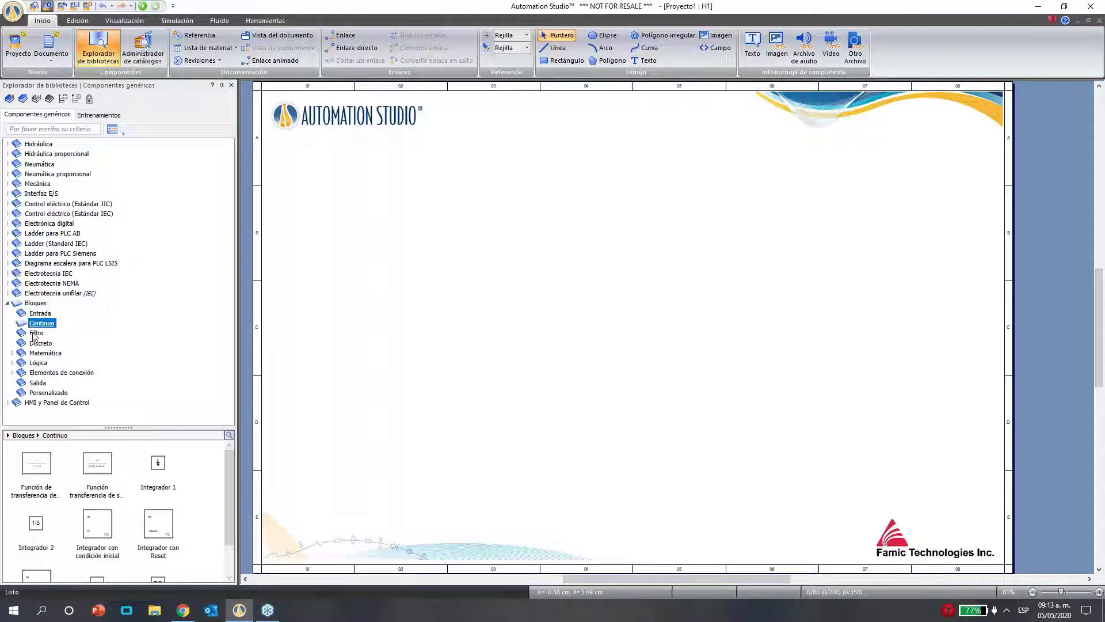
click(8, 303)
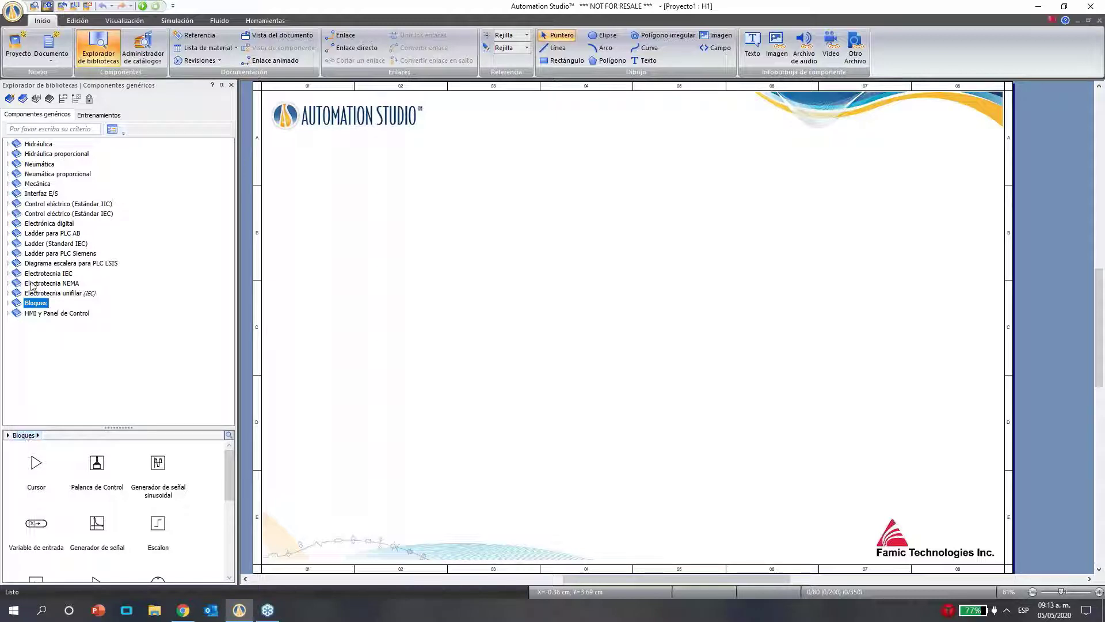
click(7, 144)
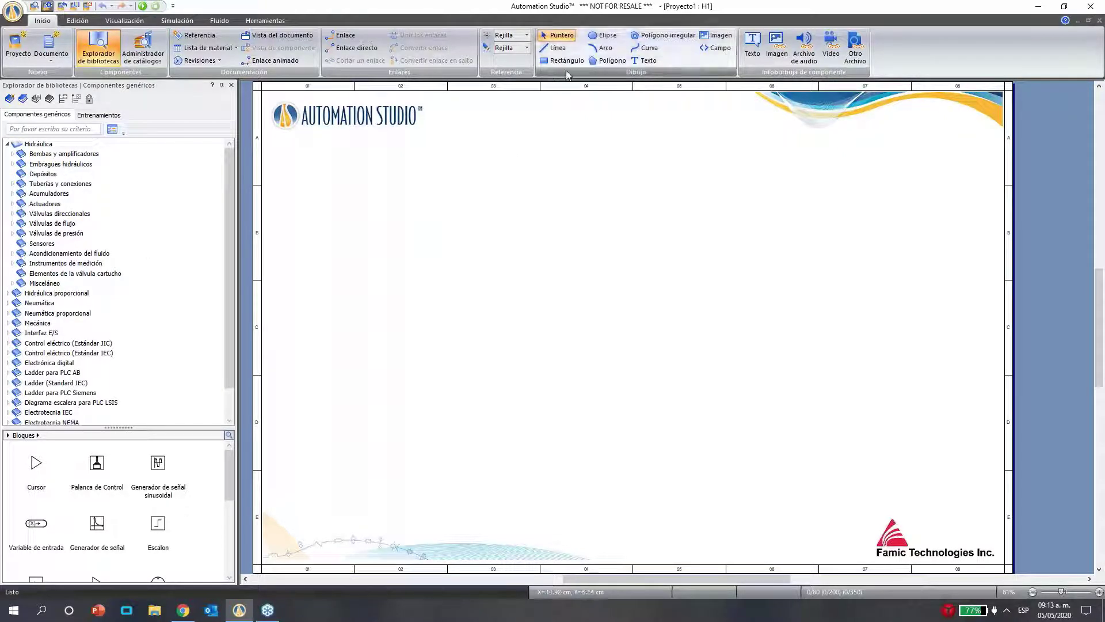
Add the text "1. bombas produce flujo y no presion" to the sheet below the Automation Studio logo
click(644, 60)
drag(291, 165, 459, 217)
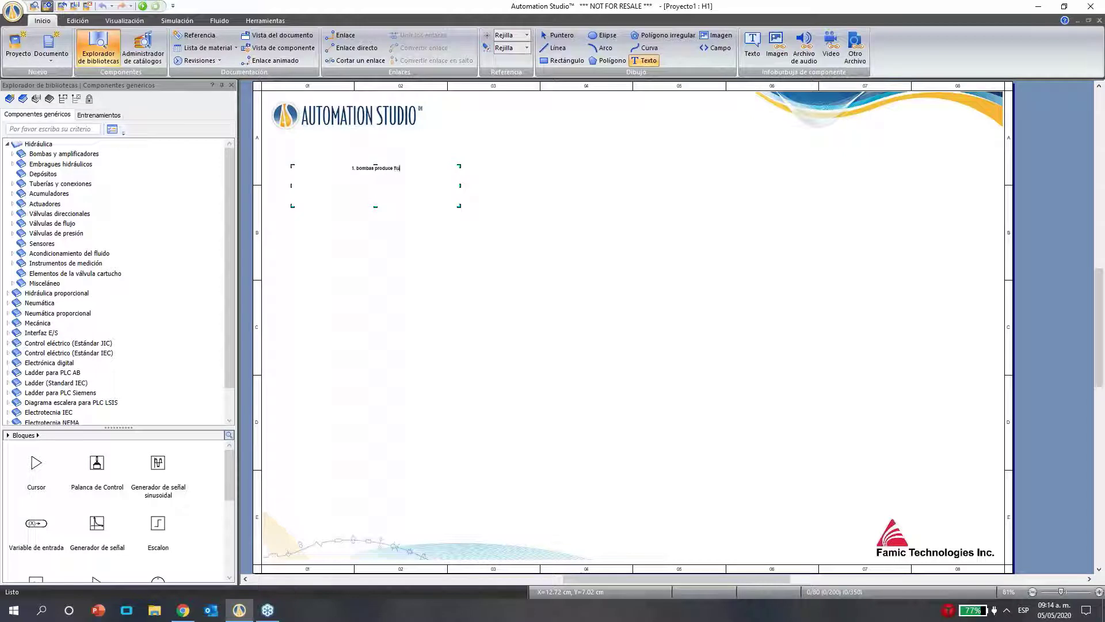
text(jo y no presion)
click(77, 21)
key(Escape)
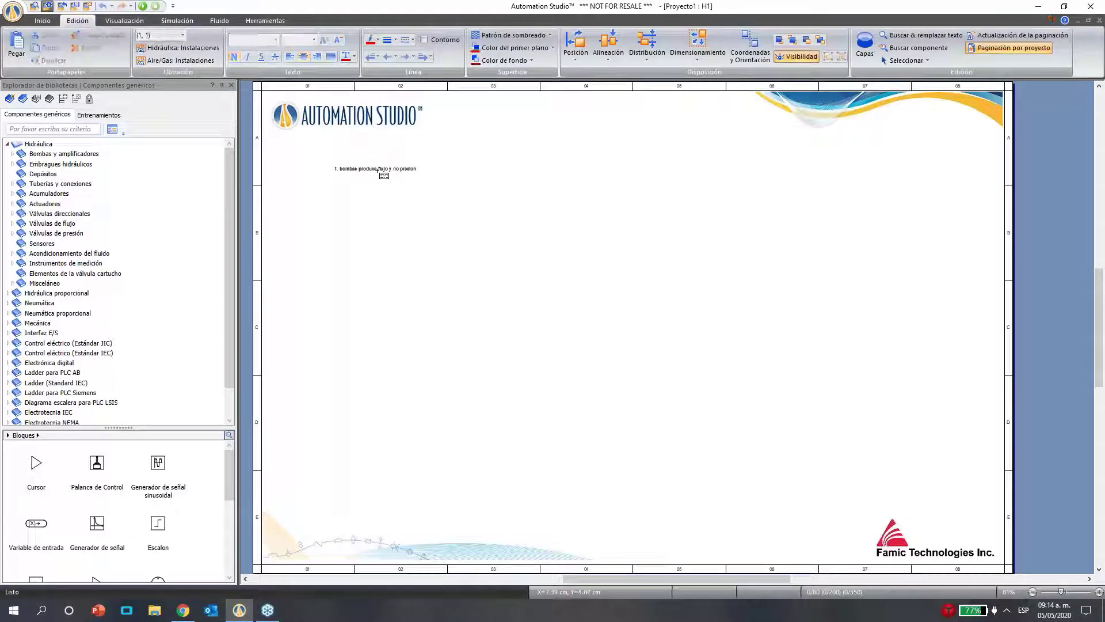
click(348, 168)
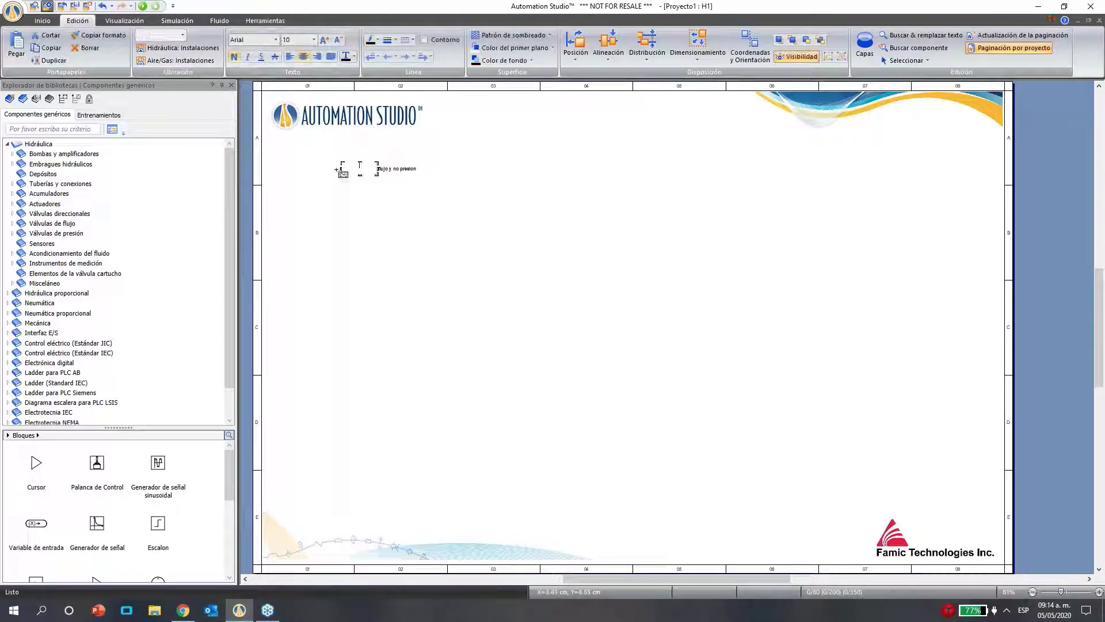
click(535, 286)
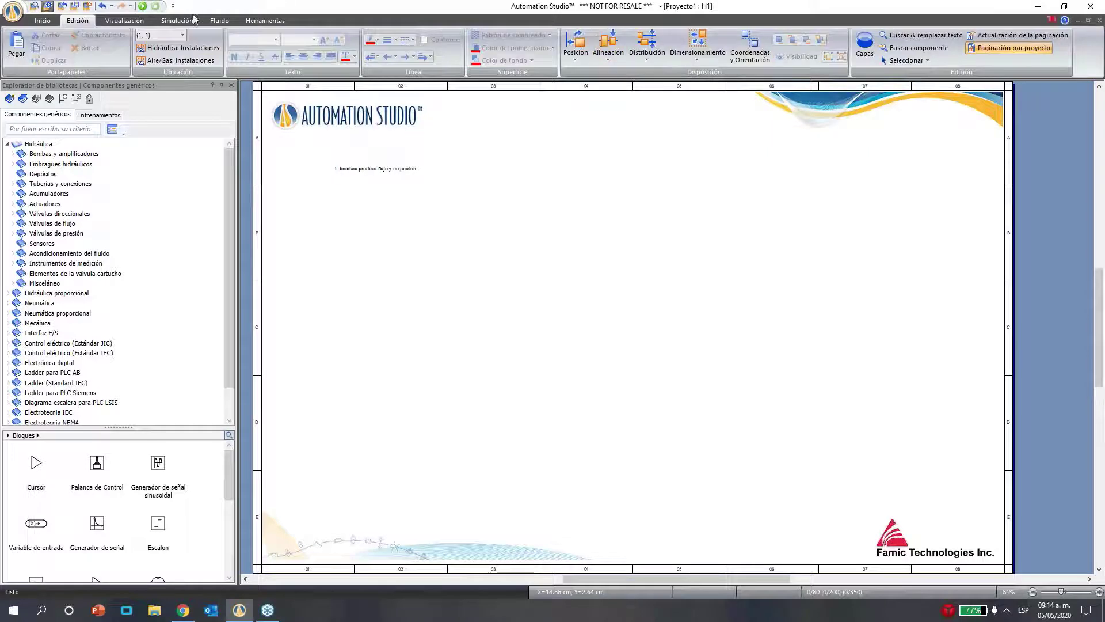
Set the font size of the note about the pumps to 26
click(127, 22)
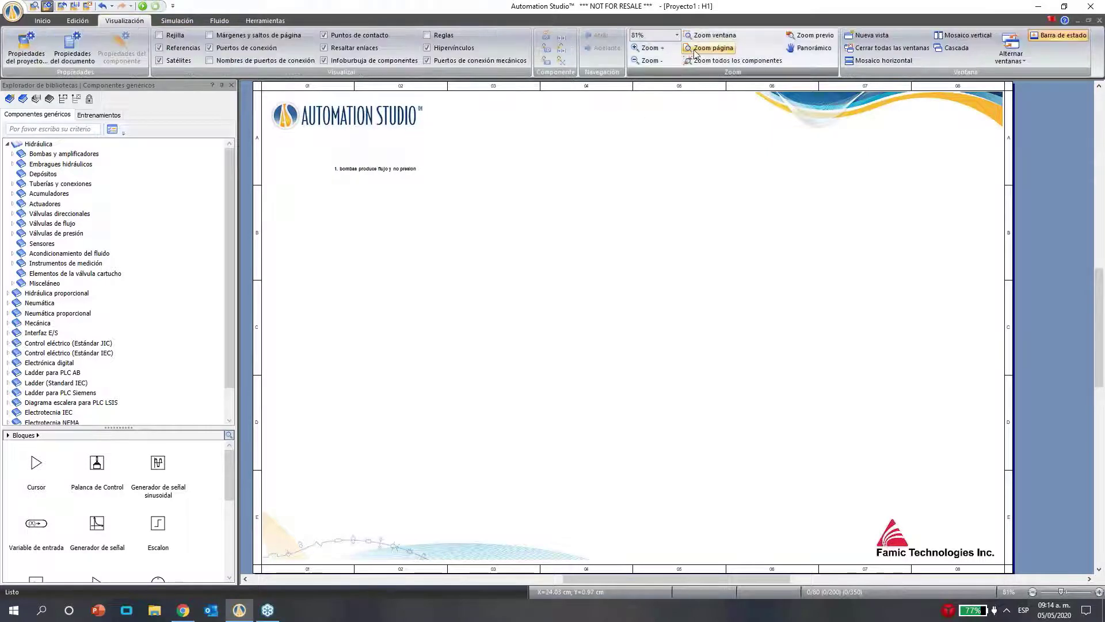
click(711, 35)
drag(265, 90, 569, 476)
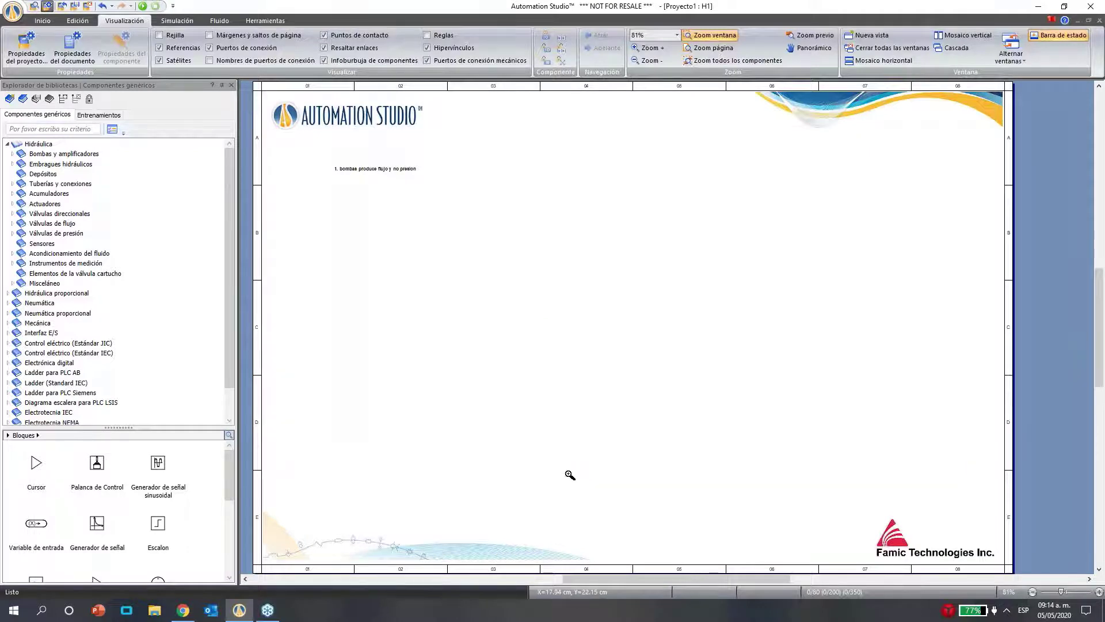
click(603, 184)
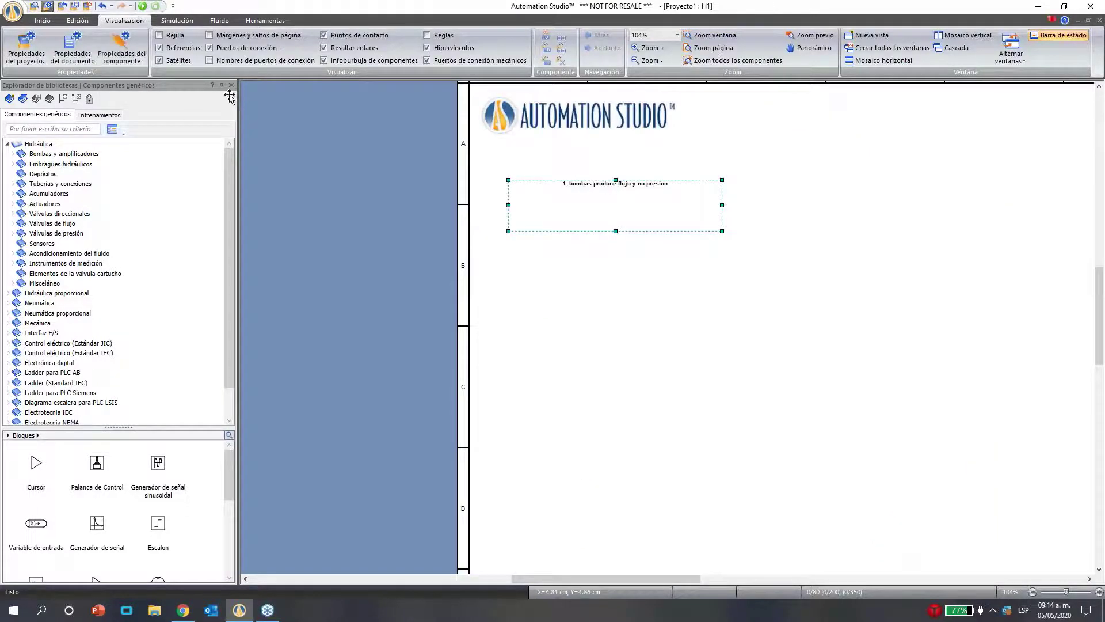
click(78, 20)
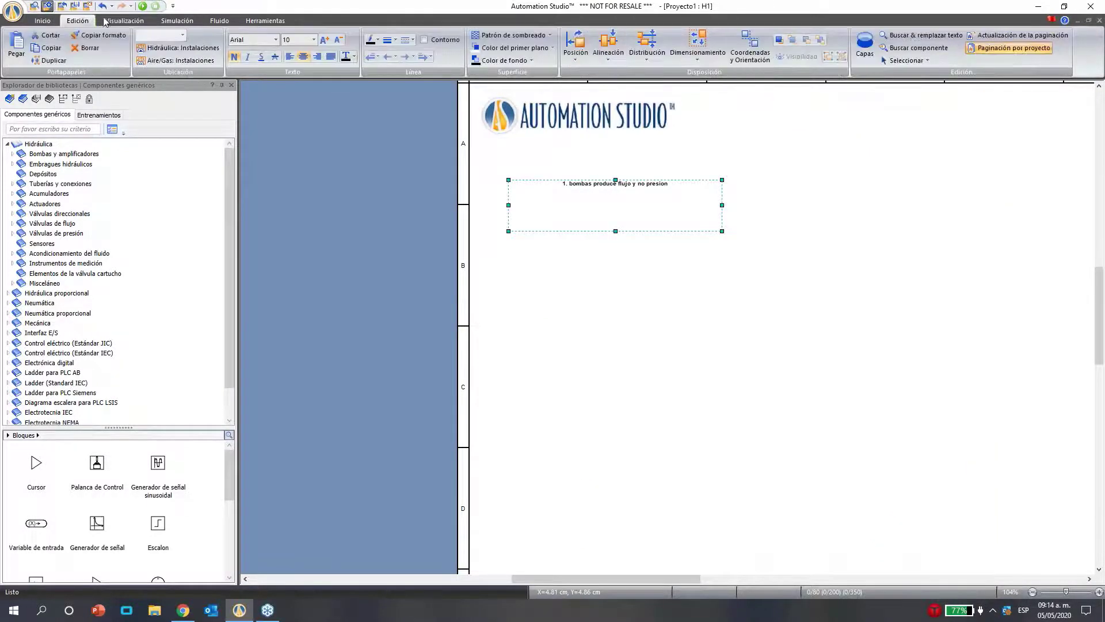
click(325, 40)
click(324, 39)
click(325, 39)
click(325, 39)
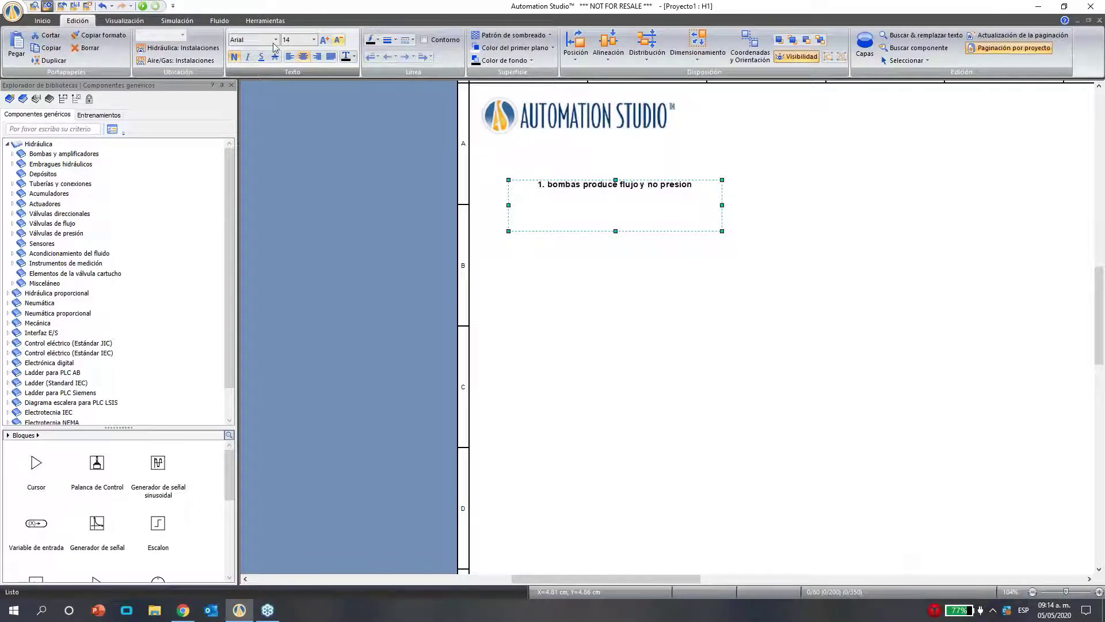
click(314, 39)
click(331, 118)
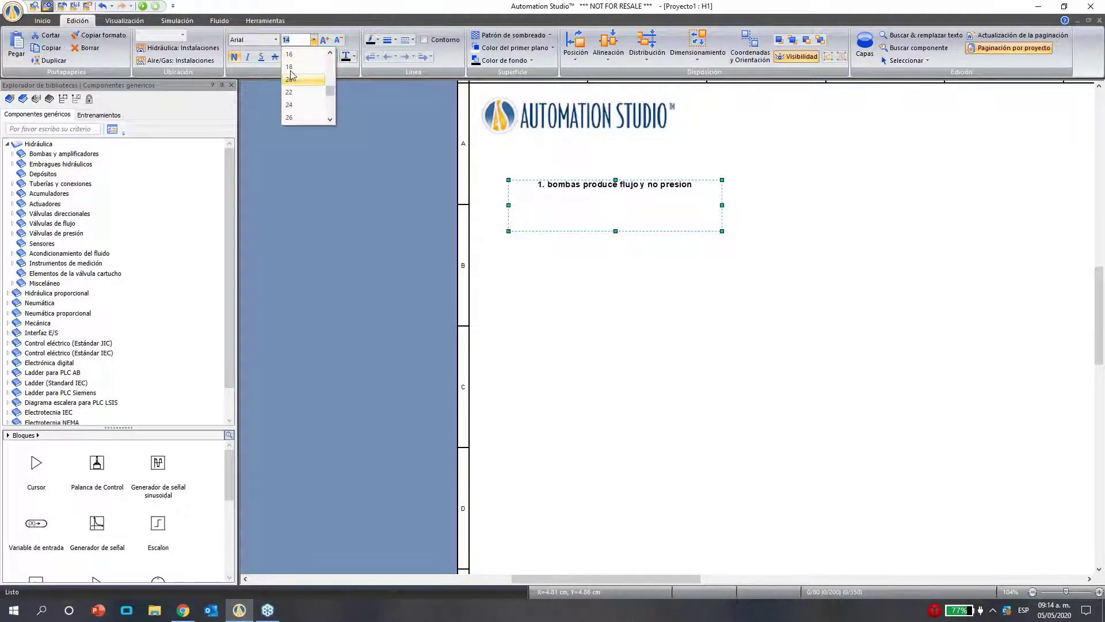
click(291, 117)
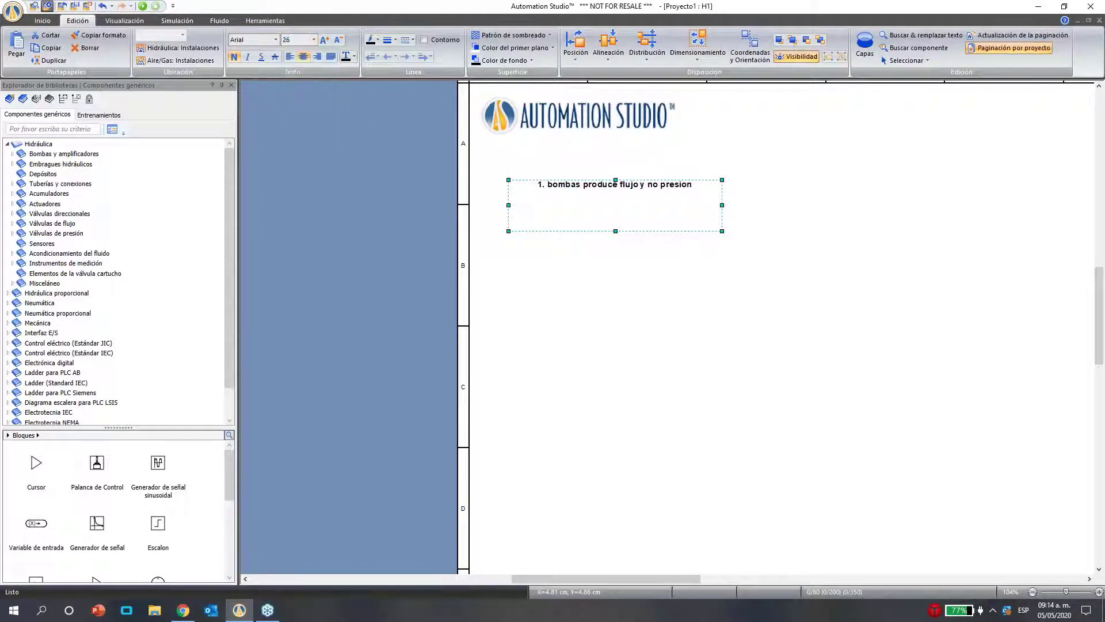
click(417, 238)
drag(586, 578, 597, 578)
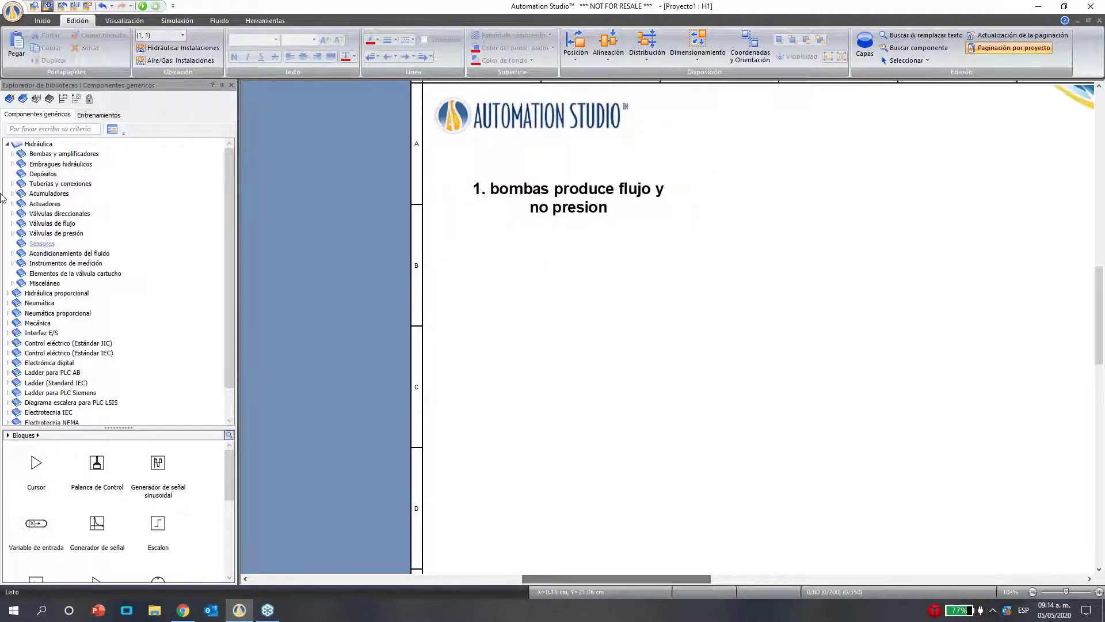
View the Depósitos components and their ISO symbol variants, and return to the category list of the Hidráulica library
click(32, 174)
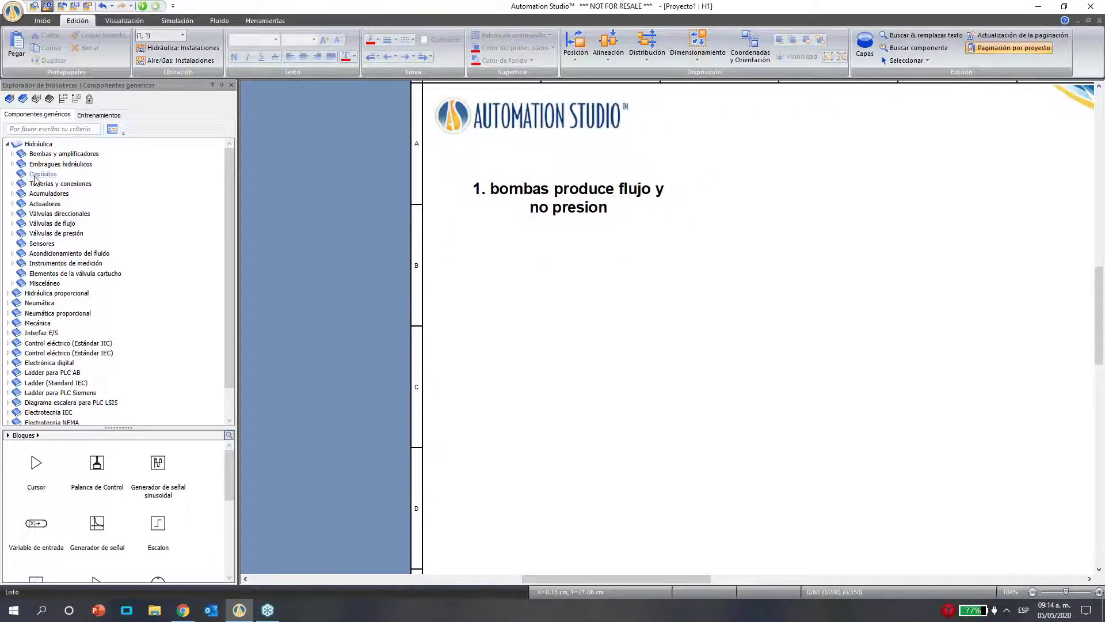
click(34, 533)
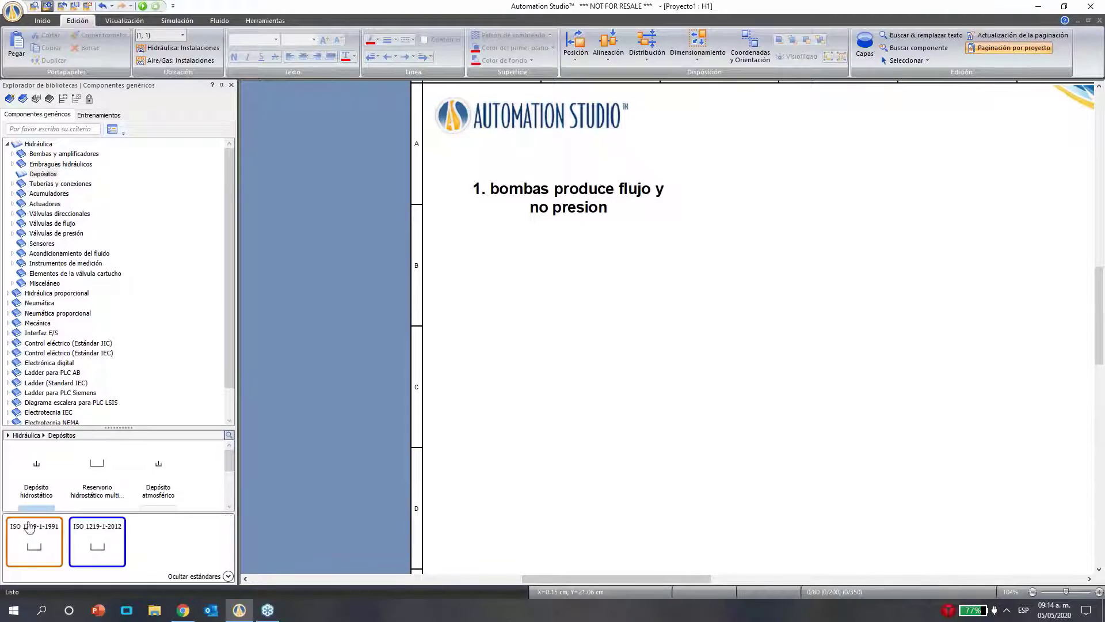
click(7, 145)
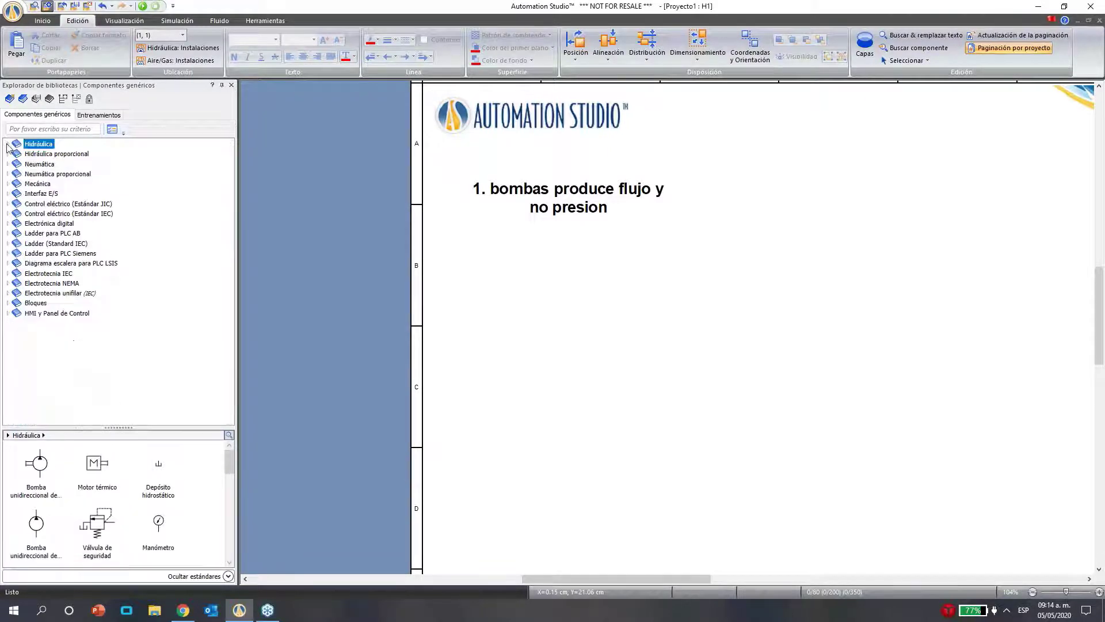
click(8, 144)
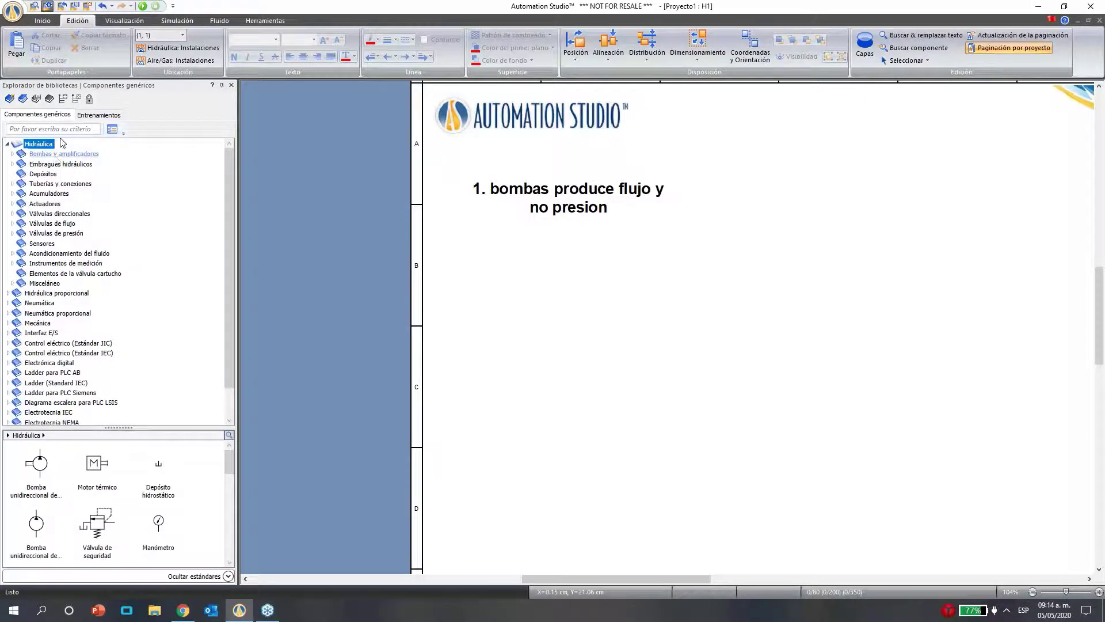
Place an ISO 1219-1-2012 multiport atmospheric reservoir from the Depósitos components on the sheet below the note
click(44, 174)
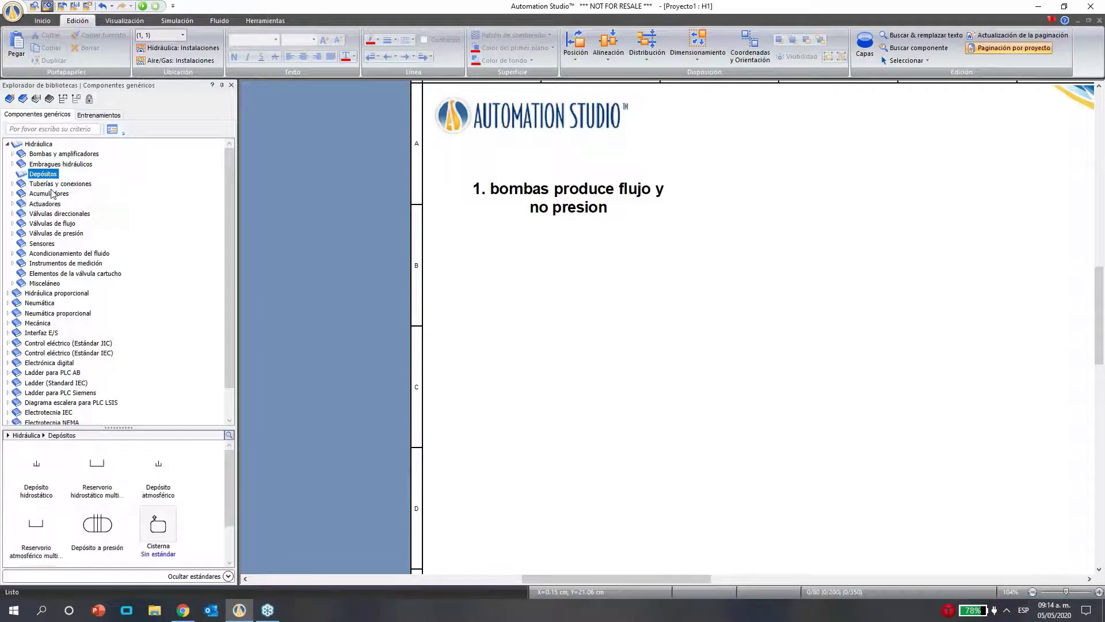
click(40, 522)
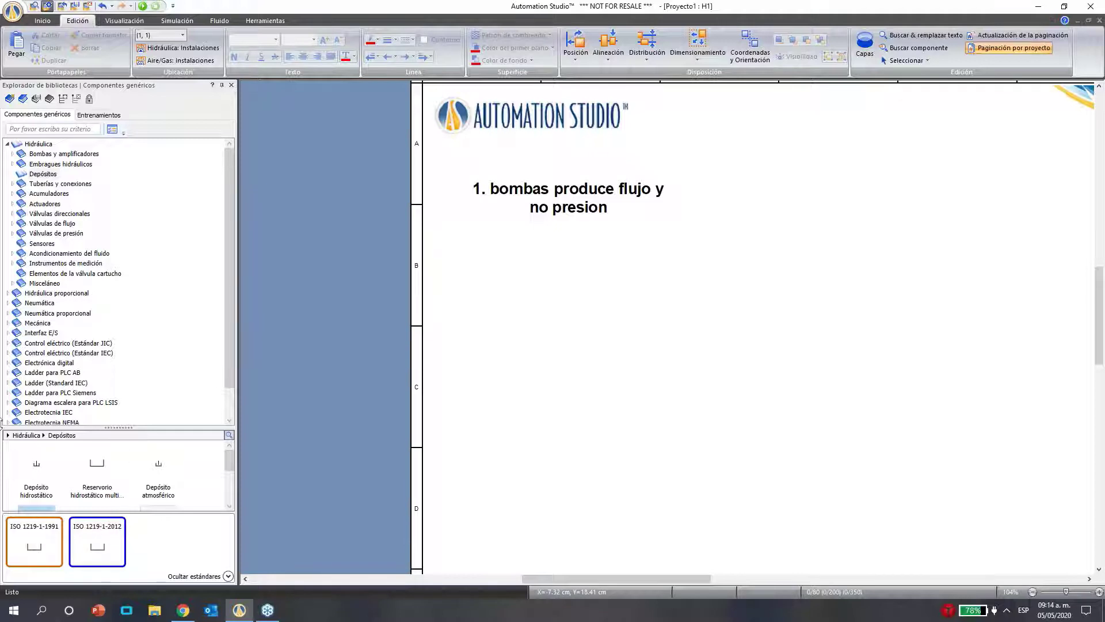
drag(232, 469, 232, 478)
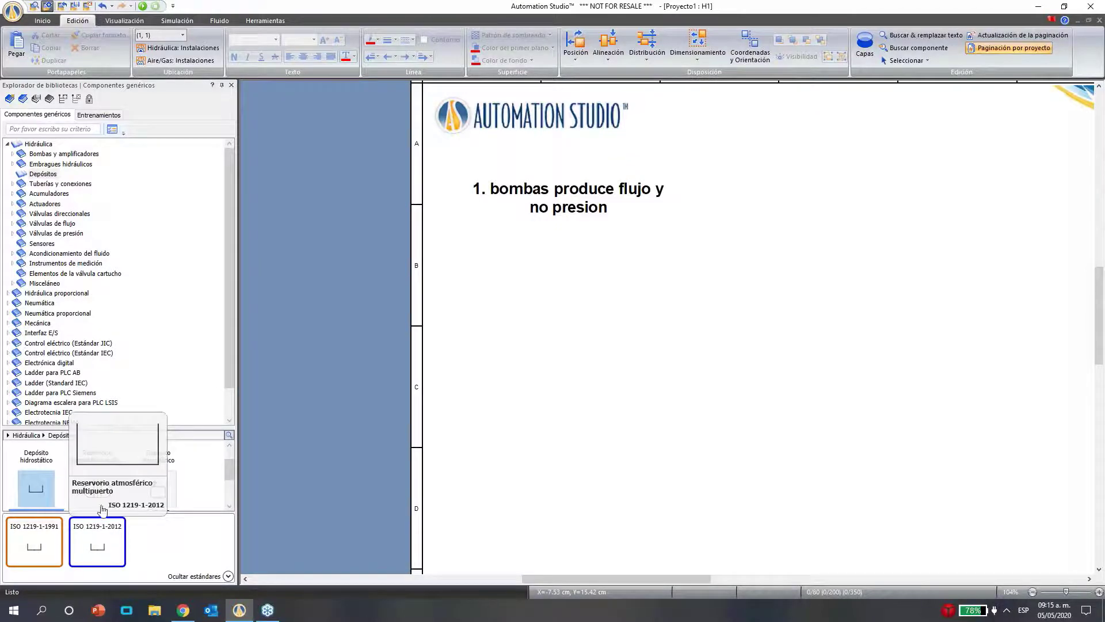
drag(229, 473, 235, 487)
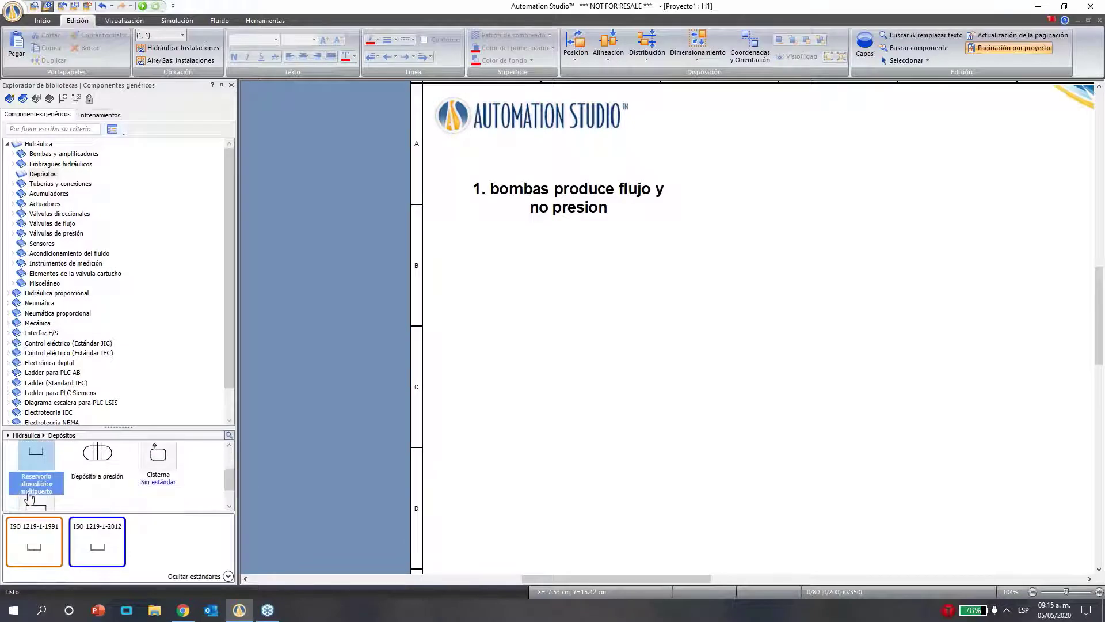
drag(96, 551, 490, 344)
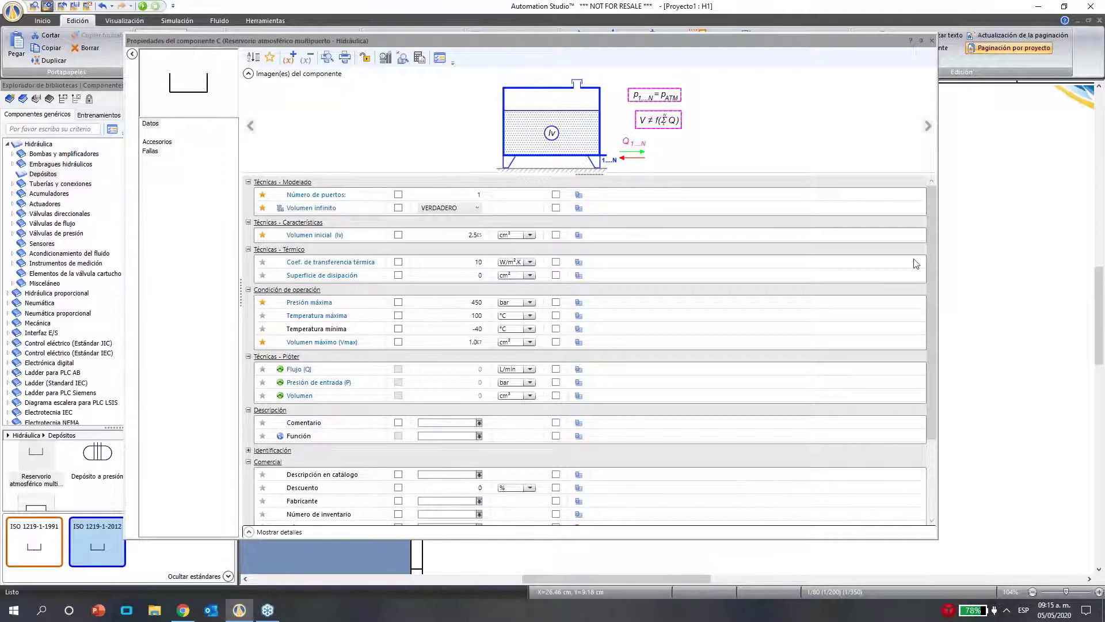
Set the reservoir's number of ports to 6 and its infinite volume option to FALSO
click(469, 194)
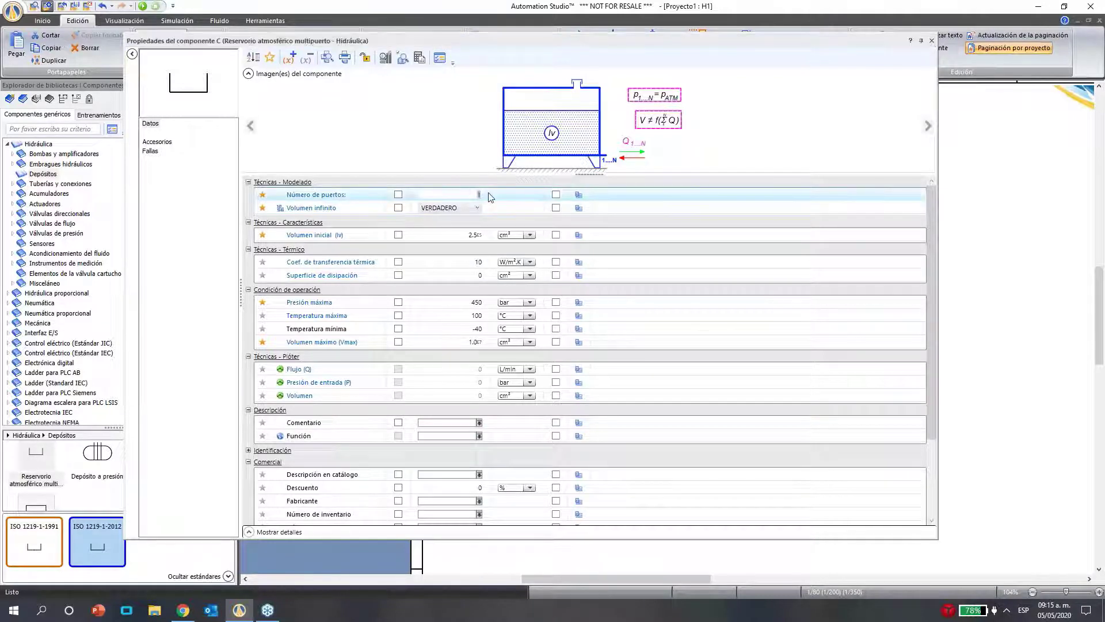
key(BackSpace)
text(6)
click(491, 205)
click(477, 208)
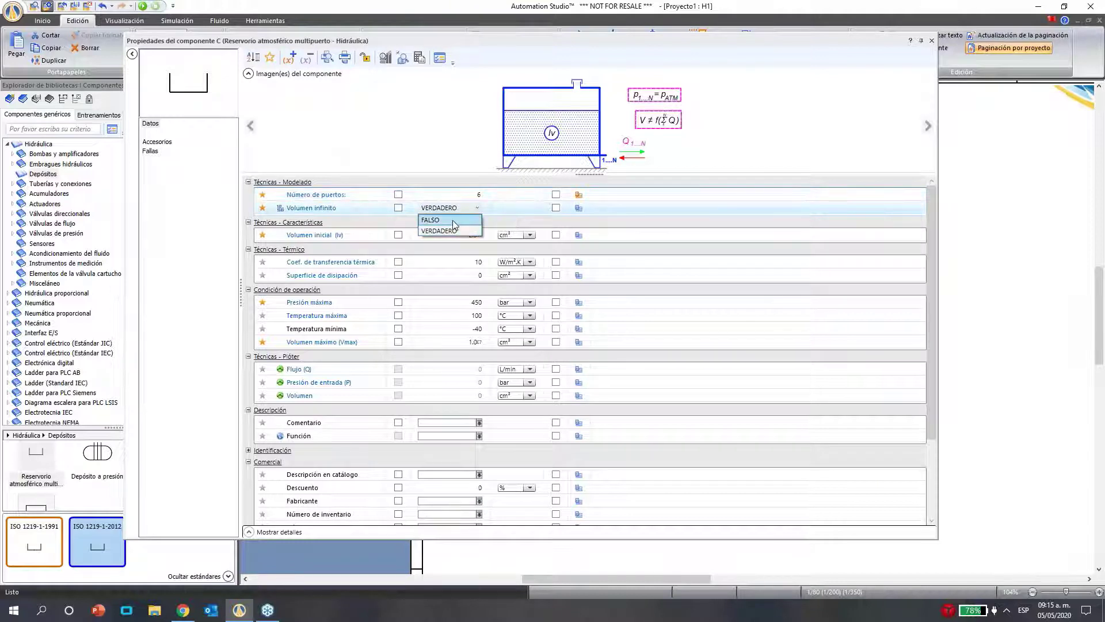
click(451, 219)
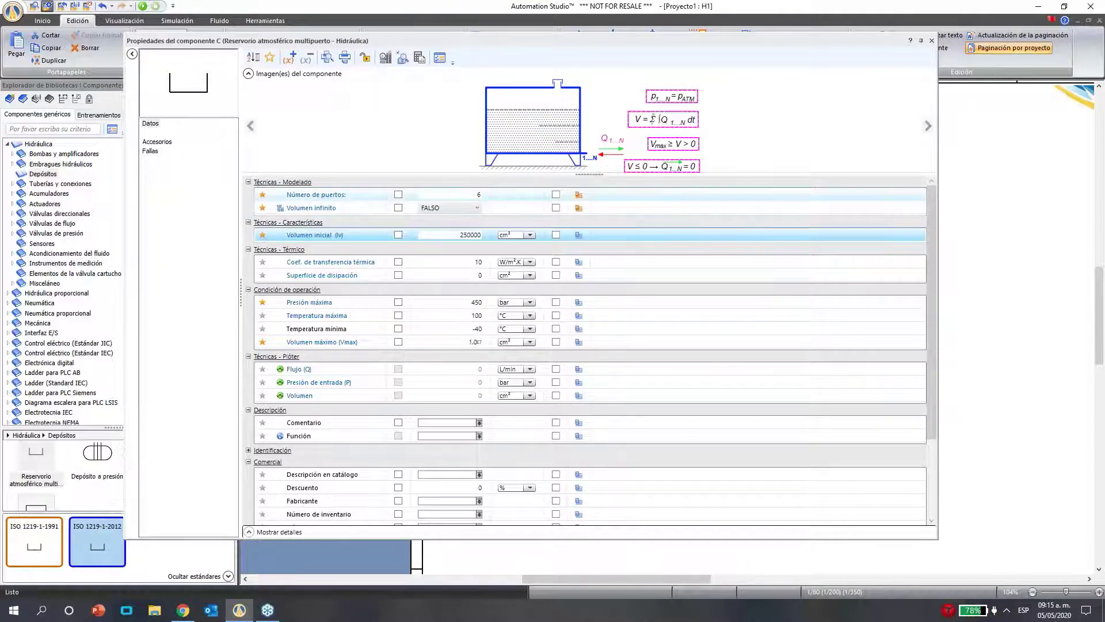
Set the reservoir's initial volume to 20 L and close its properties
click(530, 235)
click(514, 257)
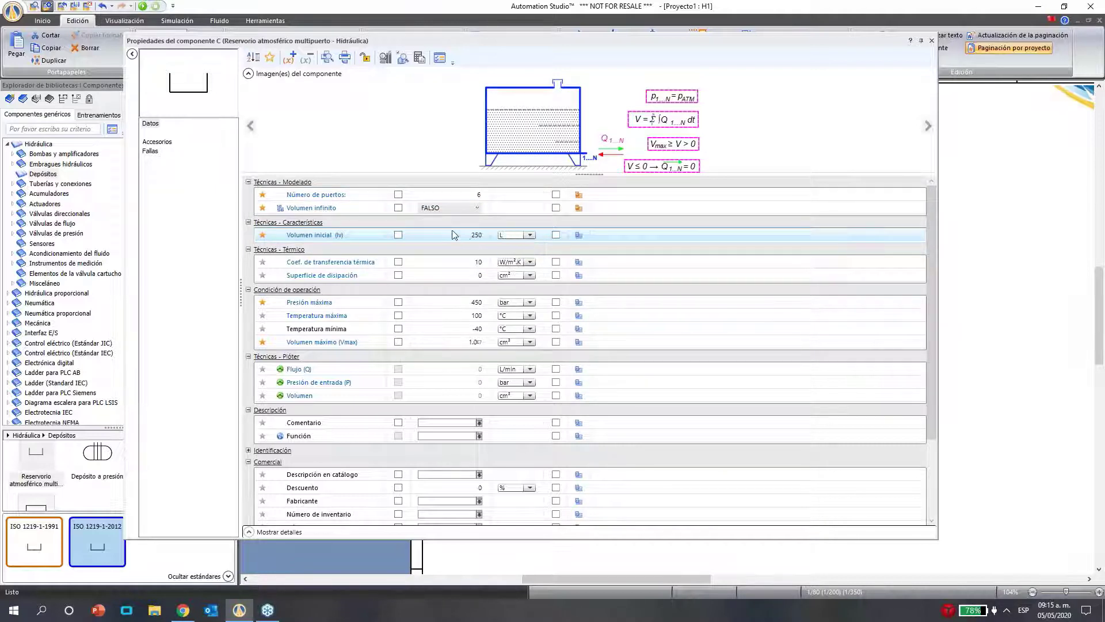
click(468, 235)
text(20)
key(Return)
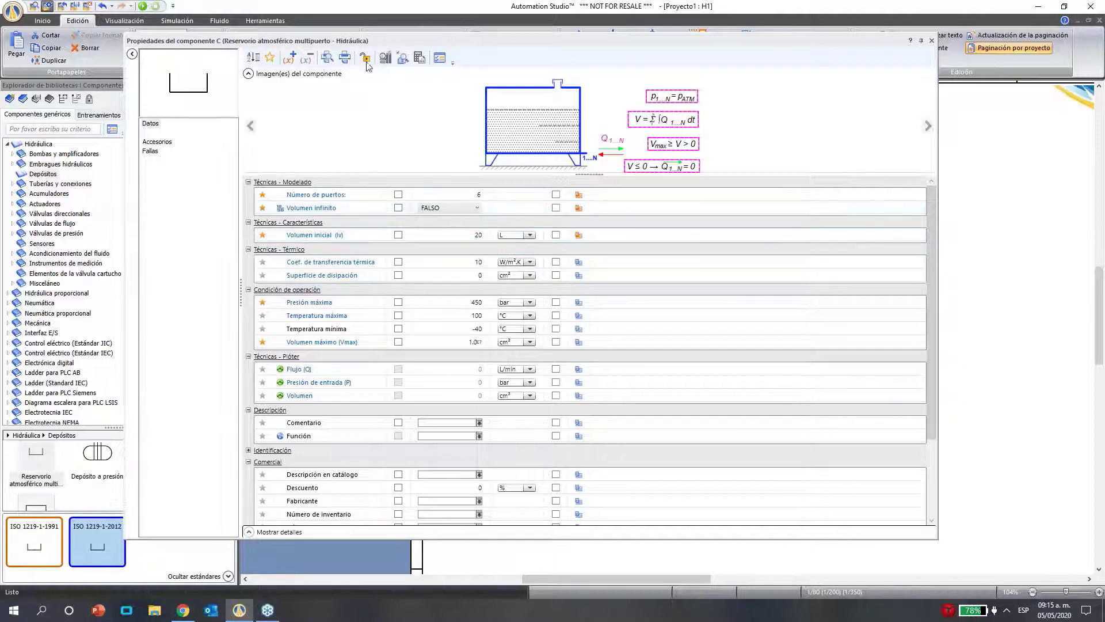
click(932, 41)
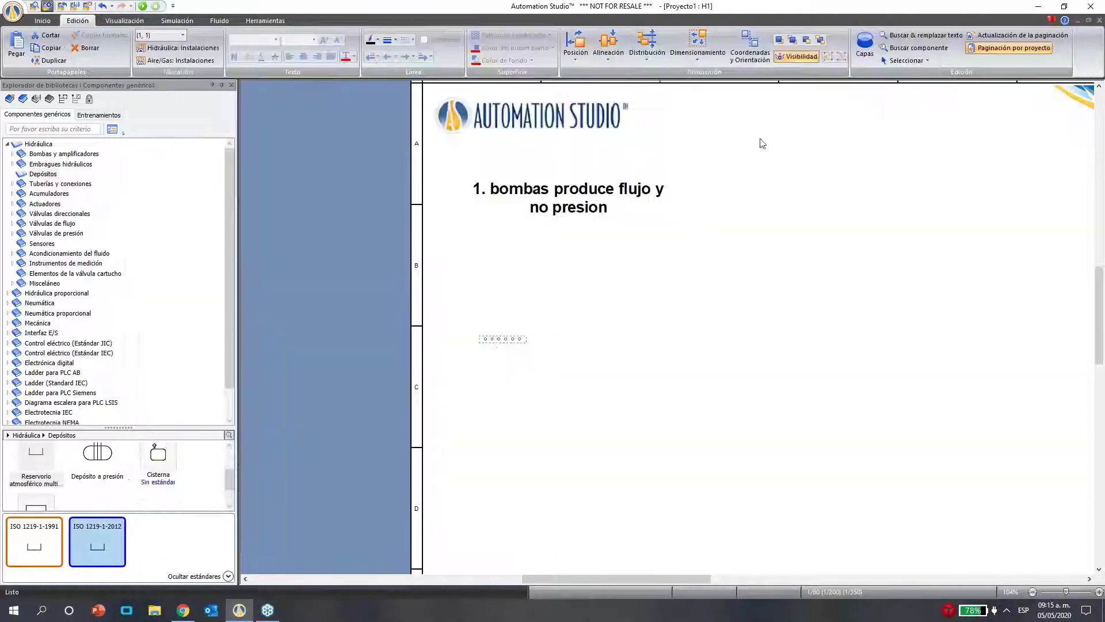
Unlock the reservoir's size and stretch it into a wide tank lower on the sheet, beneath the pump note
click(512, 343)
right_click(515, 339)
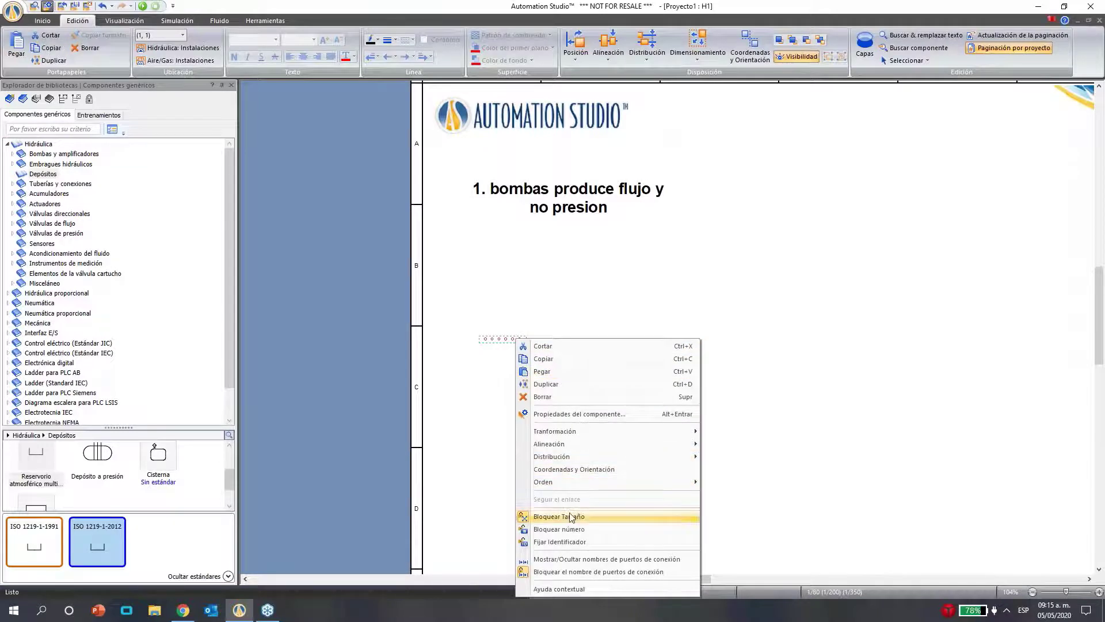
click(570, 516)
drag(527, 340, 568, 457)
click(541, 354)
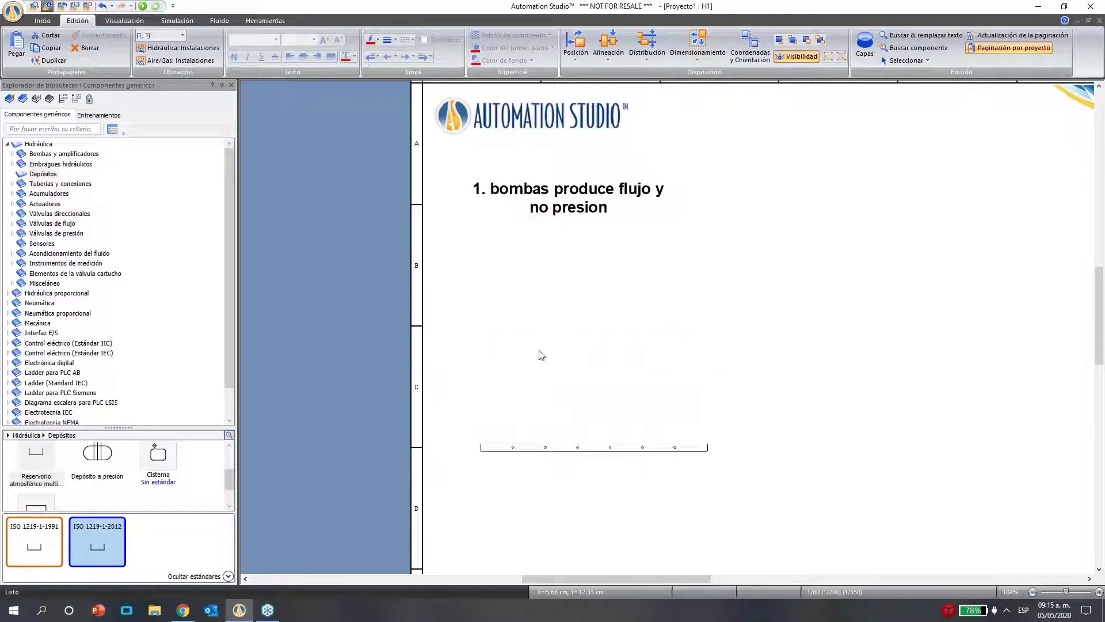
Place an ISO 1219-1-2012 unidirectional fixed-displacement pump with shaft and drain above the reservoir and connect its inlet to the first reservoir port
click(12, 157)
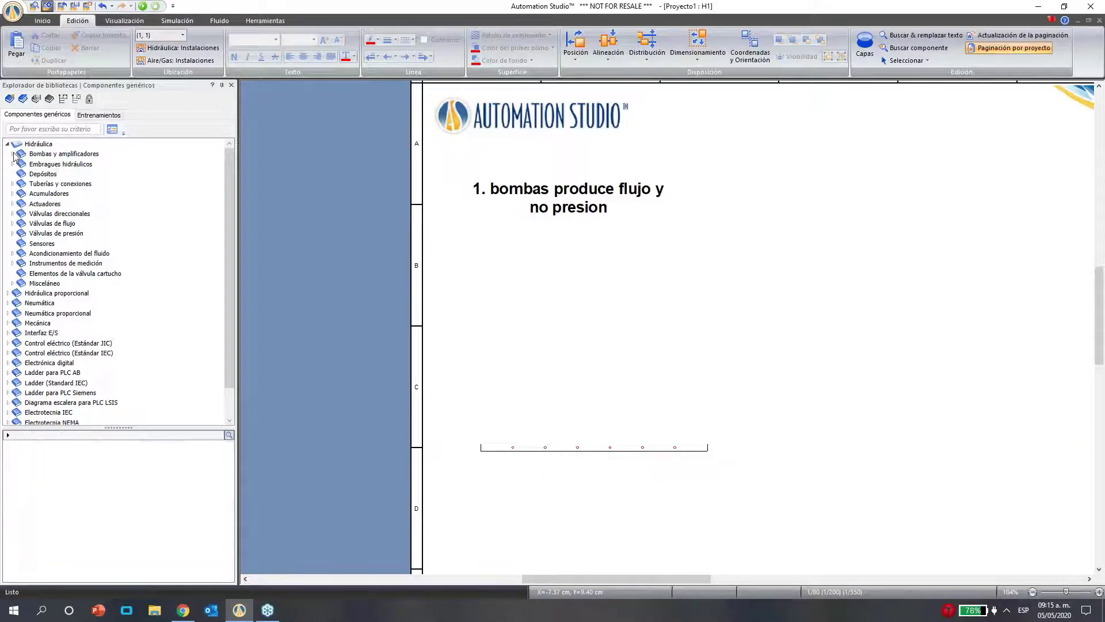
click(69, 165)
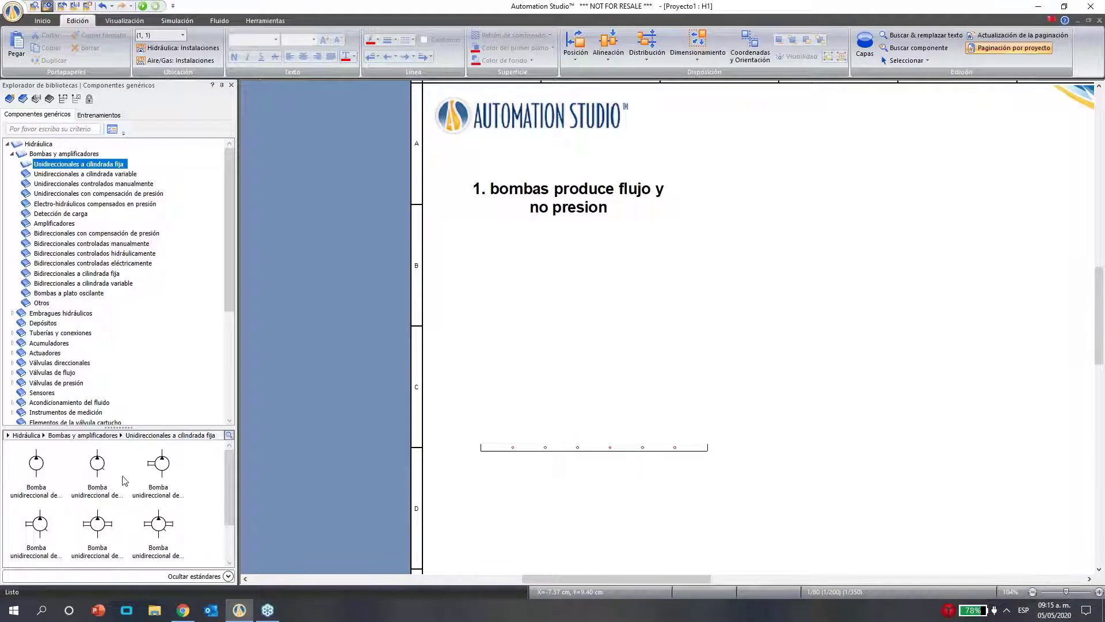
click(38, 524)
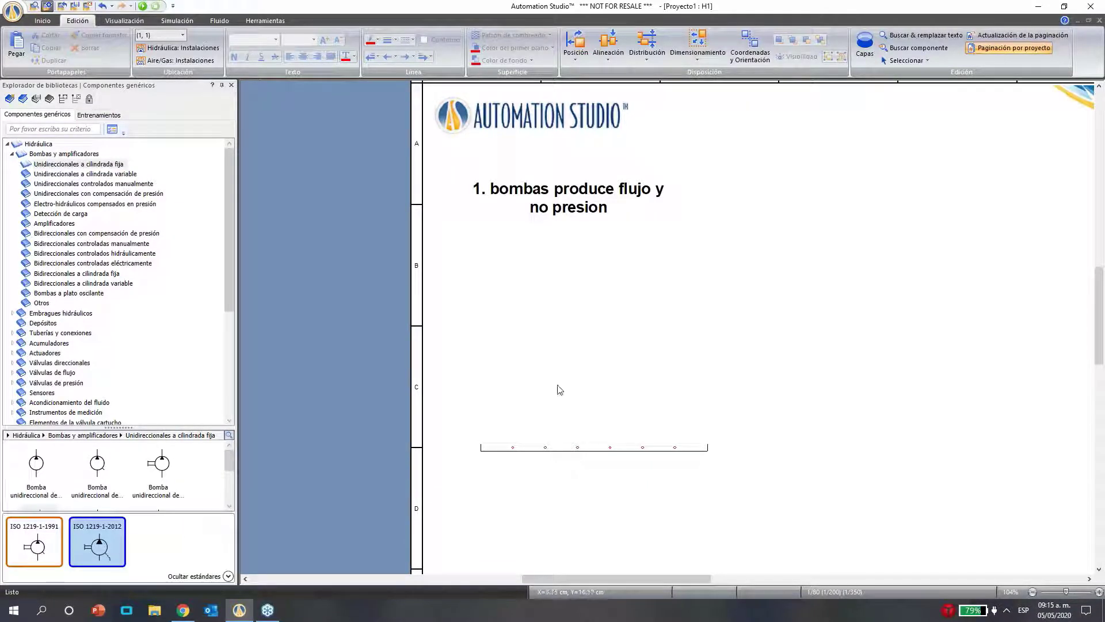
mouse_move(104, 551)
mouse_down()
mouse_move(253, 515)
mouse_move(512, 408)
mouse_move(519, 378)
mouse_move(514, 446)
mouse_up()
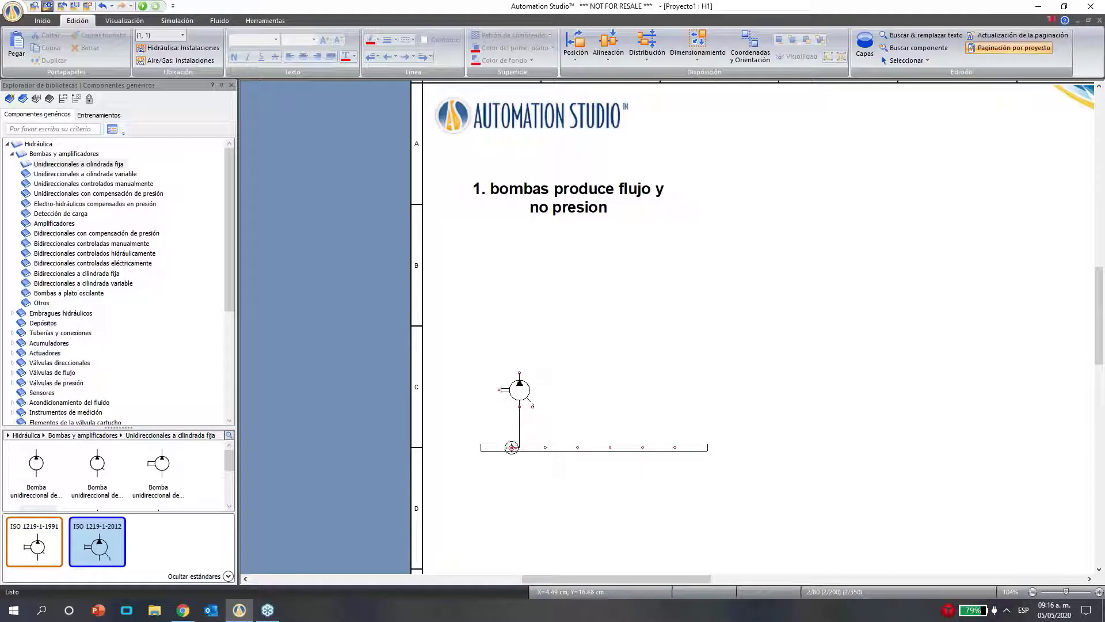
Connect the pump's drain to the second reservoir port and turn off link highlighting
drag(532, 407, 544, 446)
click(124, 20)
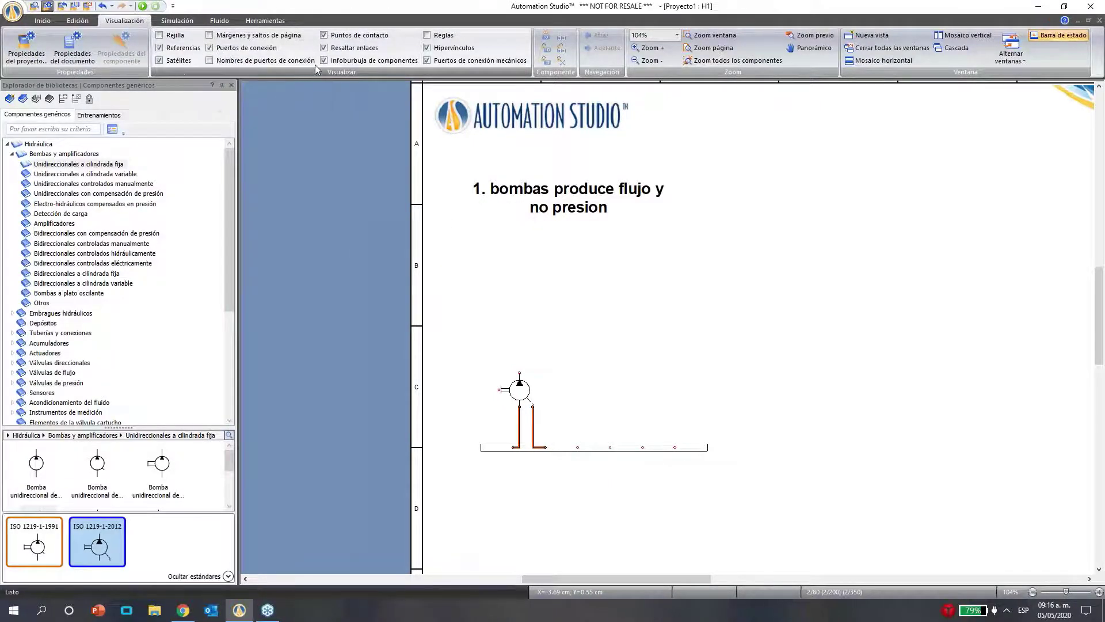
click(349, 48)
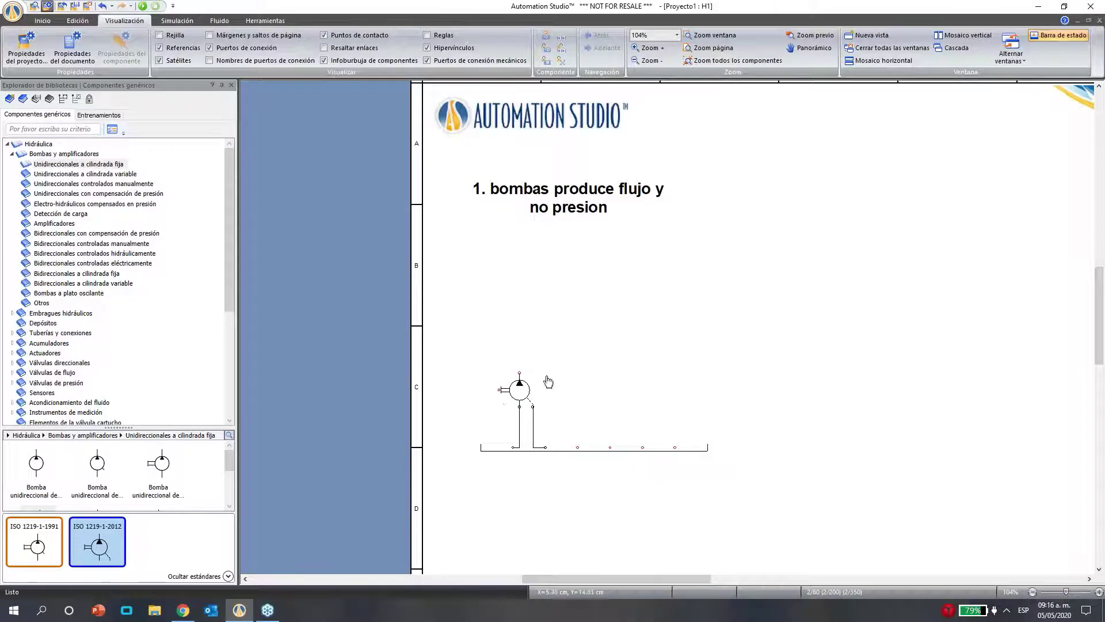
Place an ISO 1219-1-2012 electric motor from the Mecánica power units beside the pump, level with its shaft
click(12, 154)
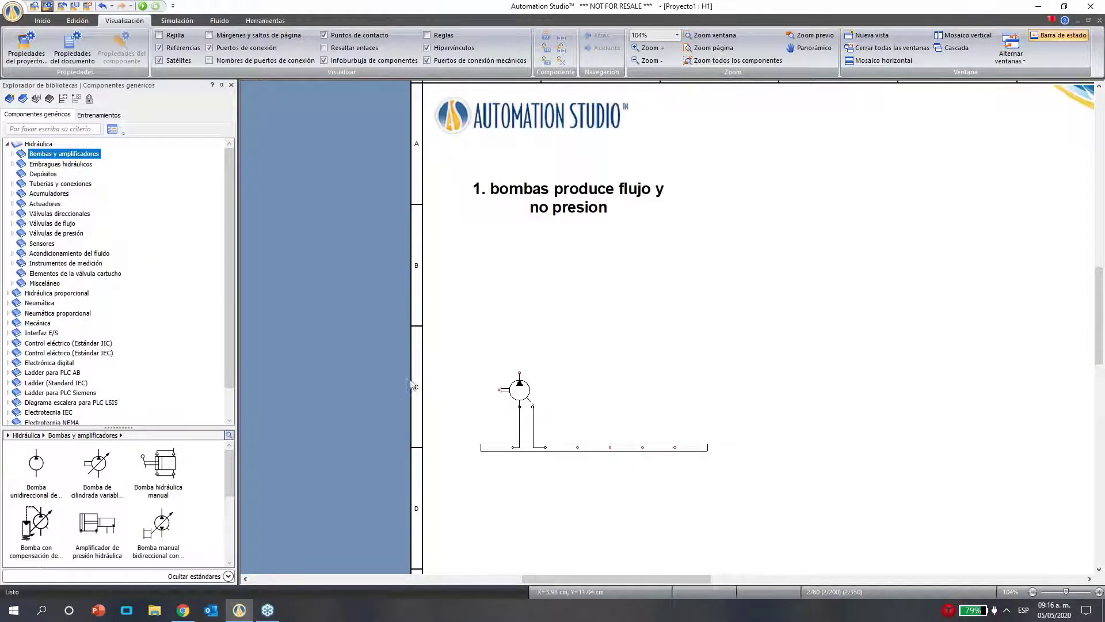
click(7, 148)
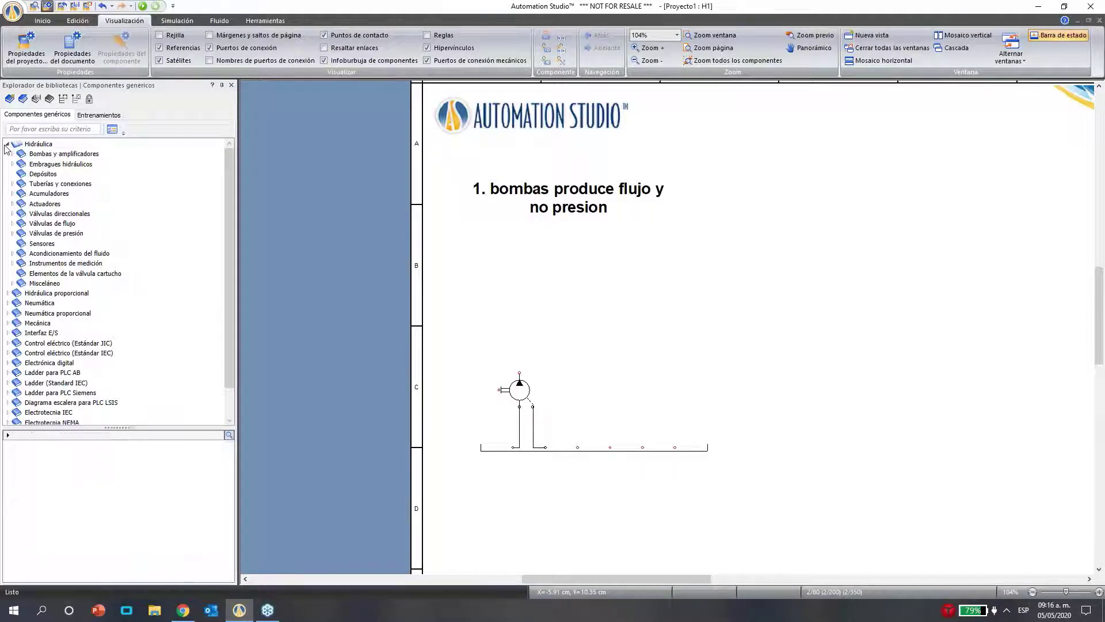
click(8, 322)
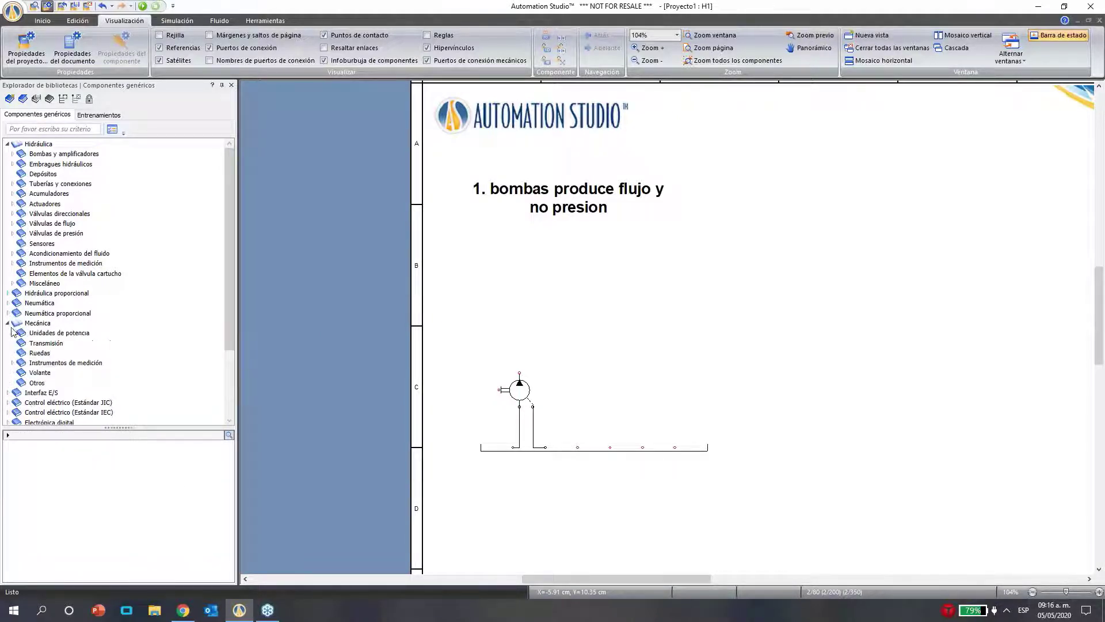
click(58, 332)
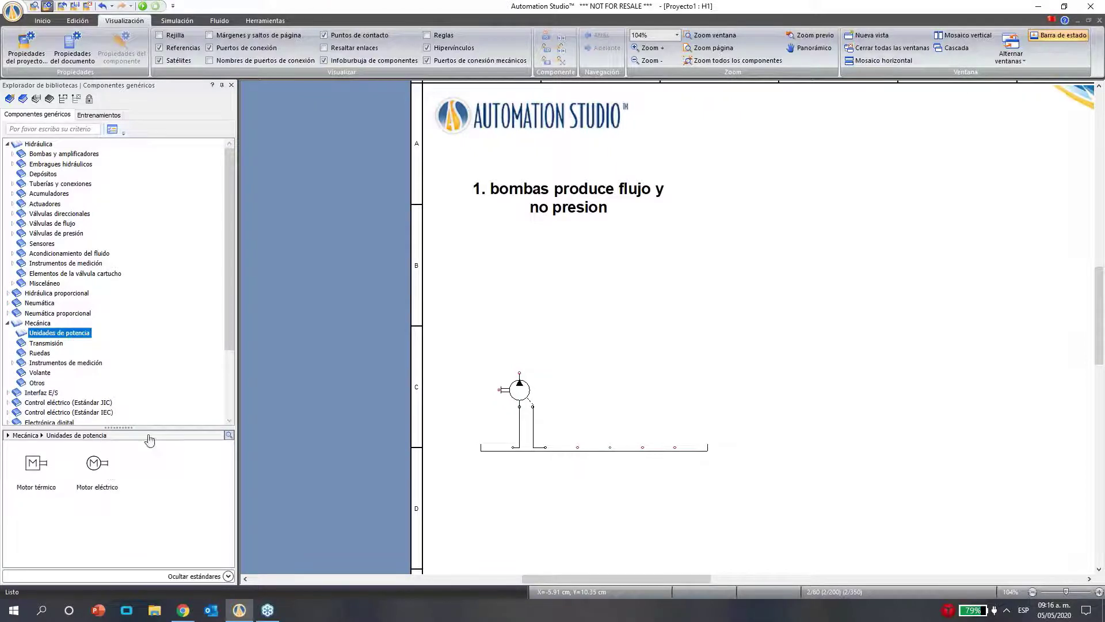
click(97, 462)
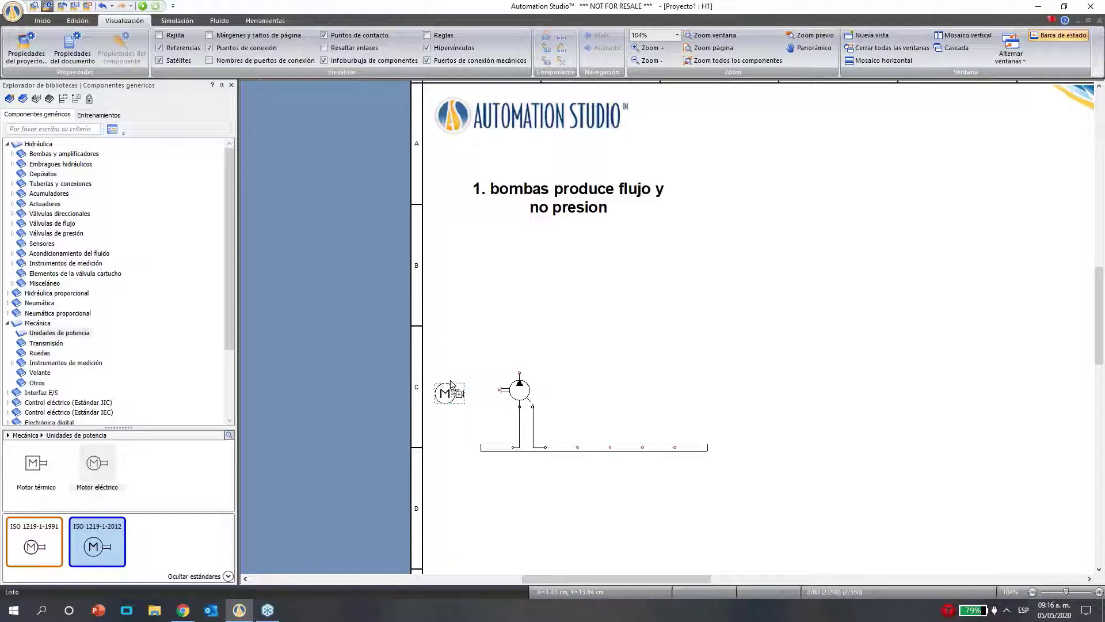
click(452, 389)
drag(453, 405, 459, 396)
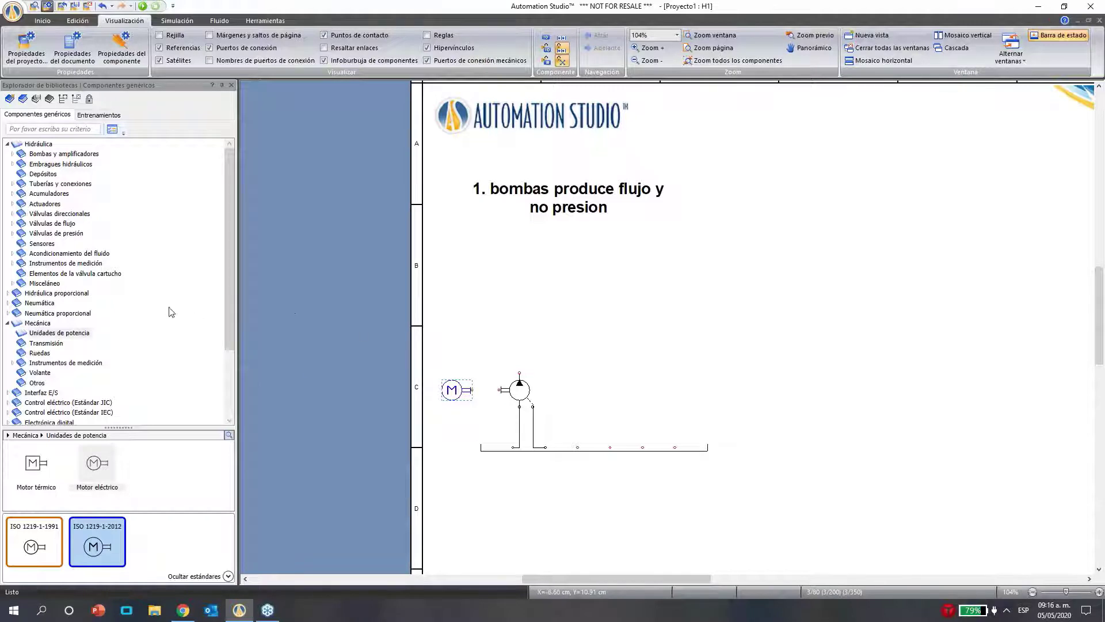
Attach an ISO 1219-1-2012 electric clutch from the Transmisión components to the pump's shaft
click(54, 343)
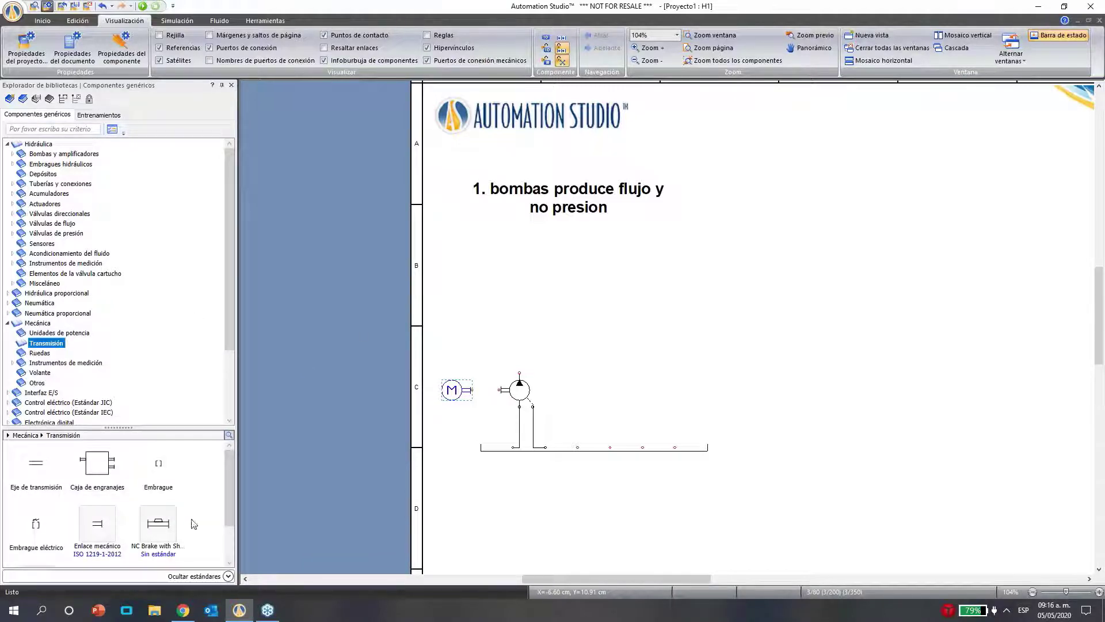
scroll(225, 496, down, 1)
mouse_move(36, 496)
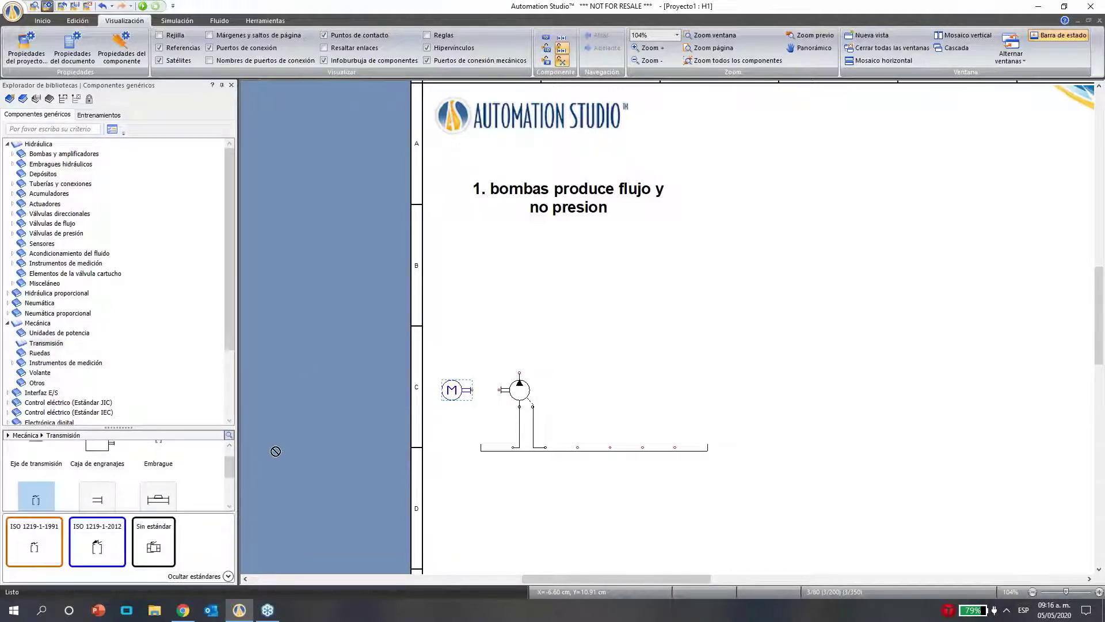
drag(97, 544, 492, 391)
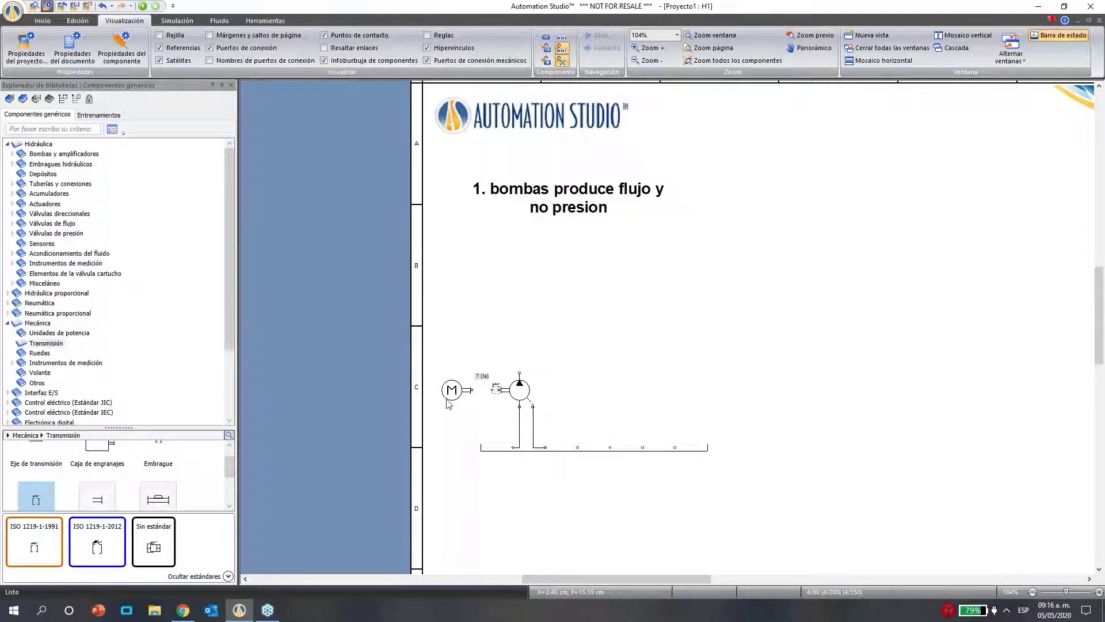
Move the electric motor toward the clutch until their shafts are coupled
click(459, 389)
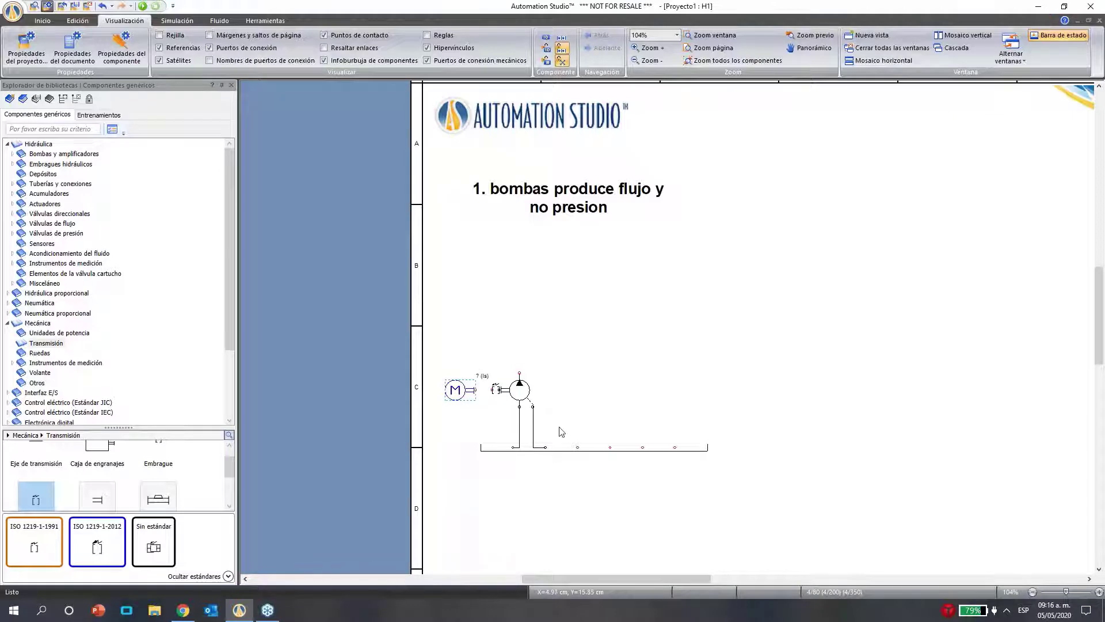
key(Right)
key(Right)
key(Right)
click(554, 343)
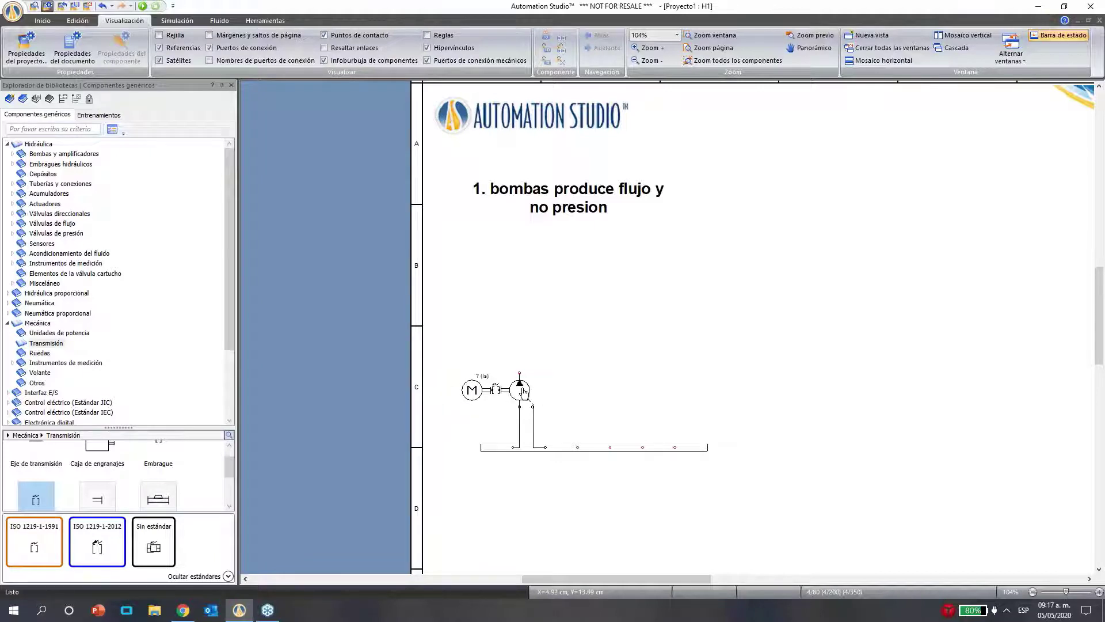
Draw a hydraulic line from the pump's outlet up, across and down to the last reservoir port
mouse_move(522, 392)
click(520, 374)
click(675, 447)
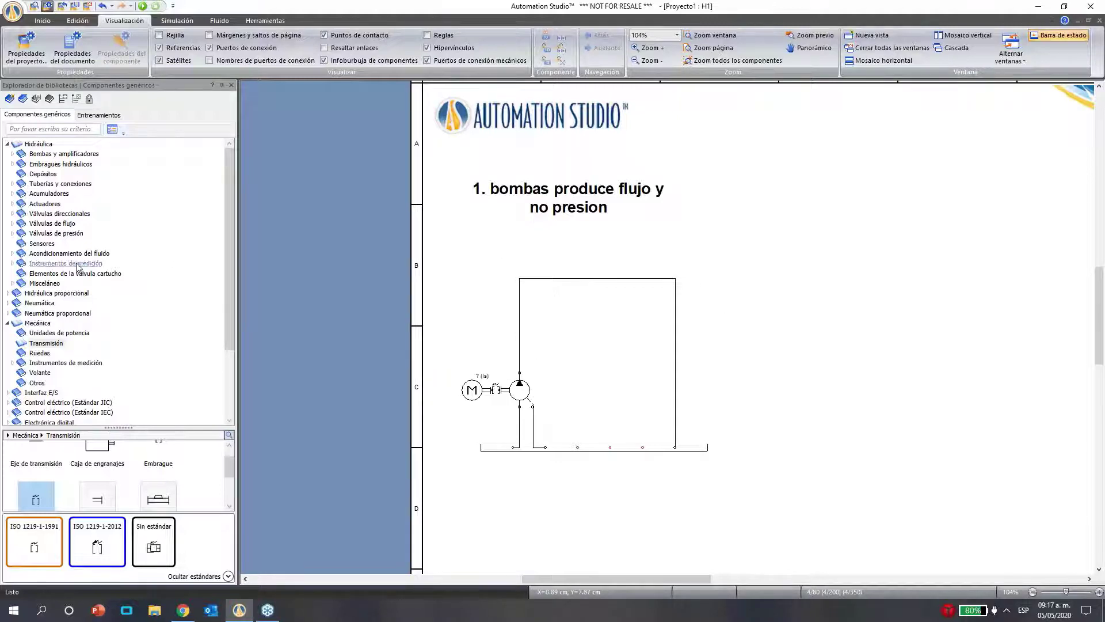
Insert a flow meter from the hydraulic Instrumentos de medición into the vertical line above the pump's outlet
click(7, 323)
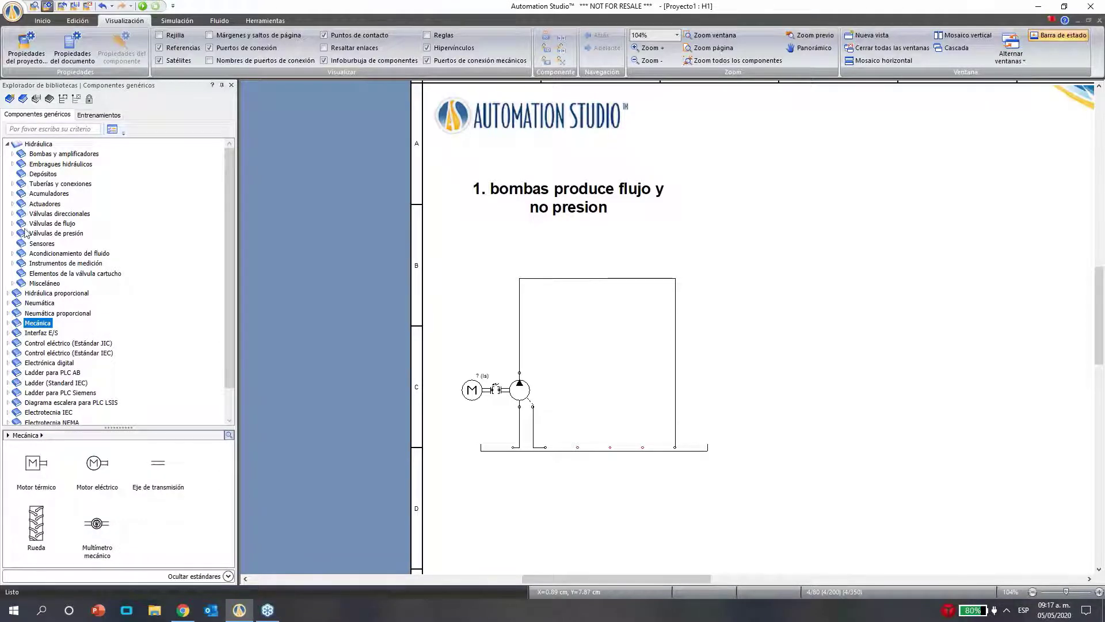
click(15, 264)
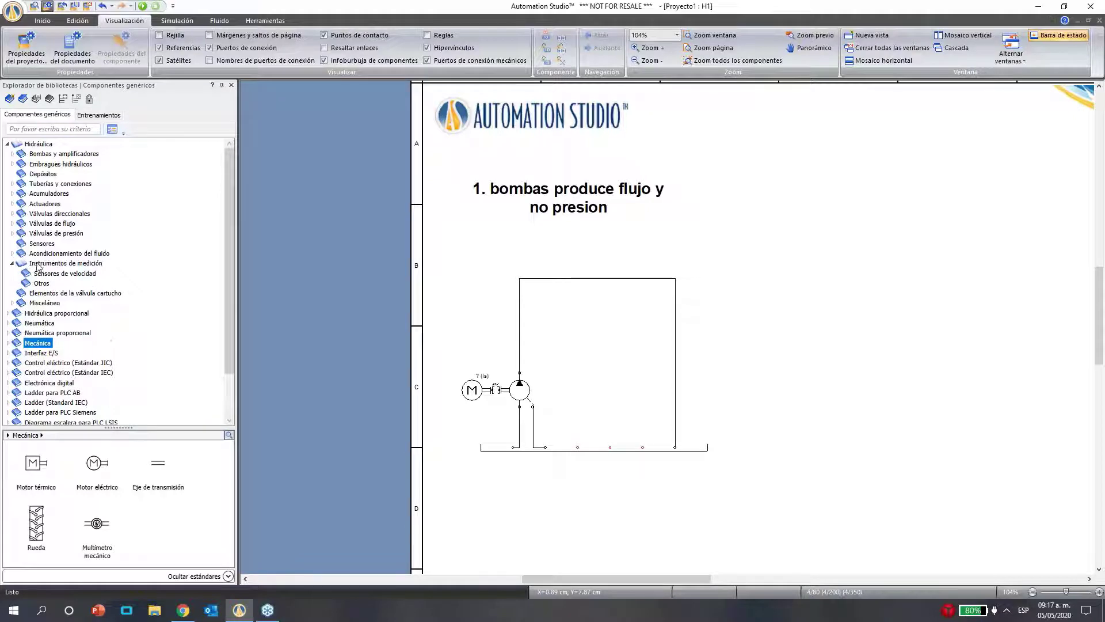
click(66, 266)
drag(227, 471, 229, 498)
click(98, 504)
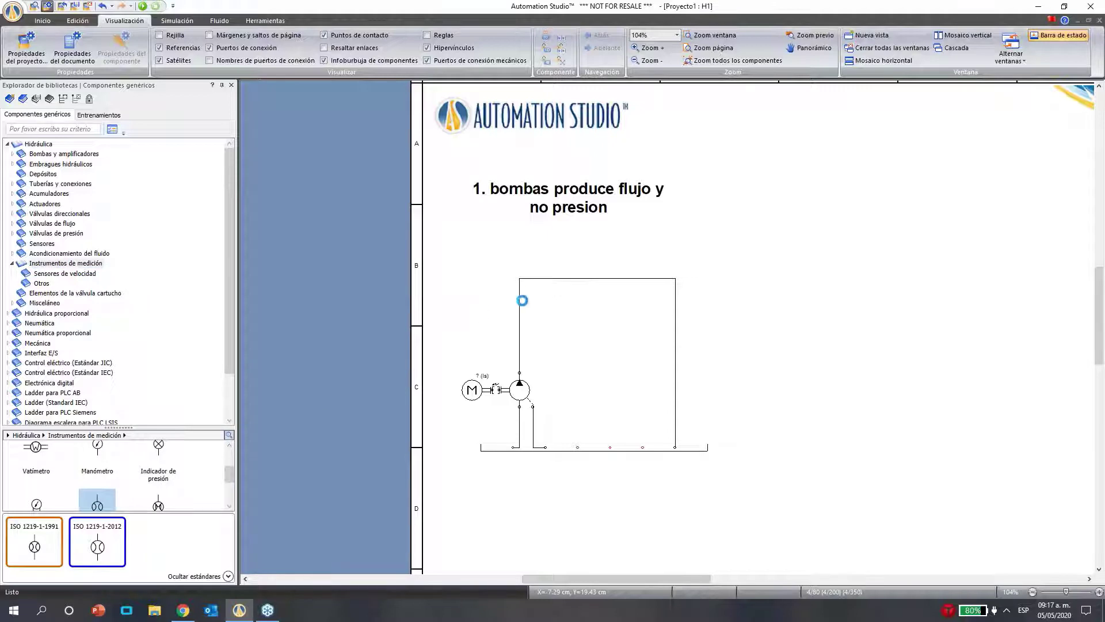
mouse_move(524, 301)
mouse_down()
mouse_move(632, 311)
mouse_move(608, 337)
mouse_move(572, 311)
mouse_move(589, 304)
mouse_move(548, 322)
mouse_move(557, 312)
mouse_move(9, 296)
mouse_move(249, 282)
mouse_move(116, 267)
mouse_move(520, 316)
mouse_up()
click(607, 318)
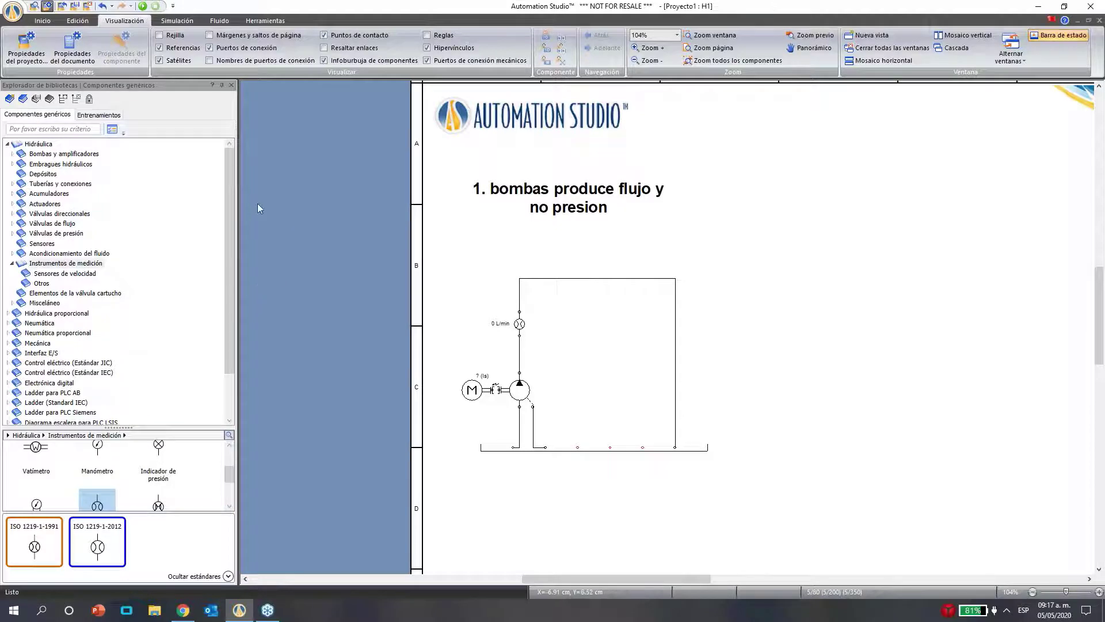
Run the circuit simulation and engage the clutch between the electric motor and the pump
click(142, 6)
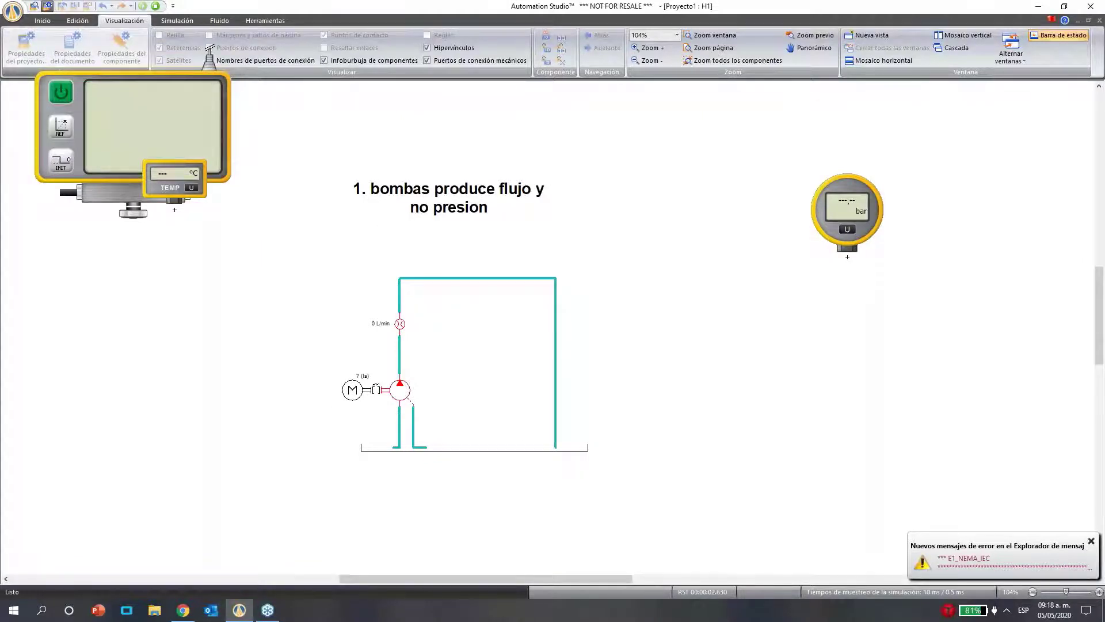
click(60, 92)
click(60, 92)
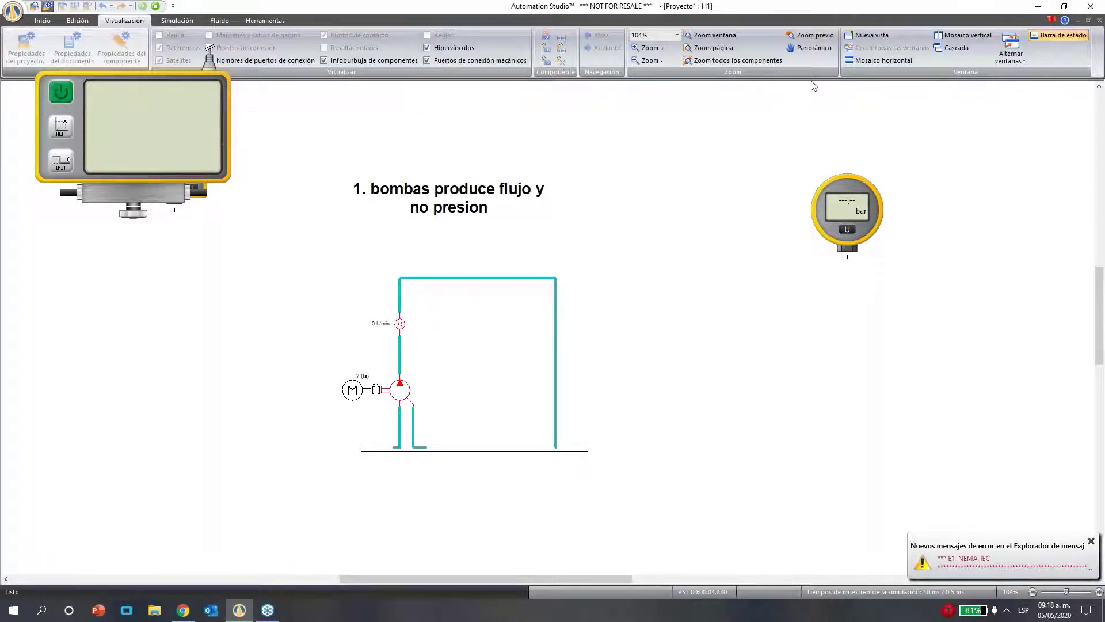
click(374, 391)
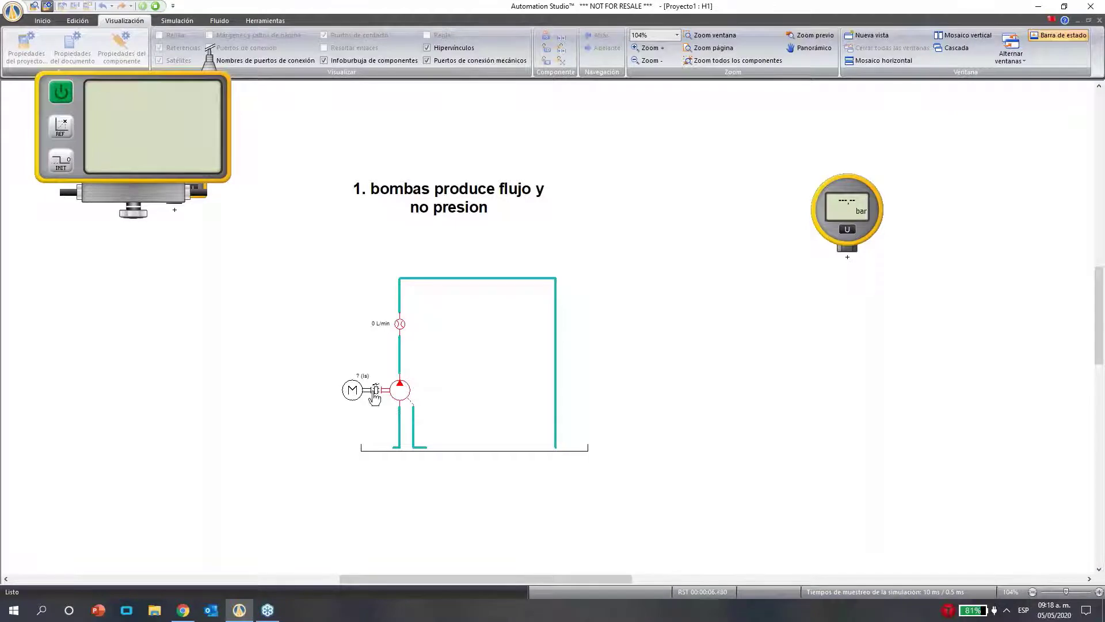
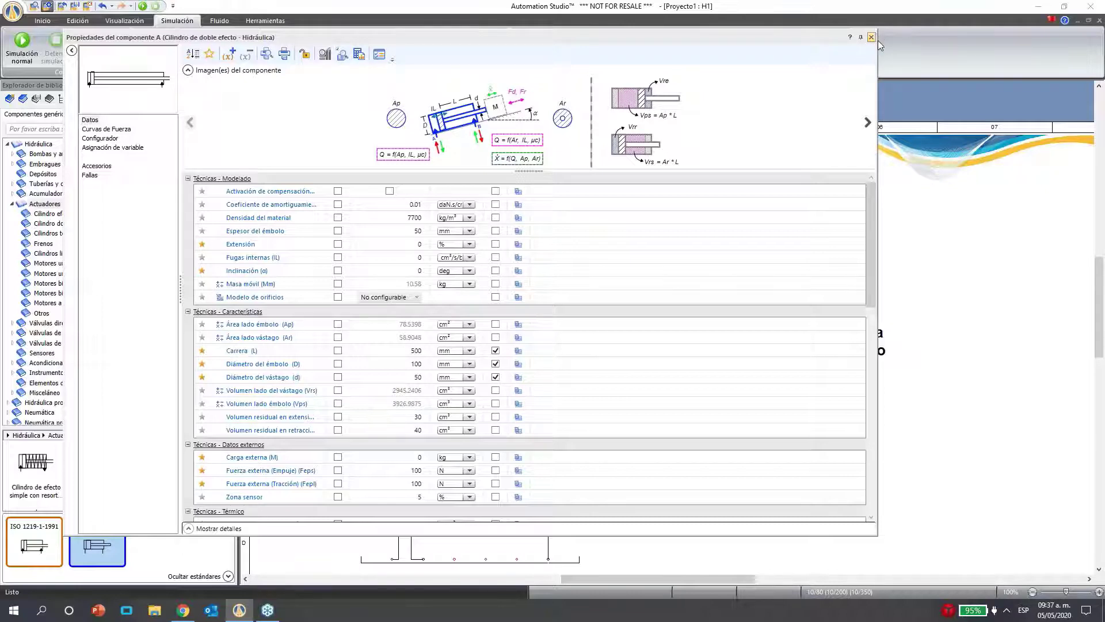
Close the cylinder's properties and place an ISO 1219-1-2012 Válvula 4/3 NC between the double-acting cylinder and the 250 bar relief valve
click(871, 37)
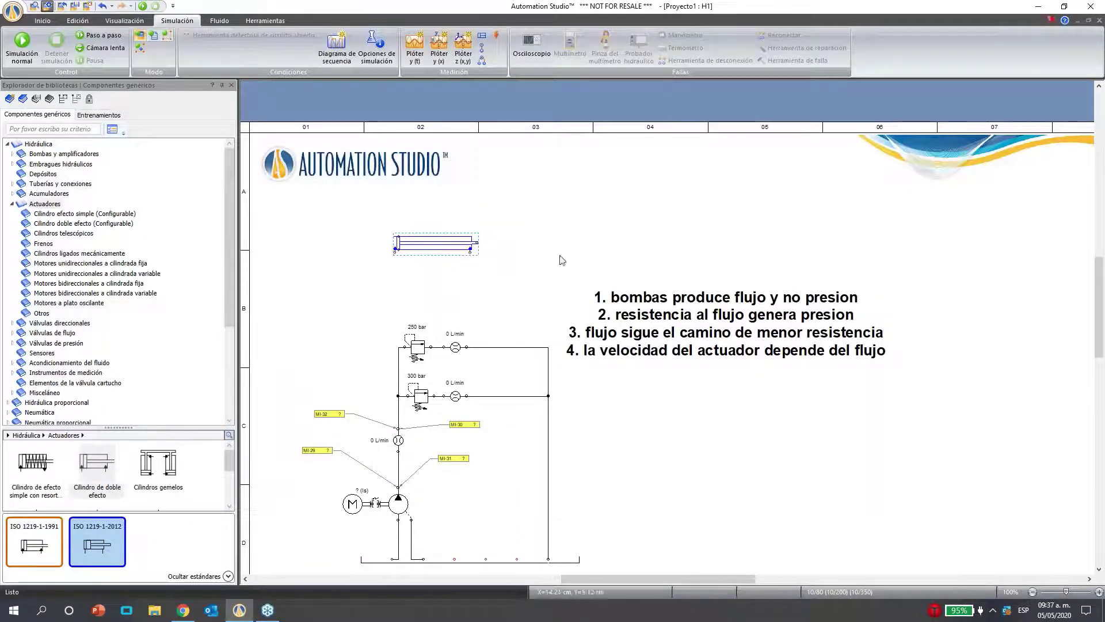
click(12, 204)
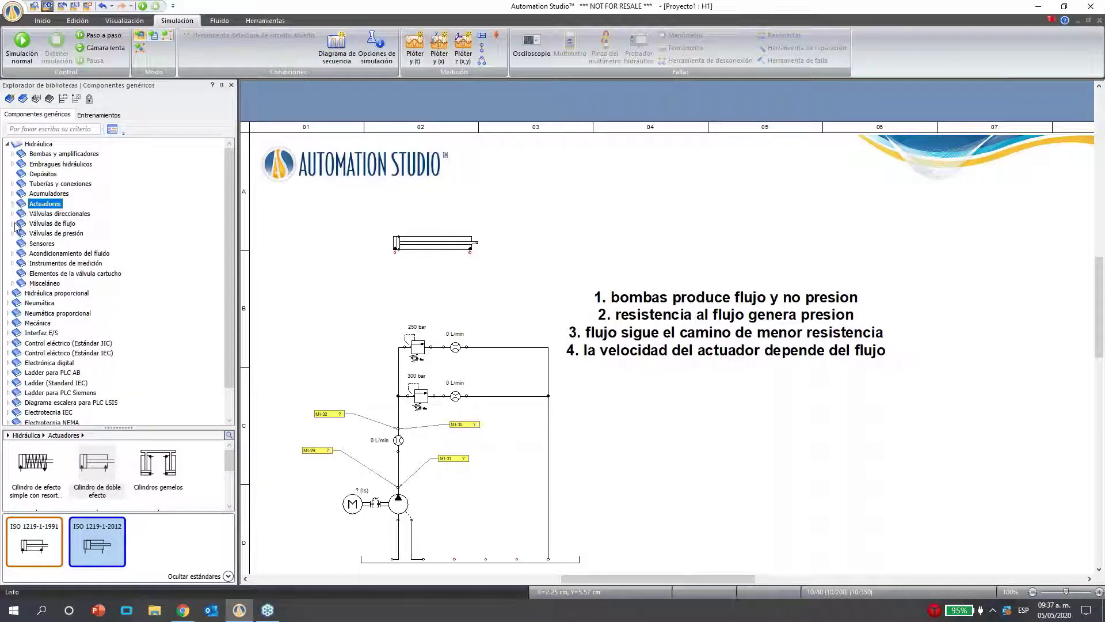
click(13, 213)
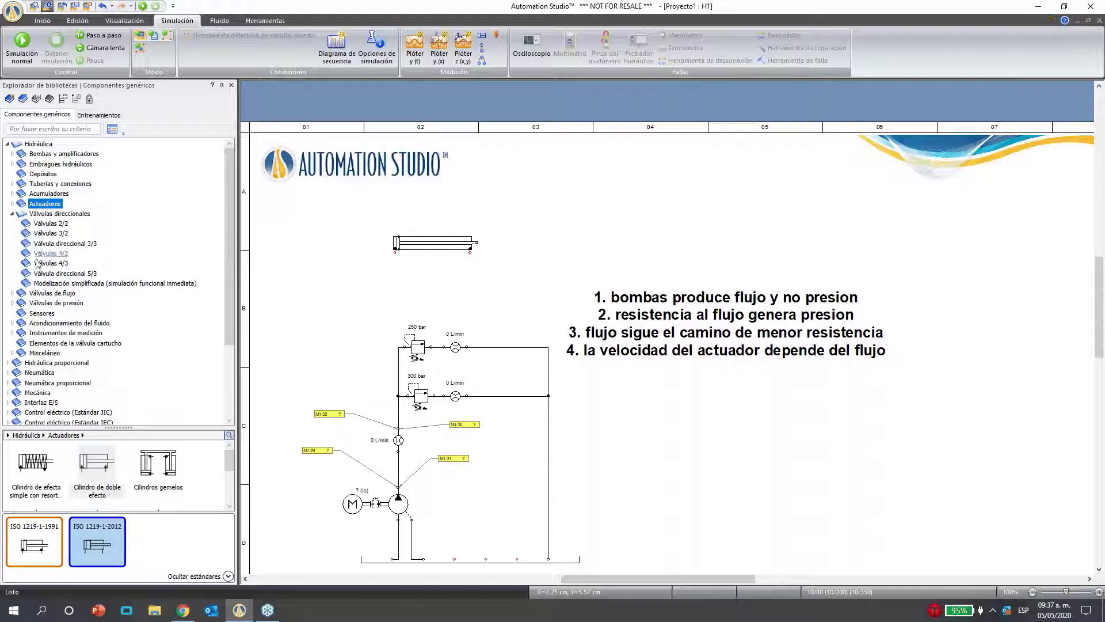
click(57, 223)
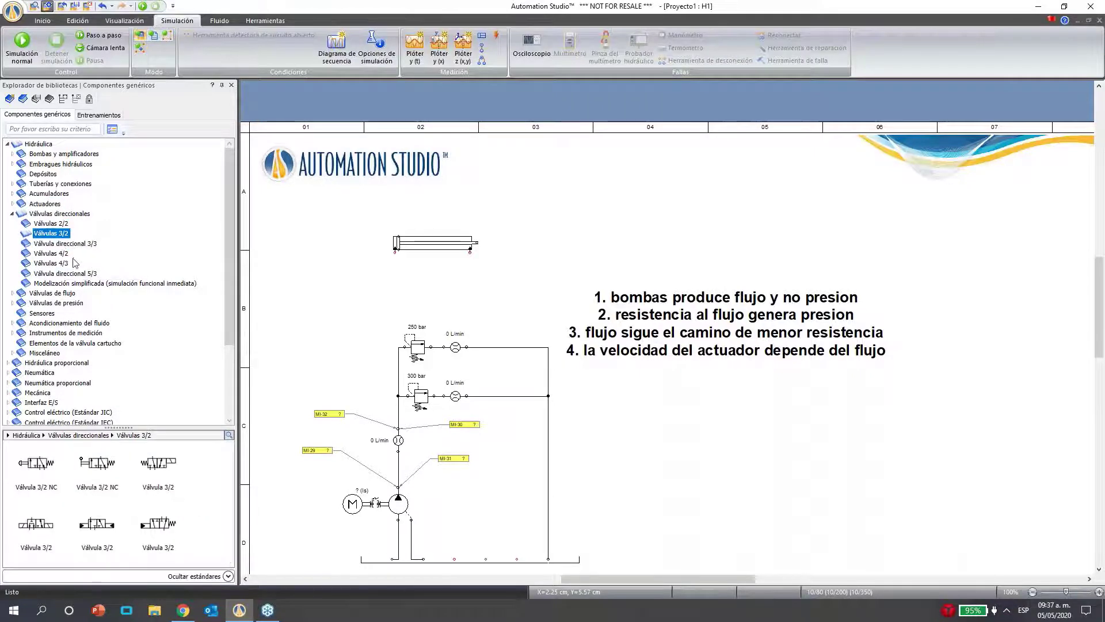
click(55, 263)
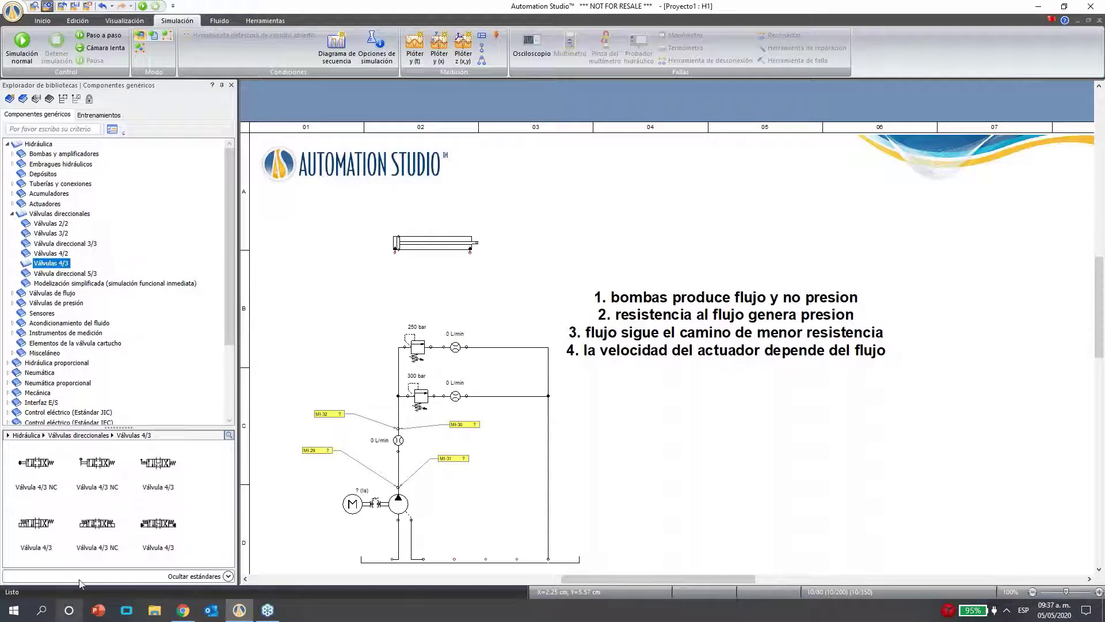
click(112, 522)
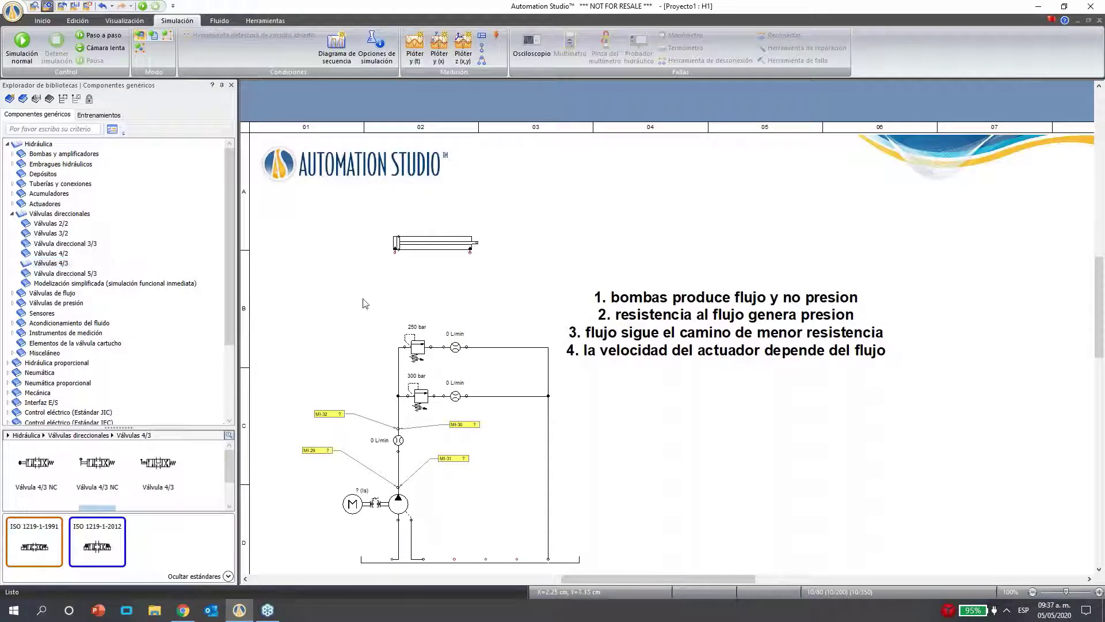
drag(98, 547, 405, 290)
click(483, 298)
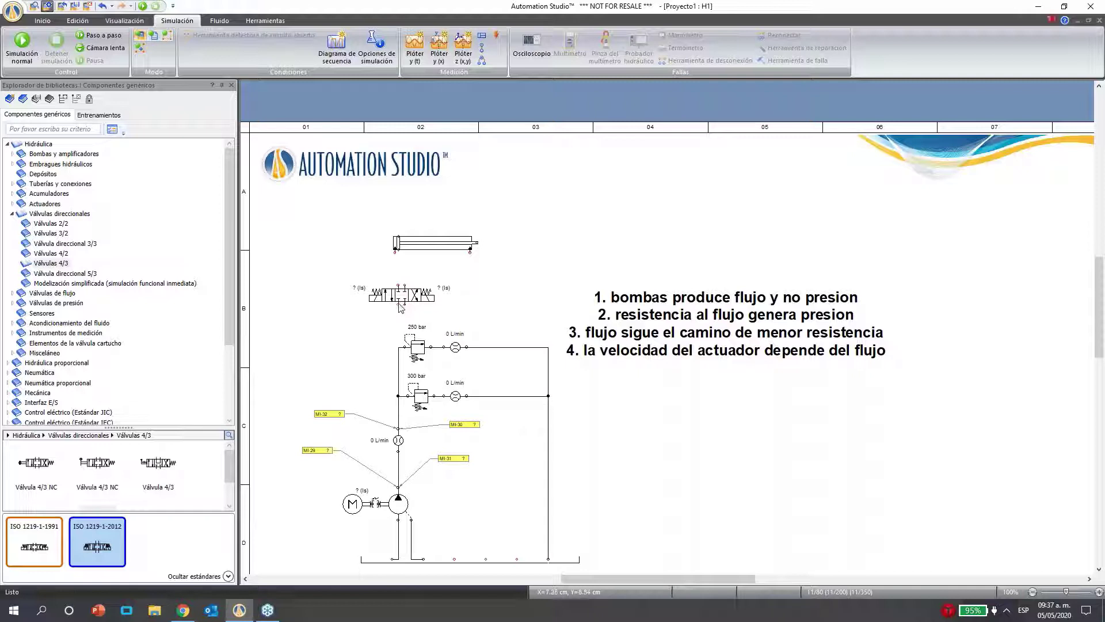
Connect the 4/3 valve's pressure port to the pump line and its tank port to a free reservoir port
drag(398, 304, 399, 347)
mouse_move(404, 306)
mouse_down()
mouse_move(489, 311)
mouse_move(513, 353)
mouse_move(532, 573)
mouse_move(513, 552)
mouse_move(525, 536)
mouse_move(517, 556)
mouse_up()
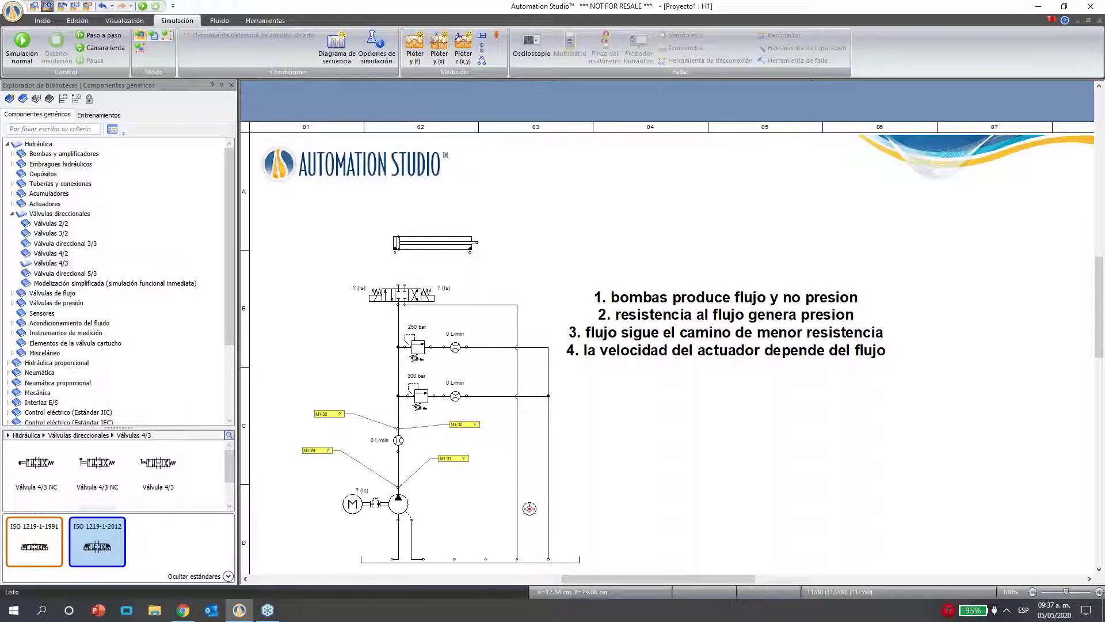
Examine the line crossings and junction points where the valve's return line passes the two relief valve branches
click(1099, 591)
scroll(624, 578, left, 4)
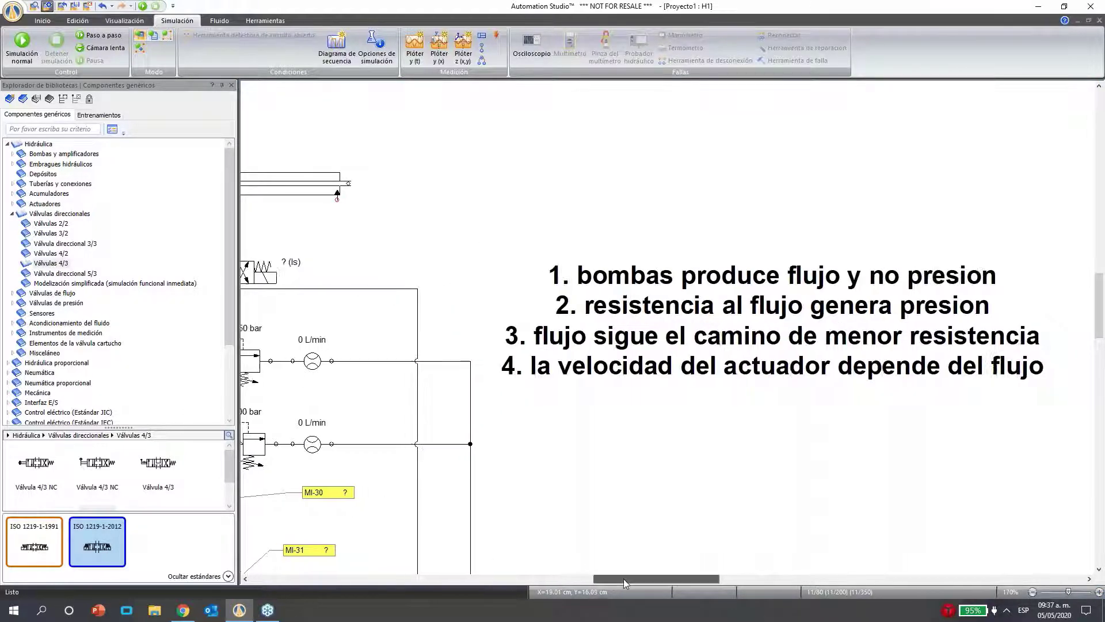
click(124, 22)
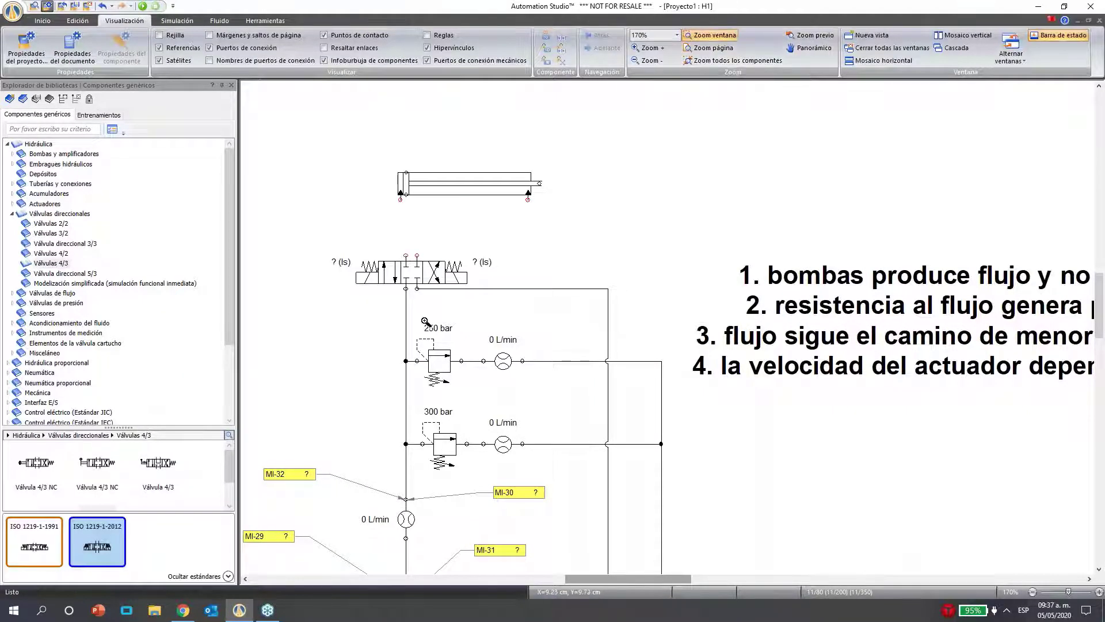
drag(321, 237, 644, 503)
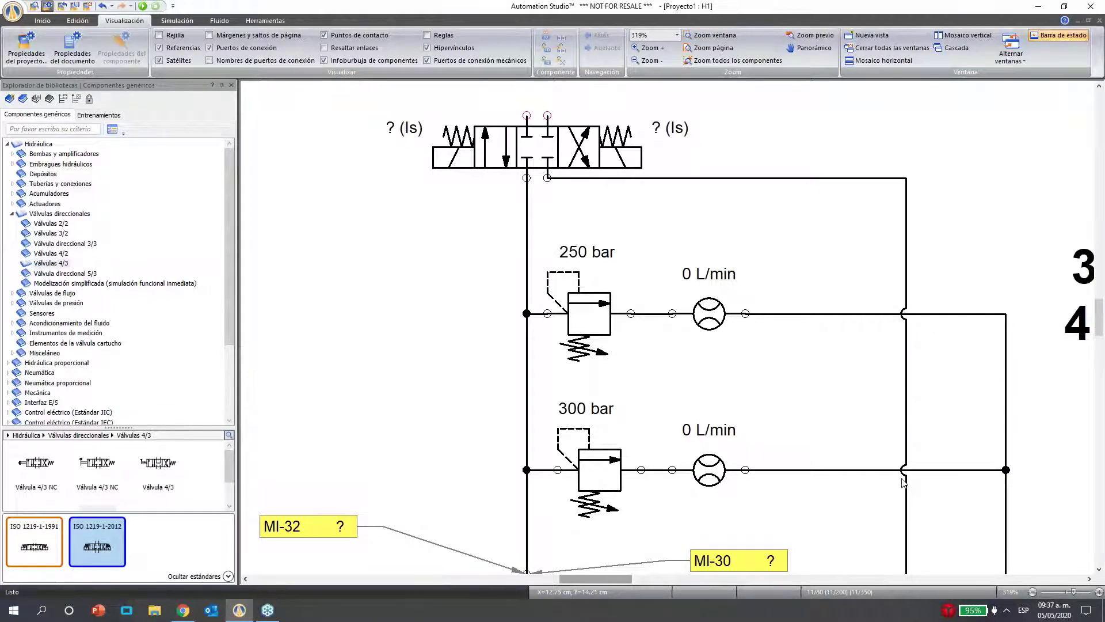
scroll(905, 485, down, 3)
scroll(907, 345, up, 4)
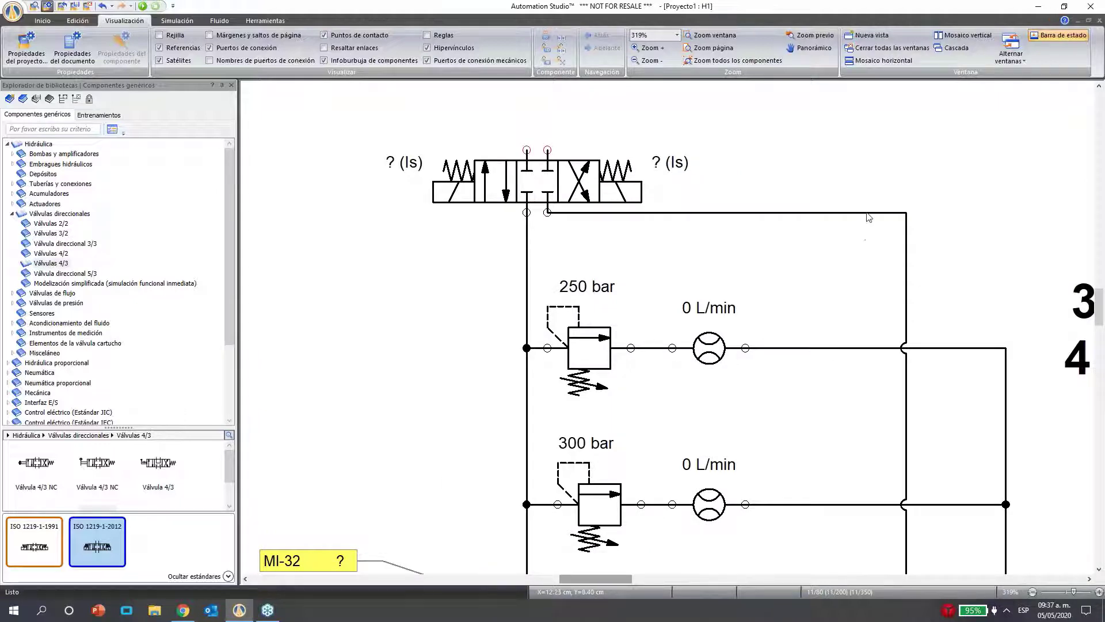
scroll(892, 253, down, 2)
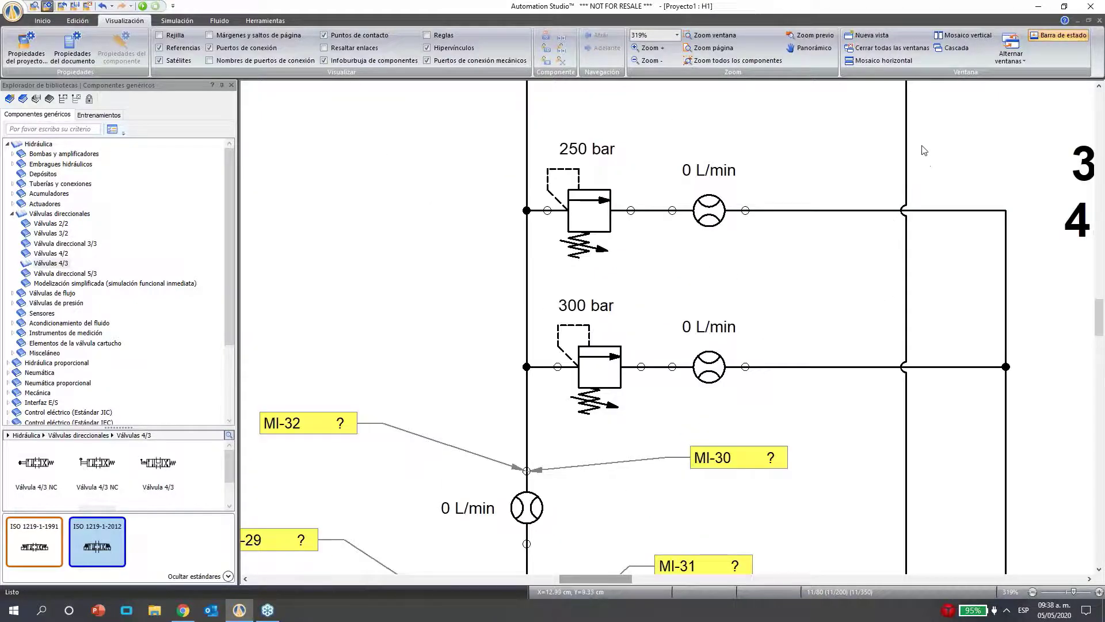
scroll(901, 282, down, 2)
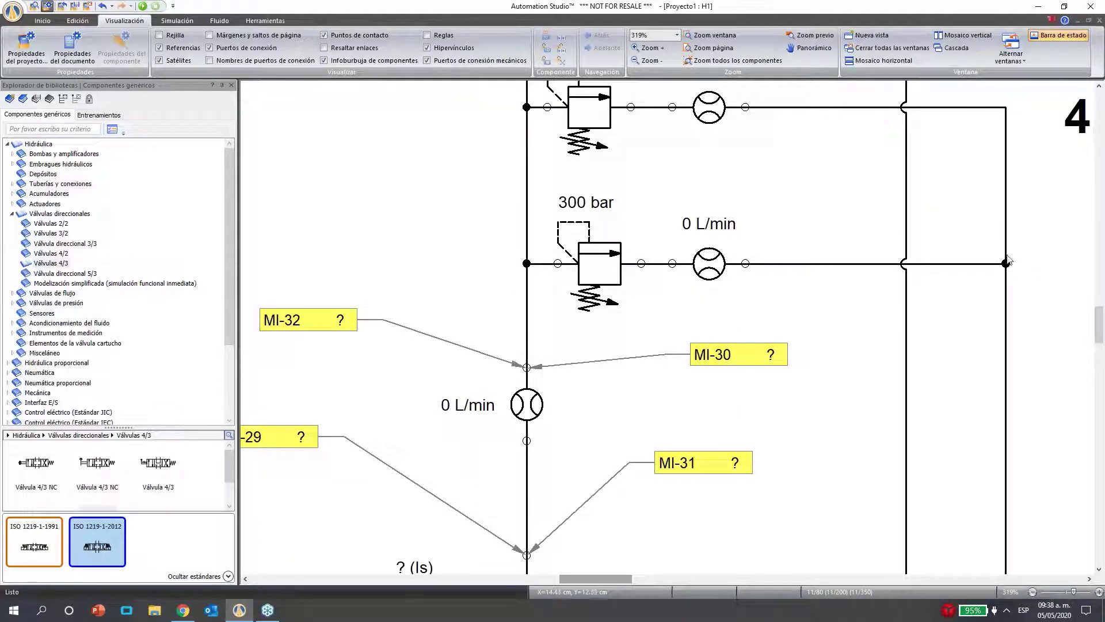
scroll(955, 268, up, 3)
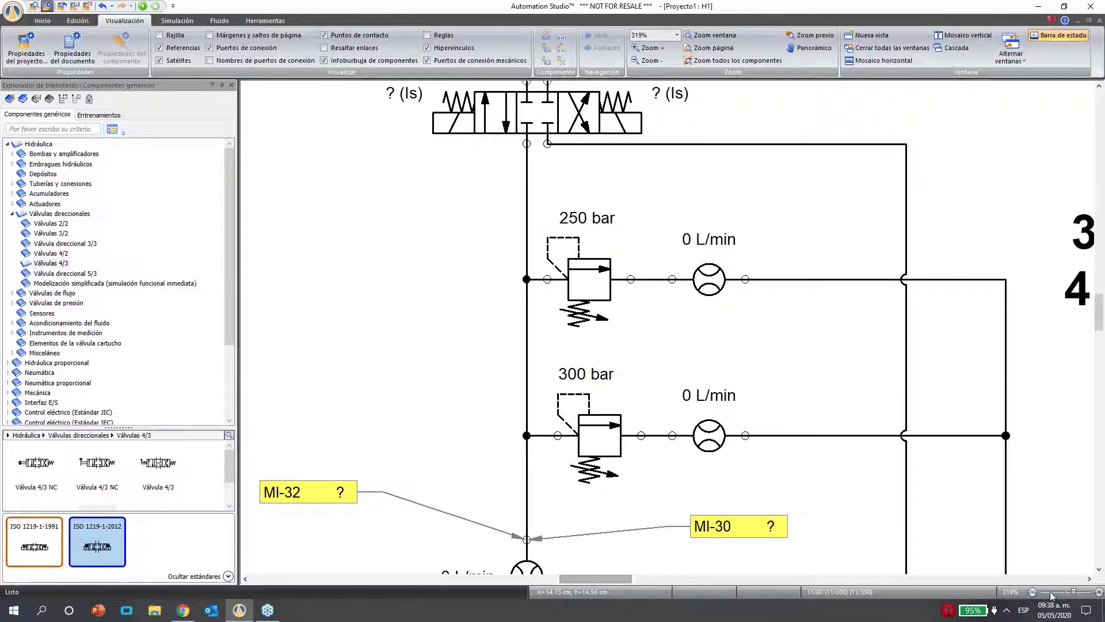
click(1033, 592)
click(1033, 592)
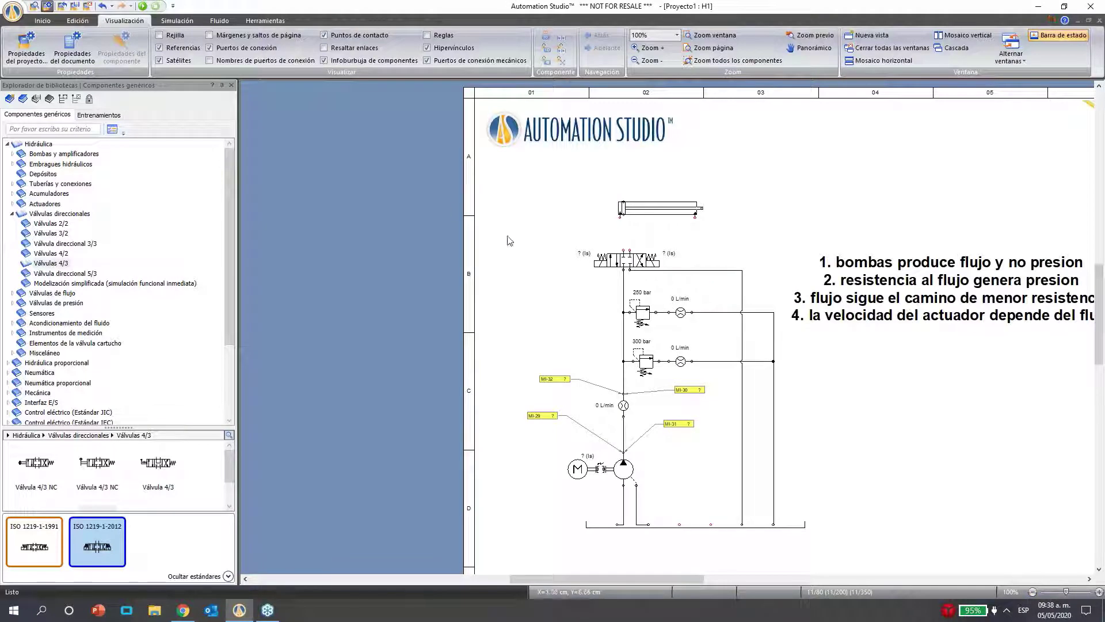
Shift the 4/3 valve, relief valves, flow meters, pump and motor down together, away from the cylinder
drag(471, 225, 789, 494)
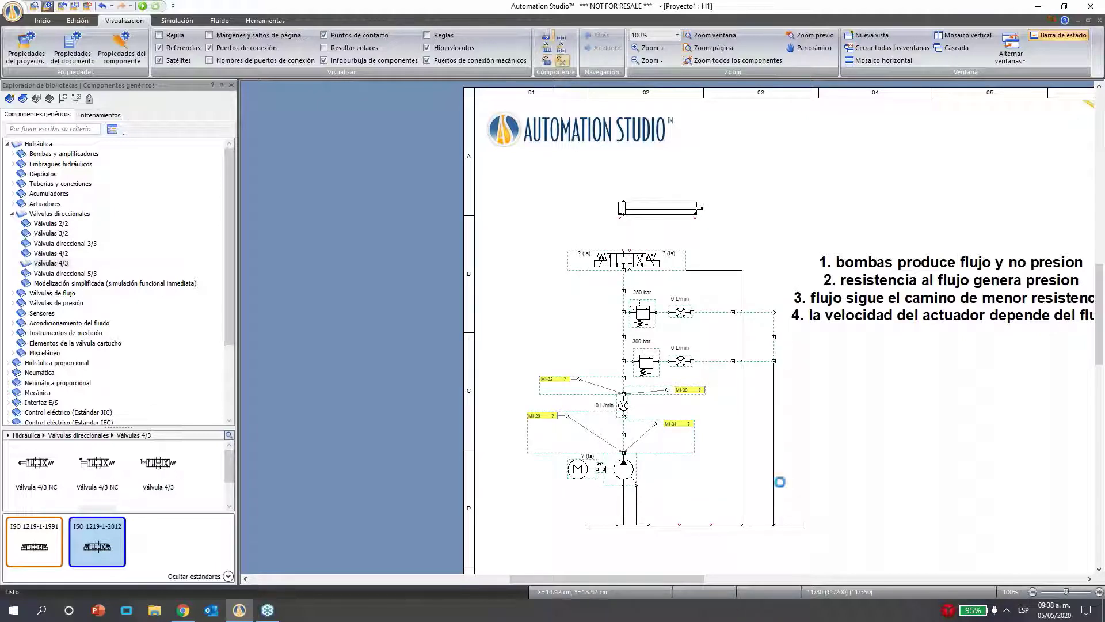
key(Down)
key(Down)
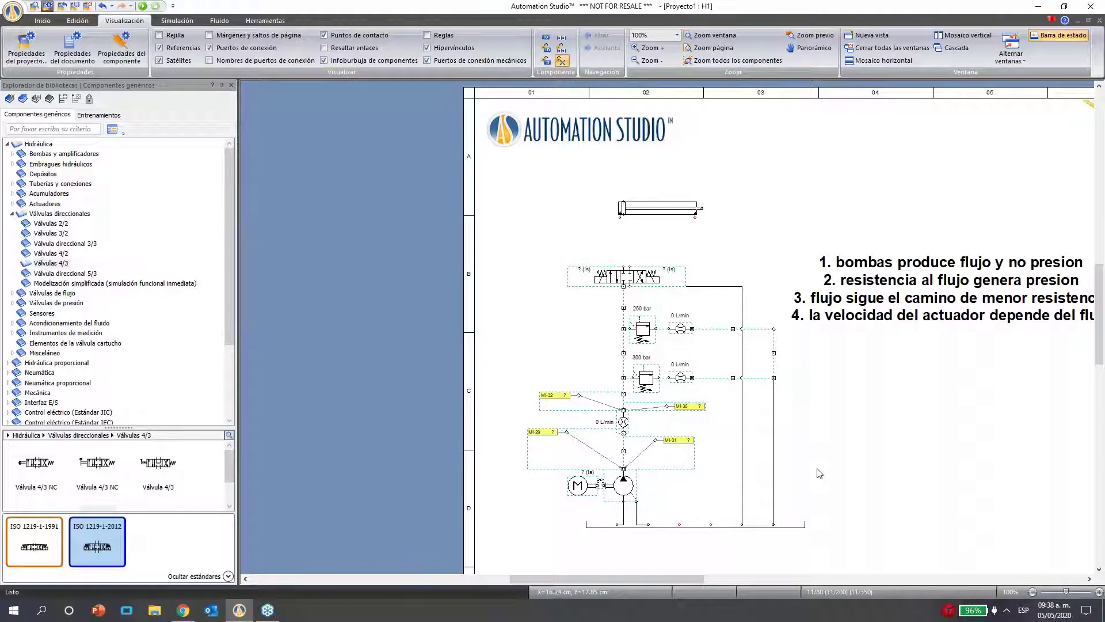
click(811, 465)
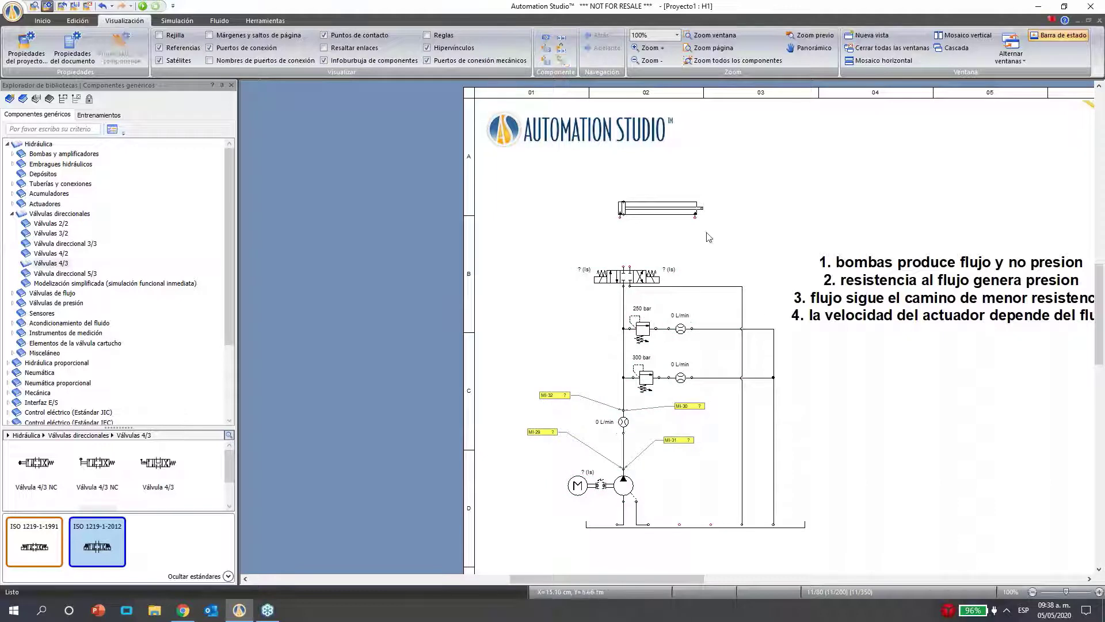
Centre the double-acting cylinder over the 4/3 valve and connect both cylinder ports to the valve's working ports
click(660, 212)
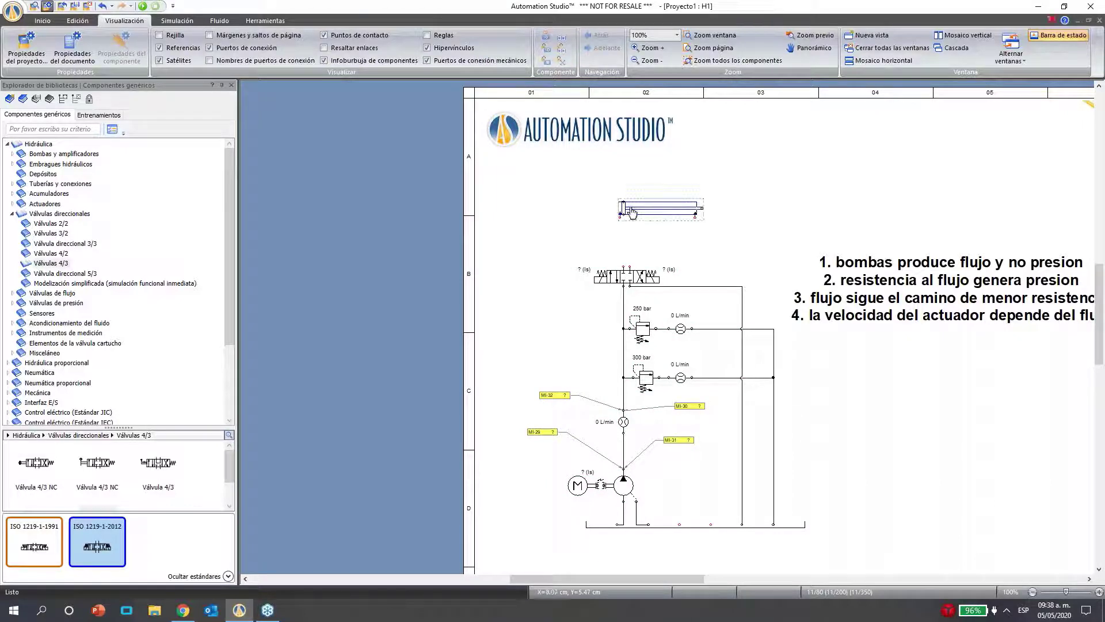
drag(661, 212, 648, 209)
click(602, 228)
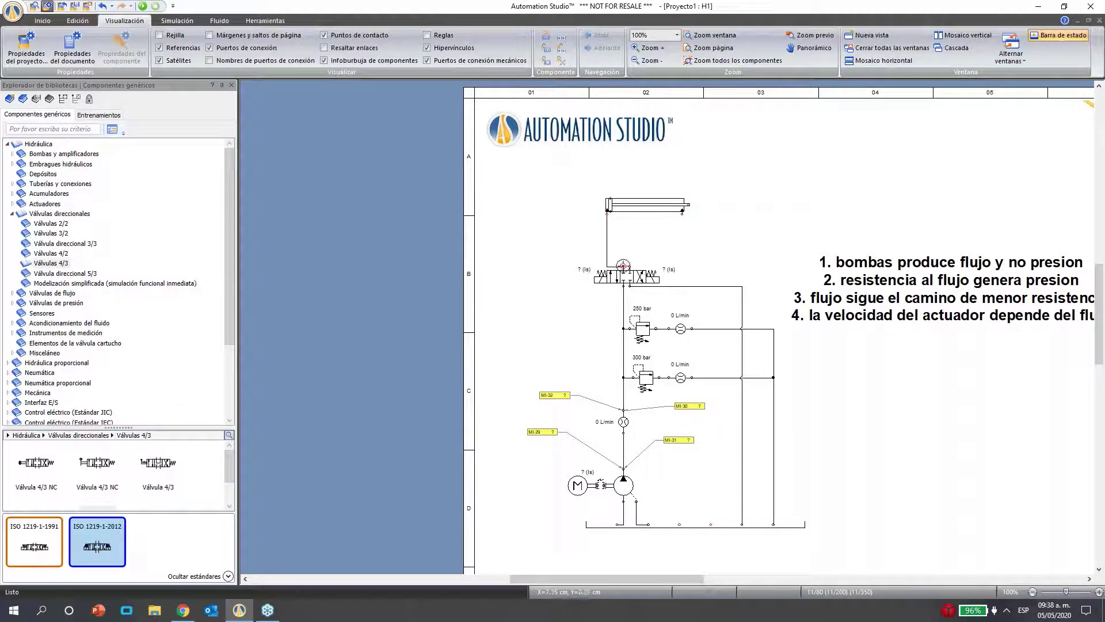
click(629, 266)
click(675, 267)
click(682, 210)
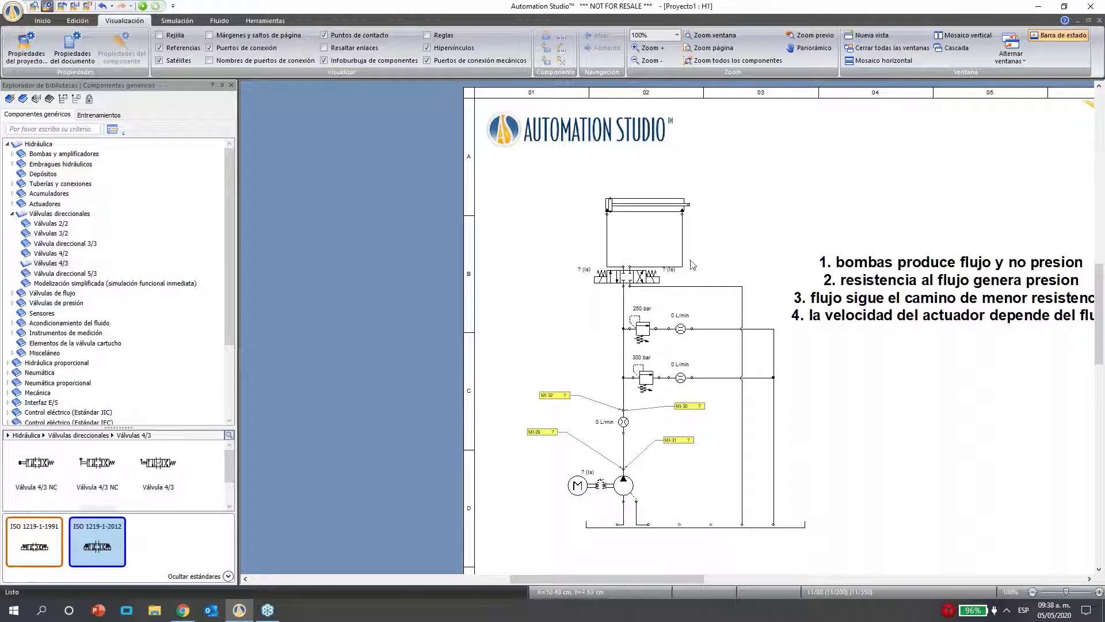
Look through the Control eléctrico (Estándar IEC) and Ladder para PLC AB component categories for ways to control the valve
drag(697, 580, 746, 579)
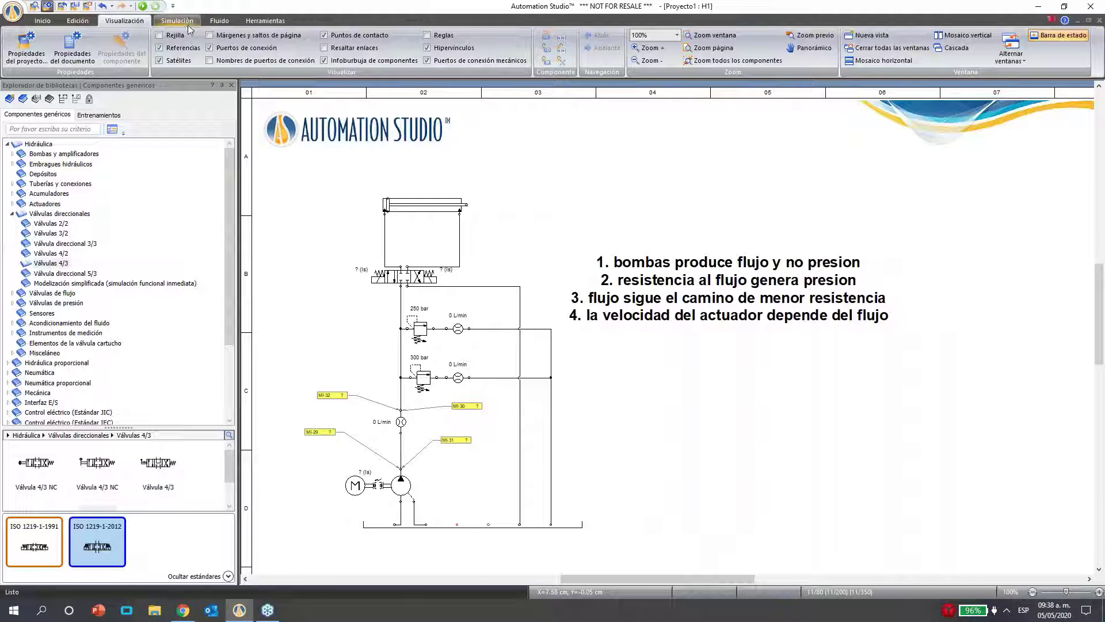
click(12, 213)
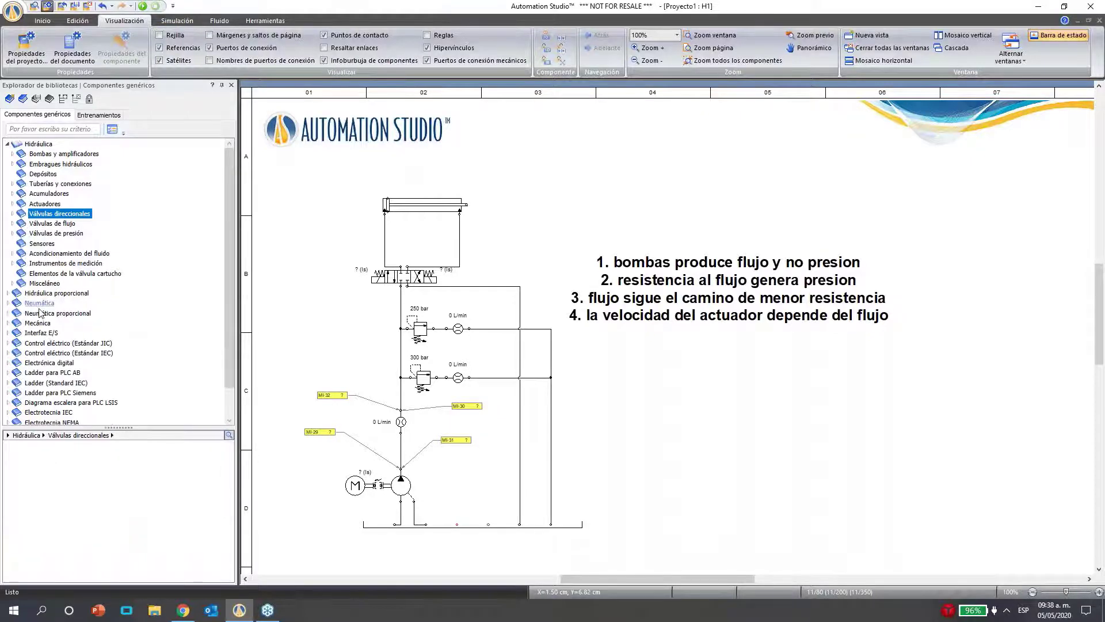
click(8, 145)
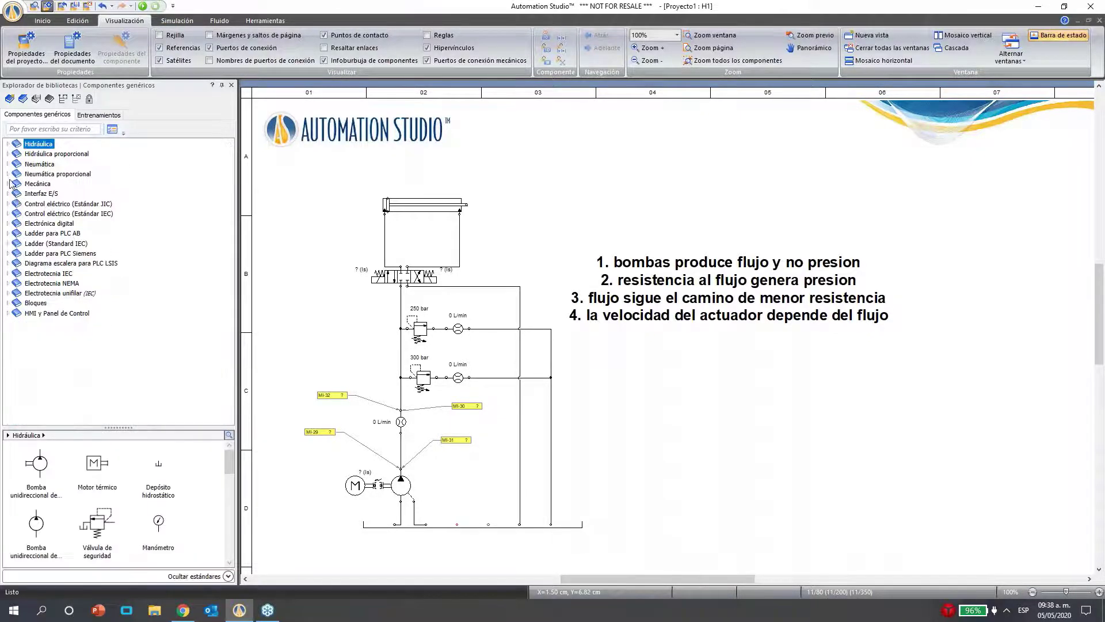
click(9, 213)
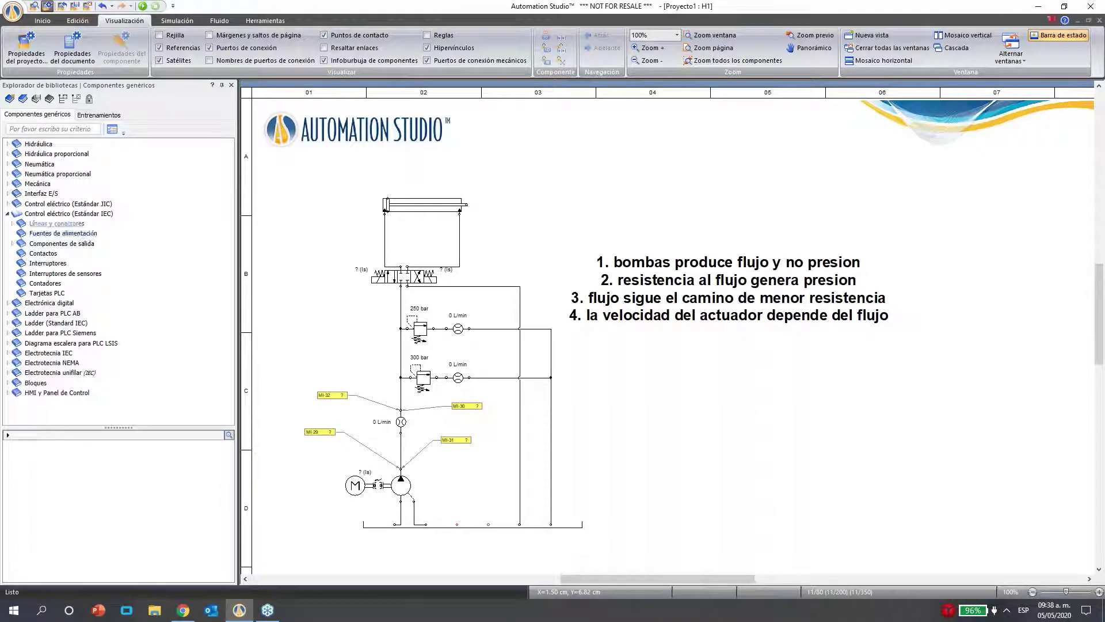
click(55, 223)
click(42, 242)
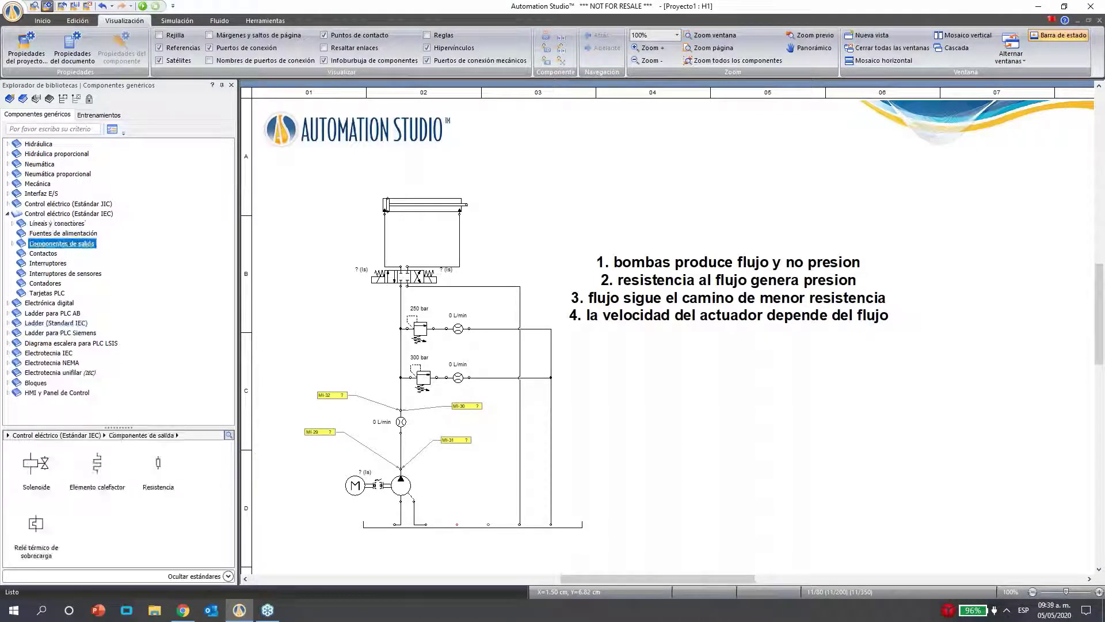
click(6, 213)
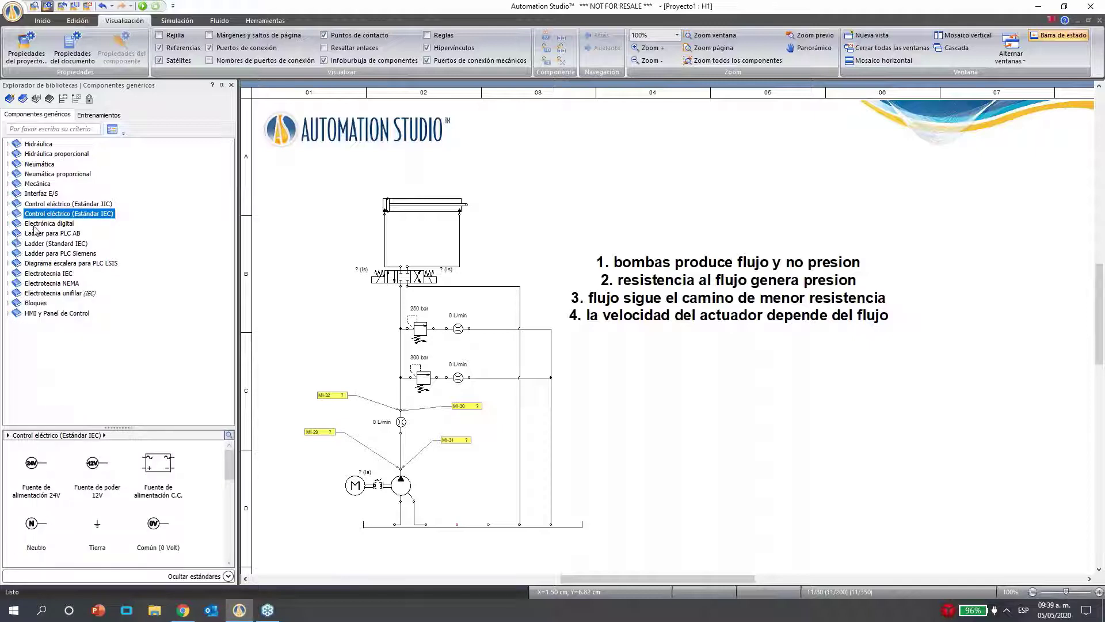
click(40, 248)
click(7, 235)
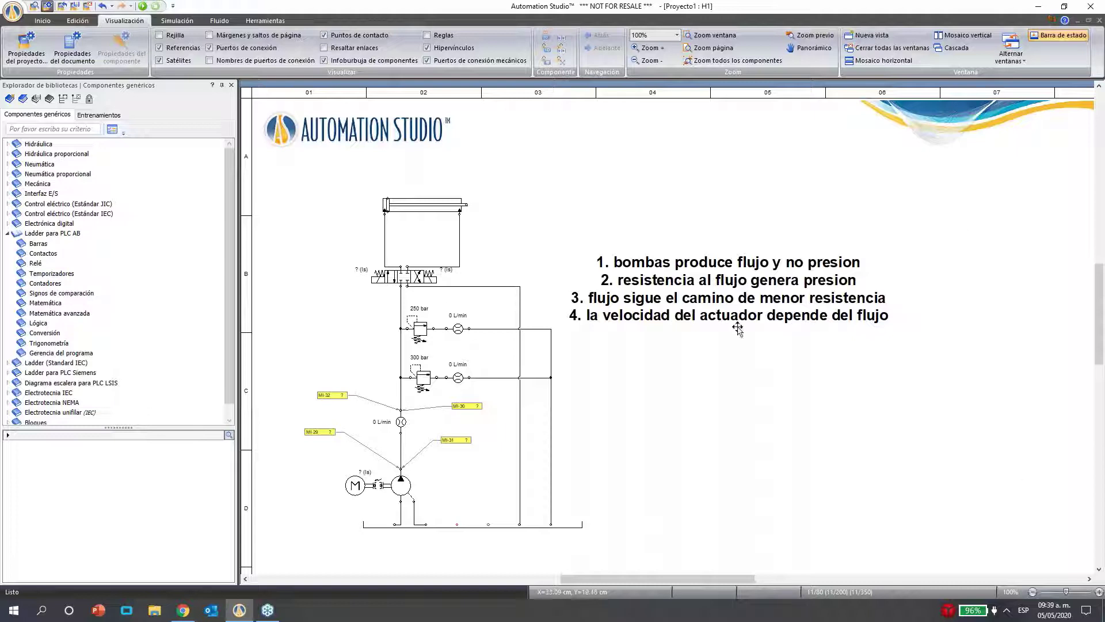
click(7, 235)
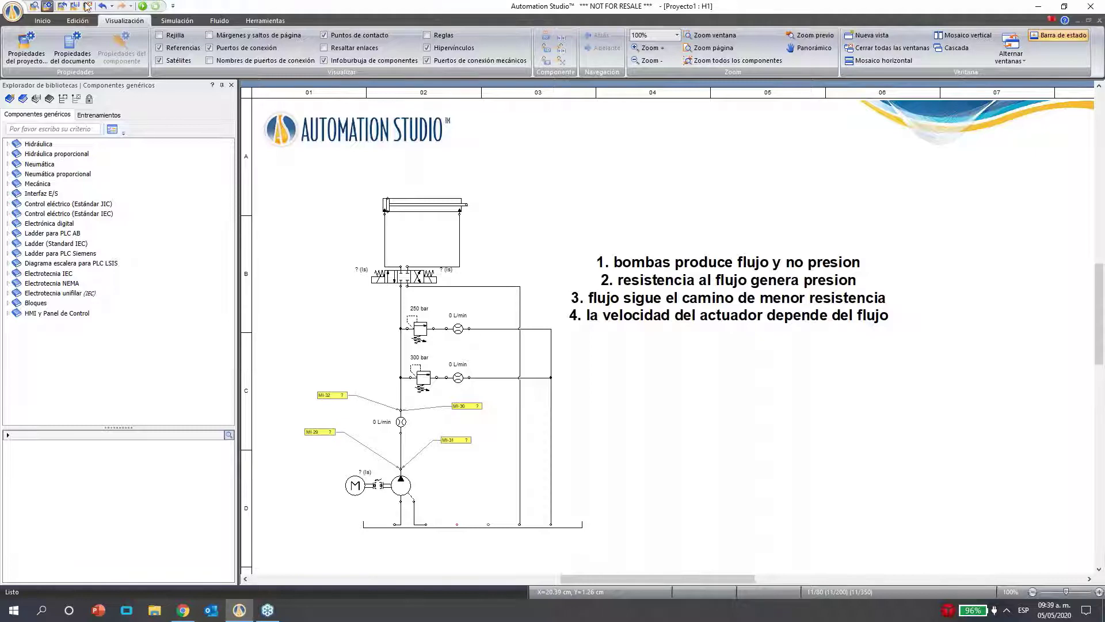
Start the simulation of the circuit with the connected 4/3 valve and cylinder
click(142, 6)
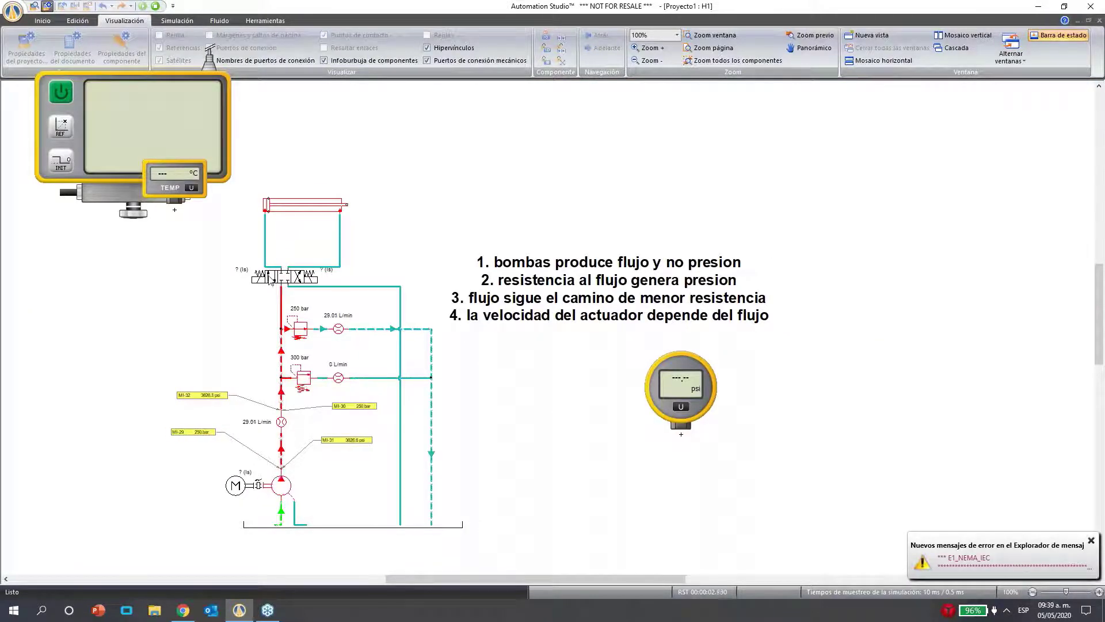
Switch the 4/3 valve between its positions to extend and retract the cylinder, and stop the simulation
click(271, 278)
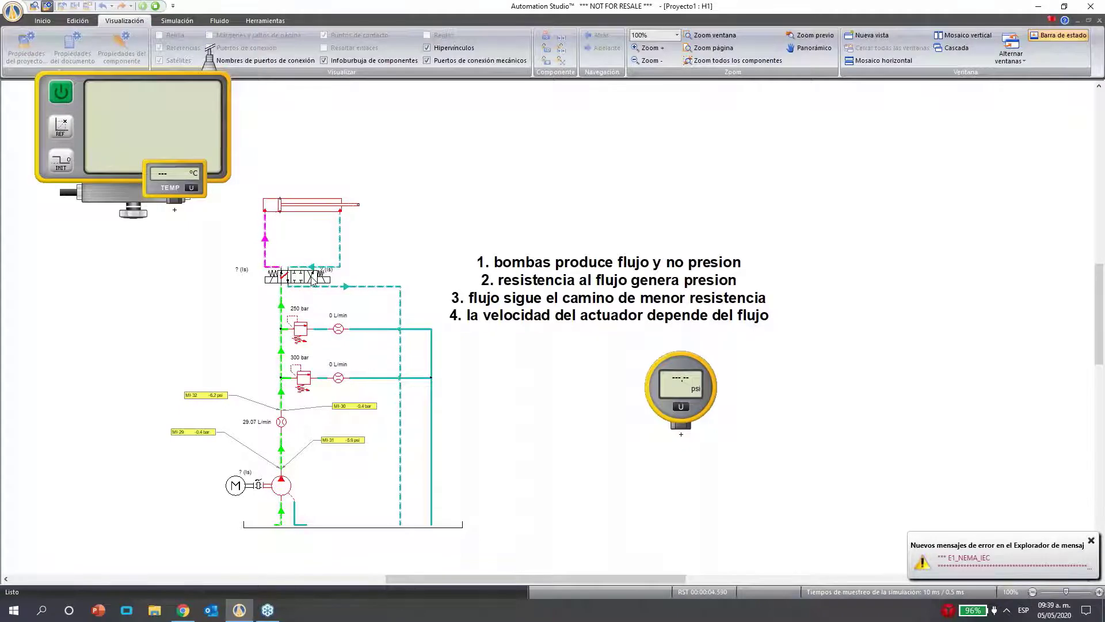
click(314, 281)
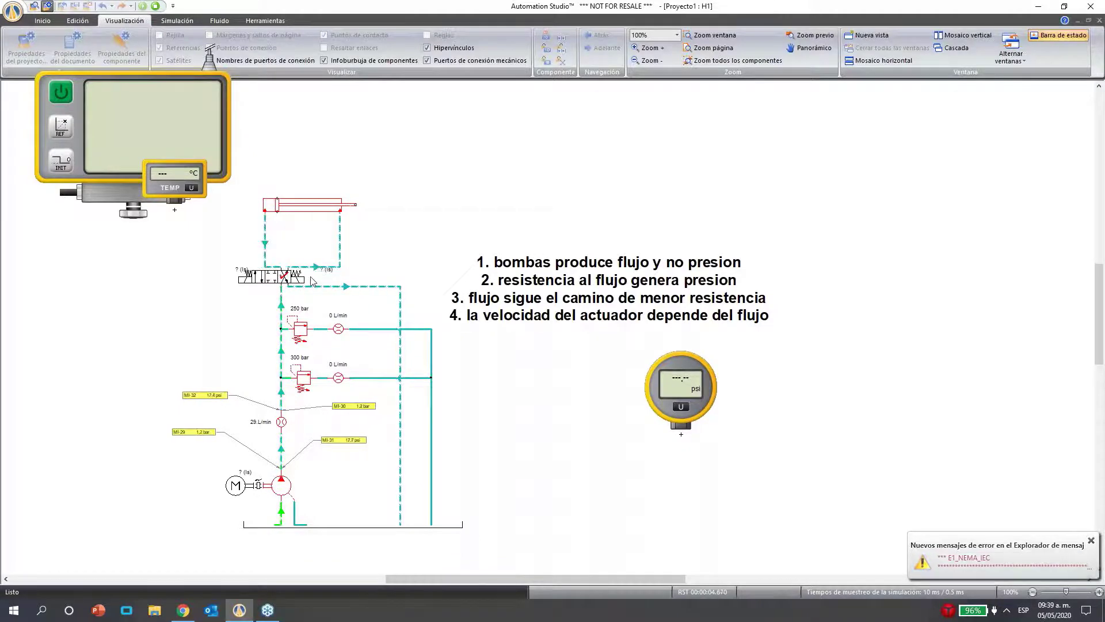
click(248, 281)
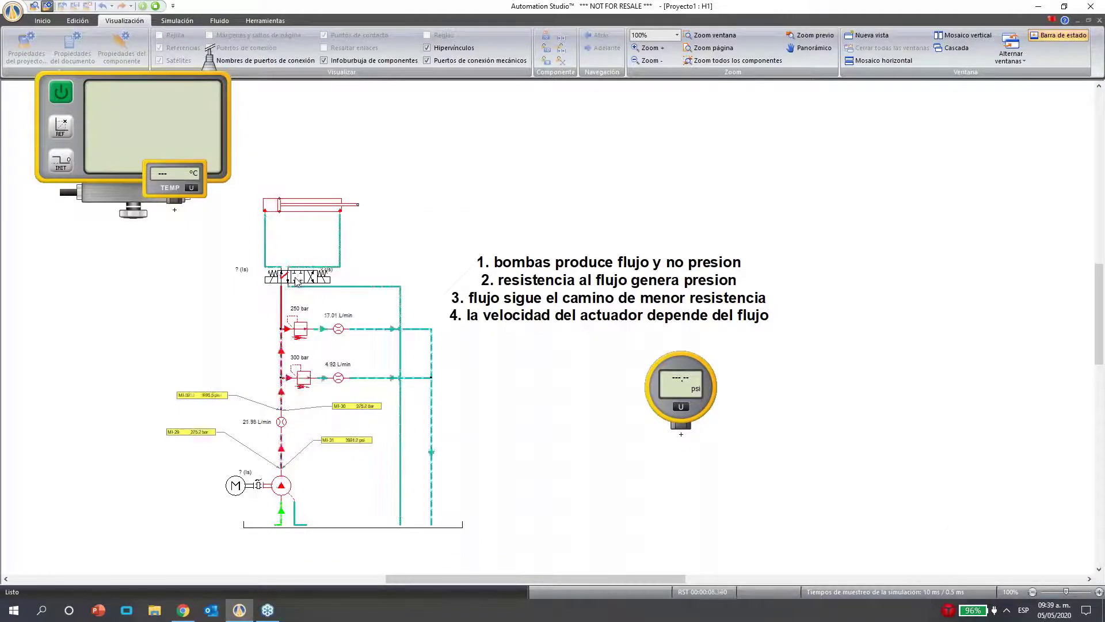
click(310, 280)
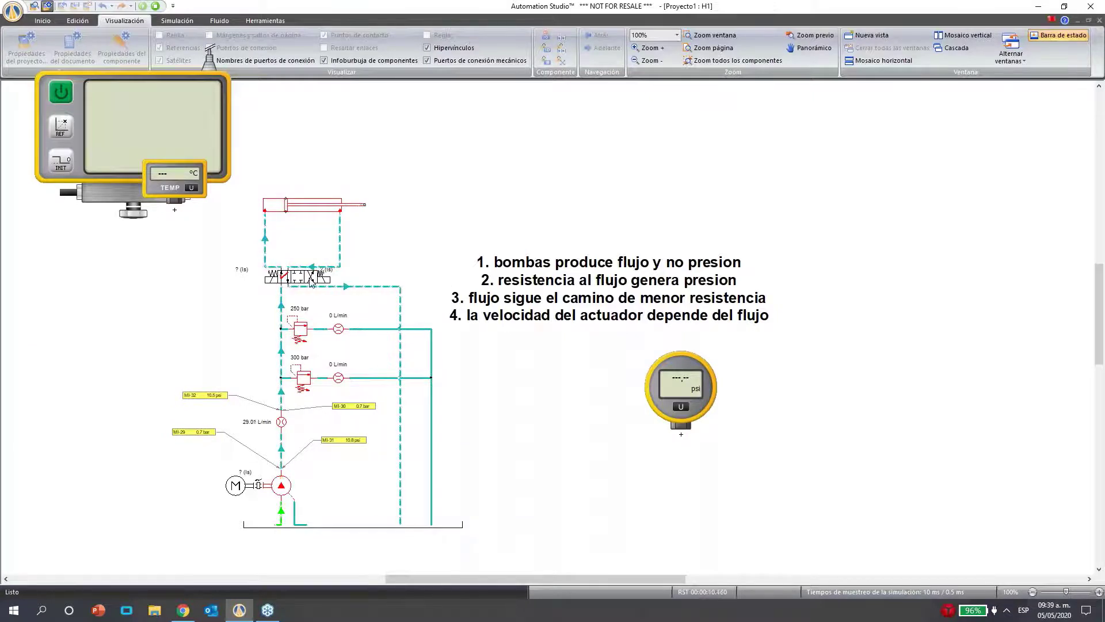
click(309, 280)
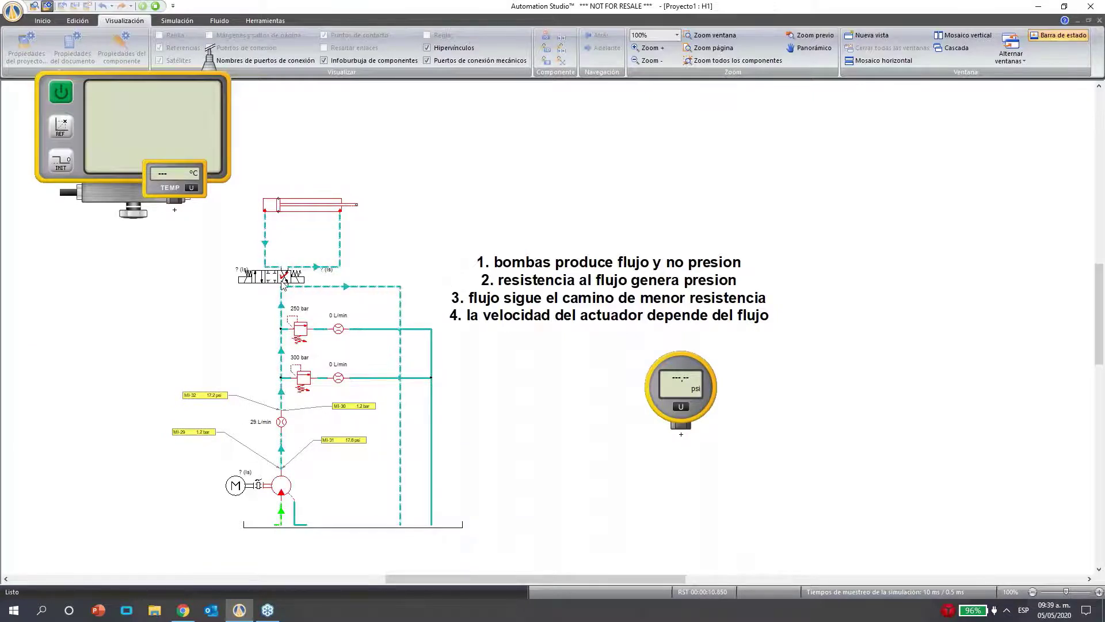
click(155, 6)
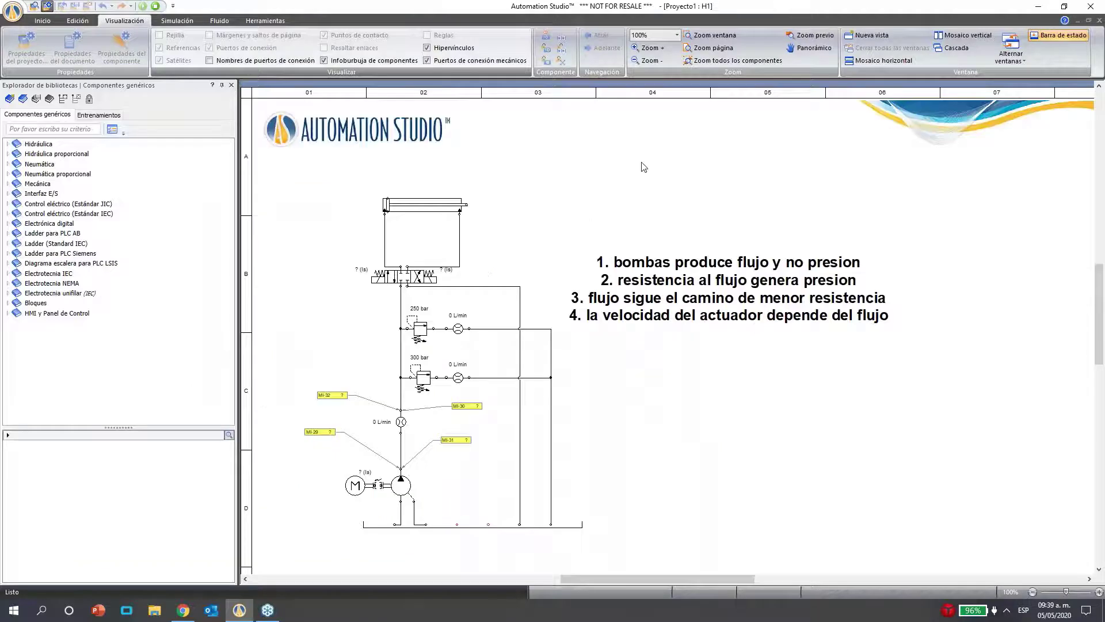
Change the 4/3 valve's type to Proporcional in its technical specifications and close its properties
click(423, 279)
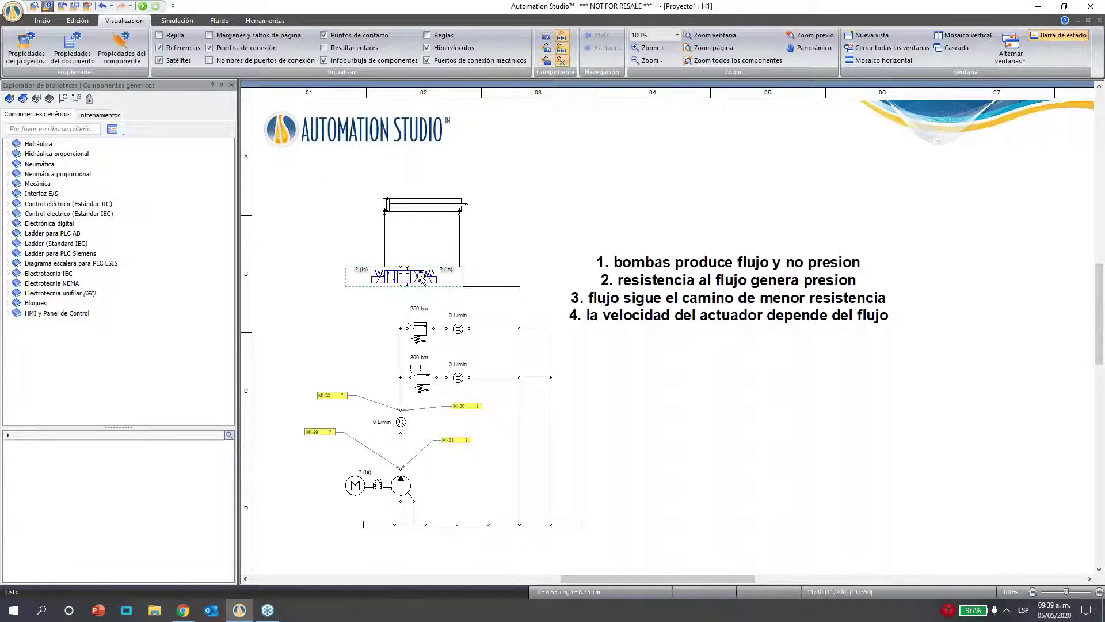
double_click(415, 280)
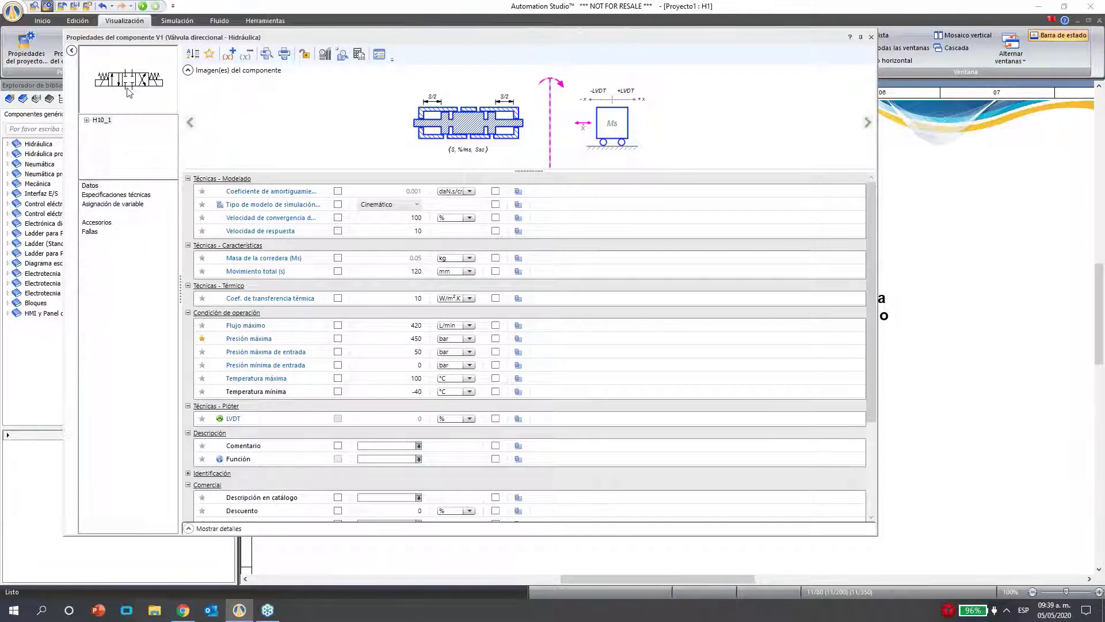
click(126, 196)
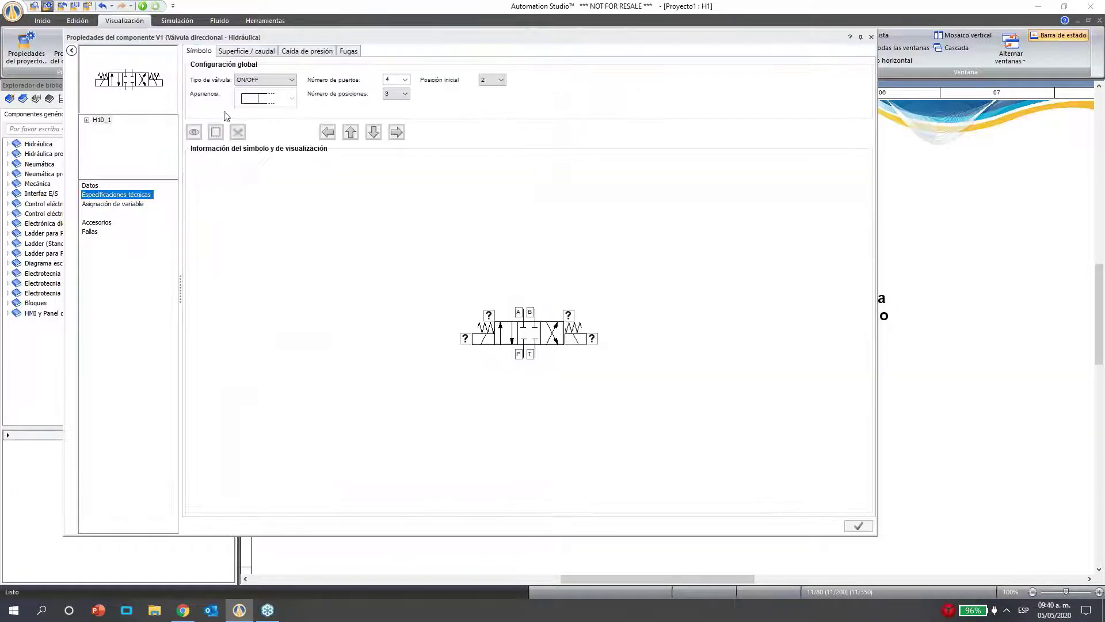
click(260, 96)
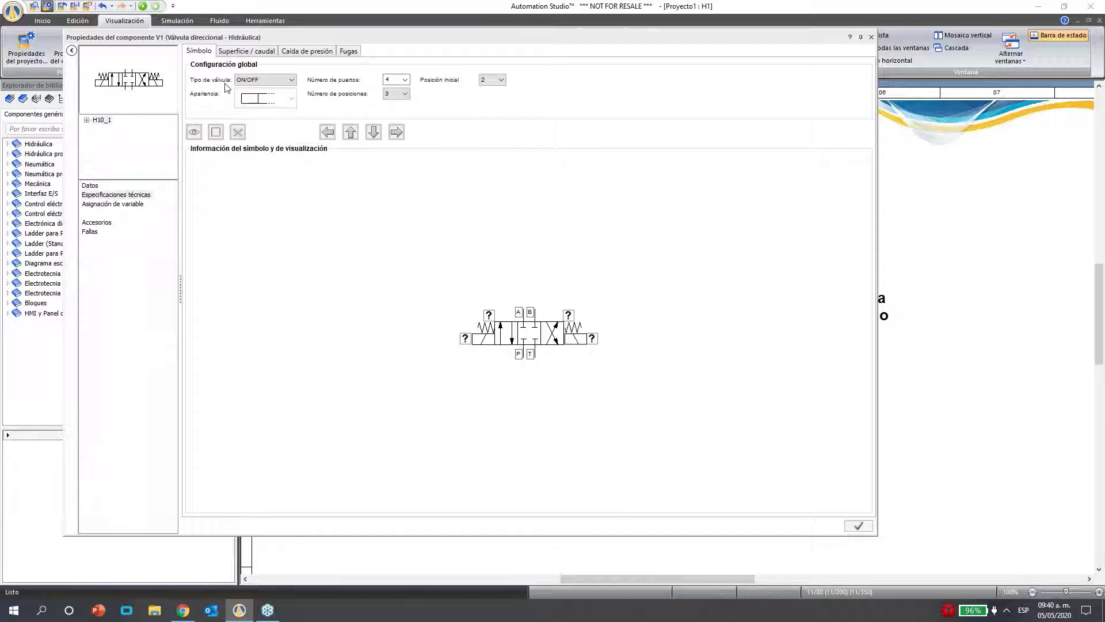
click(259, 82)
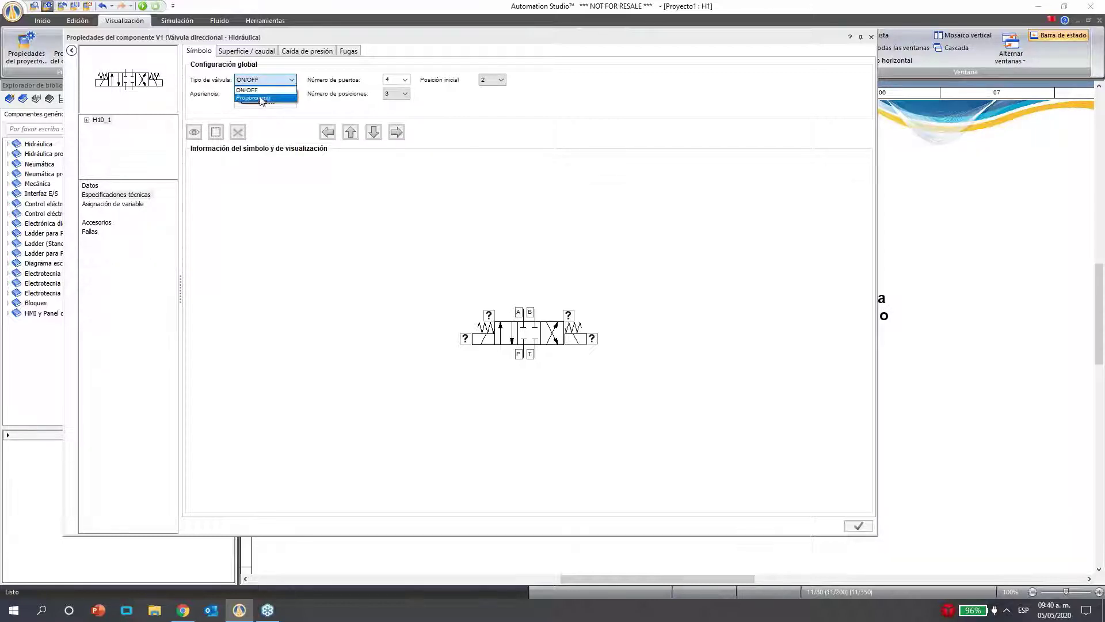
click(248, 100)
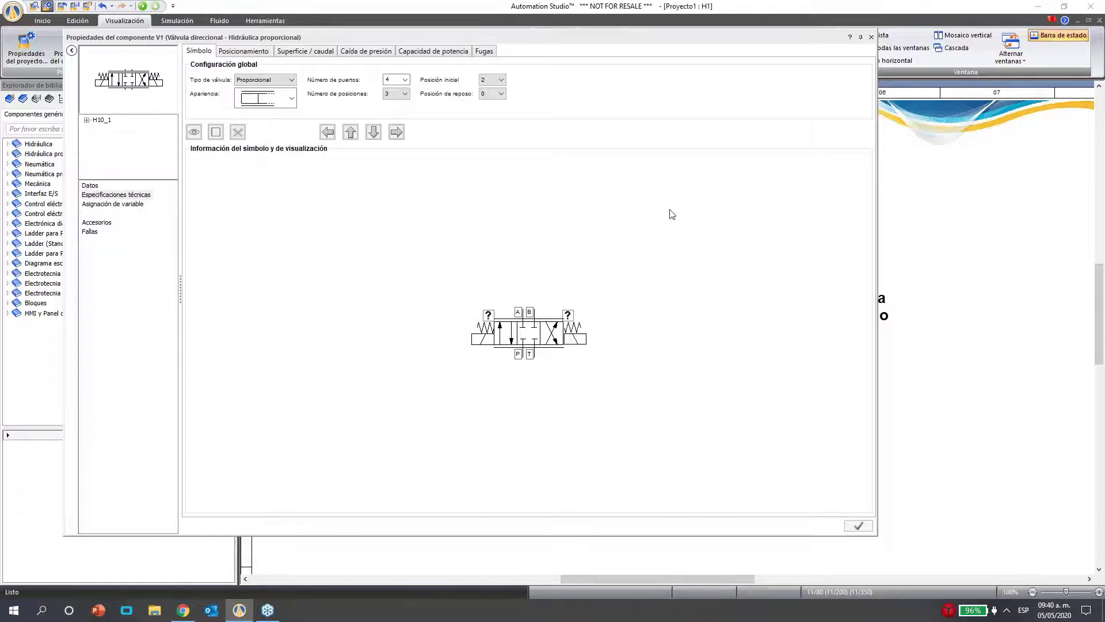
key(Escape)
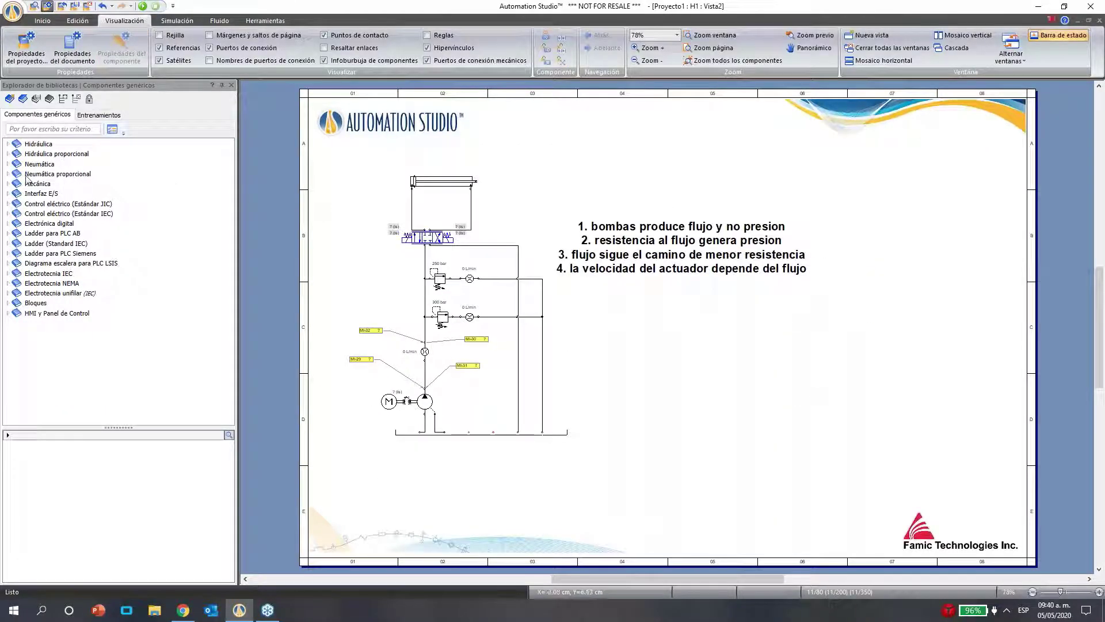
Place a Palanca de control from the Interfaz E/S library beside the circuit, below and left of the proportional valve
click(8, 194)
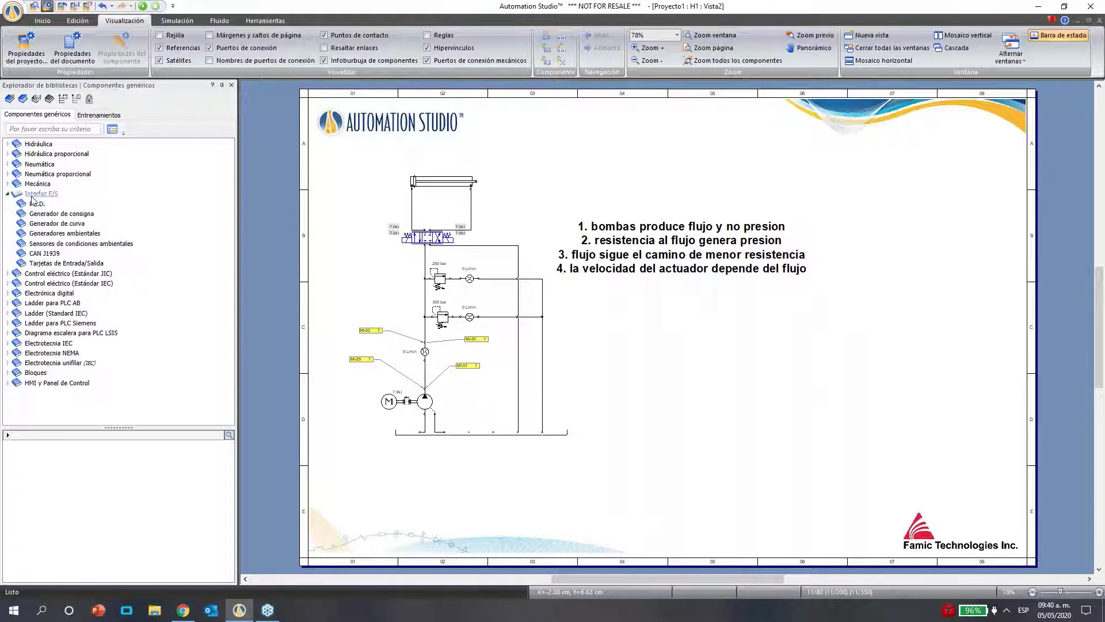
click(57, 195)
drag(106, 472, 345, 269)
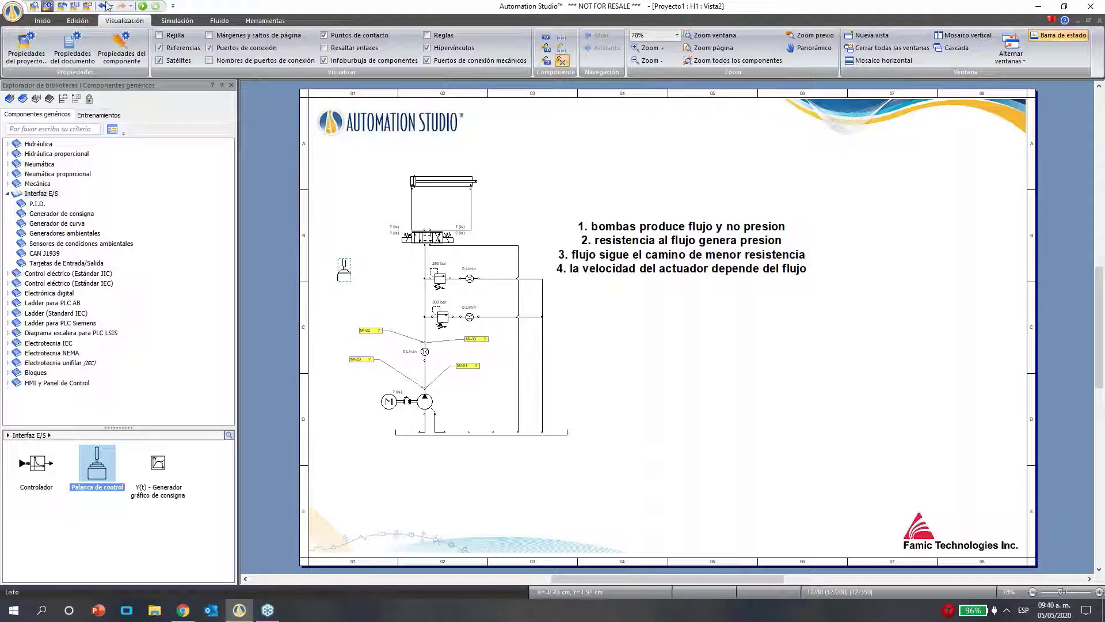
Open the sequence diagram and add a curve of type BOOL
click(171, 22)
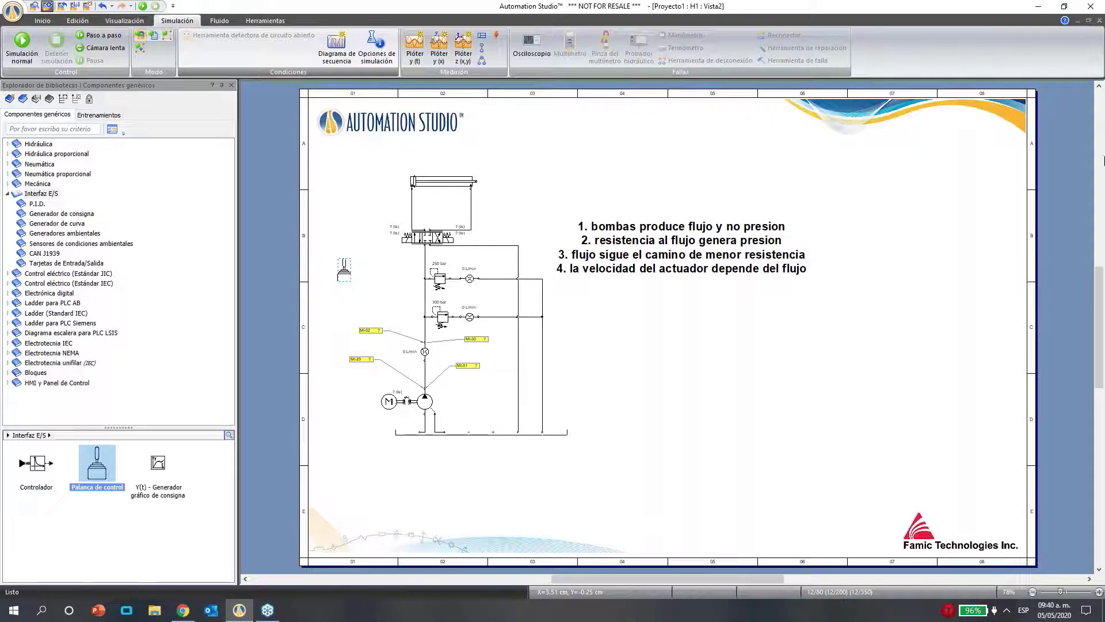
click(337, 45)
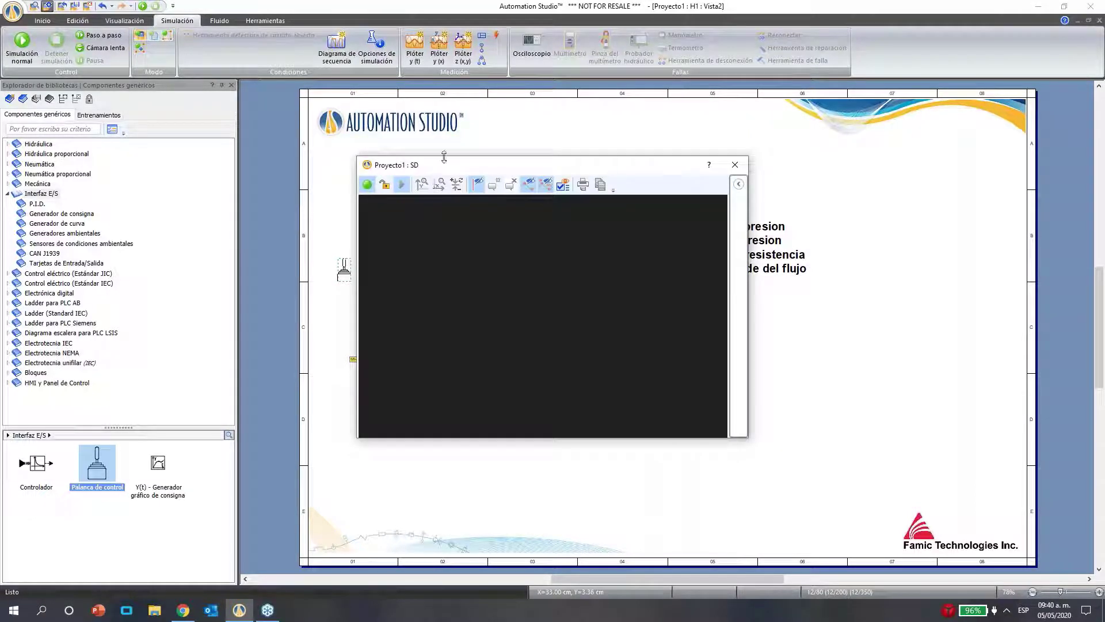
drag(484, 168, 495, 169)
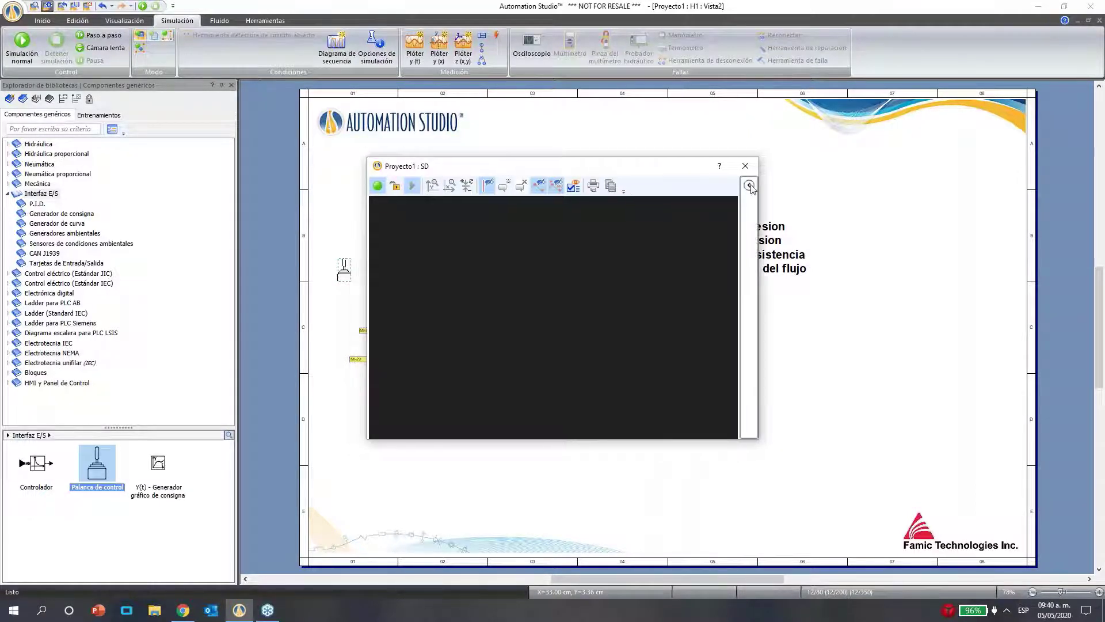
click(749, 185)
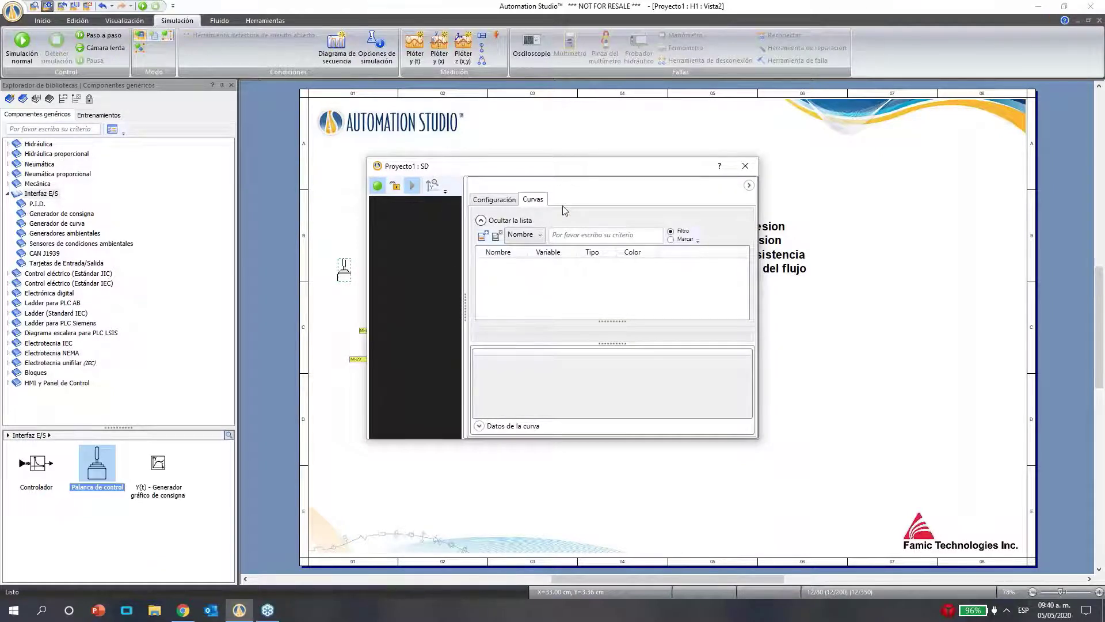
click(493, 237)
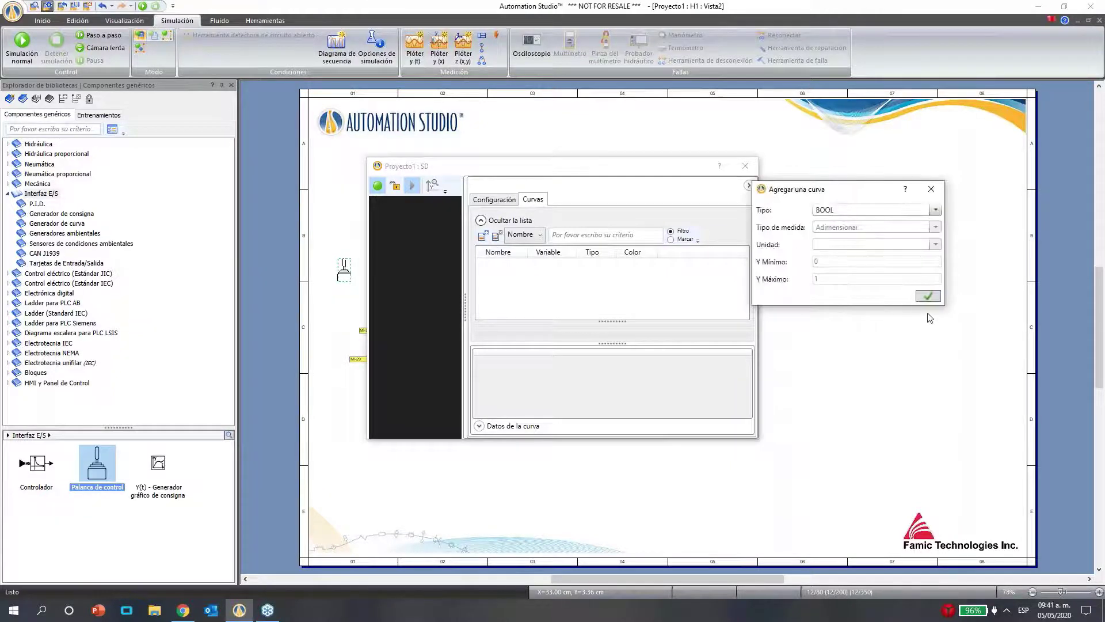
click(928, 296)
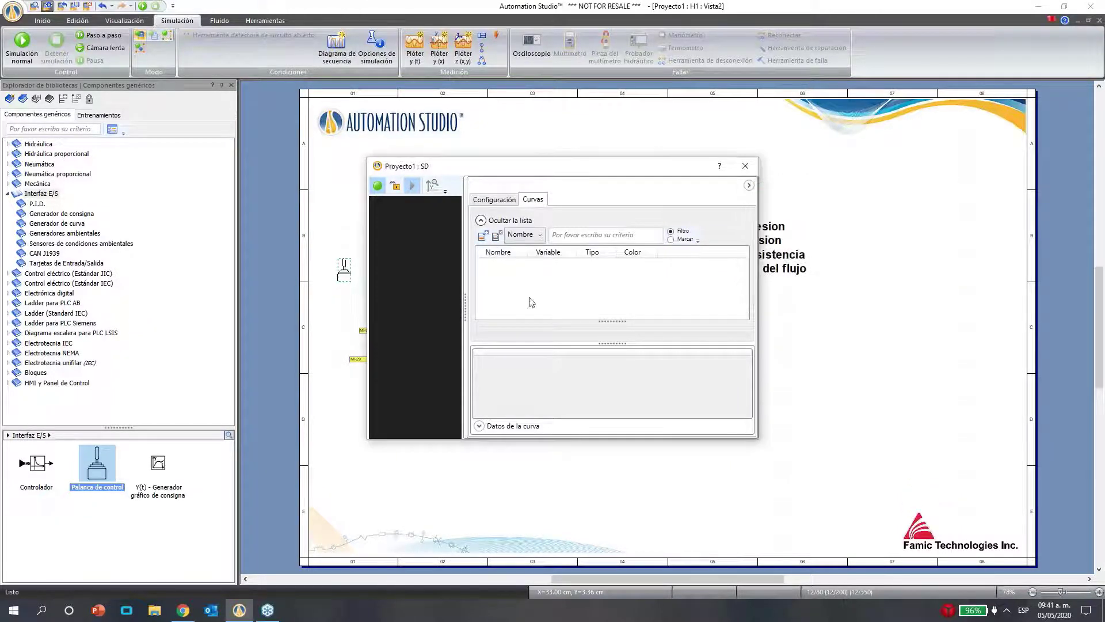
Add a second curve of type LREAL, Adimensional, with a Y minimum of 12 and a Y maximum of 22
click(483, 236)
click(903, 209)
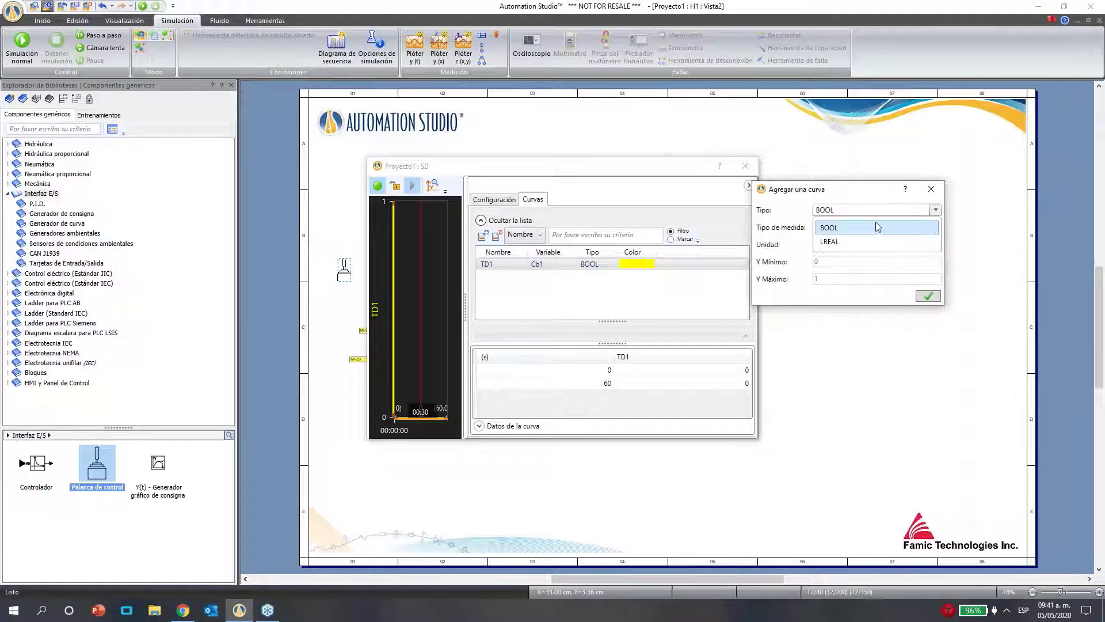
click(850, 242)
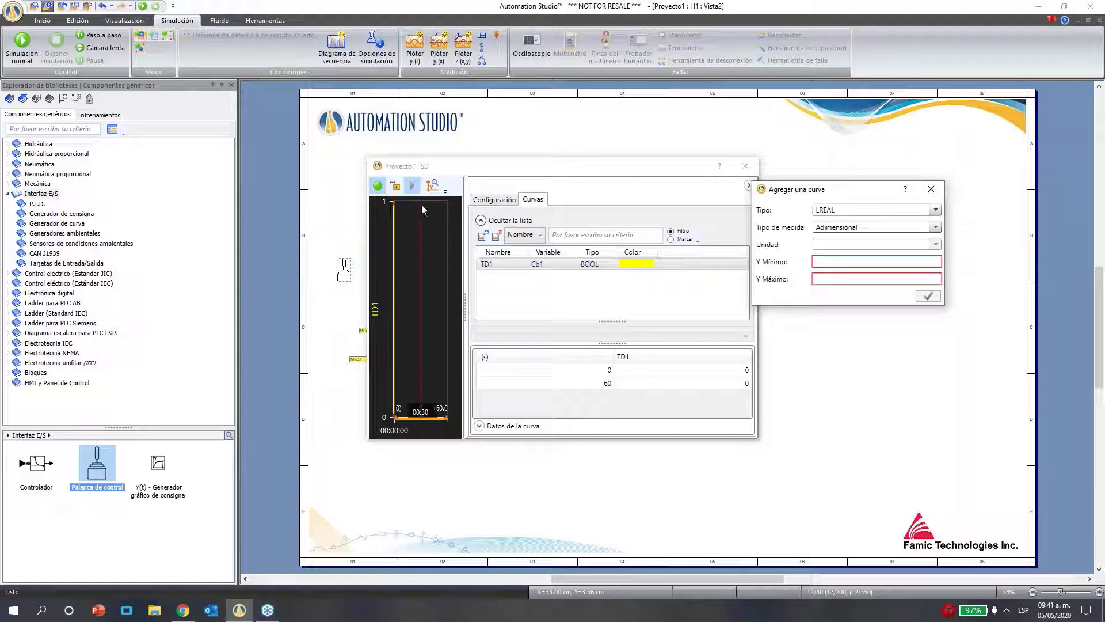
click(749, 186)
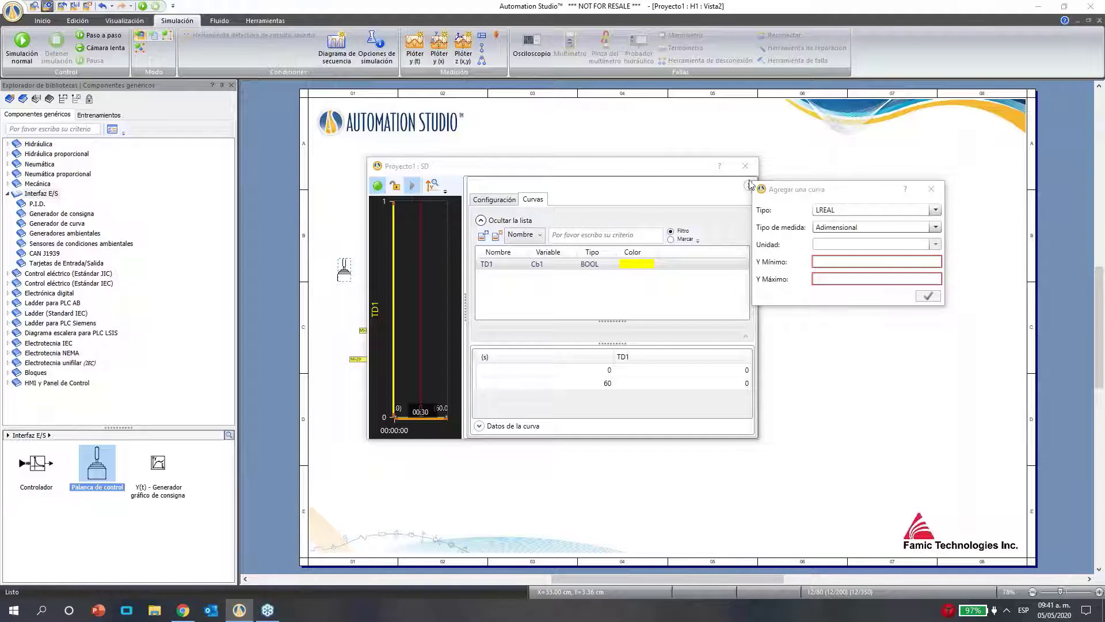
click(858, 252)
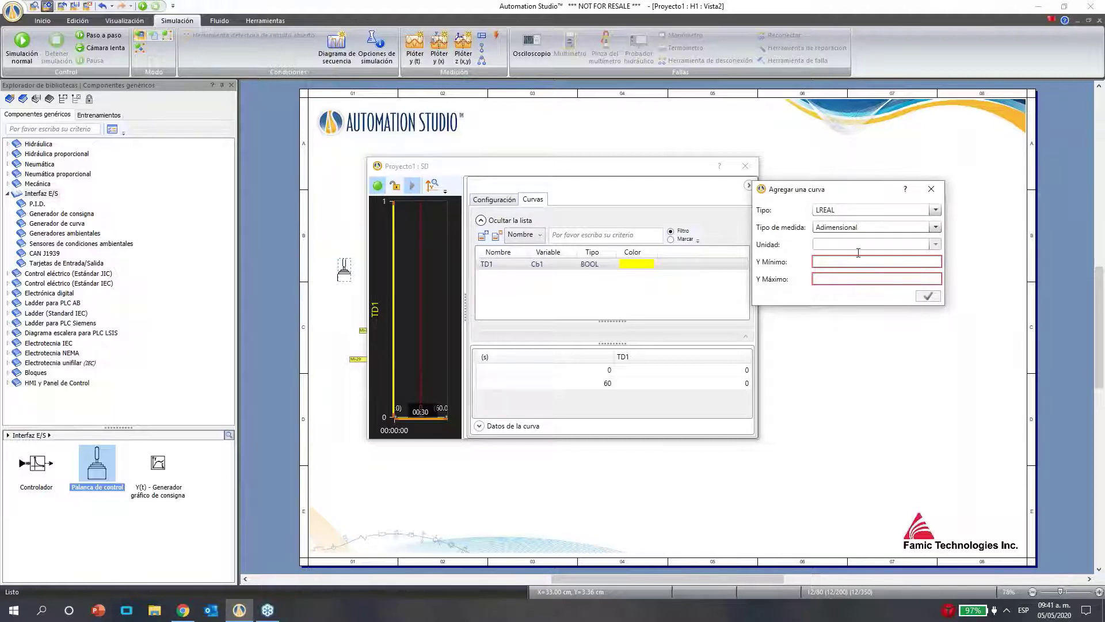
click(858, 259)
text(12)
click(841, 280)
text(2)
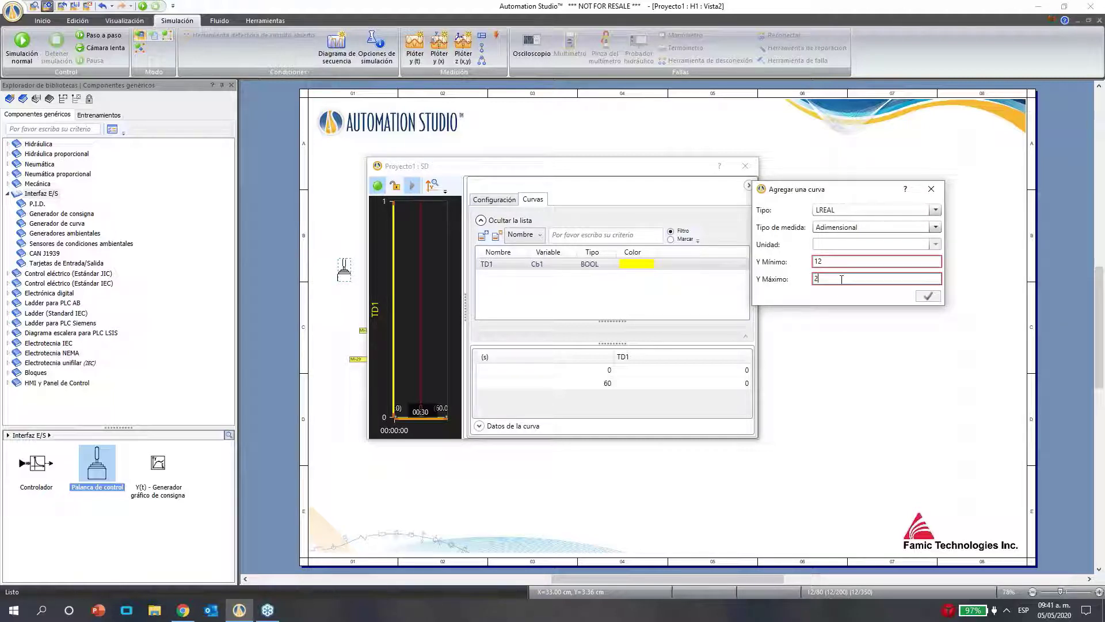
text(2)
click(922, 302)
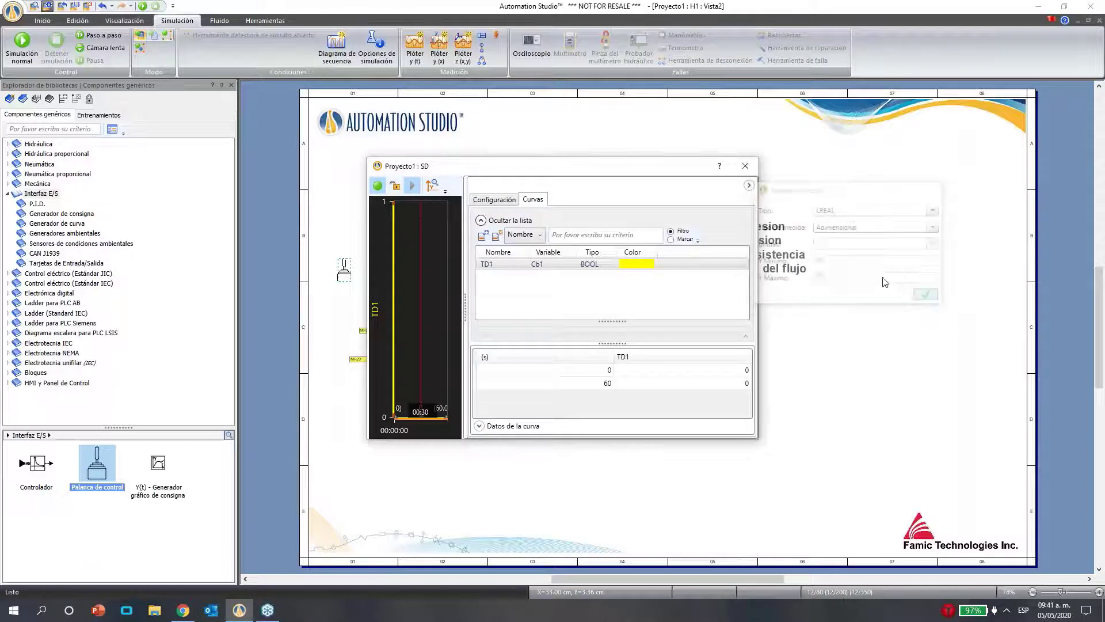
Make the BOOL curve step to 1 at about 11.6 s, peak the LREAL curve at 22 near 18.9 s, and close the diagram
click(749, 185)
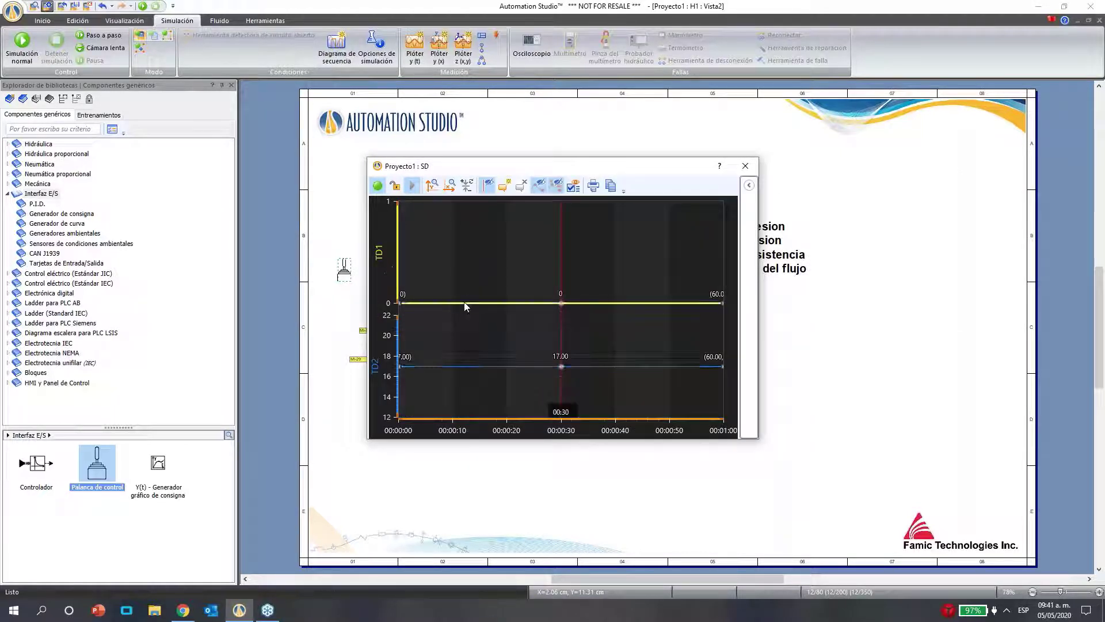
drag(461, 302, 462, 202)
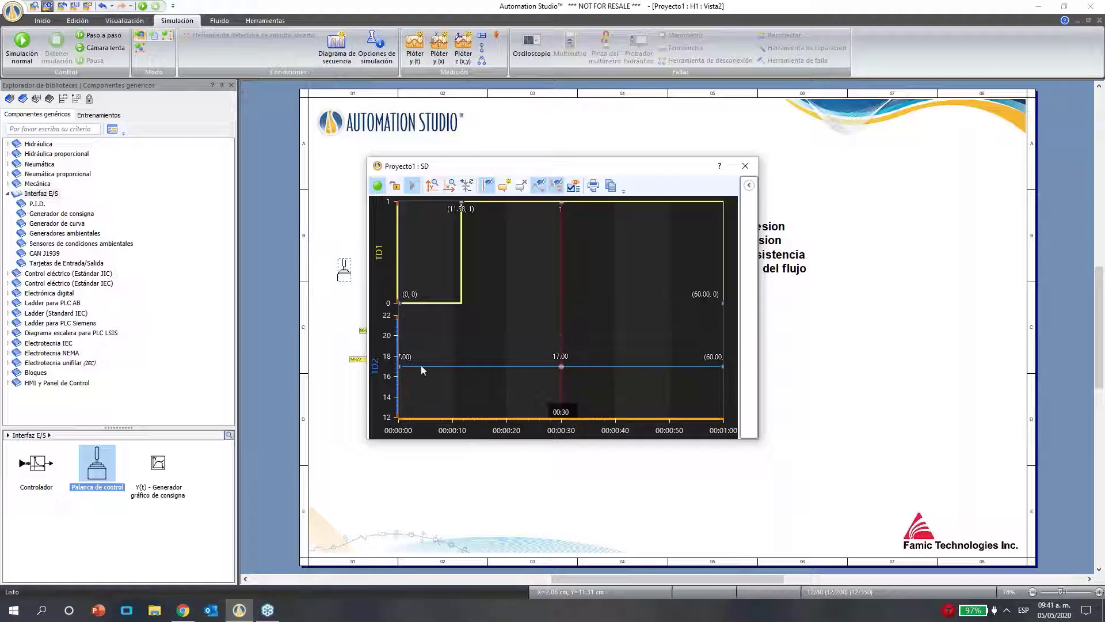
click(436, 366)
drag(502, 366, 501, 315)
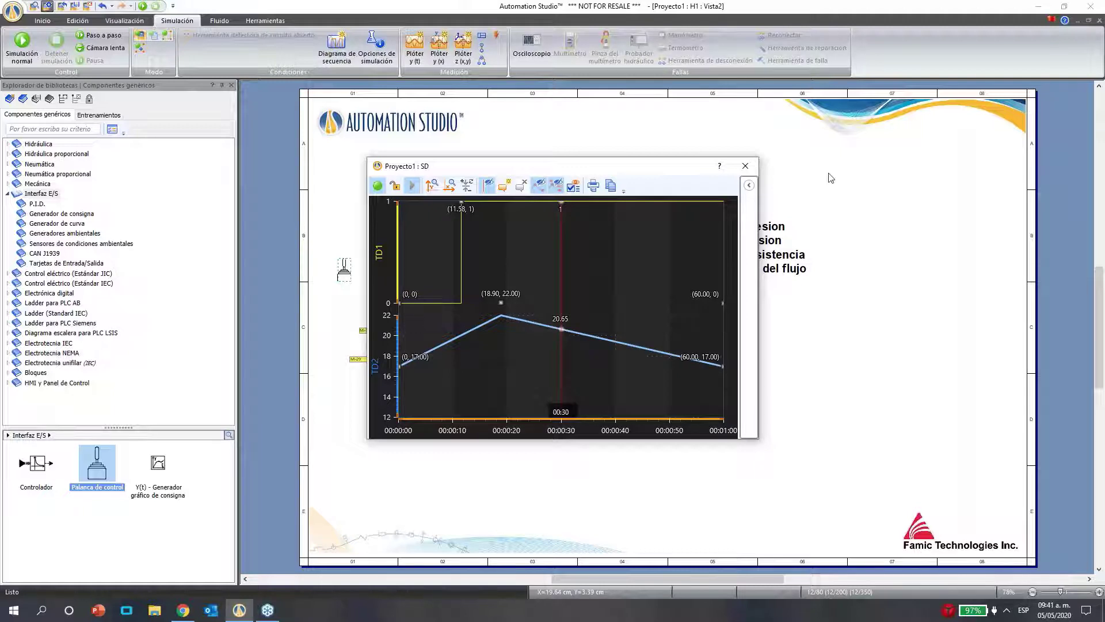
click(745, 166)
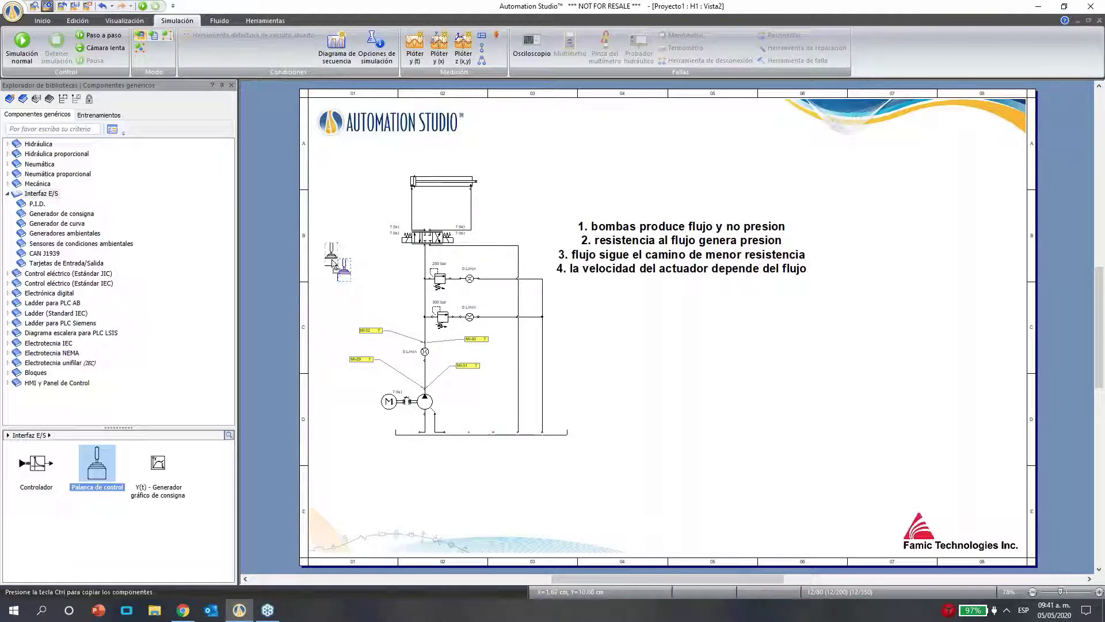
Move the control lever up and outward so it sits roughly level with the proportional valve
drag(344, 270, 321, 260)
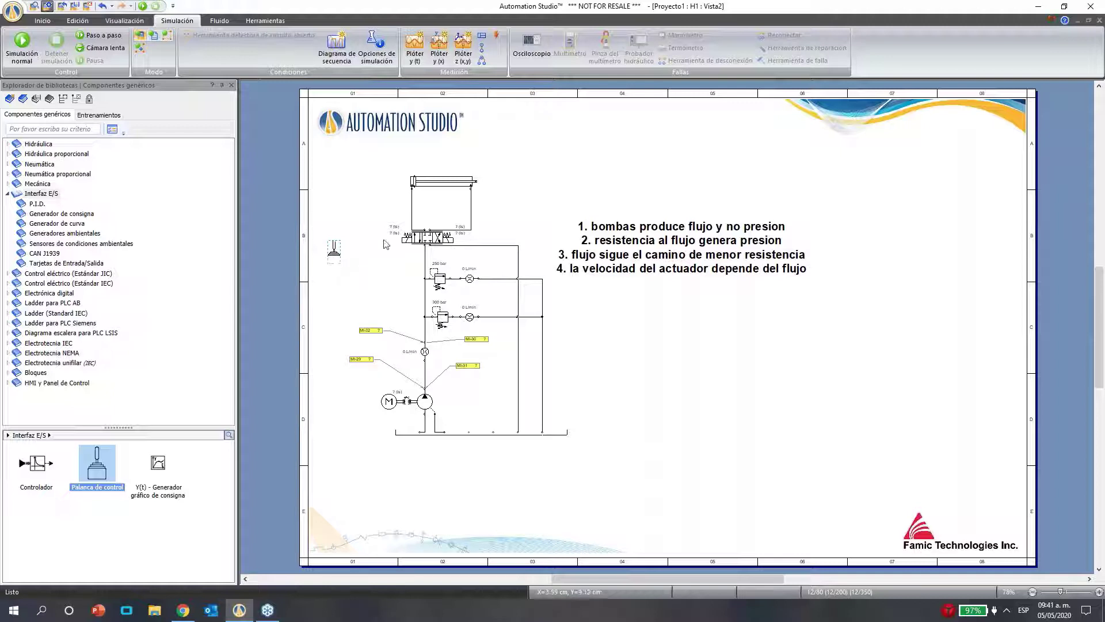
click(336, 257)
click(1100, 592)
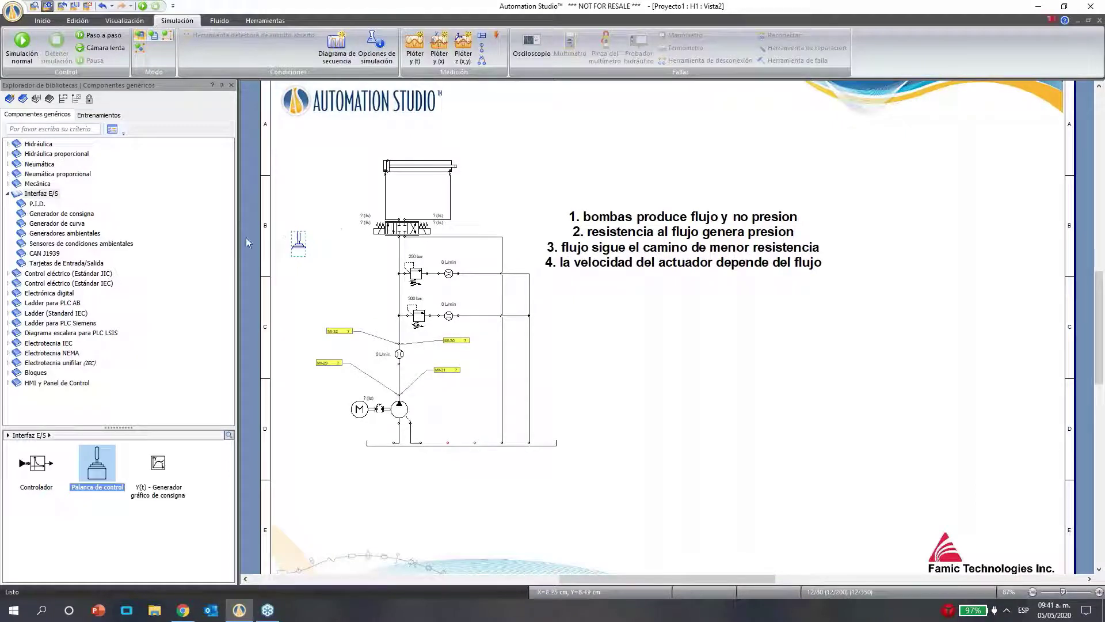
Open the variable assignment of solenoid E1 in the proportional directional valve's properties
double_click(380, 231)
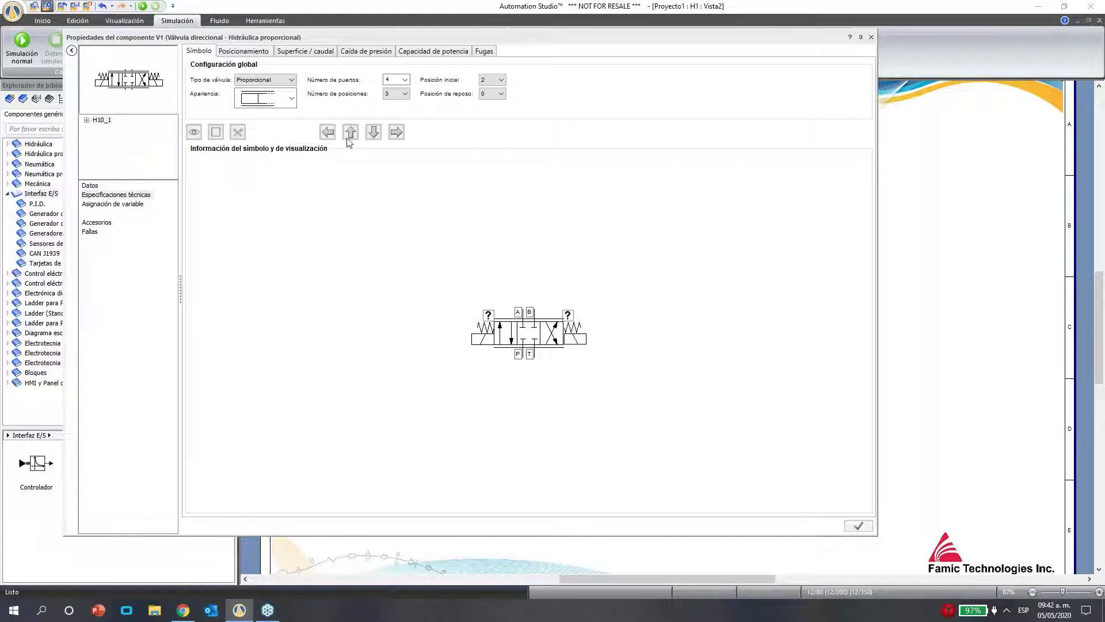
click(99, 86)
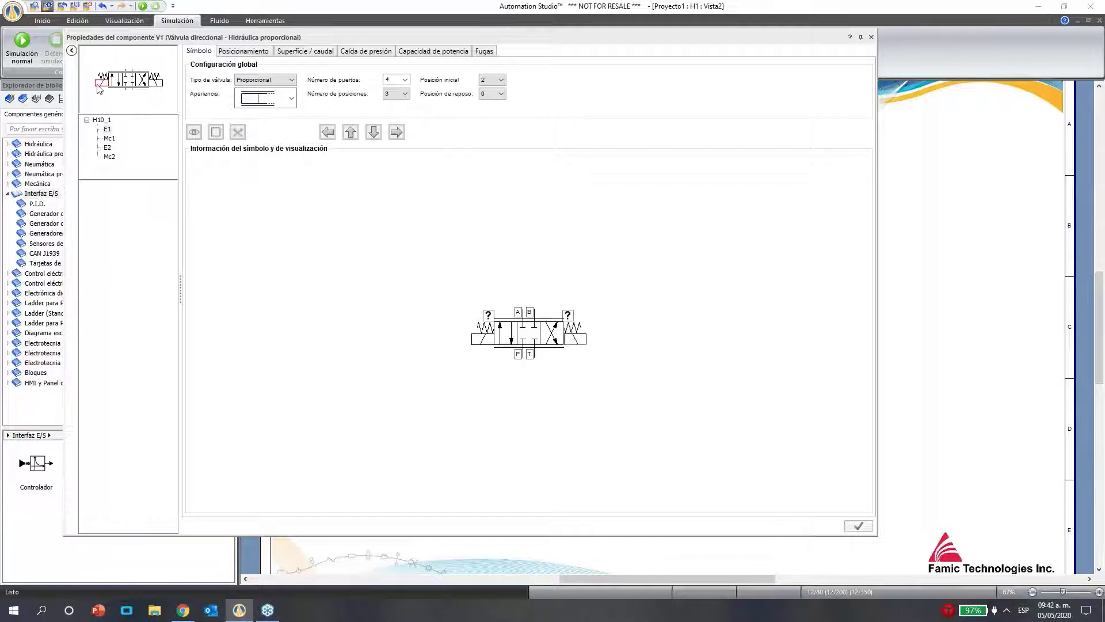
click(129, 132)
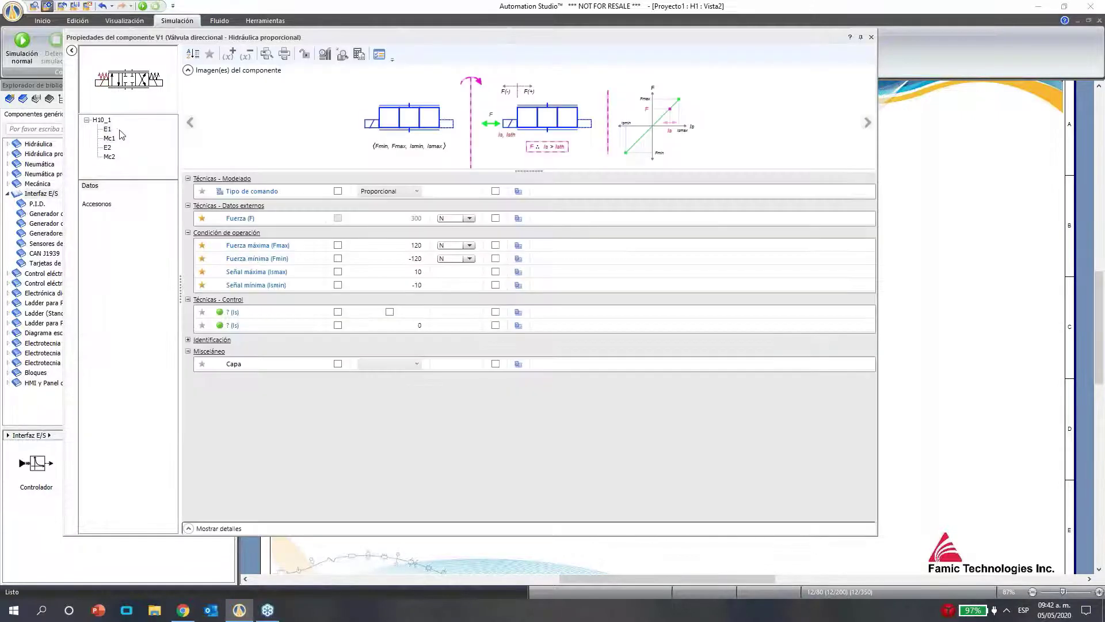
click(105, 132)
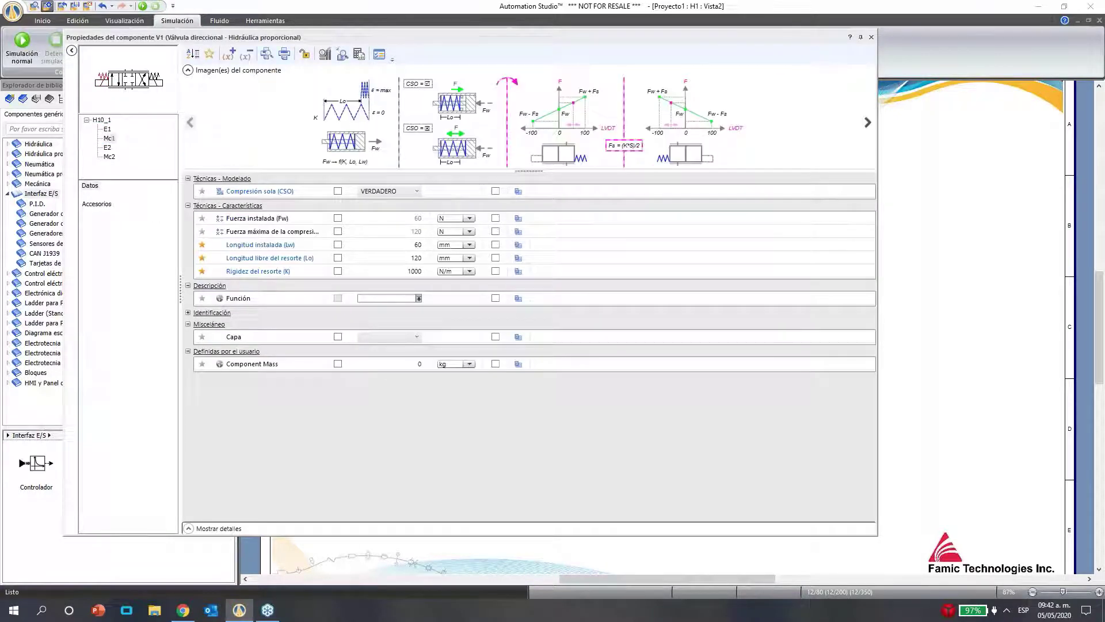
click(107, 128)
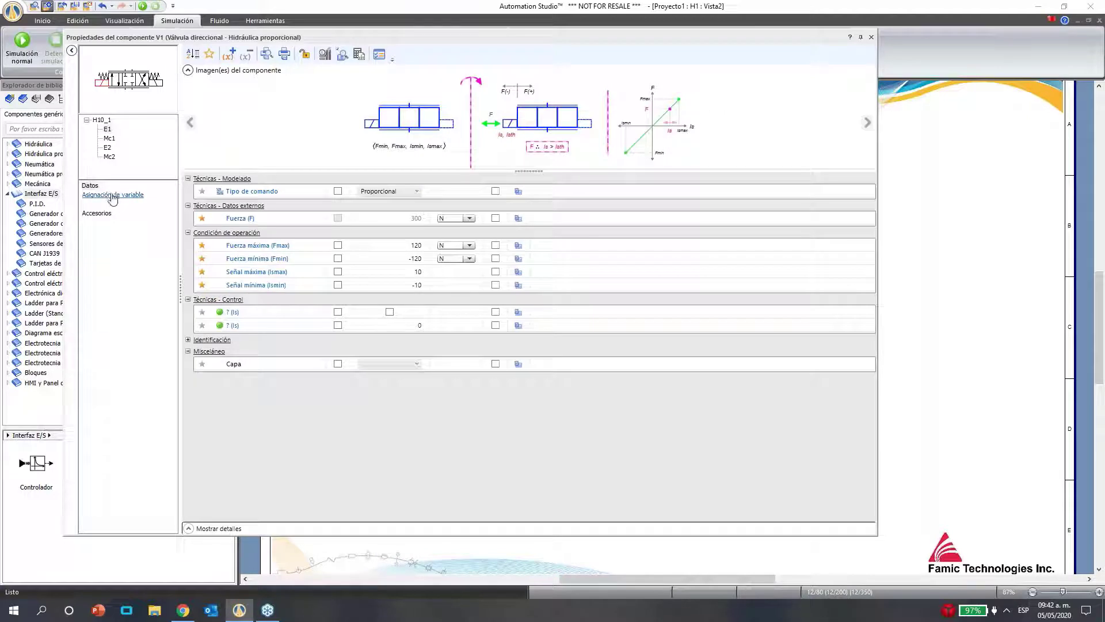
click(112, 196)
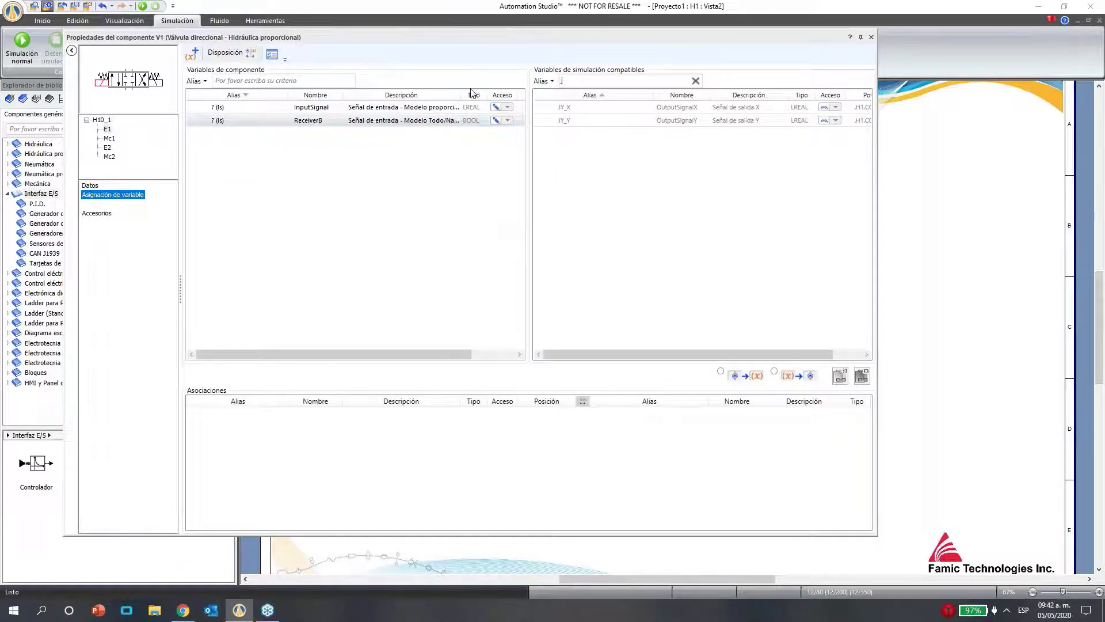
Select the valve's proportional InputSignal variable and clear the filter on the compatible simulation variables
click(461, 121)
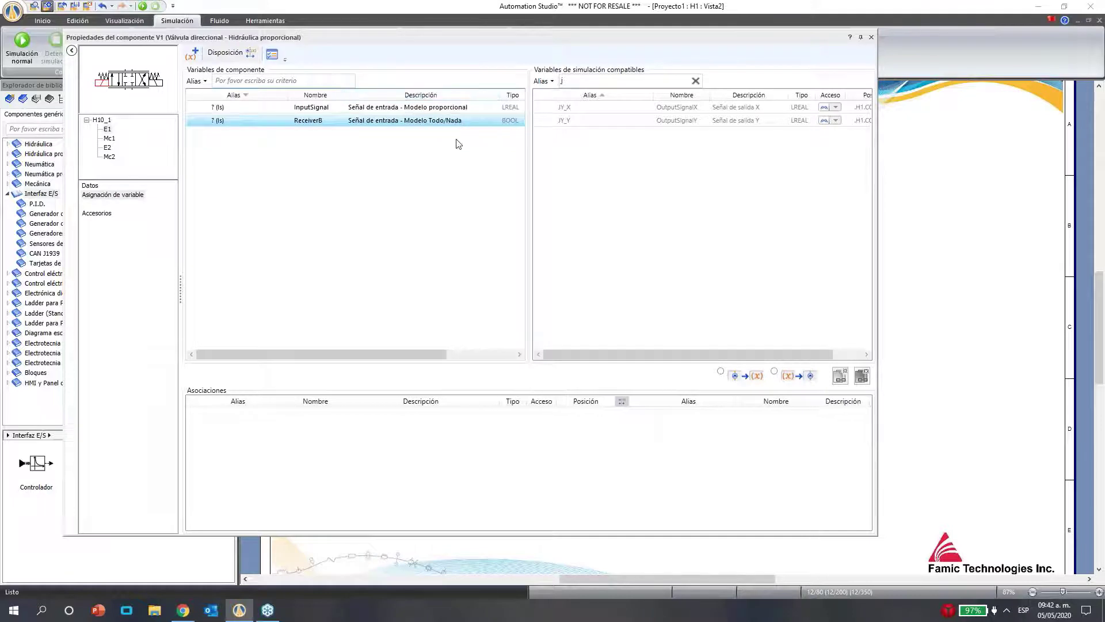
click(287, 110)
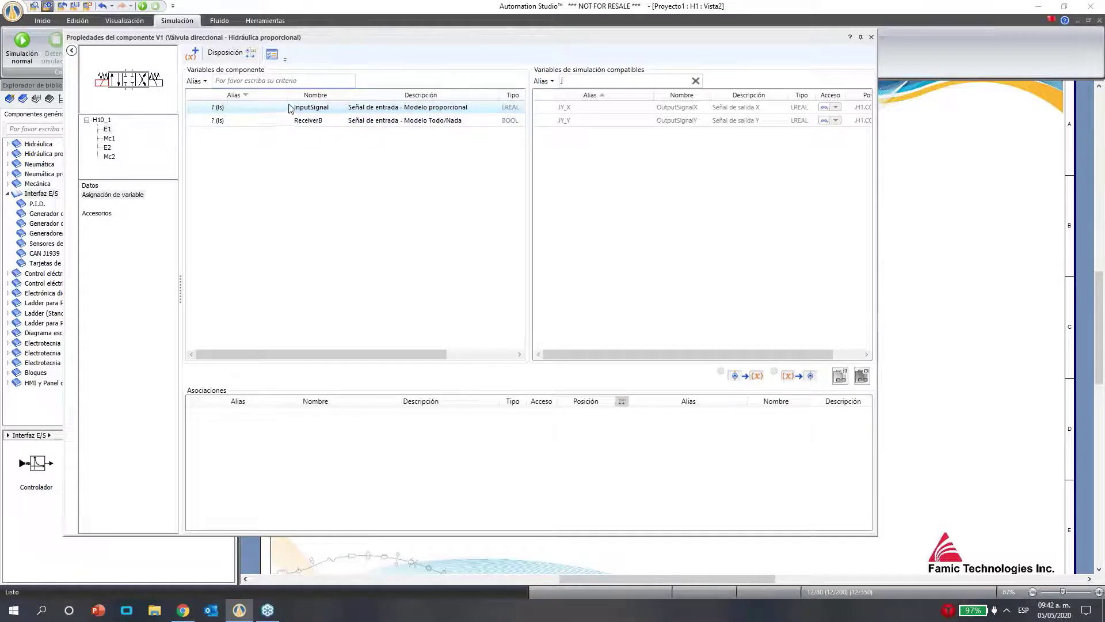
click(696, 80)
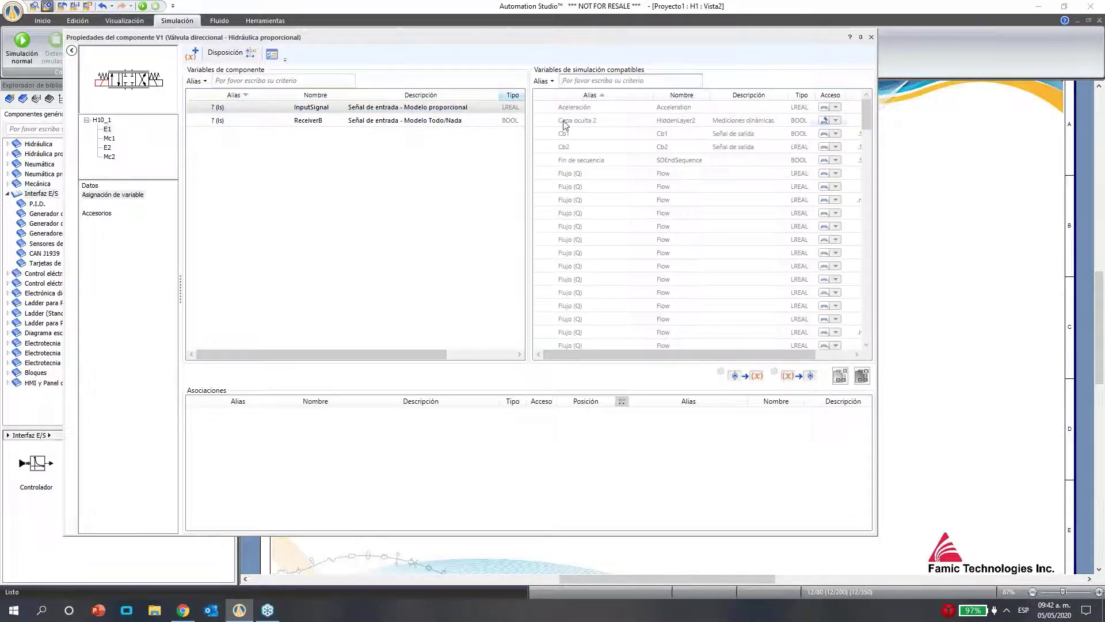
click(607, 133)
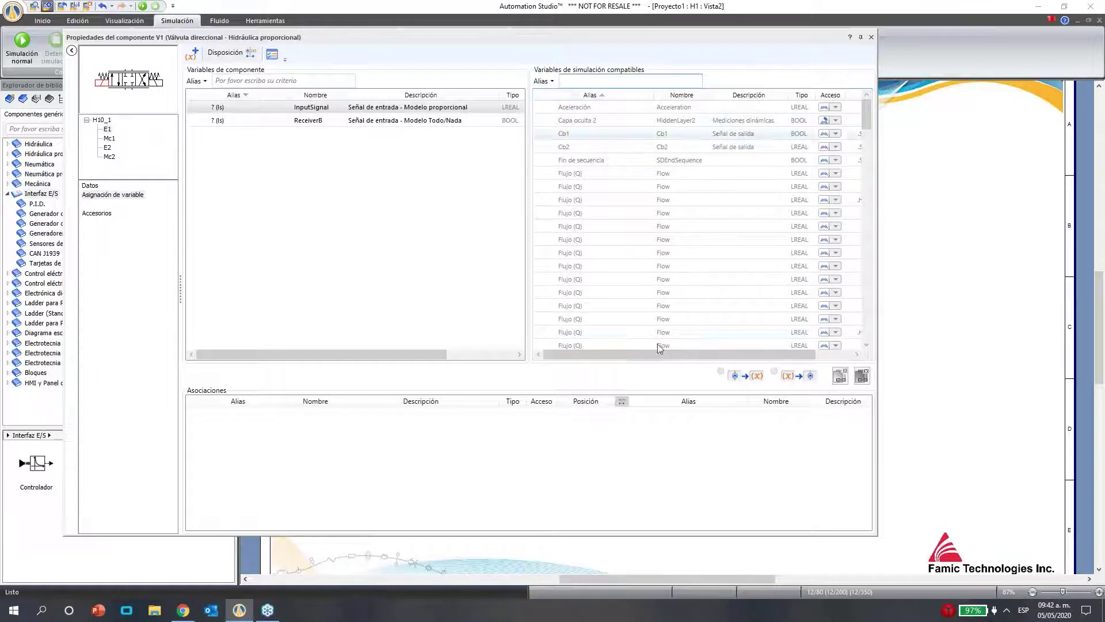
key(Down)
key(Down)
key(Down)
key(Down)
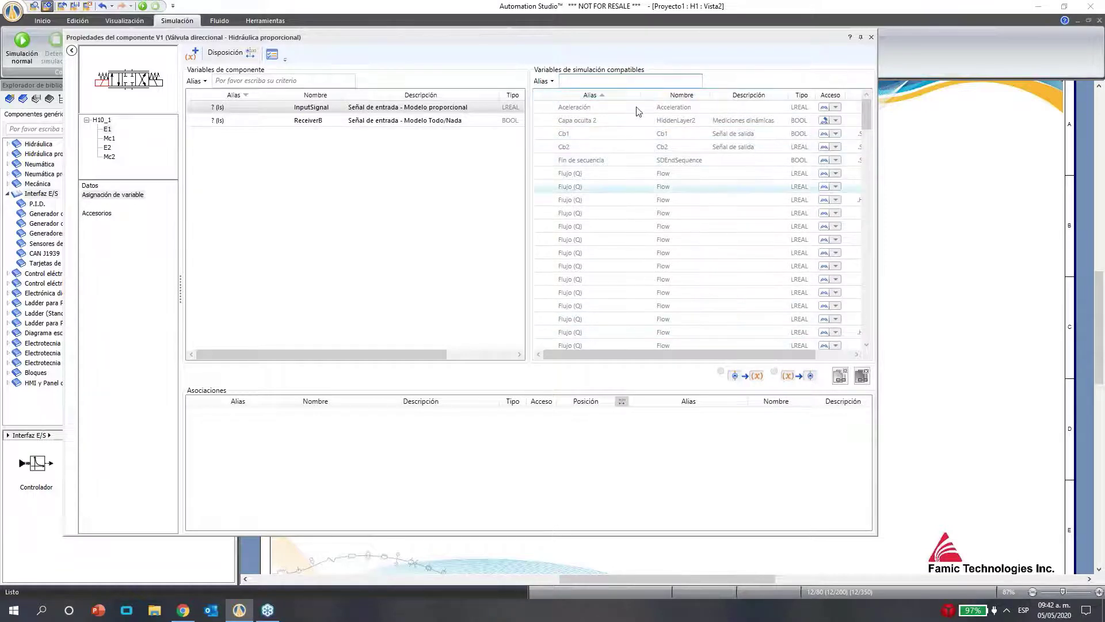
Find the lever's JY_X output signal, associate it with the valve's InputSignal, and close the properties
click(604, 80)
text(j)
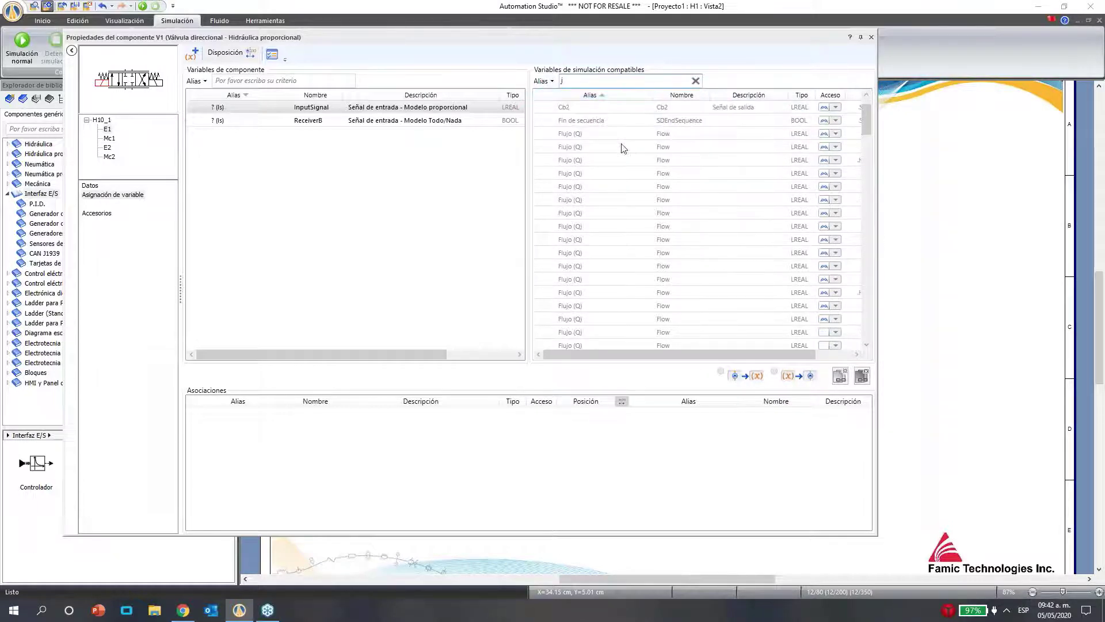
click(695, 81)
scroll(728, 134, down, 15)
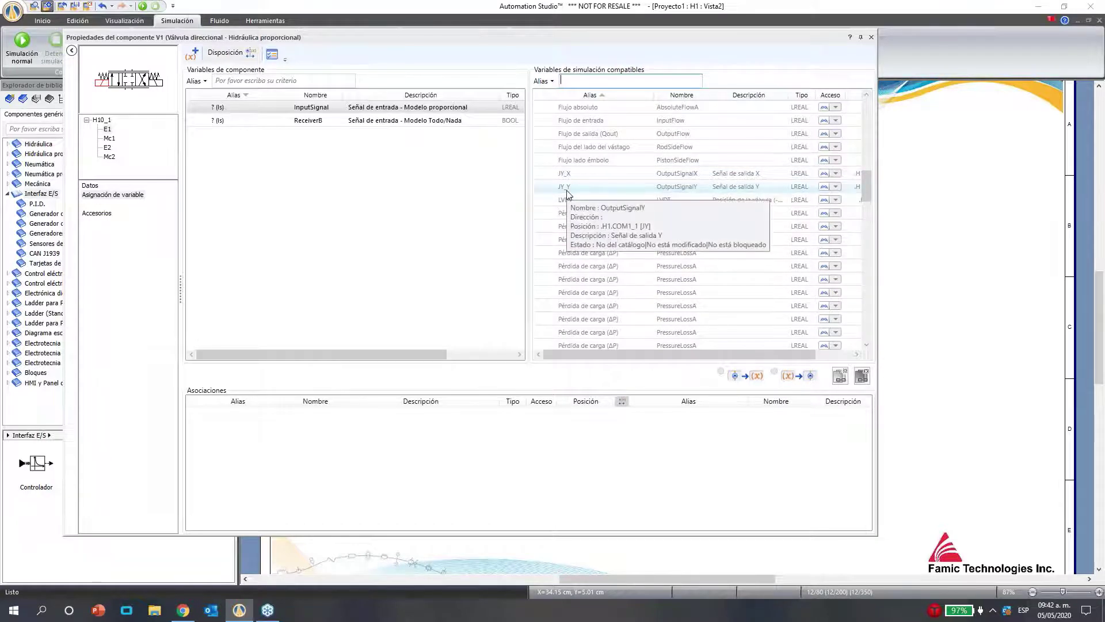
click(619, 173)
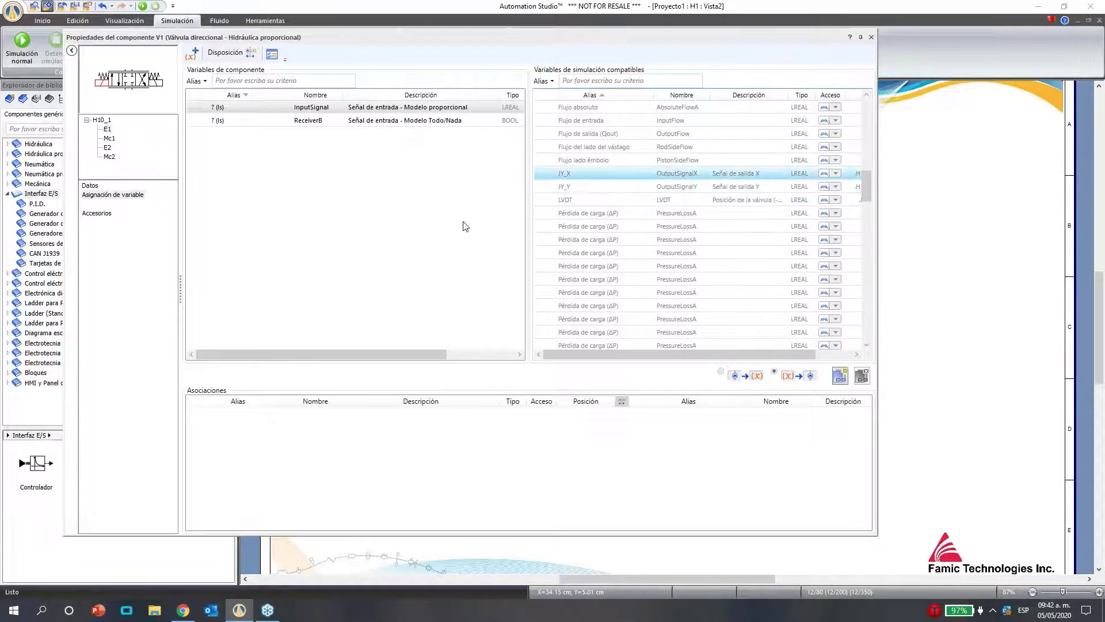
click(840, 377)
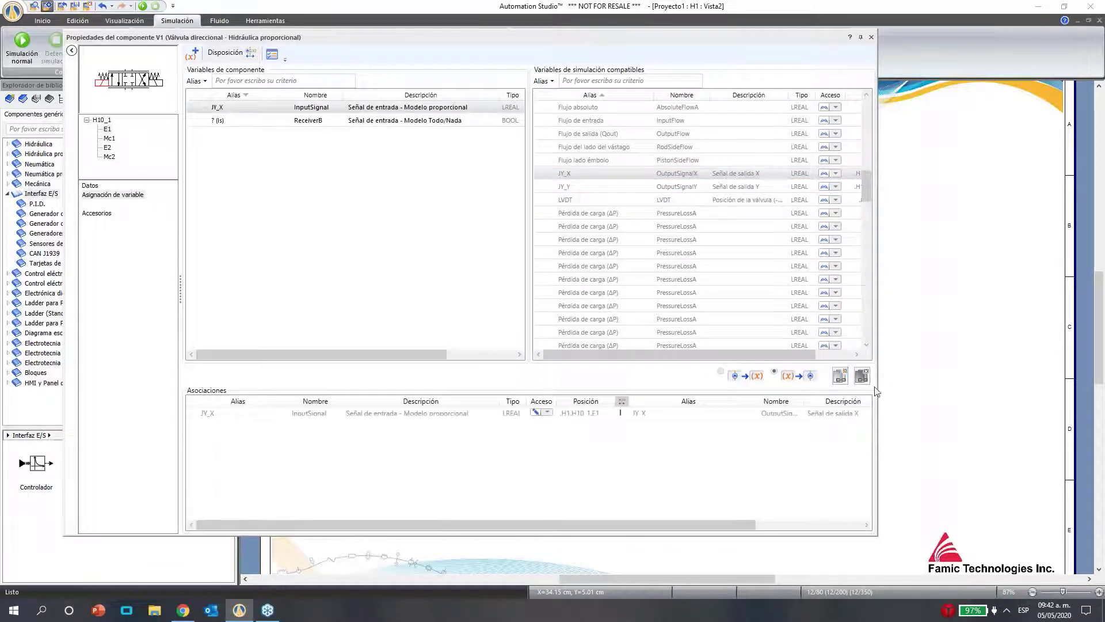
click(871, 36)
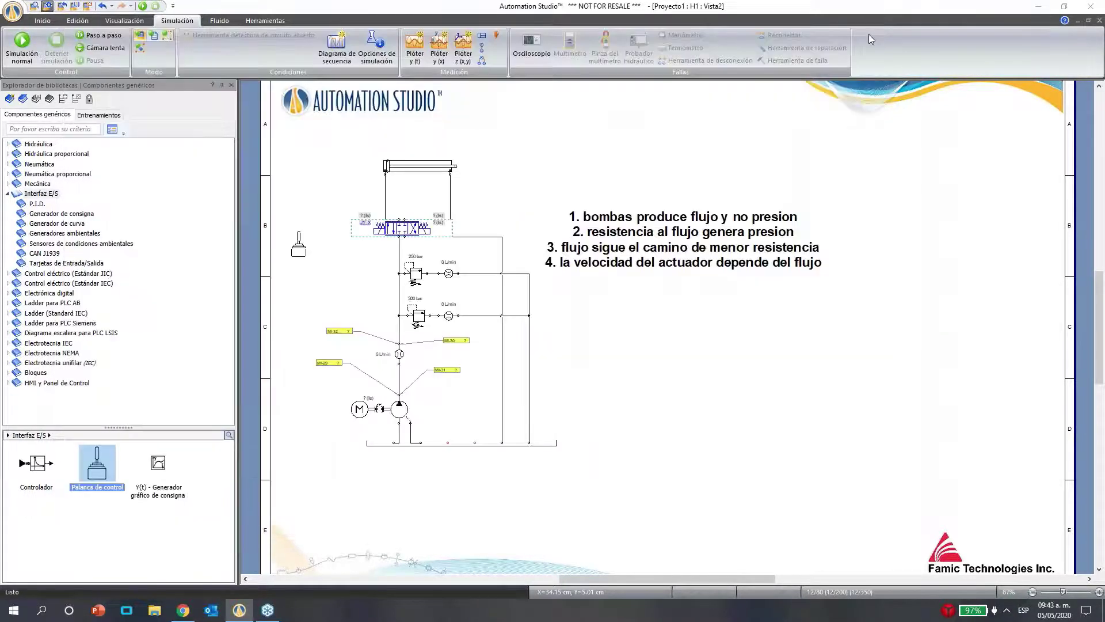
Start the normal simulation and open the control window of lever JY
click(142, 7)
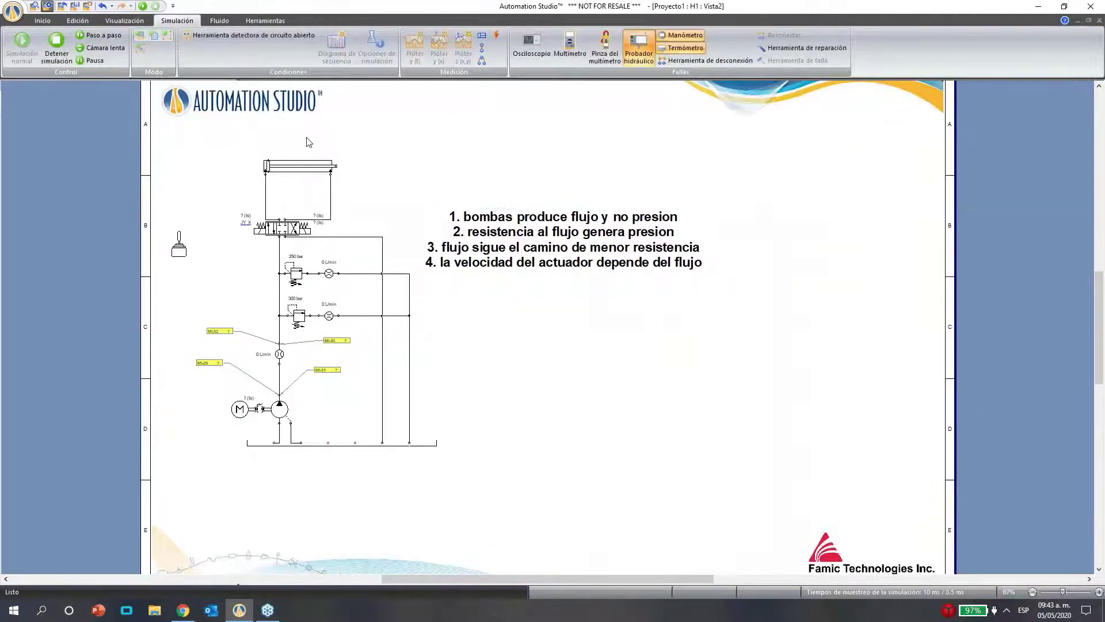
click(179, 235)
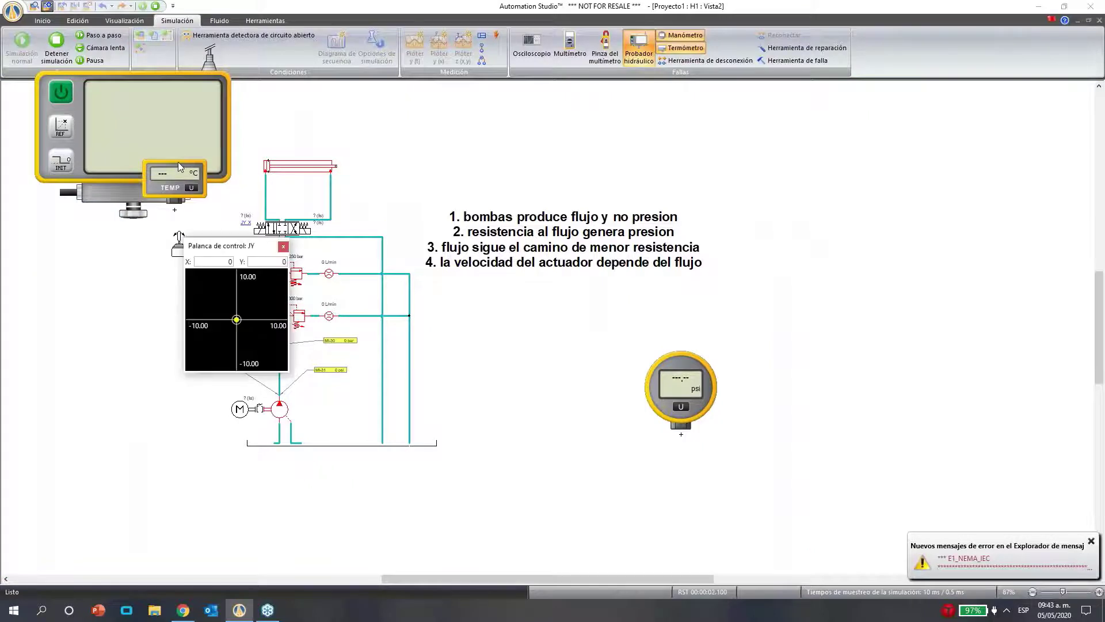
Move the hydraulic tester and thermometer away from the circuit and turn both instruments off
drag(169, 77, 924, 533)
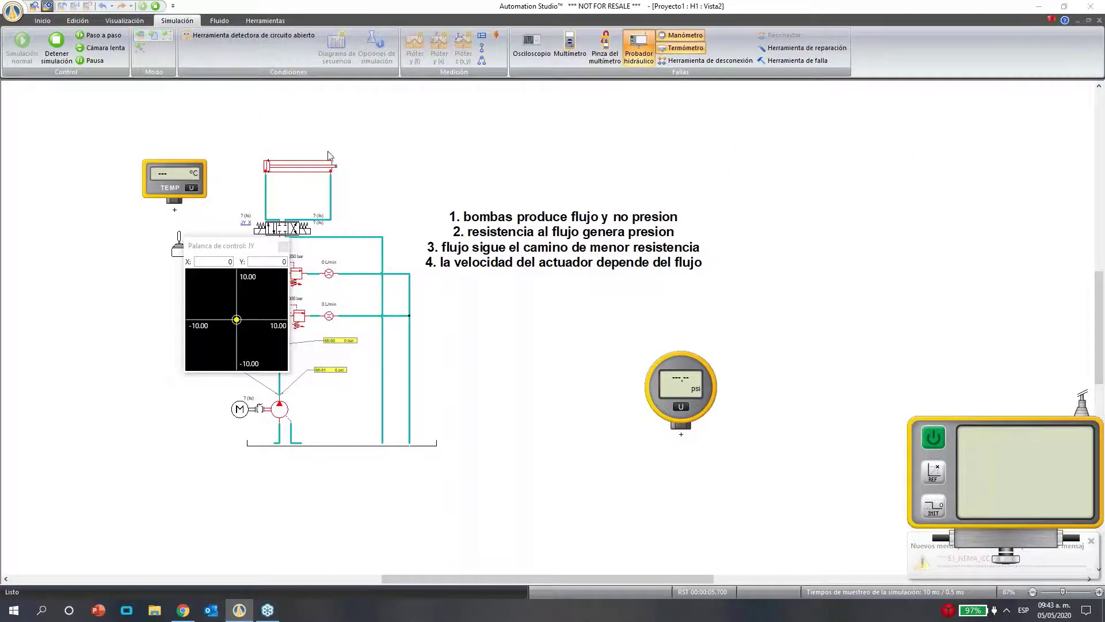
drag(330, 156, 898, 147)
click(639, 46)
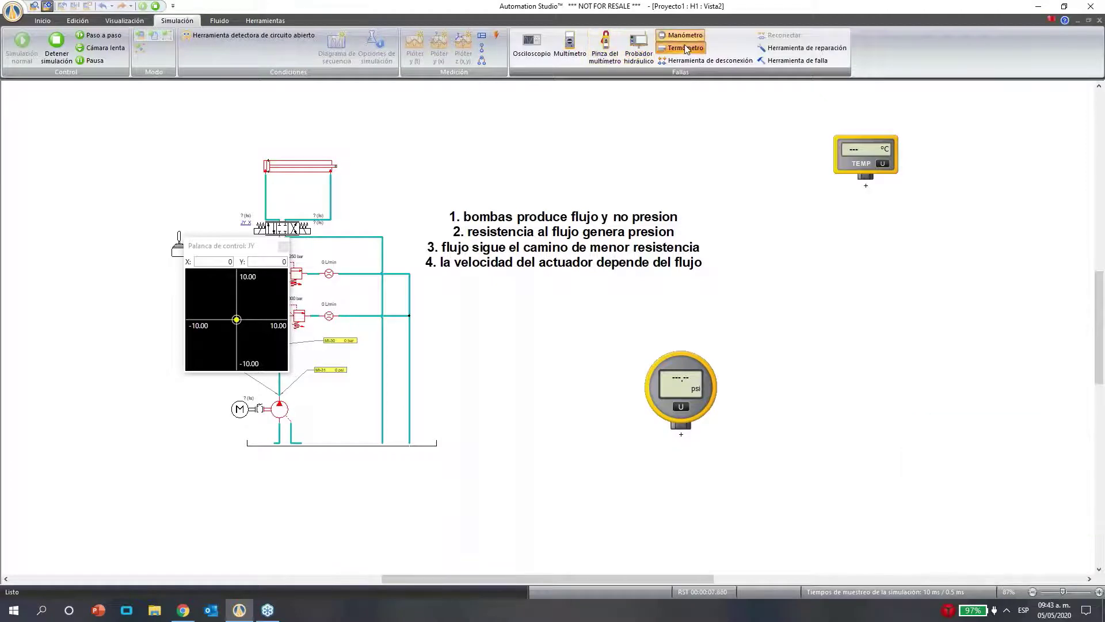
click(685, 47)
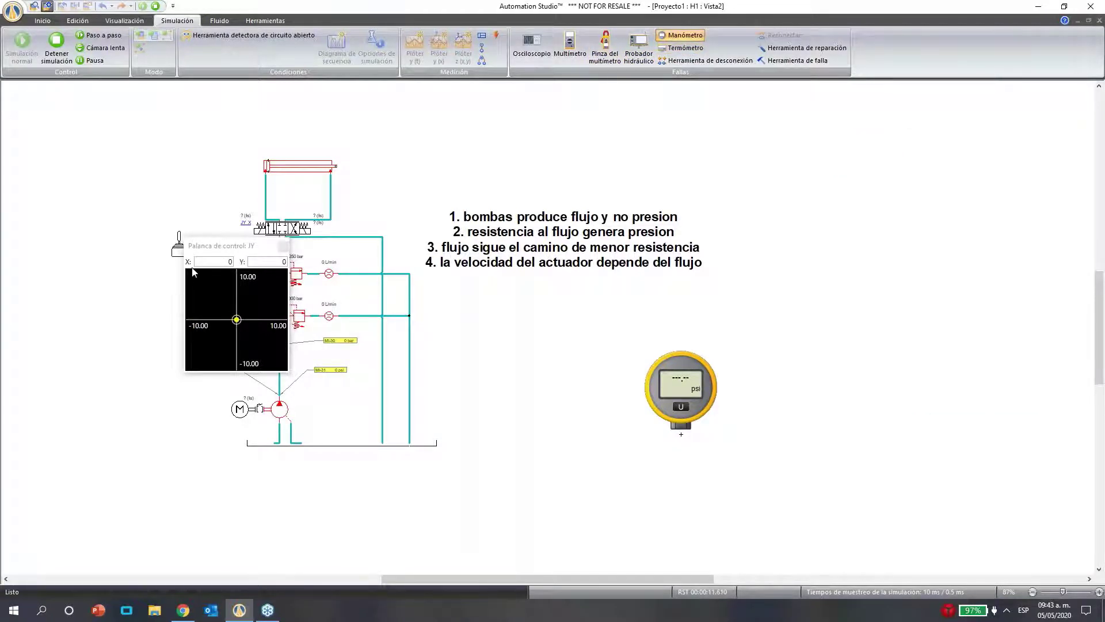
Deflect the control lever along its positive X axis and set its X signal to 5
drag(173, 373, 190, 371)
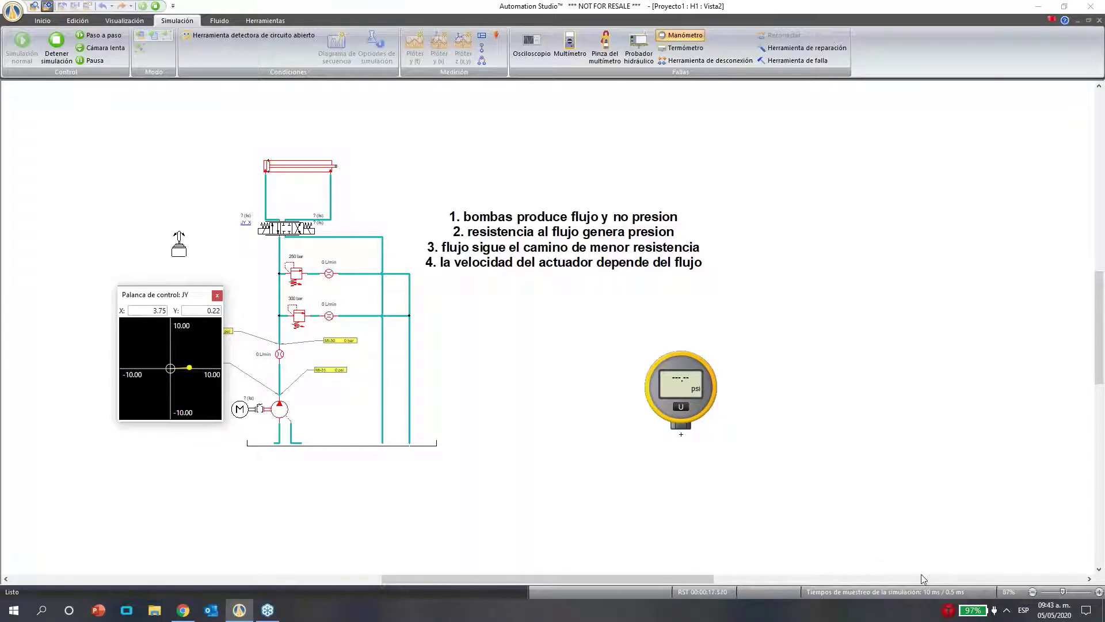
click(1099, 592)
click(1099, 592)
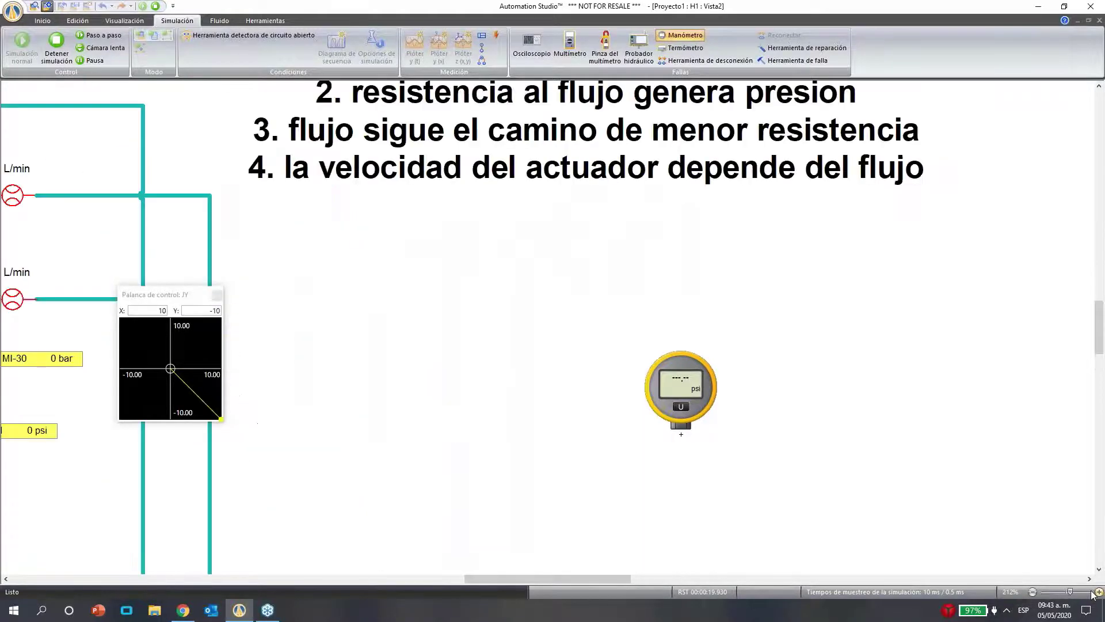
click(1032, 591)
click(1033, 591)
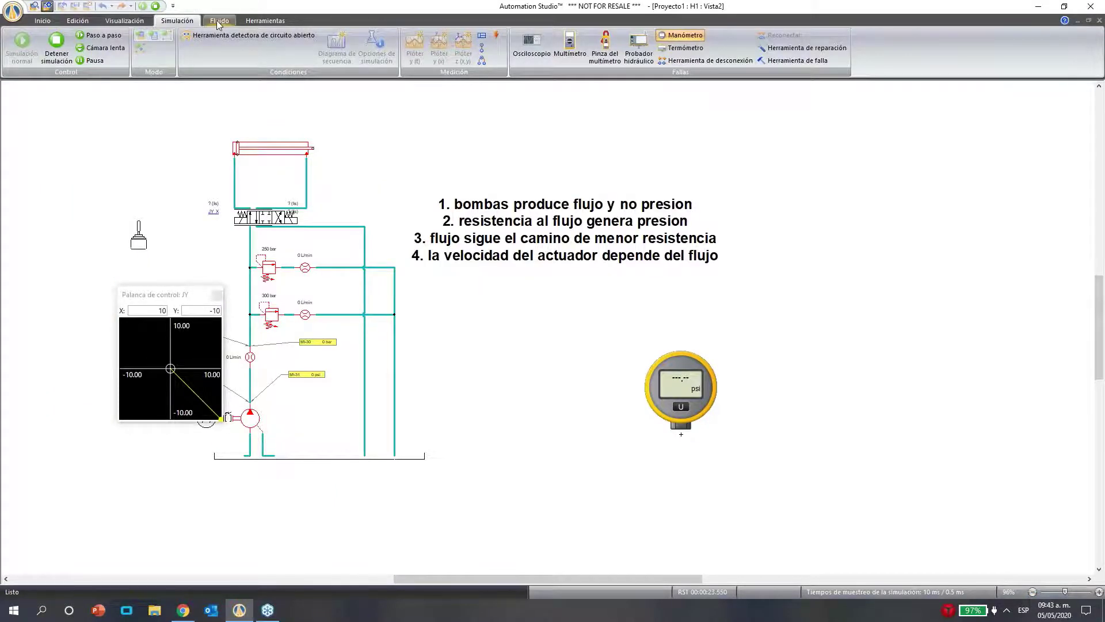
click(124, 21)
drag(136, 102, 457, 488)
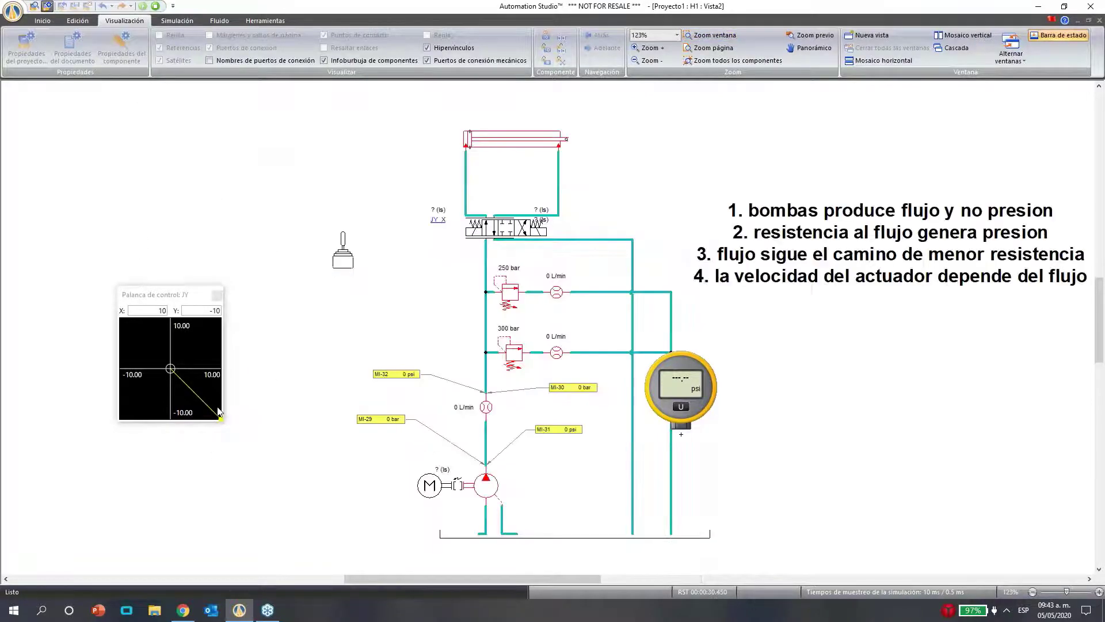
drag(220, 420, 209, 371)
click(157, 311)
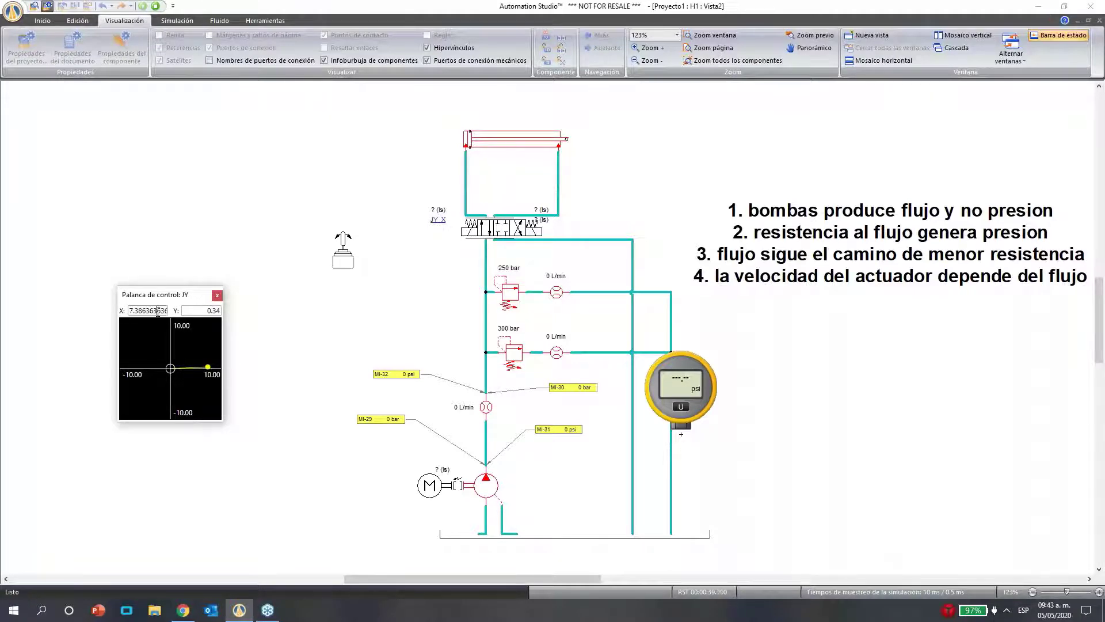
double_click(151, 310)
text(5)
click(209, 240)
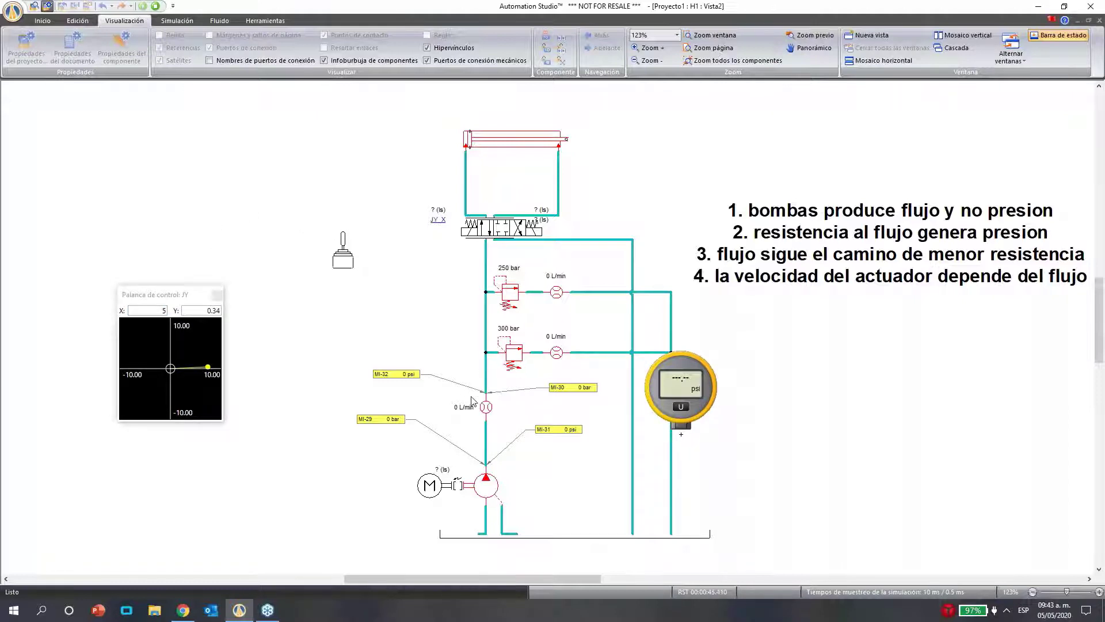
Engage the coupling between motor and pump, and shift the lever to X -10 and back to about X 3.4 to reverse the cylinder
click(458, 487)
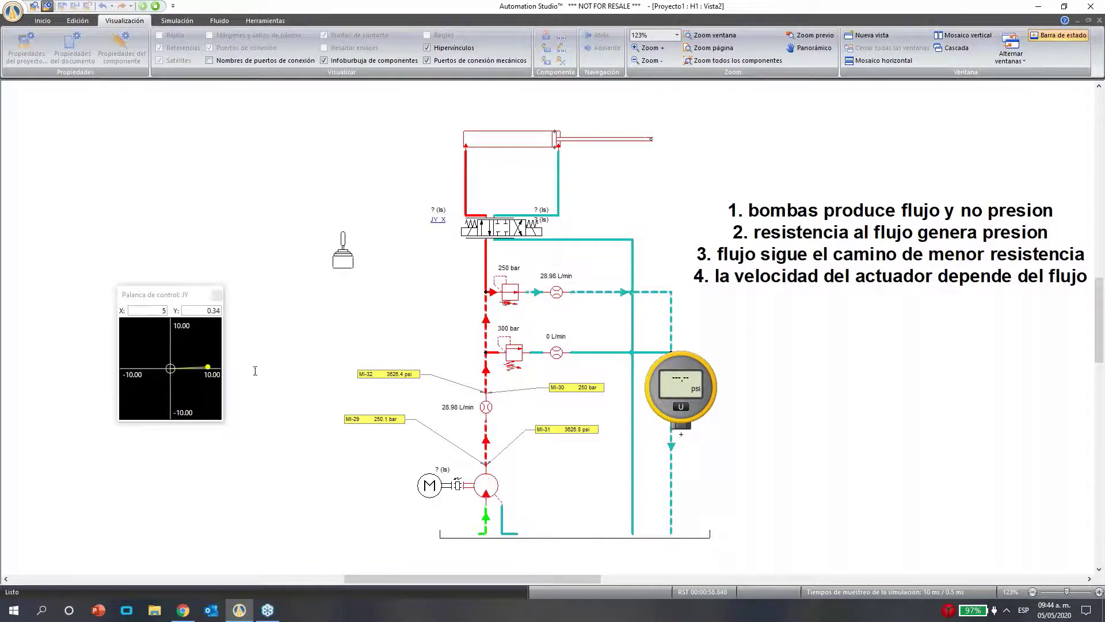
click(161, 371)
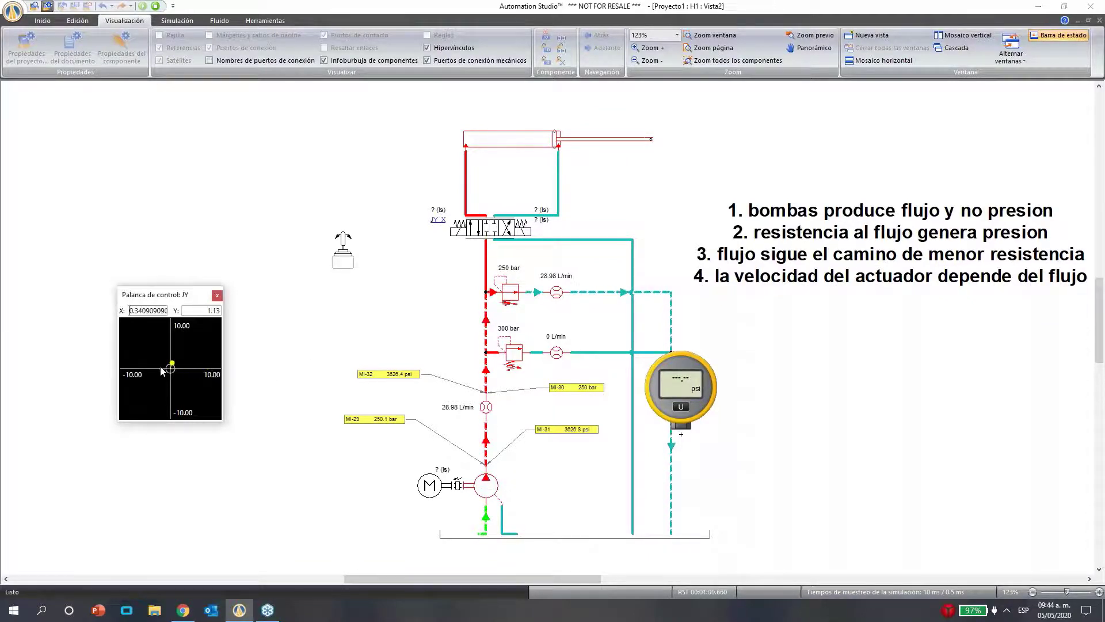
drag(162, 371, 103, 367)
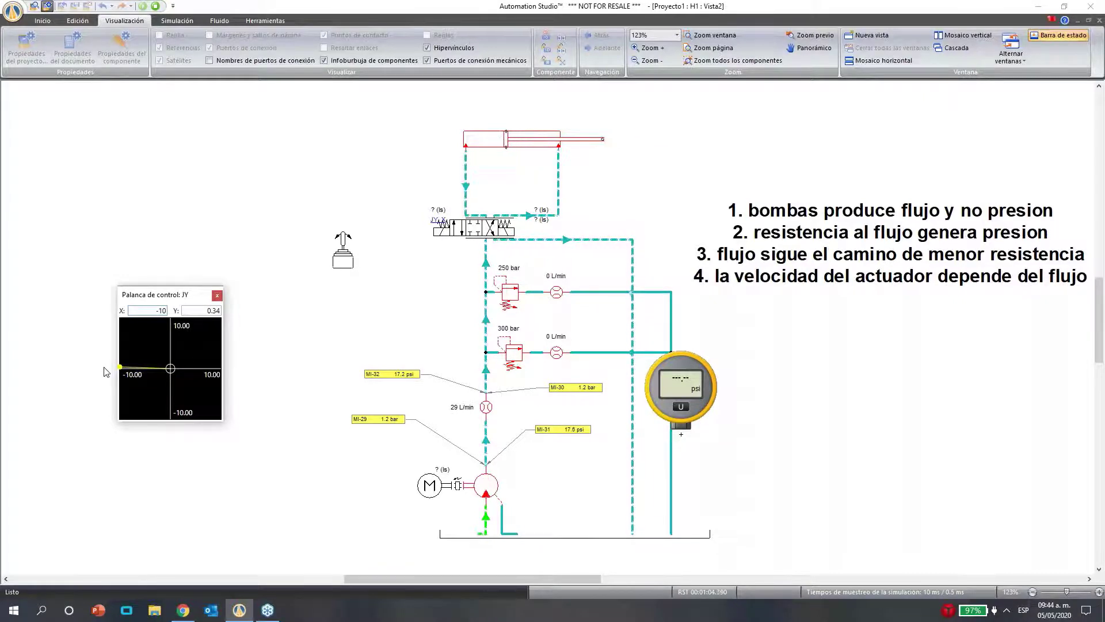
drag(119, 369, 191, 368)
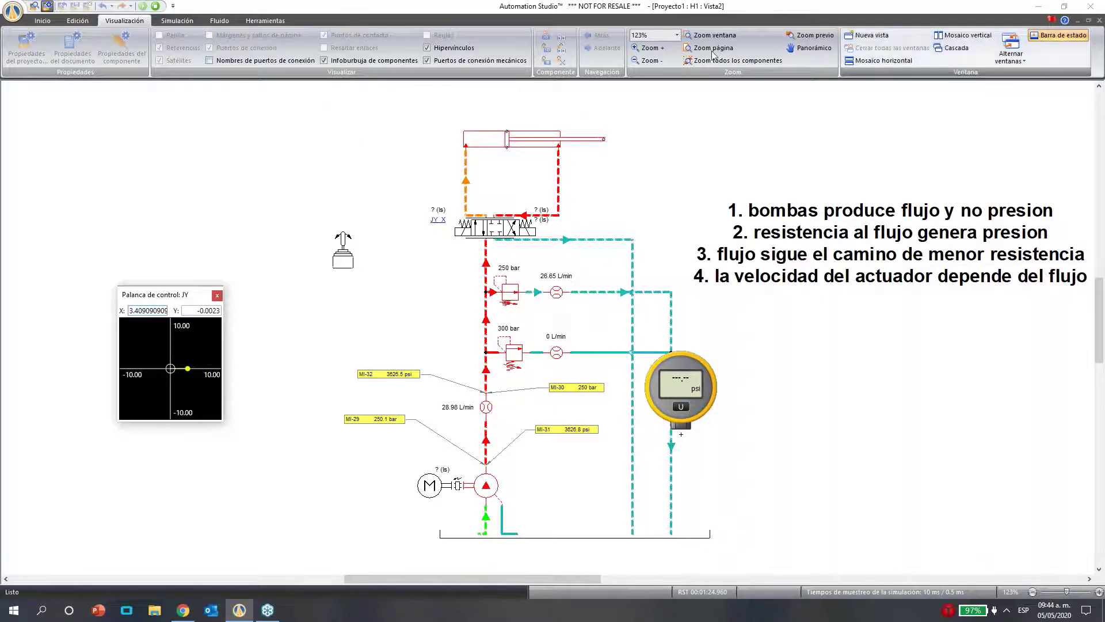
Attach a measuring instrument to the cylinder that shows its linear velocity (Velocidad lineal) in cm/s
click(190, 25)
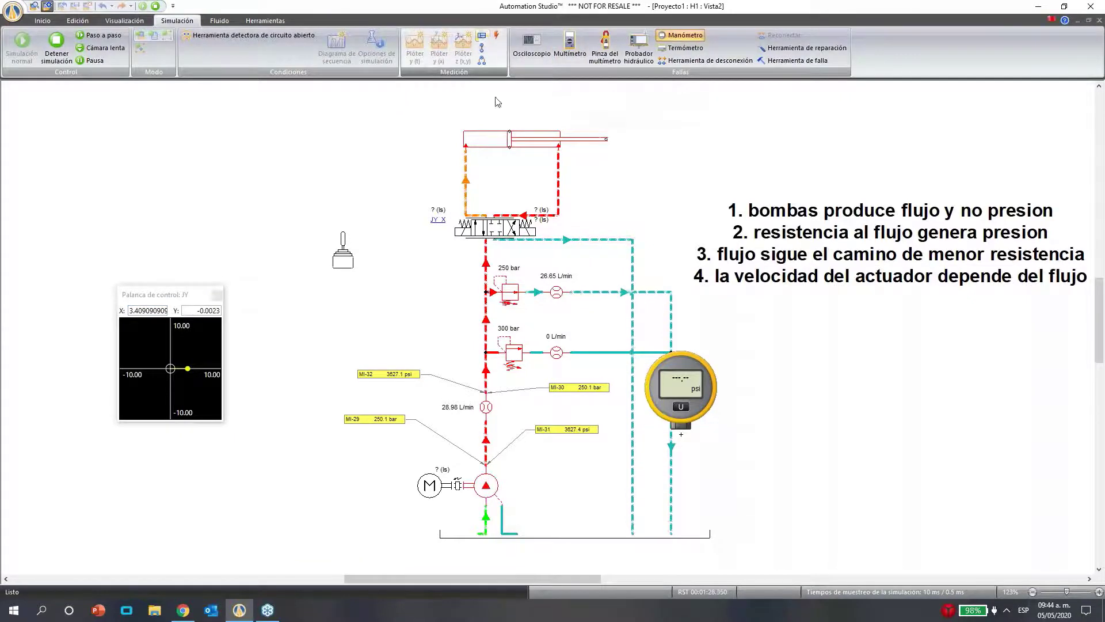
click(509, 134)
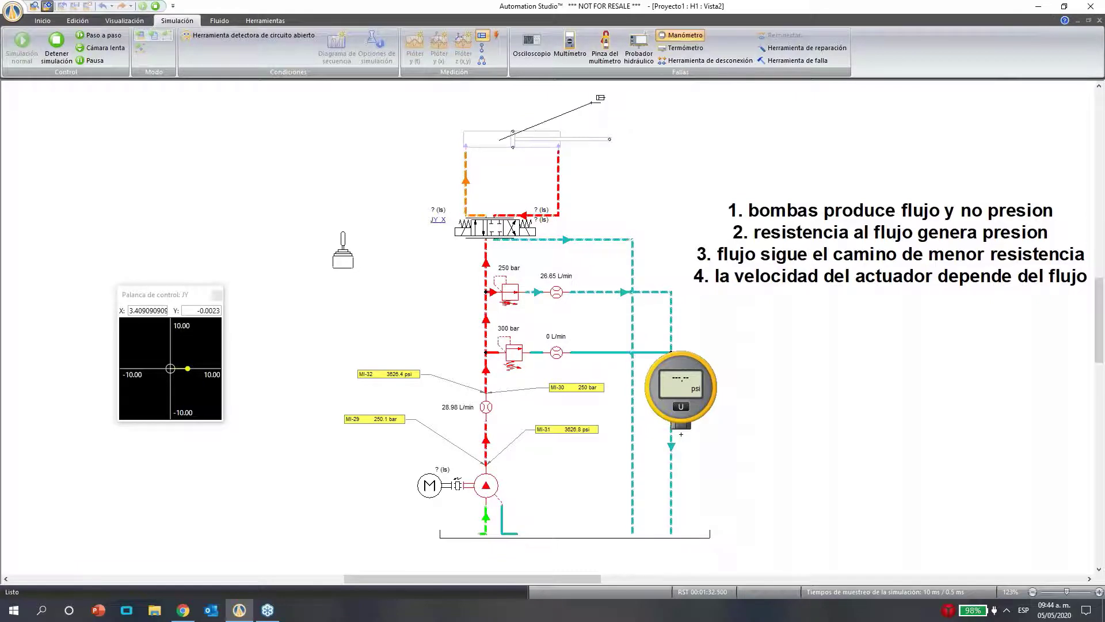
click(600, 98)
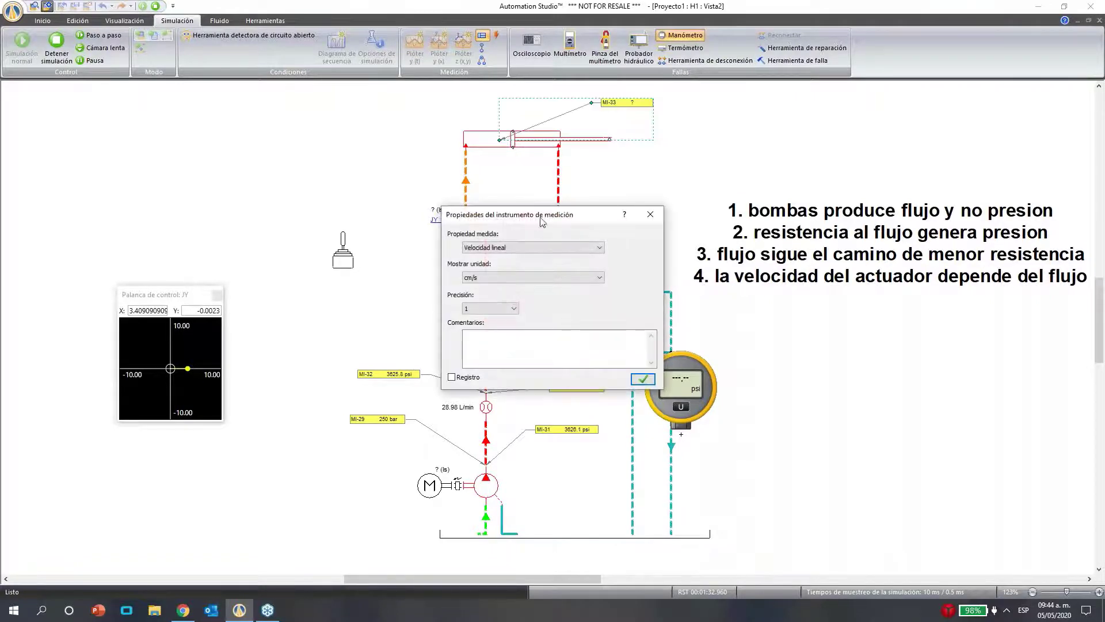
click(547, 249)
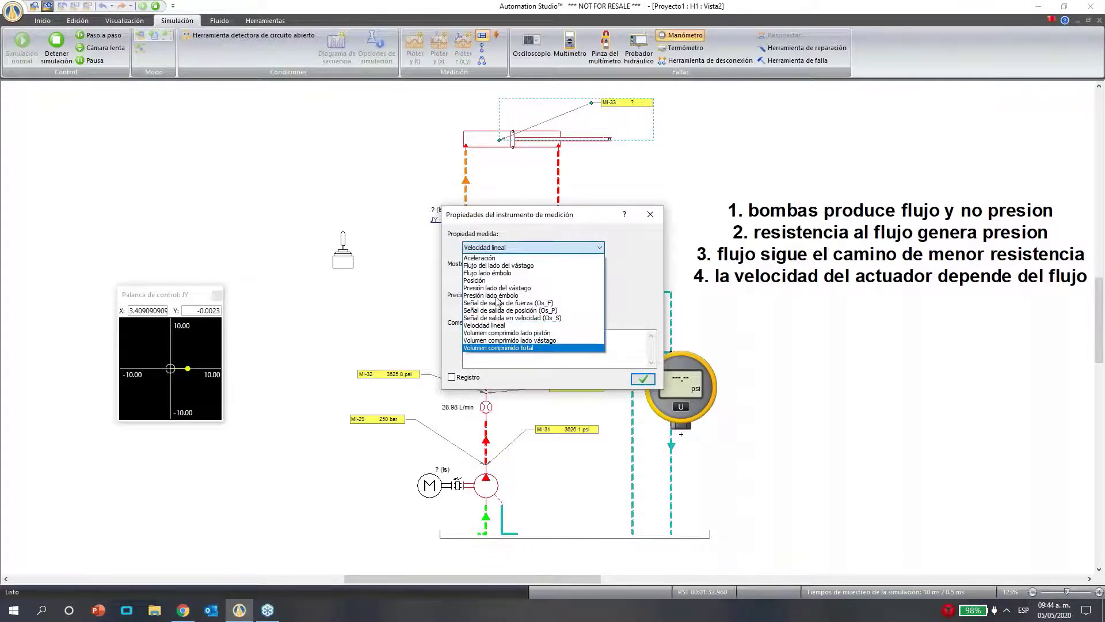
click(489, 325)
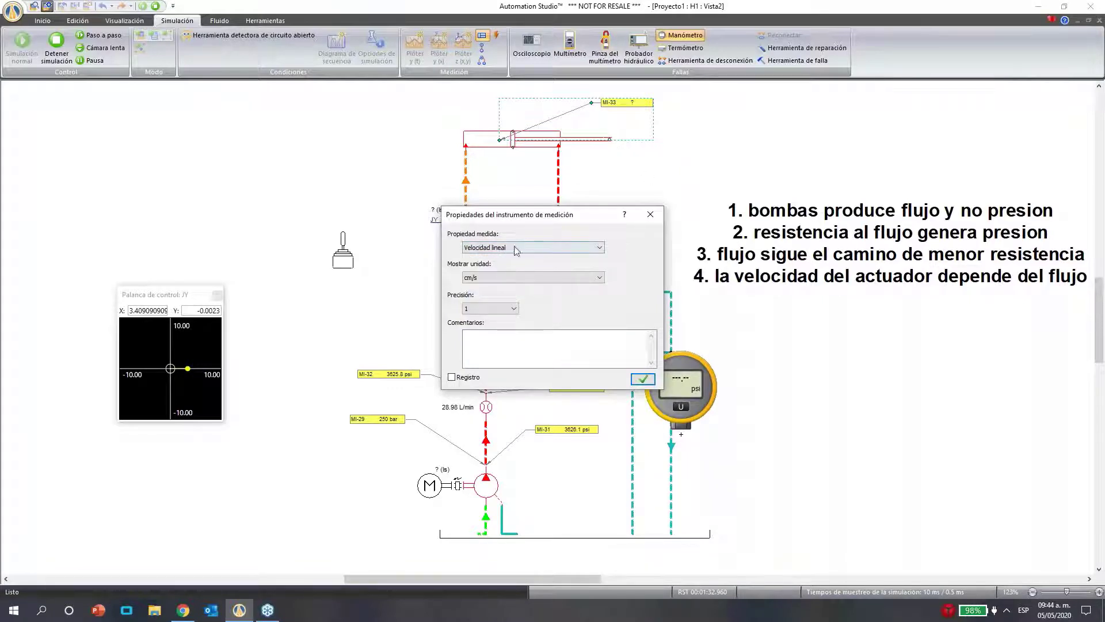
click(642, 378)
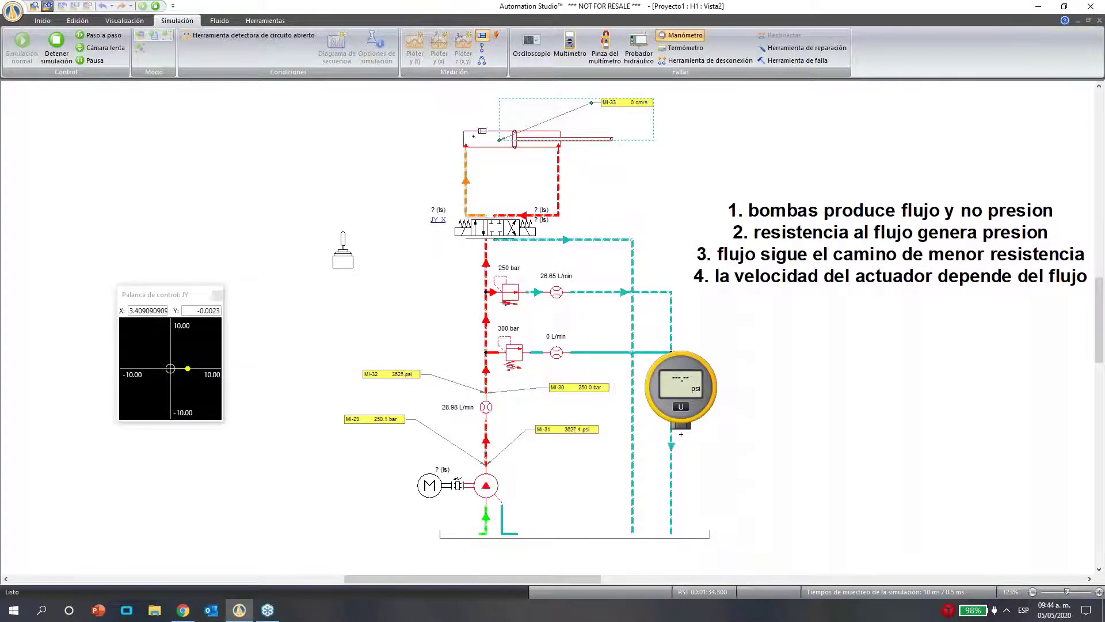
Attach a second measuring instrument to the cylinder showing its linear velocity in mm/s, and leave the measuring tool
click(478, 134)
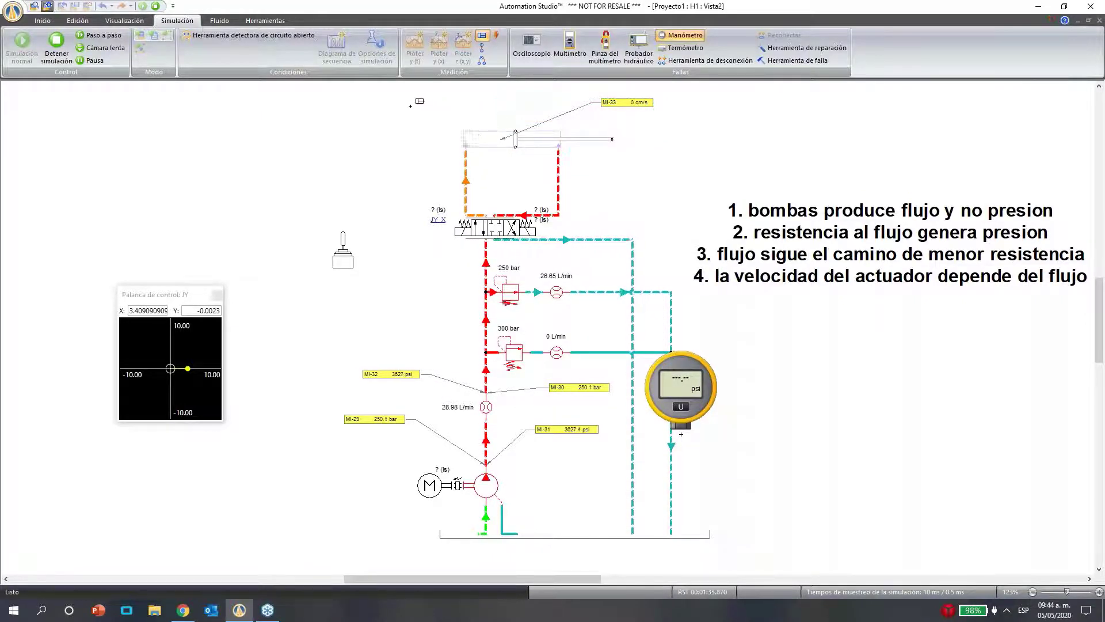
click(479, 136)
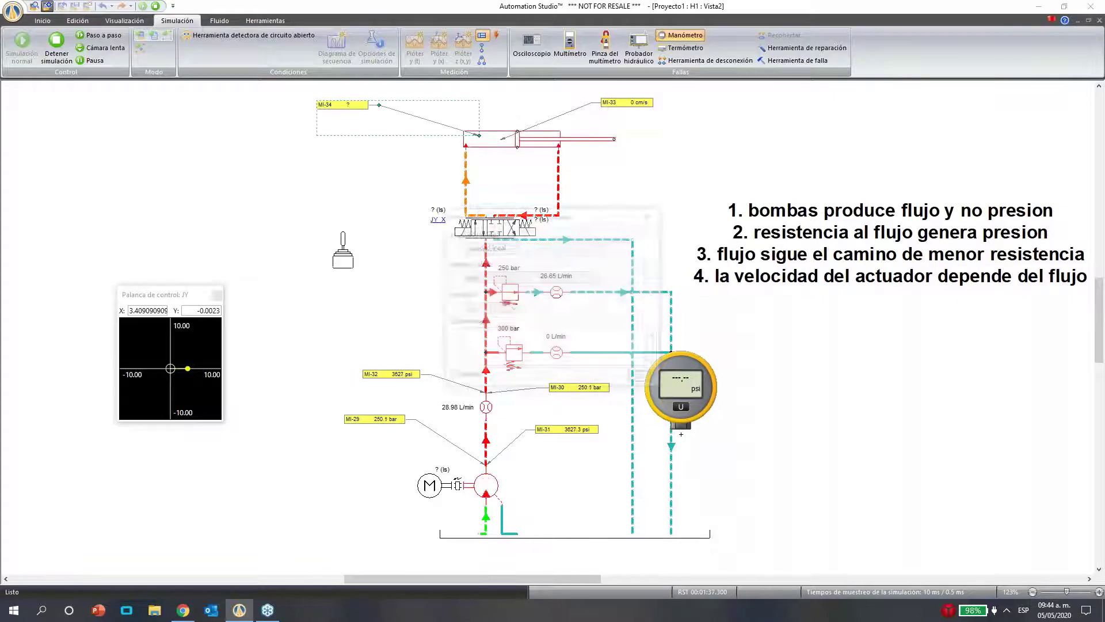
click(563, 277)
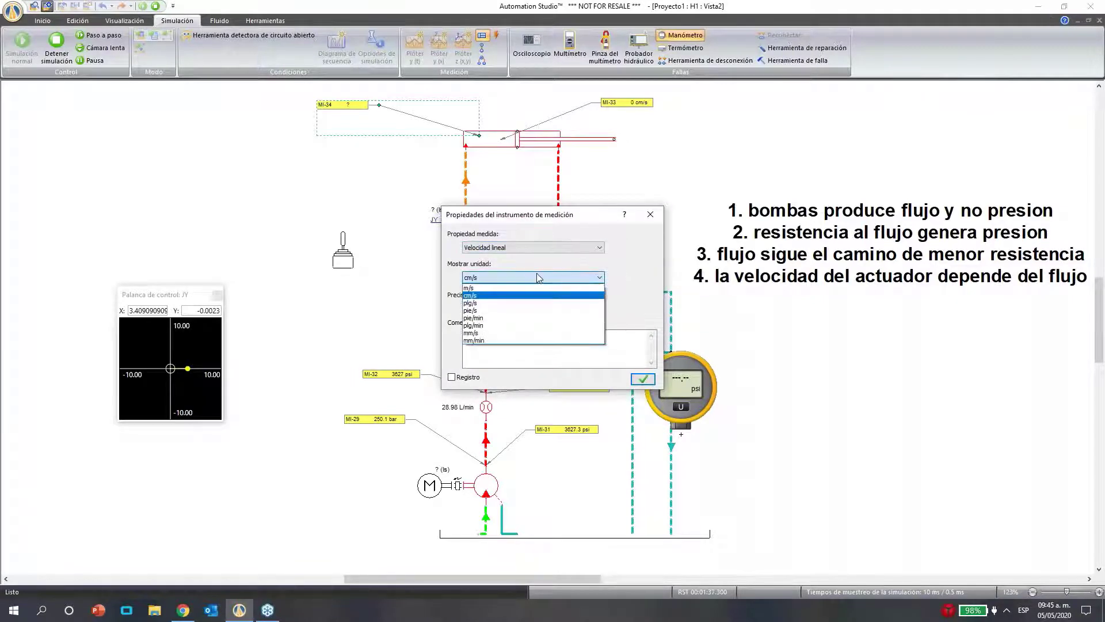
click(495, 333)
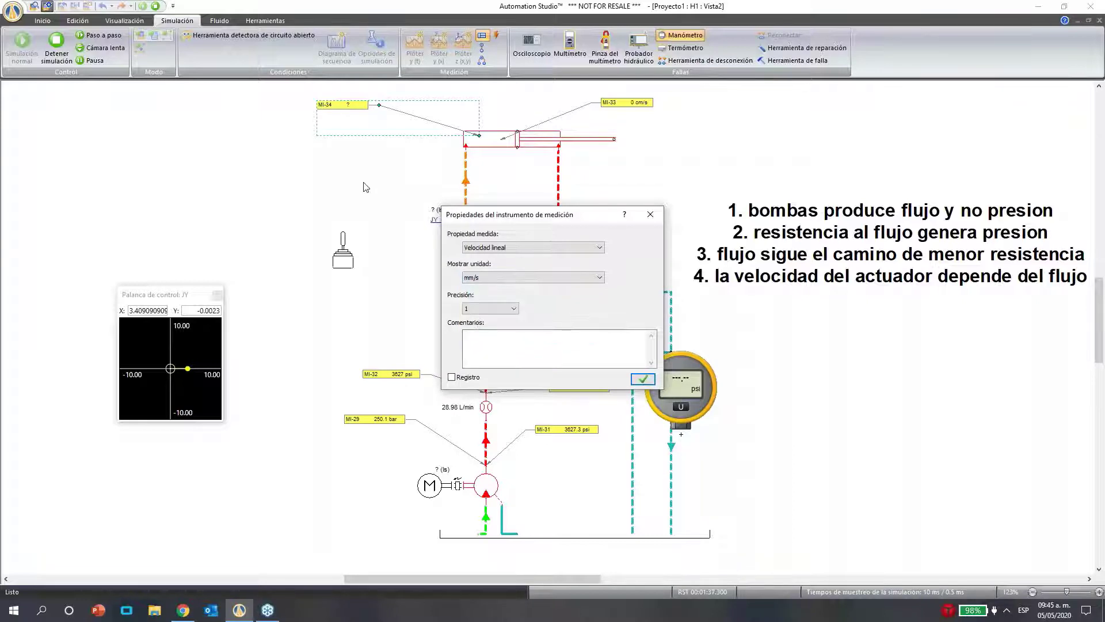
click(642, 379)
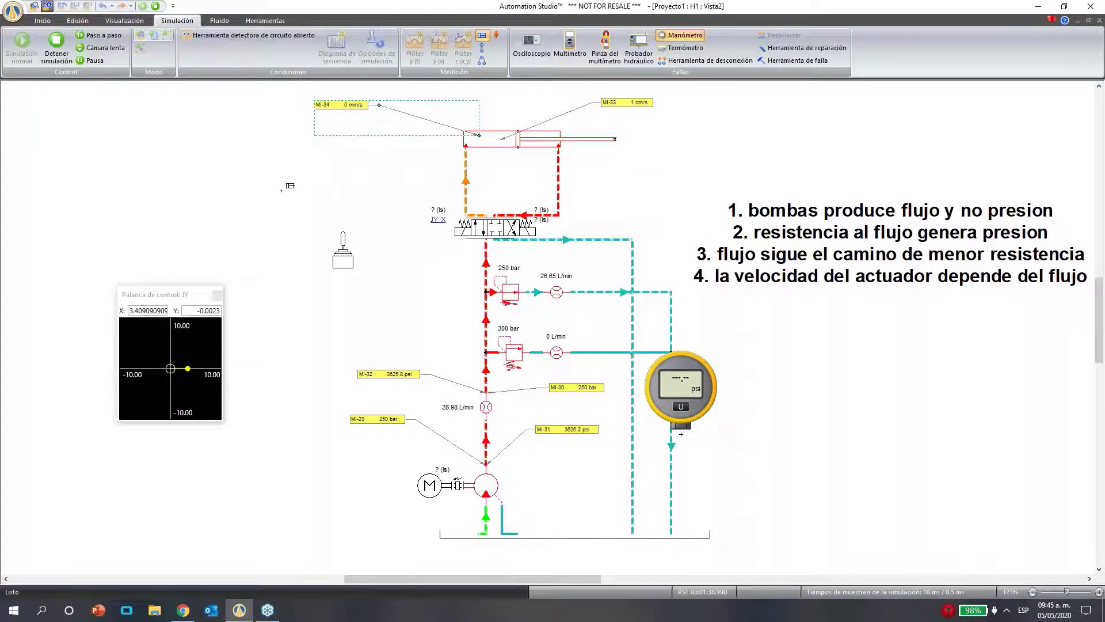
click(337, 149)
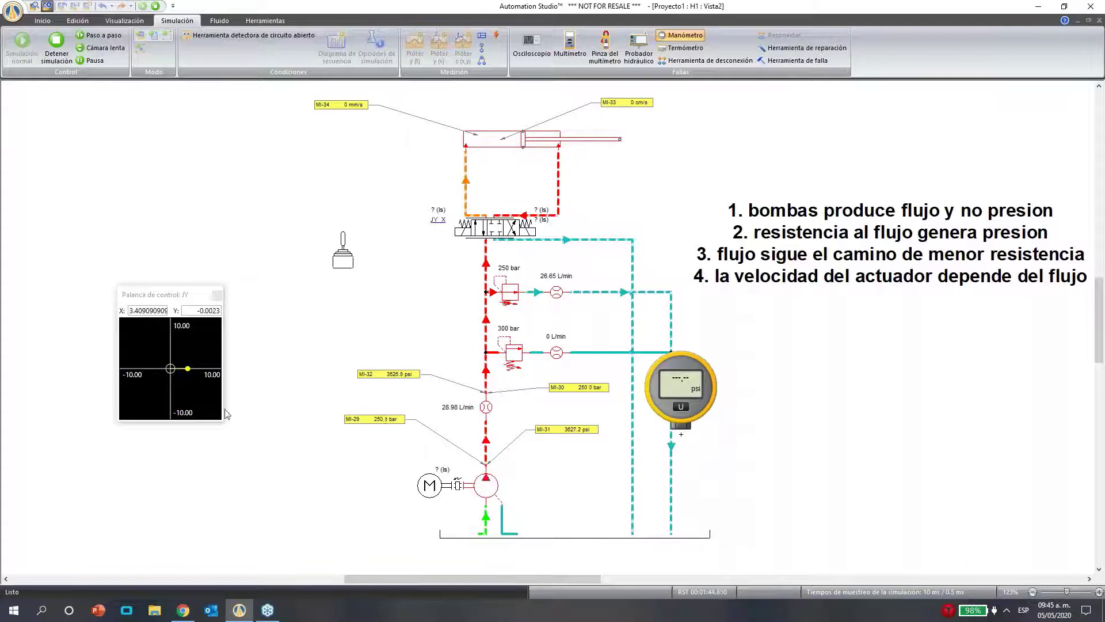
Try to set the X signal of control lever JY to 6
double_click(148, 310)
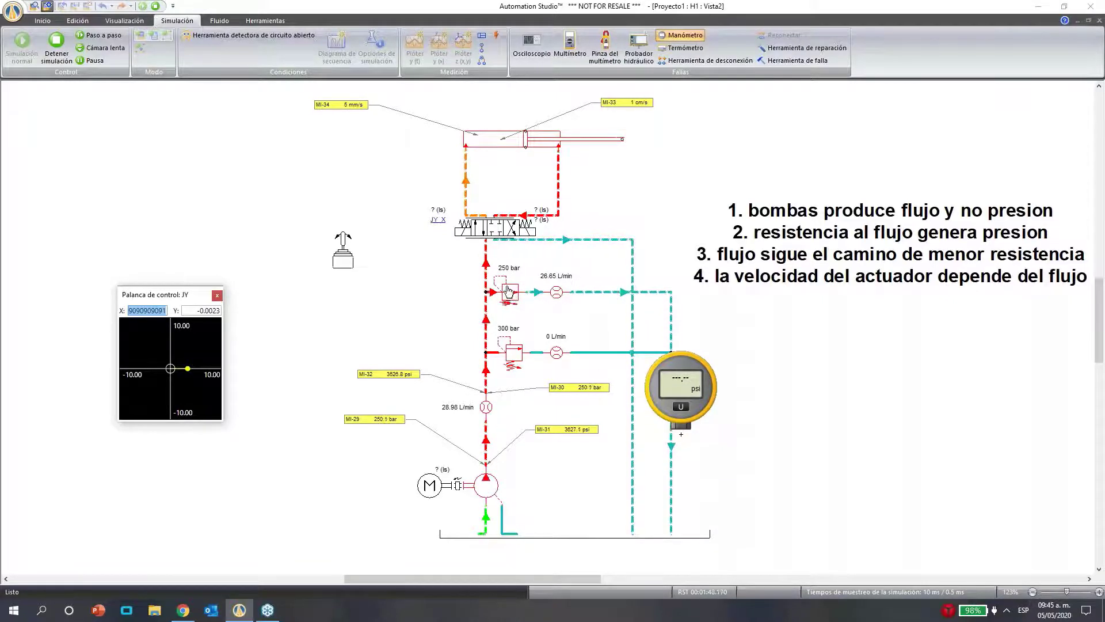
click(596, 293)
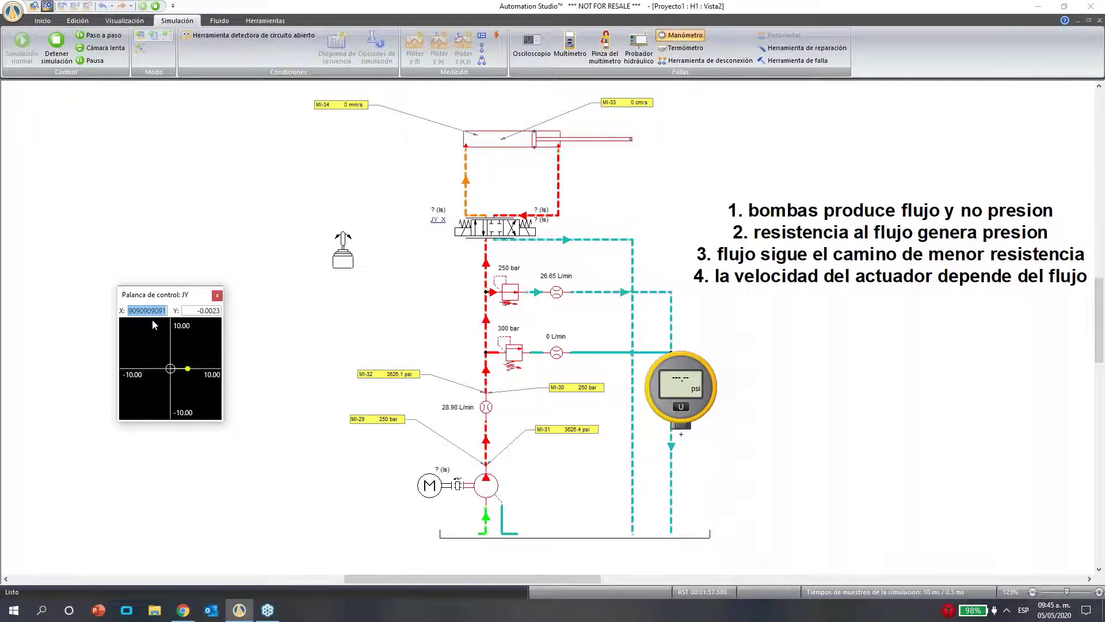
text(3.6)
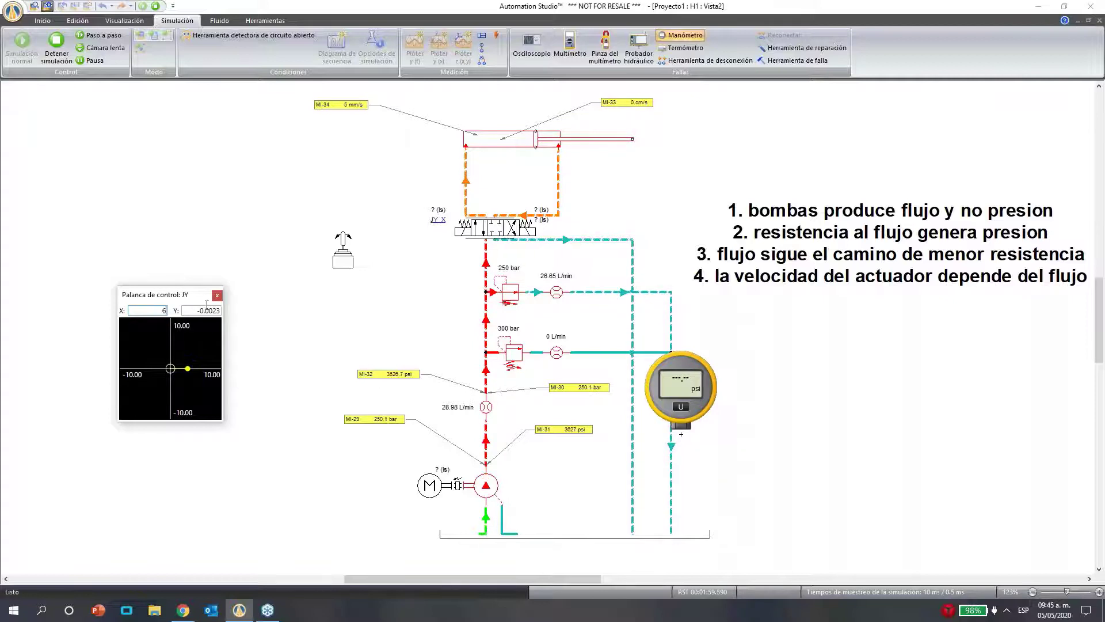
click(231, 269)
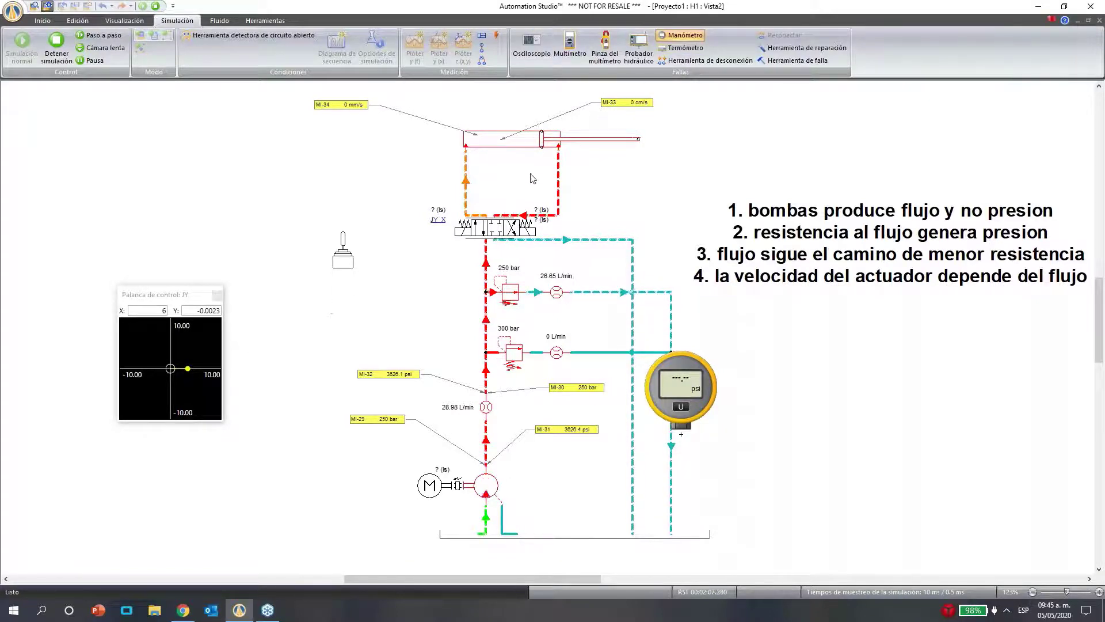
Try to change the X signal of control lever JY to 10
click(157, 307)
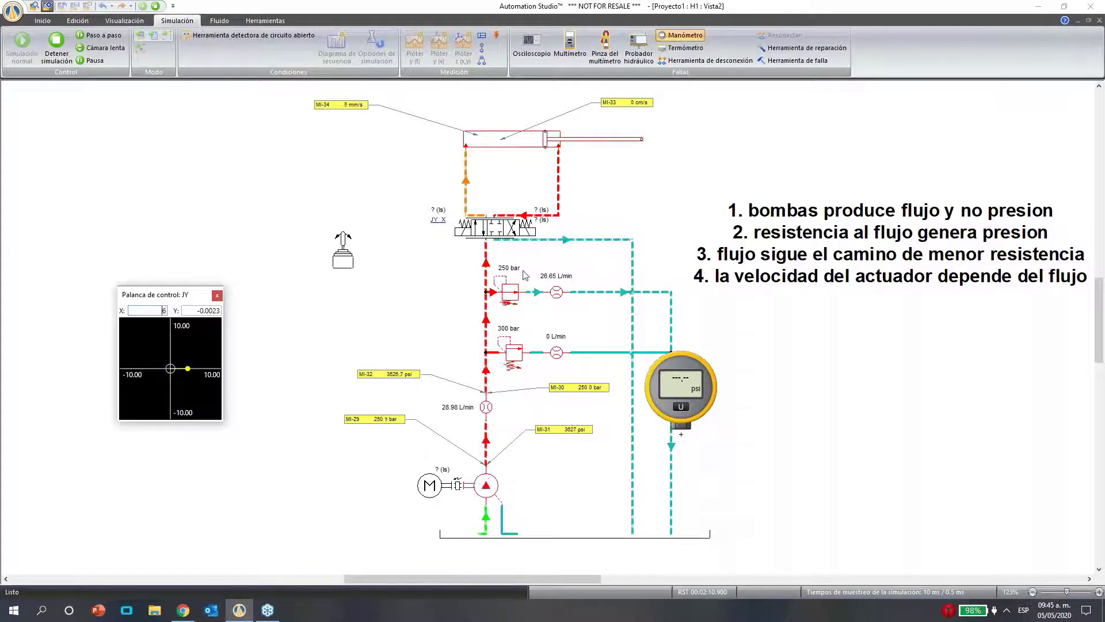
click(161, 310)
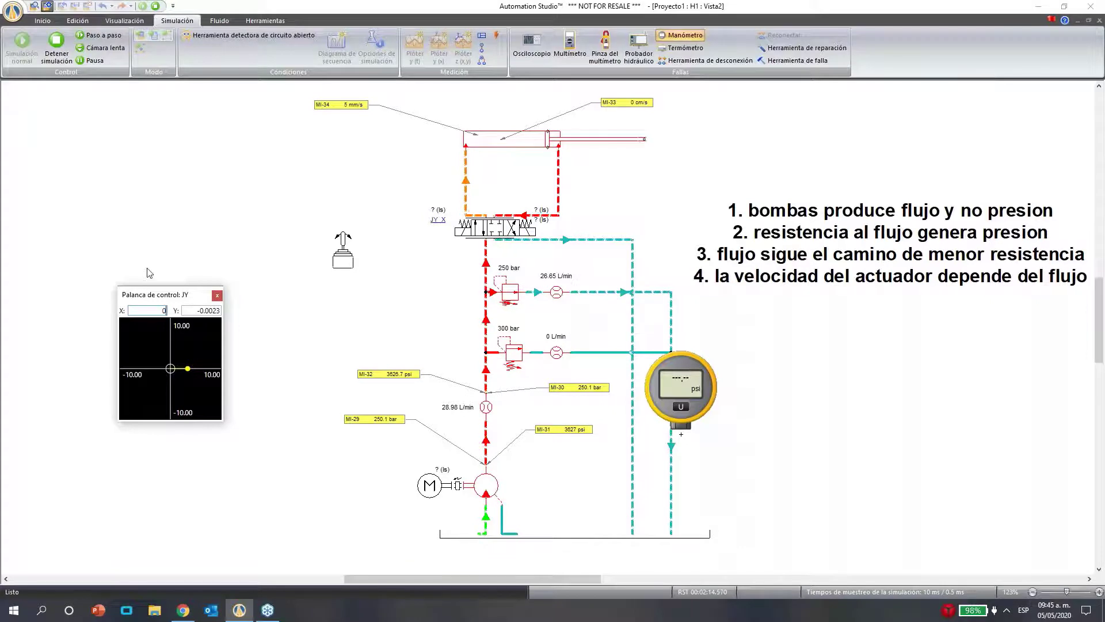
drag(160, 310, 192, 310)
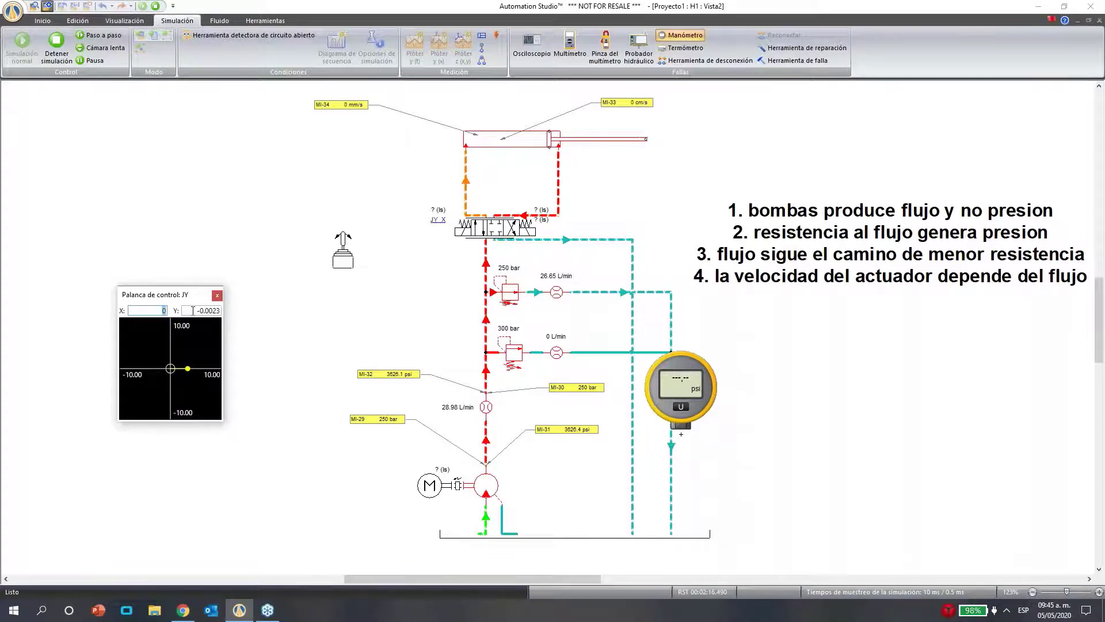
text(10)
click(204, 199)
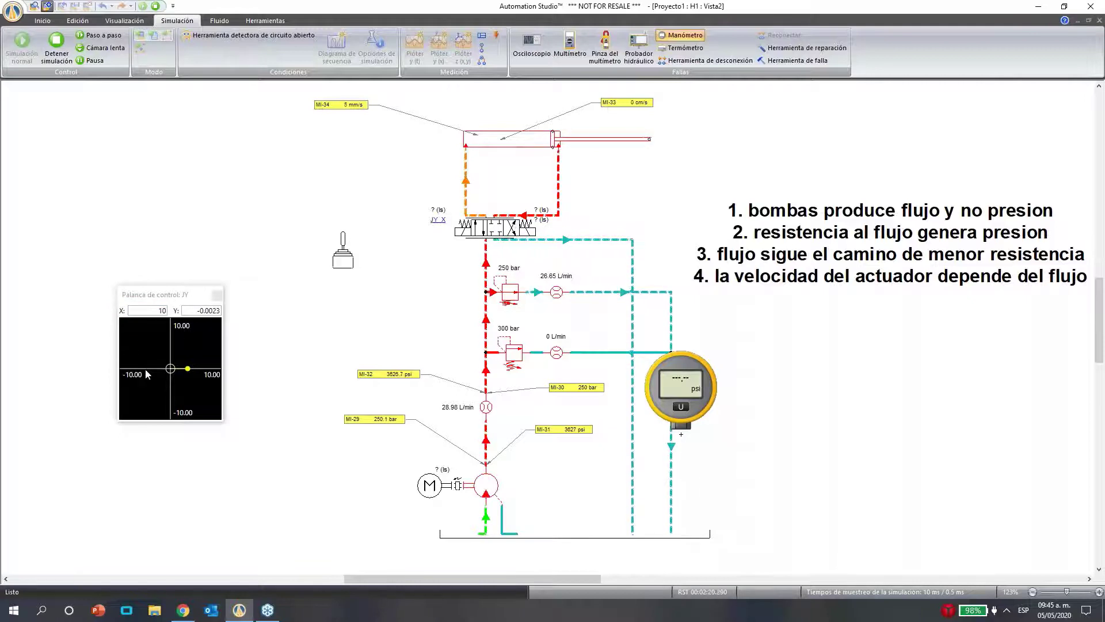
Deflect lever JY to about X -9.89 to retract the cylinder, and try entering 10 as its X signal
drag(152, 372, 122, 372)
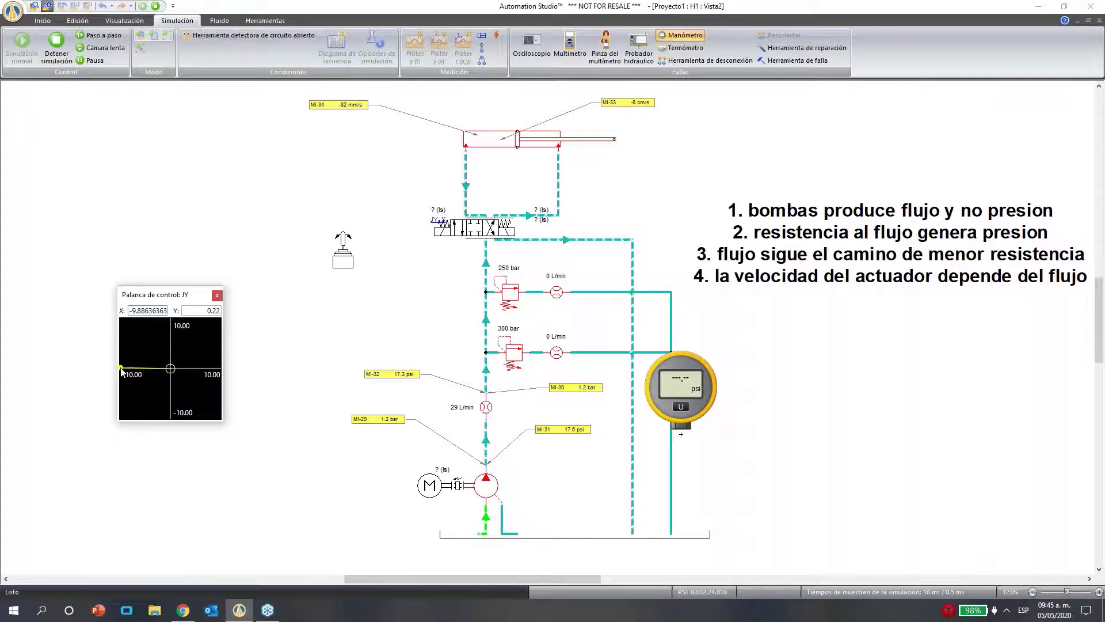
drag(122, 372, 123, 370)
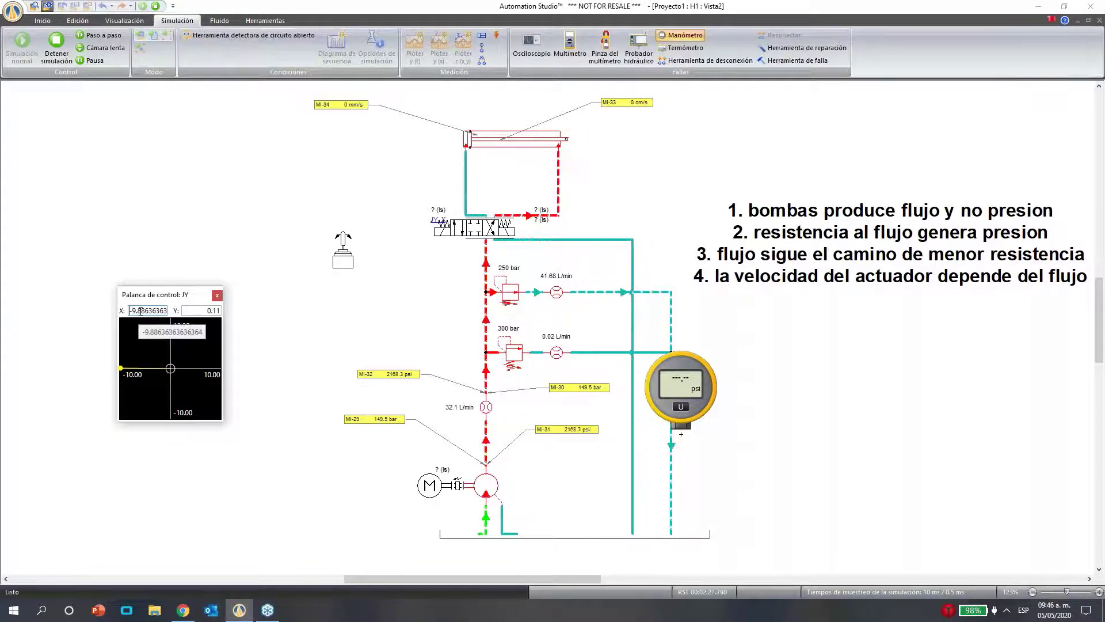
double_click(140, 311)
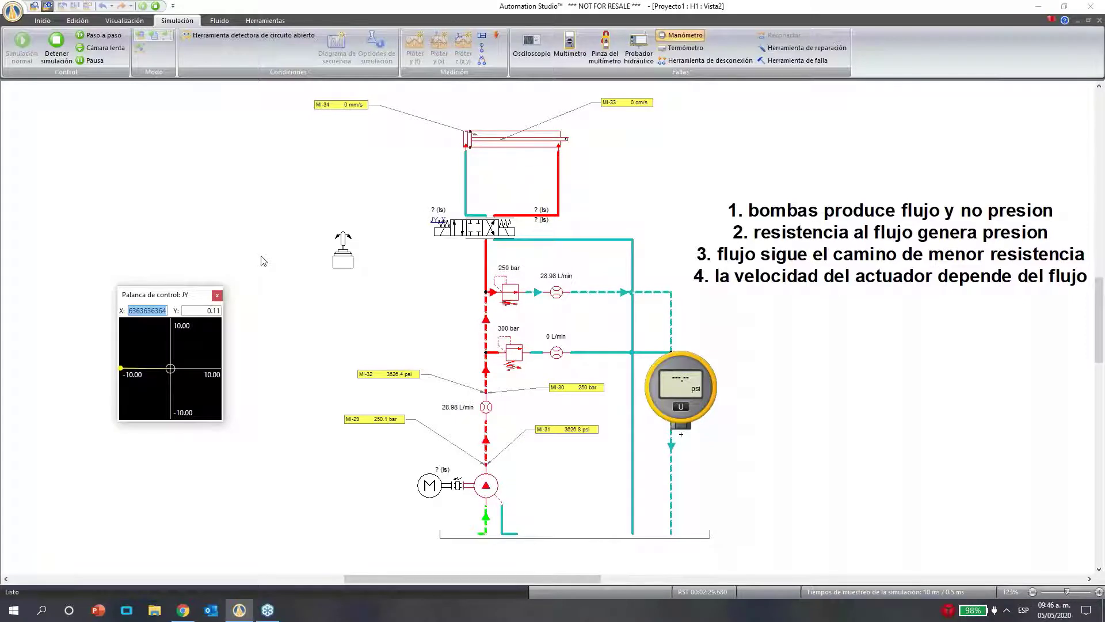
text(-9.10)
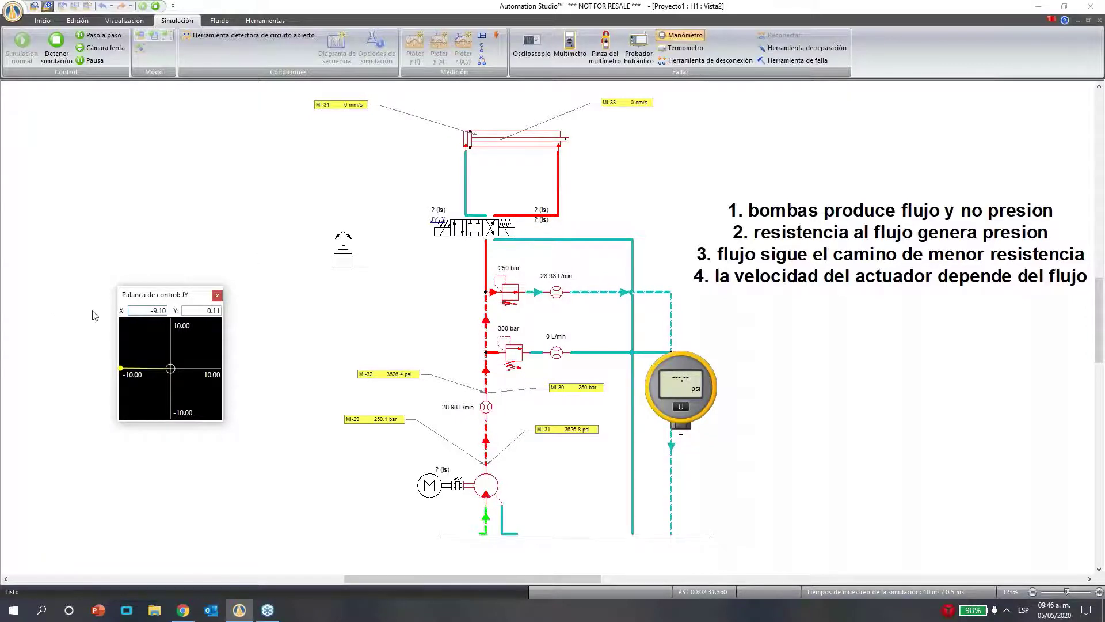
key(Return)
text(10)
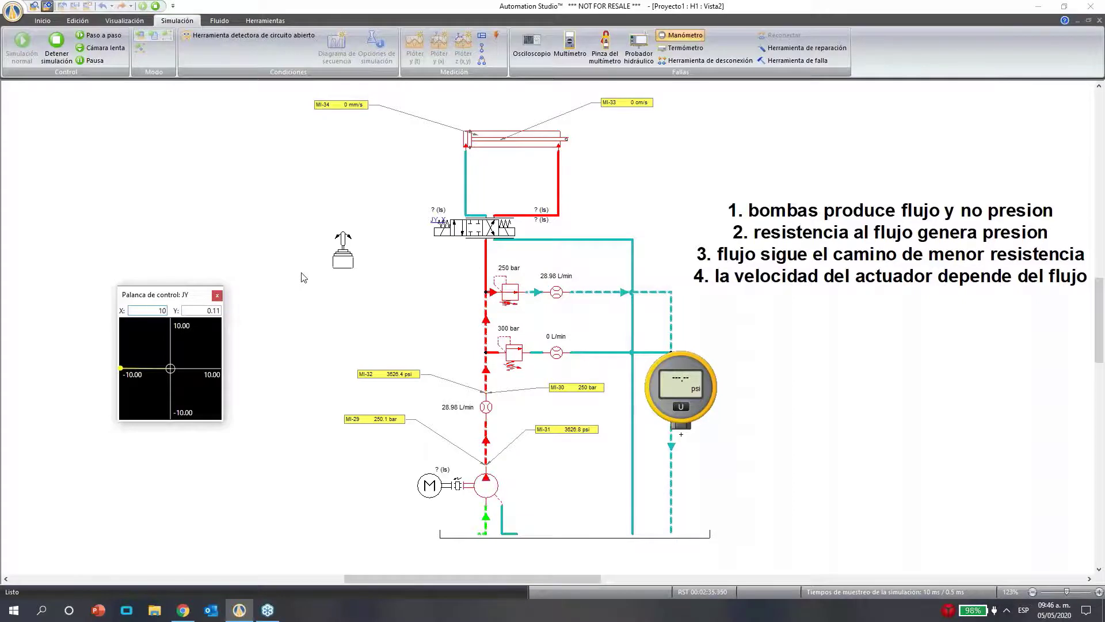
click(345, 195)
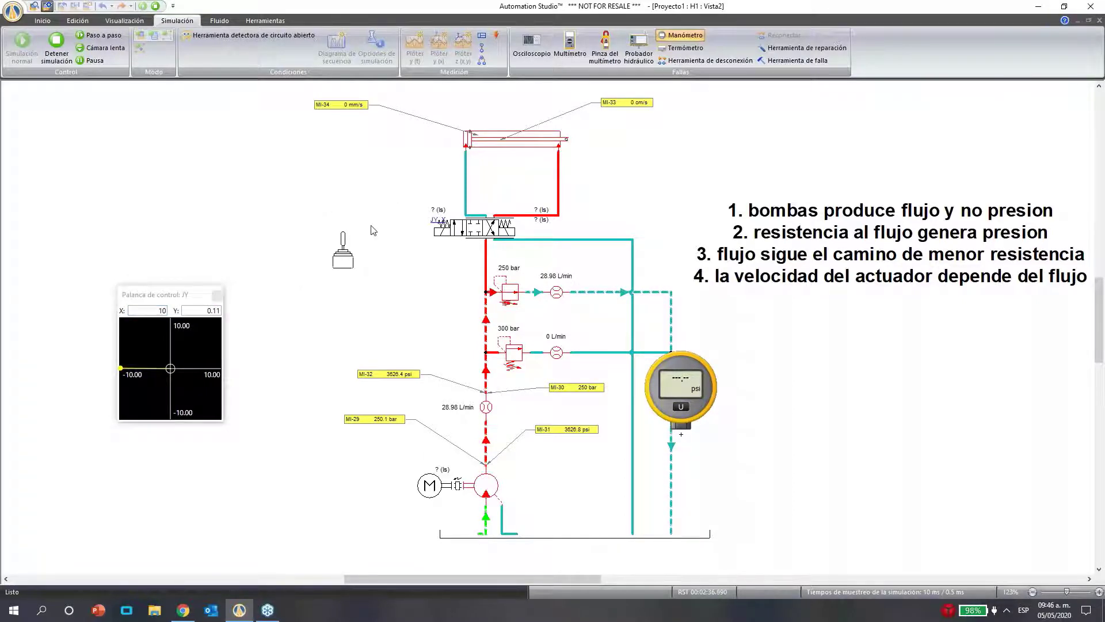
Apply an X signal of 10 to the control lever to extend the cylinder
drag(150, 306, 152, 312)
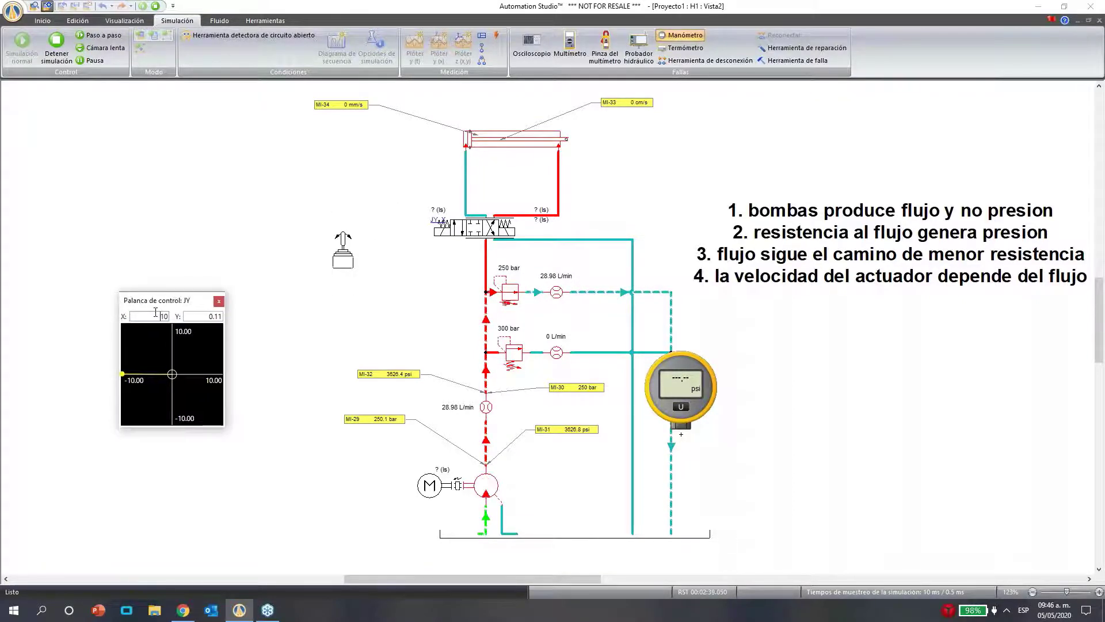
double_click(162, 314)
key(BackSpace)
text(10)
key(Return)
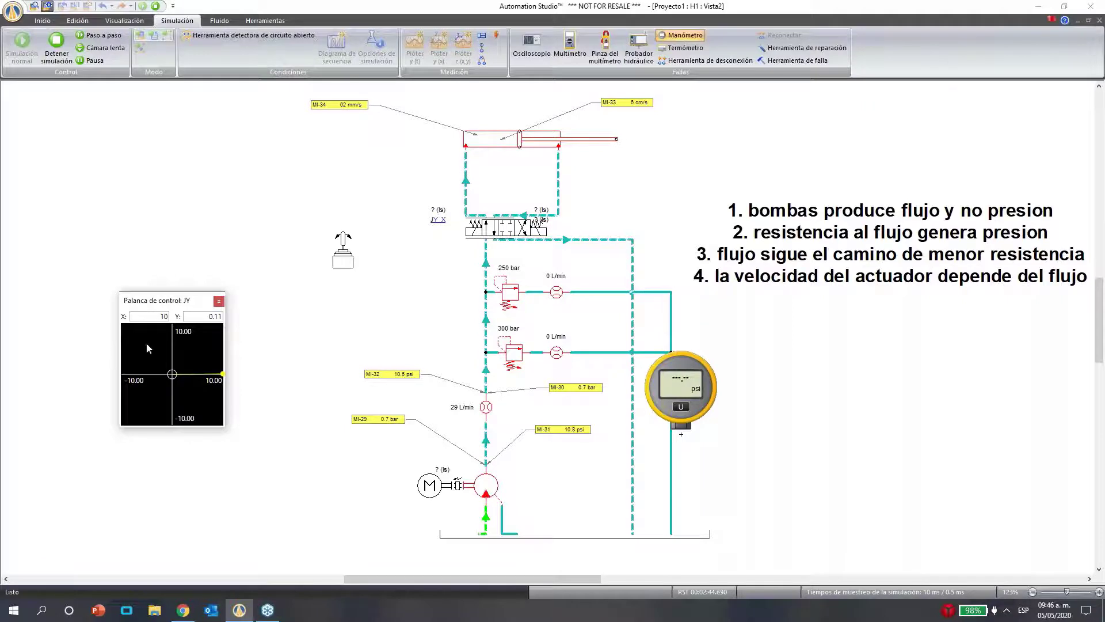
Set the control lever's X signal to -10 to retract the cylinder
double_click(144, 313)
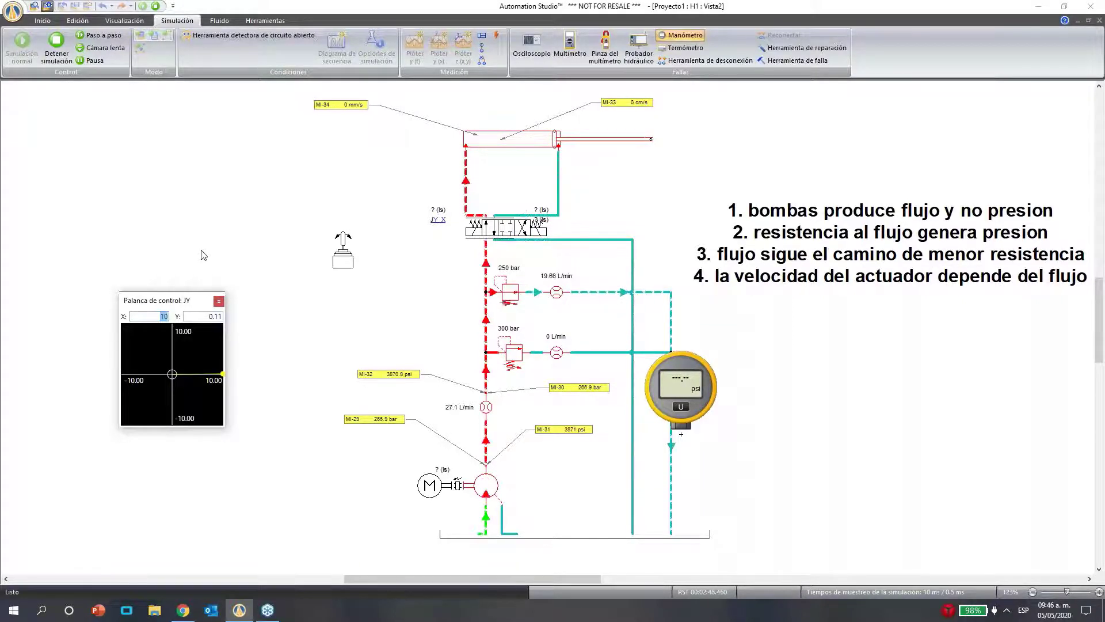
text(-10)
key(Return)
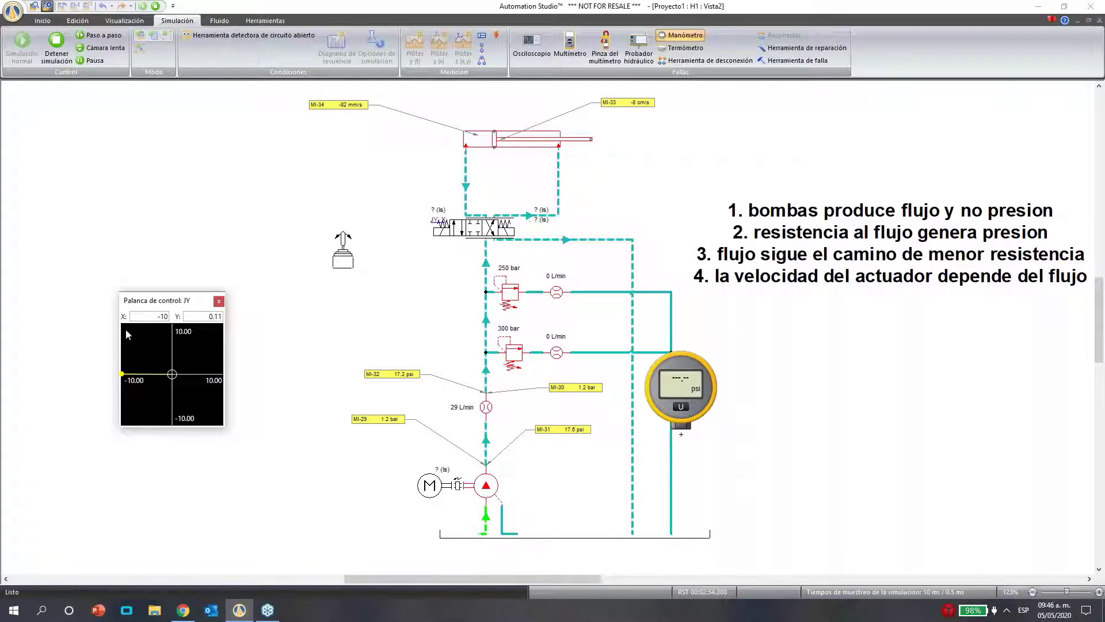
Set the control lever's X signal to 7 to extend the cylinder at a smaller valve opening
double_click(145, 316)
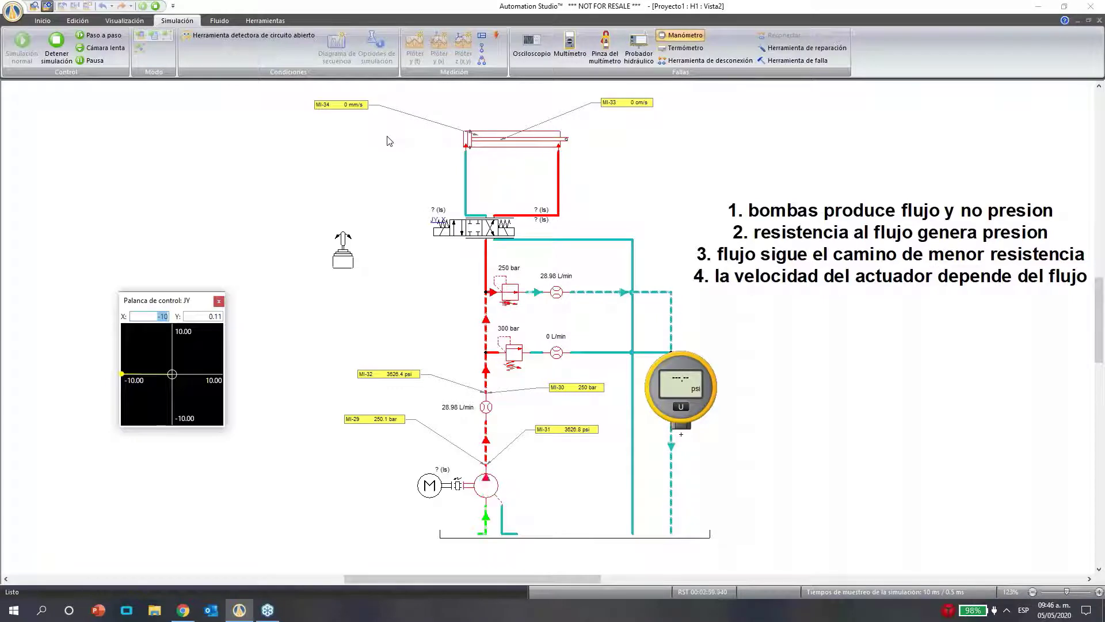
text(7)
key(Return)
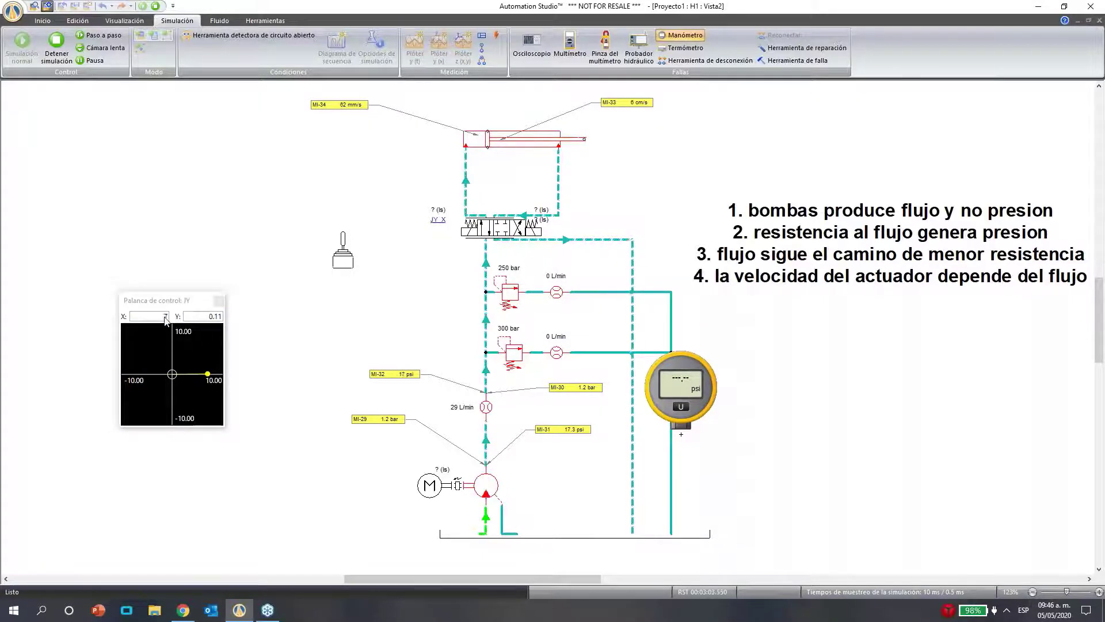
click(180, 354)
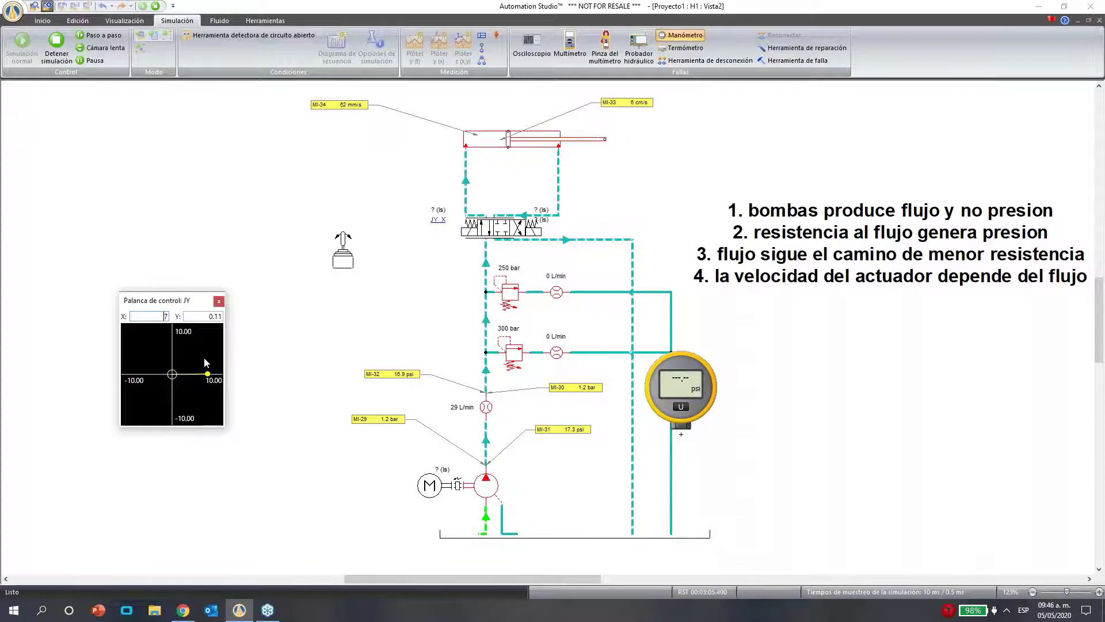
Deflect control lever JY to about X 3.98 to extend the cylinder, and try entering -10 as its X signal
drag(194, 377, 193, 377)
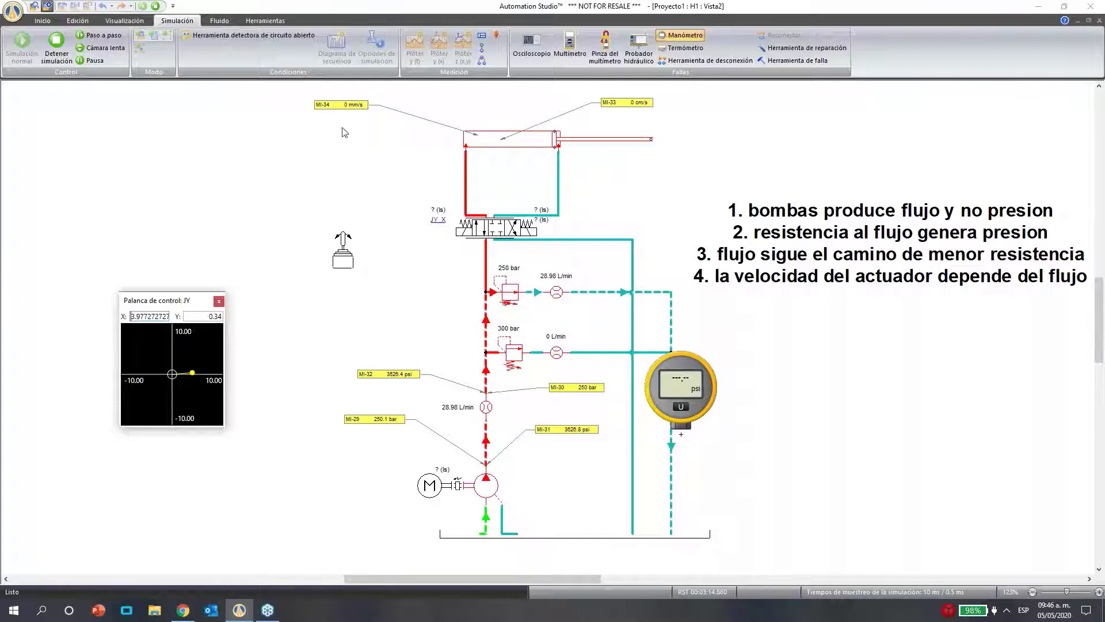
drag(131, 316, 157, 316)
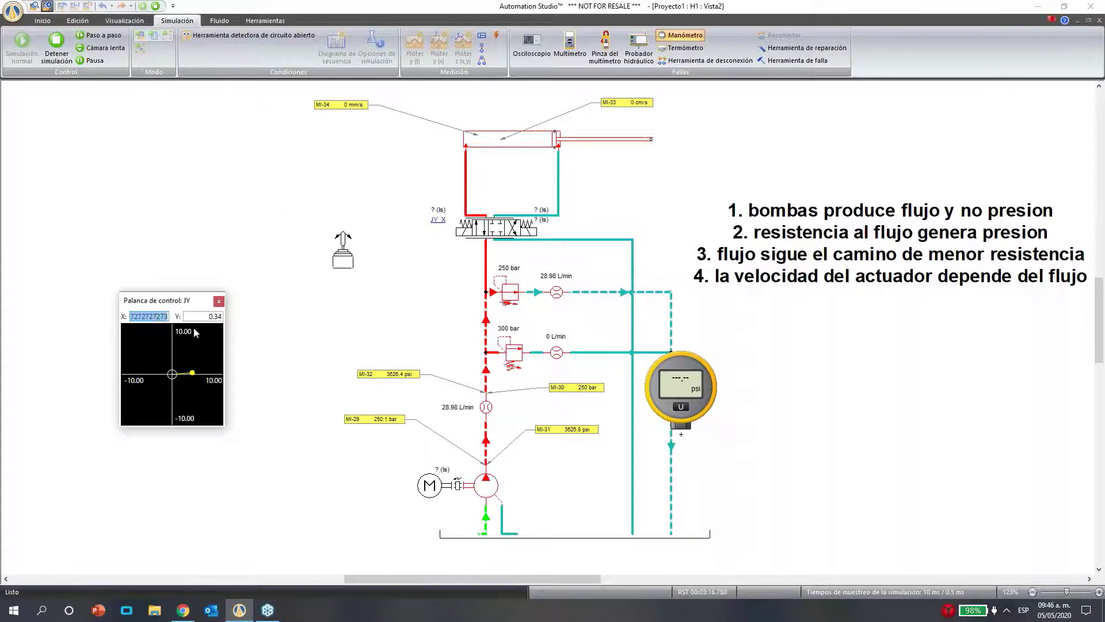
text(-10)
Shift the directional valve directly to its crossed position to retract the cylinder, return it to centre, and stop the simulation
click(519, 228)
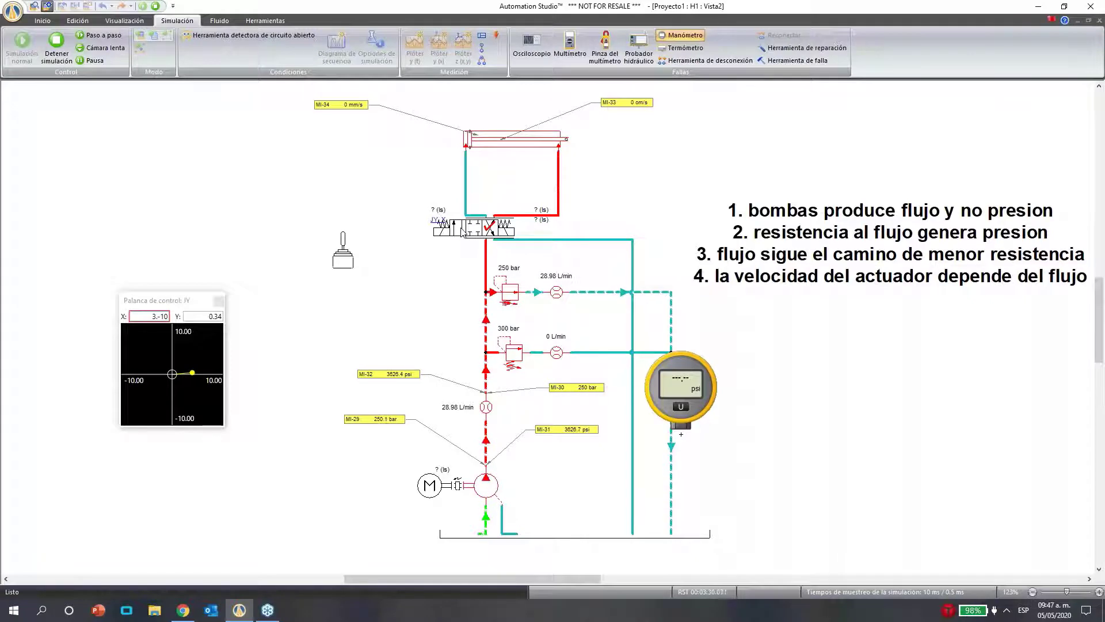
click(484, 230)
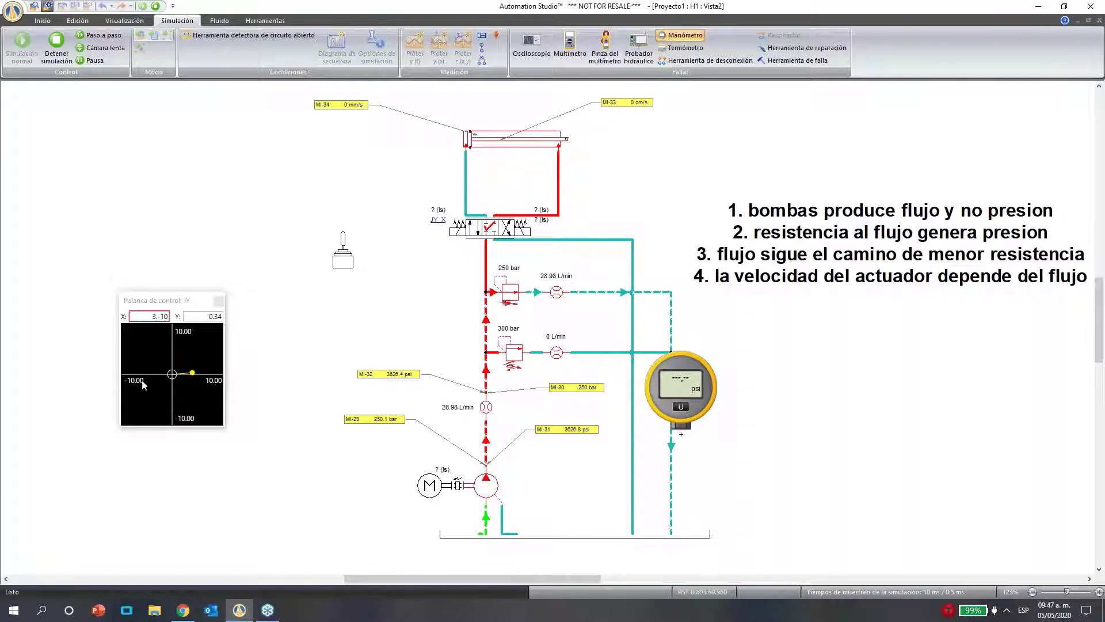
double_click(153, 316)
key(BackSpace)
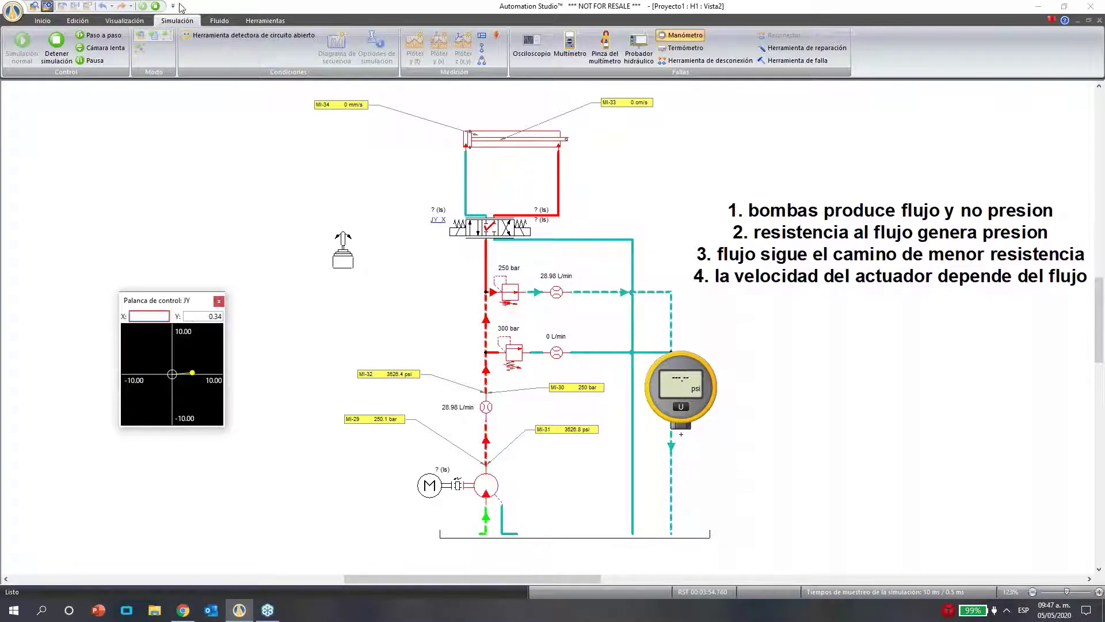
click(155, 6)
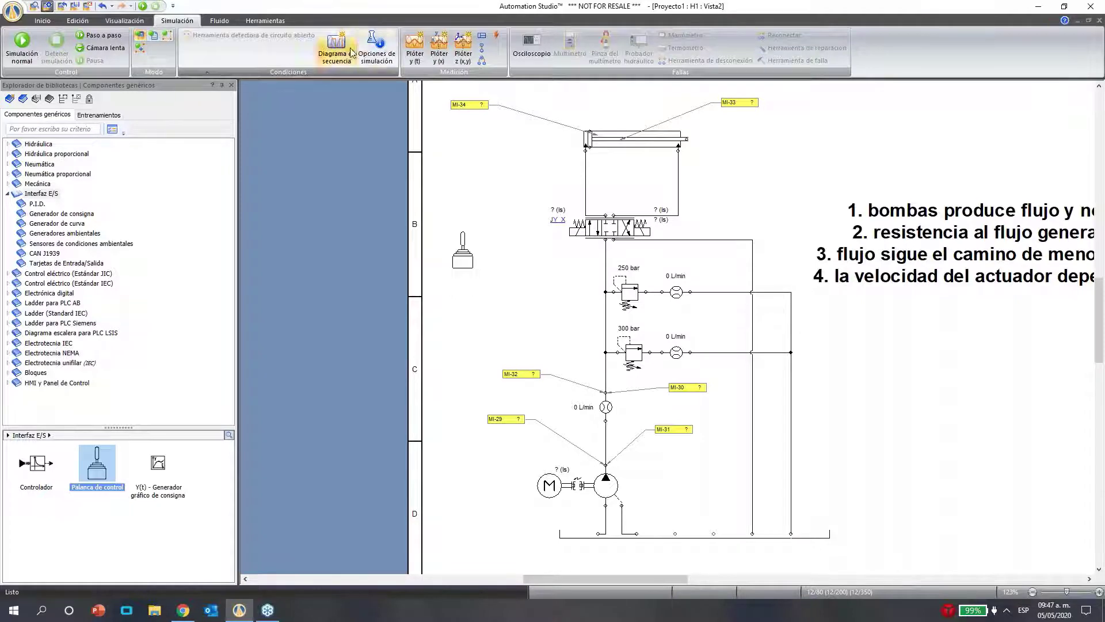
Move the principles text block up and closer to the circuit, level with the cylinder
click(940, 276)
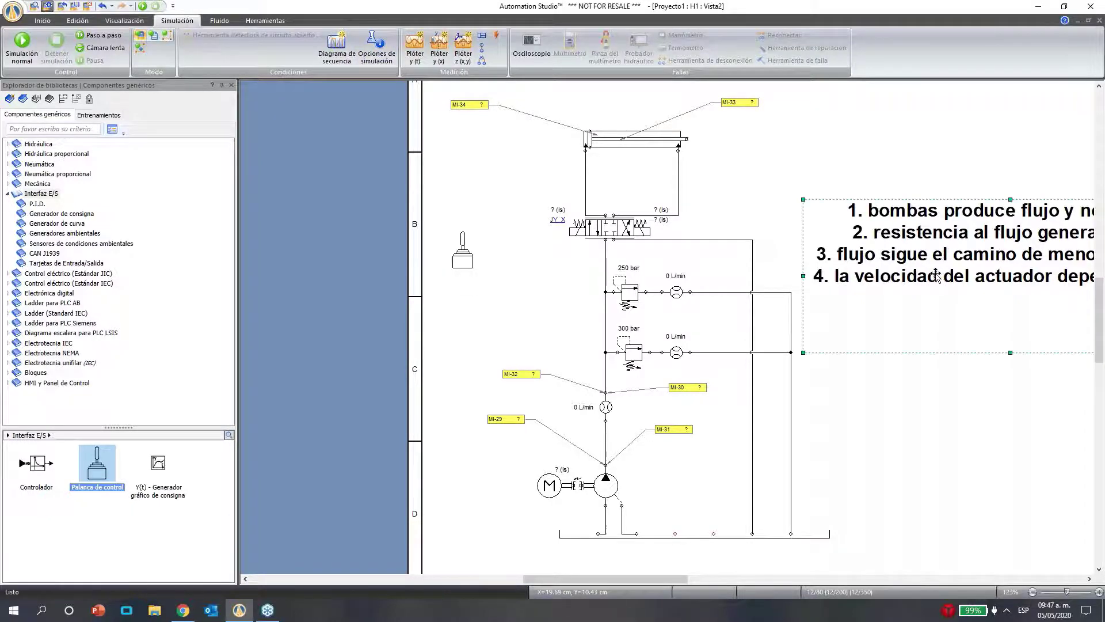
click(977, 276)
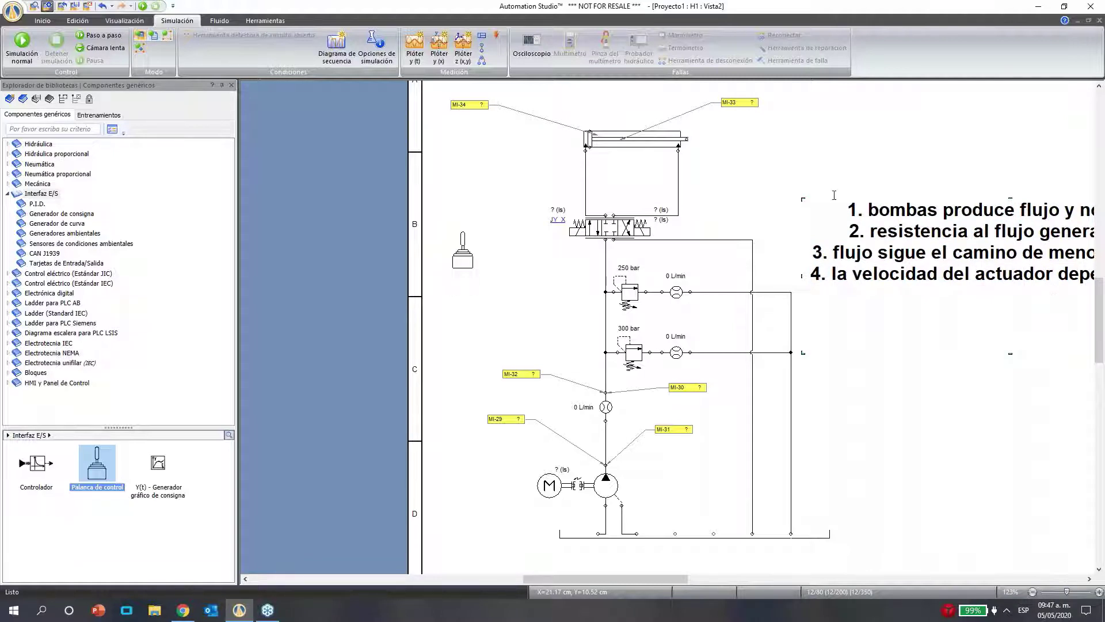
drag(862, 214, 788, 153)
drag(913, 140, 838, 138)
drag(661, 579, 699, 578)
drag(468, 572, 886, 161)
Add the line "5. flujo en las lineas genera calor" to the principles text, and move the text block clear of the circuit
click(810, 208)
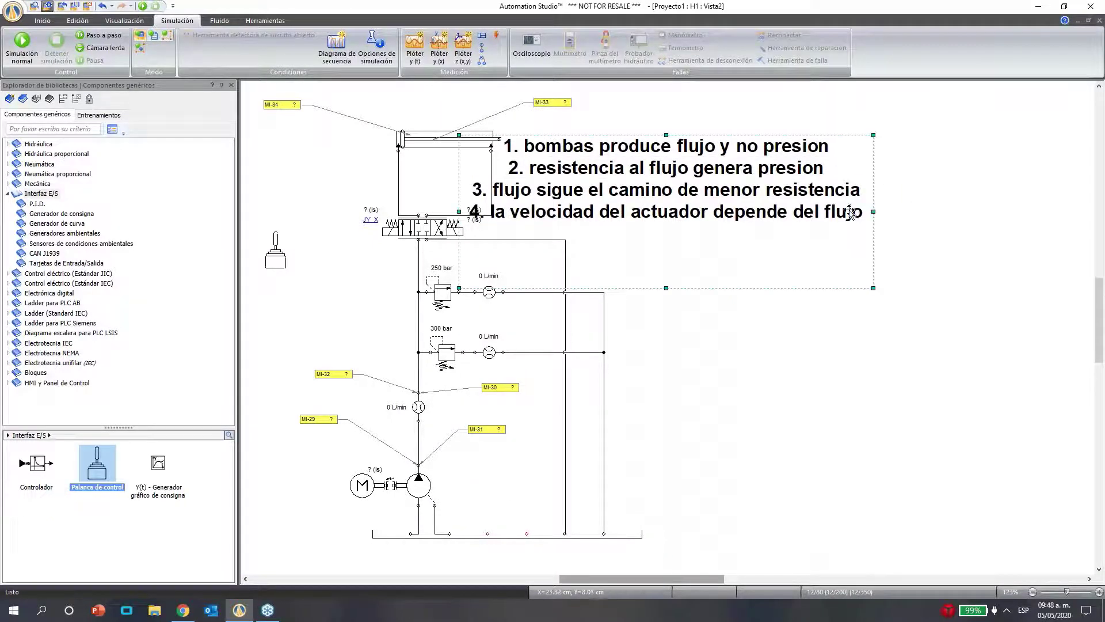
double_click(862, 212)
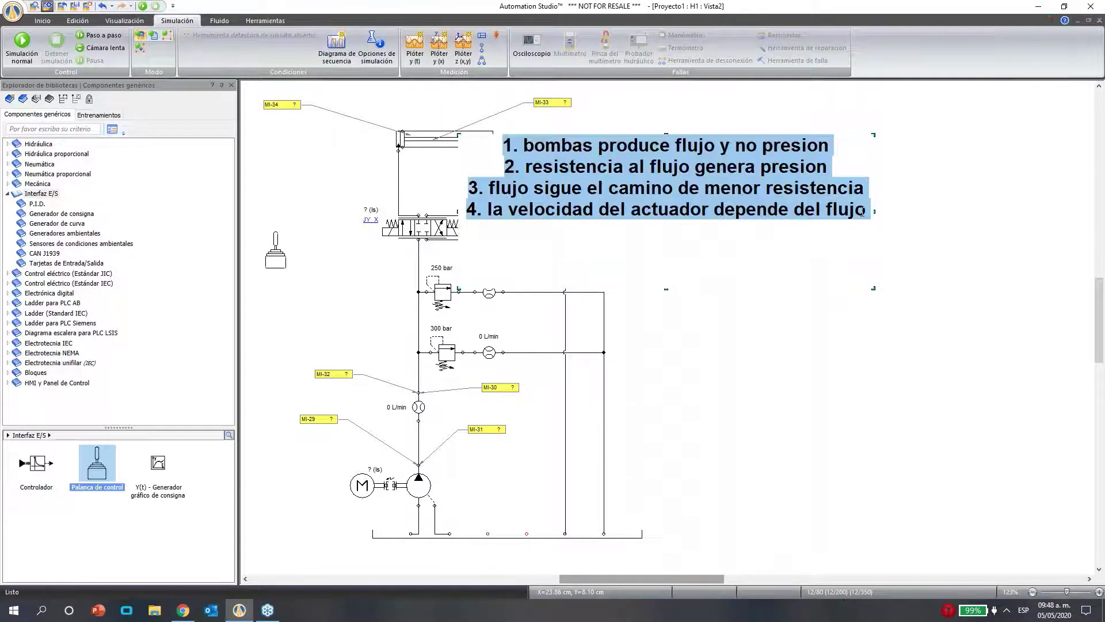
click(868, 212)
key(Return)
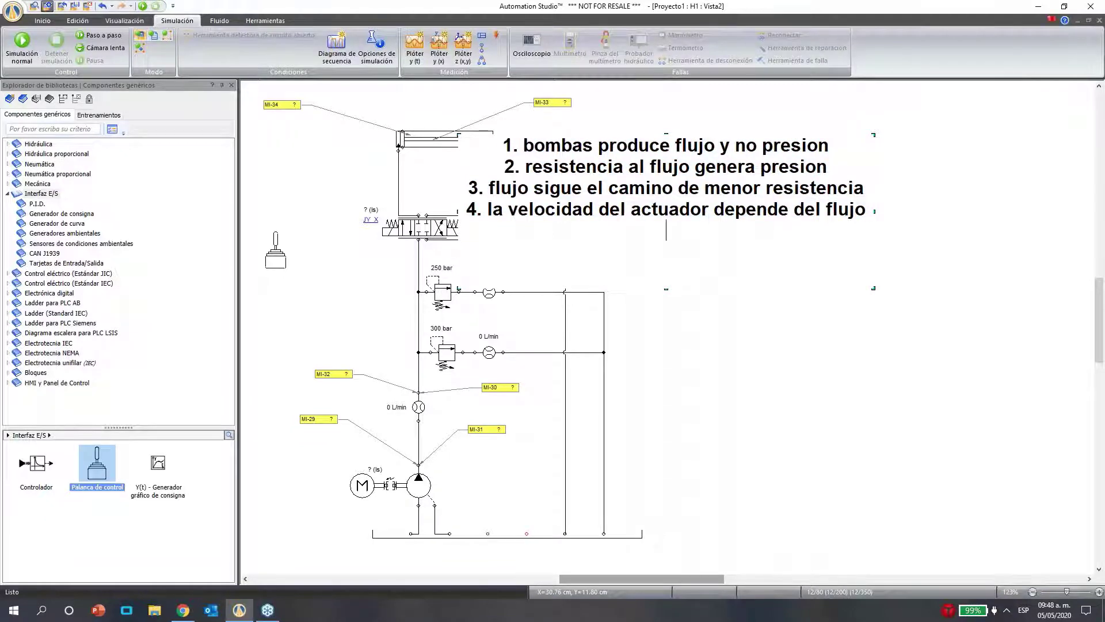
text(5. flujop)
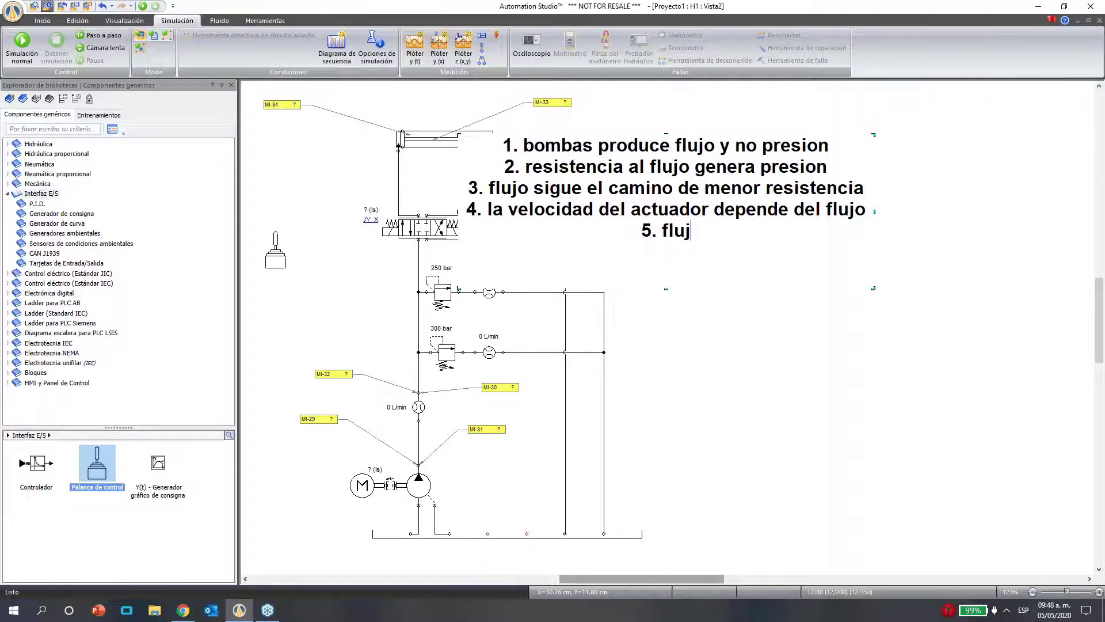
key(BackSpace)
key(BackSpace)
text(en)
key(ctrl+z)
key(BackSpace)
text(e)
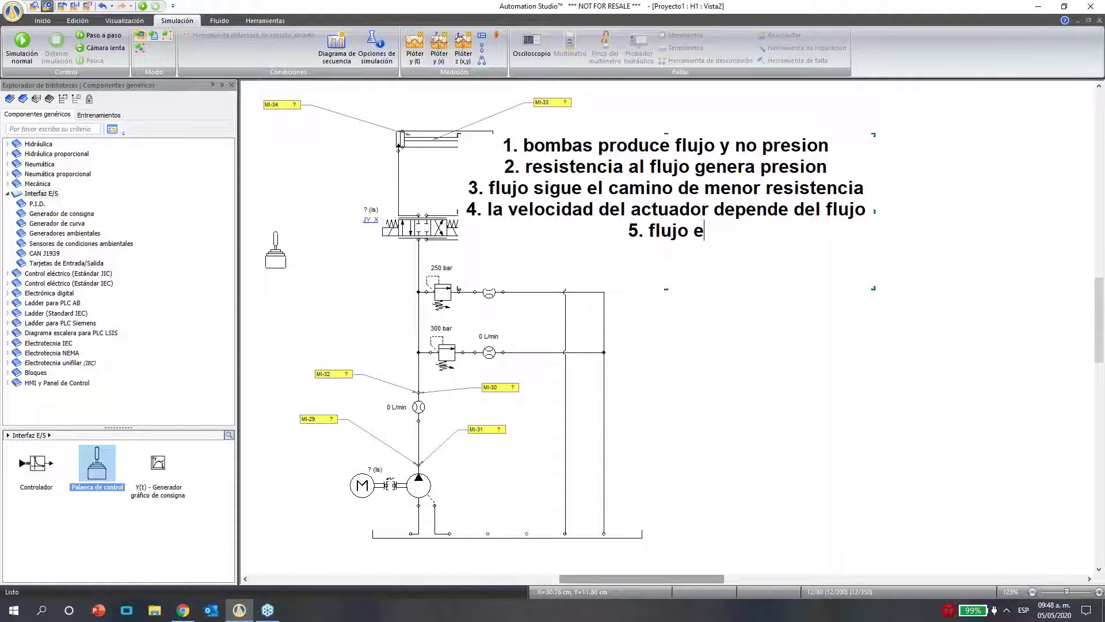
text(n las lineas )
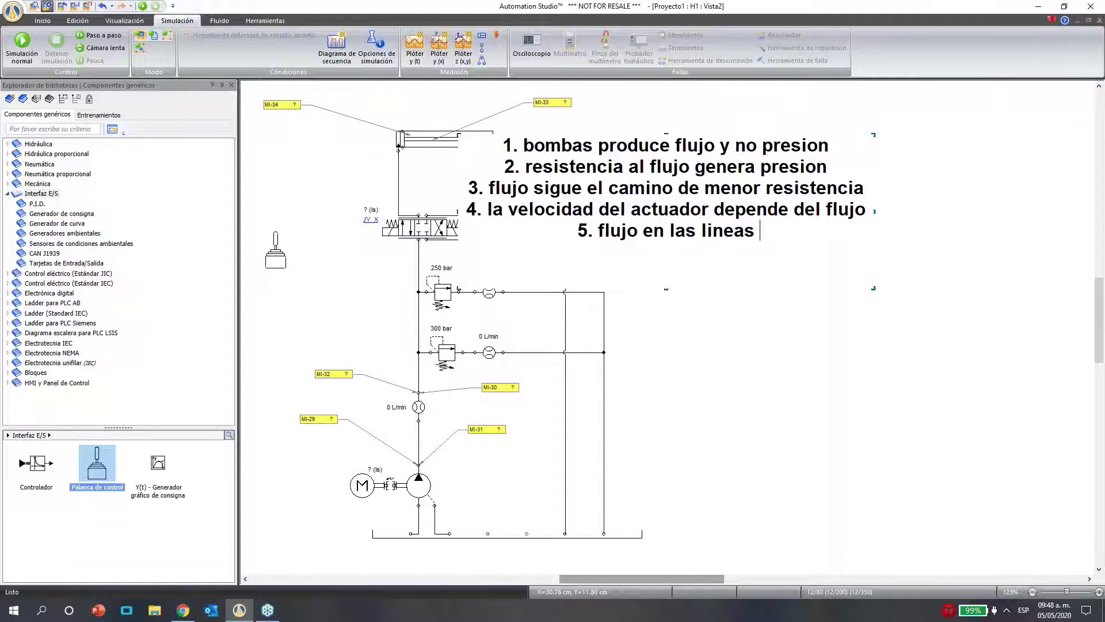
text(genera calor)
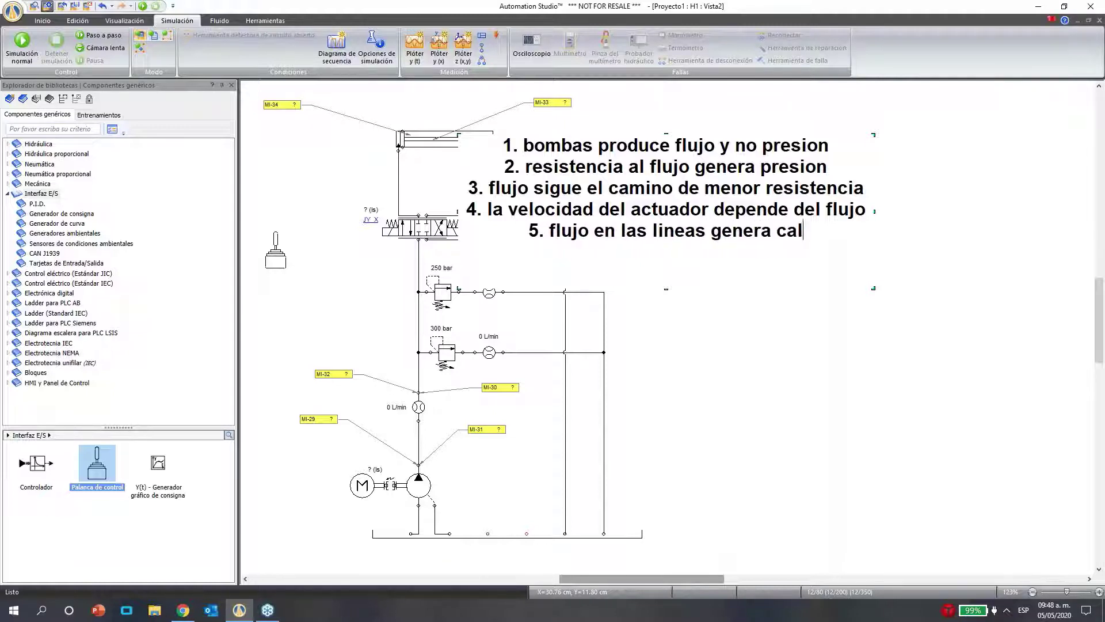
click(940, 360)
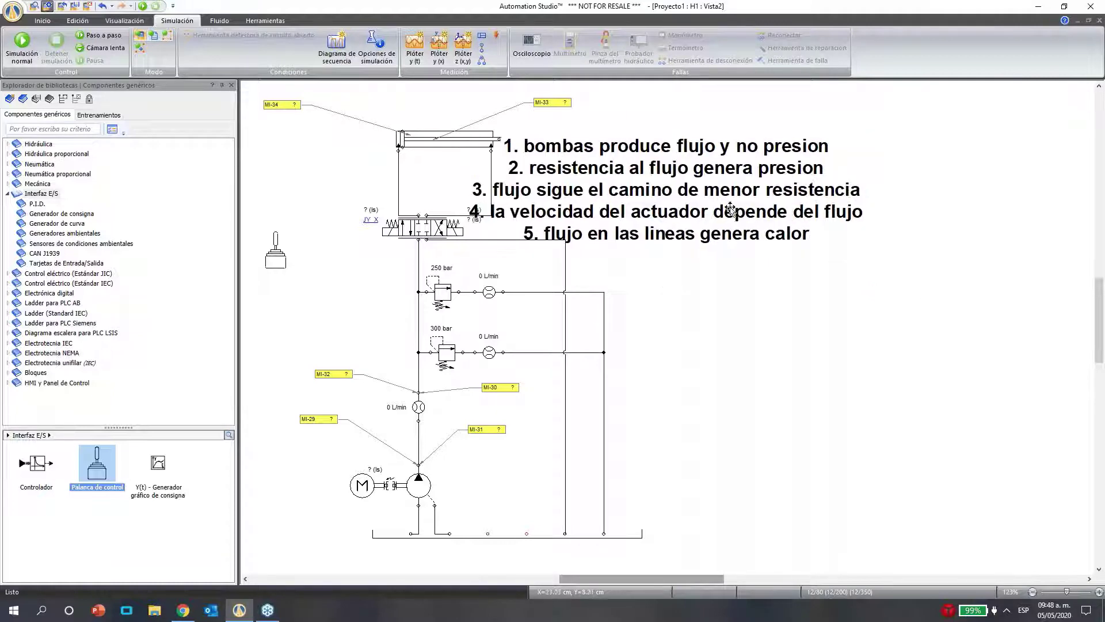
drag(712, 179, 895, 150)
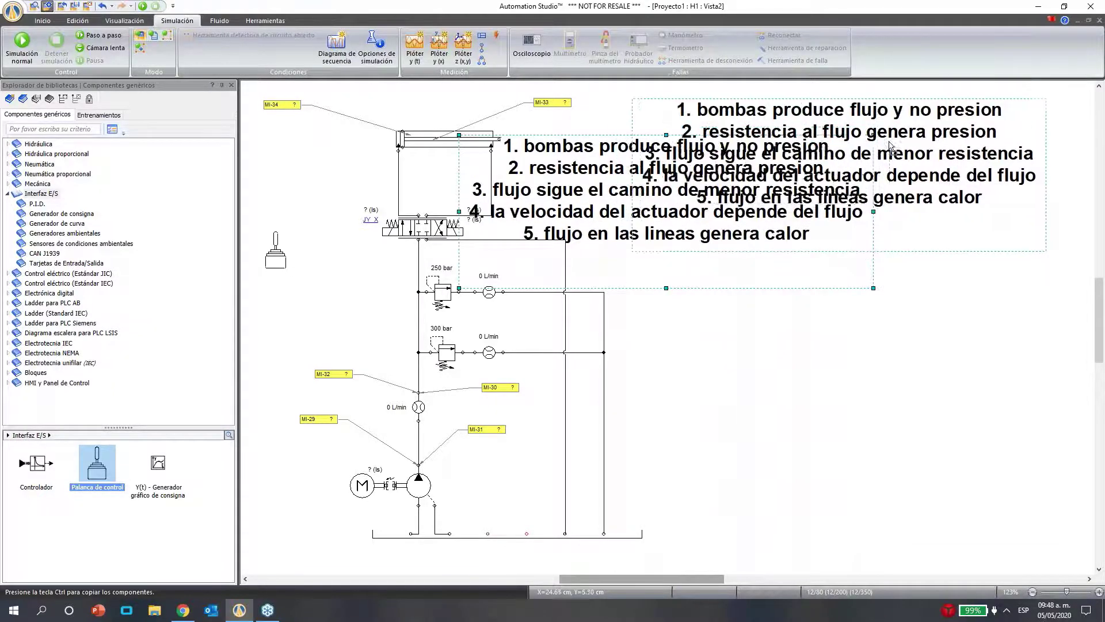
click(592, 192)
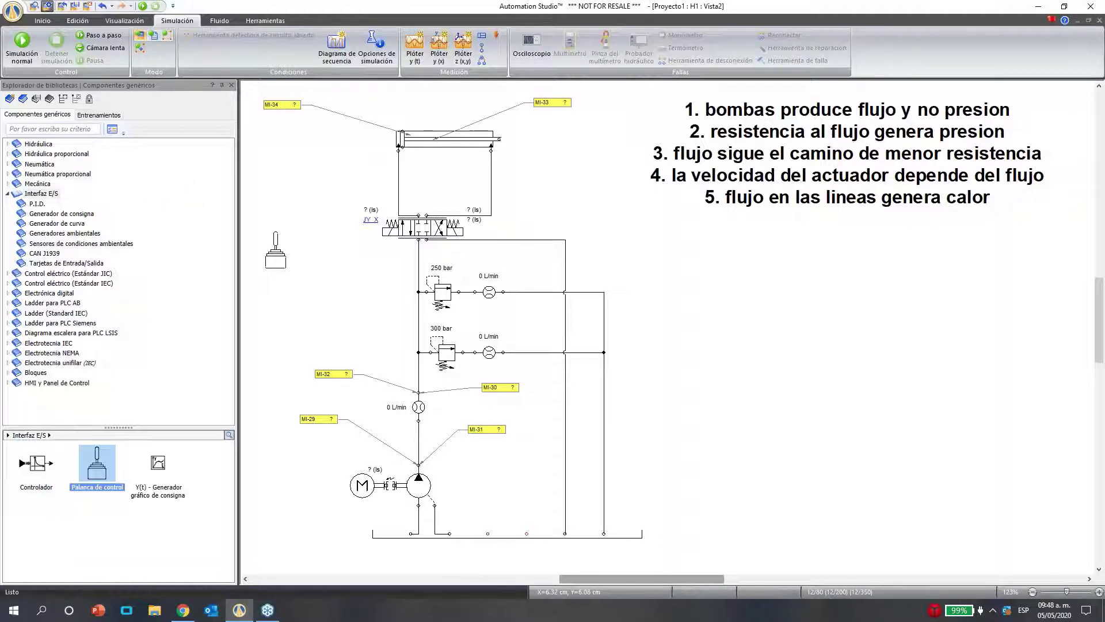
Place an ISO 1219-1-2012 thermometer from the hydraulic measuring instruments on a free port of the tank
click(10, 194)
click(8, 148)
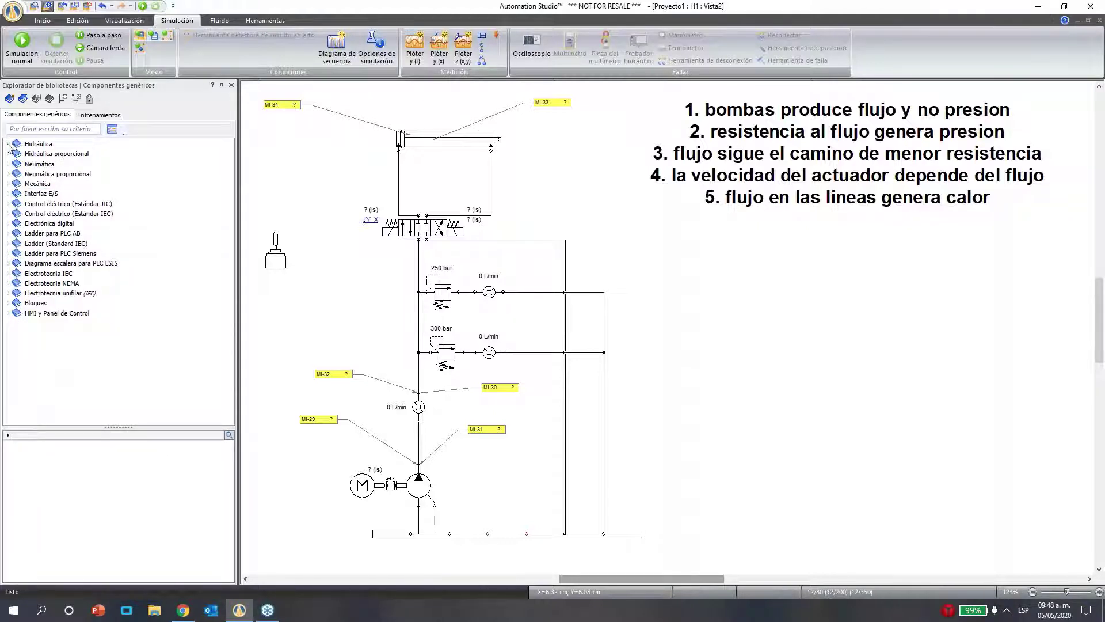
double_click(29, 154)
double_click(28, 154)
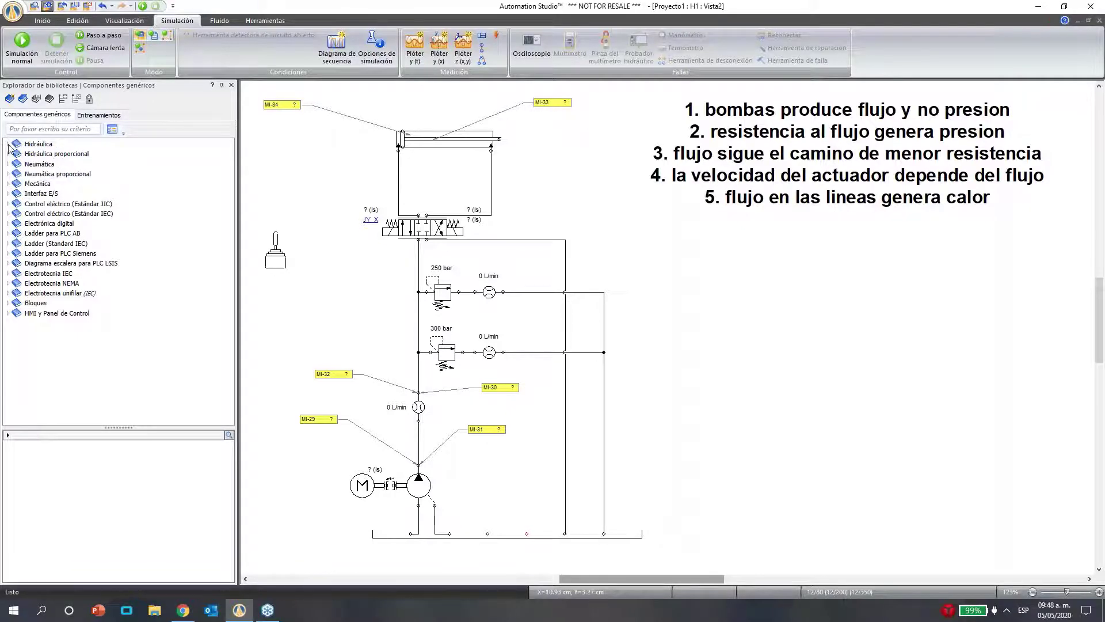
click(8, 145)
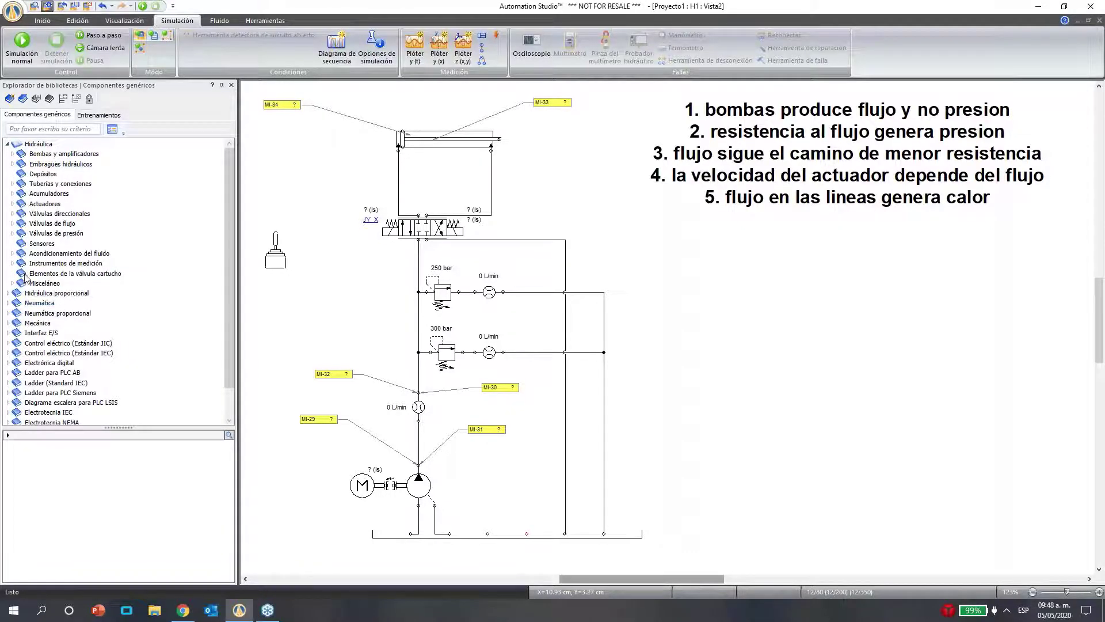
double_click(66, 263)
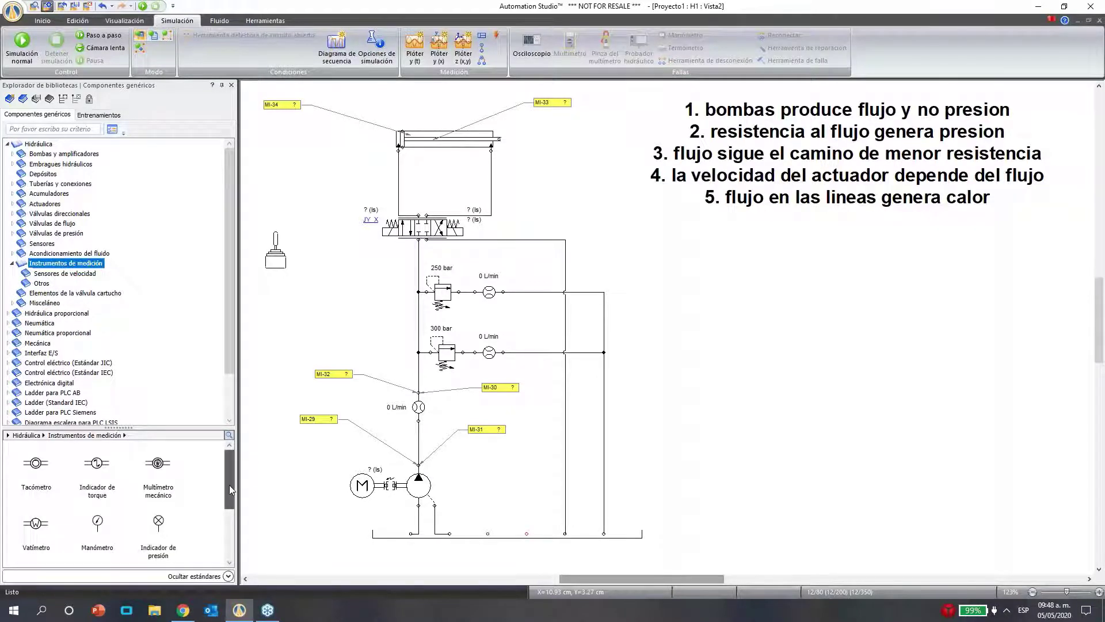
scroll(229, 485, down, 3)
click(98, 534)
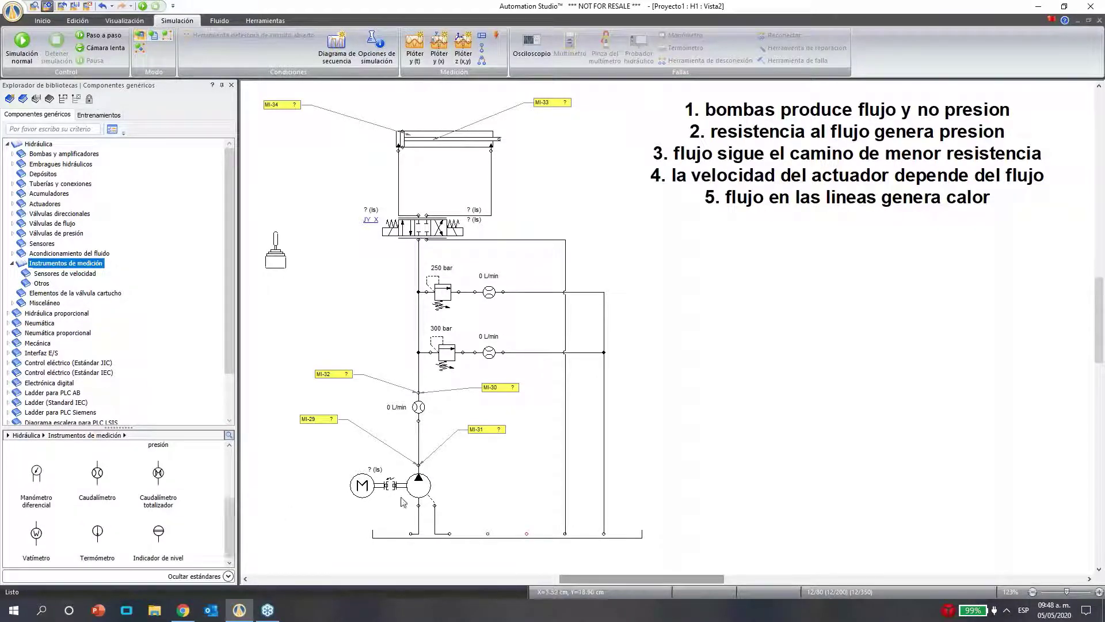
drag(99, 541, 358, 513)
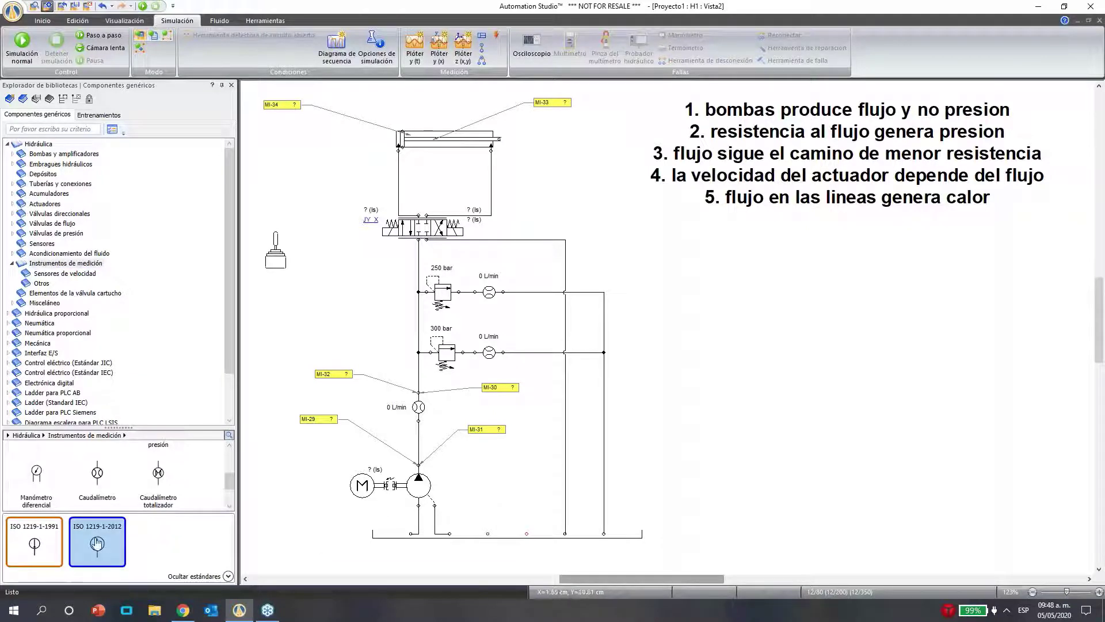
drag(95, 544, 489, 517)
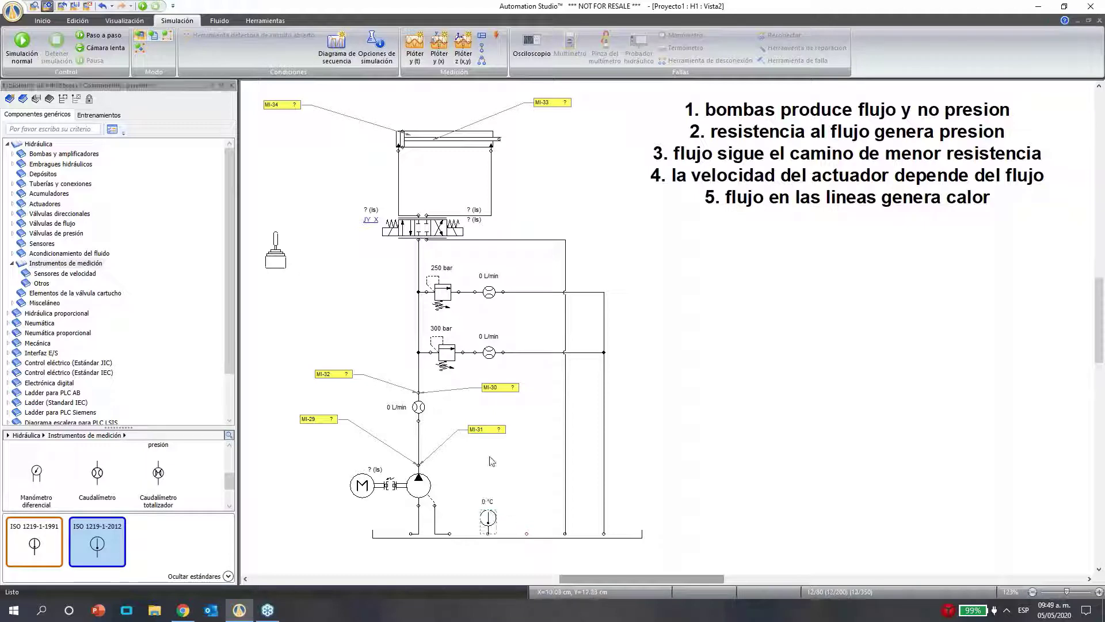
Enable thermal evolution (Evolución térmica) for fluid simulation in the project properties
click(16, 15)
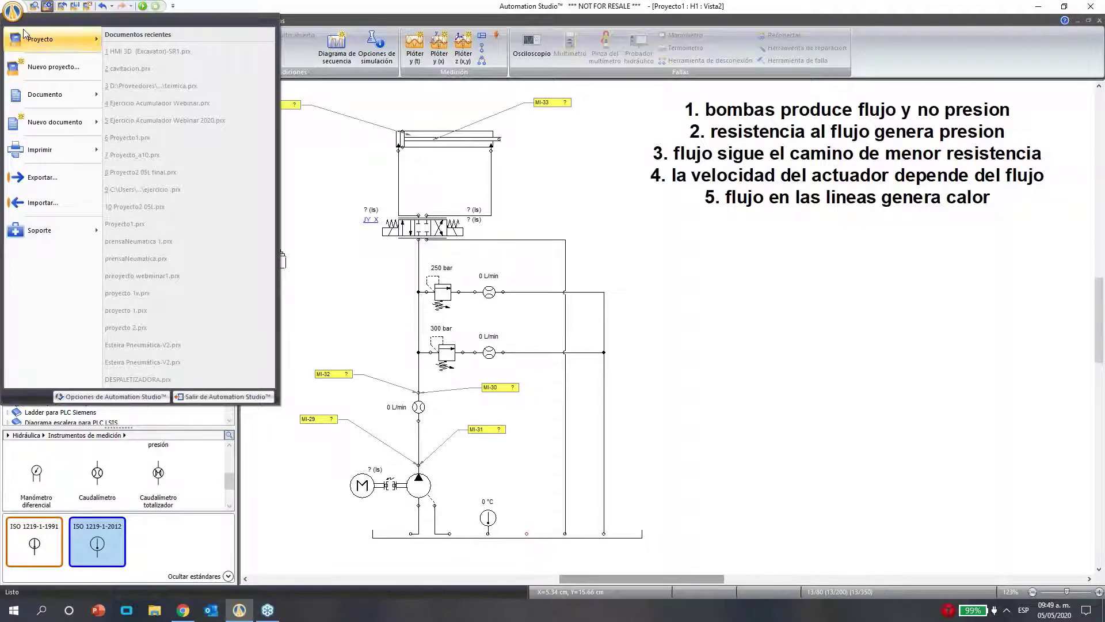
mouse_move(40, 39)
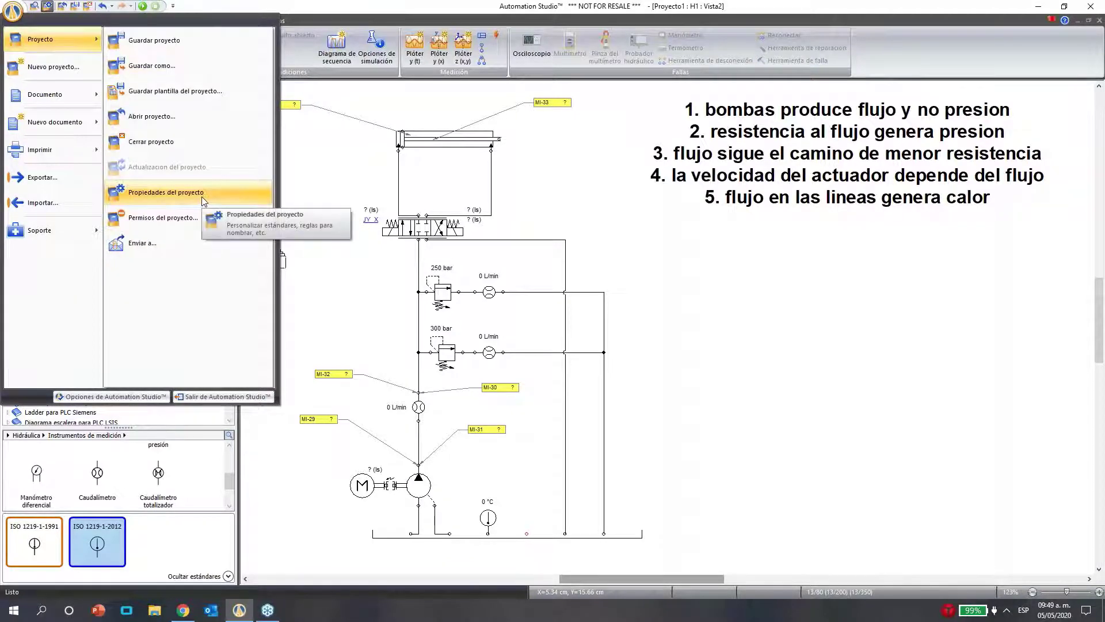
click(201, 196)
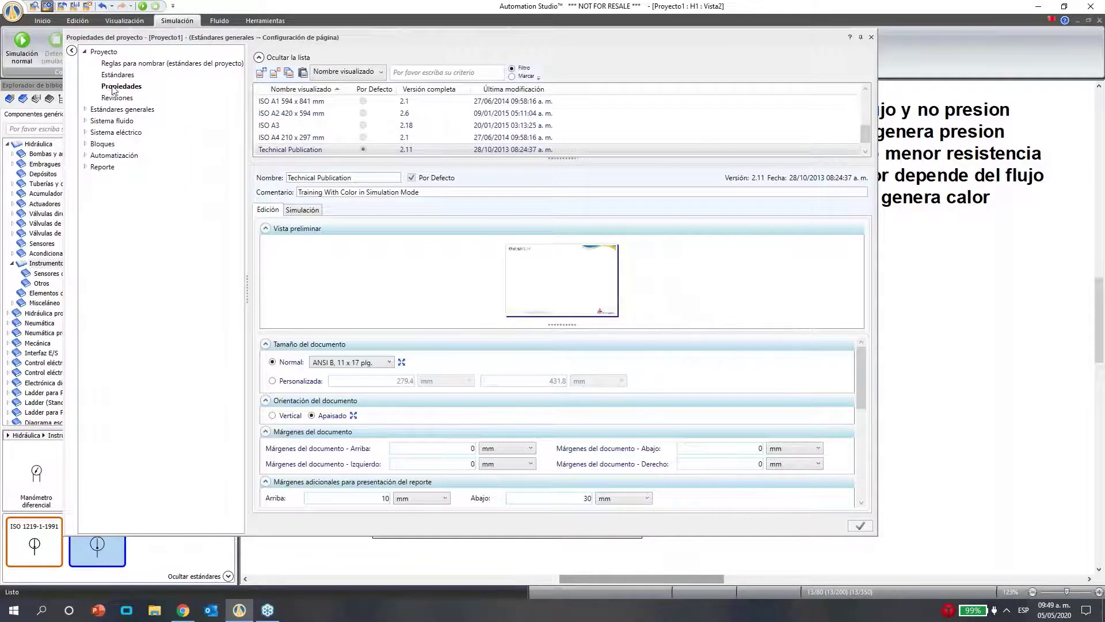
click(115, 85)
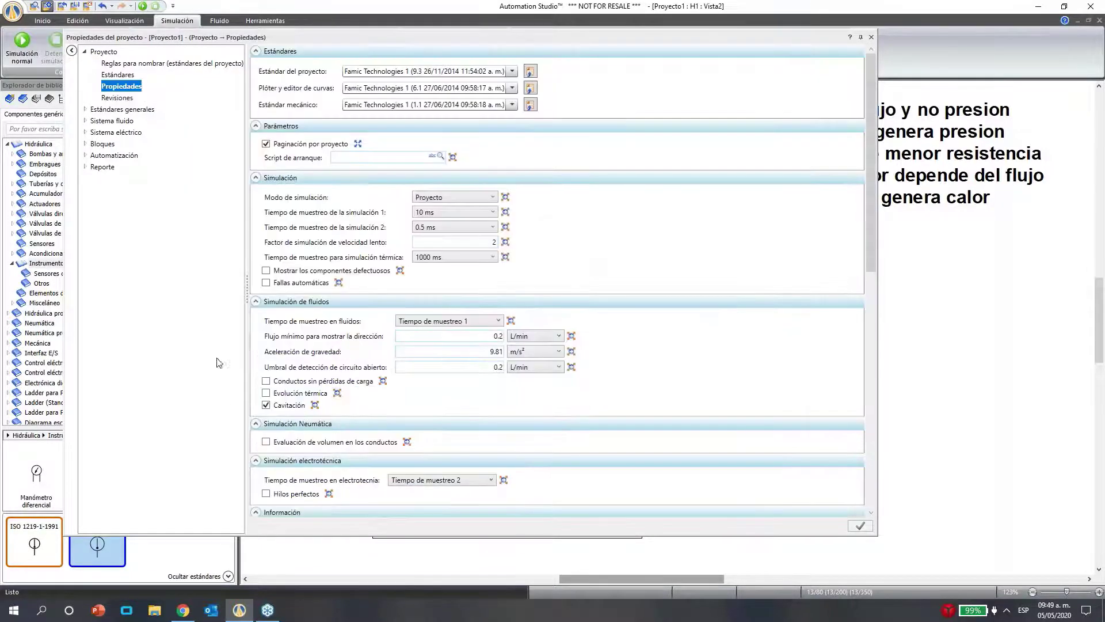
click(266, 393)
click(862, 526)
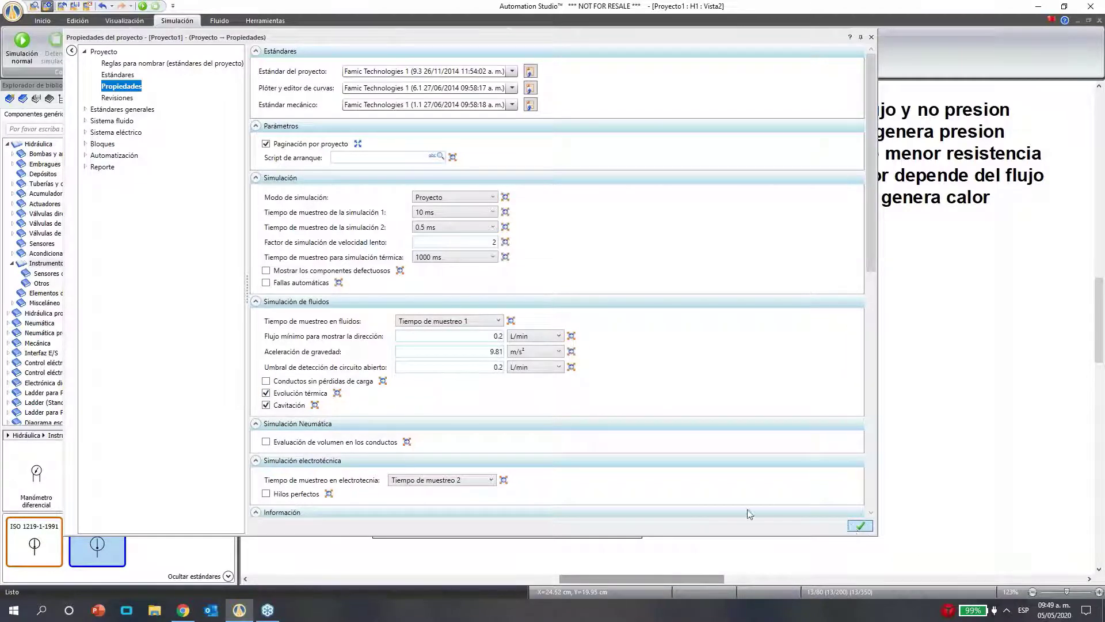
click(871, 37)
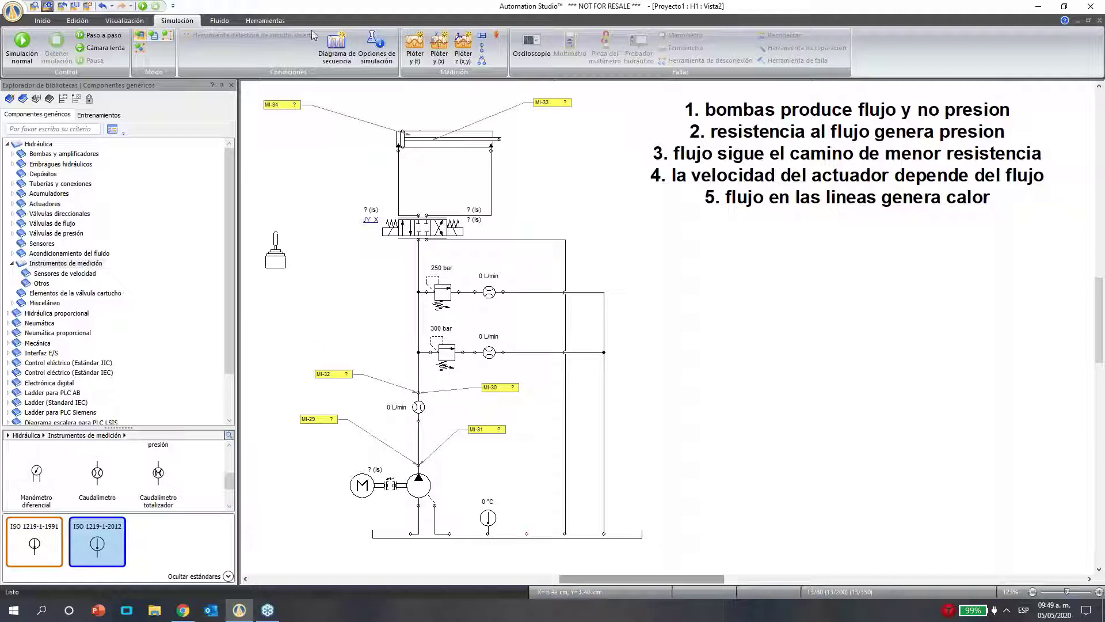
Make Tellus Premium-46 the default hydraulic fluid in the fluids and conduits manager
click(219, 22)
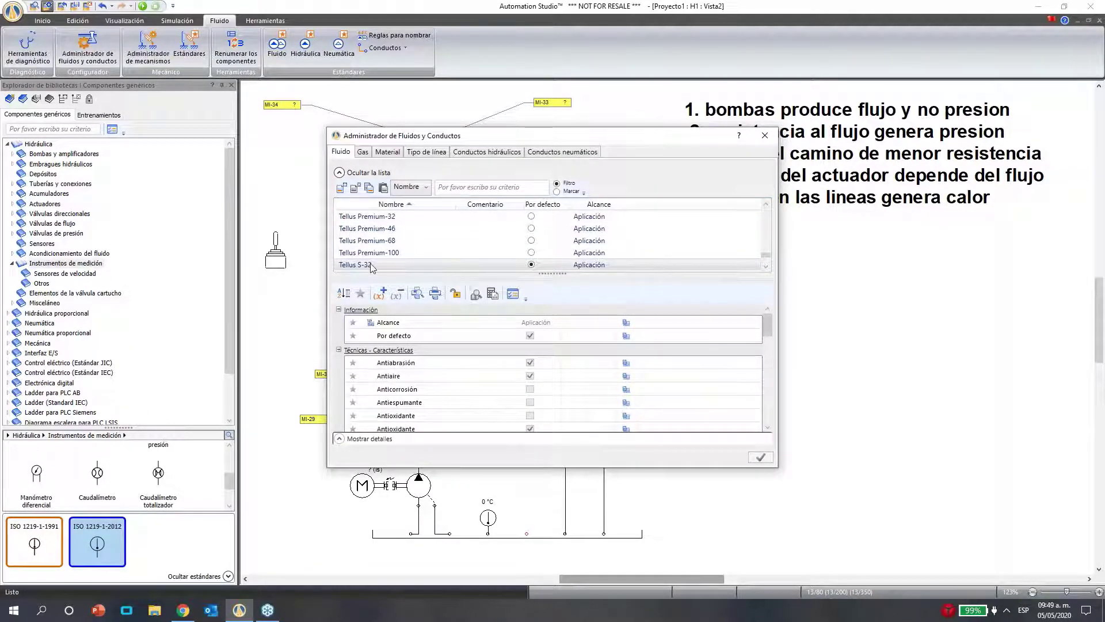
click(399, 232)
click(531, 228)
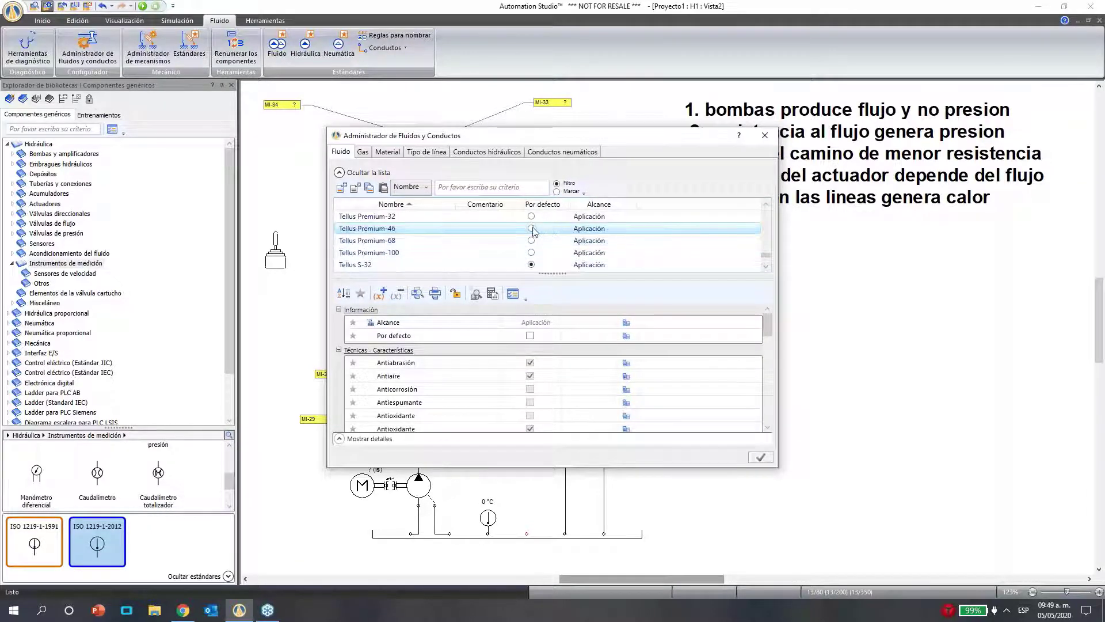
click(759, 459)
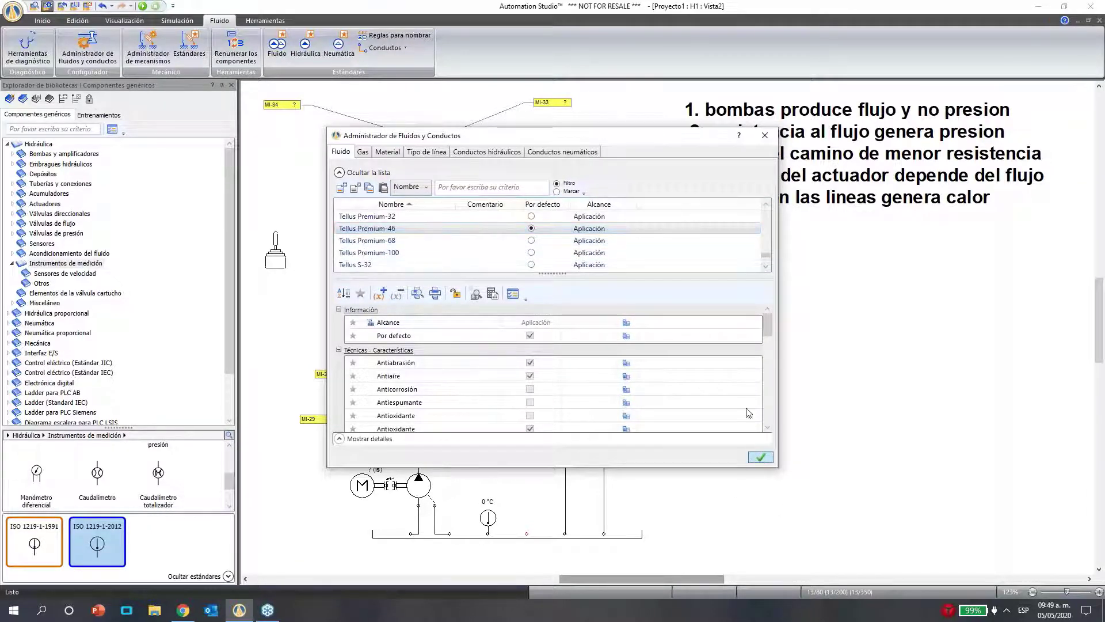
click(764, 135)
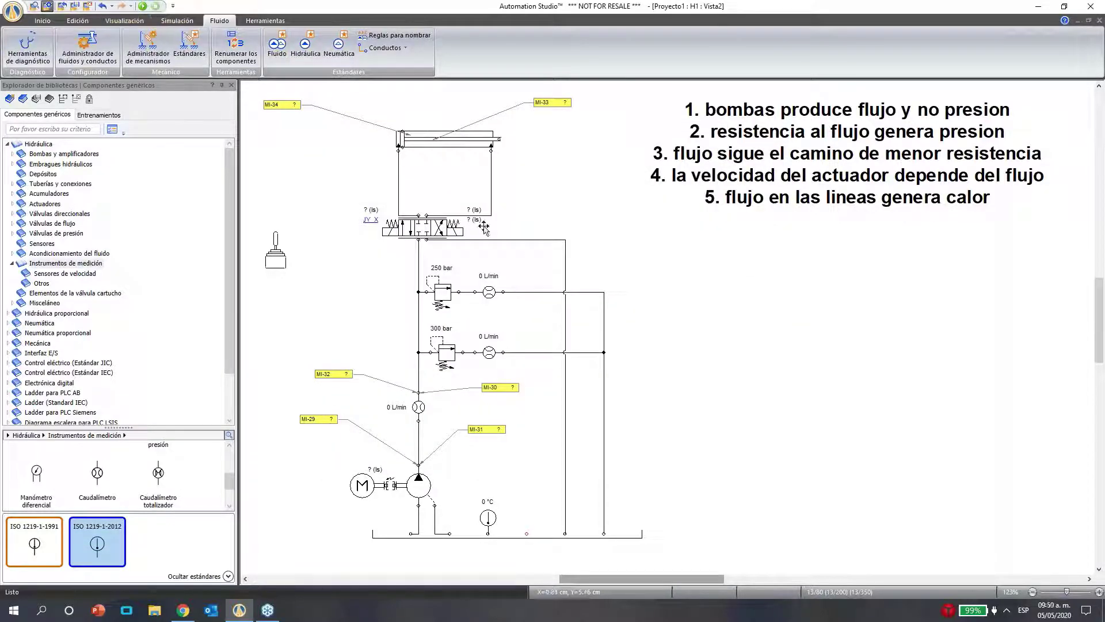
Start the simulation and bring up the virtual thermometer (Termómetro) for measuring temperature in the circuit
click(143, 7)
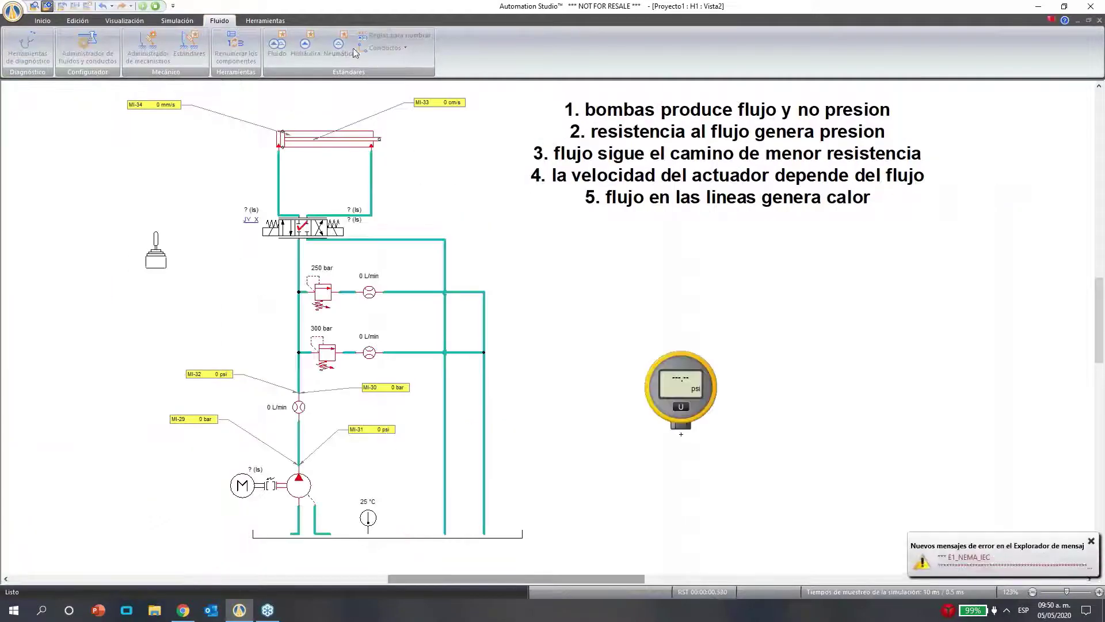
click(172, 22)
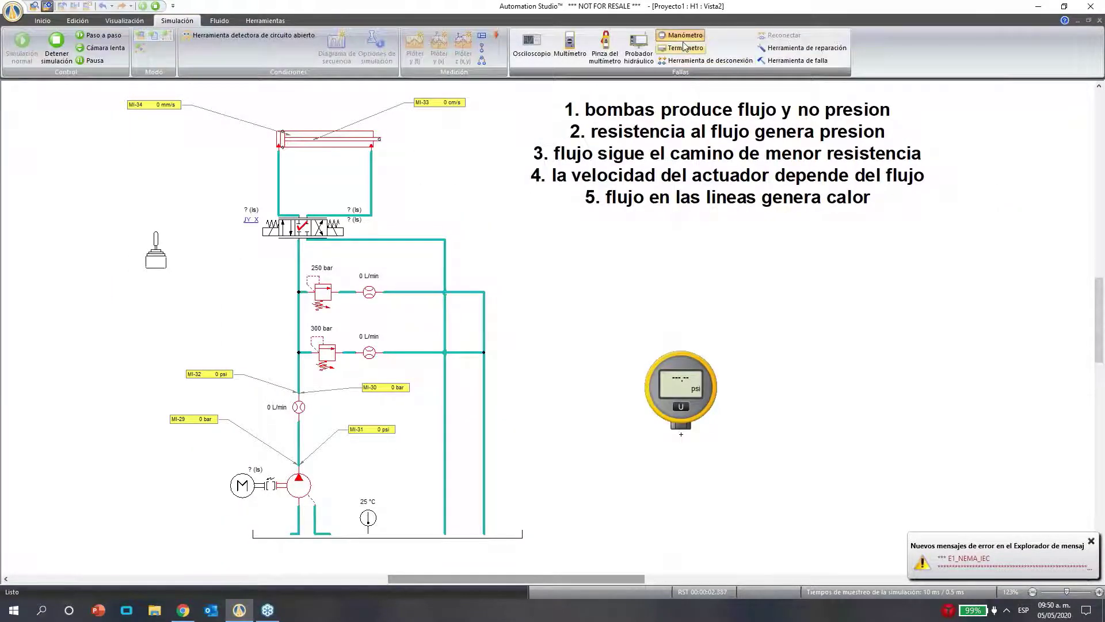
click(684, 50)
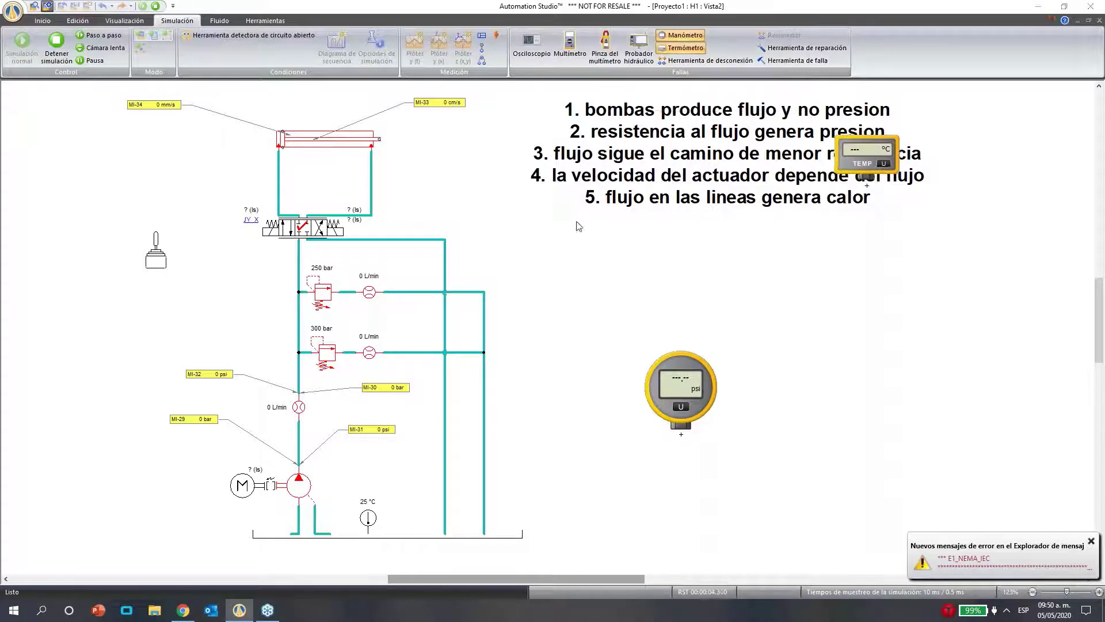
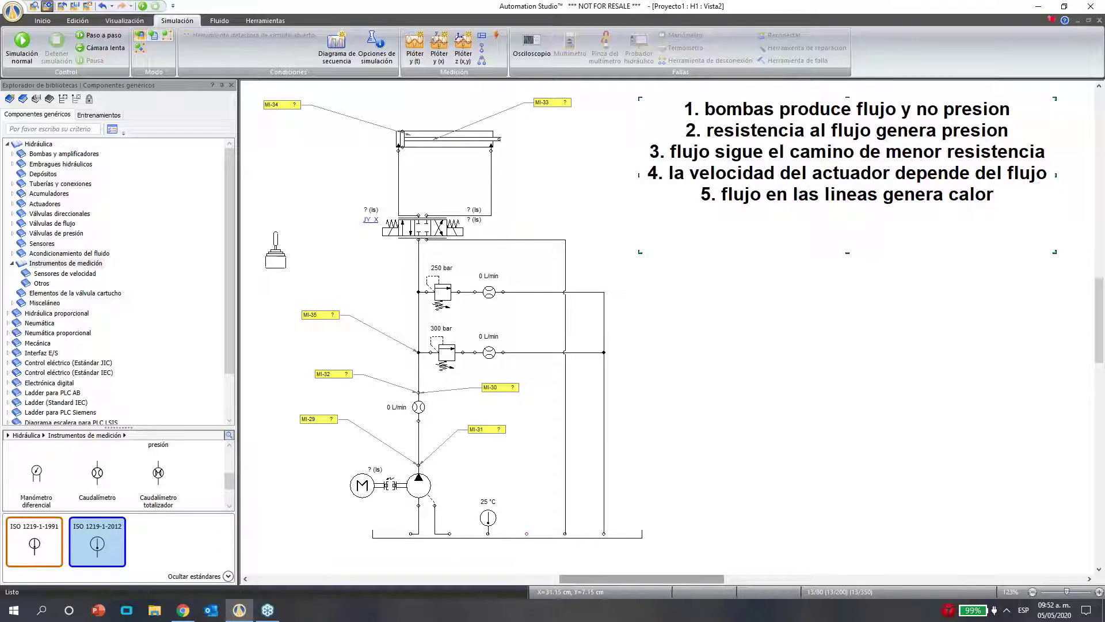
Add the line "6. cavitacion" to the end of the principles text
text(6)
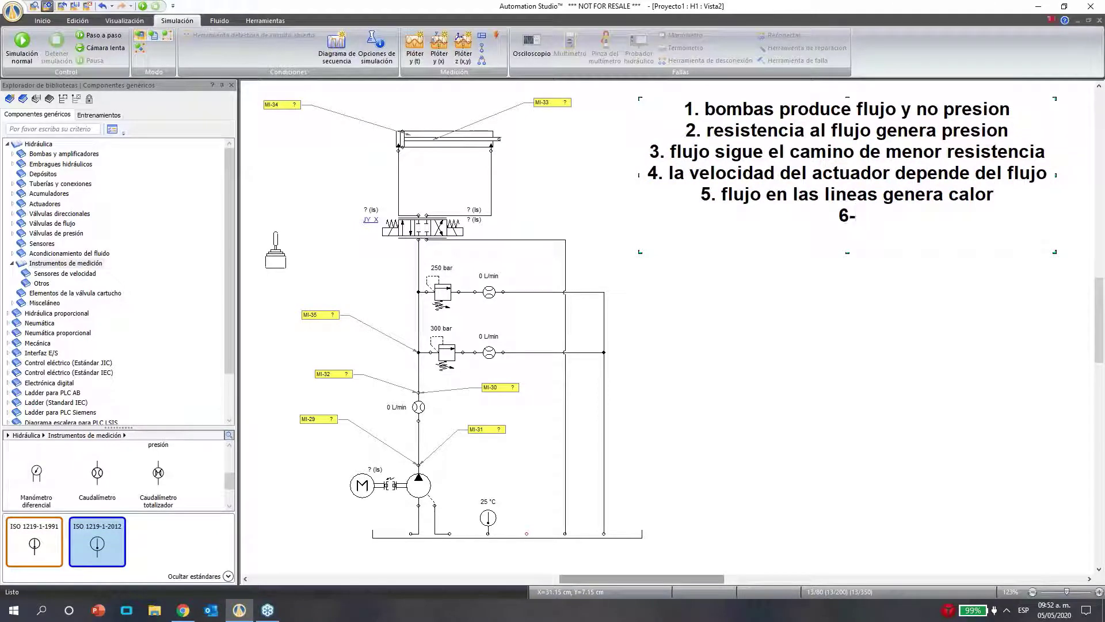
text(. cavitacion)
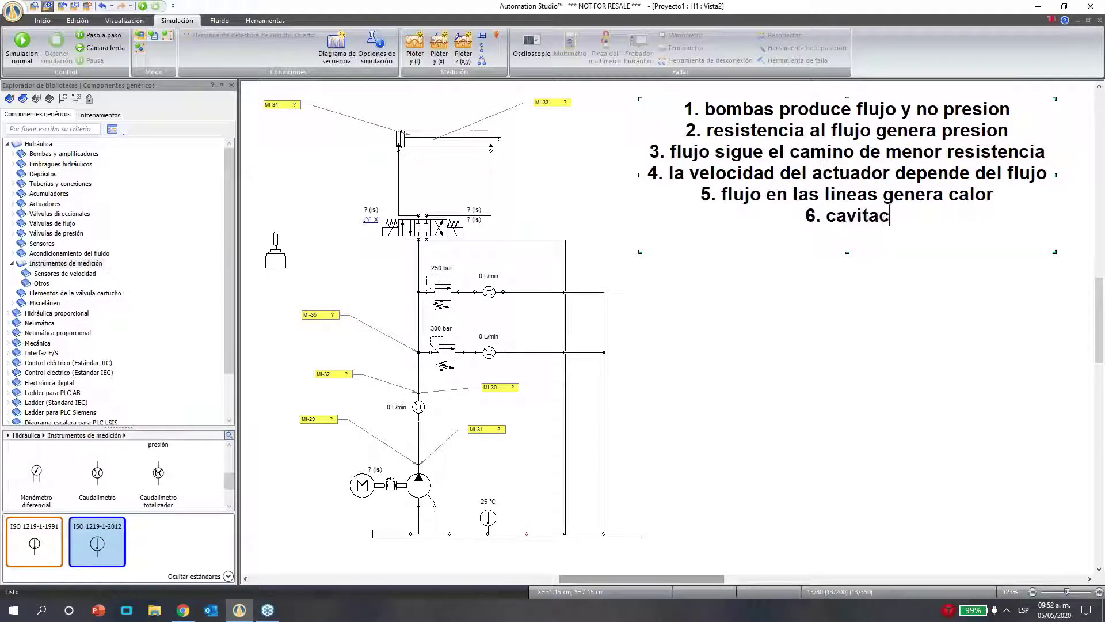
click(883, 385)
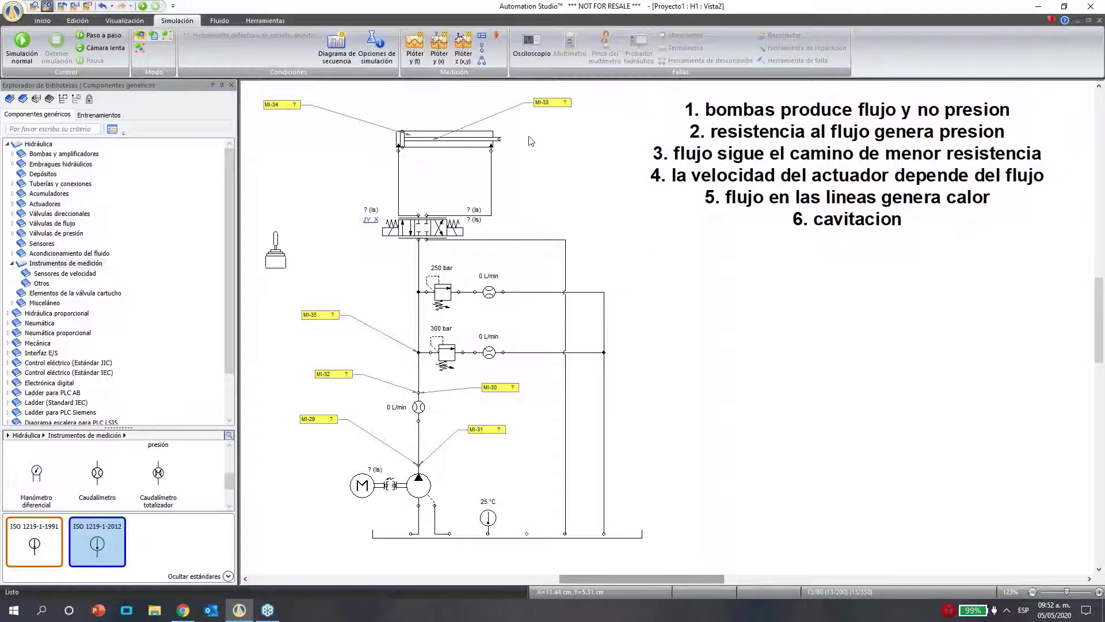
Set the double-acting cylinder's inclination (Inclinación) to -90 deg and display that value on the diagram
click(487, 144)
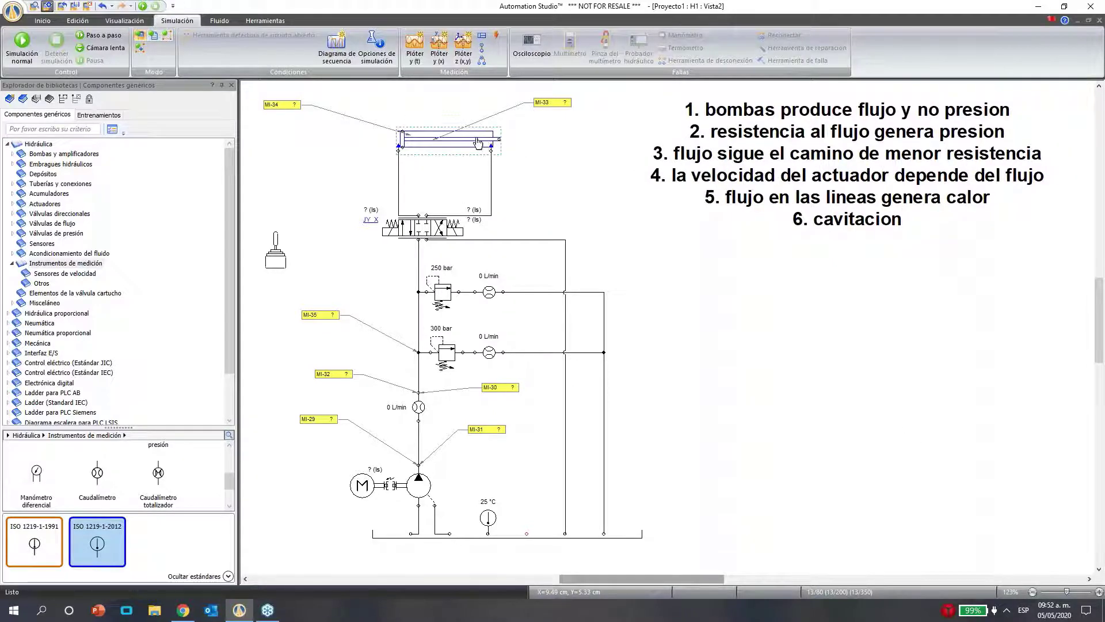
double_click(478, 144)
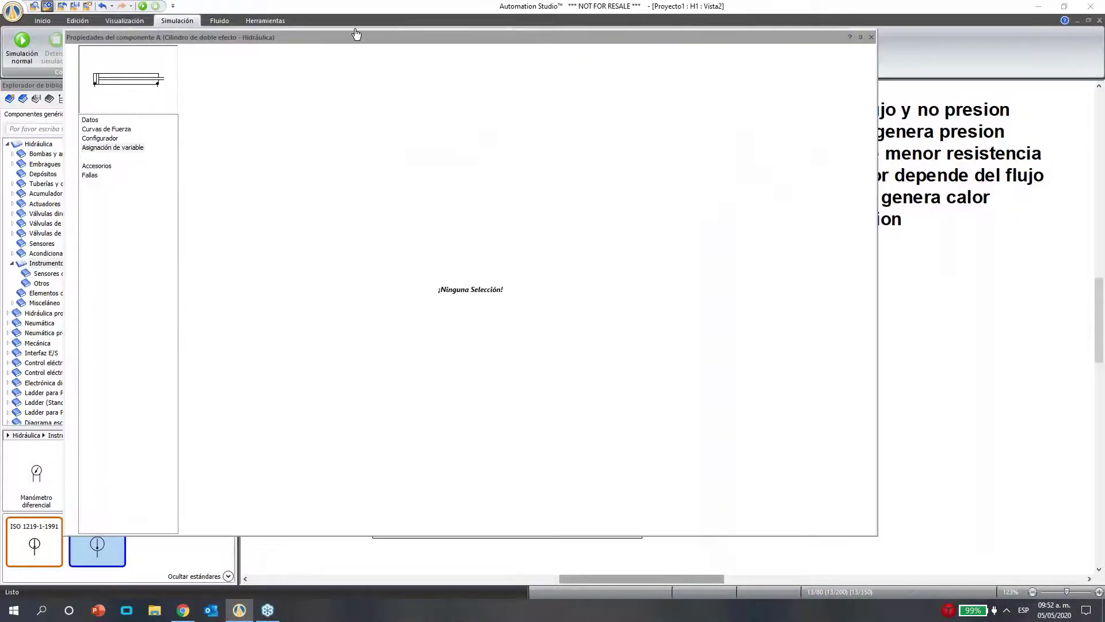
click(88, 120)
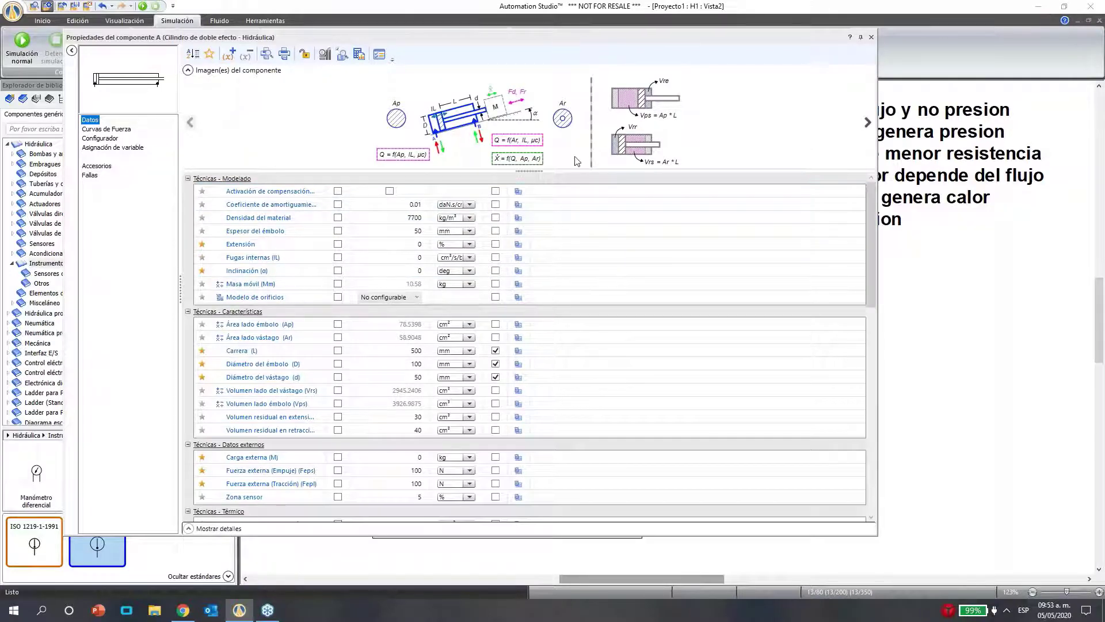
drag(575, 37, 564, 15)
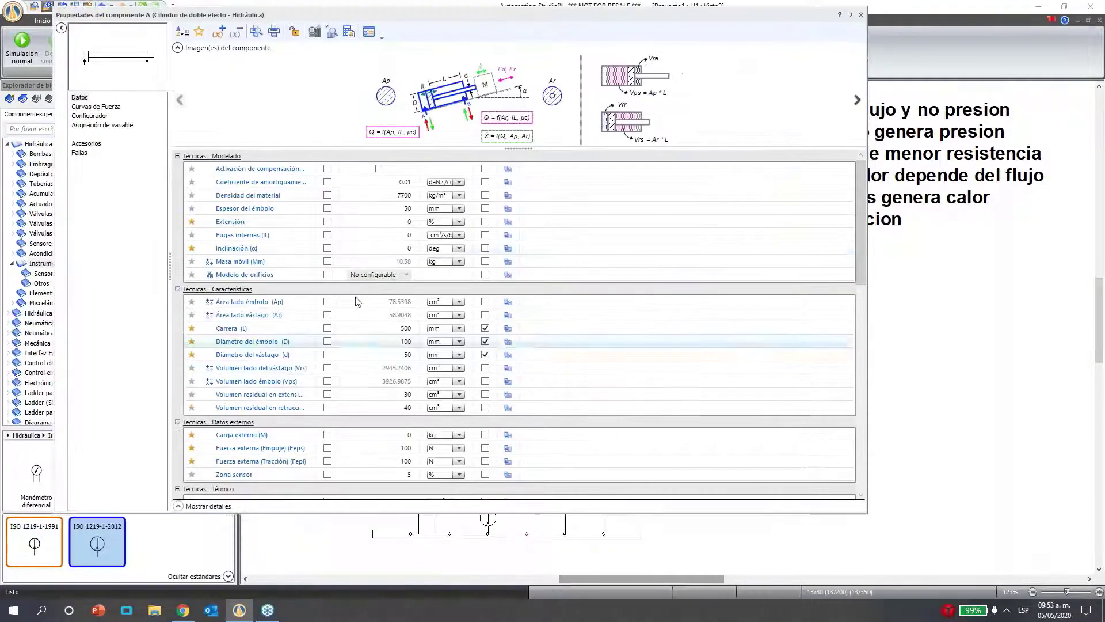
click(403, 248)
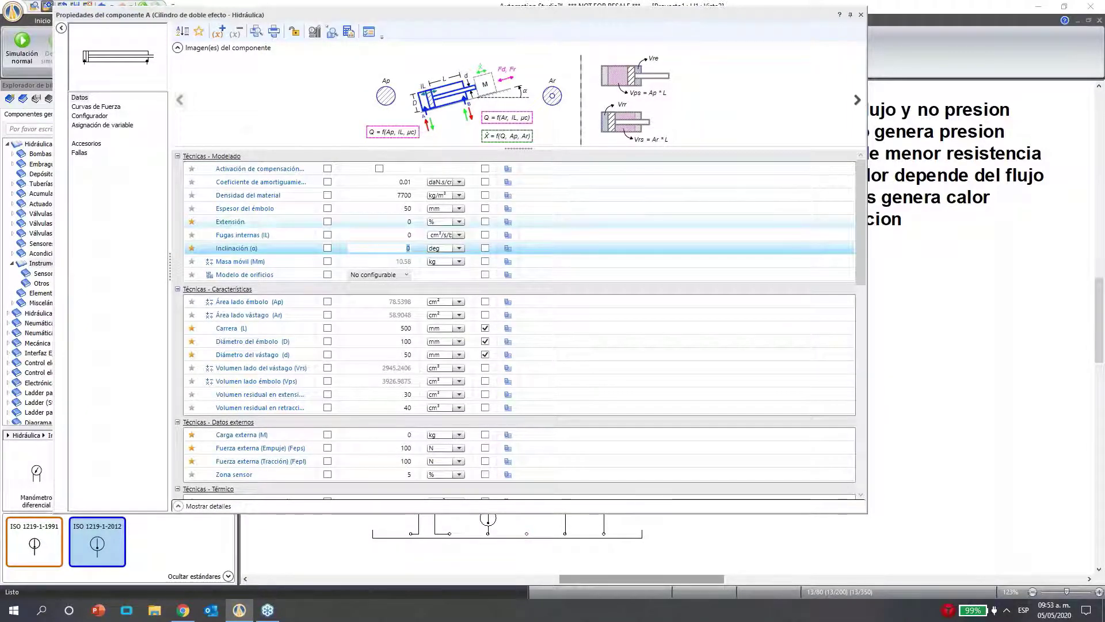
key(BackSpace)
text(90)
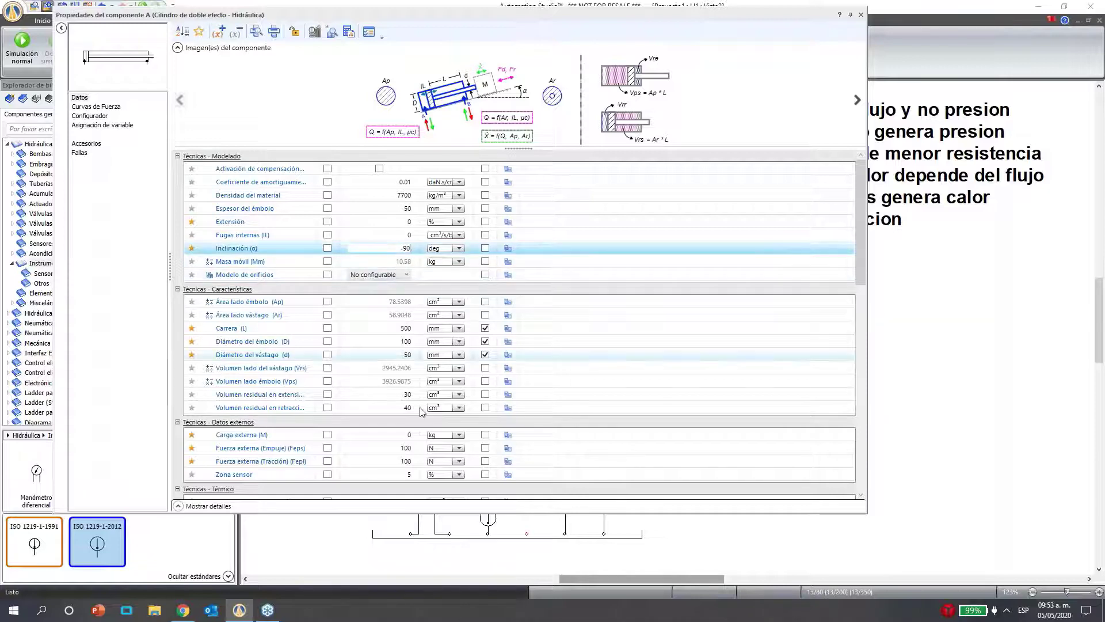
scroll(411, 382, down, 2)
click(328, 185)
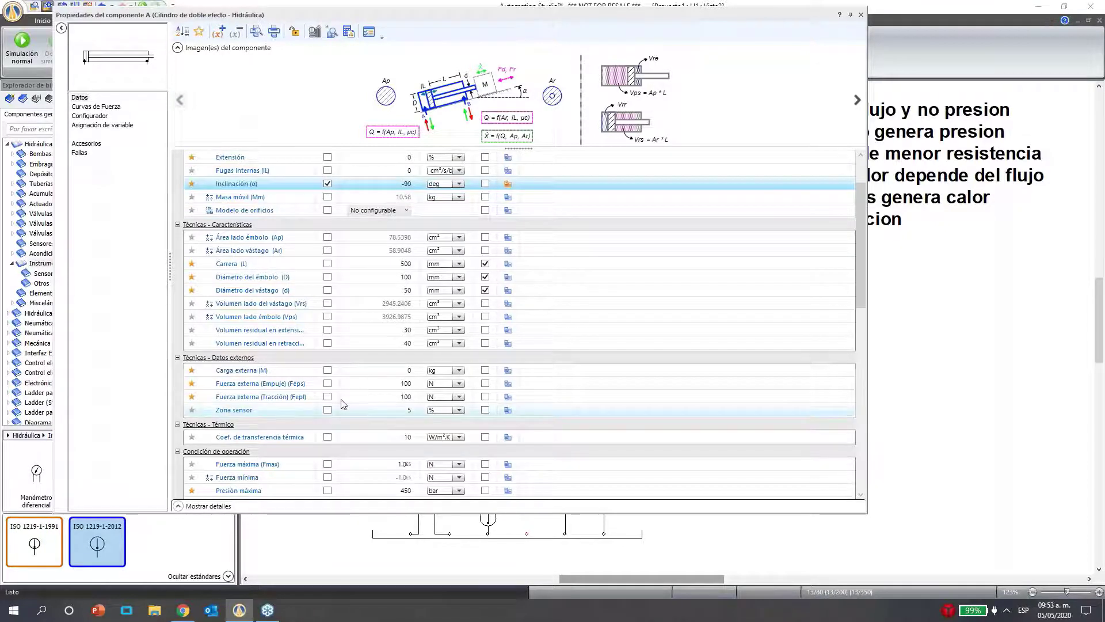
Set the cylinder's external load (Carga externa) to 500 kg, display it on the diagram, and close the component properties
click(326, 371)
click(395, 369)
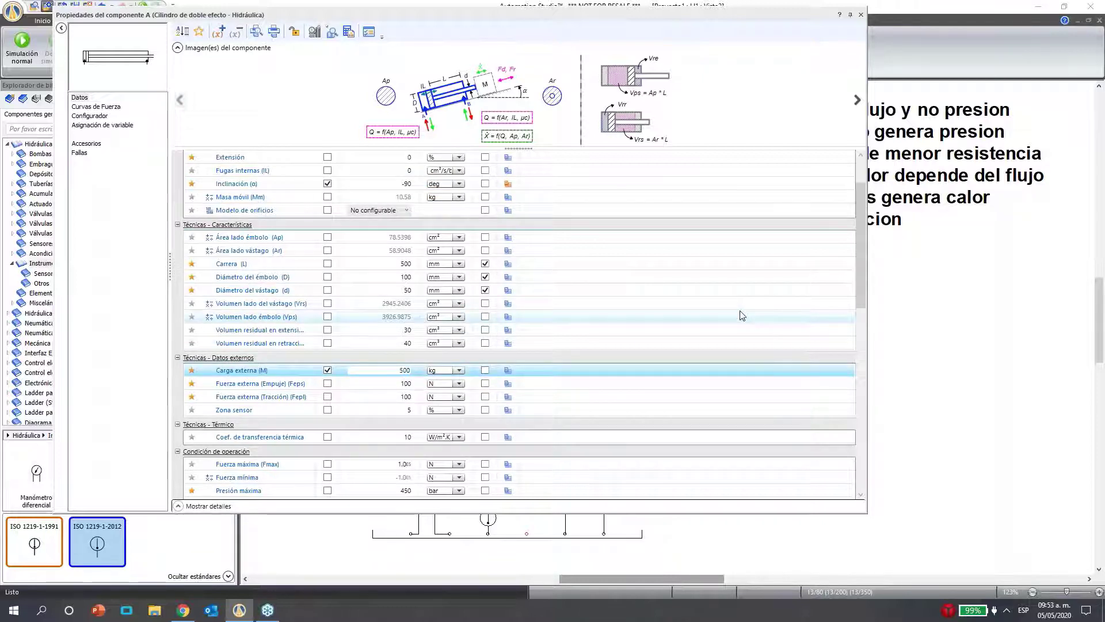
key(Return)
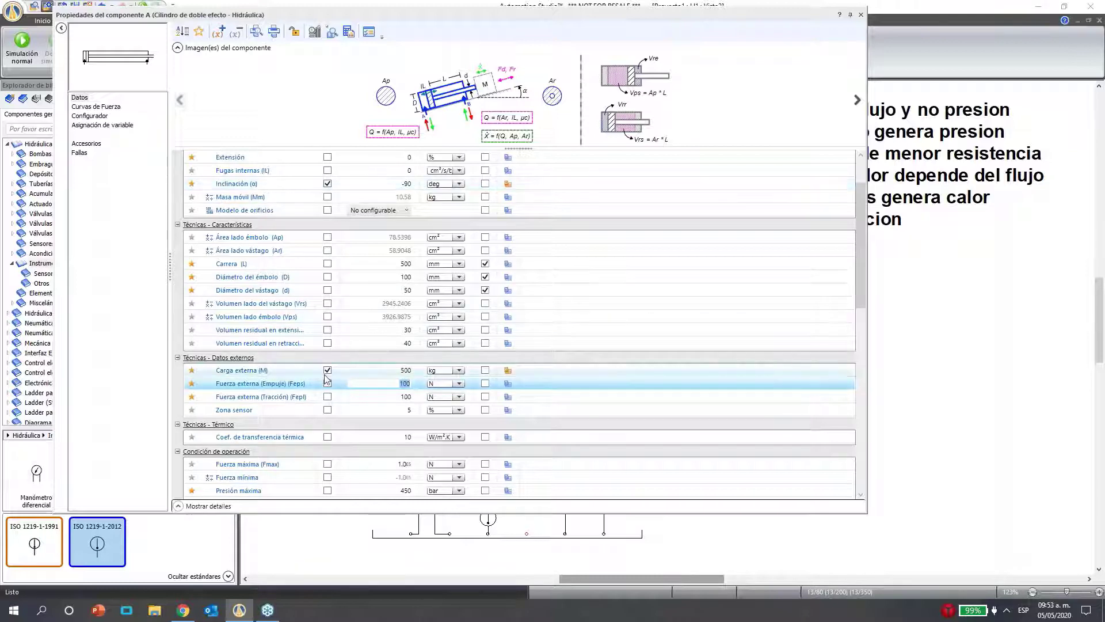
click(862, 15)
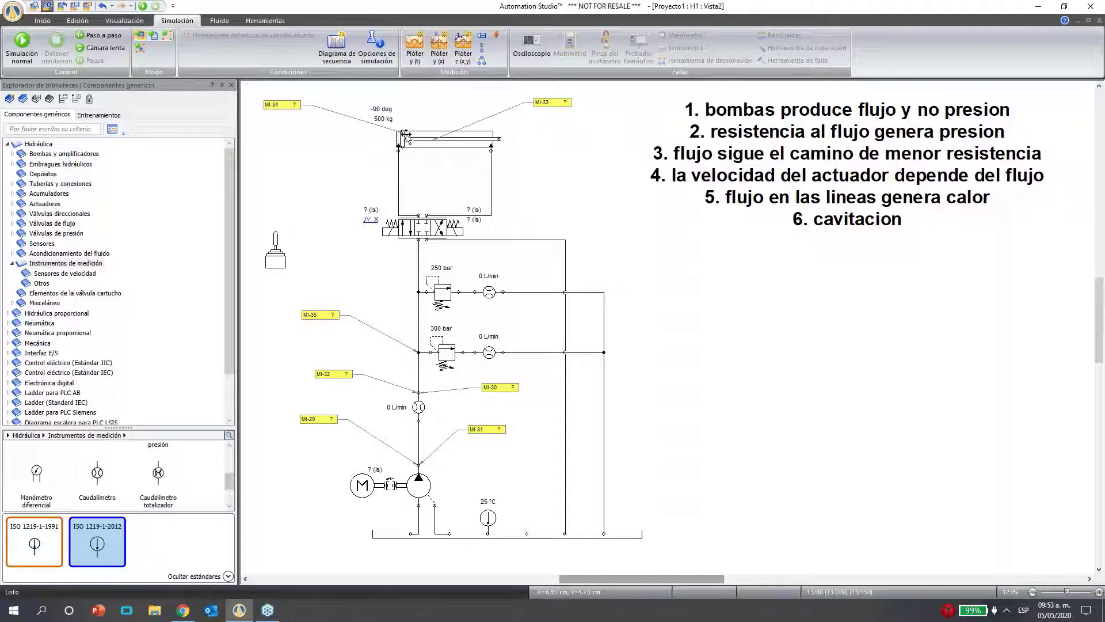
Delete the two lines between the cylinder and the directional valve, along with the cylinder's two measurement labels
mouse_move(490, 136)
click(490, 181)
key(Delete)
click(398, 167)
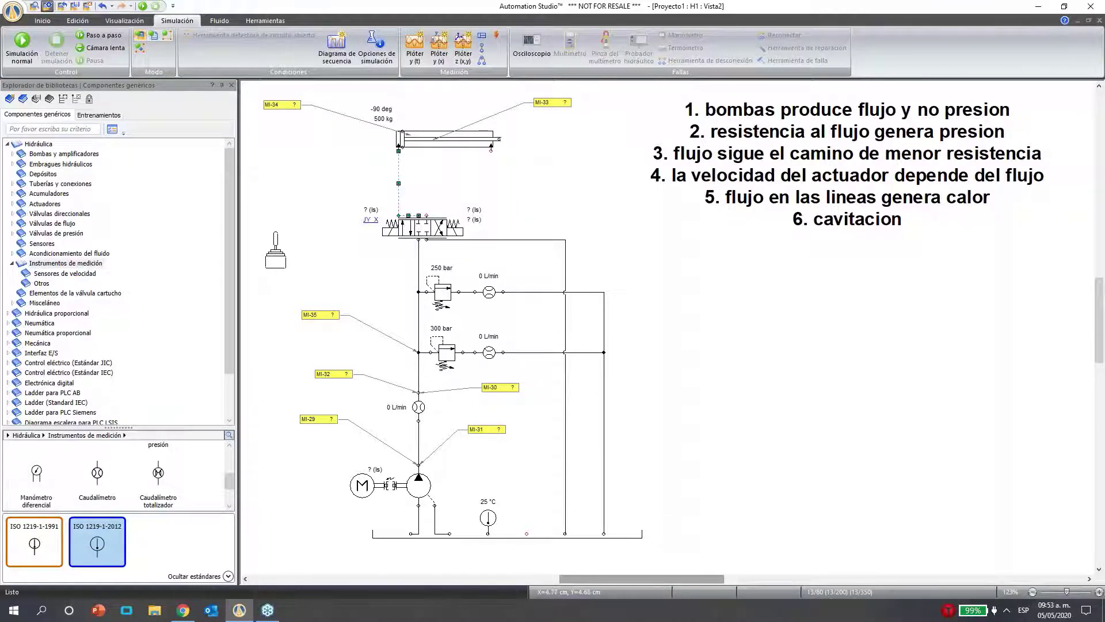
click(300, 113)
key(Delete)
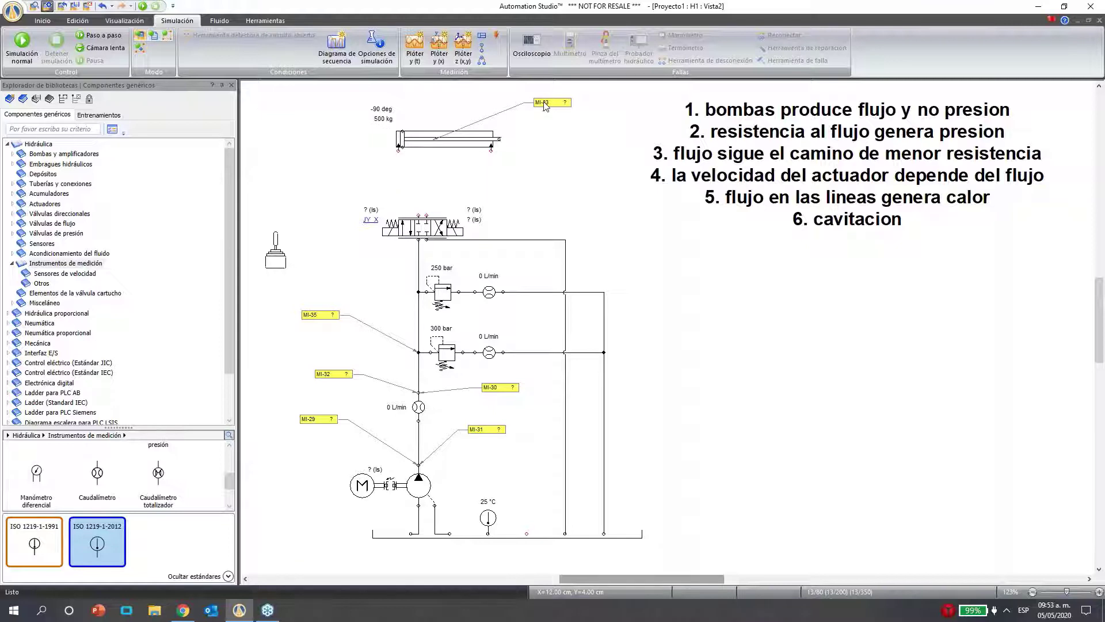
click(544, 105)
key(Delete)
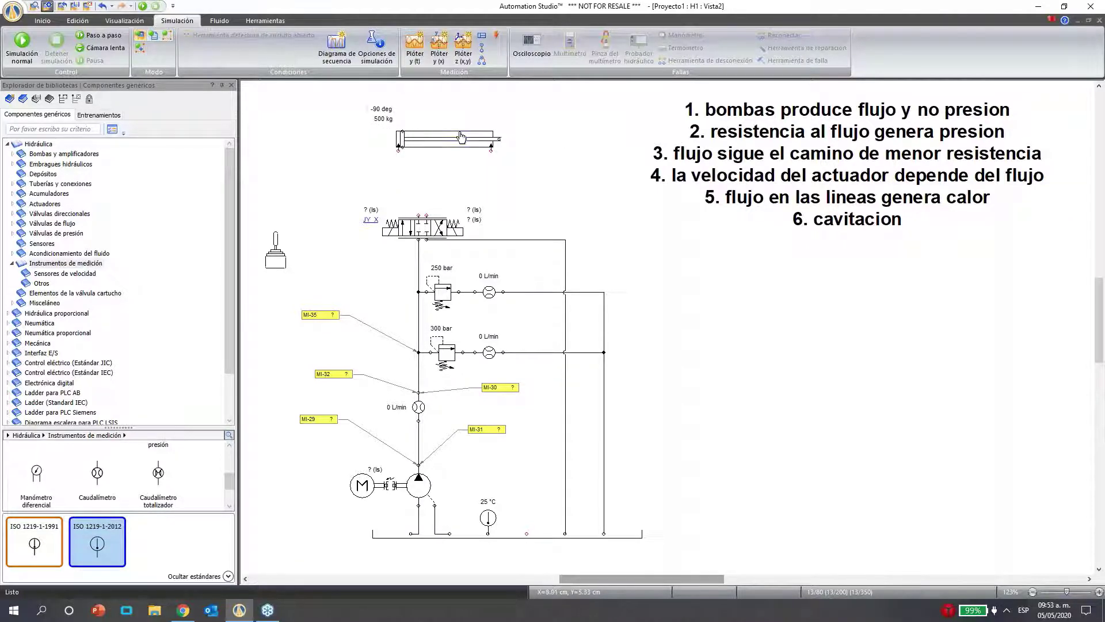
Rotate the cylinder to vertical with its rod pointing down, and move it to the right of the directional valve
click(461, 138)
right_click(464, 139)
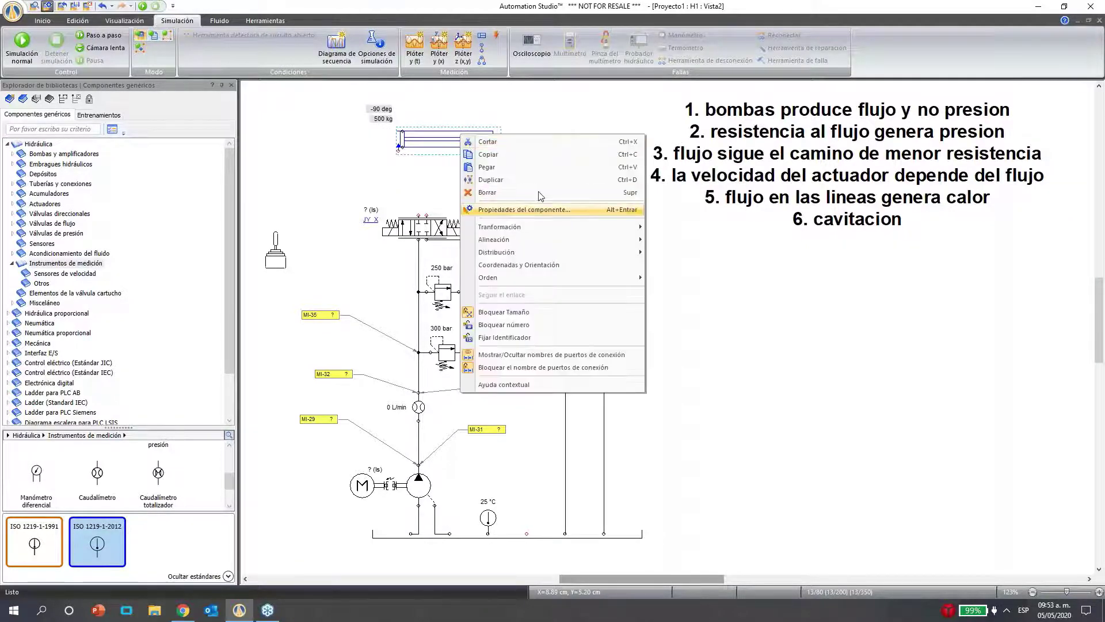
key(Escape)
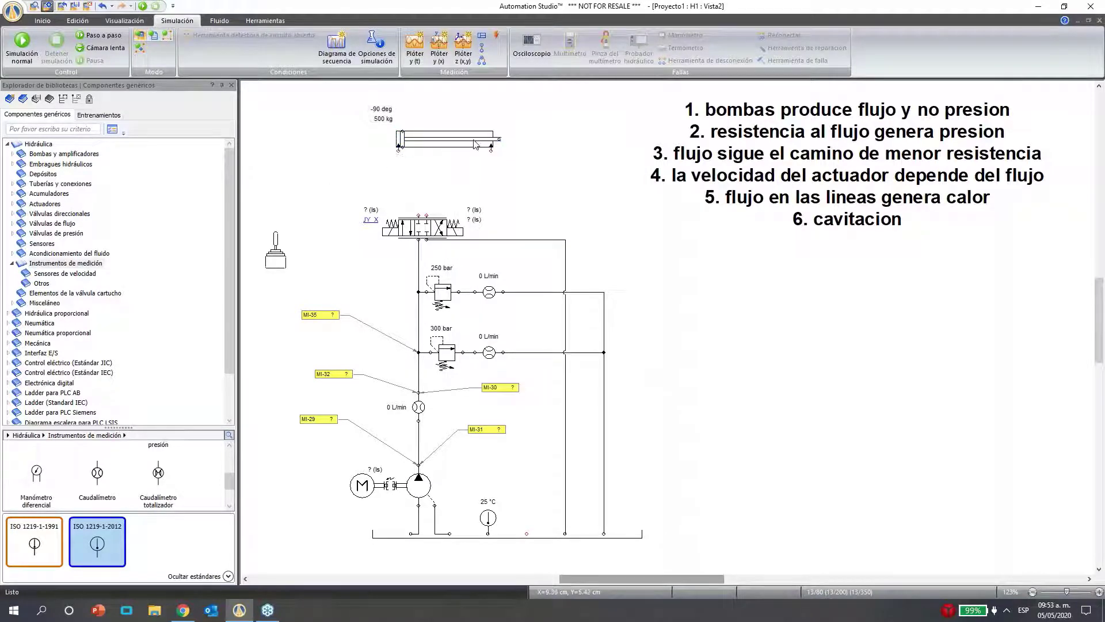
right_click(471, 135)
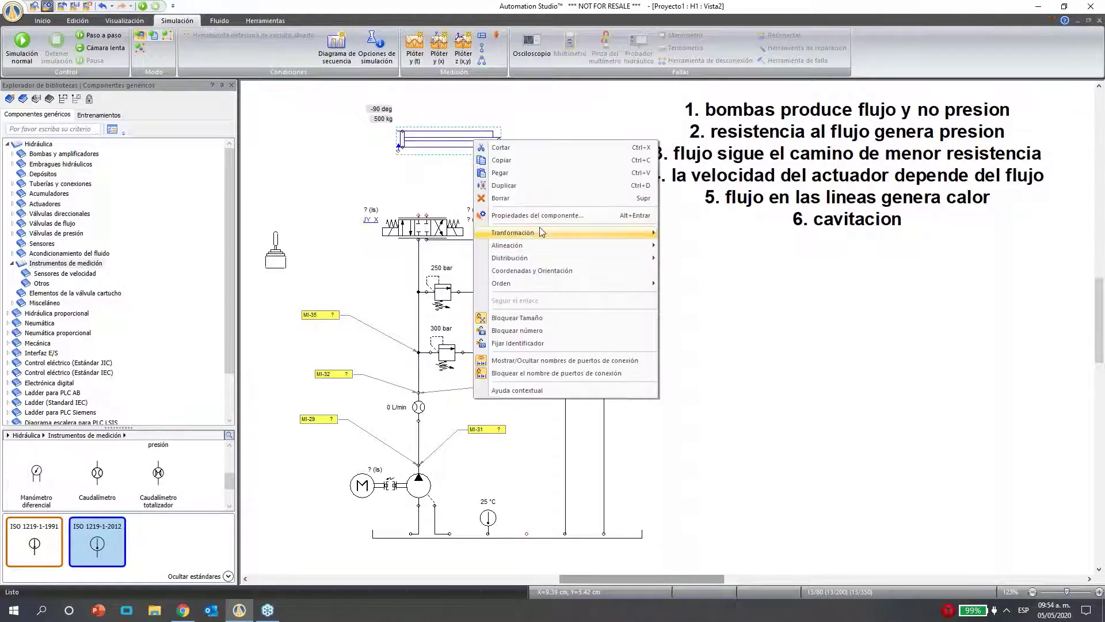
mouse_move(552, 233)
click(728, 263)
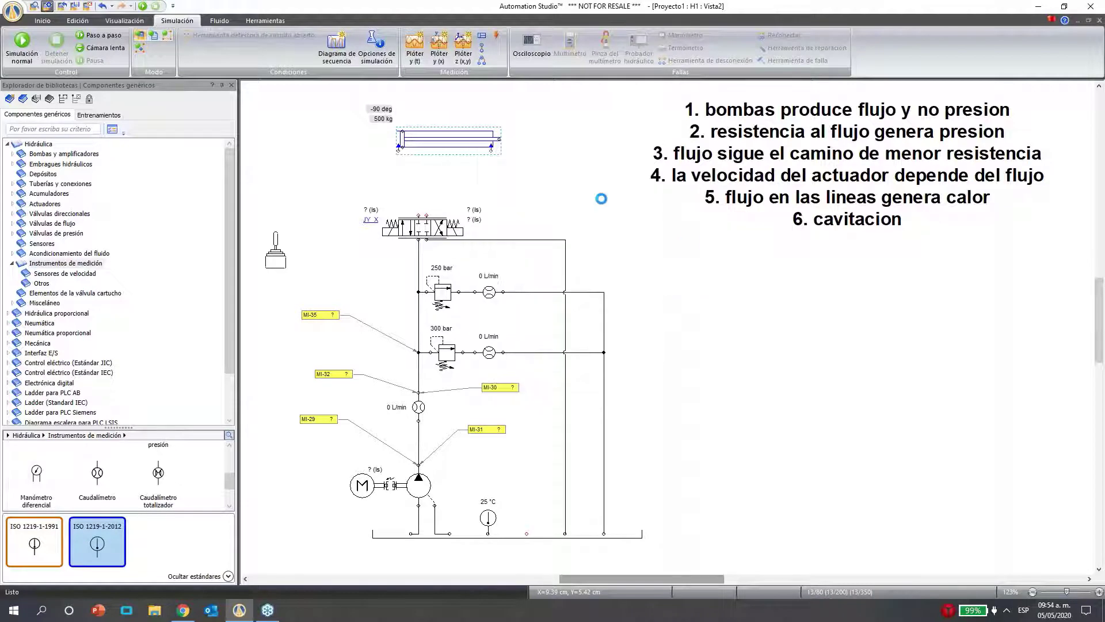
drag(455, 142, 646, 134)
Move the principles text below the cylinder, and connect the cylinder's two ports to the directional valve's work ports
click(846, 150)
drag(847, 150, 862, 355)
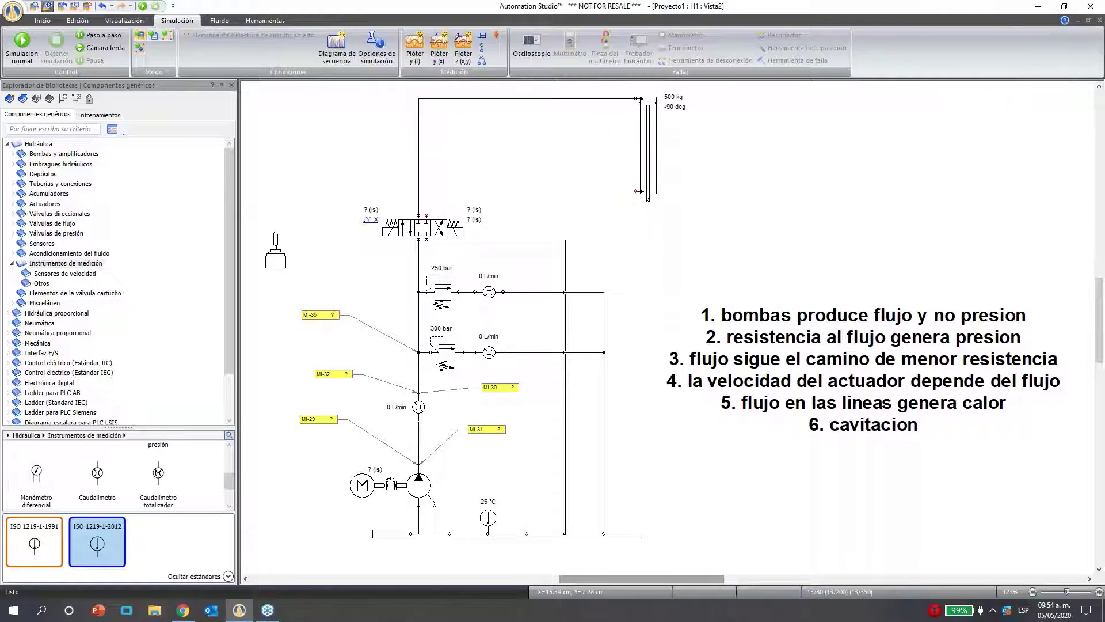
drag(636, 191, 427, 215)
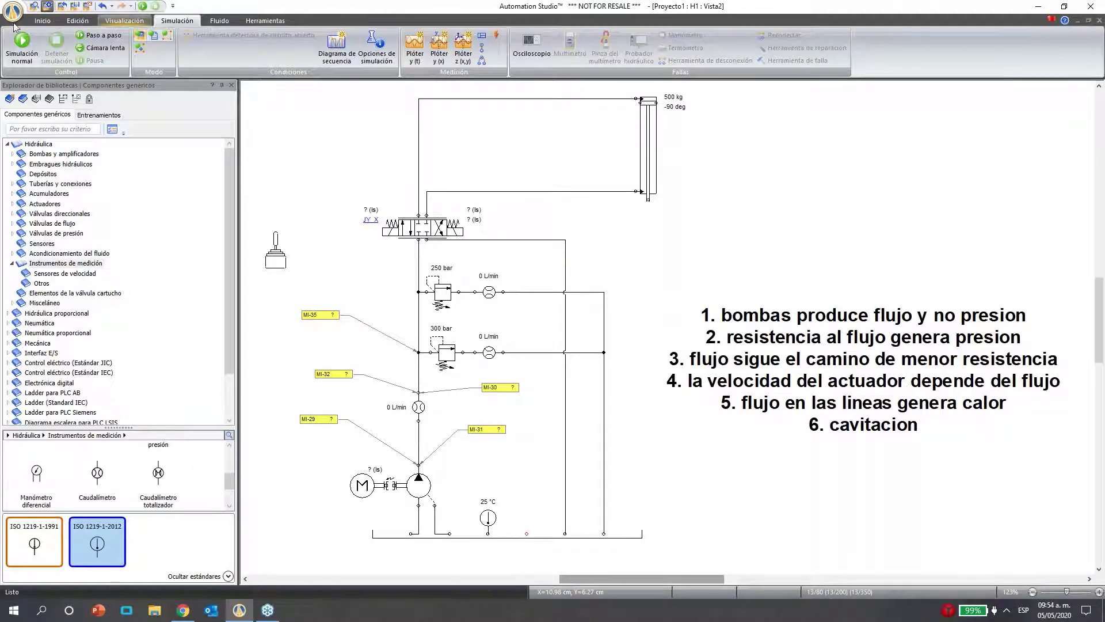
click(125, 20)
click(85, 20)
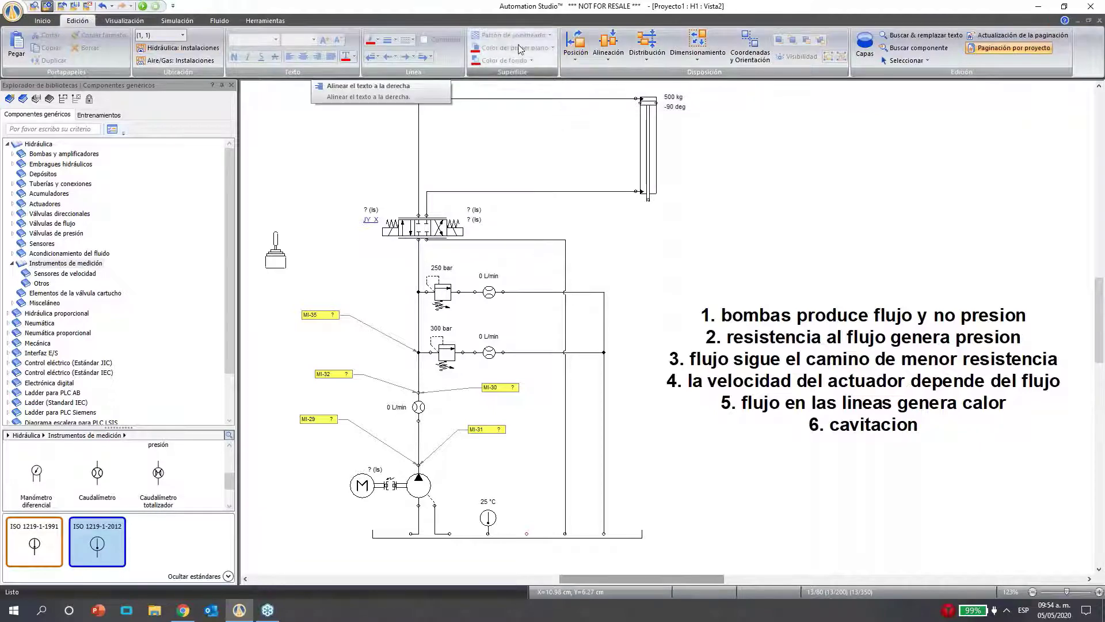
click(42, 20)
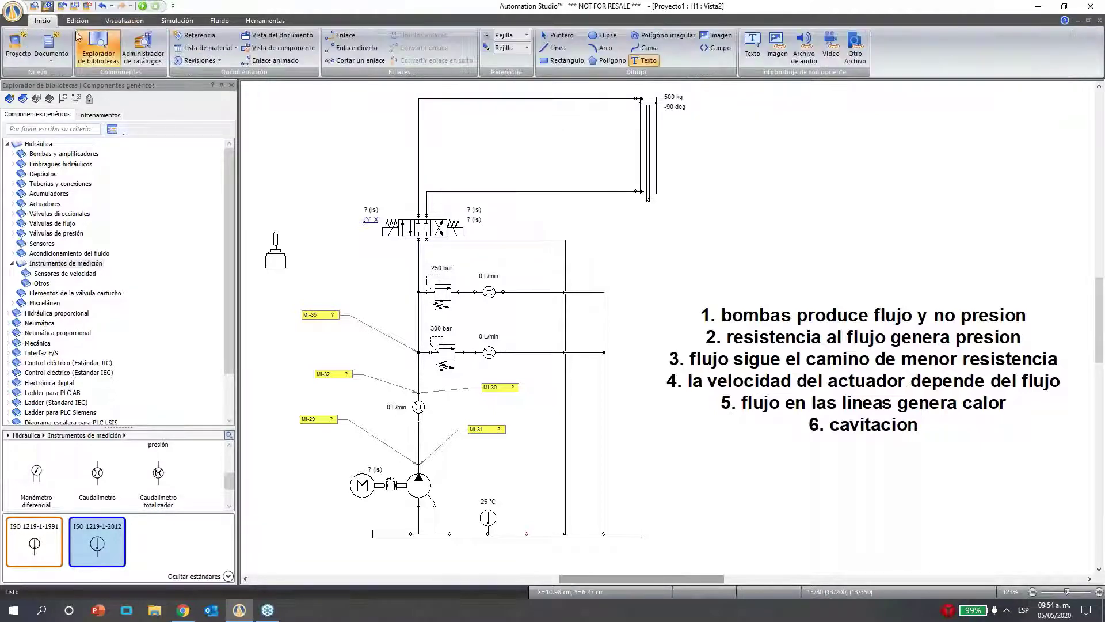
key(Escape)
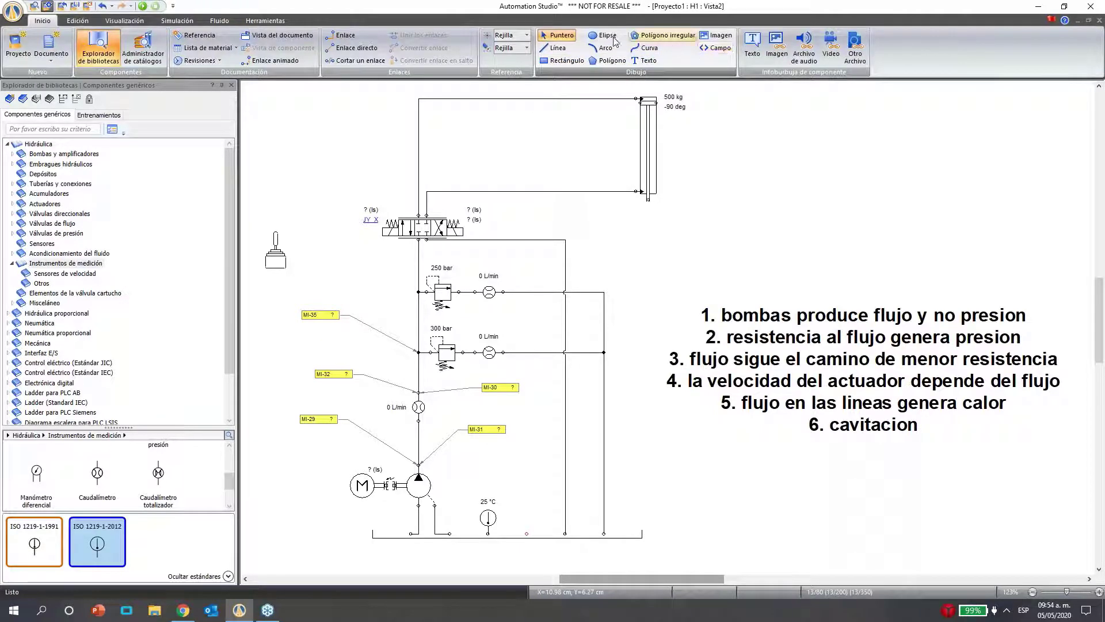
click(603, 68)
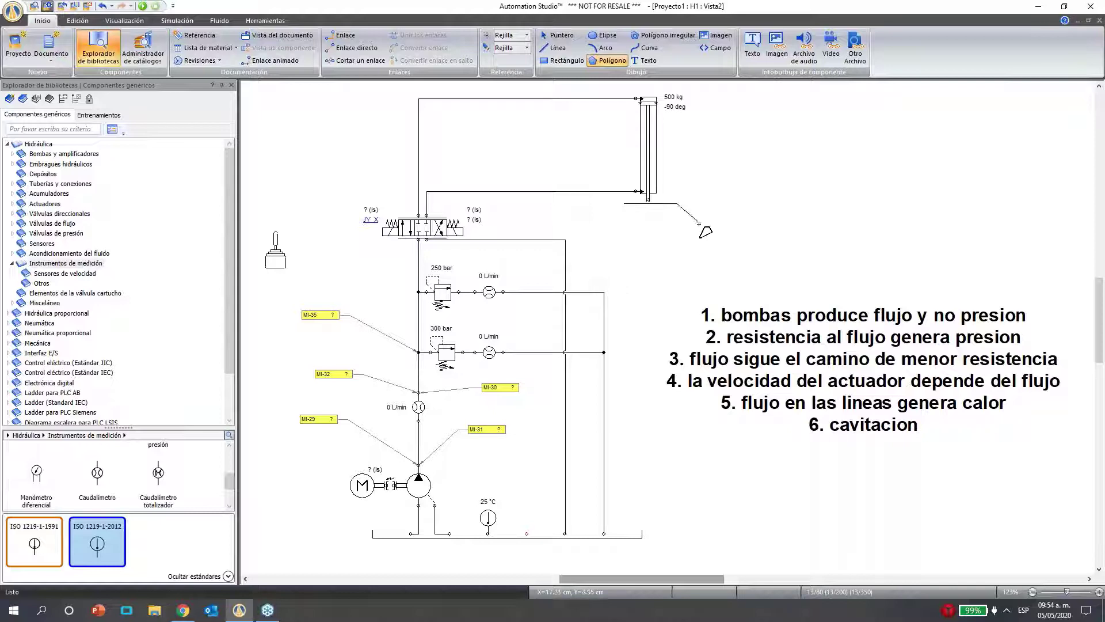
click(700, 222)
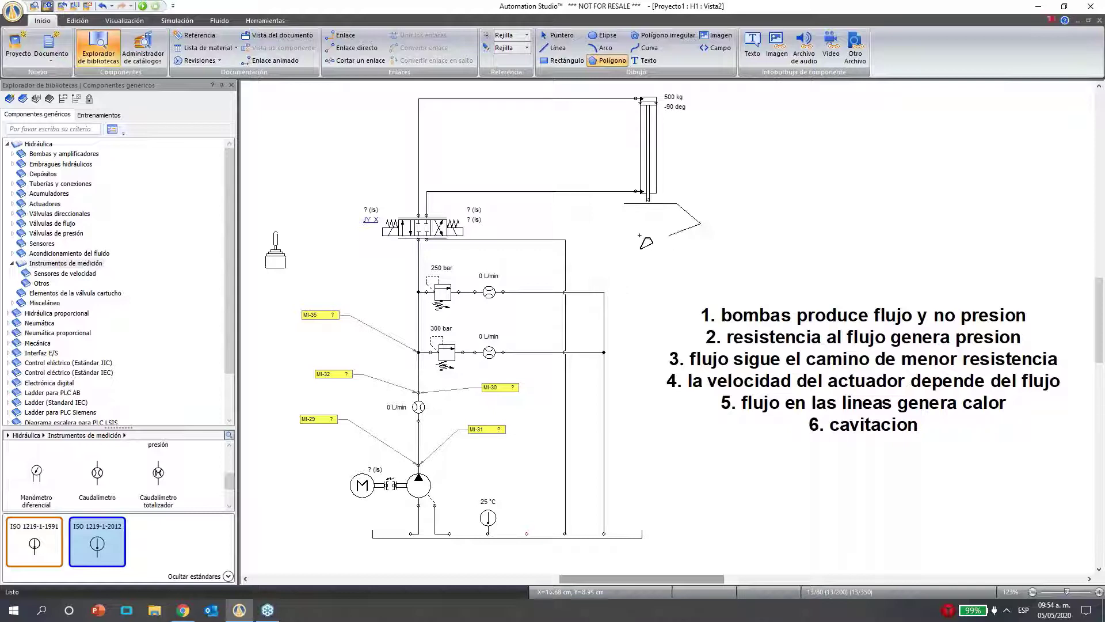
click(600, 223)
click(625, 204)
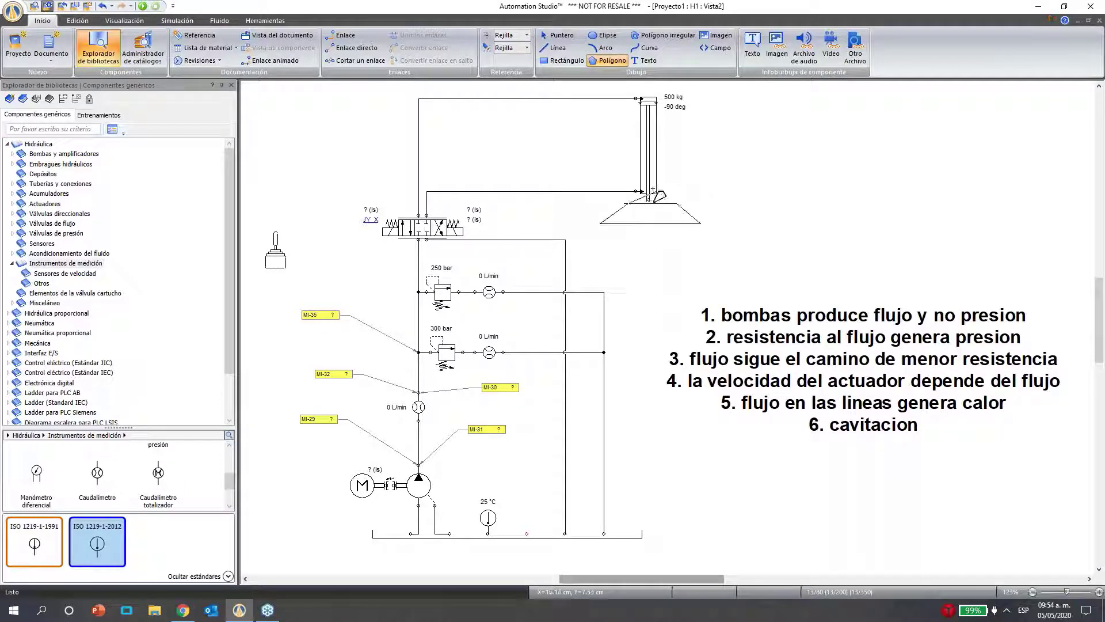
key(Escape)
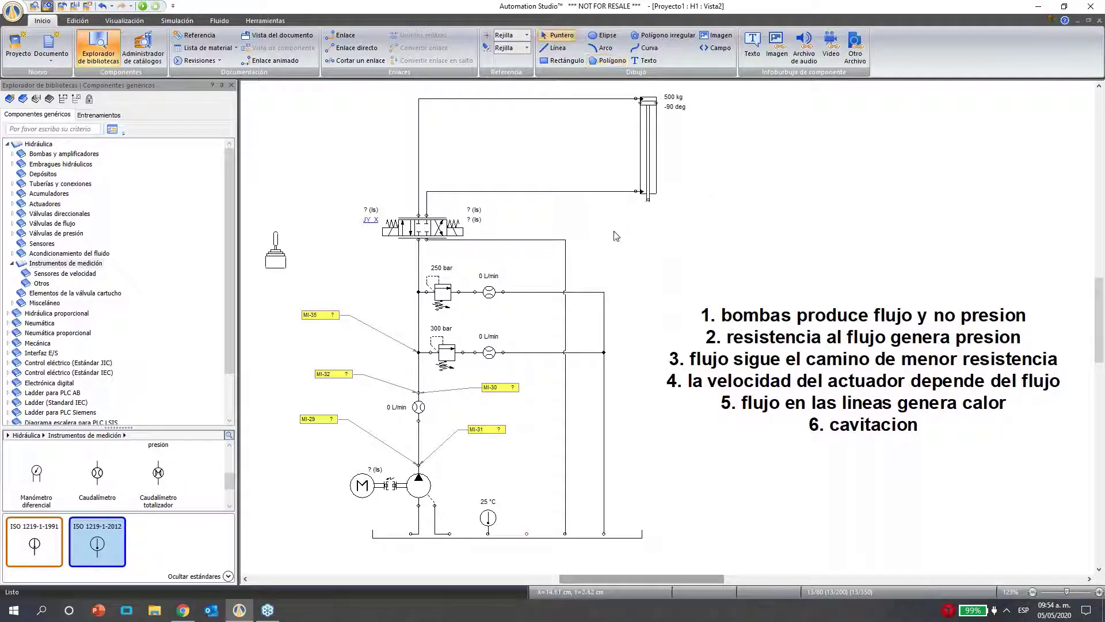
Draw a closed trapezoid with the Polygon tool at the end of the cylinder rod, wider at its base, representing the load
click(609, 61)
click(616, 198)
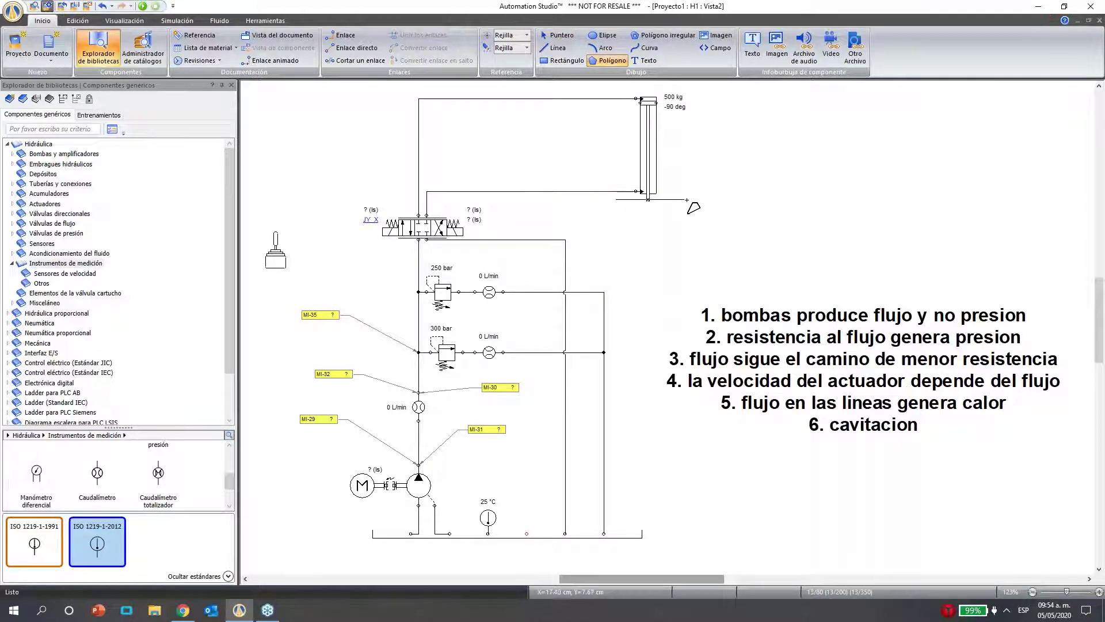
click(688, 200)
click(703, 222)
click(591, 223)
double_click(616, 200)
key(Escape)
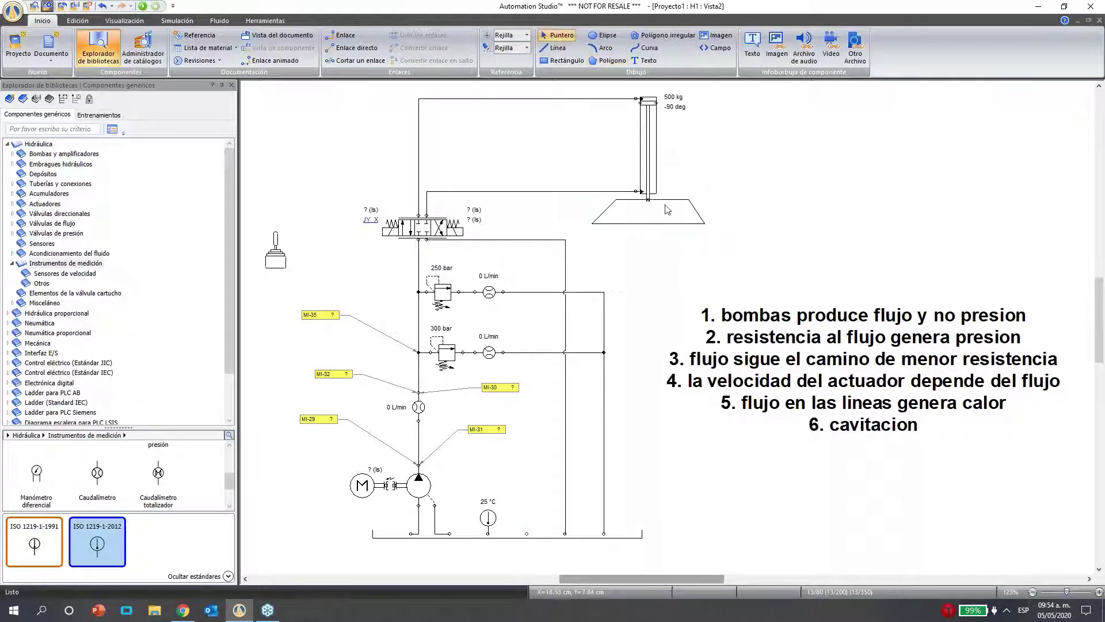
Simulate the circuit, shift the directional valve both ways to extend and retract the loaded cylinder, and stop the simulation
click(142, 6)
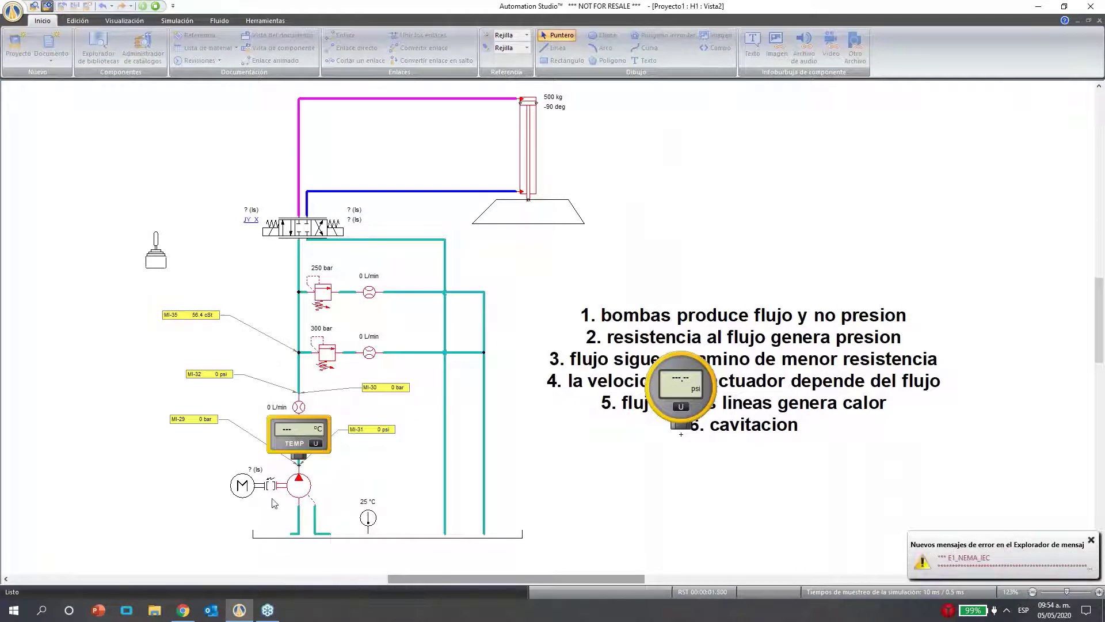
click(293, 226)
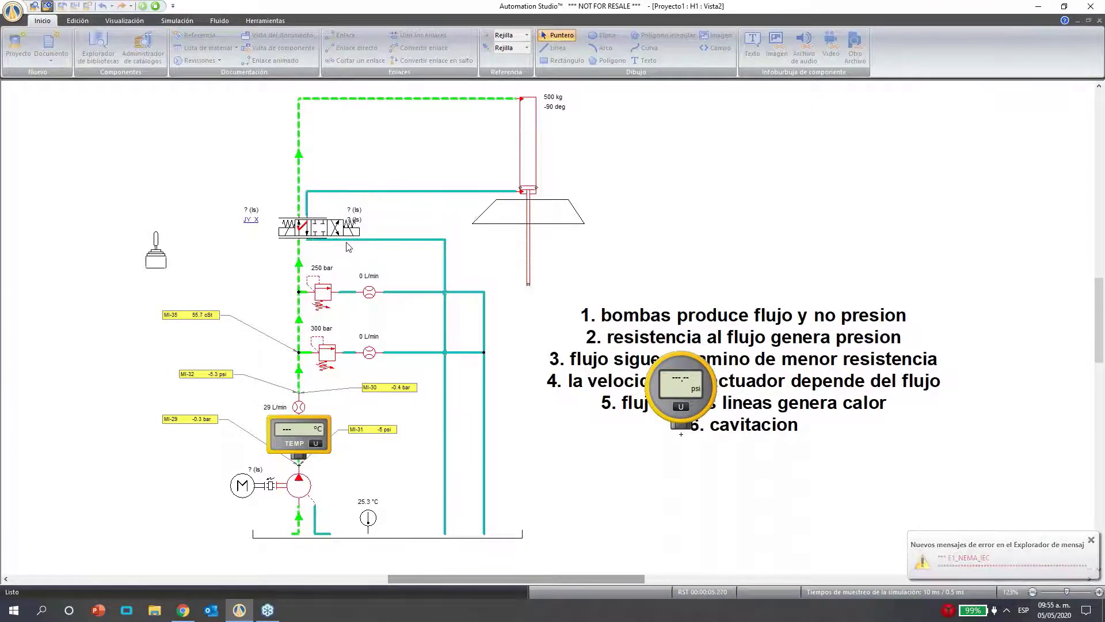
click(336, 231)
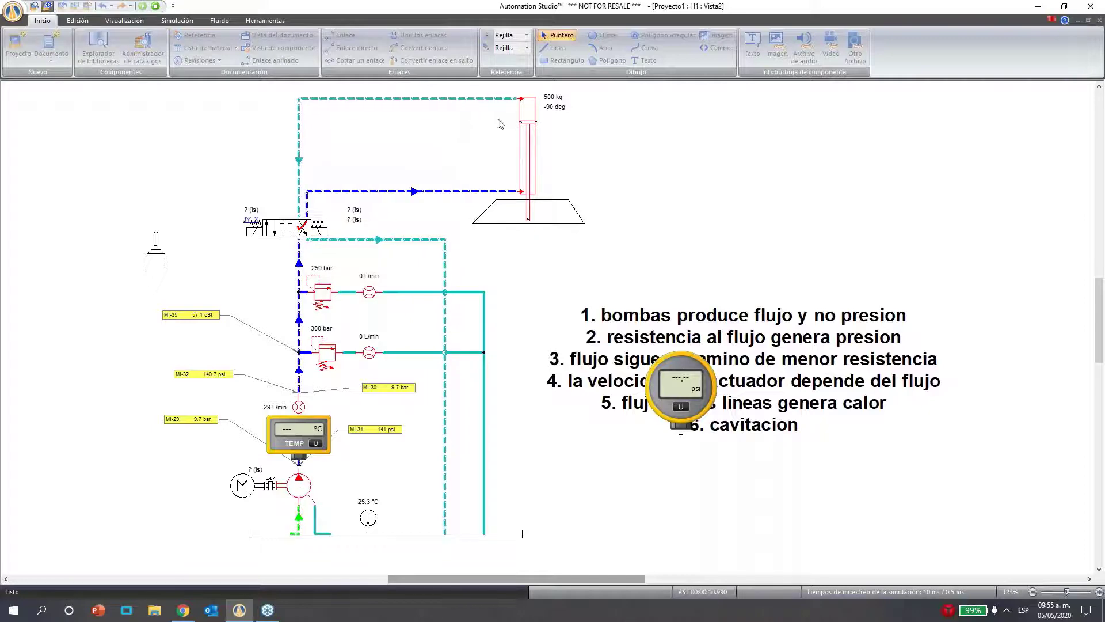
click(156, 6)
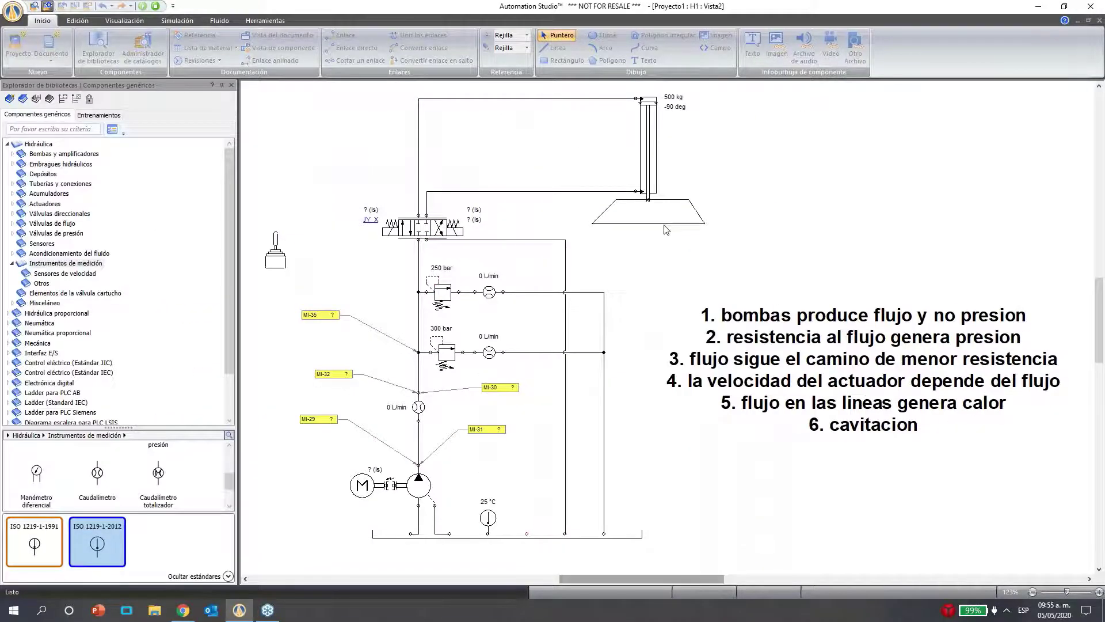
Enable translation animation for the trapezoid and associate its vertical offset variable with the position output signal (Os_P)
double_click(665, 222)
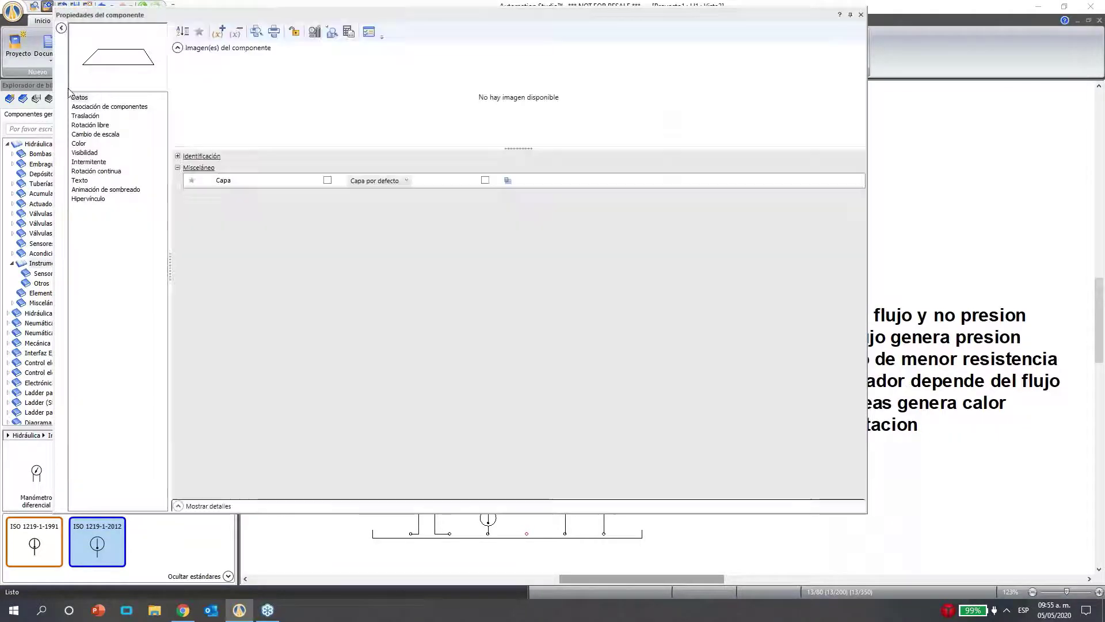
click(86, 116)
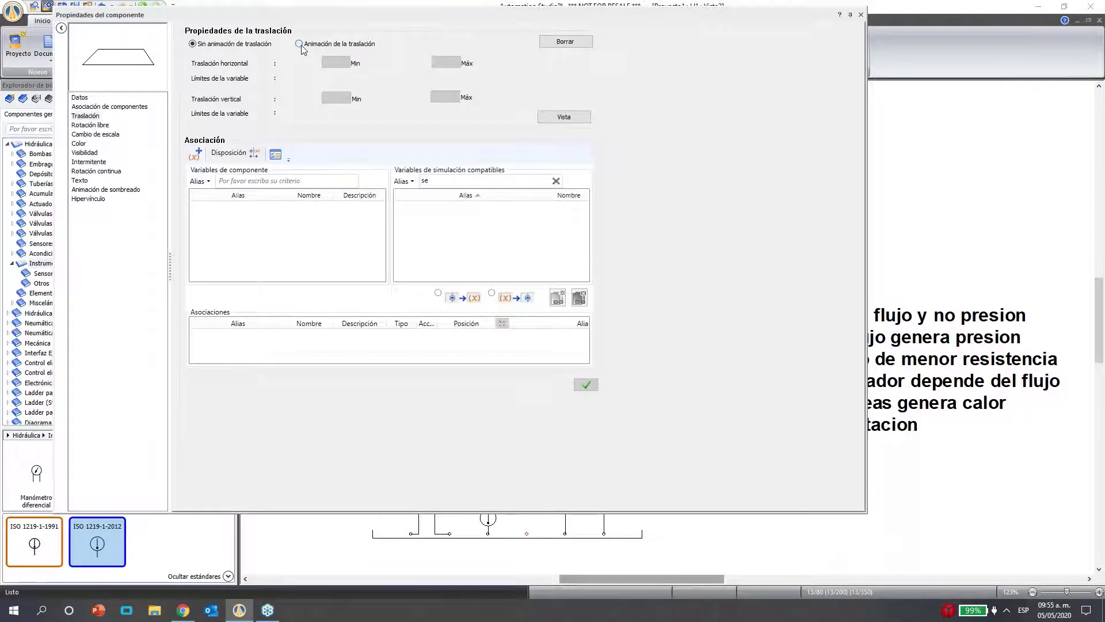
click(299, 43)
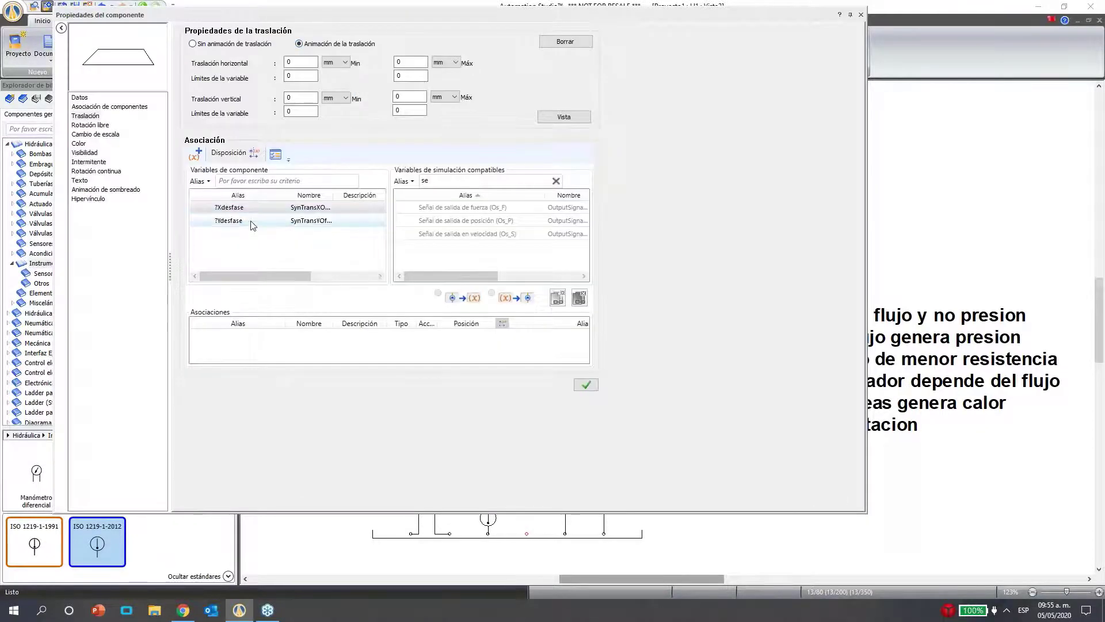
click(251, 221)
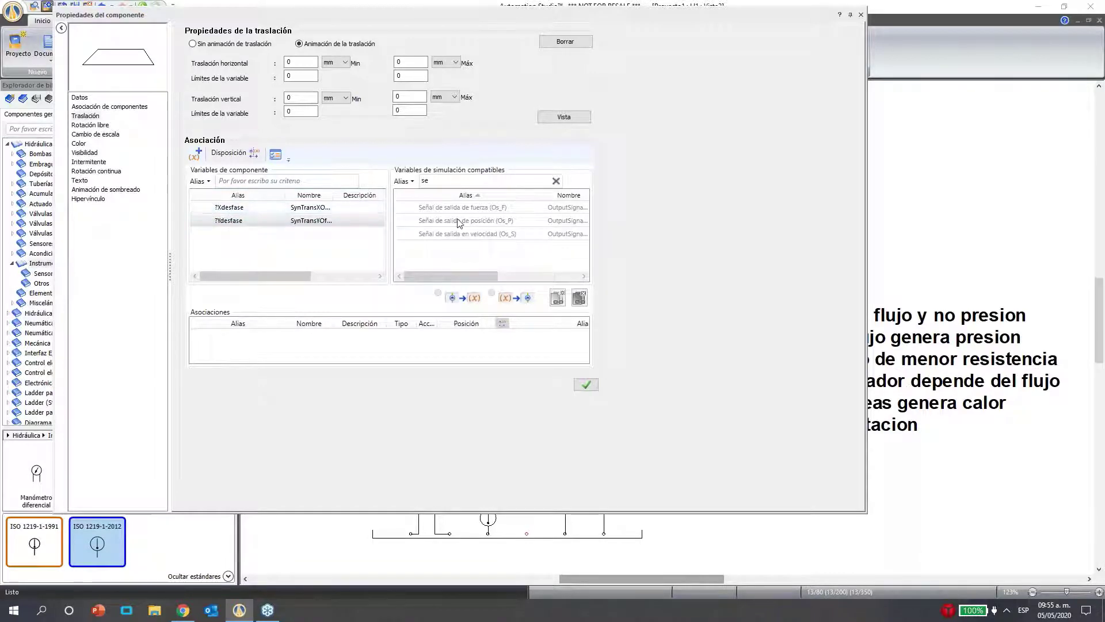
mouse_move(474, 271)
mouse_down()
mouse_move(521, 270)
mouse_move(472, 283)
mouse_up()
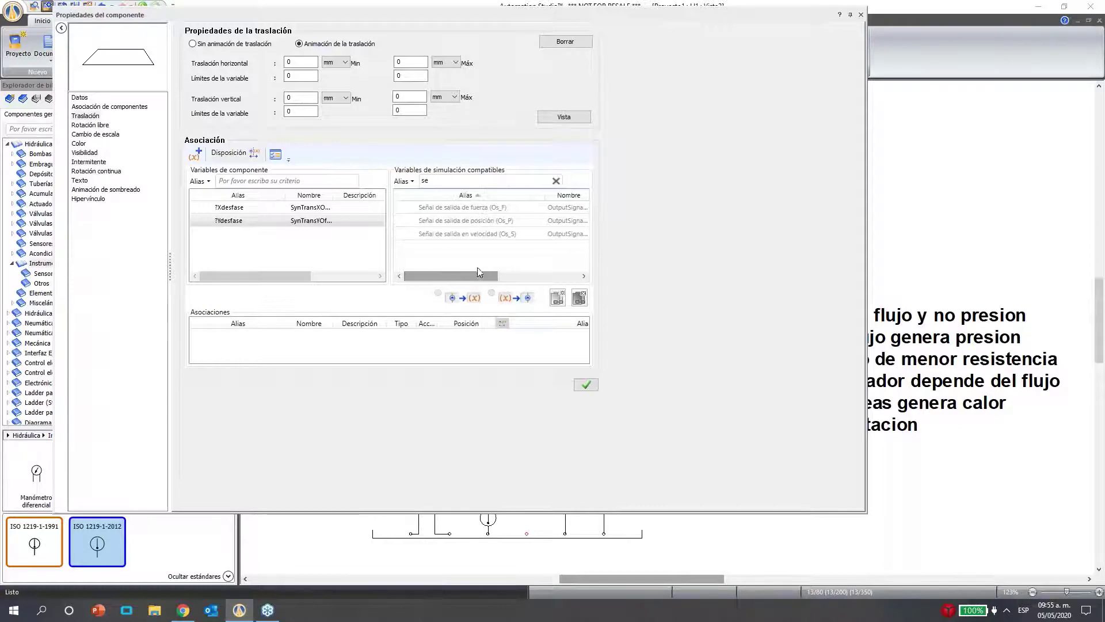
click(482, 217)
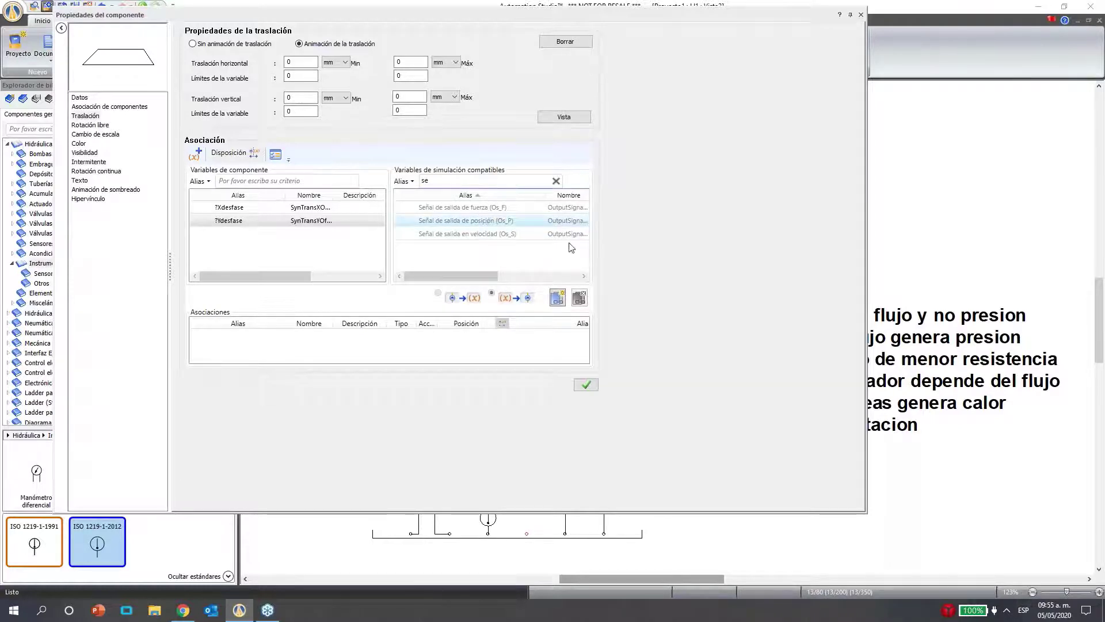
click(521, 226)
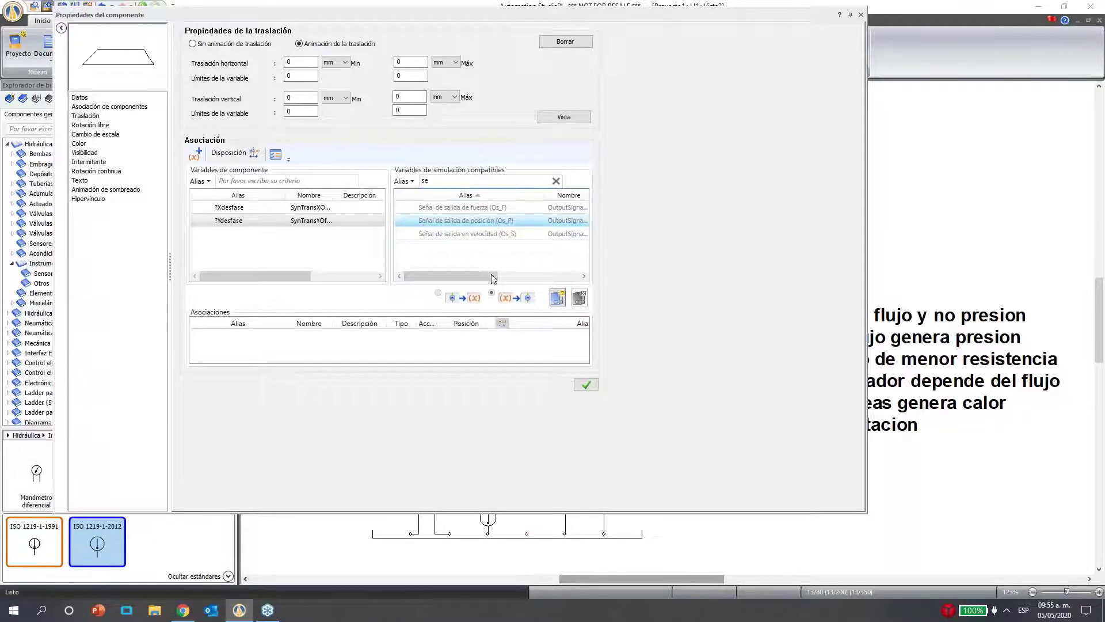
click(557, 298)
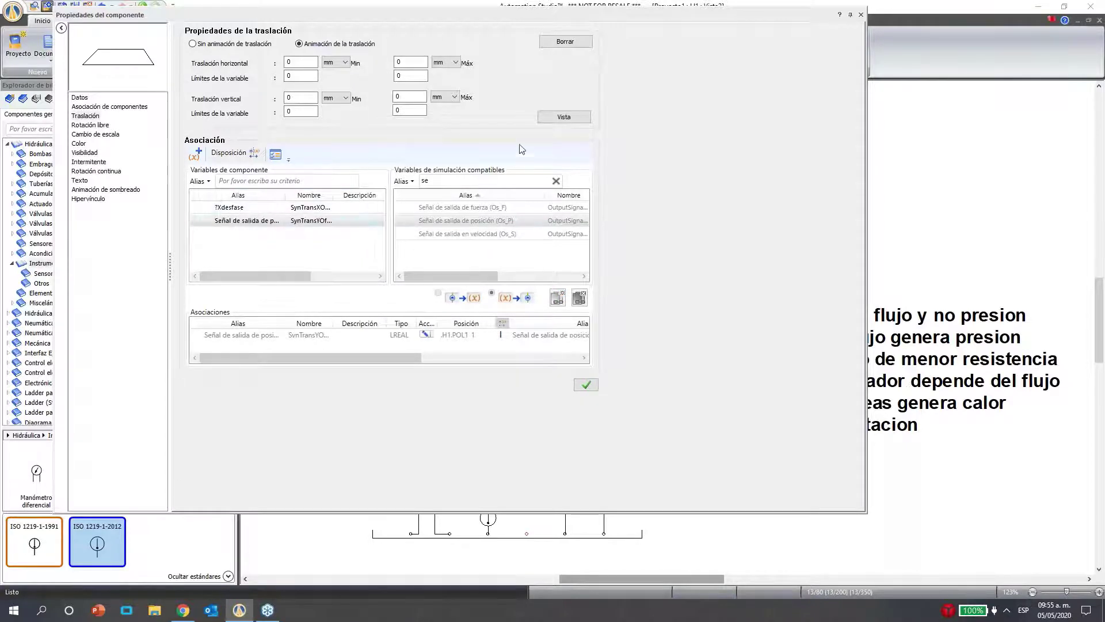
Set the trapezoid's maximum vertical translation to 10 mm and the variable's upper limit to 10, and apply the animation
key(BackSpace)
text(10)
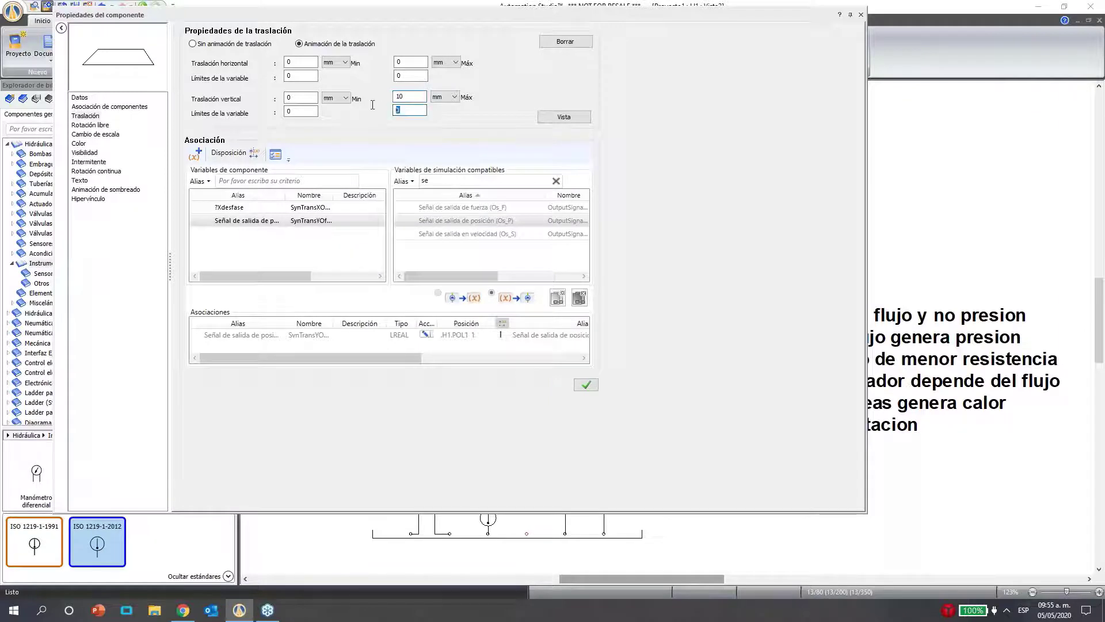
text(10)
click(586, 385)
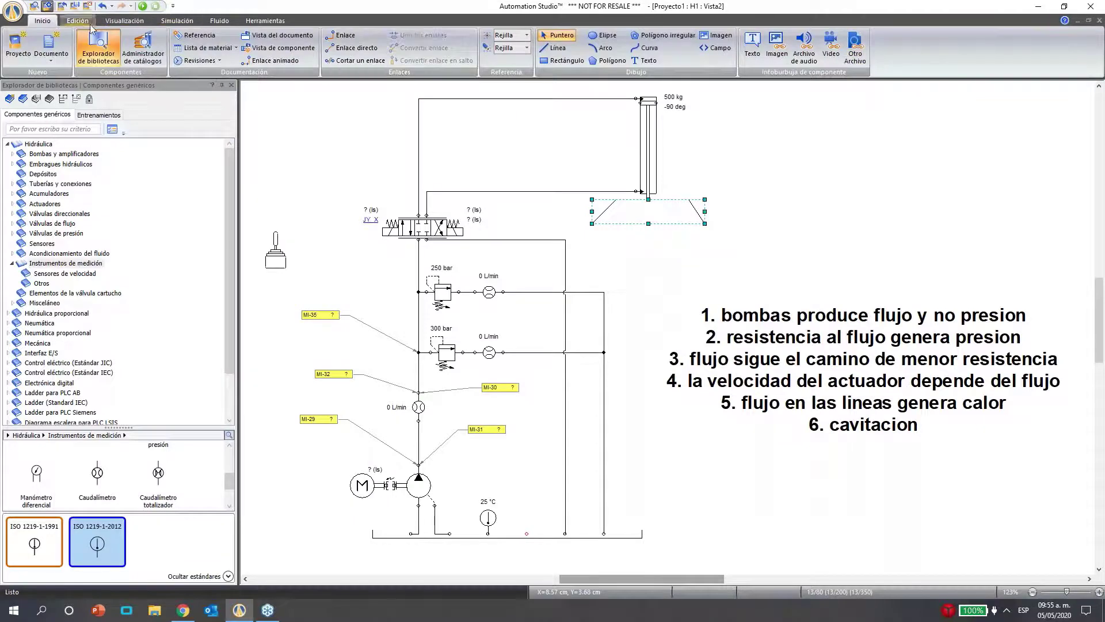
Give the trapezoidal load a solid fill in standard red and deselect it
click(87, 22)
click(518, 35)
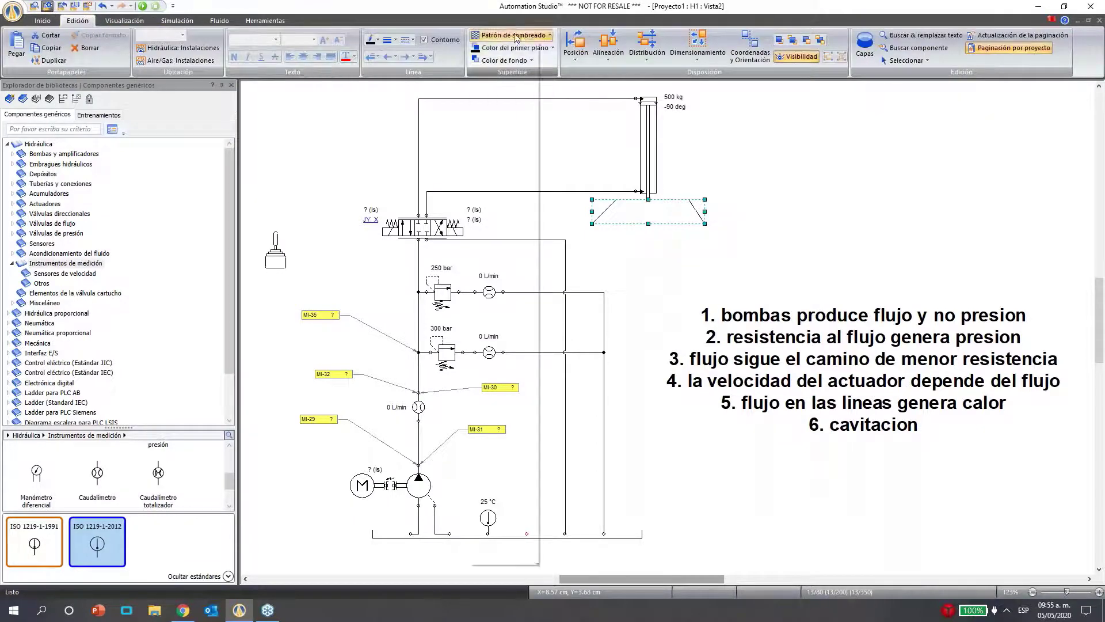
click(497, 57)
click(514, 48)
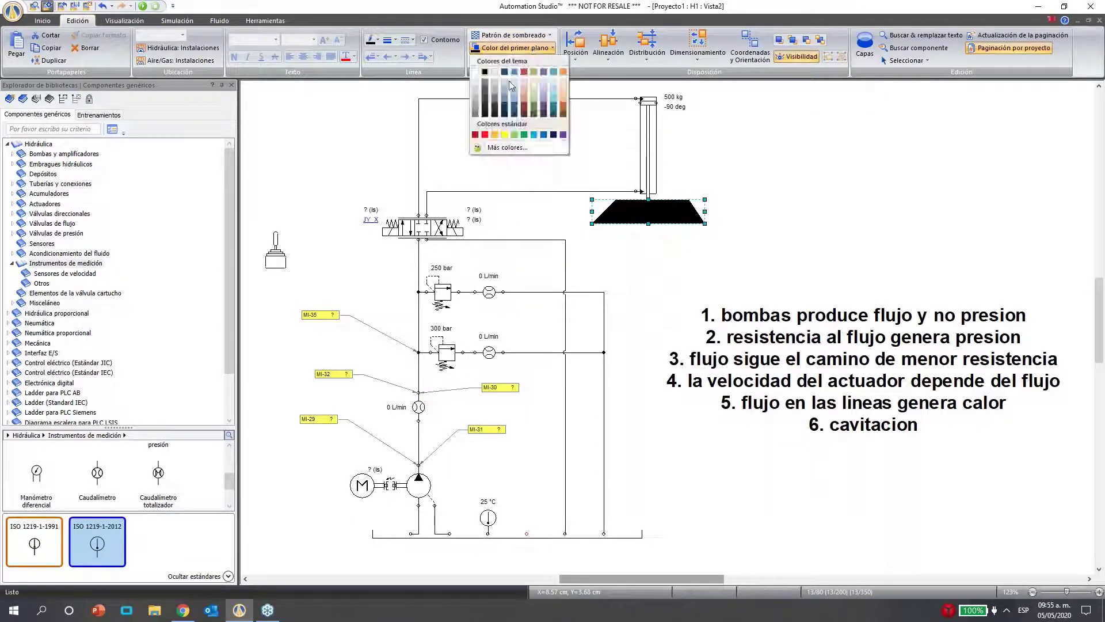
click(485, 135)
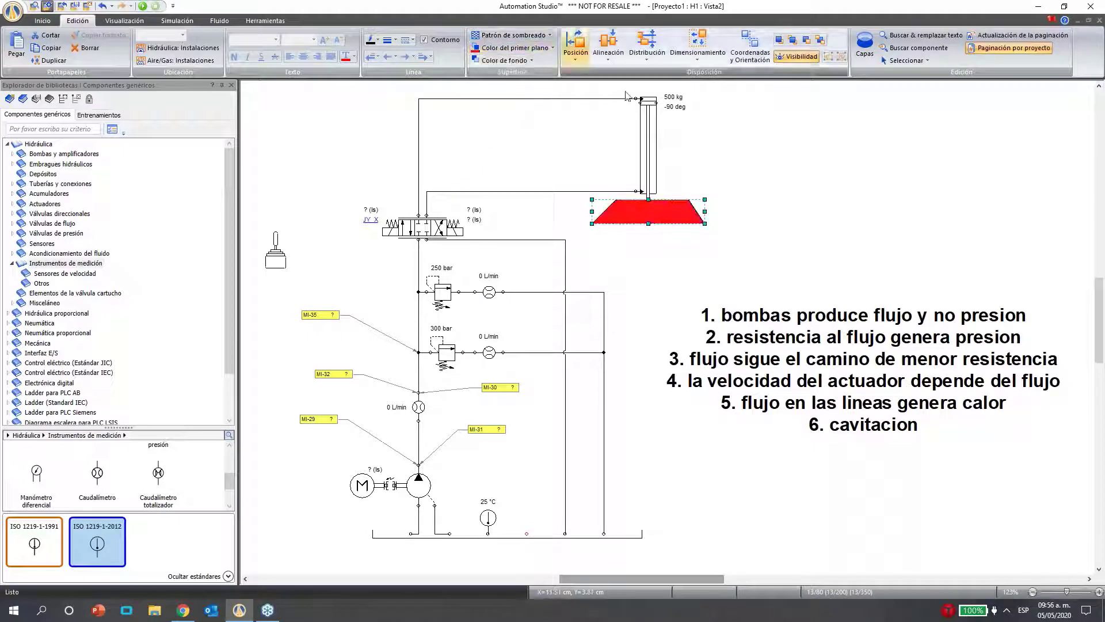
click(813, 158)
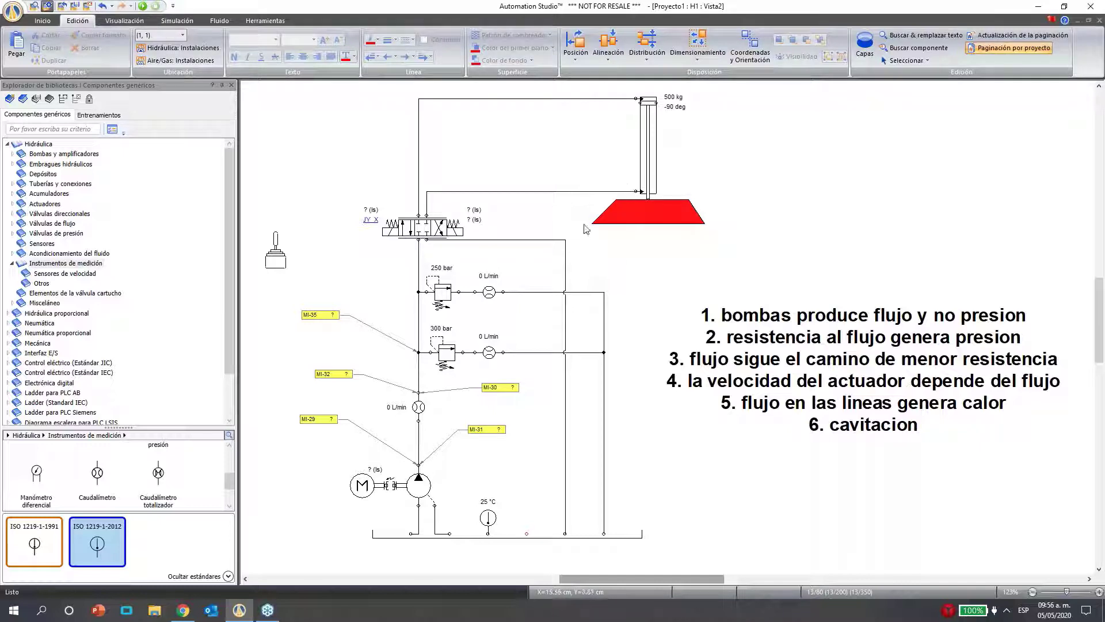
Simulate the circuit, return the directional valve to its centre position, and start the pump
click(144, 7)
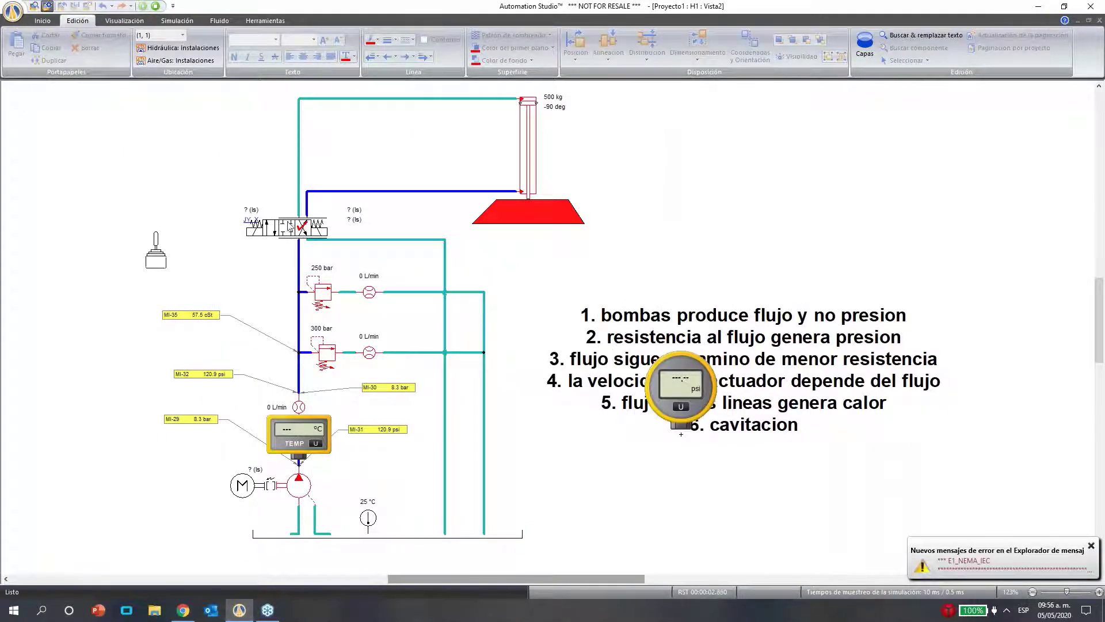
click(290, 239)
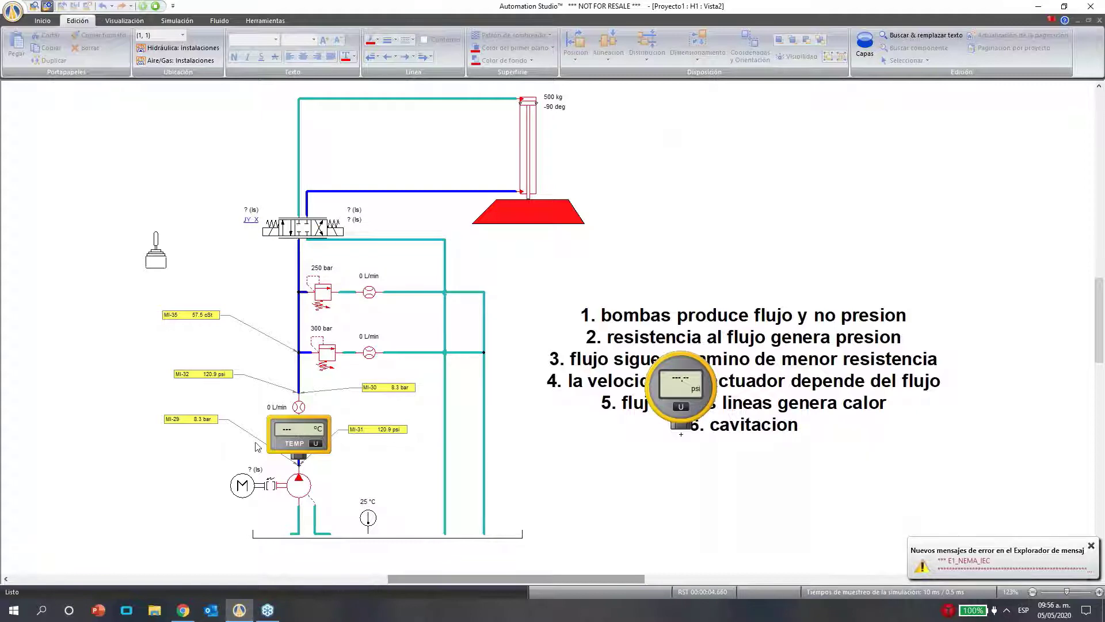
click(279, 478)
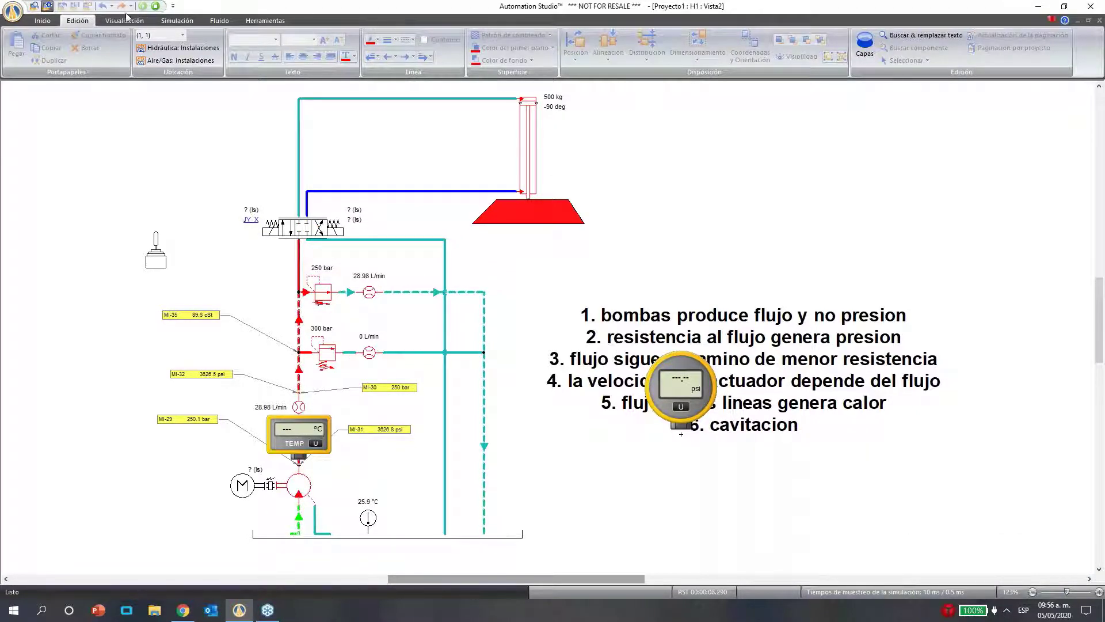
click(191, 23)
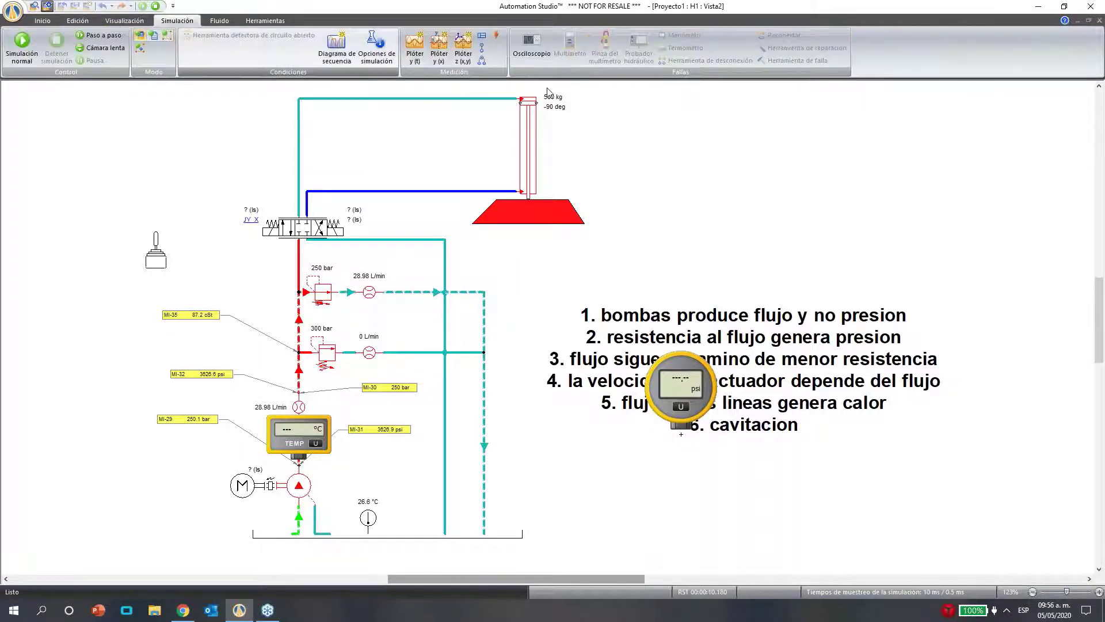
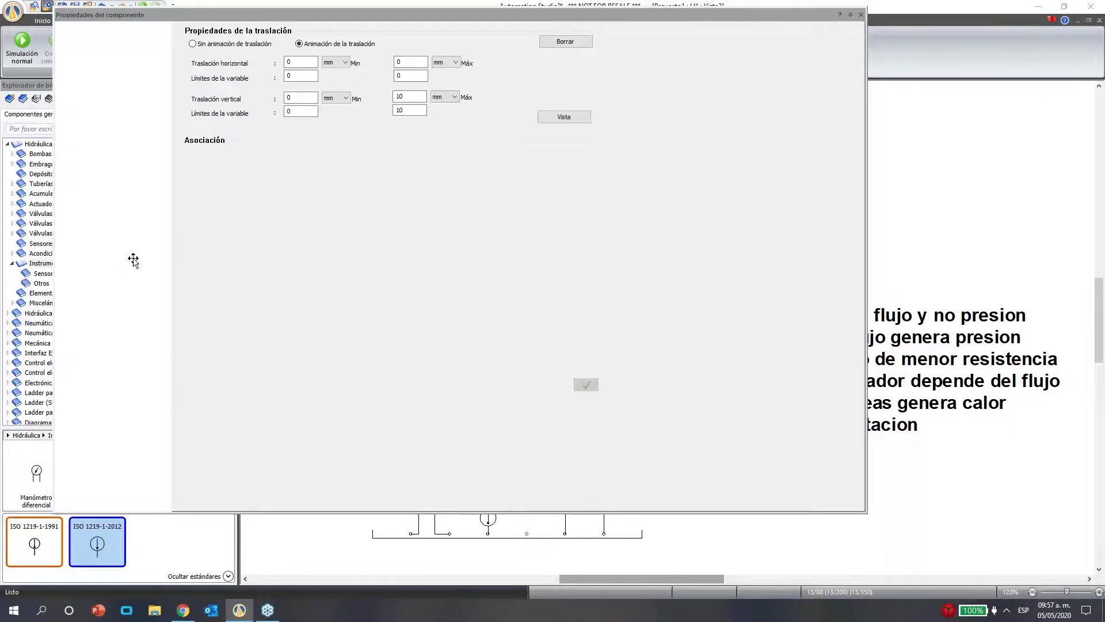
Set the red load's maximum vertical translation to 60 mm and the variable's upper limit to 60, and close its properties
double_click(403, 96)
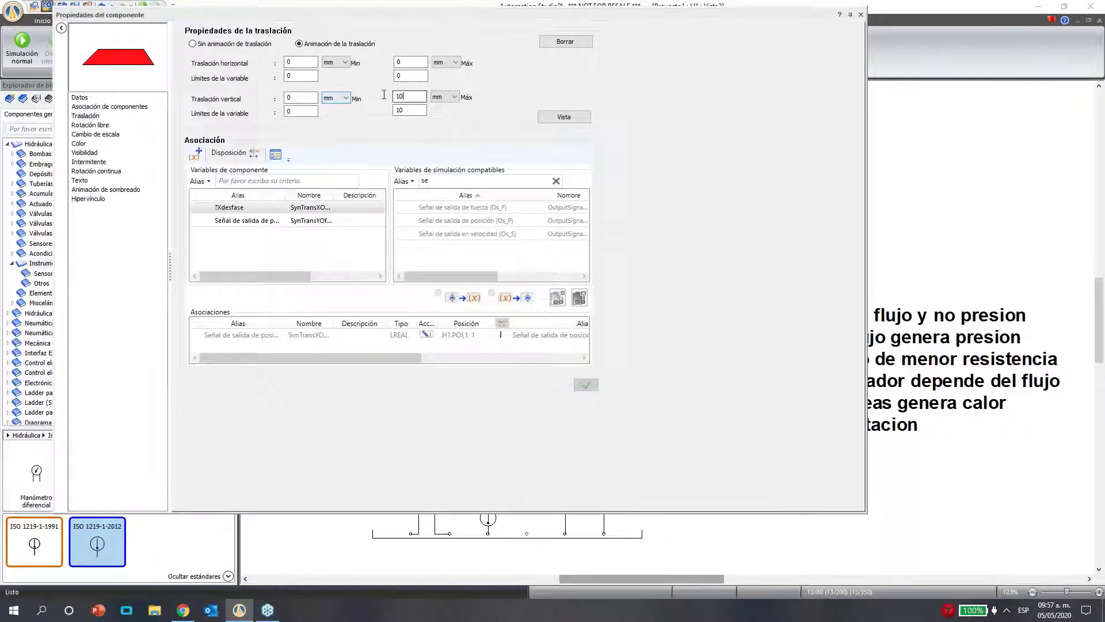
text(60)
key(Tab)
text(60)
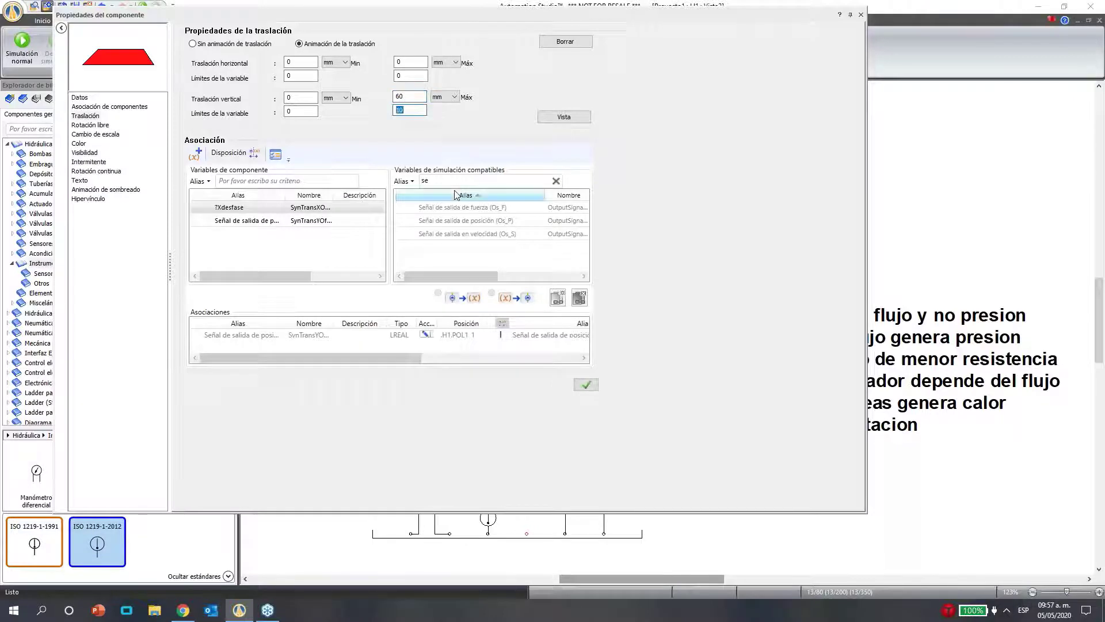
click(585, 385)
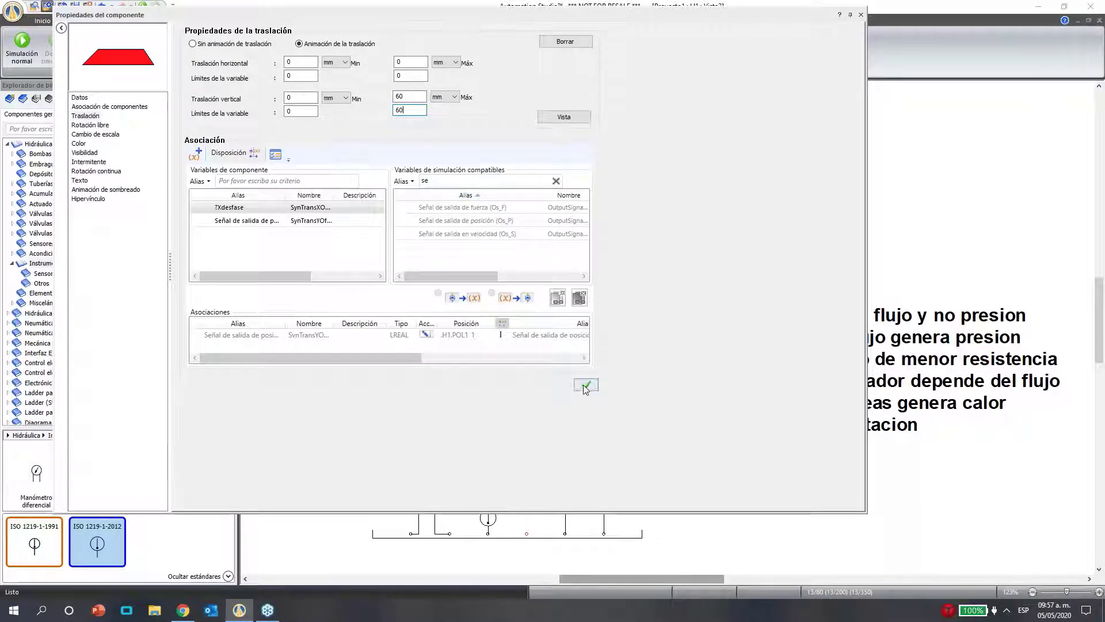
click(861, 14)
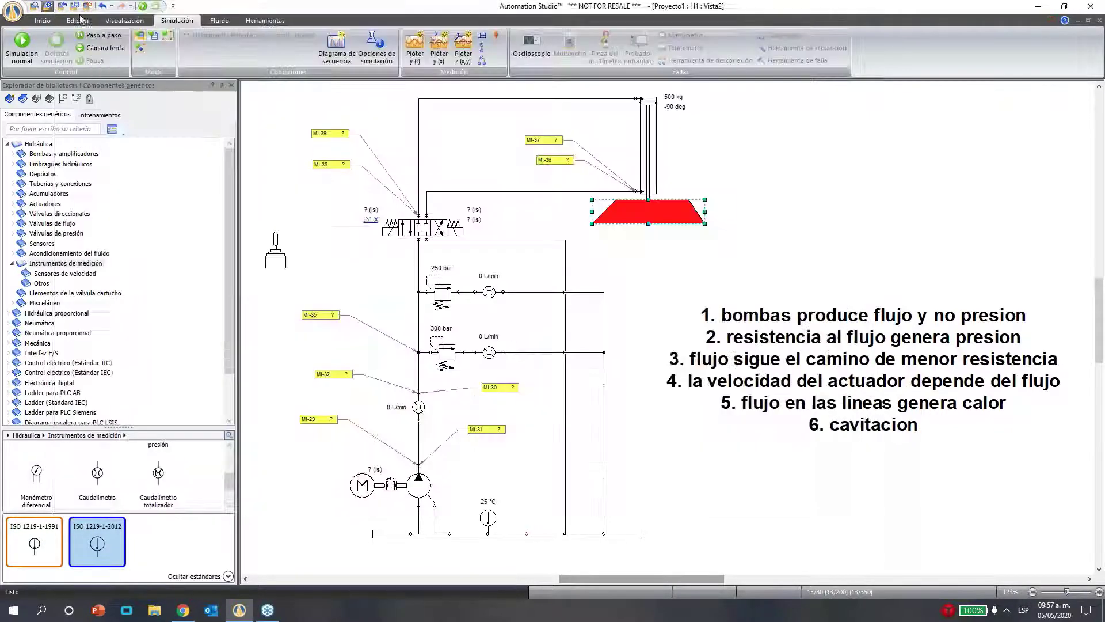
Simulate the circuit, move the JY joystick to X = -10 to shift the directional valve, and stop the simulation
click(142, 6)
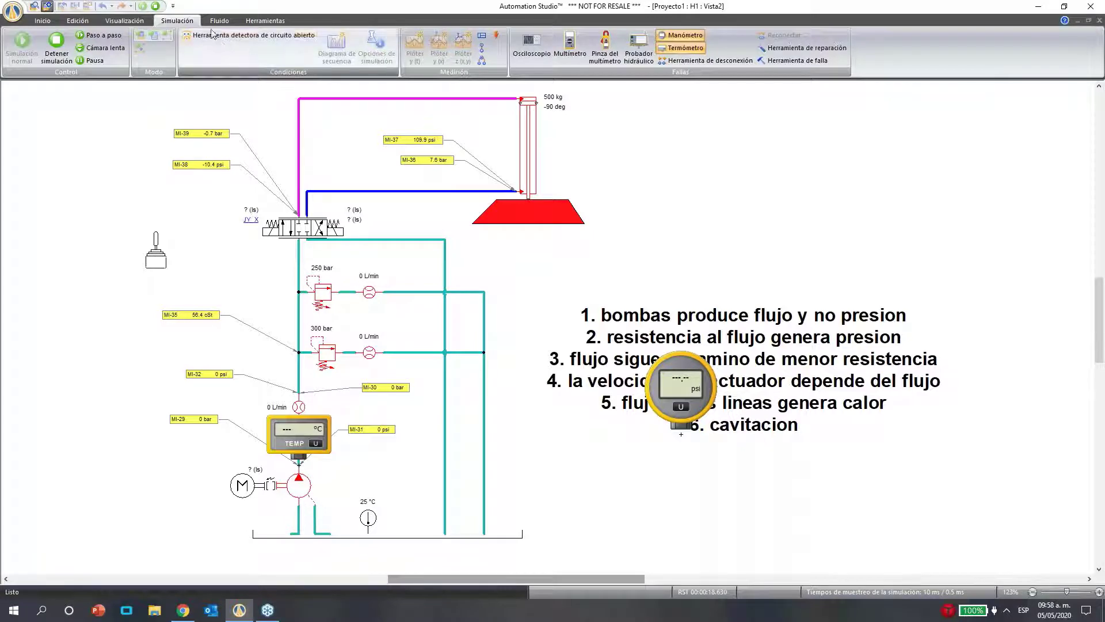
click(157, 262)
drag(172, 374, 117, 379)
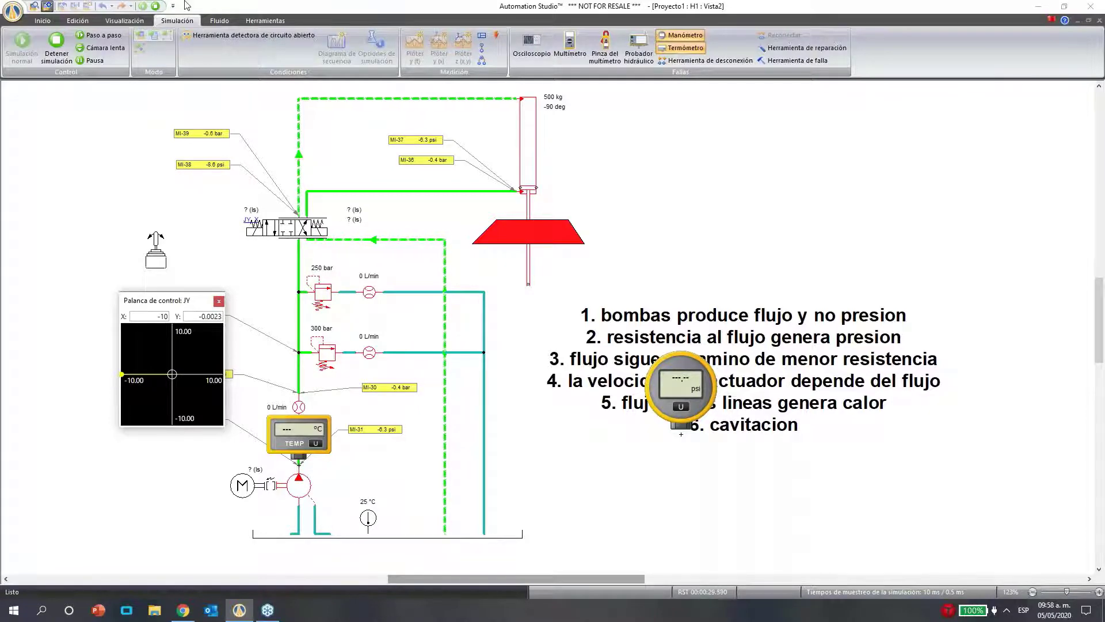
click(155, 7)
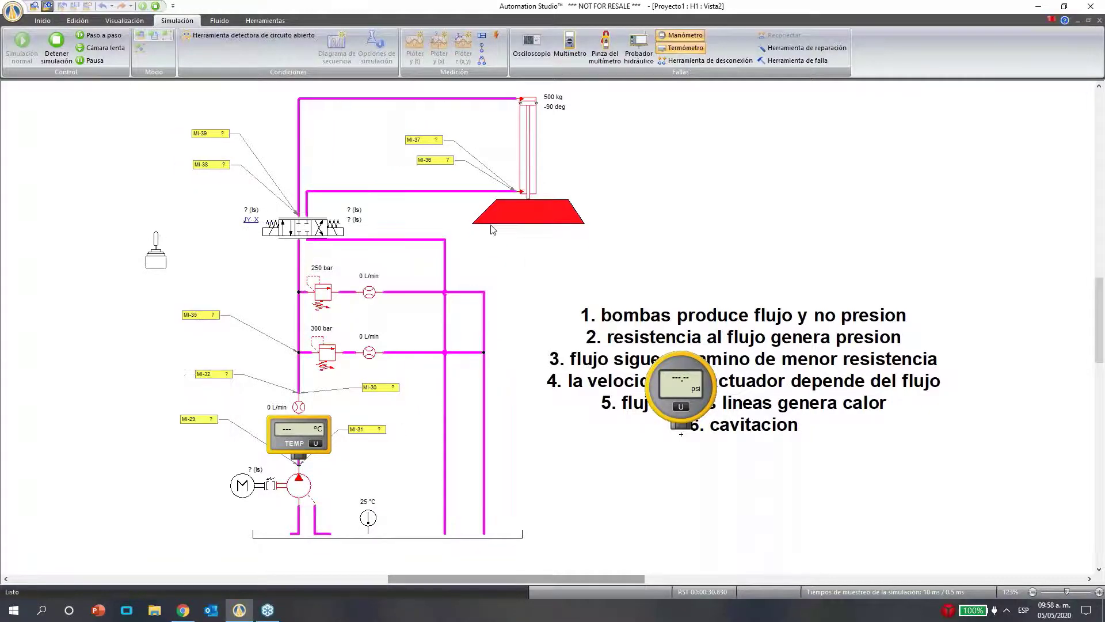
Delete the vertical cylinder and insert a new hydraulic double-acting cylinder above and beside the red load
click(637, 144)
key(Delete)
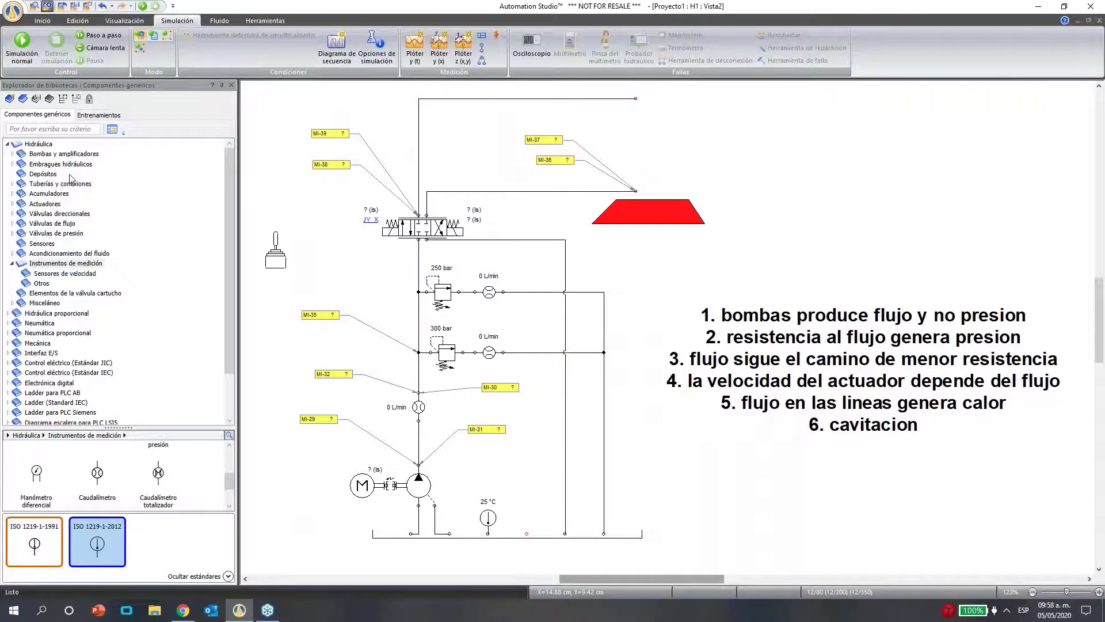
click(45, 205)
drag(99, 466, 694, 115)
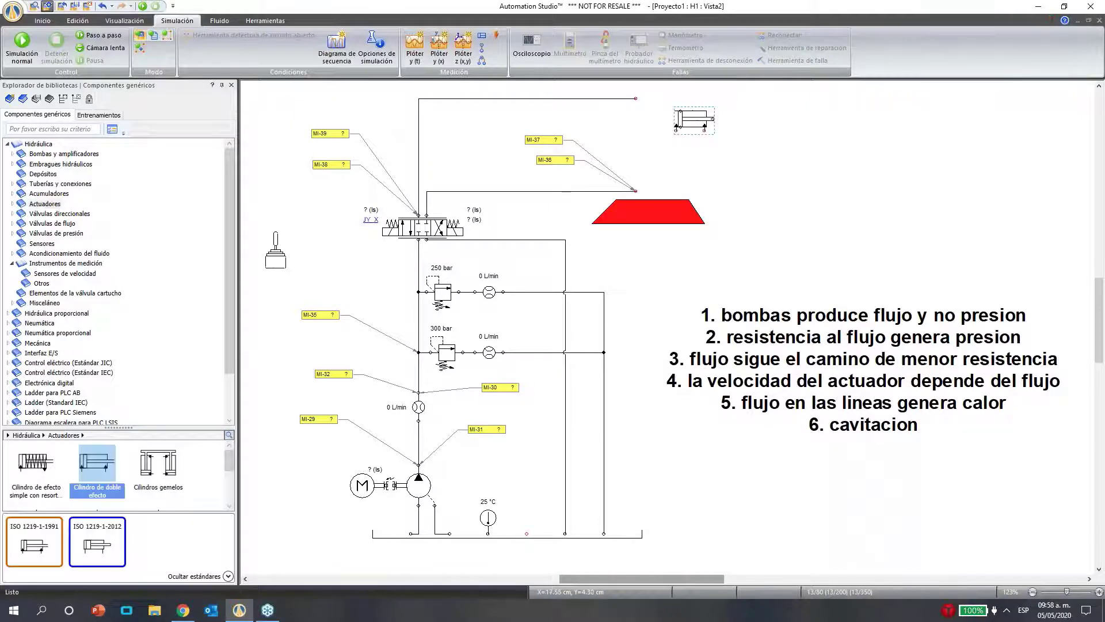
Rotate the new cylinder so its rod points down, and place its upper port on the end of the upper line
right_click(694, 115)
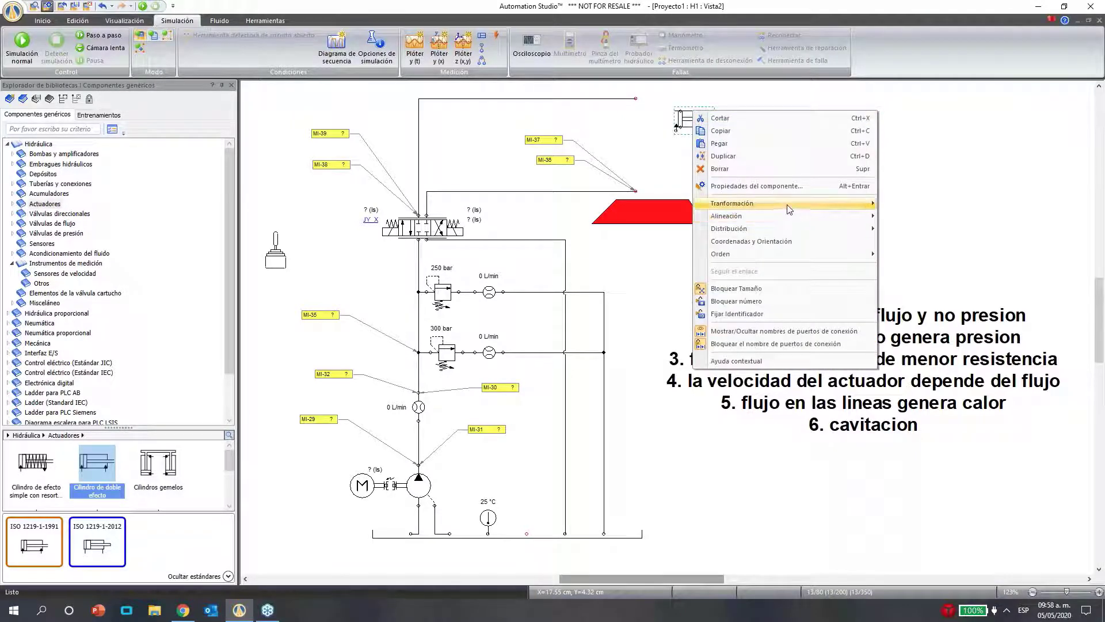
mouse_move(789, 210)
click(911, 229)
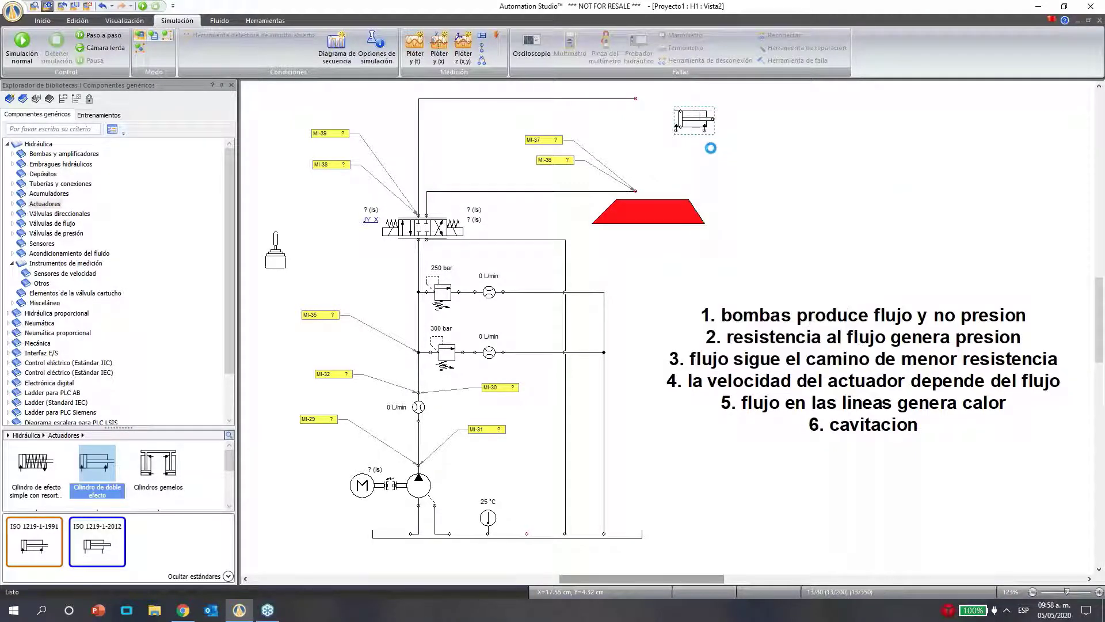
drag(701, 136, 649, 120)
Reroute the free end of the lower line to the new cylinder's lower port
click(593, 192)
drag(636, 191, 637, 102)
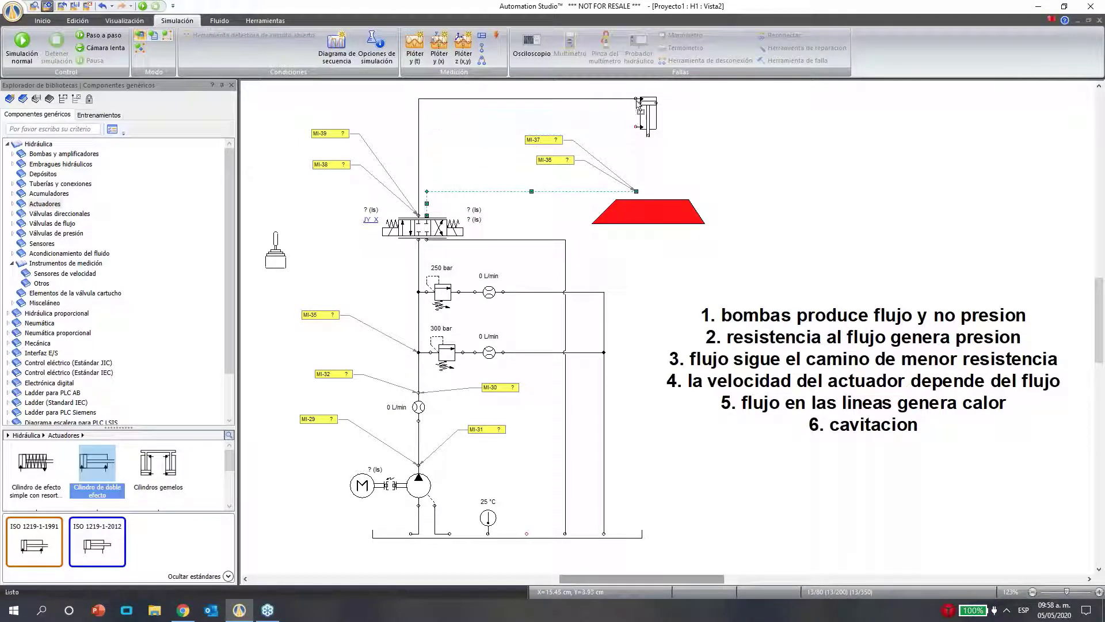
key(ctrl+z)
drag(638, 180, 637, 128)
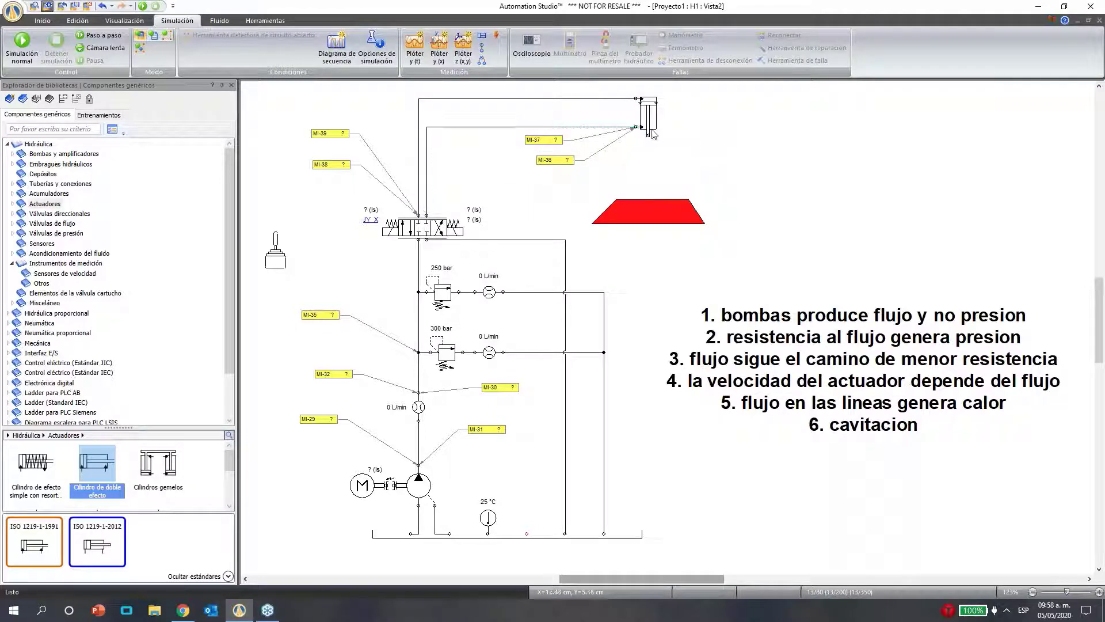
Move the red trapezoid up against the cylinder rod and set the double-acting cylinder's inclination to -90 deg, displayed on the diagram
drag(649, 210, 656, 159)
double_click(651, 126)
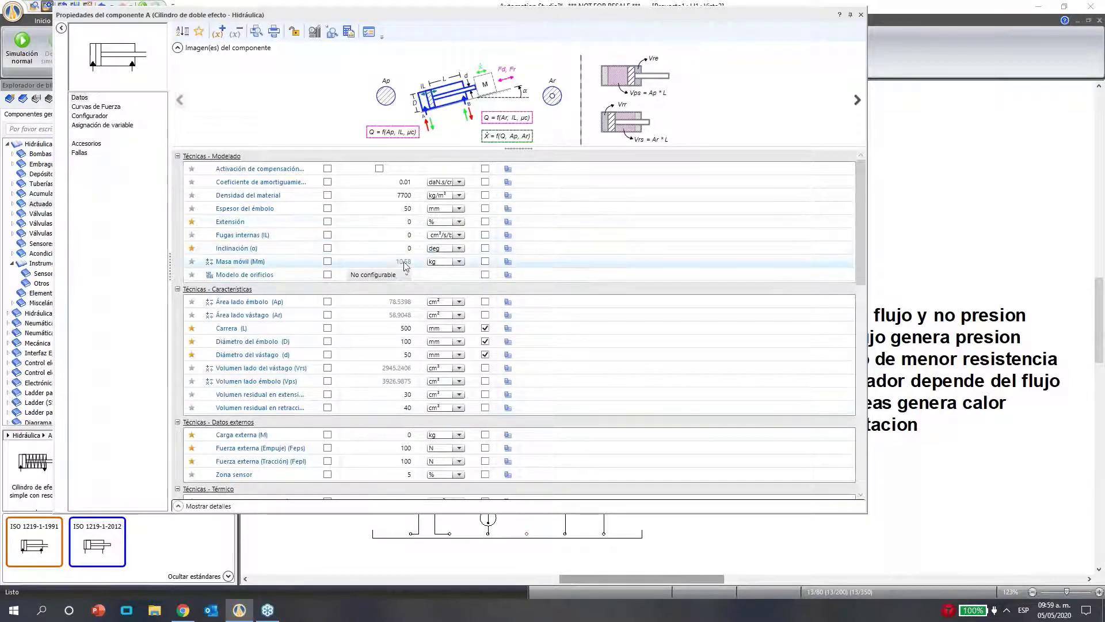
click(408, 248)
text(-90)
click(327, 249)
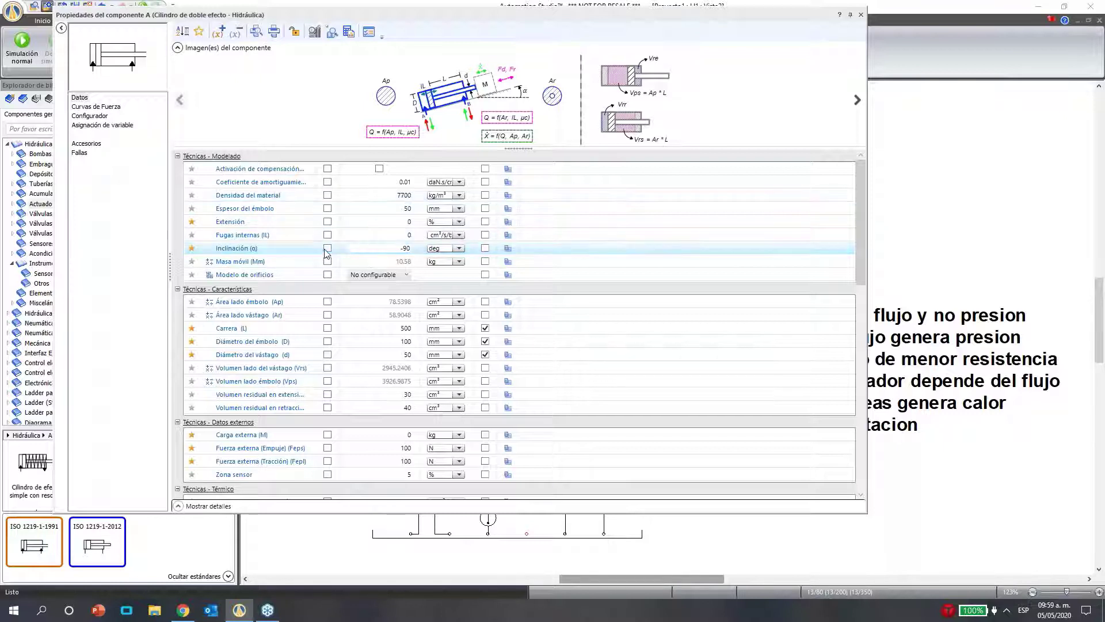
Set the cylinder's external load to 500 kg and display it on the diagram
click(327, 434)
click(389, 437)
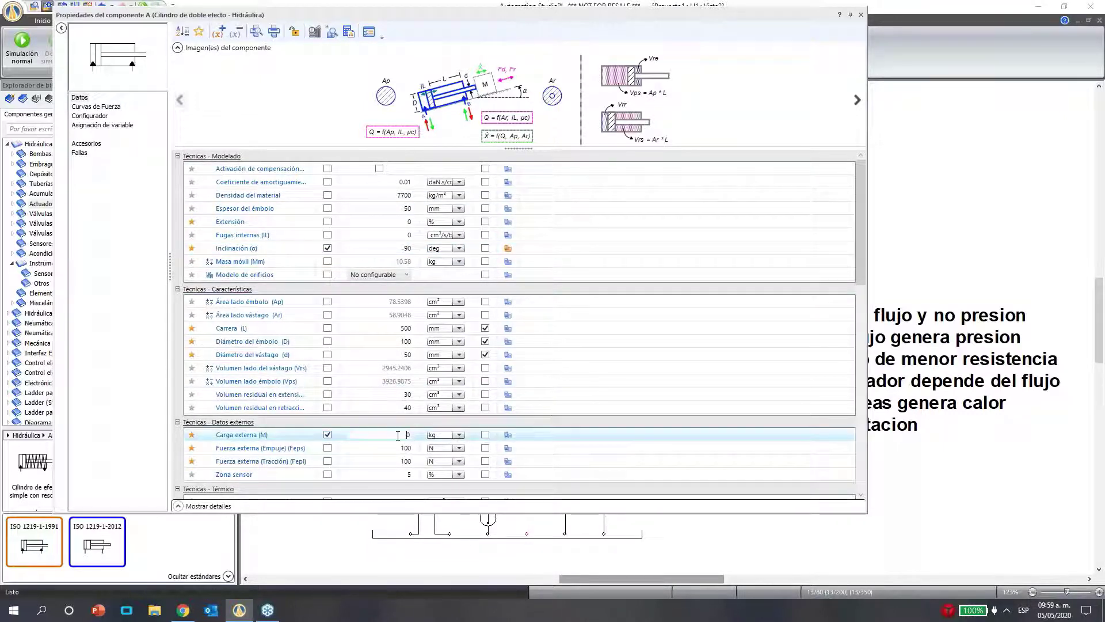
text(500)
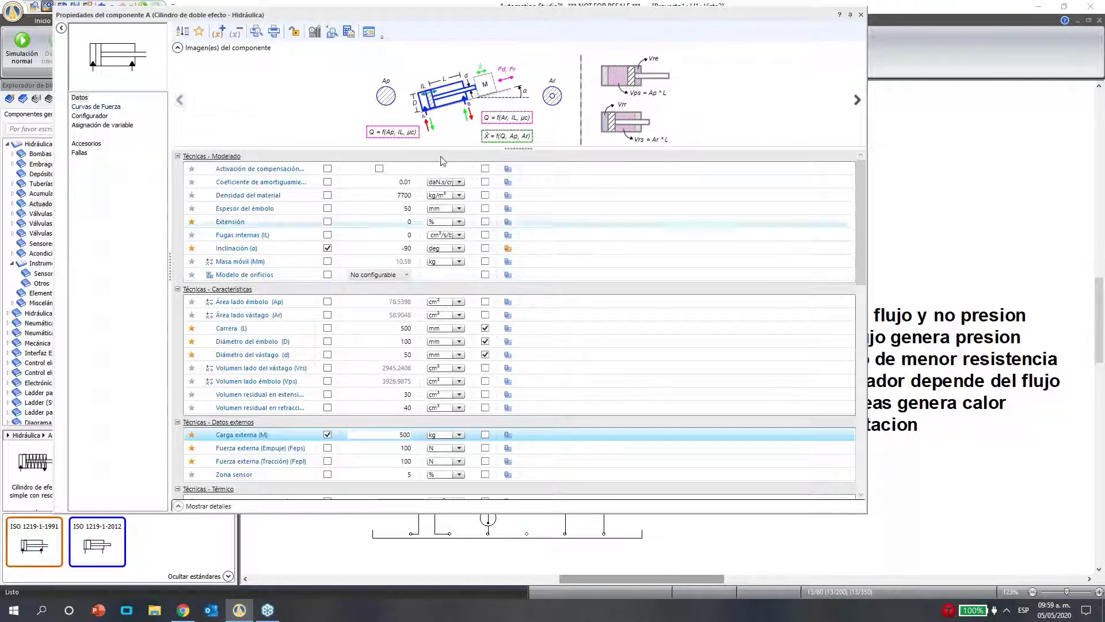
click(861, 18)
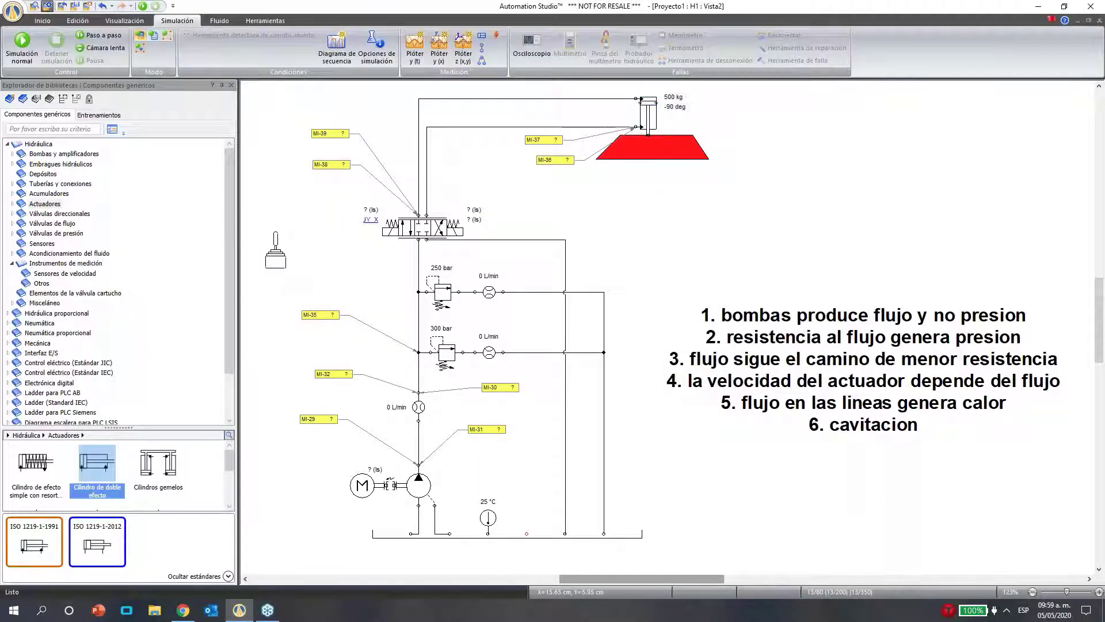
In the red trapezoid's translation animation, associate the Y offset variable with the cylinder's position output signal (Os_P)
double_click(652, 147)
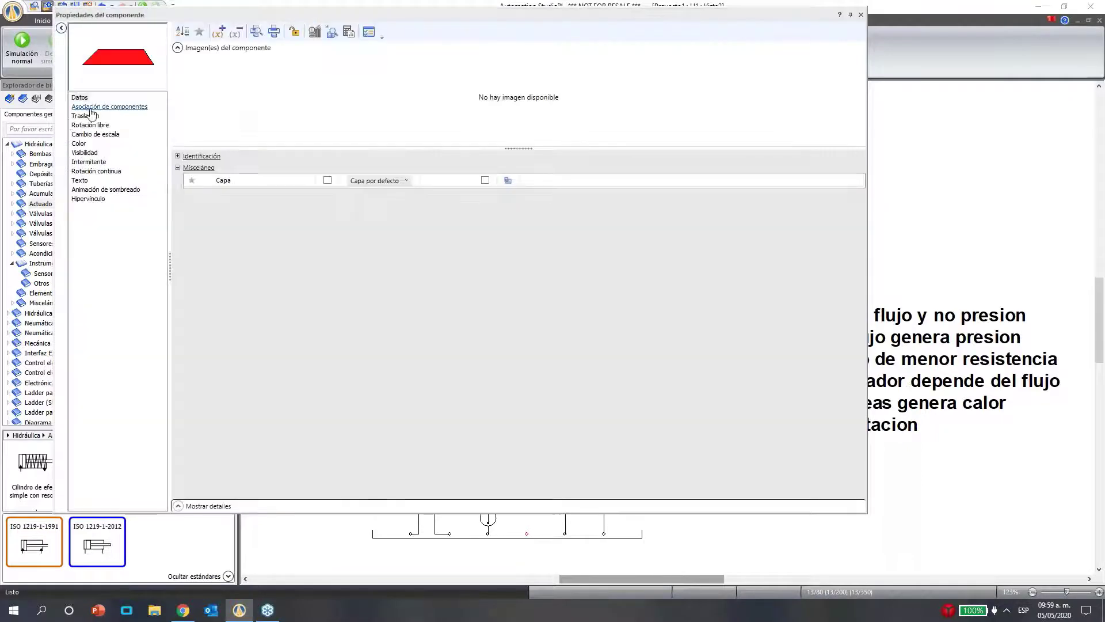
click(87, 115)
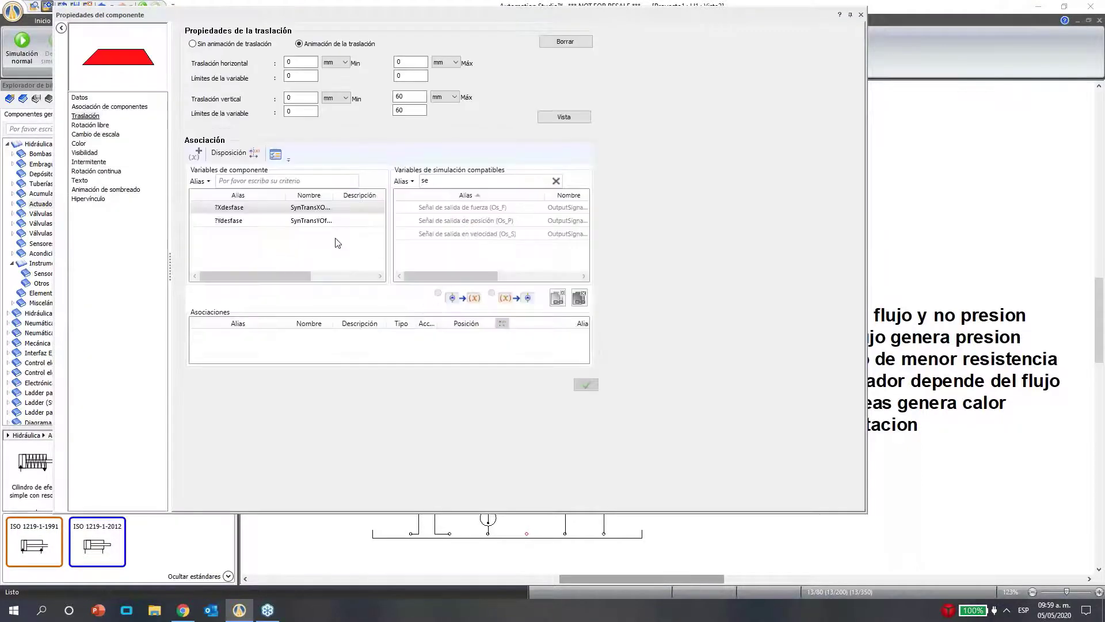
click(322, 223)
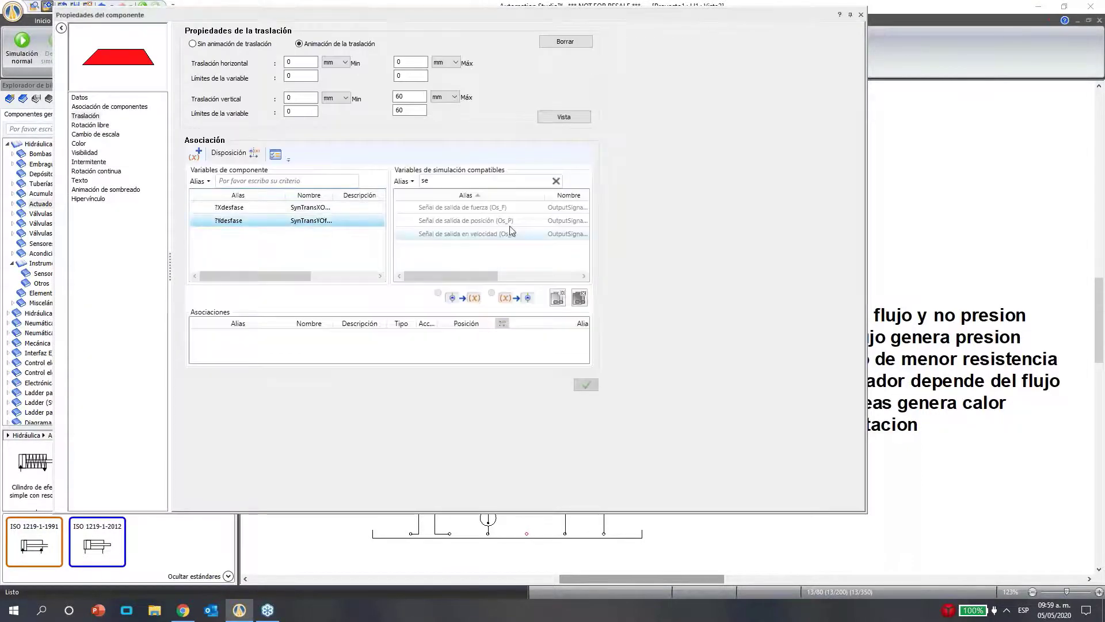
click(557, 297)
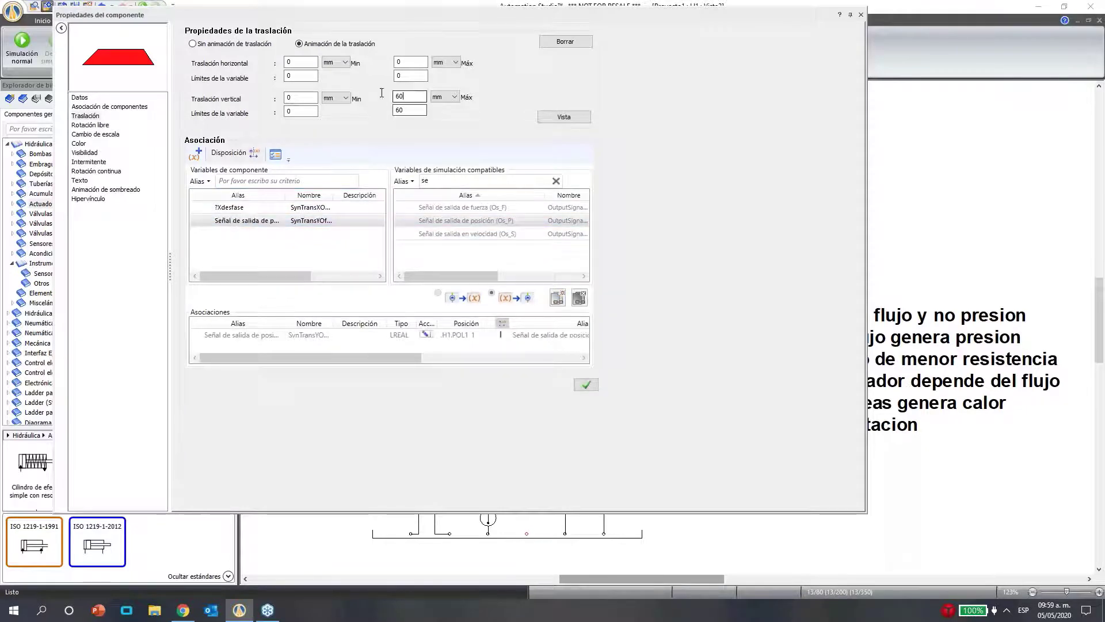
Set the trapezoid's maximum vertical translation to 10 mm and its upper variable limit to 10, and apply the animation
text(0)
key(F1)
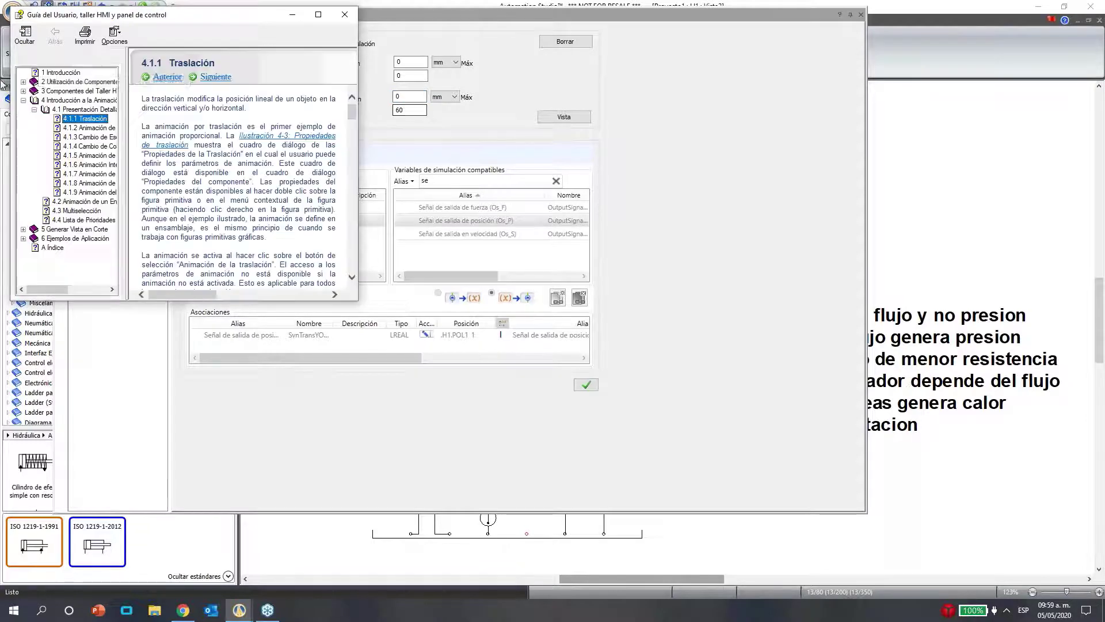
click(349, 20)
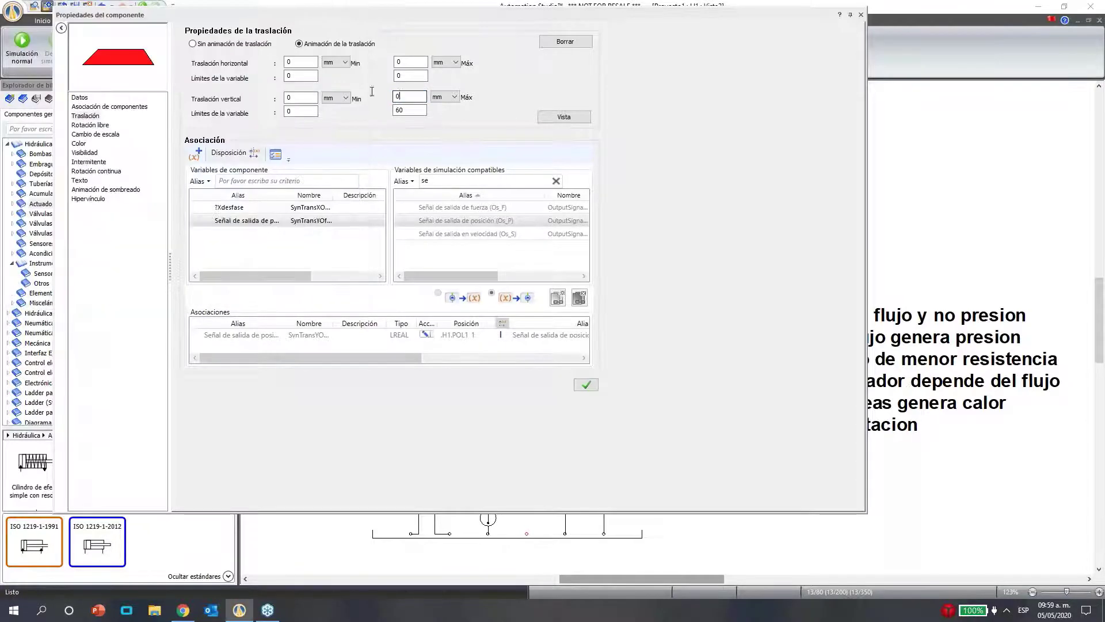
double_click(410, 109)
text(10)
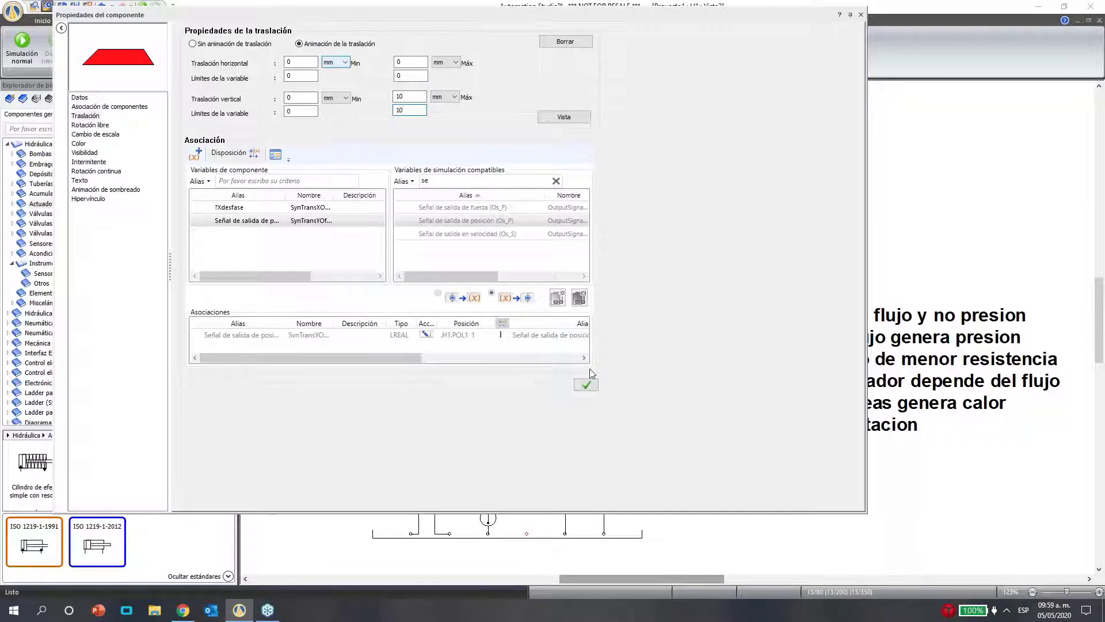
click(584, 388)
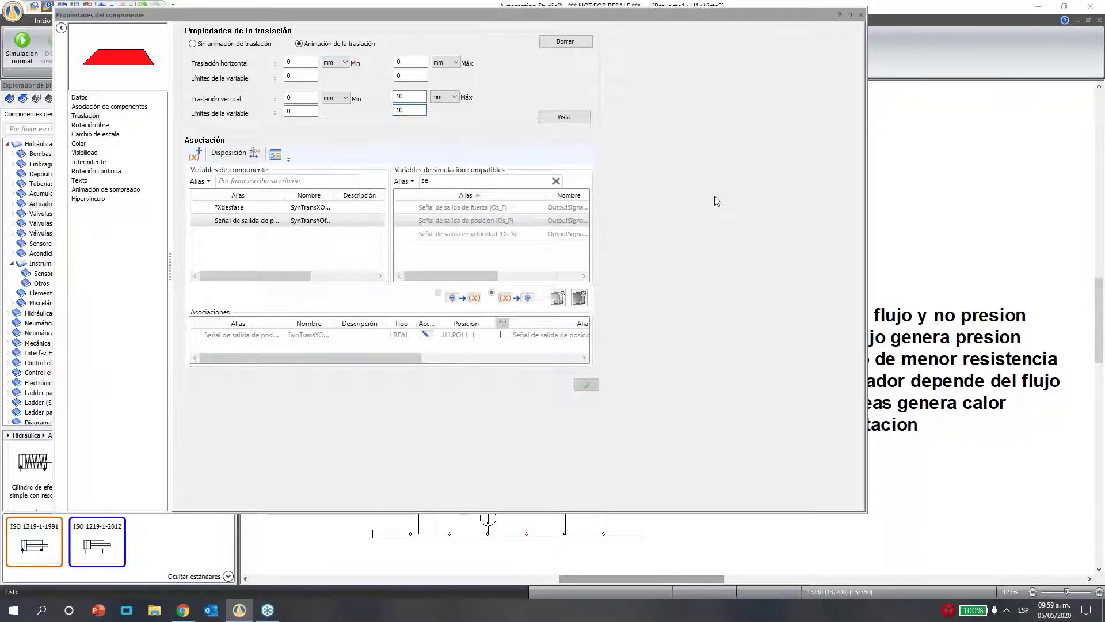
click(860, 16)
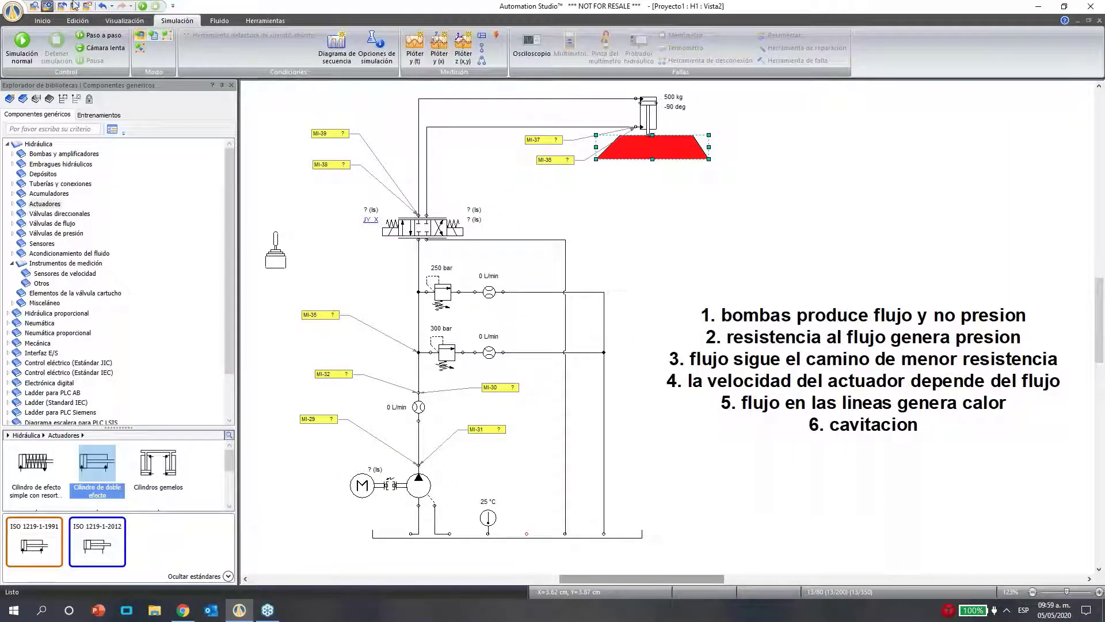
Simulate the circuit with the joystick moved to X about -6.5 to test the load's movement, and stop the simulation
click(144, 8)
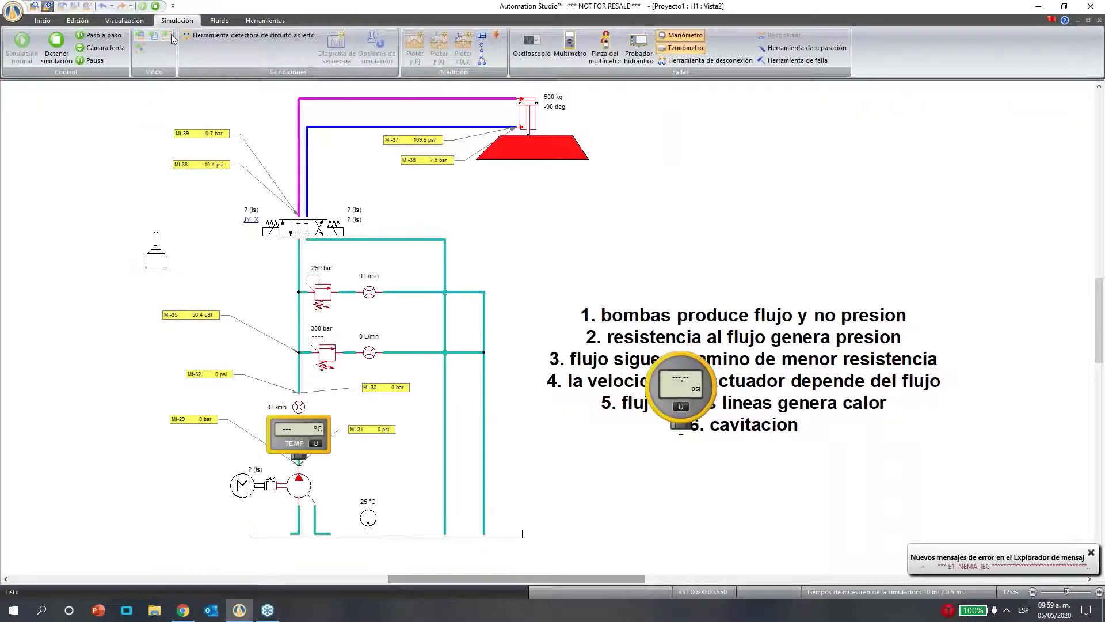
click(156, 261)
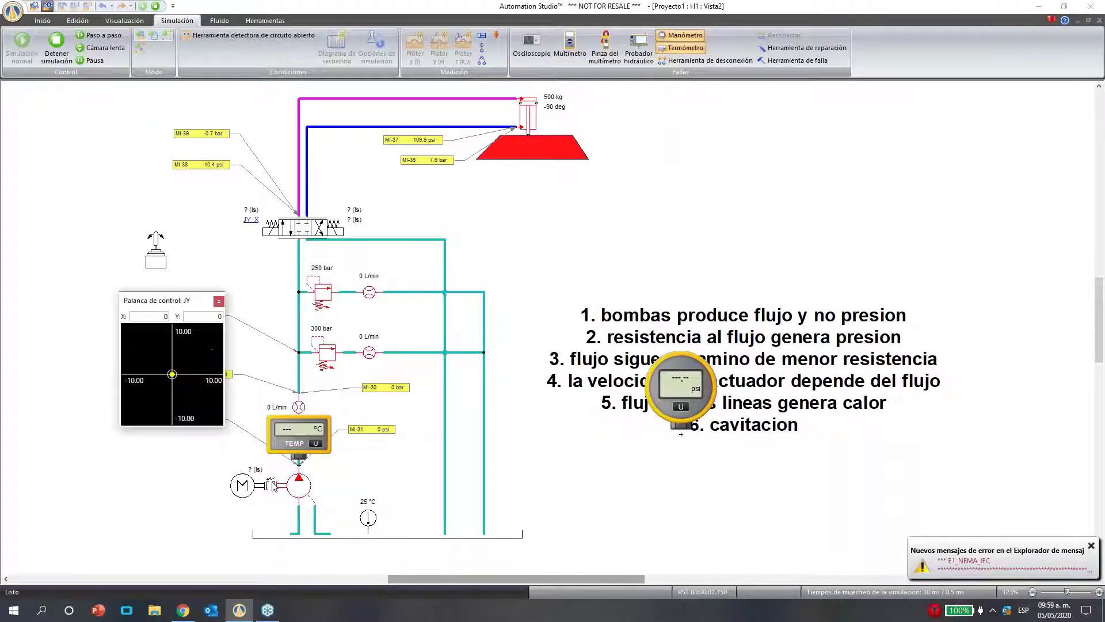
drag(172, 380, 140, 375)
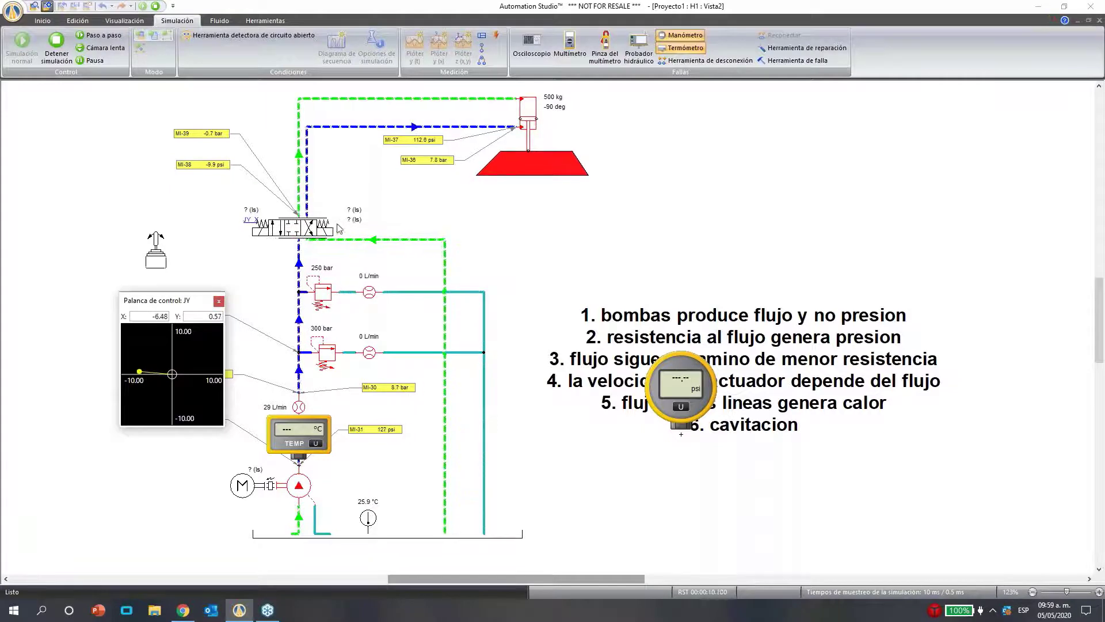
click(156, 8)
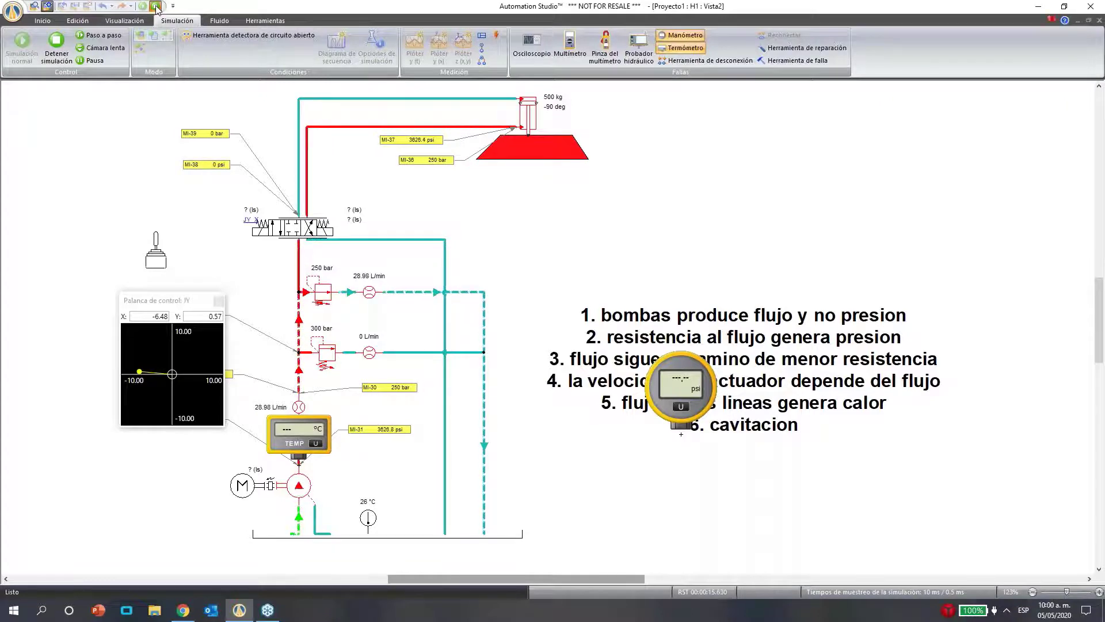
click(155, 6)
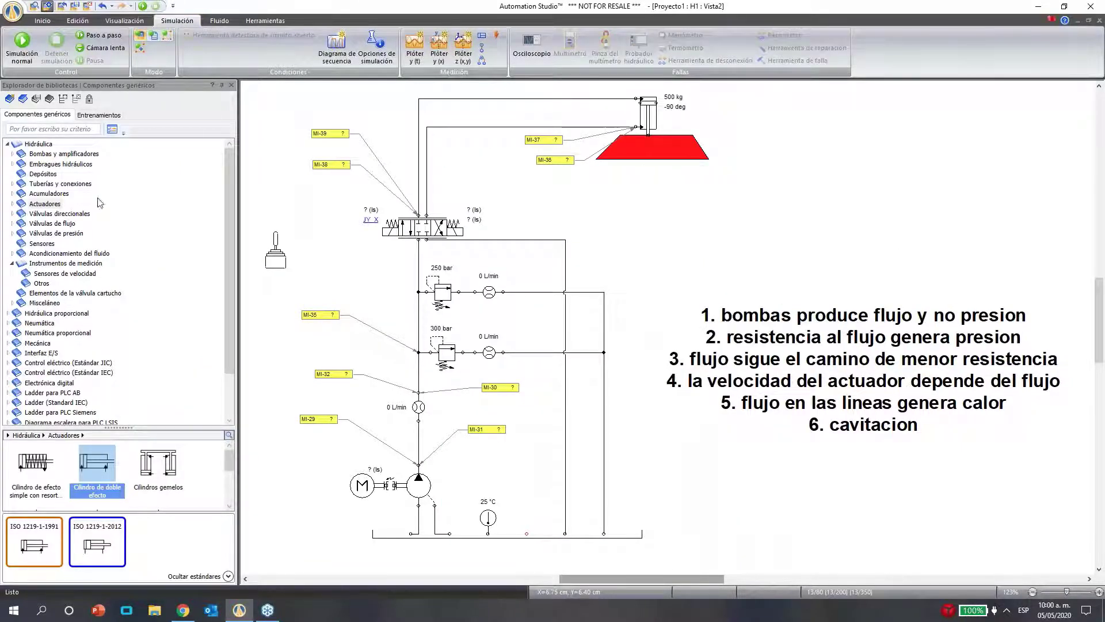
Insert a counterbalance valve in the ISO 1219-1-1991 standard on the empty area below the red load
click(12, 264)
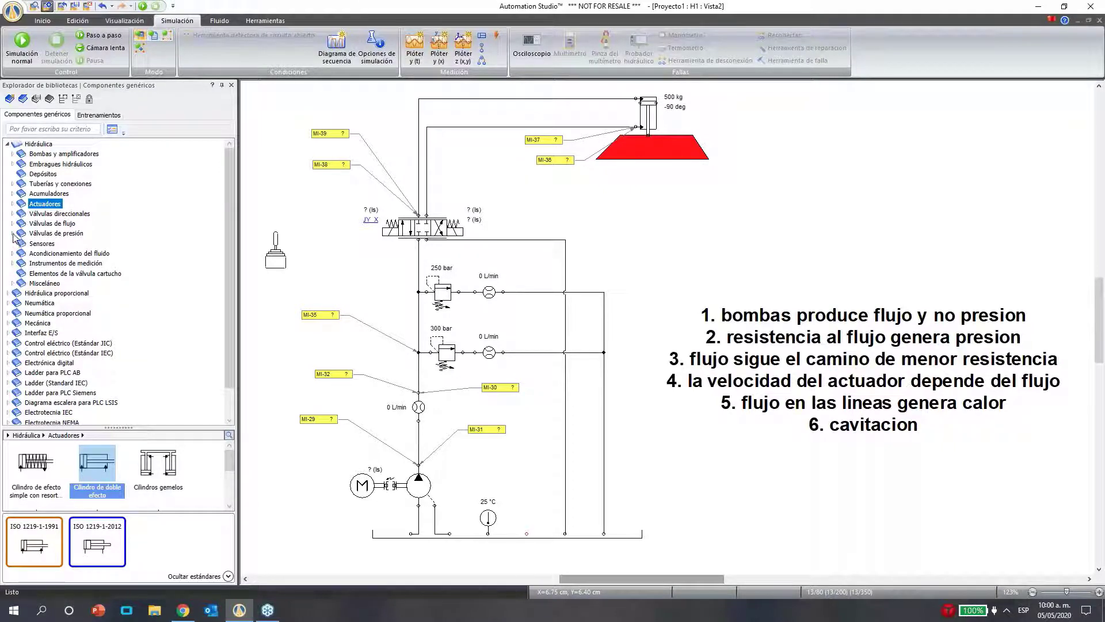
click(12, 234)
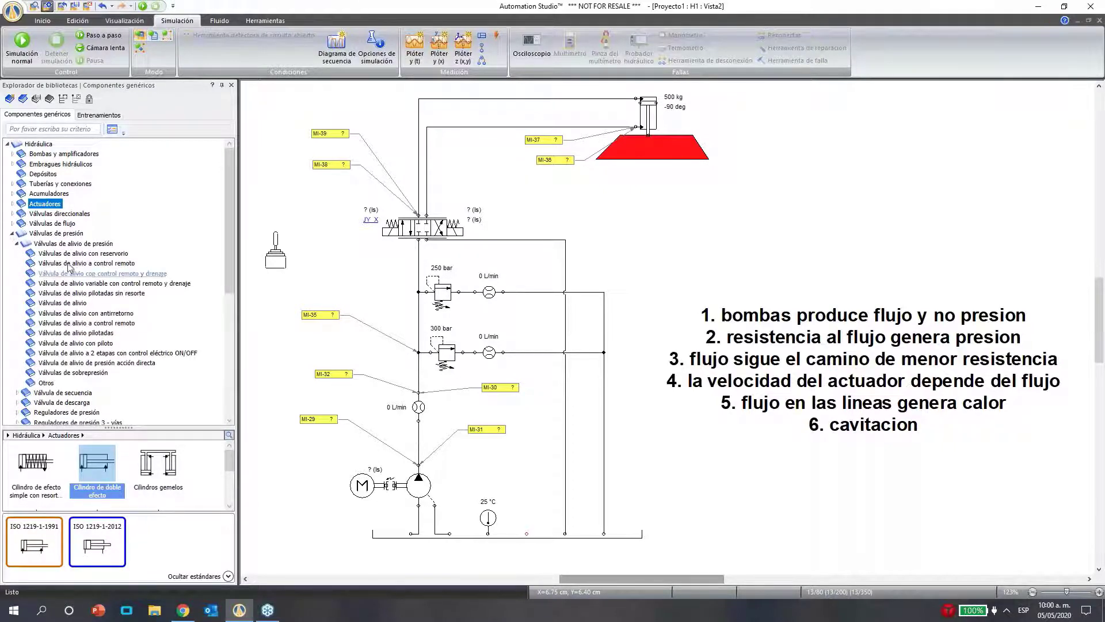
click(16, 244)
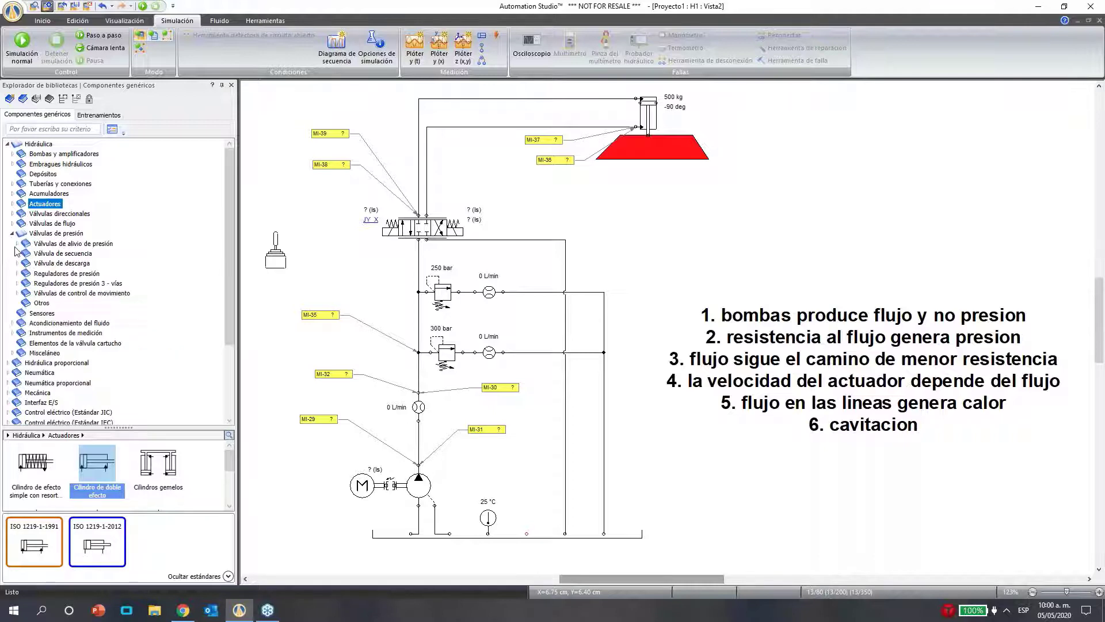
click(16, 294)
click(92, 305)
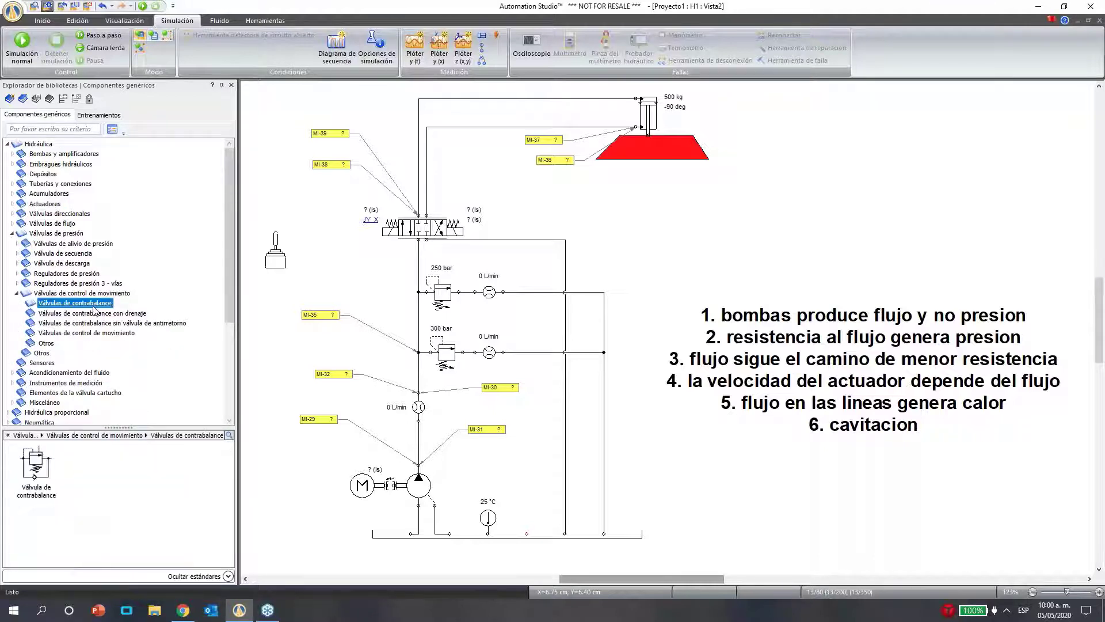
click(40, 471)
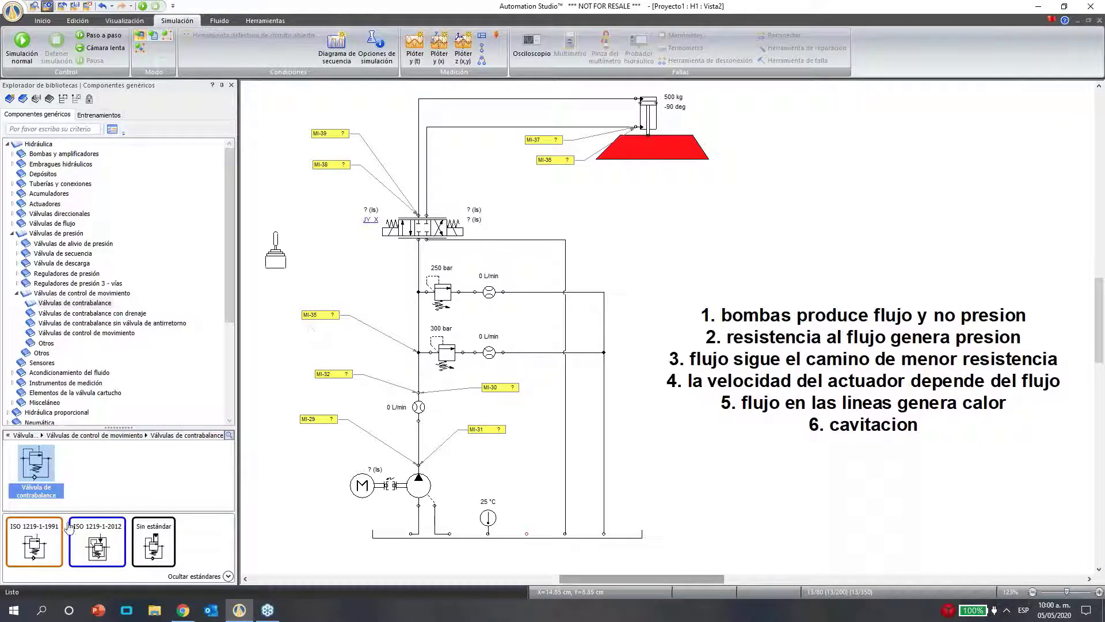
click(47, 459)
click(38, 475)
drag(34, 544, 686, 221)
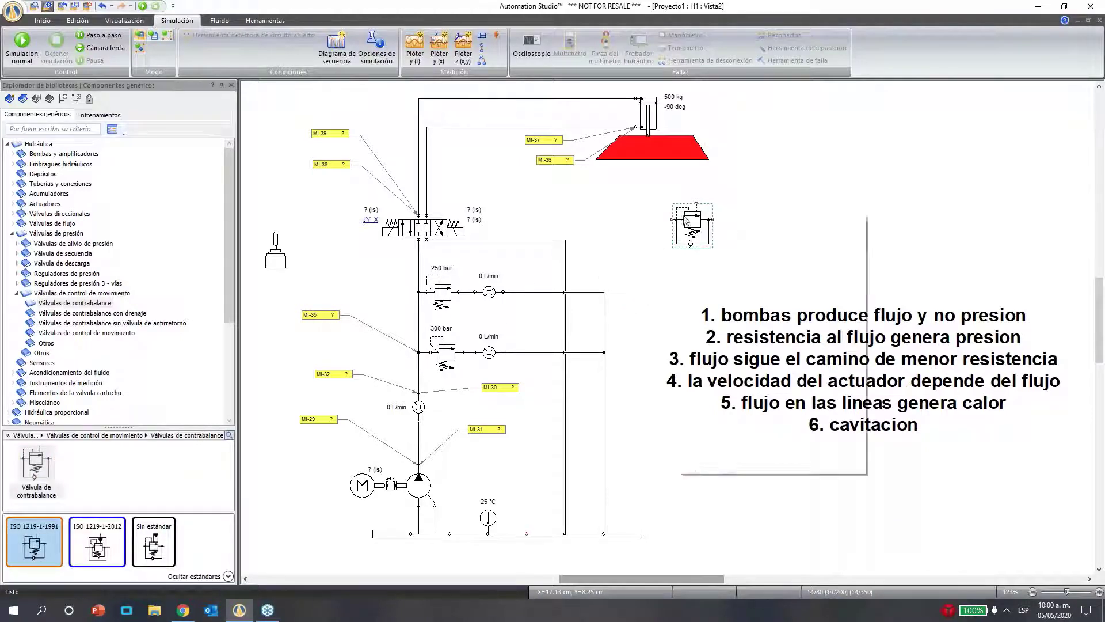
Mirror the counterbalance valve horizontally and place a copy of it in the cylinder's lower line
right_click(686, 222)
mouse_move(765, 311)
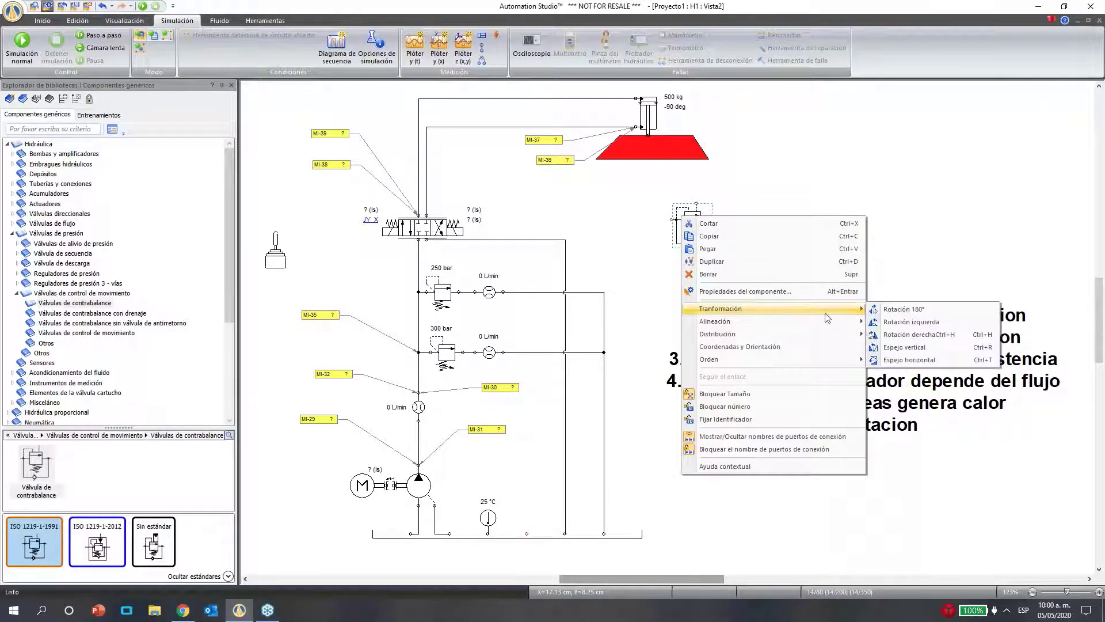
click(898, 359)
drag(699, 223, 508, 139)
key(Escape)
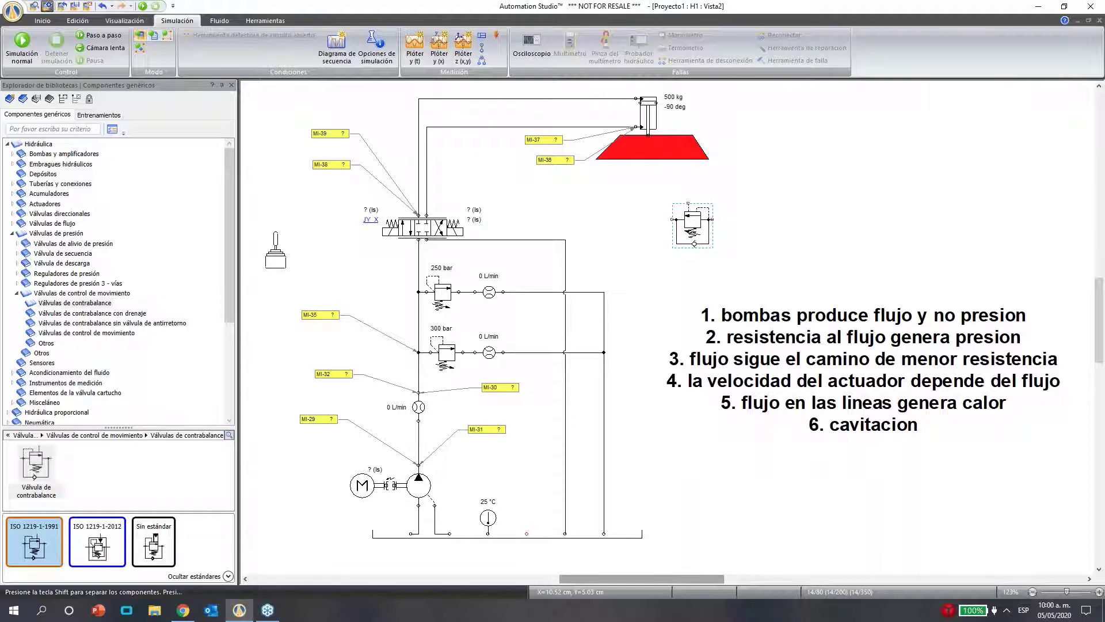
click(486, 129)
click(798, 171)
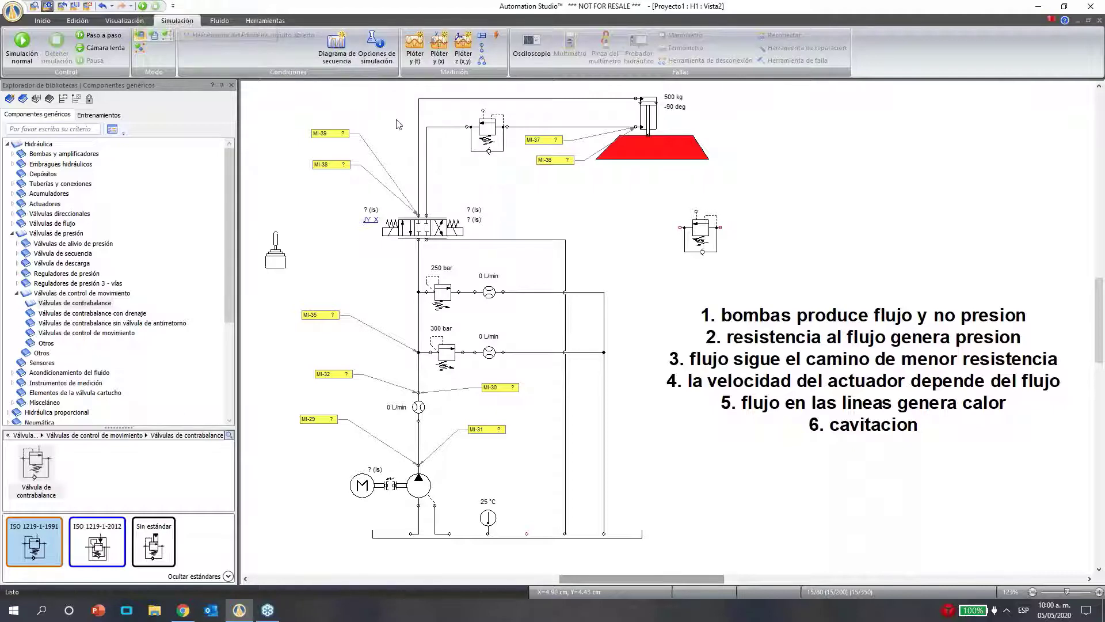
Start the simulation and check the opening pressure setting of the counterbalance valve in the cylinder line
click(142, 7)
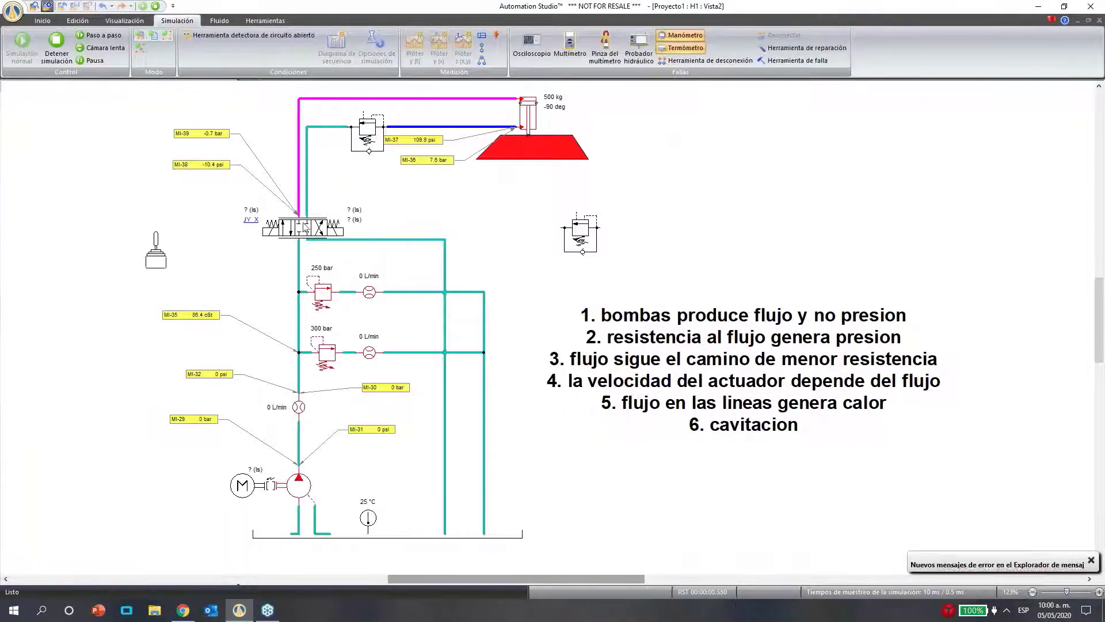
click(368, 130)
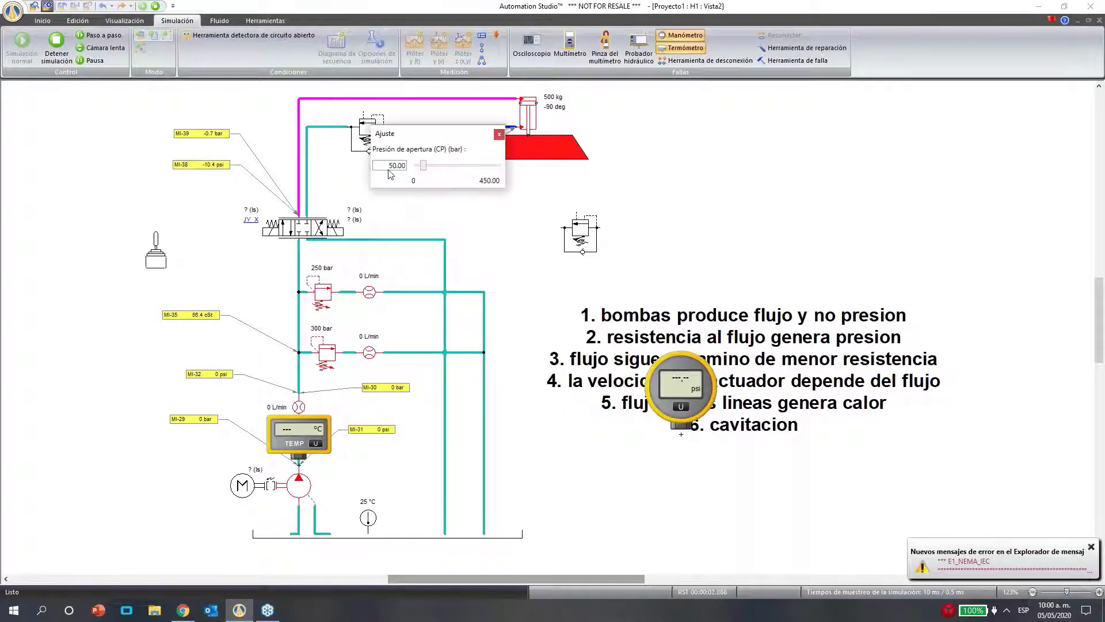
click(413, 115)
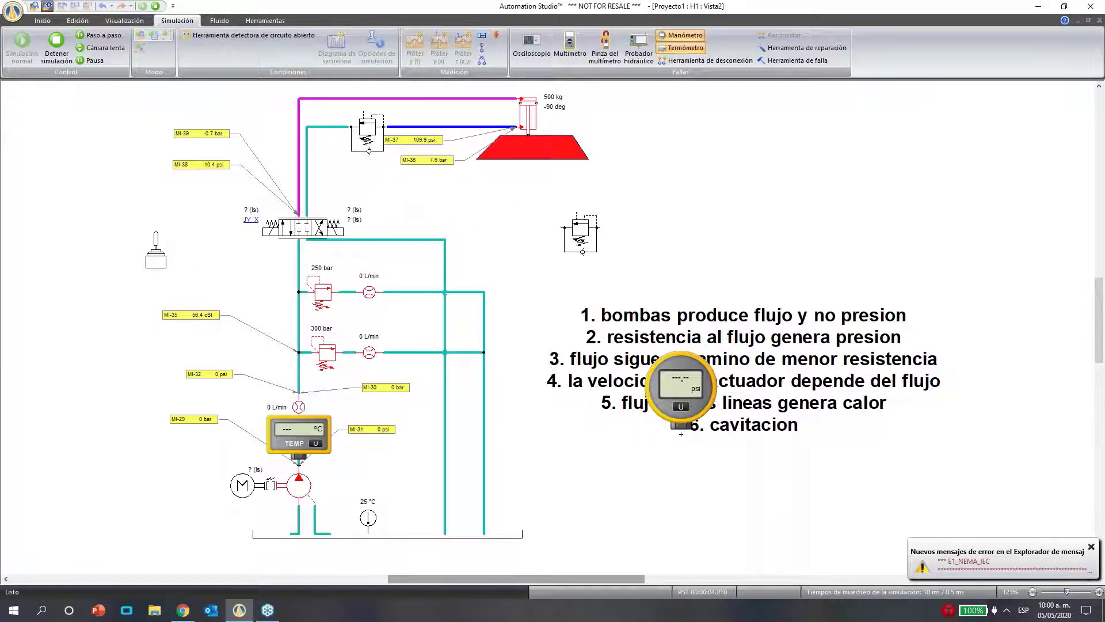
Move the joystick to X about 3.4 and on to about 6.7 to lower the load through the counterbalance valve
click(156, 250)
drag(172, 374, 193, 378)
click(356, 159)
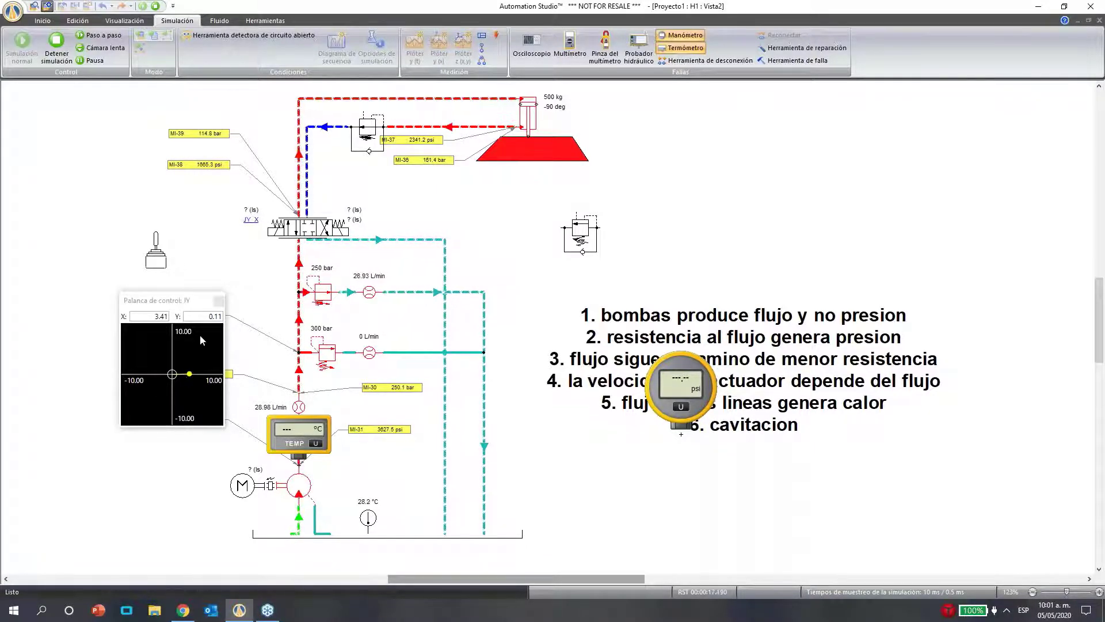
drag(190, 374, 207, 375)
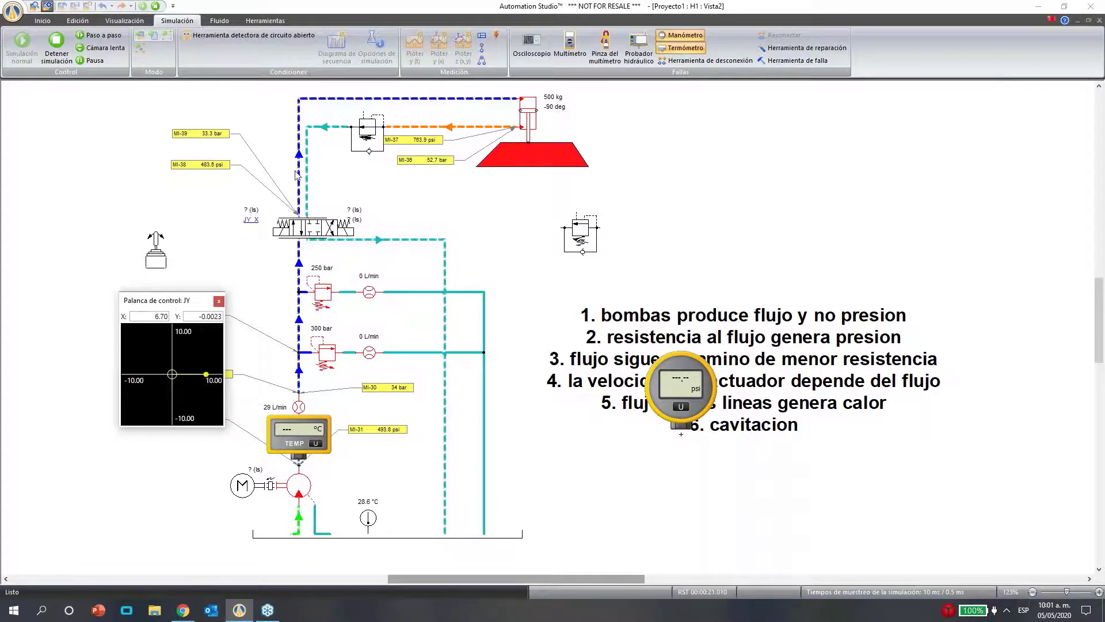
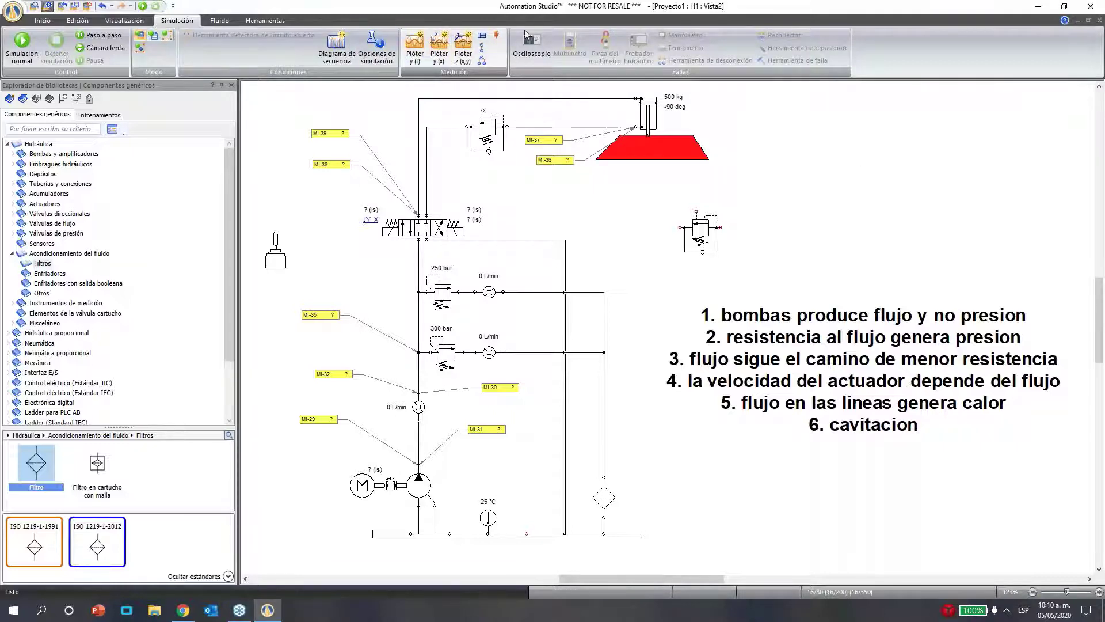
Open a y(t) plotter for the circuit
click(414, 49)
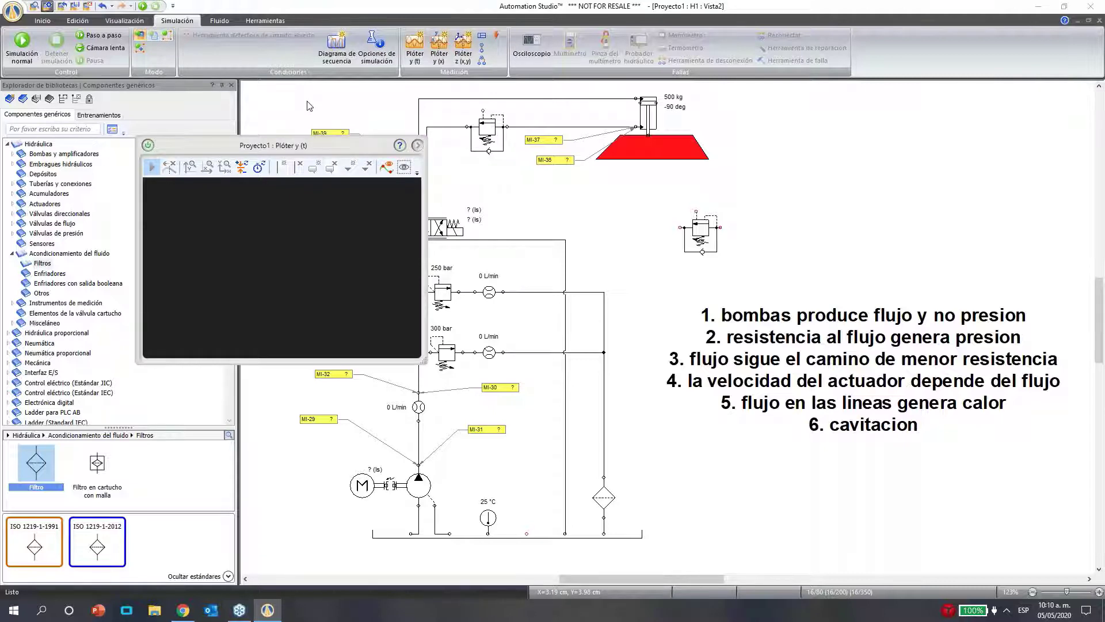
Move the y(t) plotter clear of the circuit and add the cylinder's piston-side pressure (Presión lado émbolo) to it
drag(281, 147, 769, 238)
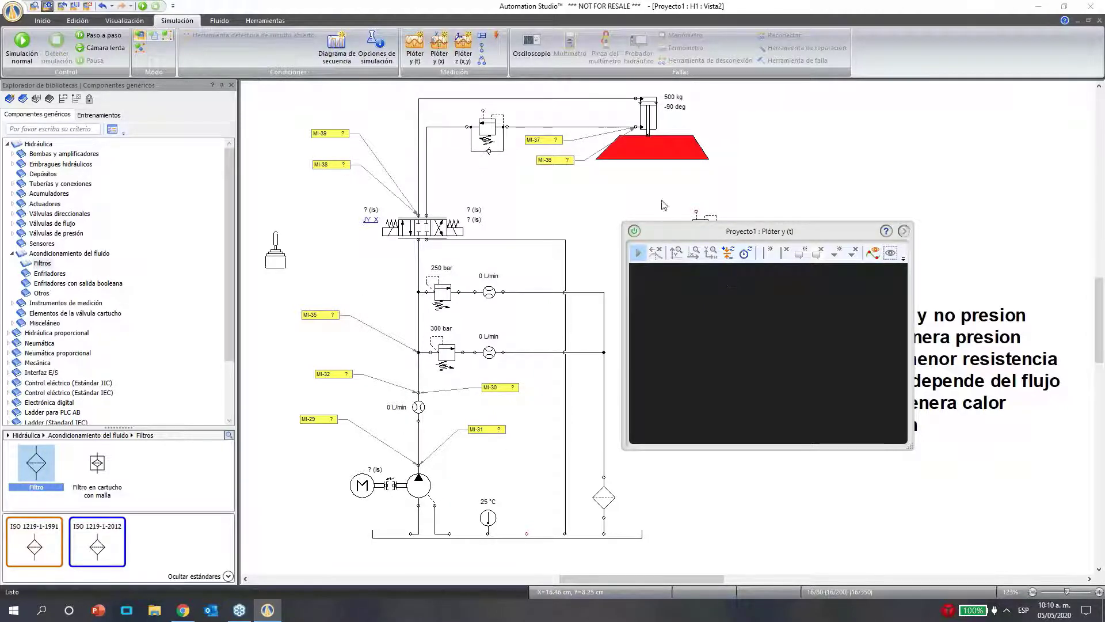
drag(648, 143, 674, 267)
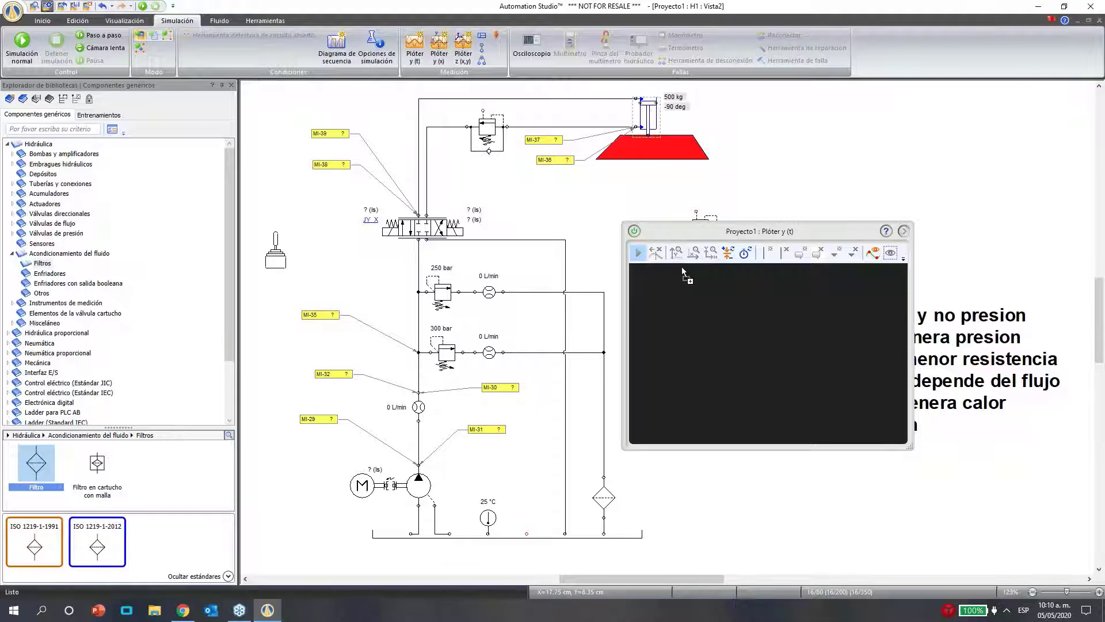
drag(724, 232, 737, 354)
drag(780, 313, 779, 317)
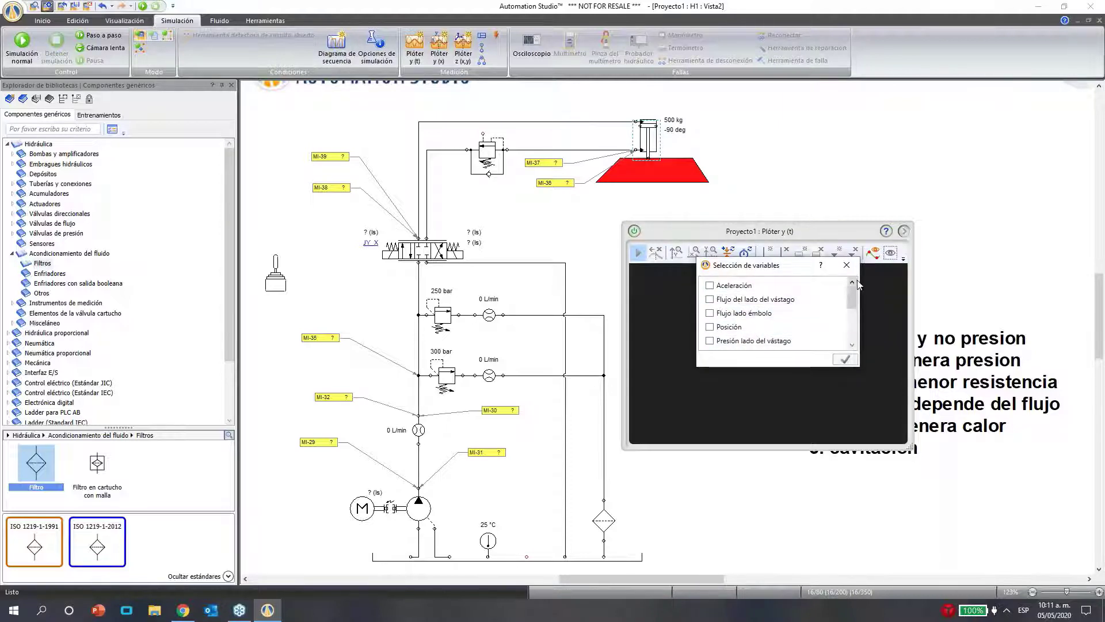
mouse_move(852, 300)
mouse_down()
mouse_move(853, 330)
mouse_move(852, 317)
mouse_up()
click(709, 312)
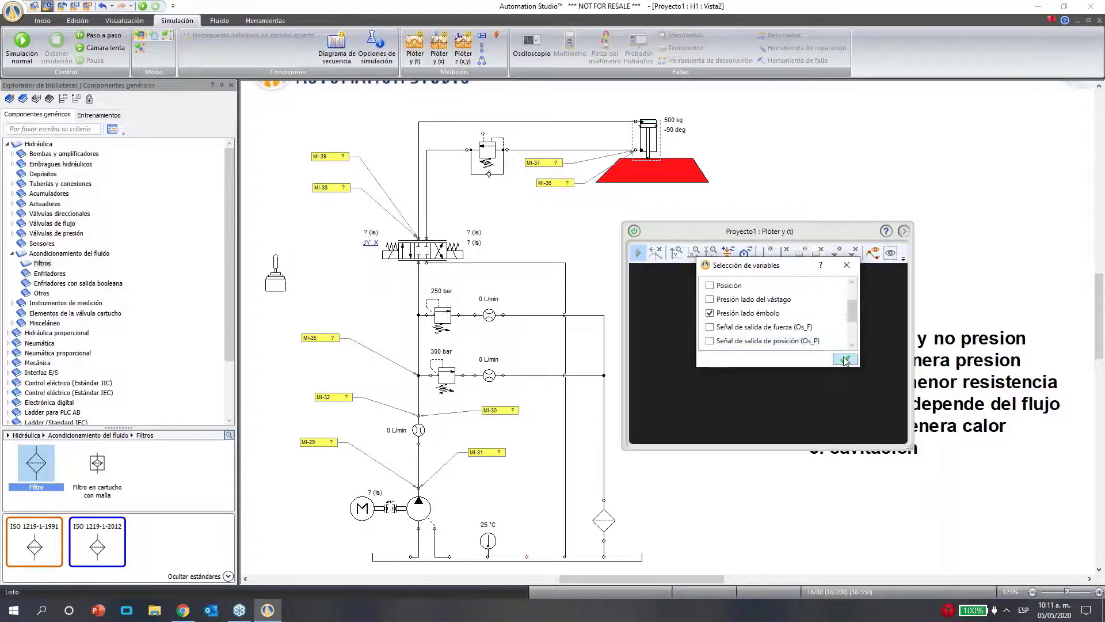
click(845, 359)
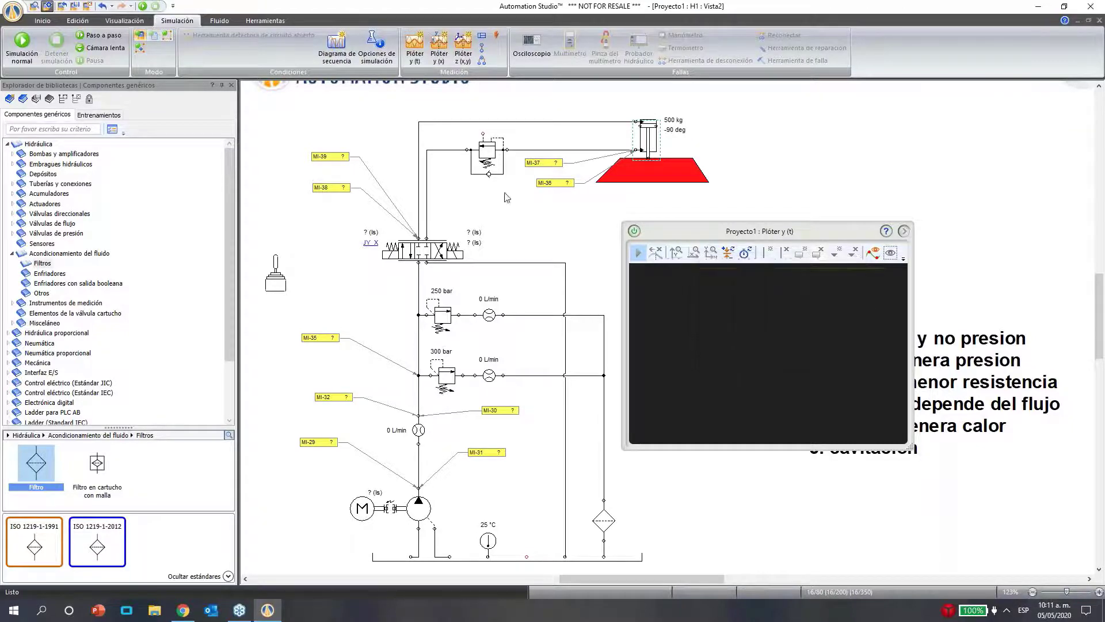
Start the simulation and fit the plotter's pressure and time axes to the recorded curve
click(142, 7)
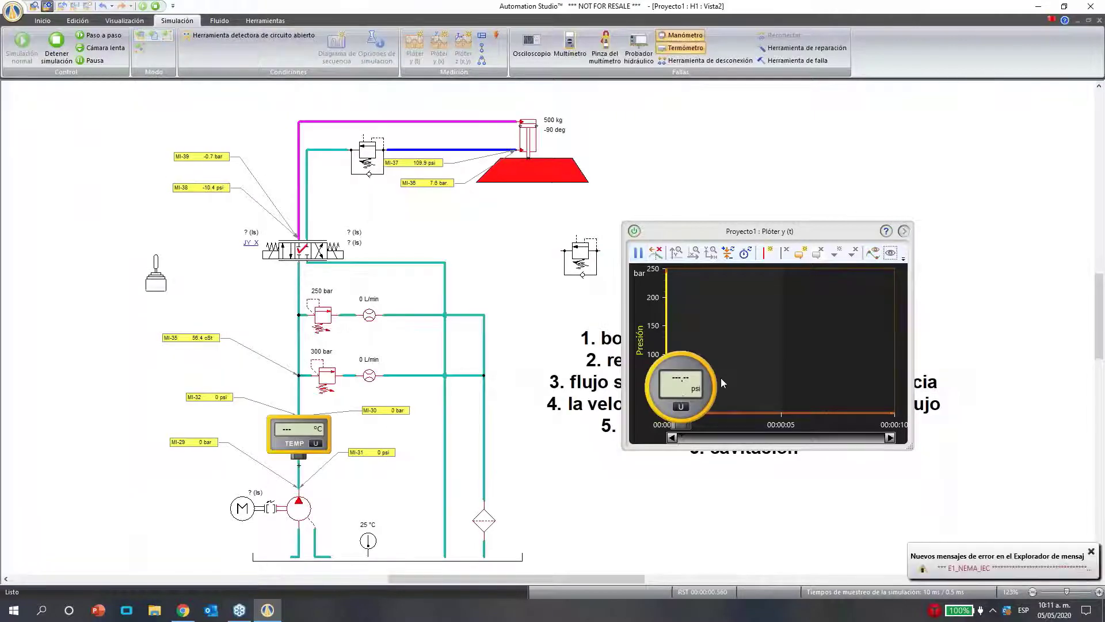
drag(717, 377, 883, 308)
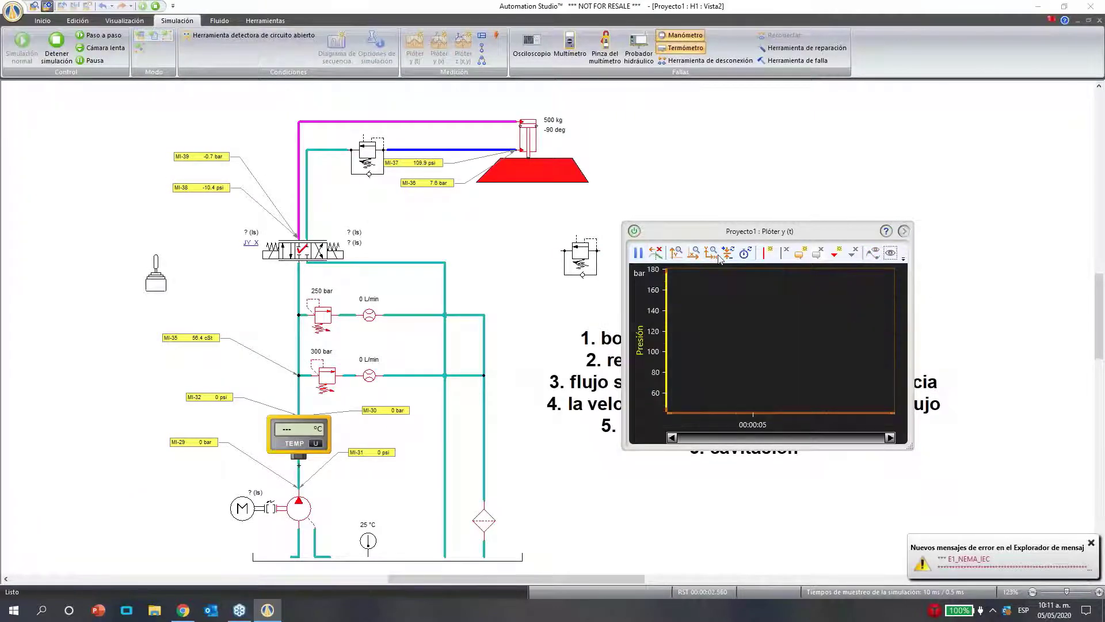
click(677, 253)
click(693, 254)
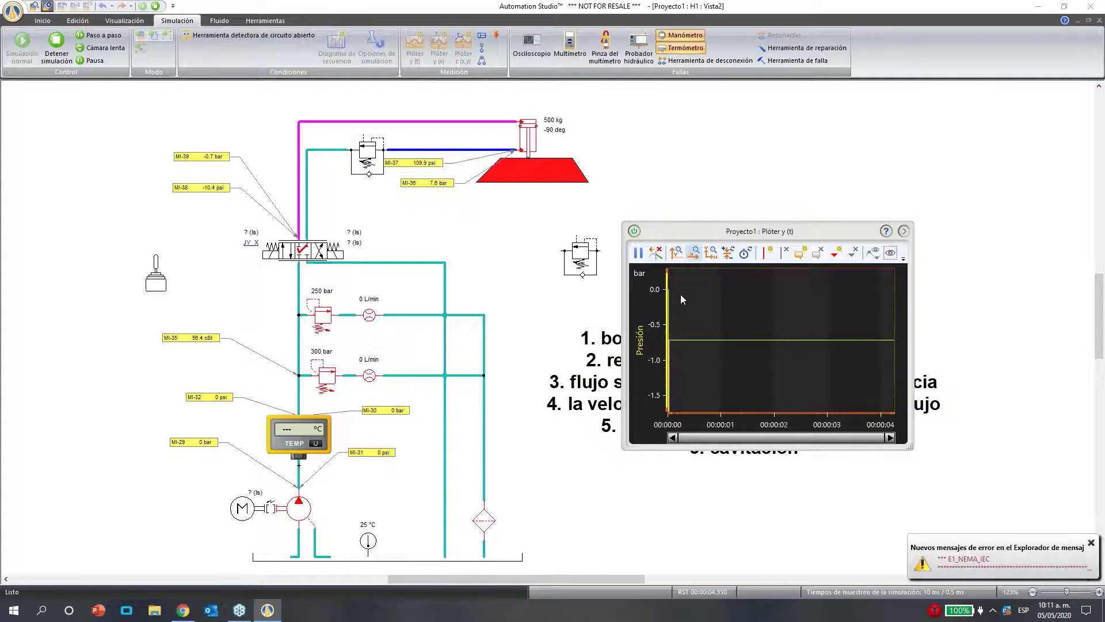
Start the pump motor and move the joystick to X 10 to lower the load
click(270, 511)
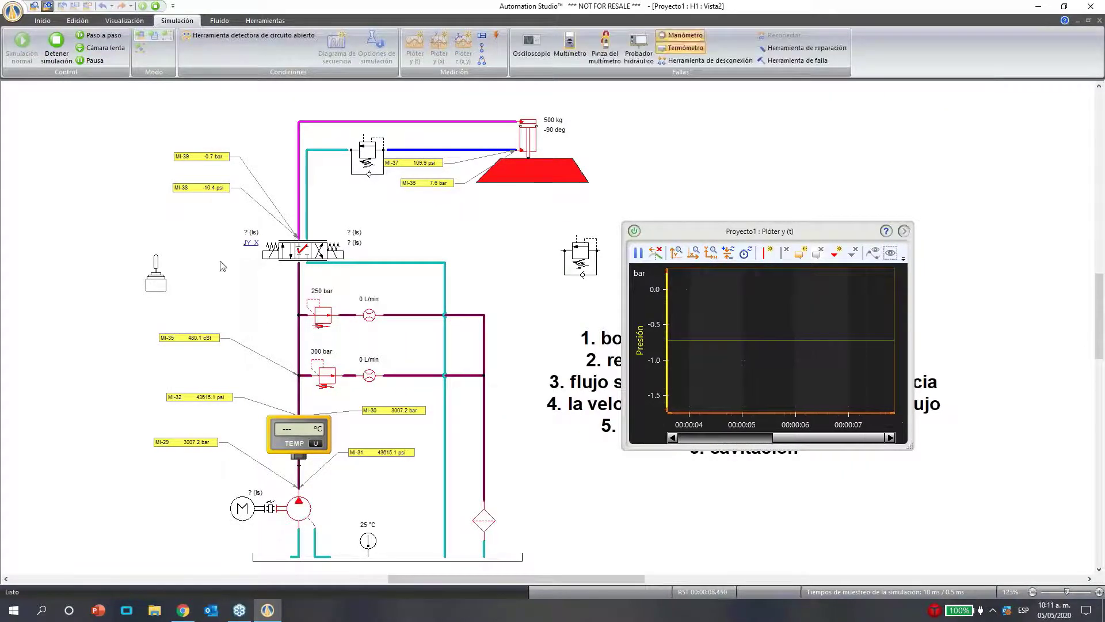
click(157, 285)
drag(171, 374, 225, 380)
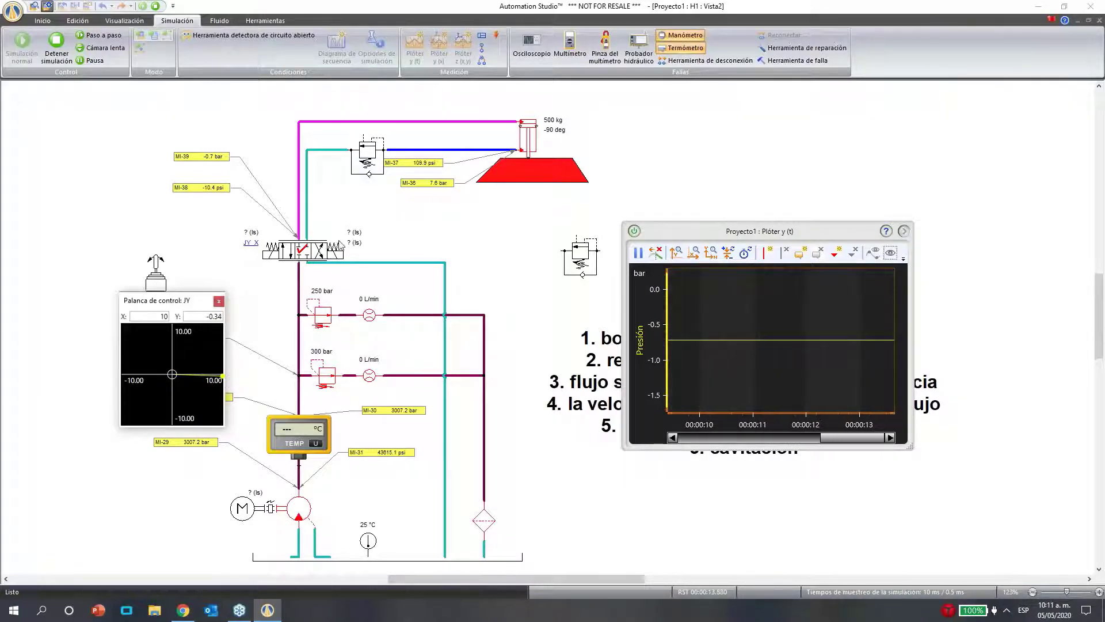
click(340, 244)
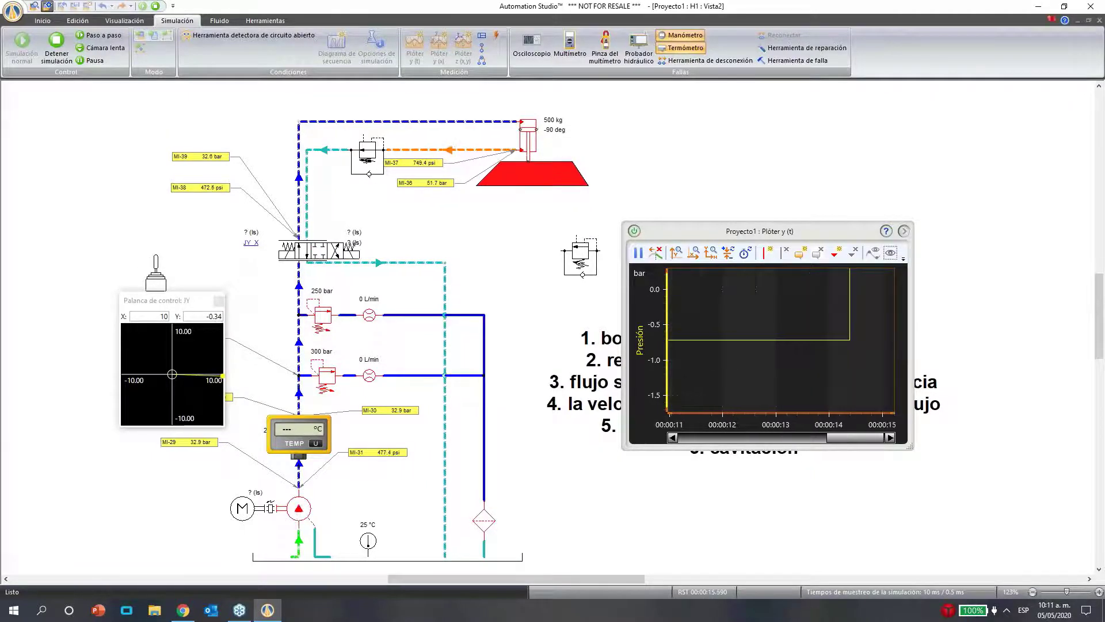
Enlarge the plotter window and rescale its axes to show the pressure curve recorded while lowering the load
click(678, 253)
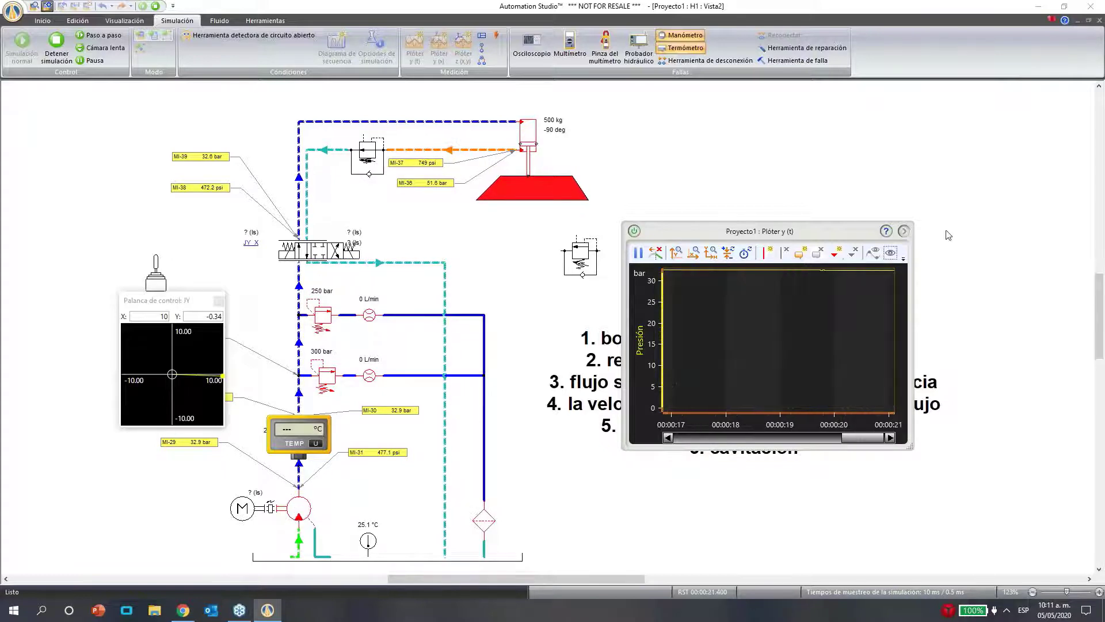
drag(910, 448, 993, 519)
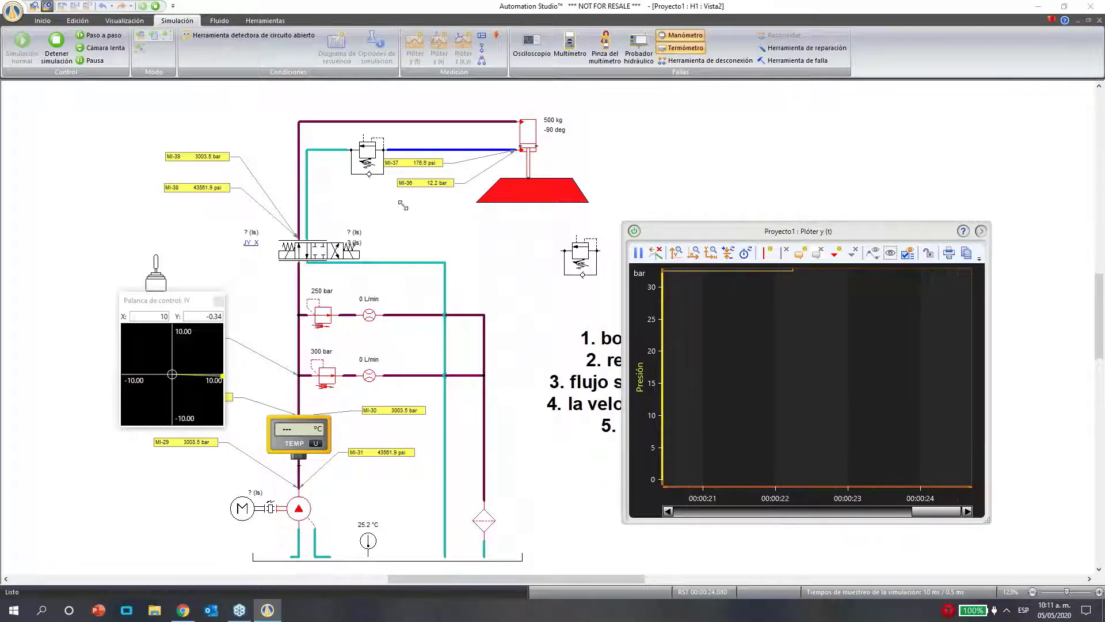
click(711, 253)
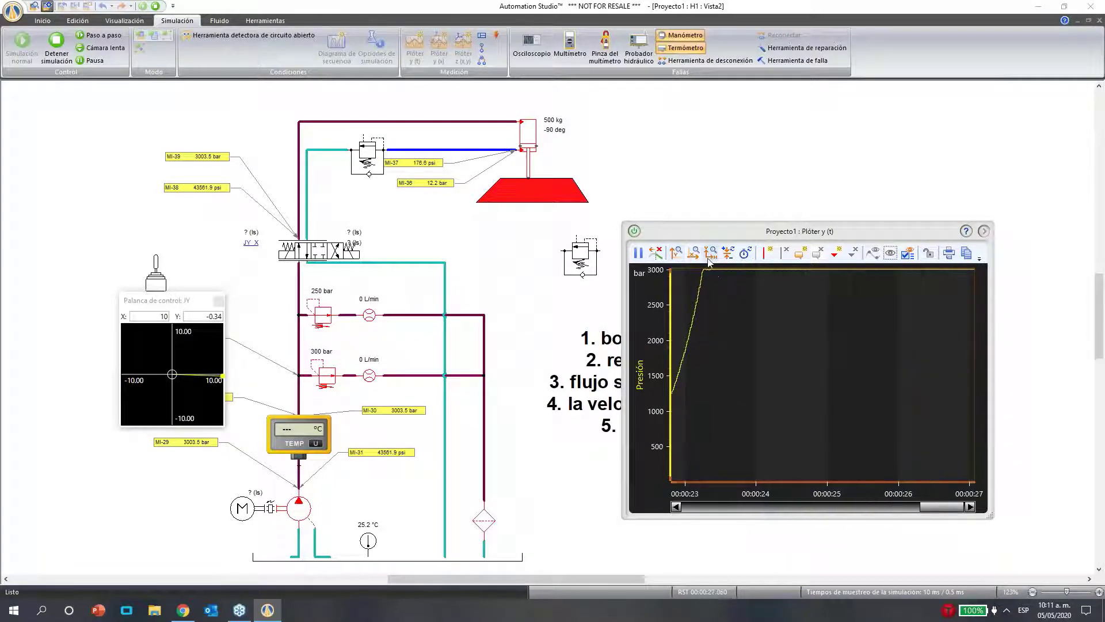
click(695, 255)
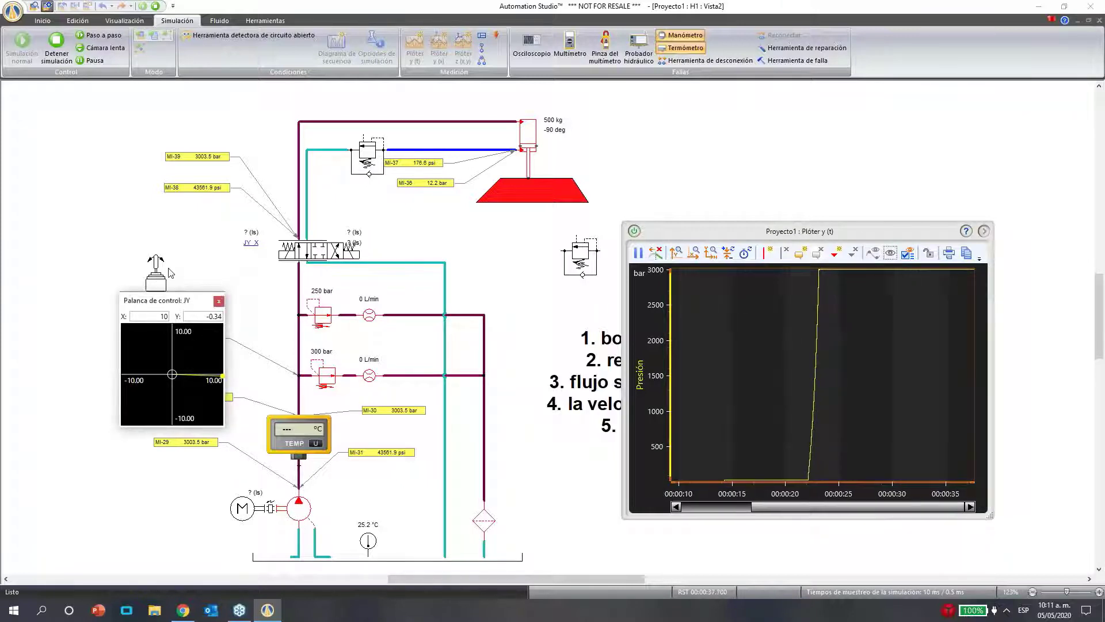
Raise the load with the joystick at X -10, lower it again at X 10, and rescale the pressure plot
click(141, 374)
drag(141, 377, 109, 381)
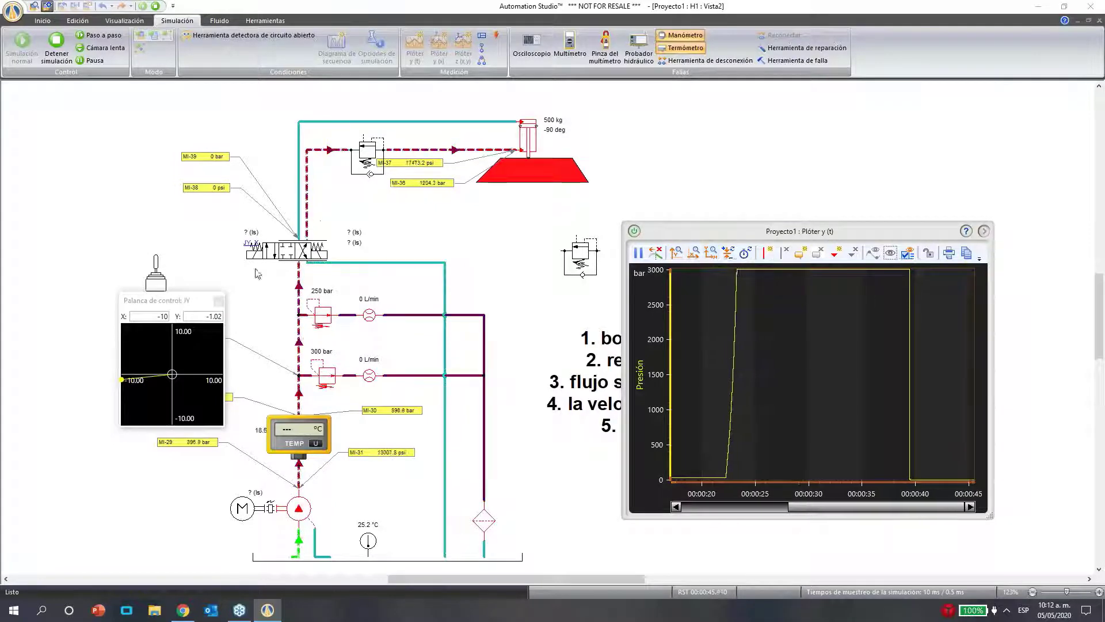
click(365, 155)
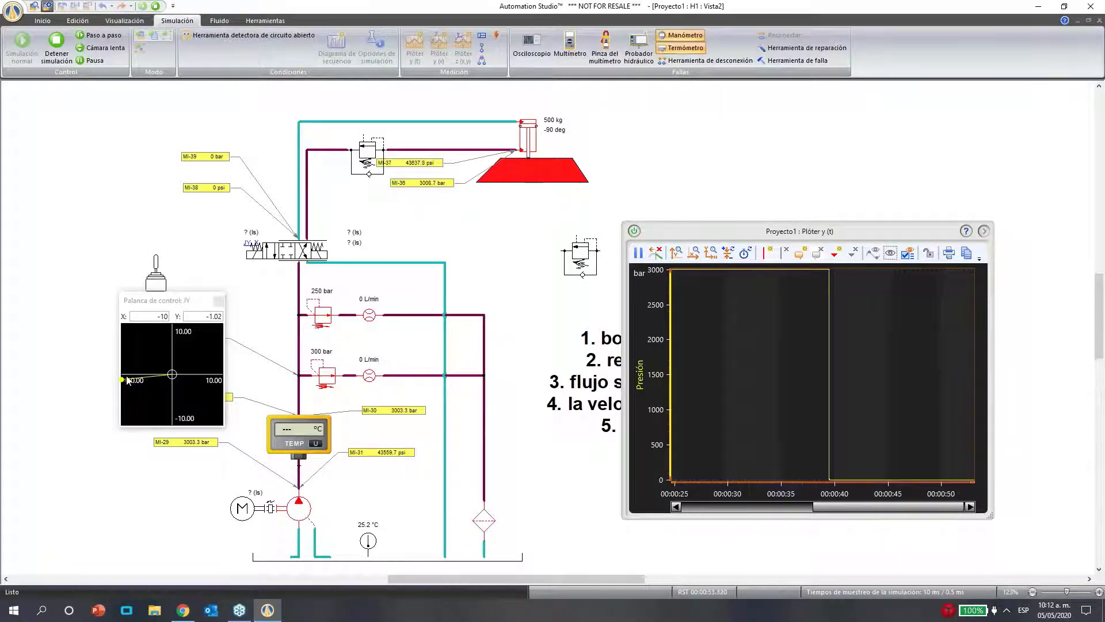
drag(195, 394, 233, 378)
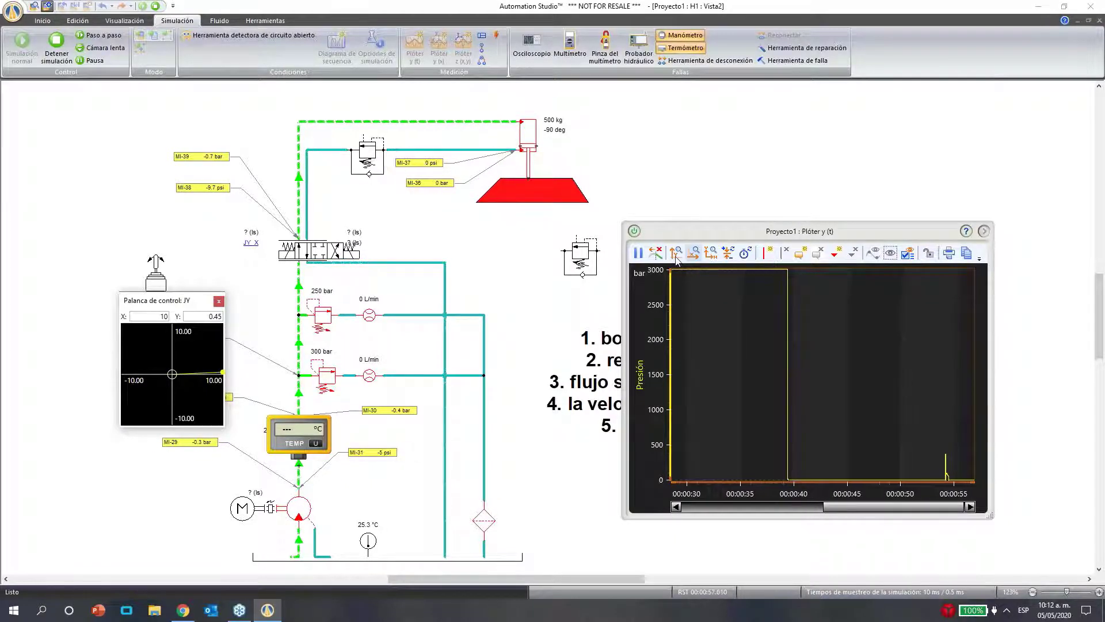
click(699, 275)
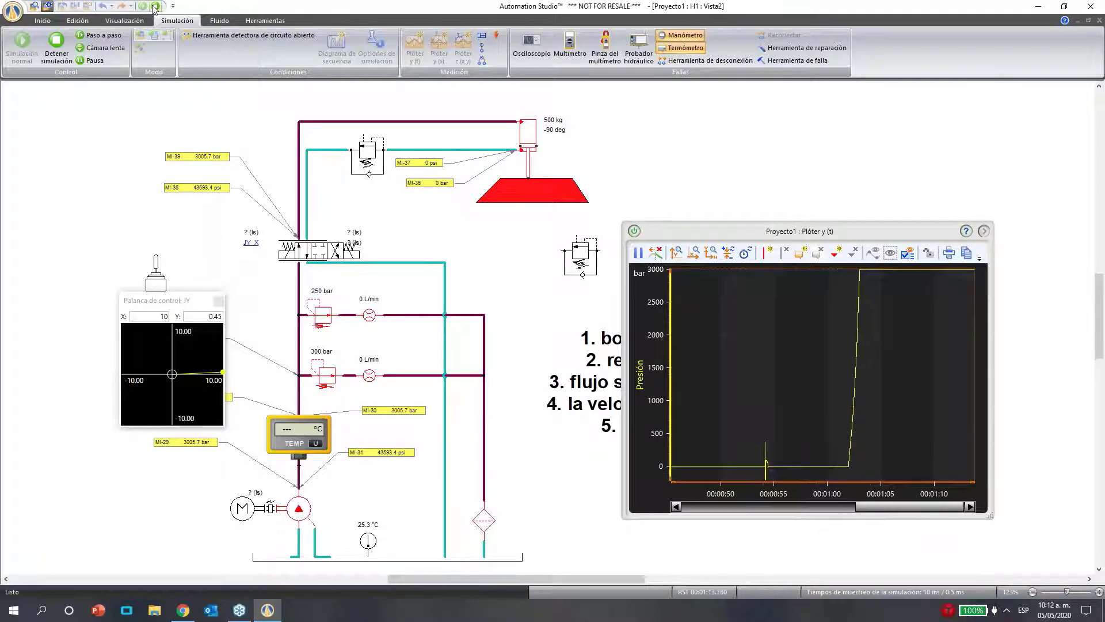
Stop the simulation and close the y(t) plotter
click(56, 40)
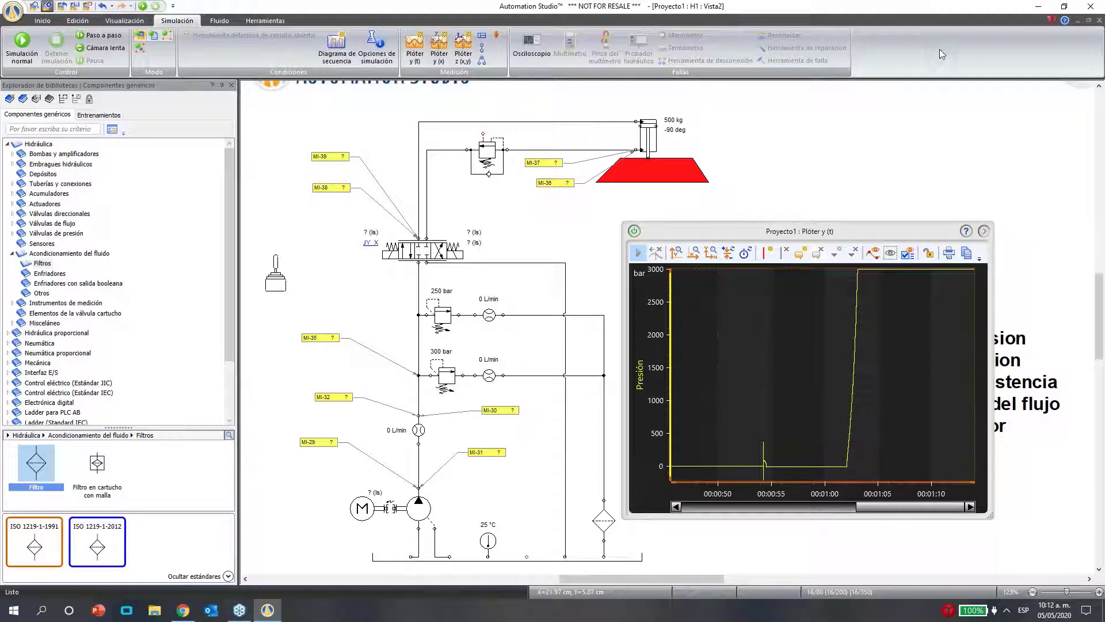
click(634, 230)
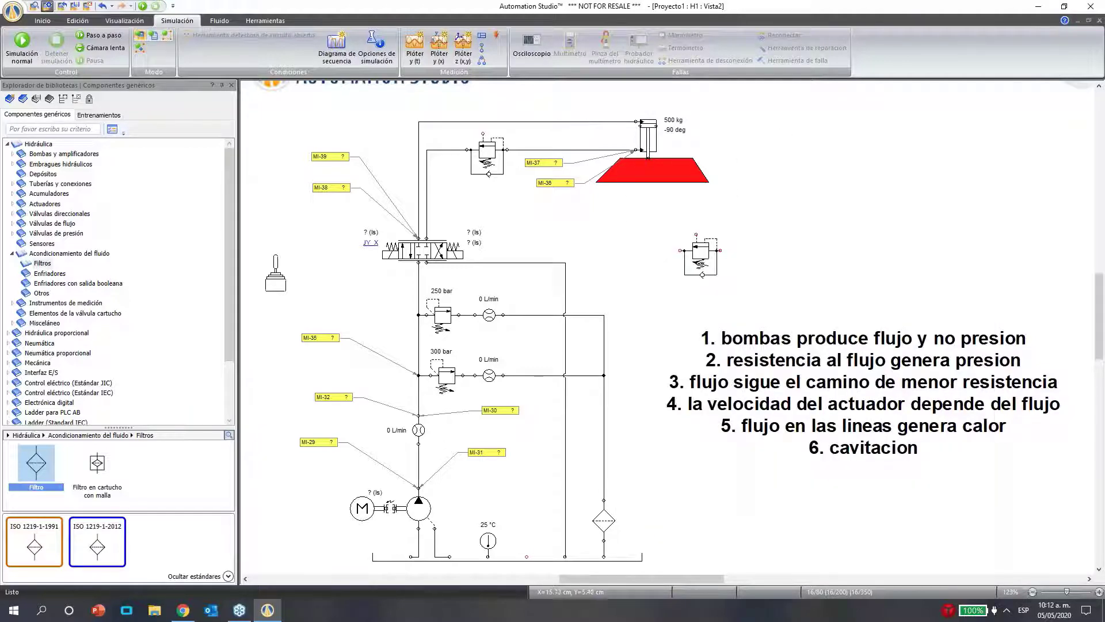
click(485, 151)
Delete the two measuring labels attached to the cylinder's lower port
click(551, 164)
key(Delete)
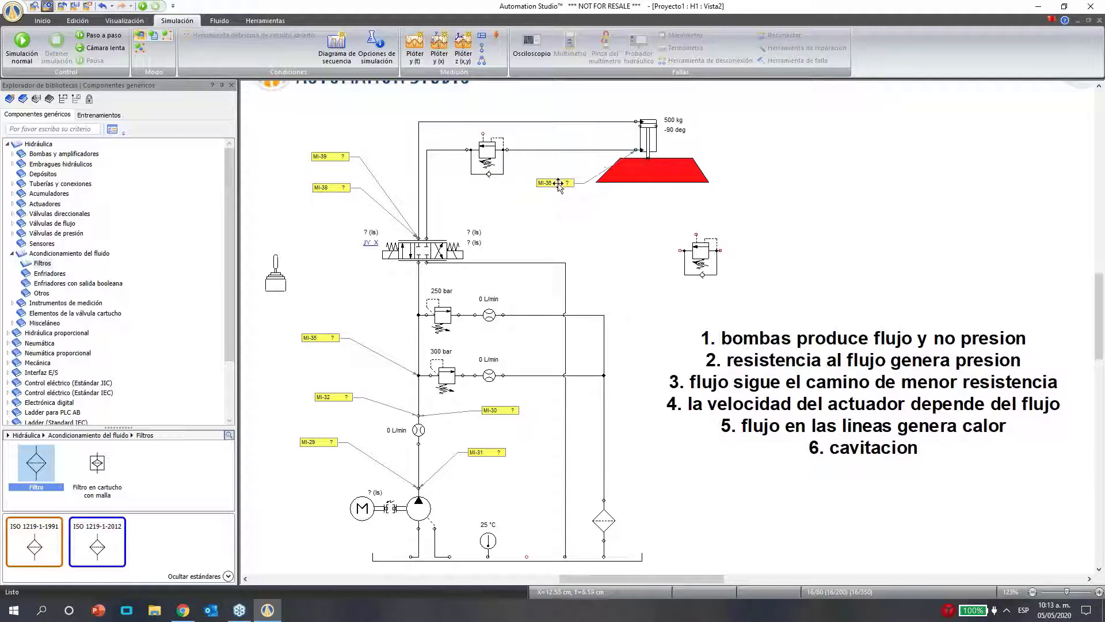
click(557, 185)
key(Delete)
Move the counterbalance valve along the cylinder's lower line so it sits close beside the cylinder
drag(487, 151, 576, 179)
drag(528, 149, 572, 152)
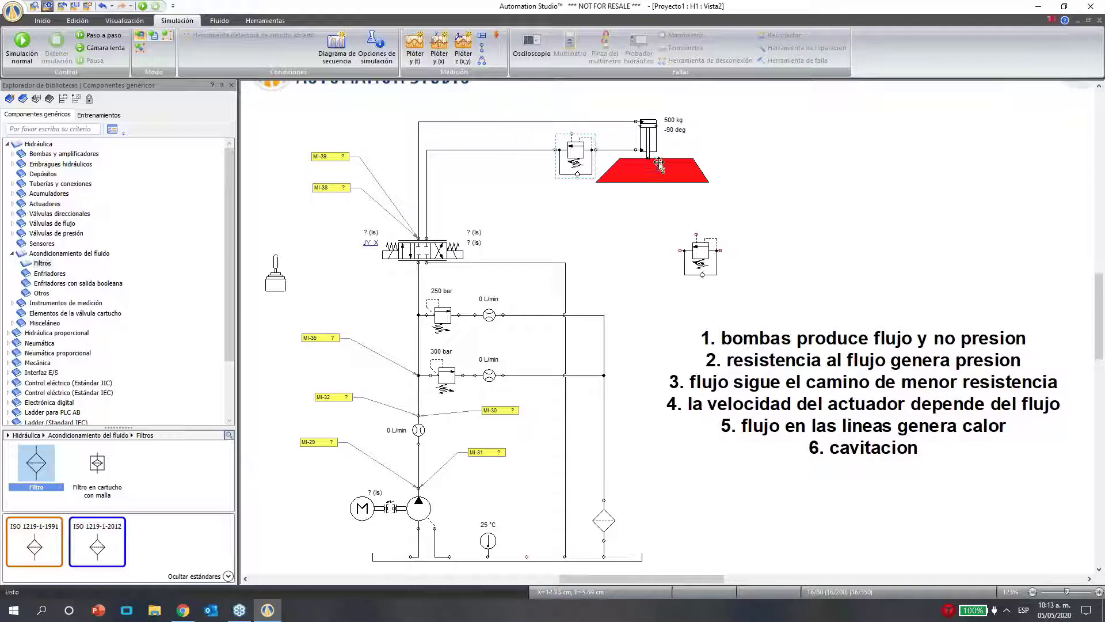
click(665, 175)
click(792, 141)
Place a 4/3 directional valve in the ISO 1219-1-2012 standard from the hydraulic library in the empty area beyond the cylinder load
click(441, 253)
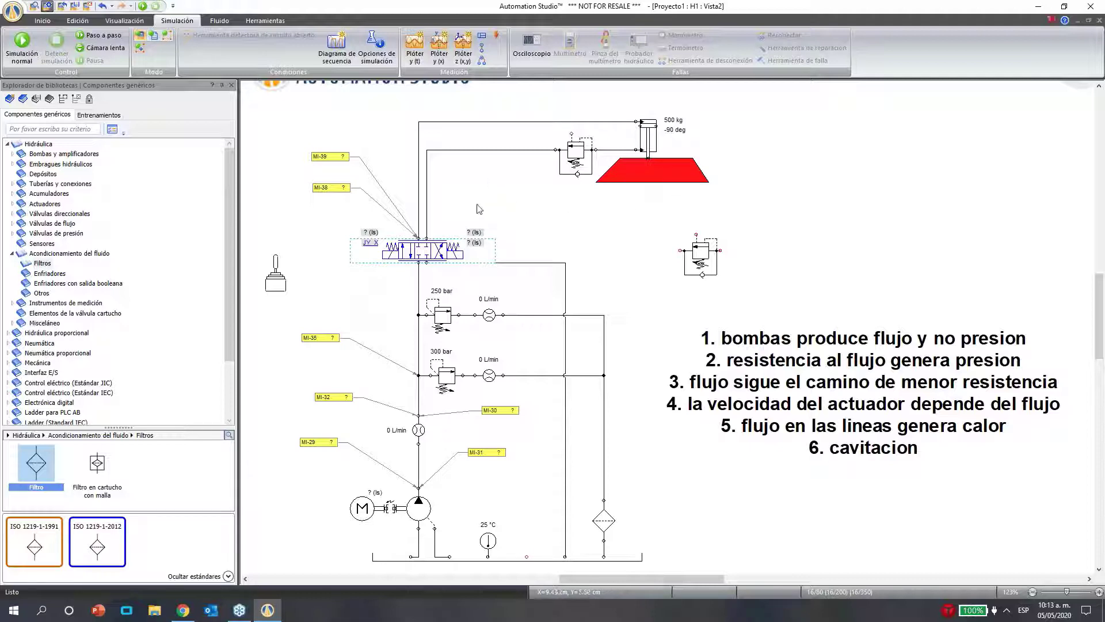
click(427, 240)
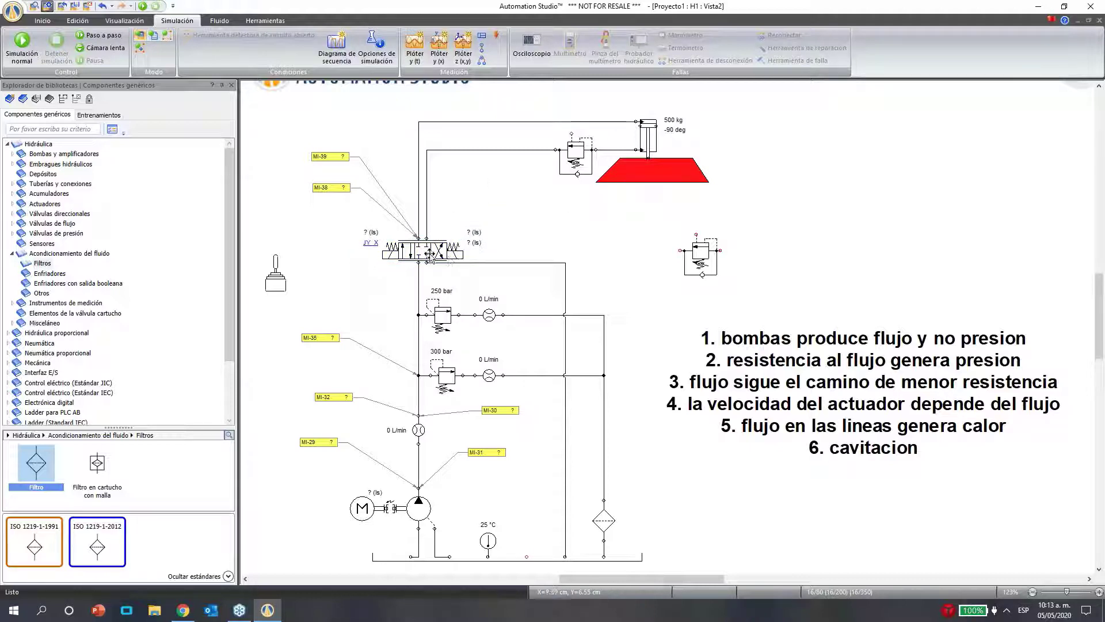
click(428, 252)
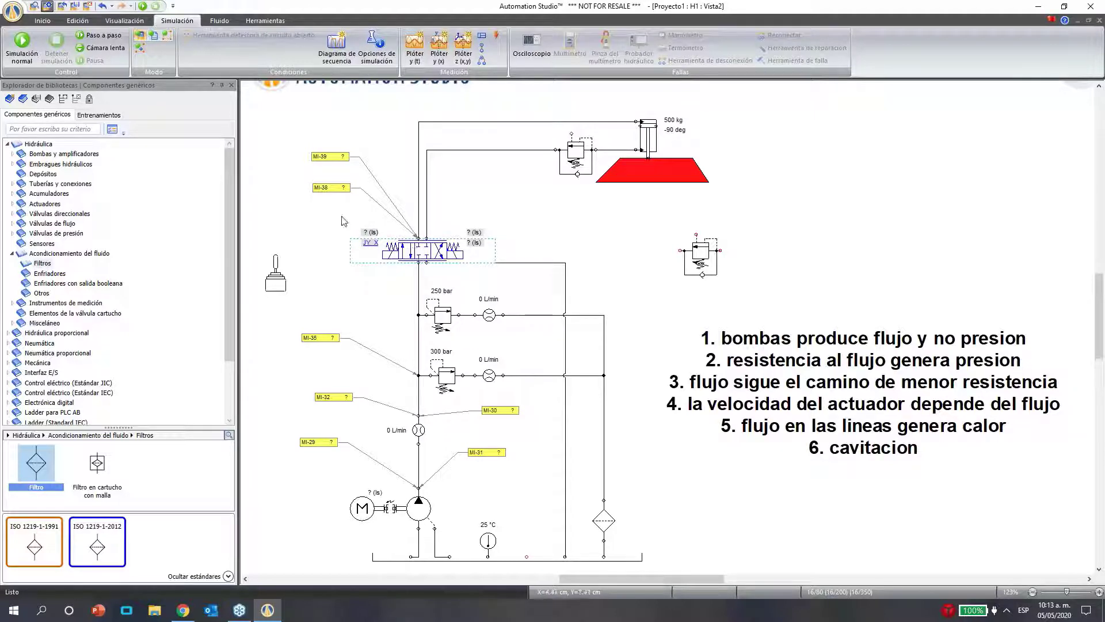
click(10, 225)
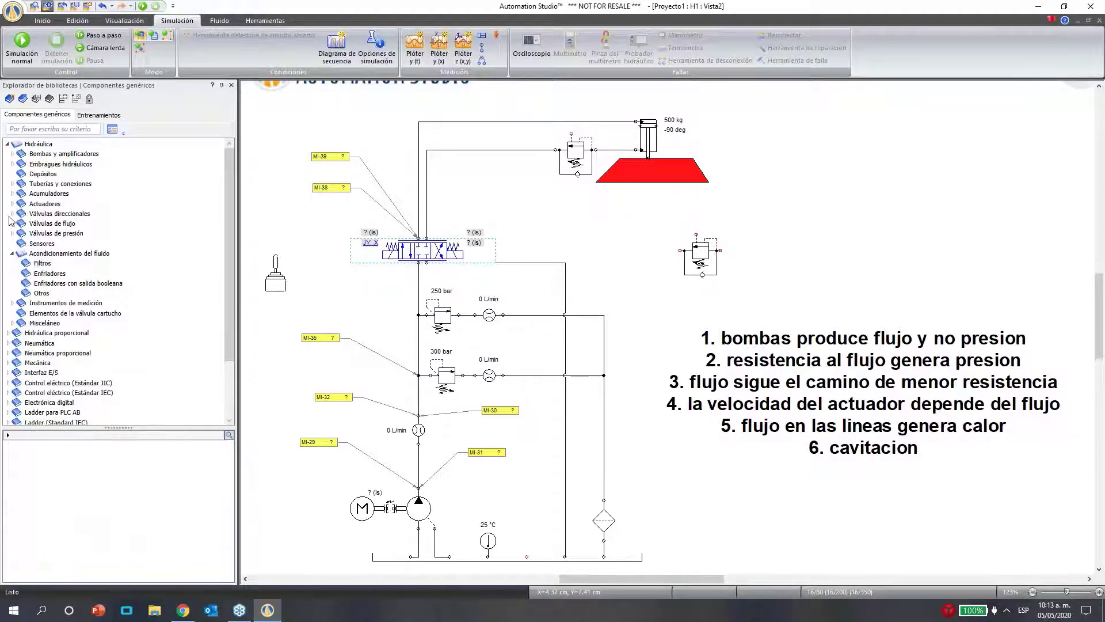
click(13, 253)
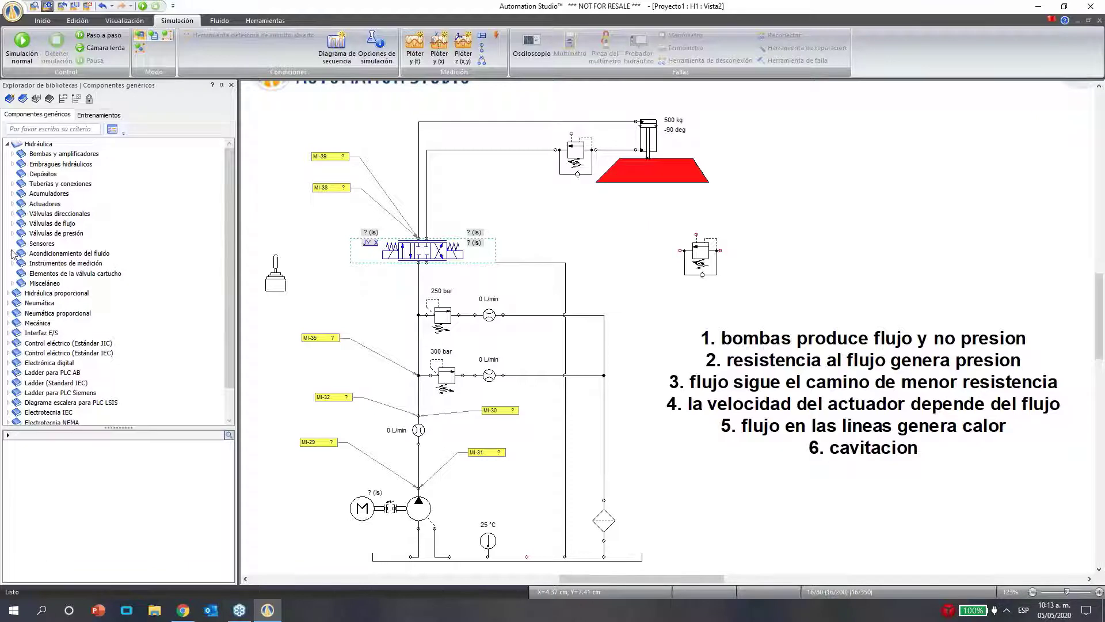
click(13, 214)
click(57, 257)
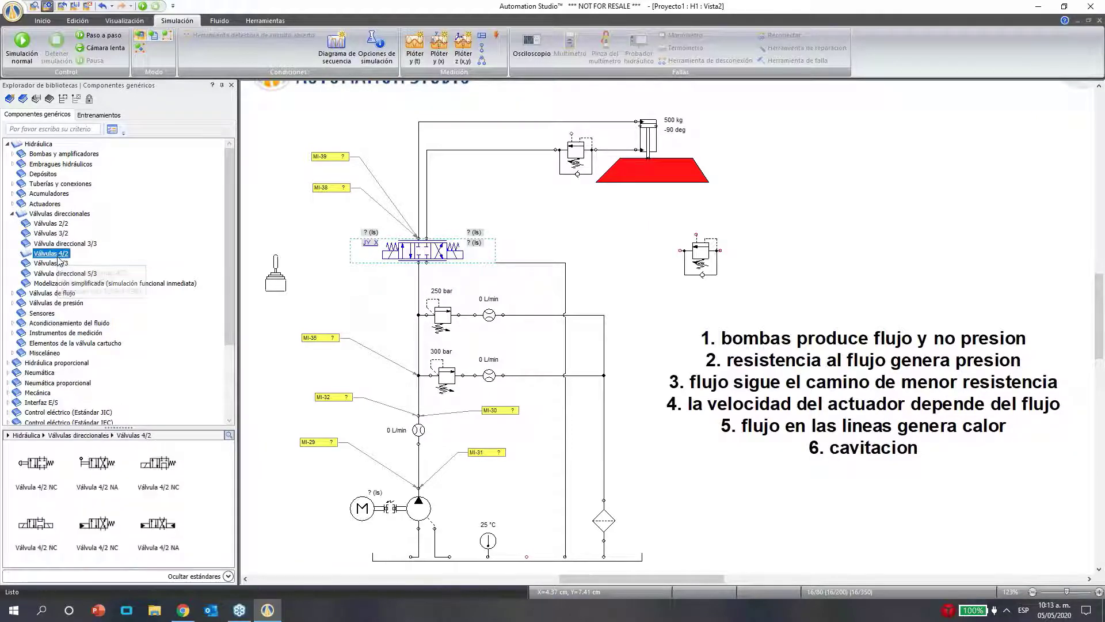
click(58, 263)
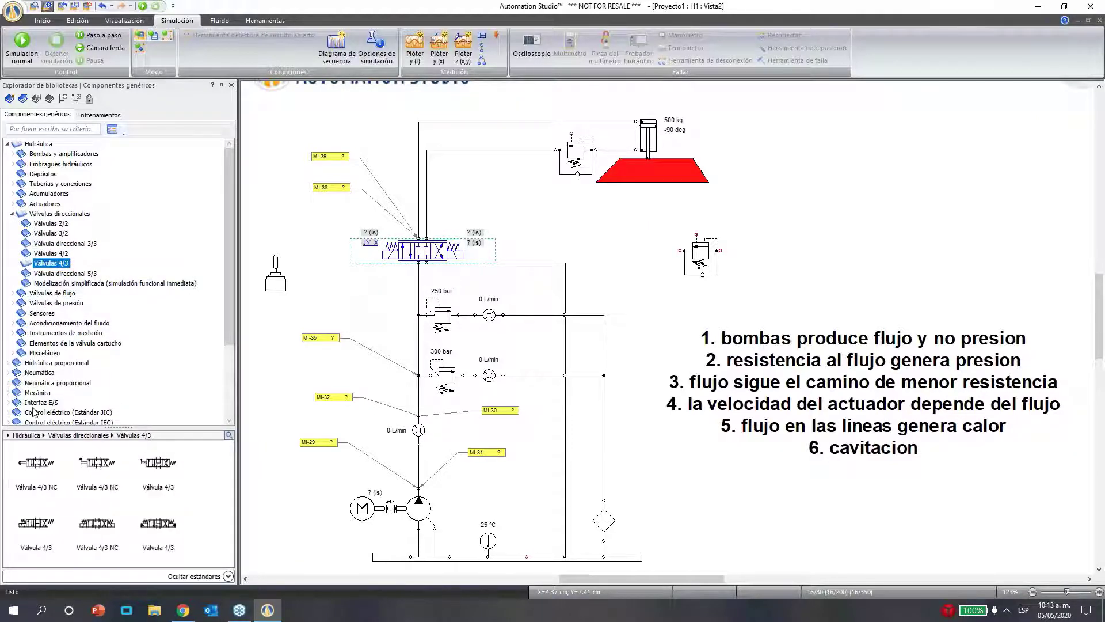
click(100, 523)
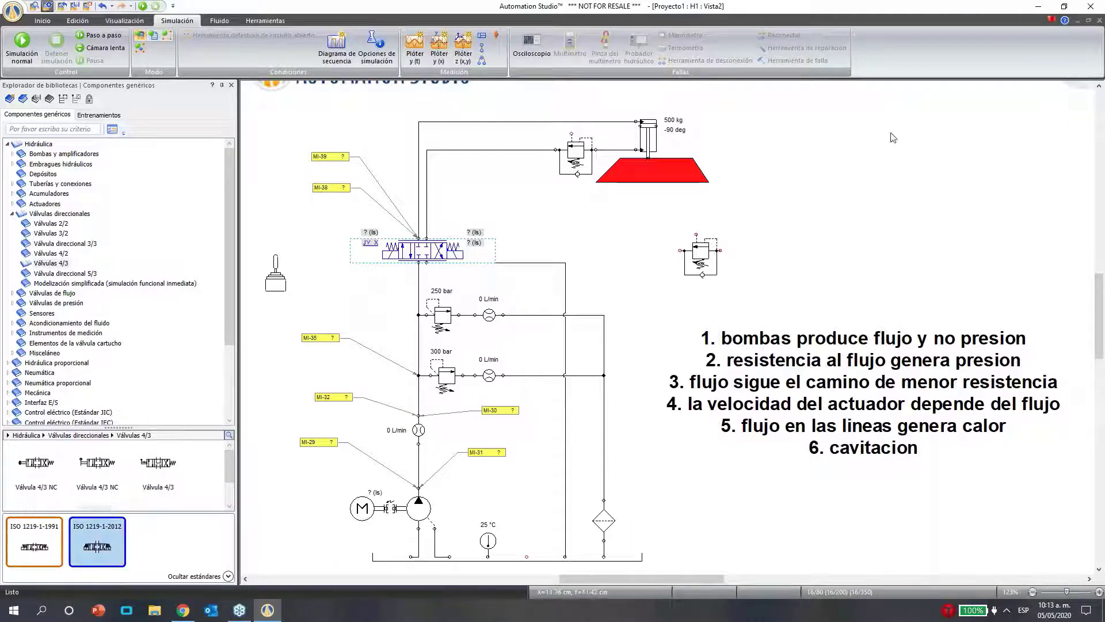
drag(97, 543, 822, 184)
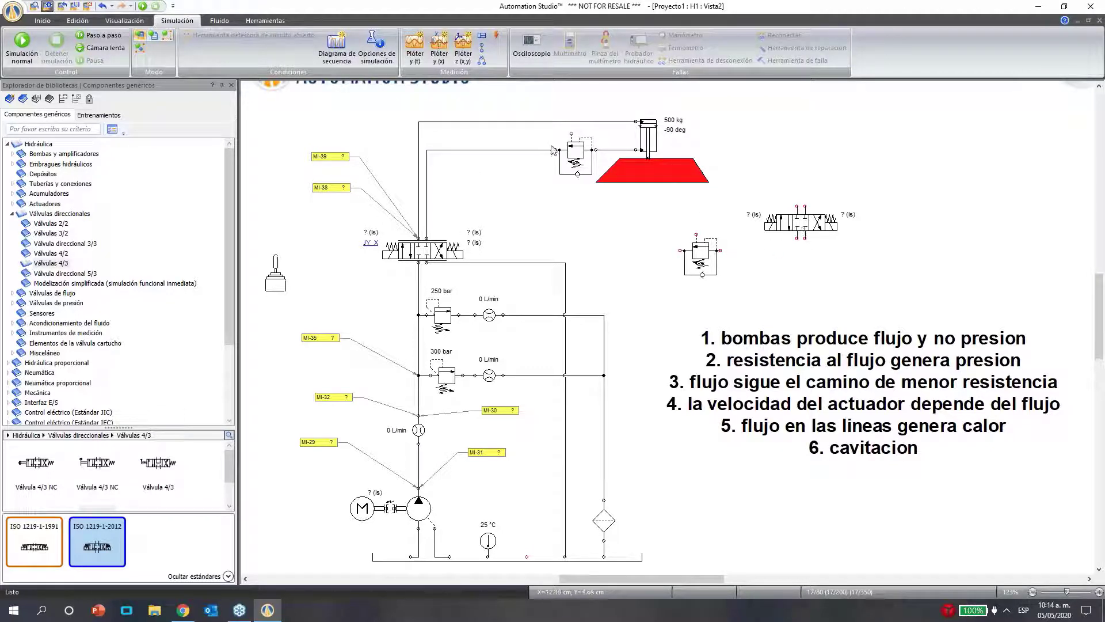
Run the simulation briefly to examine the line pressures between the directional valve and the counterbalance valve, and stop it
click(143, 7)
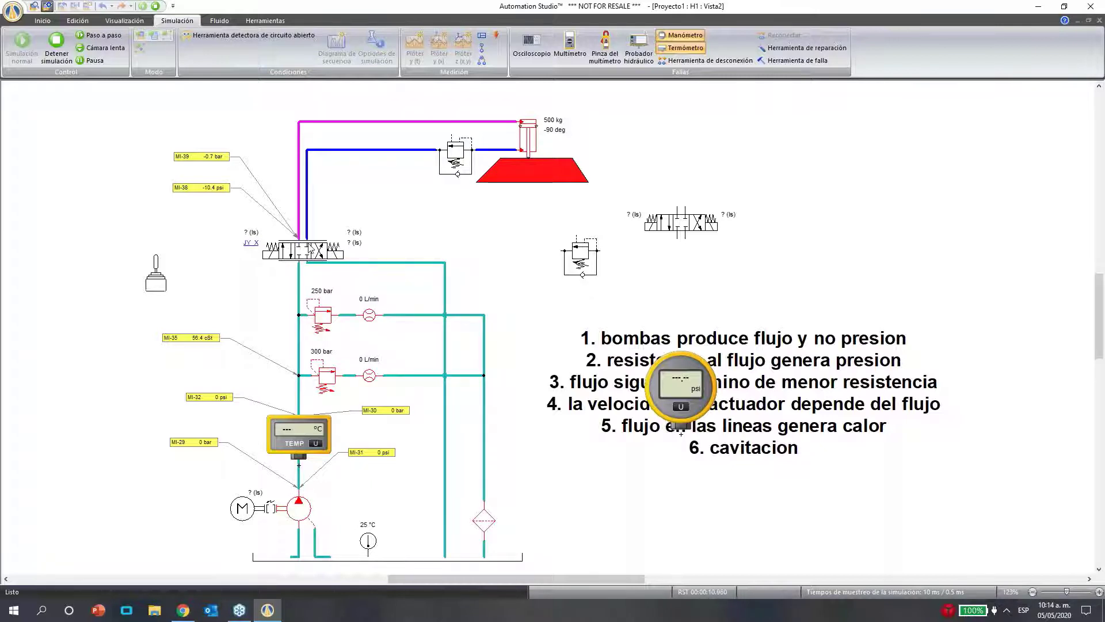
click(157, 7)
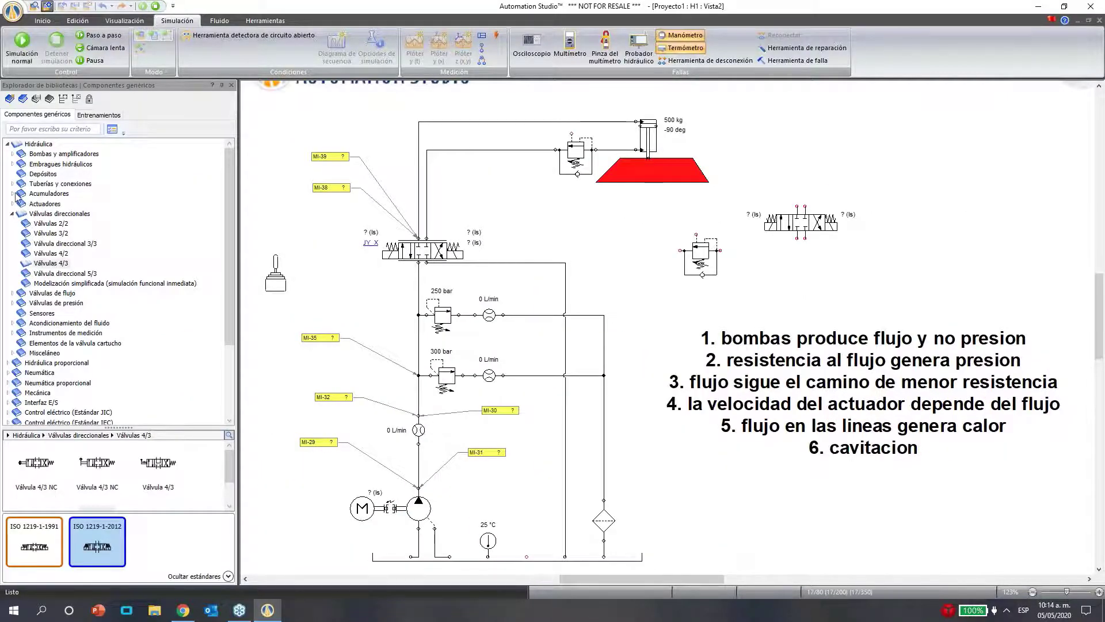
Find the pilot-to-open check valves among the library's hydraulic flow valves and choose the one with inlet pilot and spring
click(12, 214)
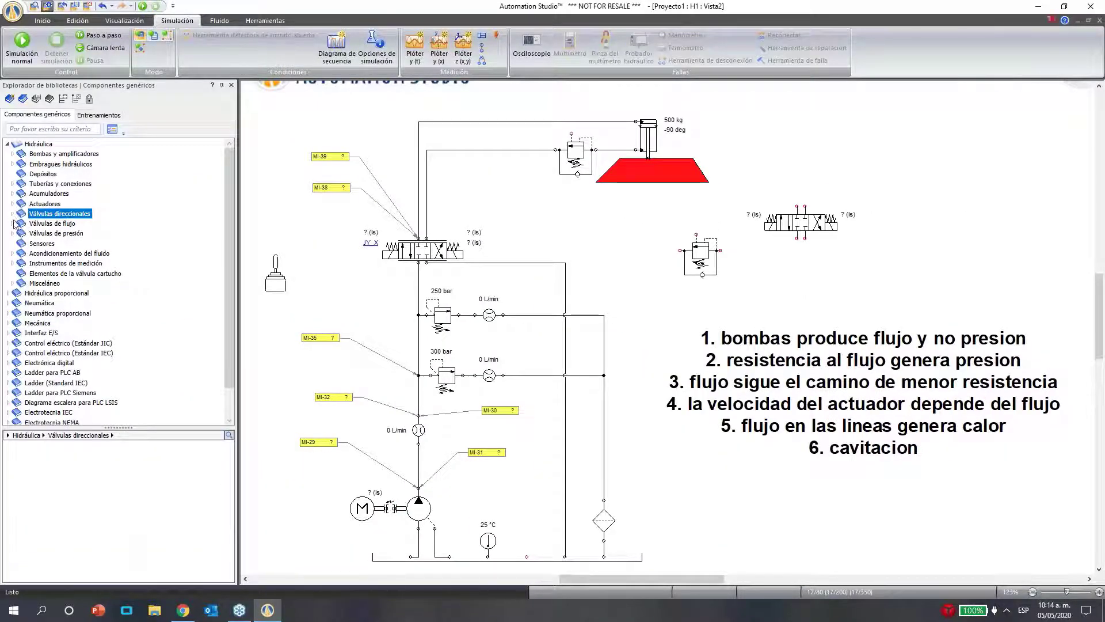
click(13, 224)
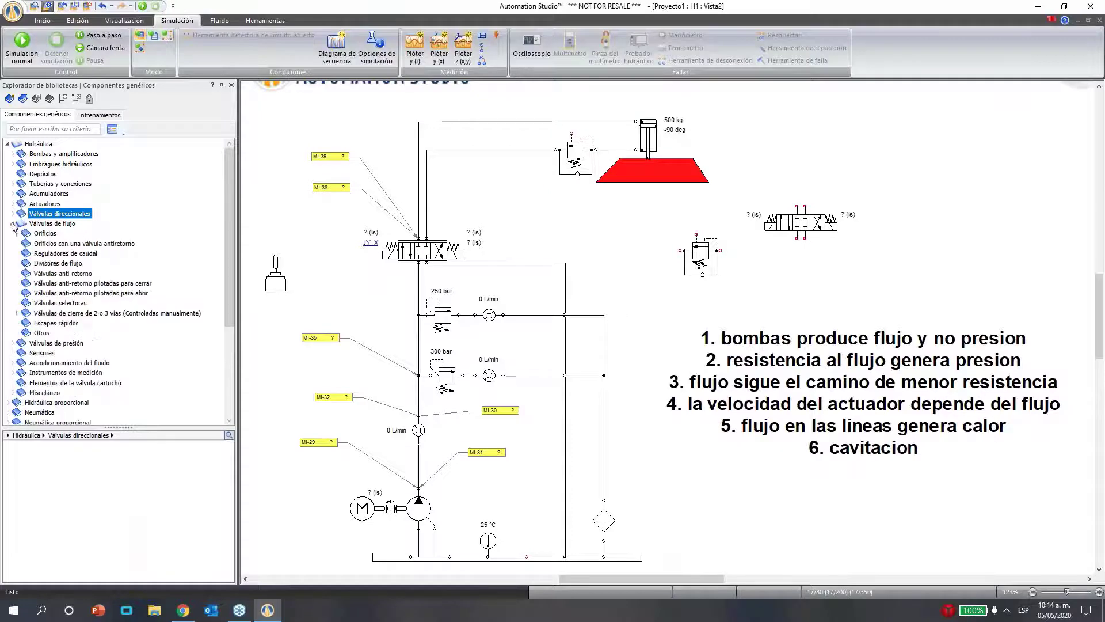
click(42, 284)
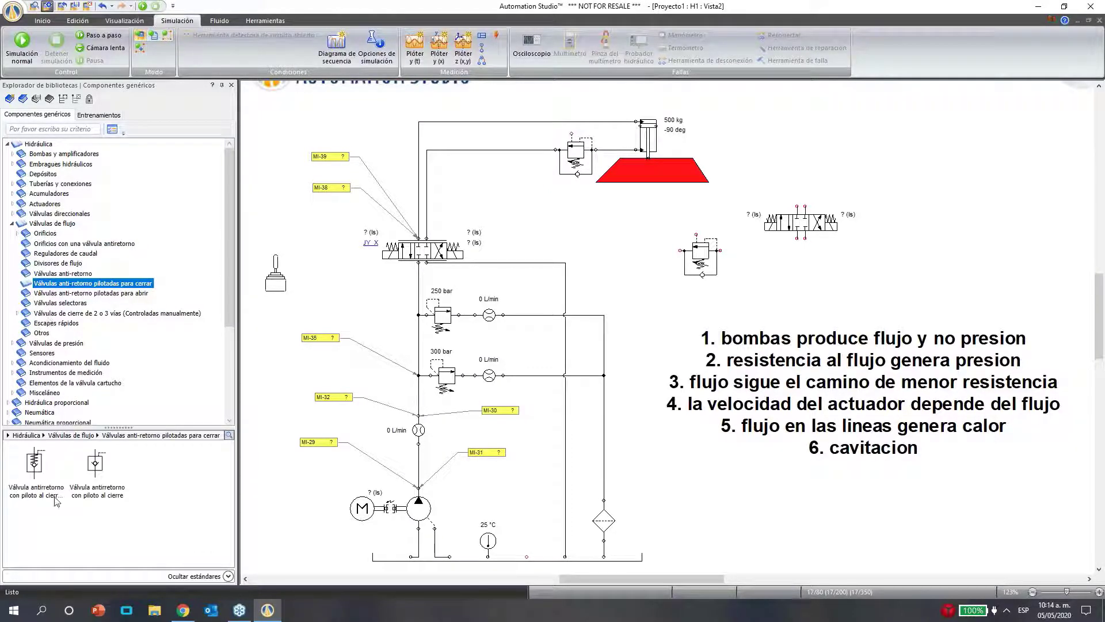
click(91, 294)
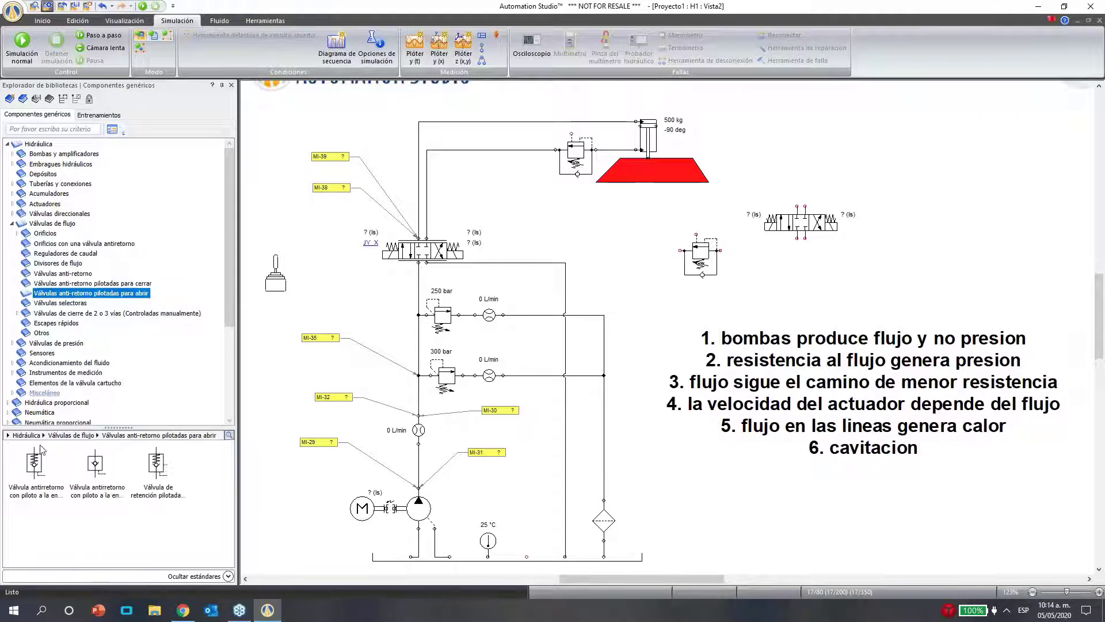
click(39, 467)
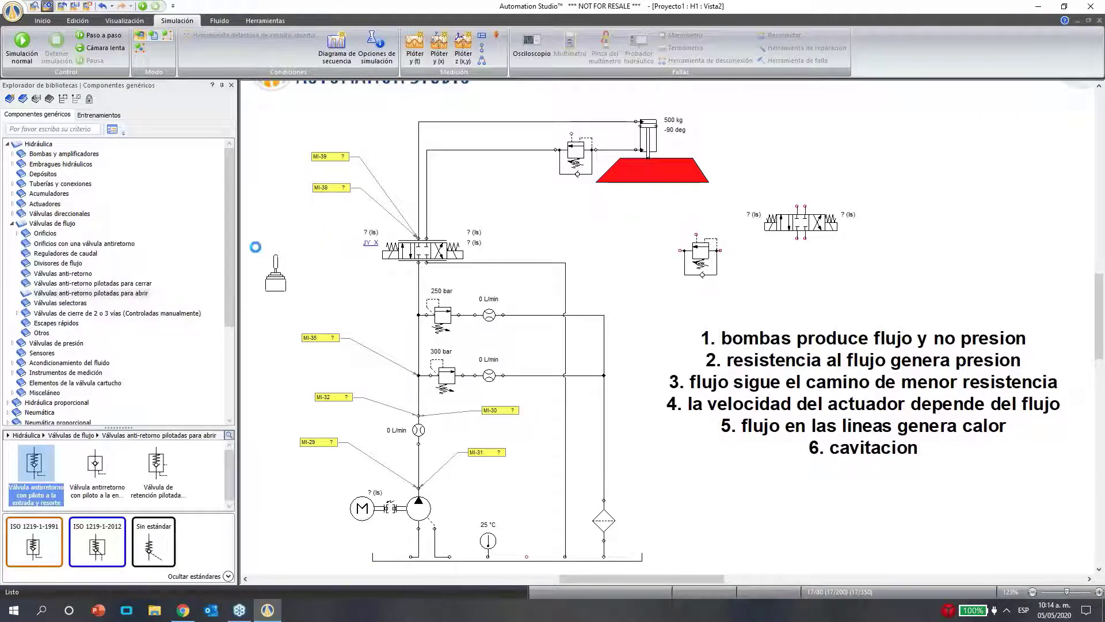
mouse_move(446, 194)
mouse_down()
mouse_move(454, 182)
mouse_move(431, 168)
mouse_move(463, 195)
mouse_move(446, 174)
mouse_up()
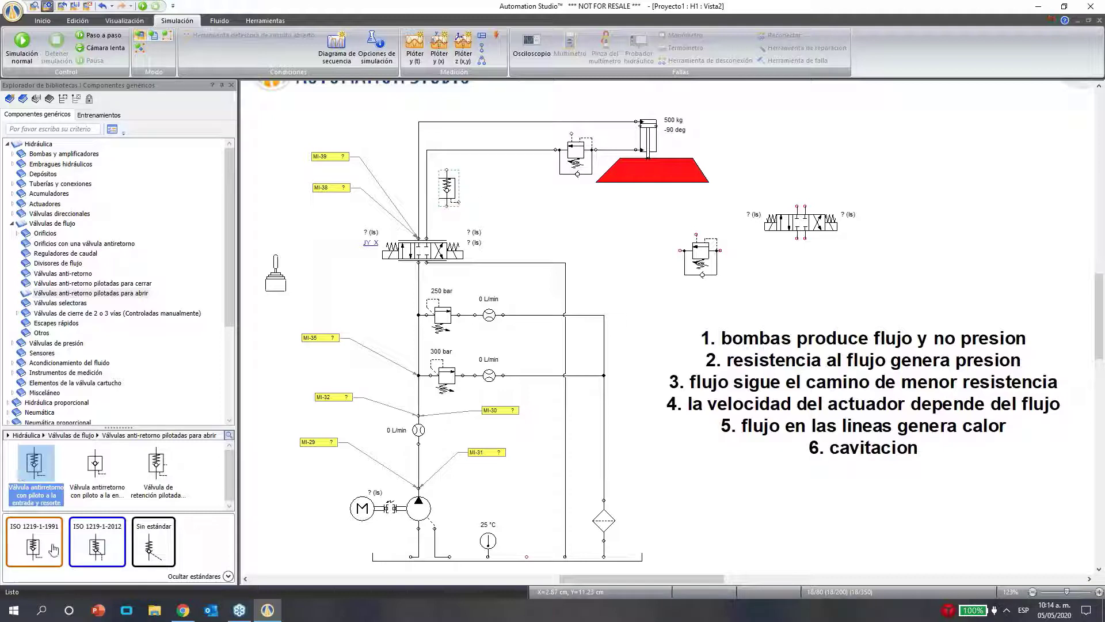
key(Delete)
drag(160, 544, 502, 202)
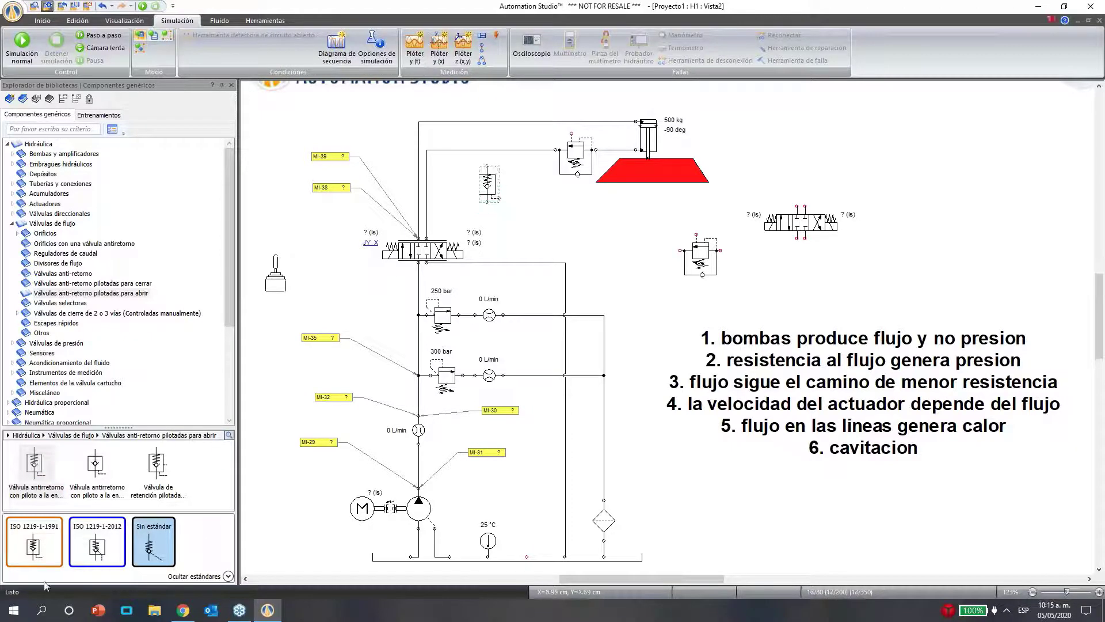
key(Delete)
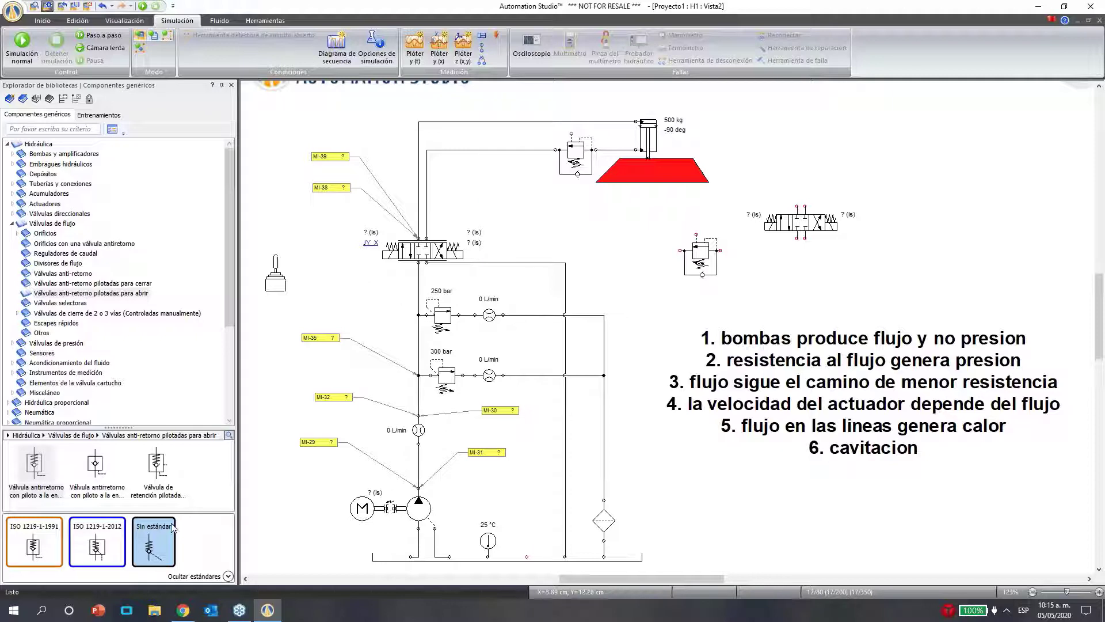
Place two Sin estándar pilot-operated check valves above the directional valve and mirror the second one vertically
drag(153, 543, 506, 189)
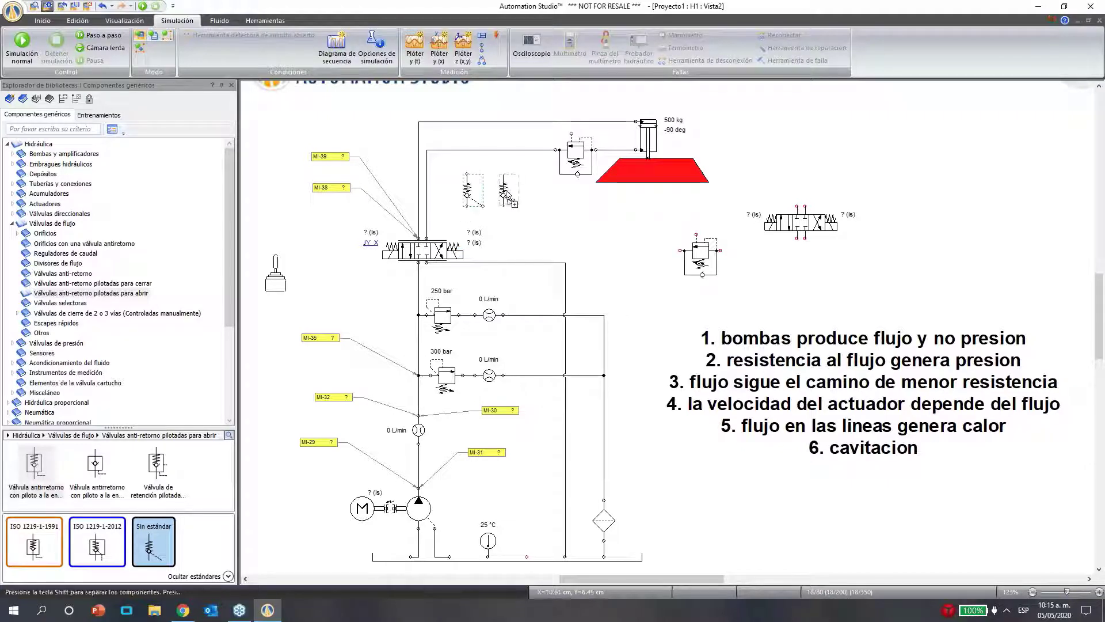
right_click(506, 190)
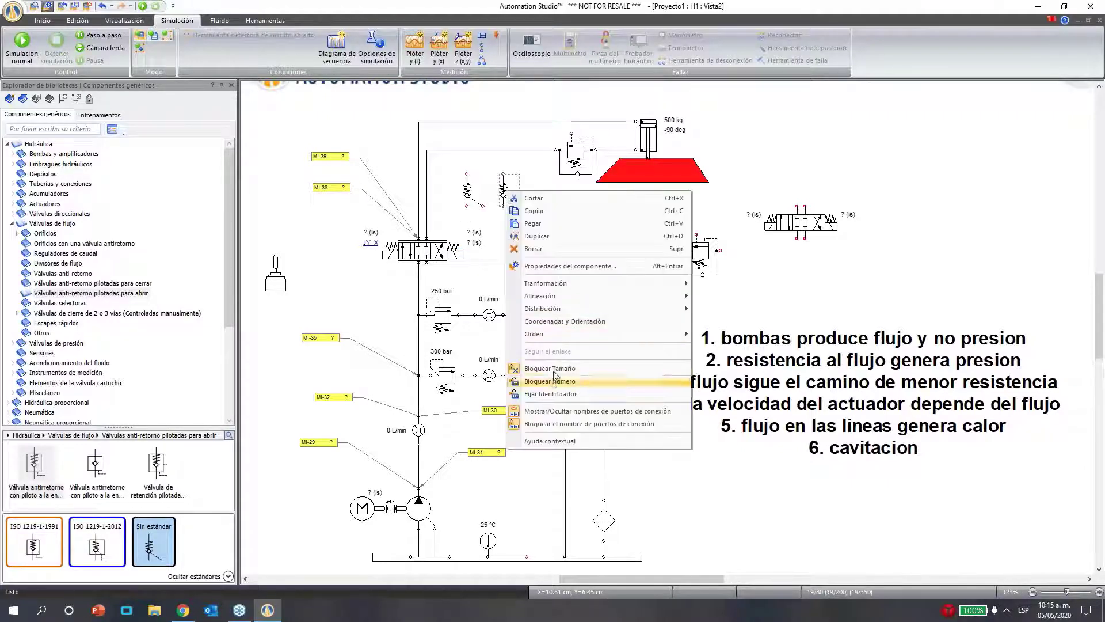
mouse_move(658, 291)
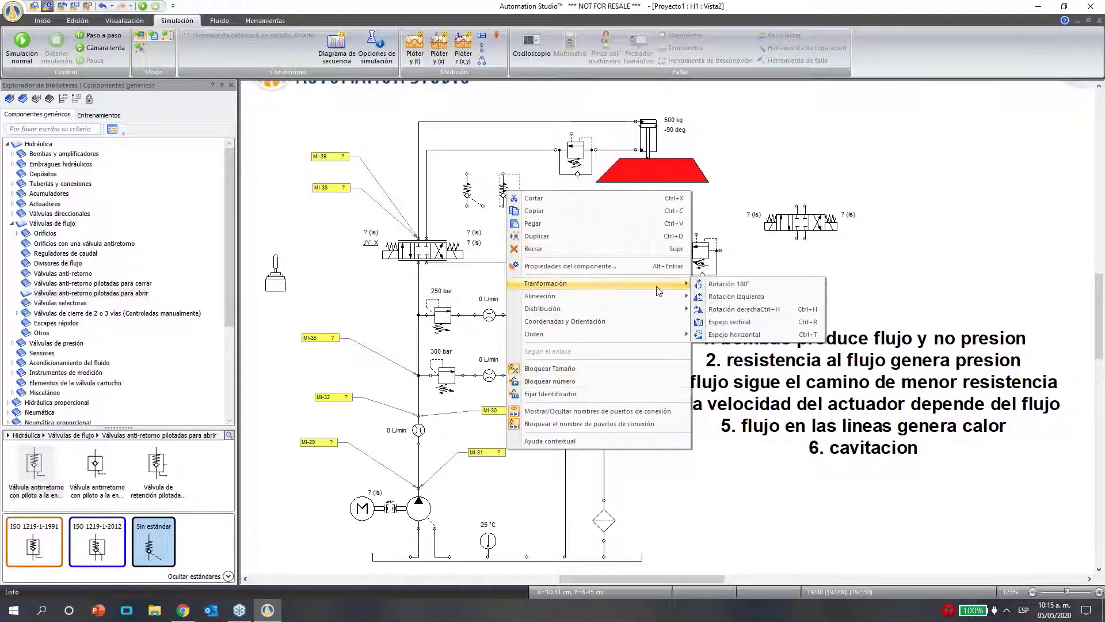
click(728, 321)
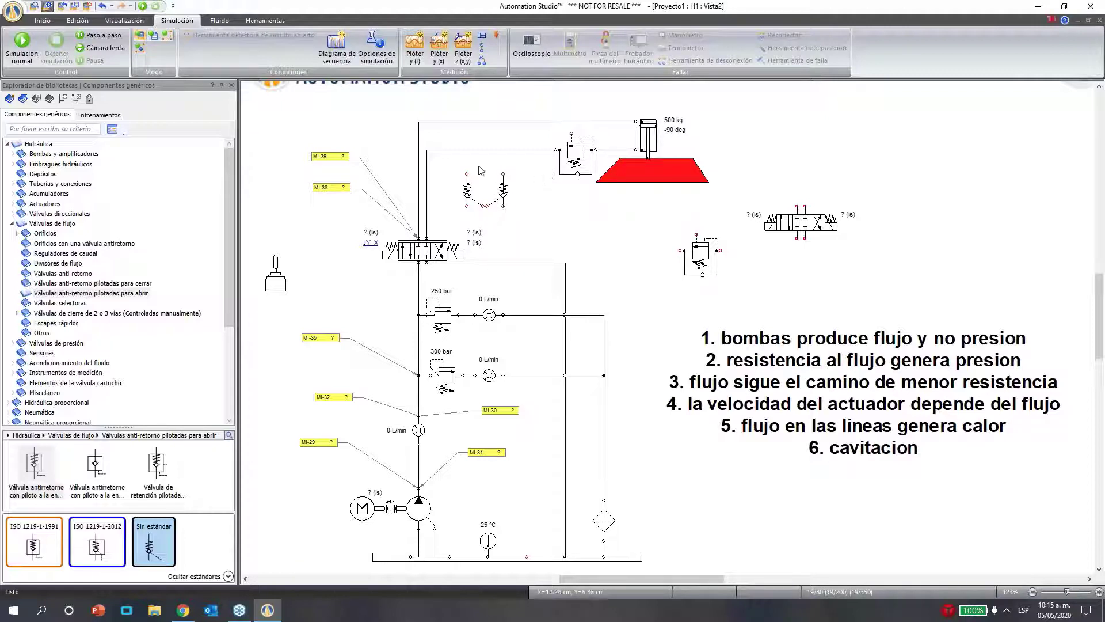
Delete the line between the directional valve and counterbalance valve, and insert a pilot-operated check valve into the cylinder's upper line
click(518, 122)
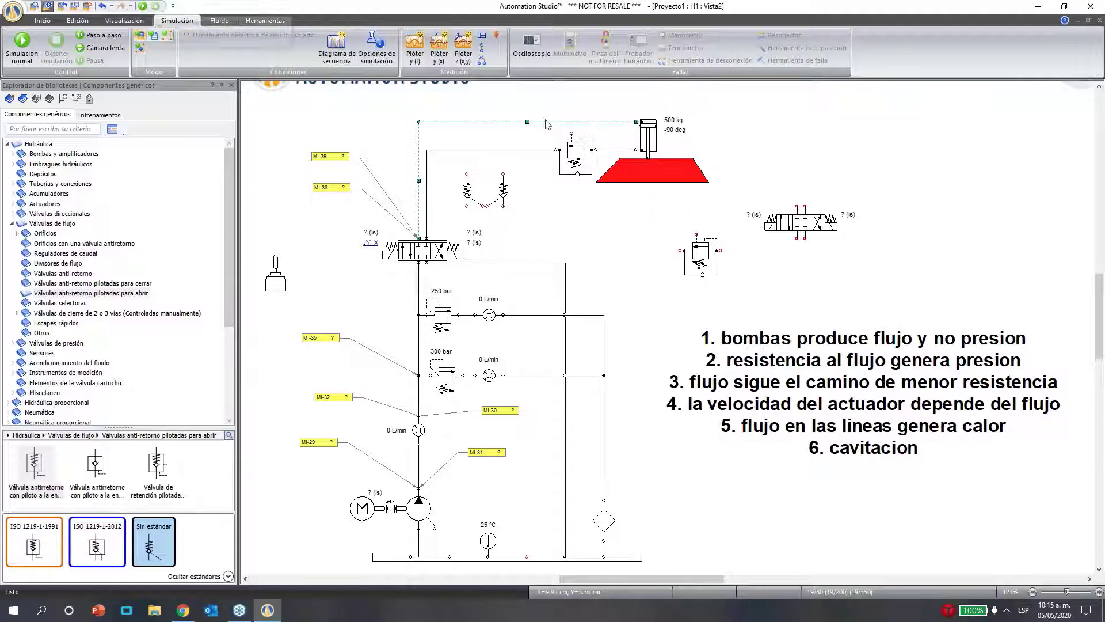
click(426, 189)
key(Delete)
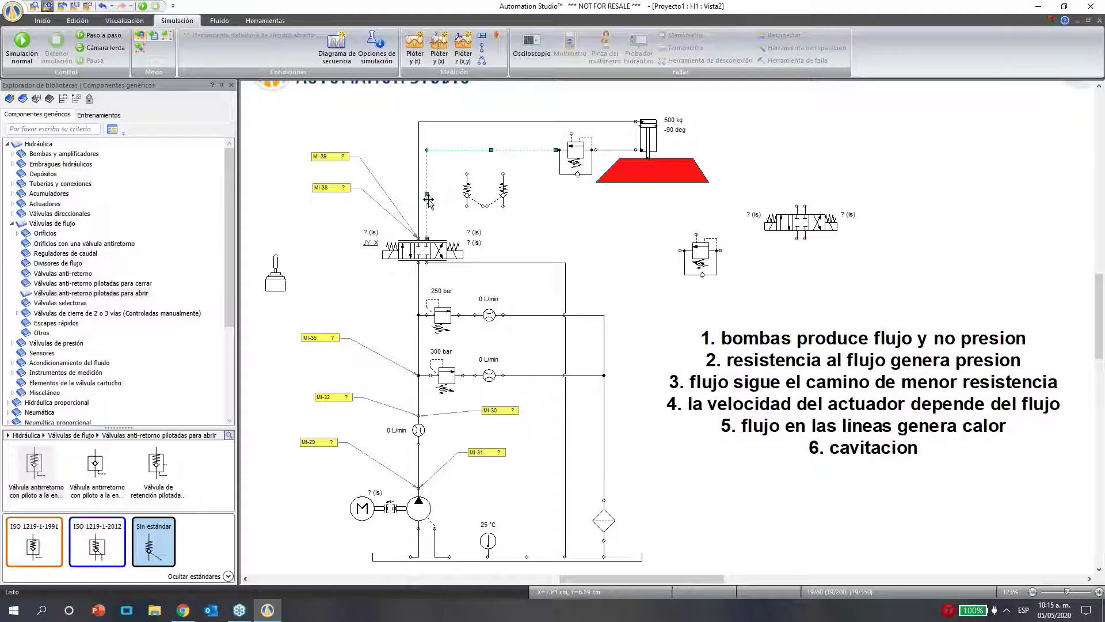
click(471, 201)
key(ctrl+v)
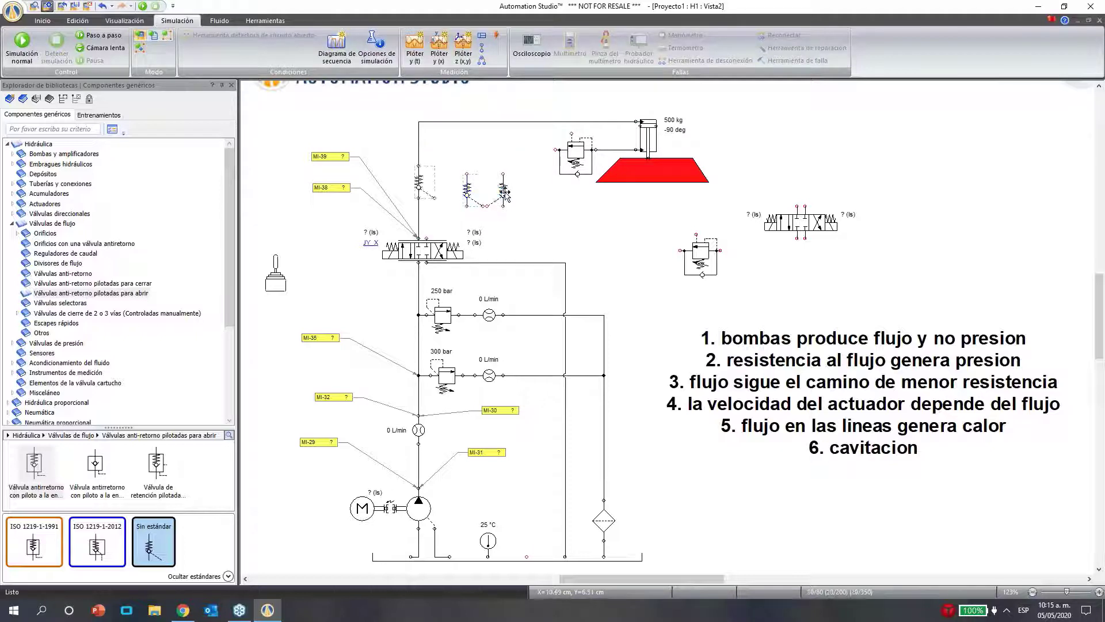
Remove the spare check valve and align the mirrored one beside the check valve inserted in the cylinder's upper line
click(473, 181)
click(497, 189)
key(Delete)
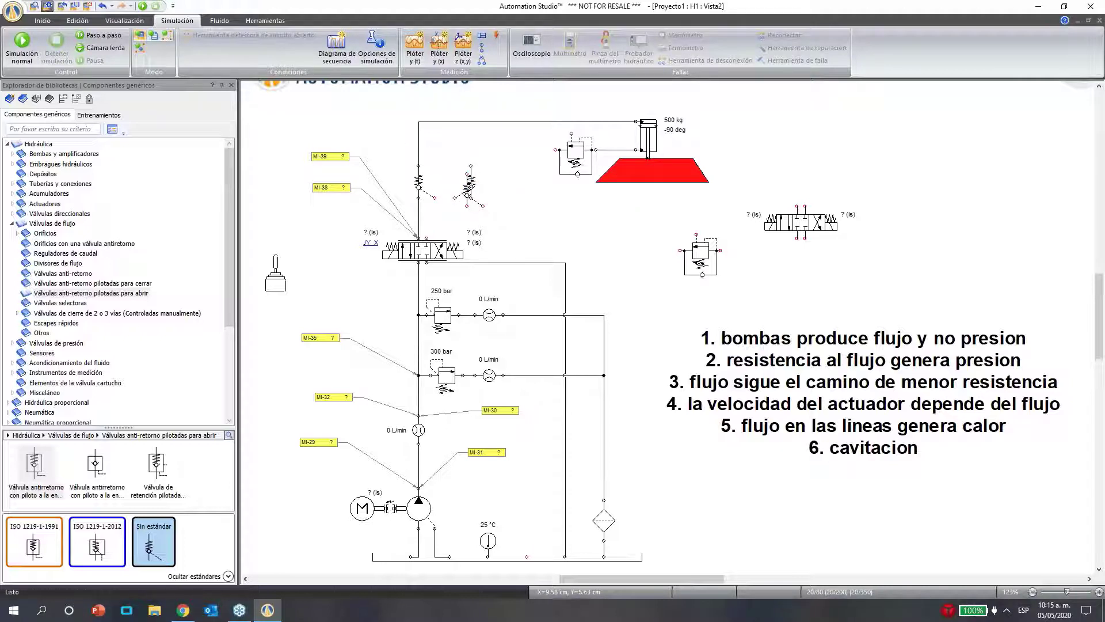
click(472, 170)
click(470, 184)
key(ctrl+v)
drag(473, 197, 462, 192)
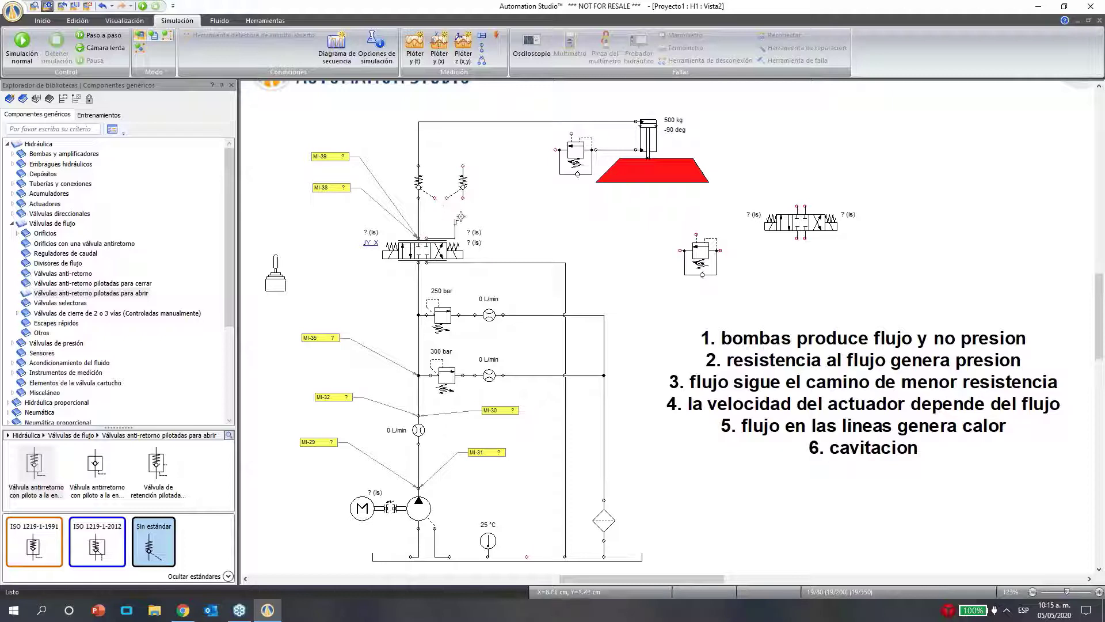
Connect the mirrored check valve between the directional and counterbalance valves, and cross-connect each check valve's pilot port to the opposite line
click(449, 199)
drag(436, 199, 463, 209)
drag(462, 167, 556, 150)
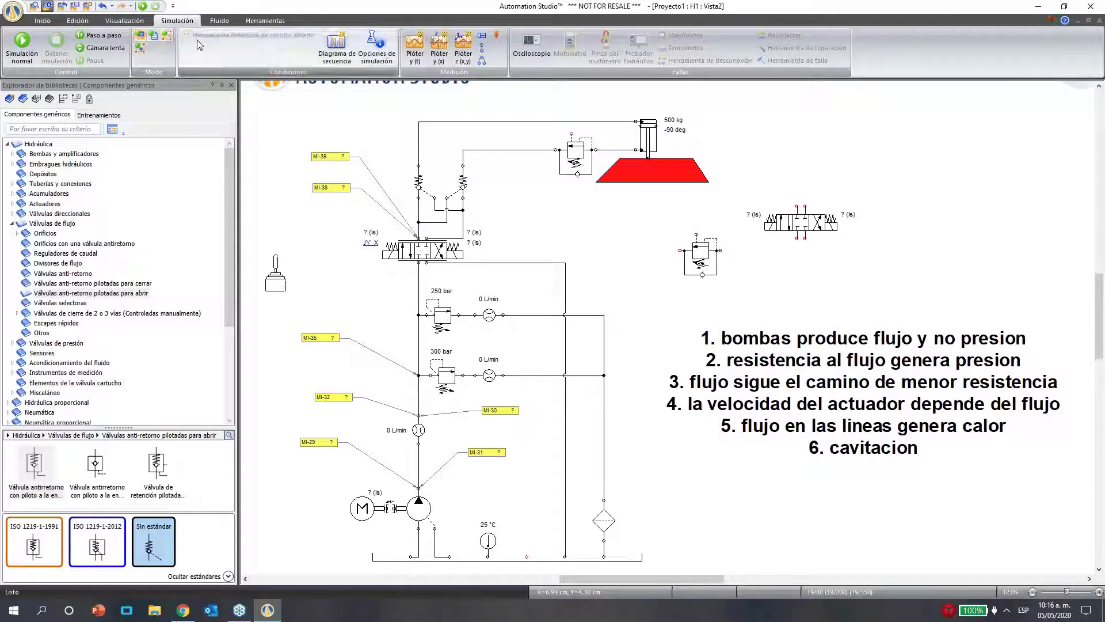
Set the conduit function of both crossed pilot lines between the check valves to Piloto
right_click(439, 212)
mouse_move(488, 219)
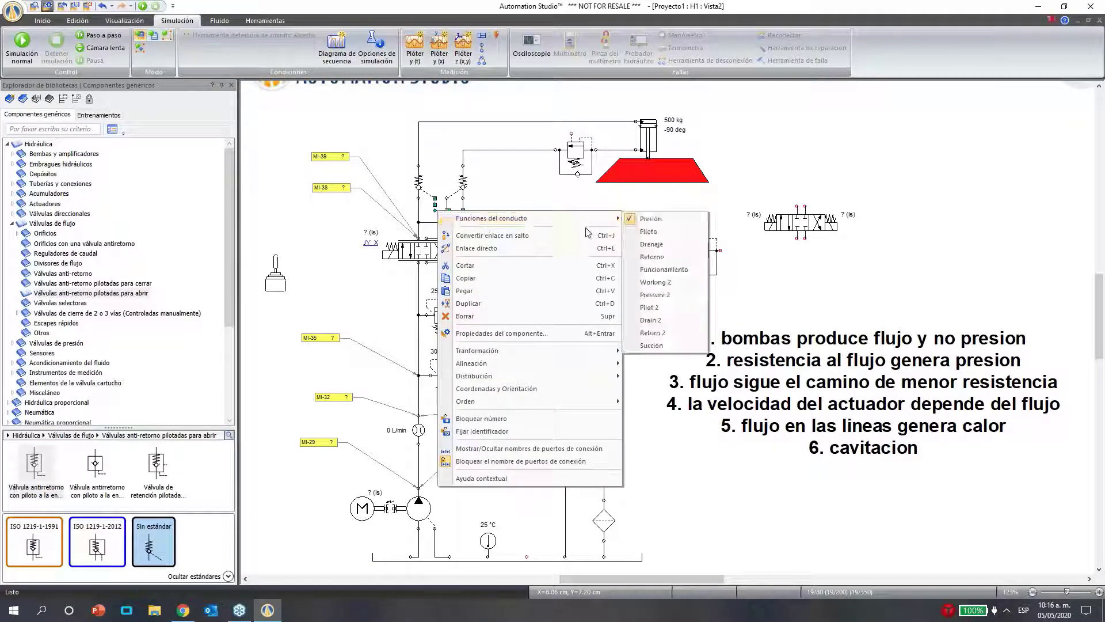
key(Escape)
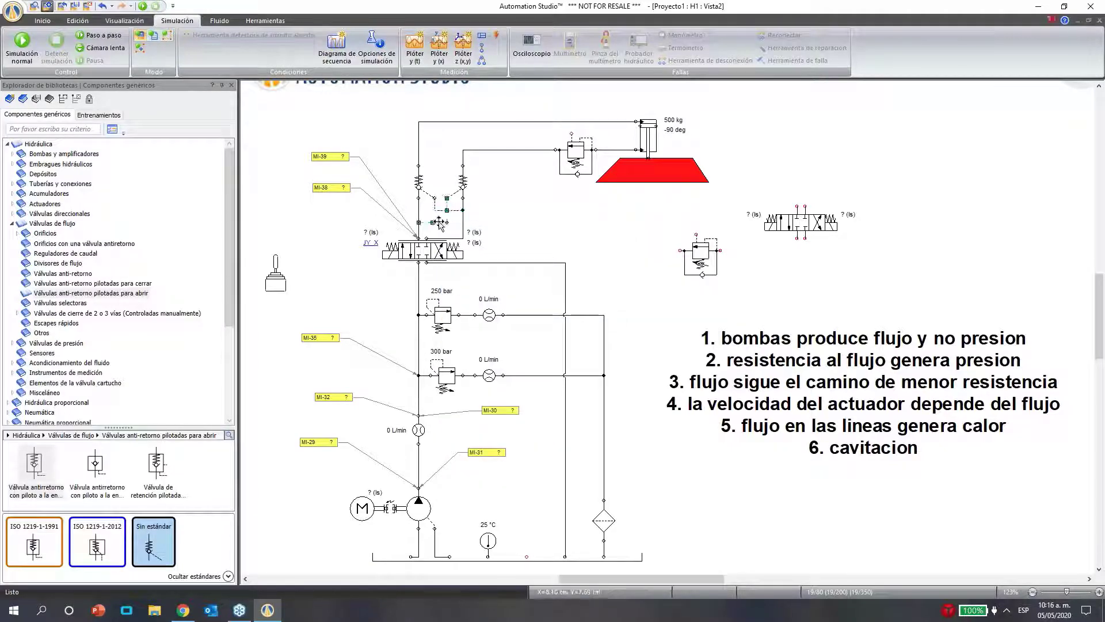
right_click(440, 223)
mouse_move(492, 233)
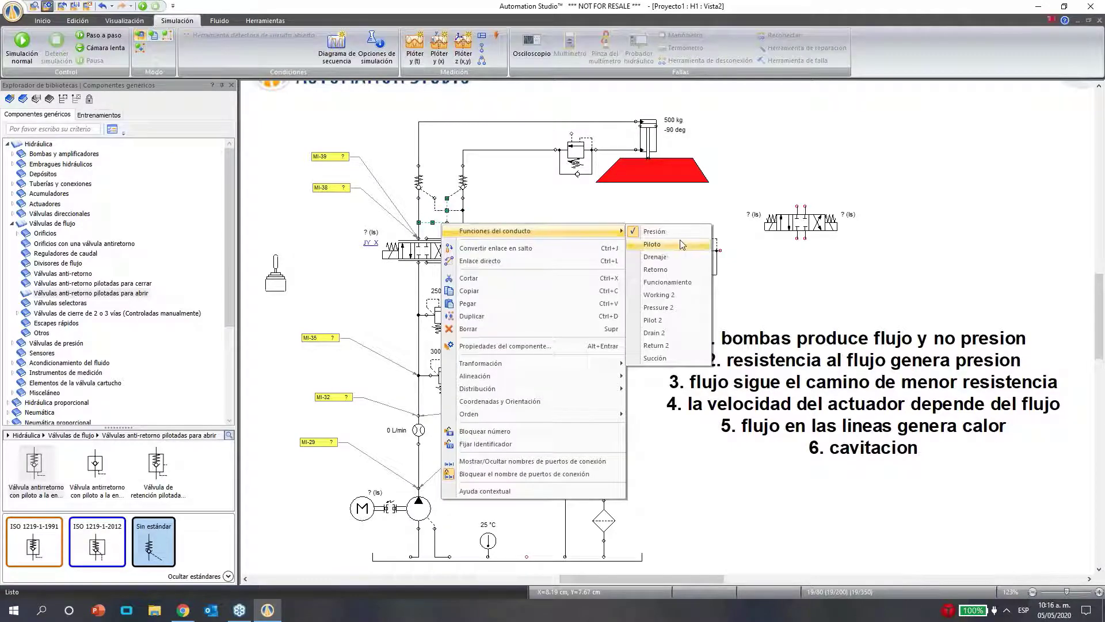
click(652, 244)
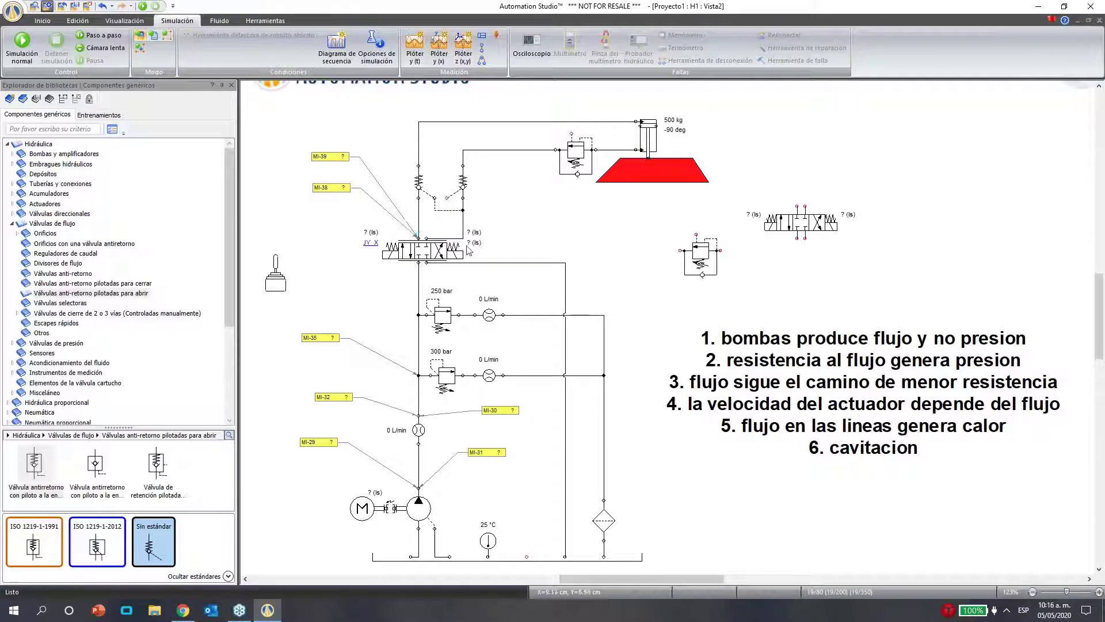
Join the mirrored check valve's pilot port to the opposite working line with a direct link and set its function to Piloto
click(77, 20)
click(42, 21)
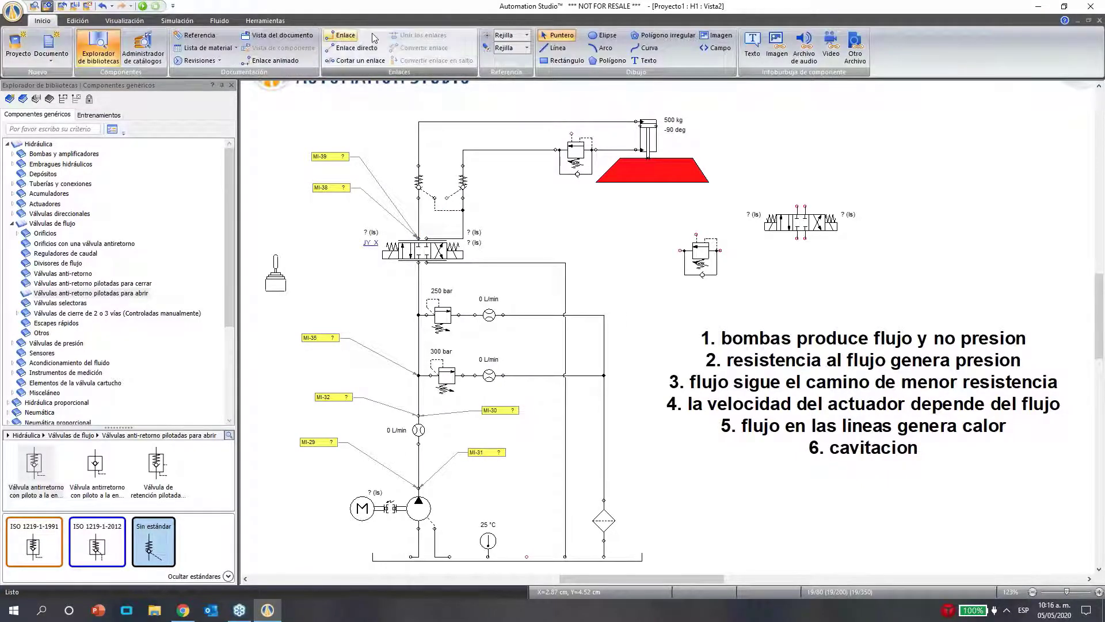
click(357, 48)
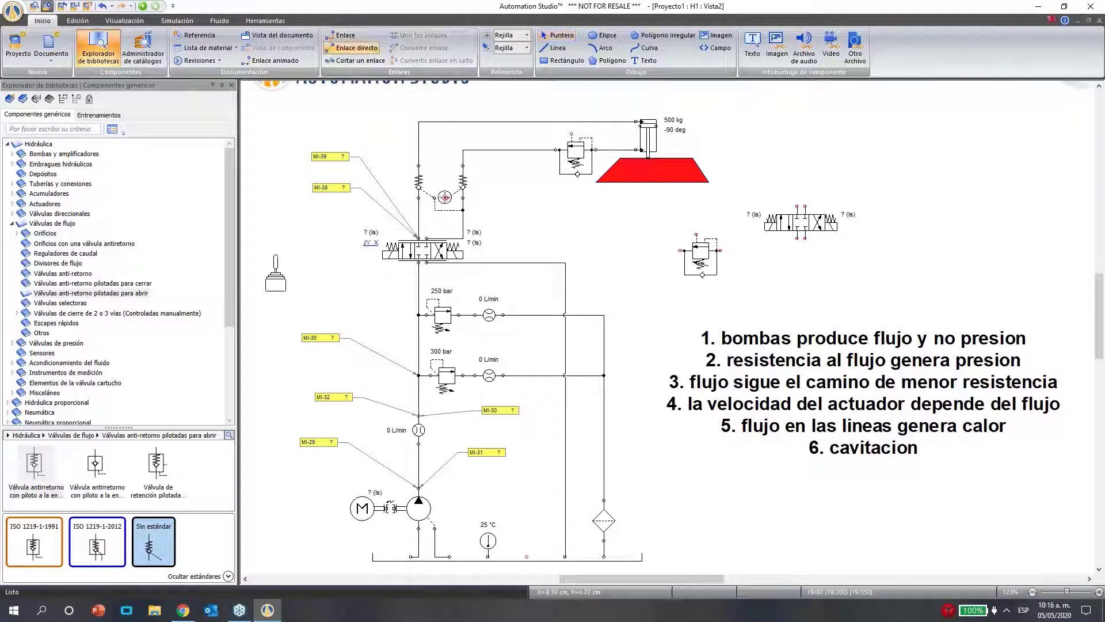
click(419, 218)
key(Escape)
click(426, 217)
right_click(426, 216)
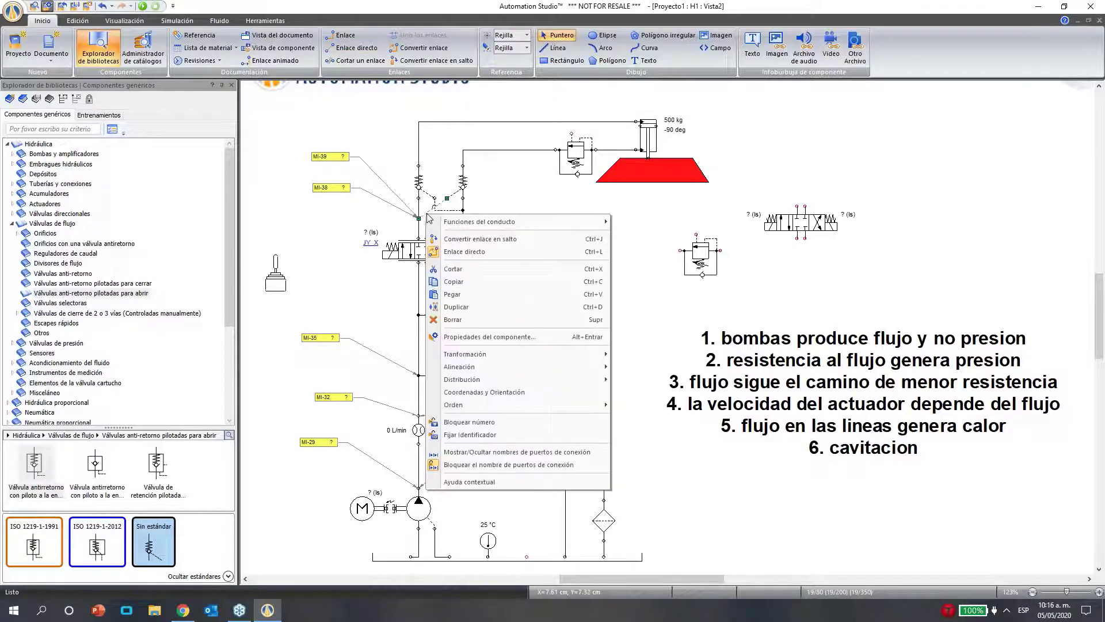
mouse_move(575, 222)
click(631, 235)
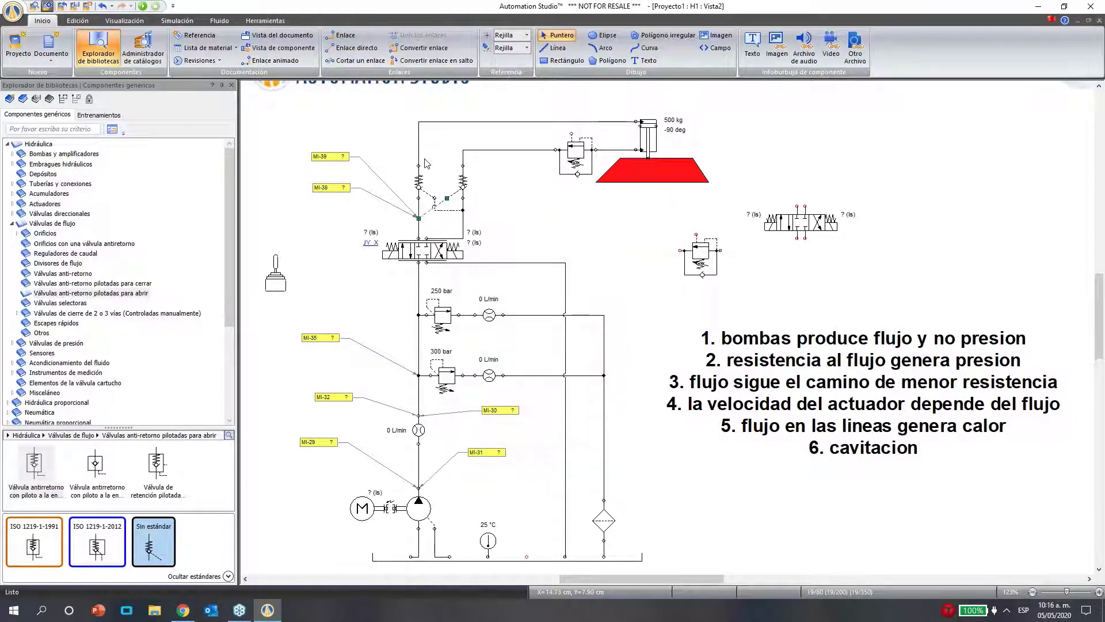
click(601, 199)
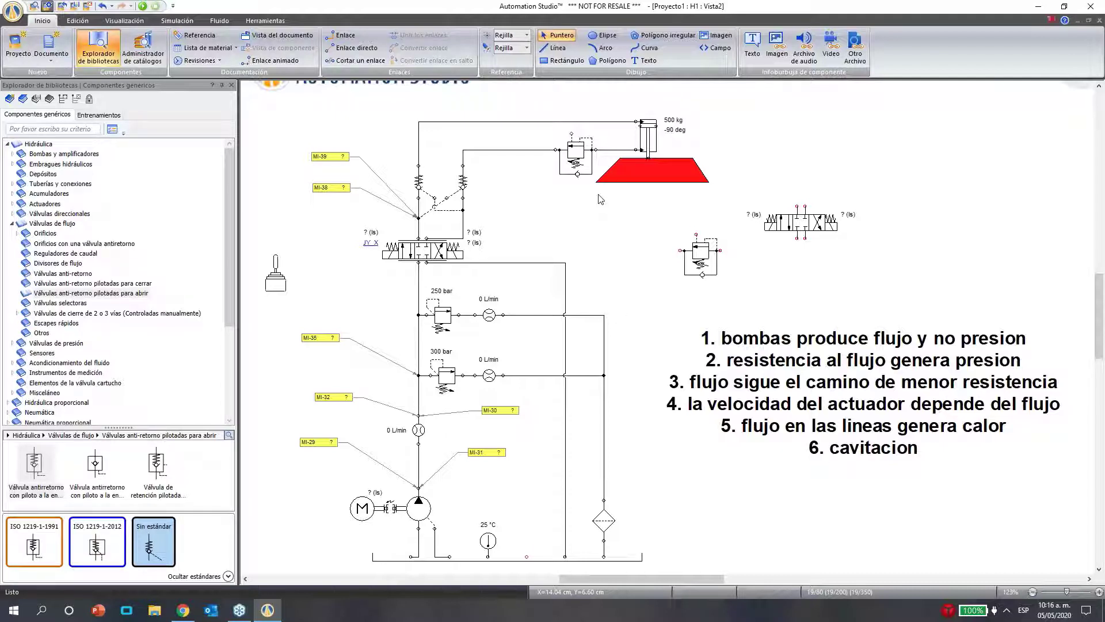
Replace the proportional directional valve's centre position with the second symbol of the first row in the standard spool selection
click(423, 250)
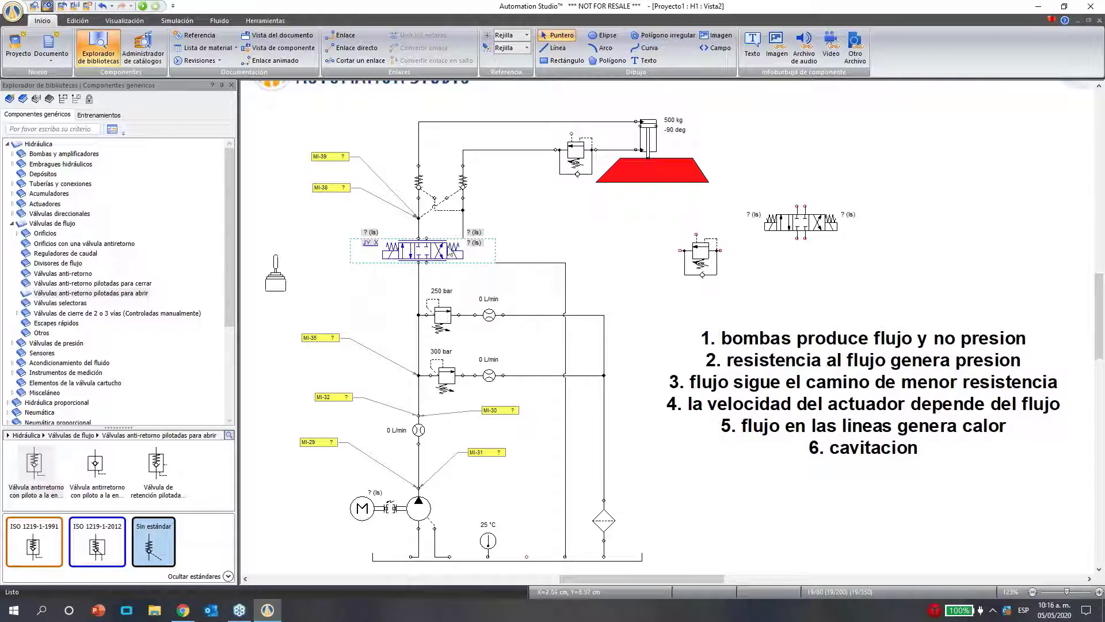
double_click(419, 254)
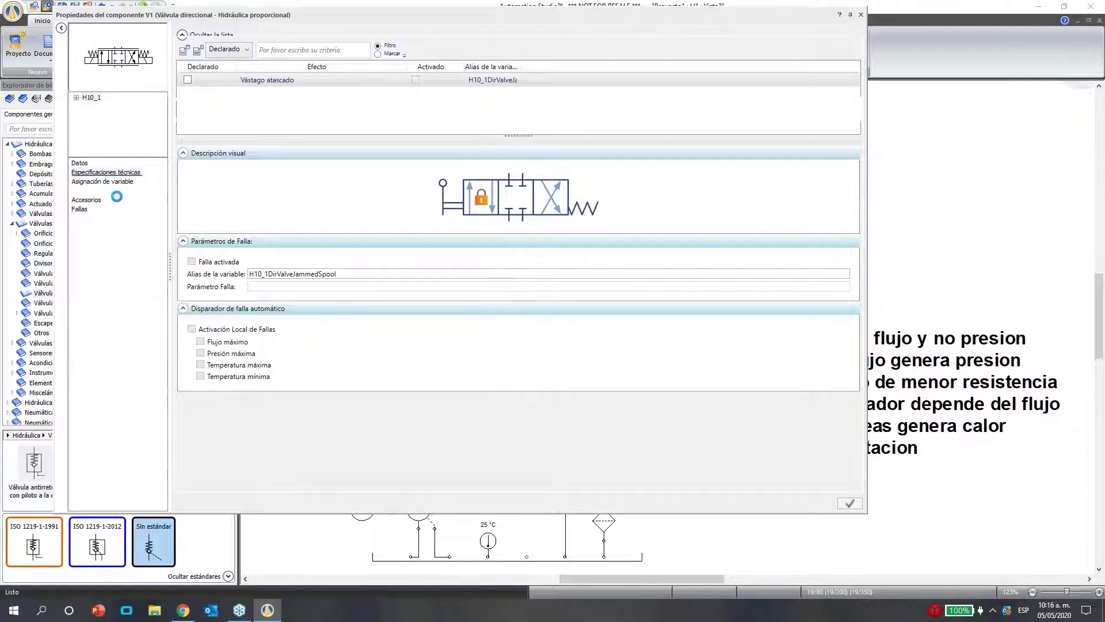
click(523, 312)
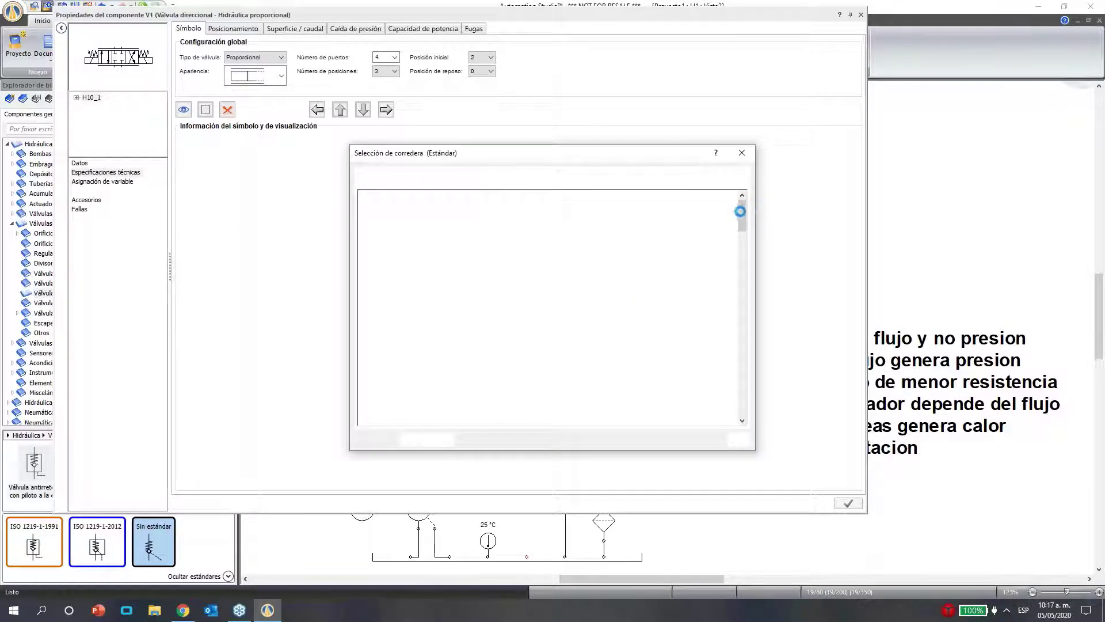
click(742, 253)
drag(742, 259, 725, 173)
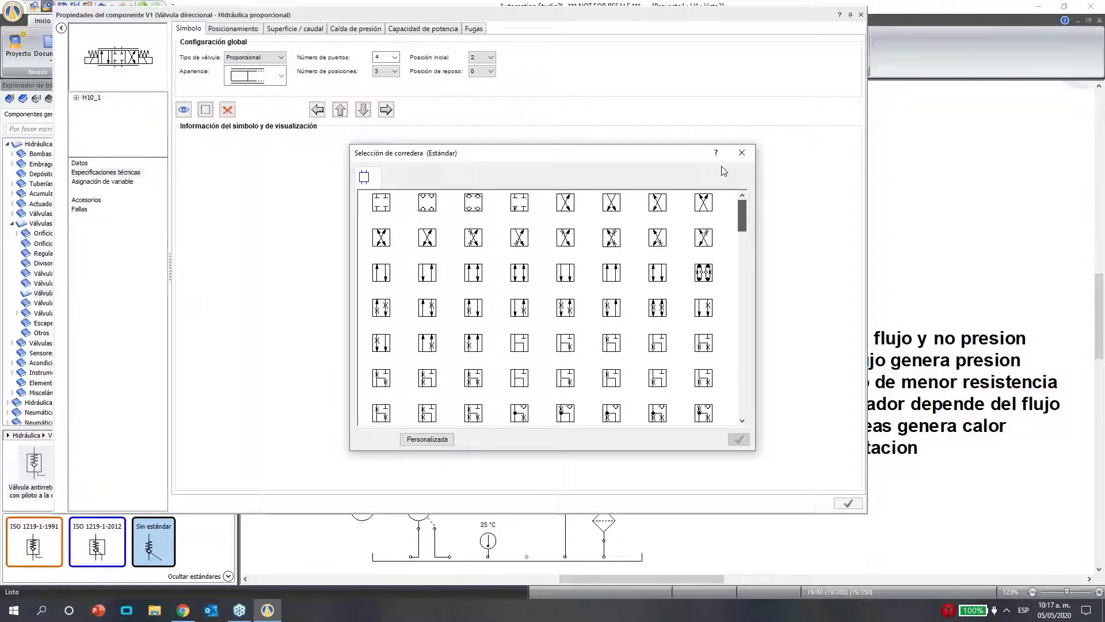
click(427, 202)
click(738, 439)
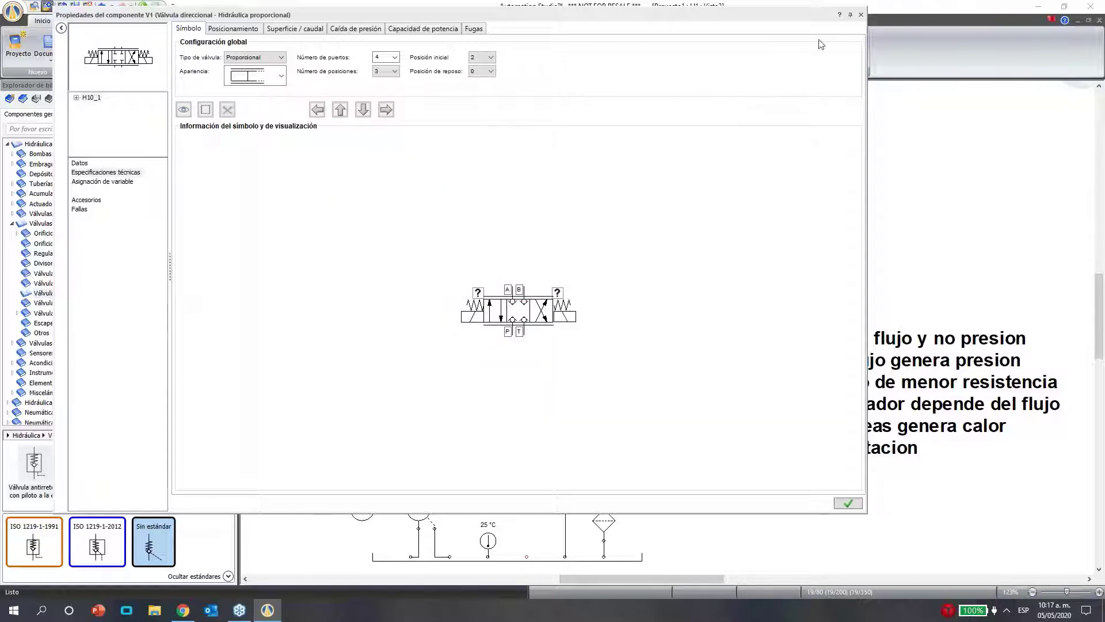
Close the directional valve's properties window and relaunch Automation Studio from the desktop
click(861, 14)
click(439, 289)
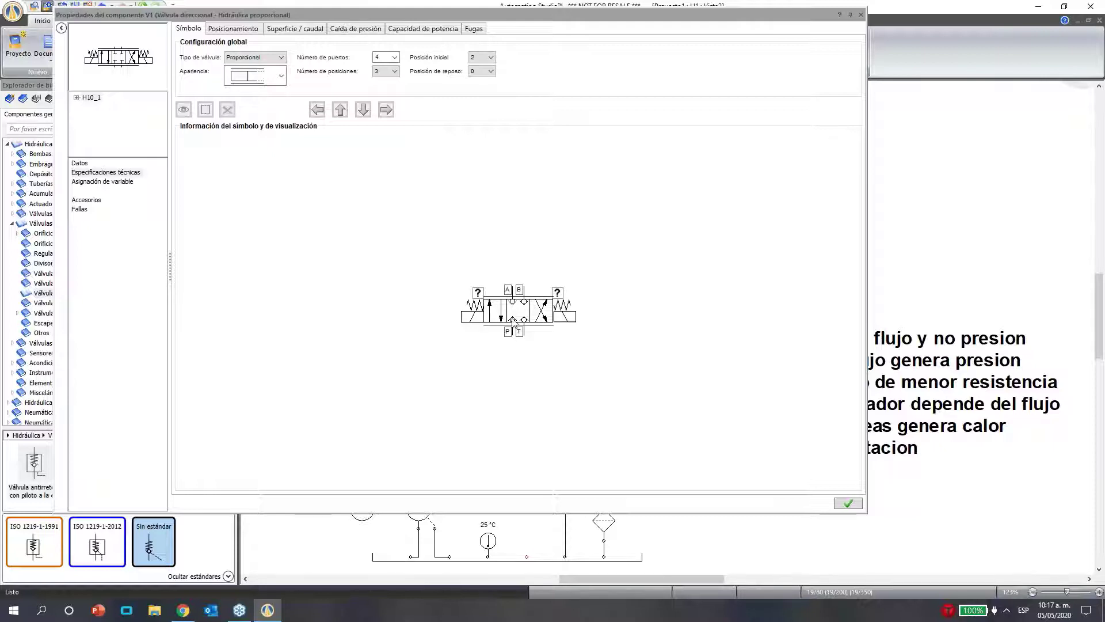
click(862, 15)
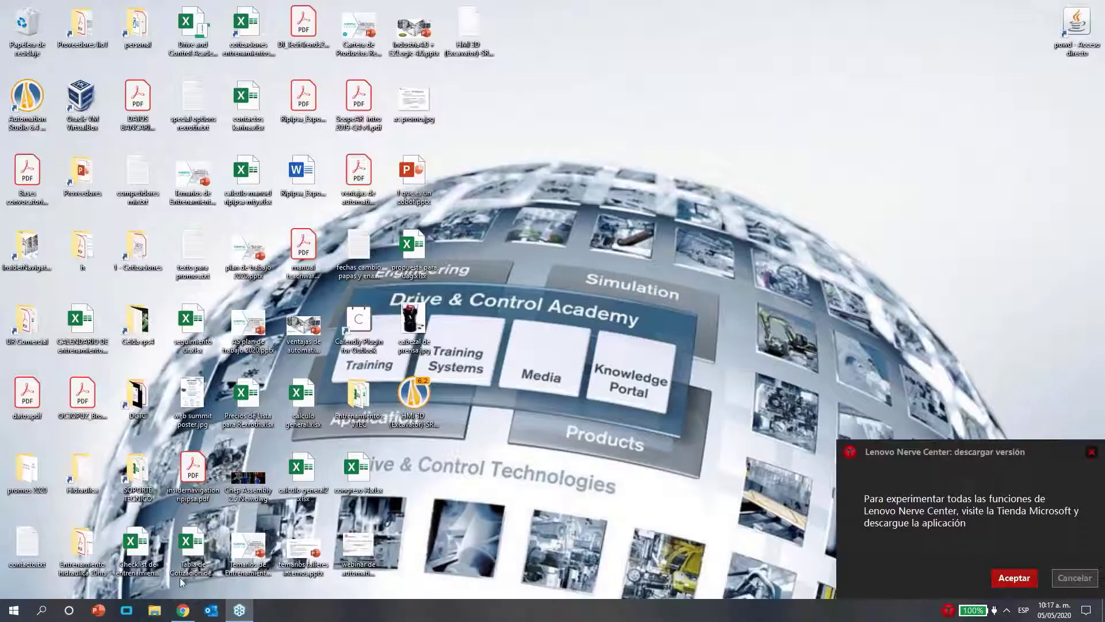
double_click(46, 112)
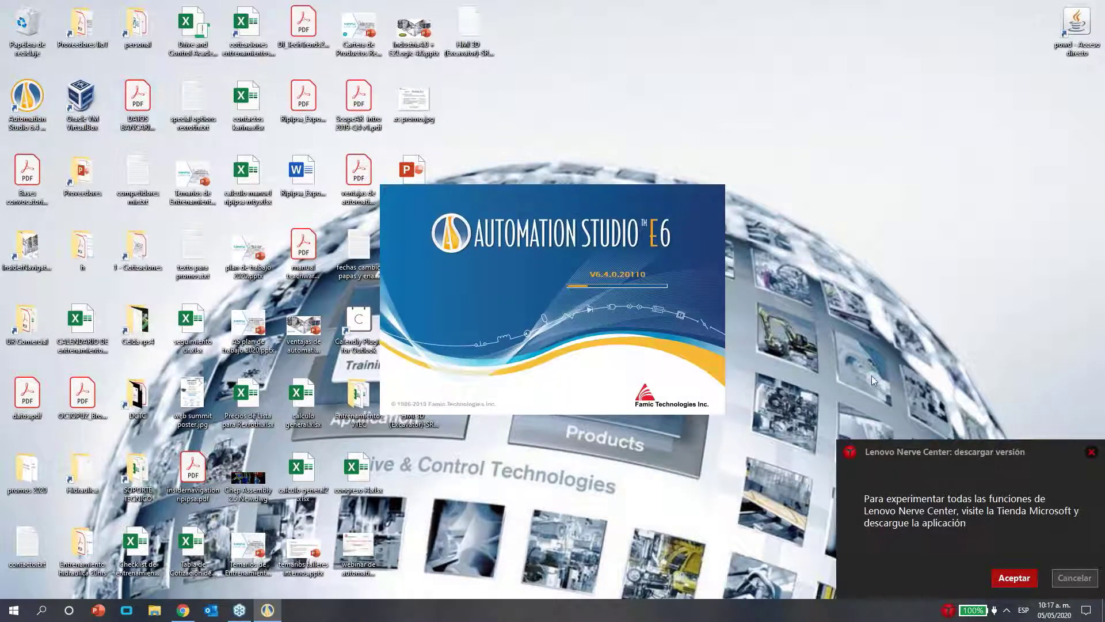
Recover the autosaved Proyecto1 project, closing the Lenovo notification and the recovery message
click(1091, 452)
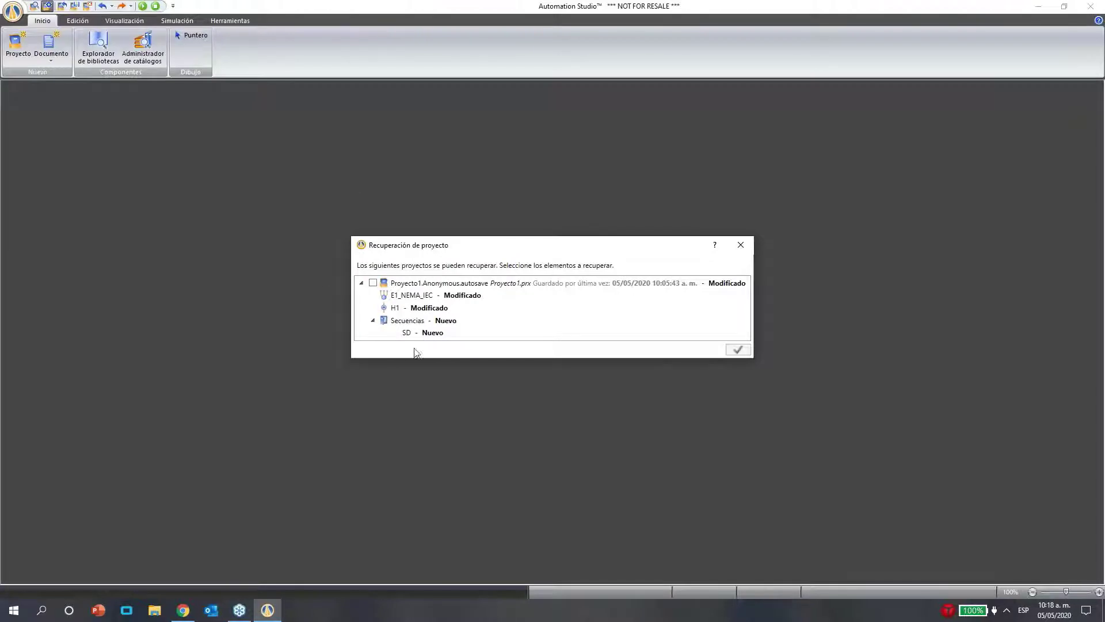
click(373, 283)
click(737, 349)
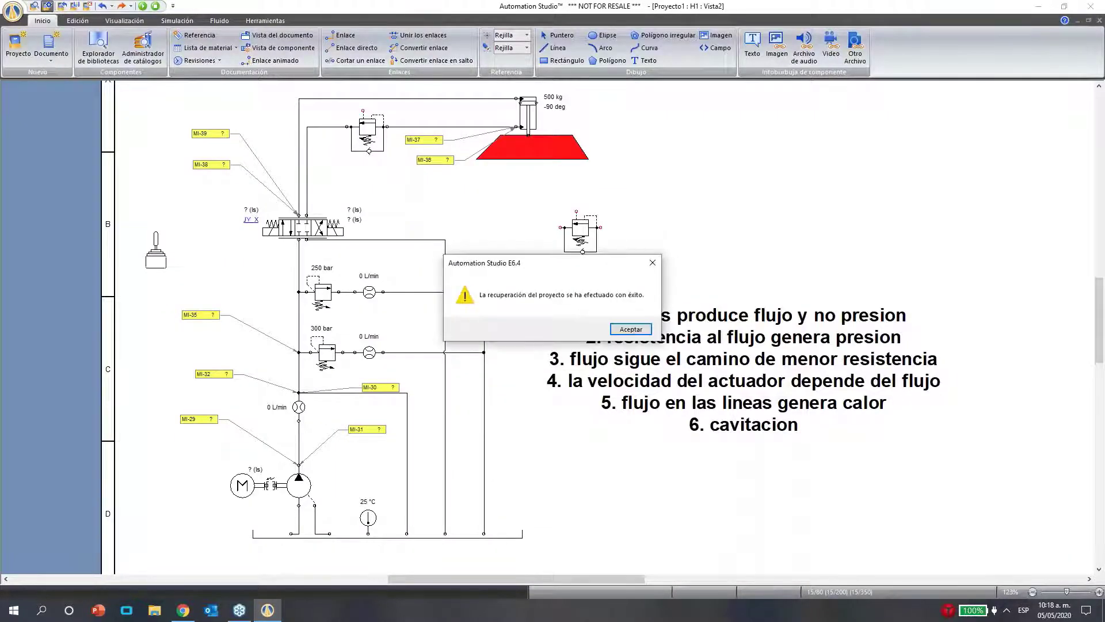
click(652, 262)
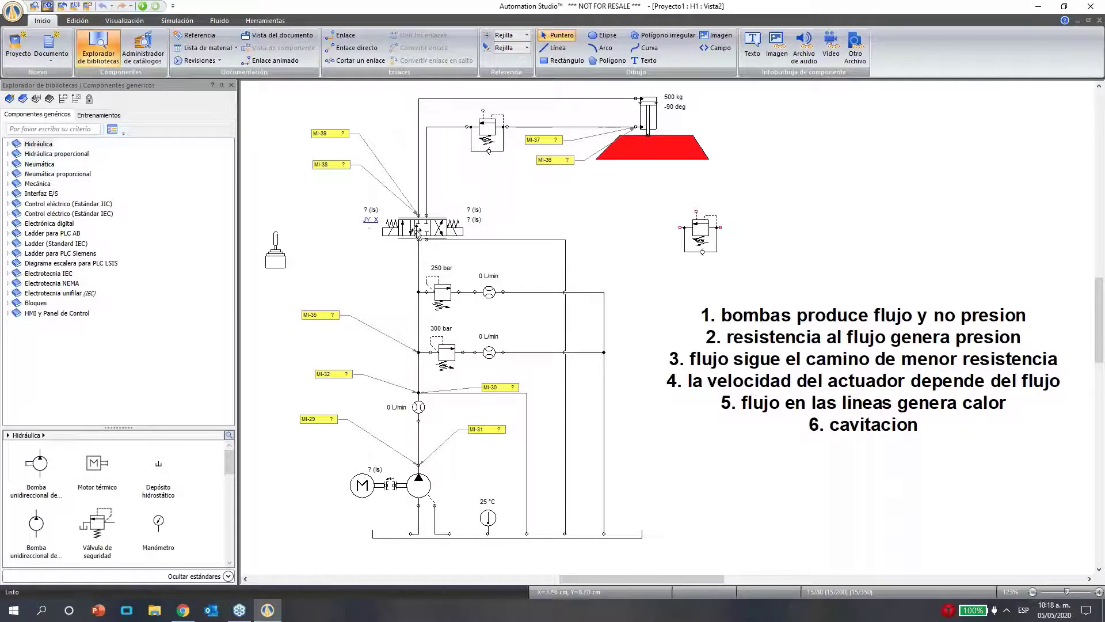
Display the 4/3 directional valves of the hydraulic component library
click(7, 144)
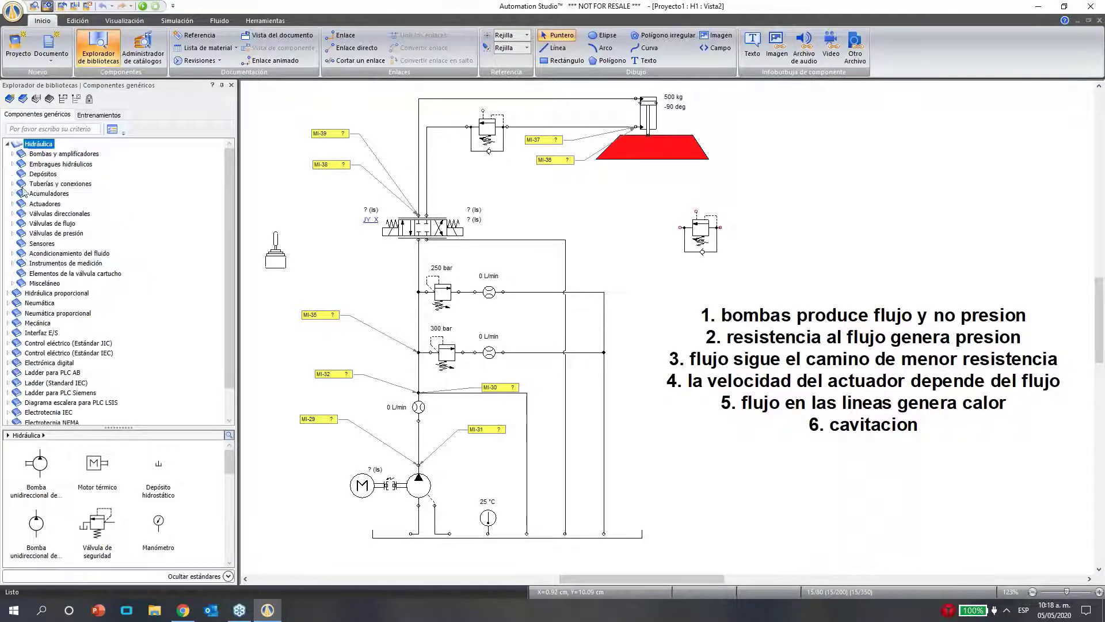
double_click(20, 216)
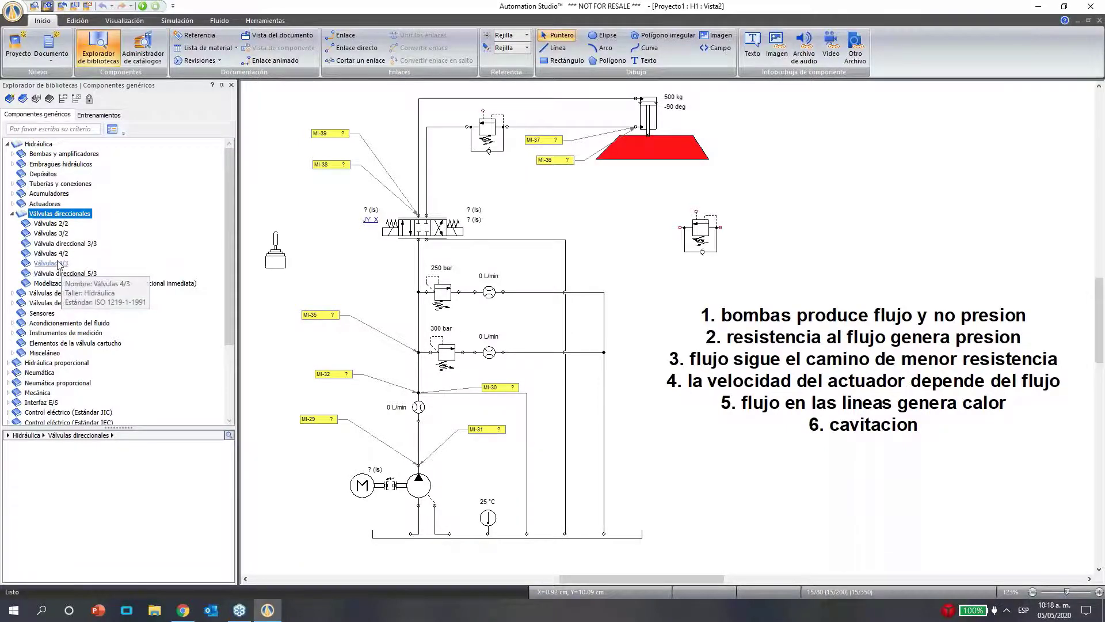
click(76, 264)
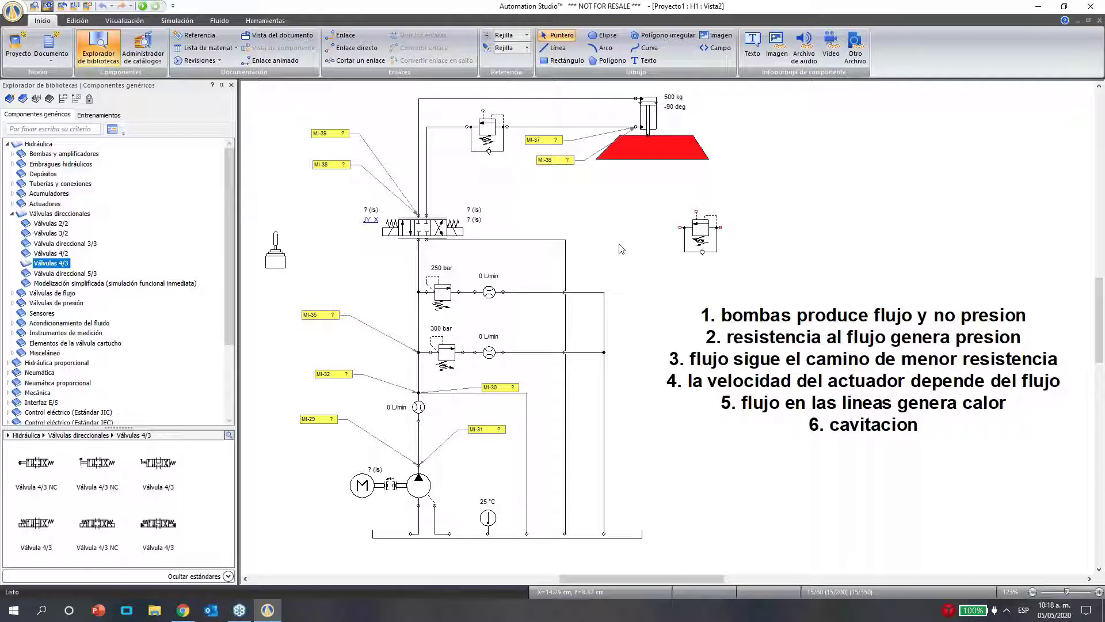
click(603, 215)
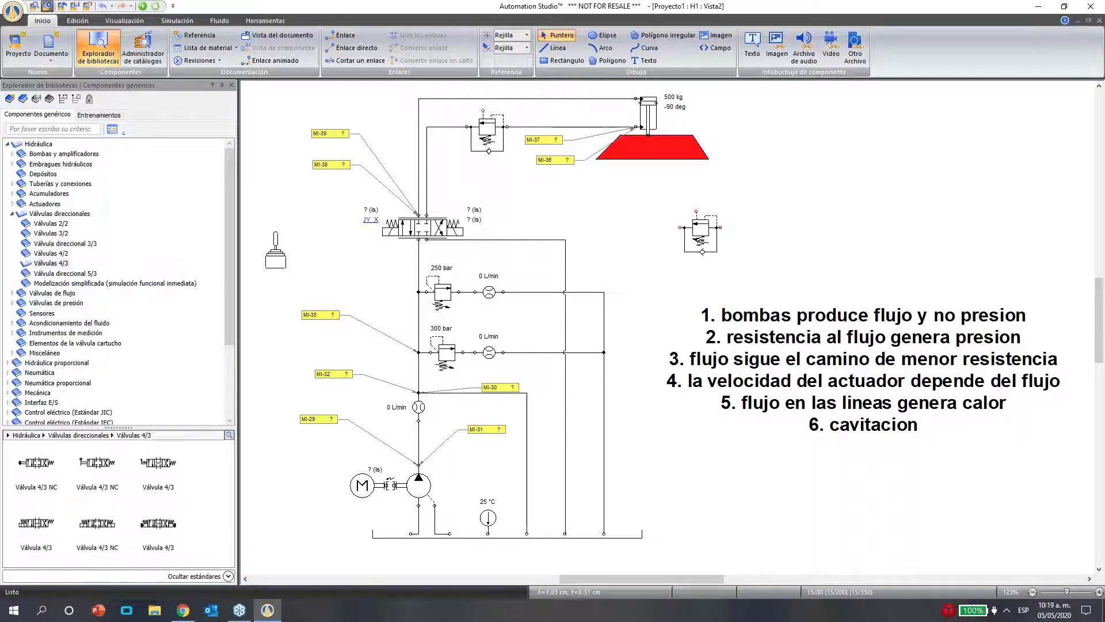
Review the circuit pump's properties, including its data, efficiency curves, technical specifications and accessories
click(425, 491)
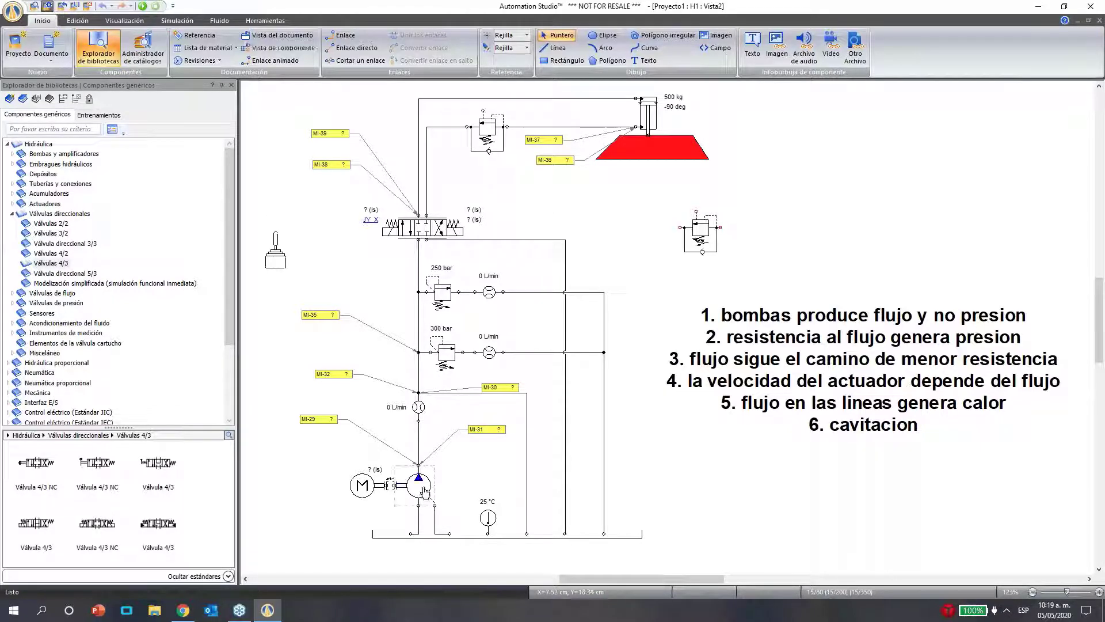
double_click(424, 490)
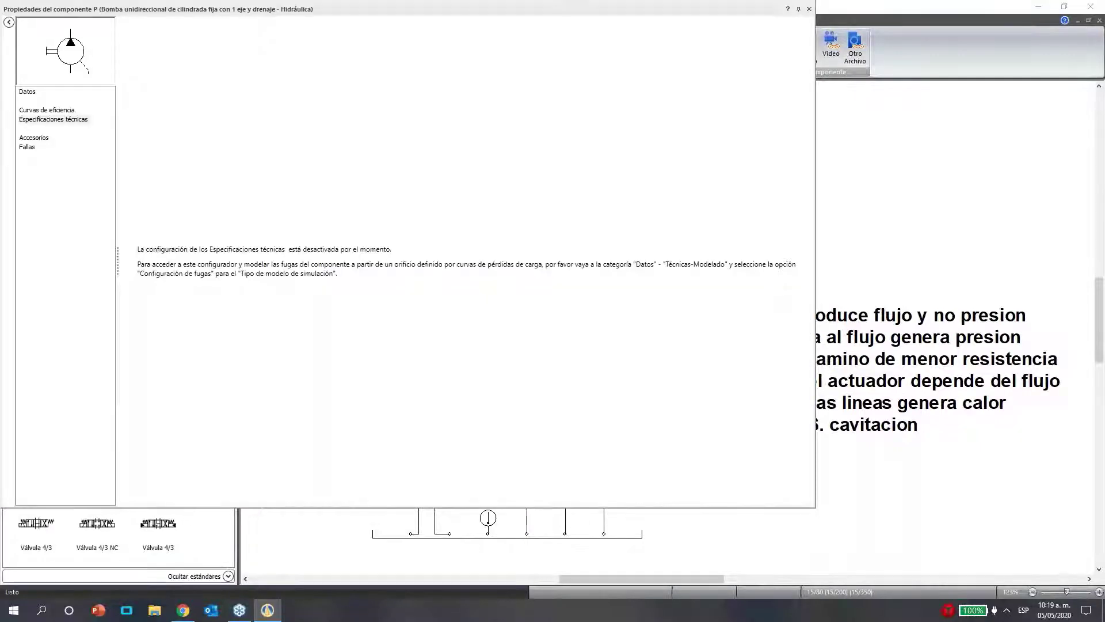
click(36, 138)
click(47, 109)
click(27, 91)
click(809, 10)
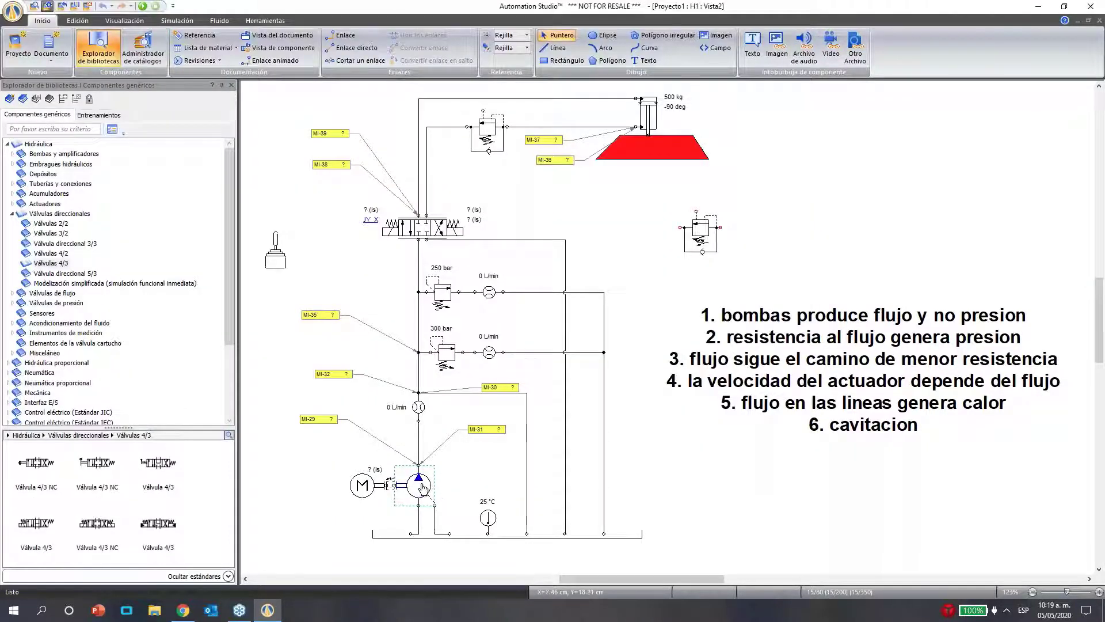
double_click(423, 488)
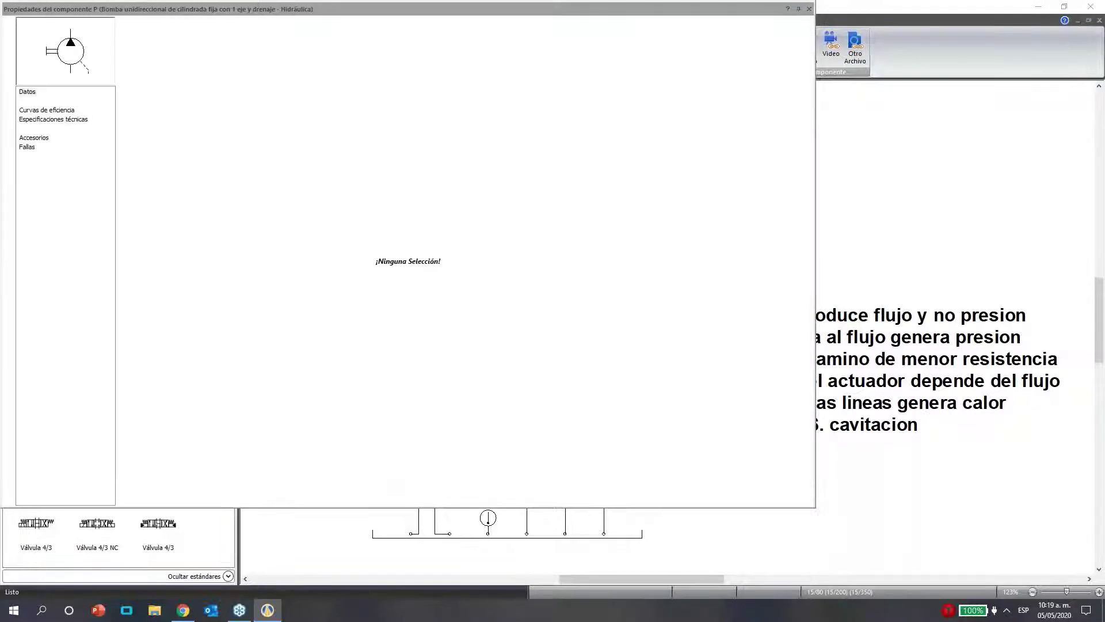
click(42, 109)
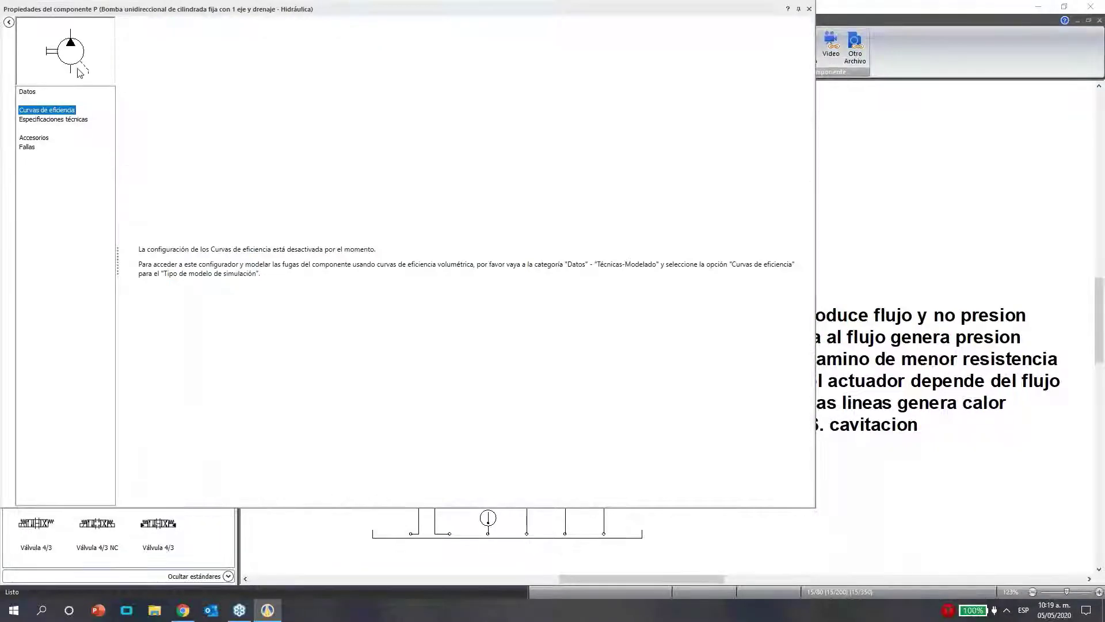
click(34, 138)
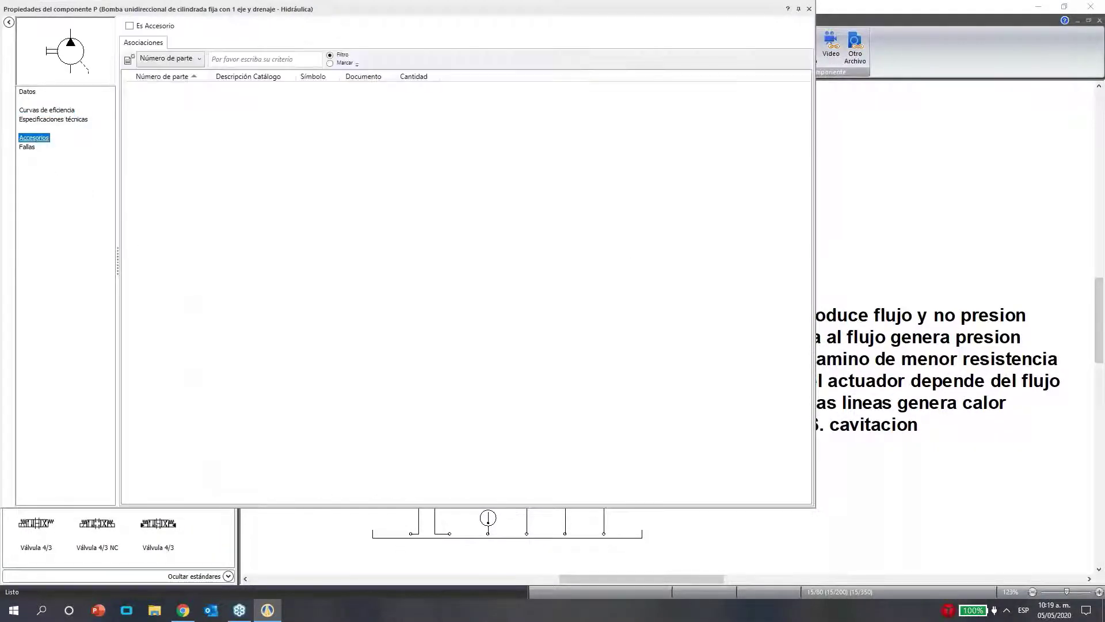
click(809, 9)
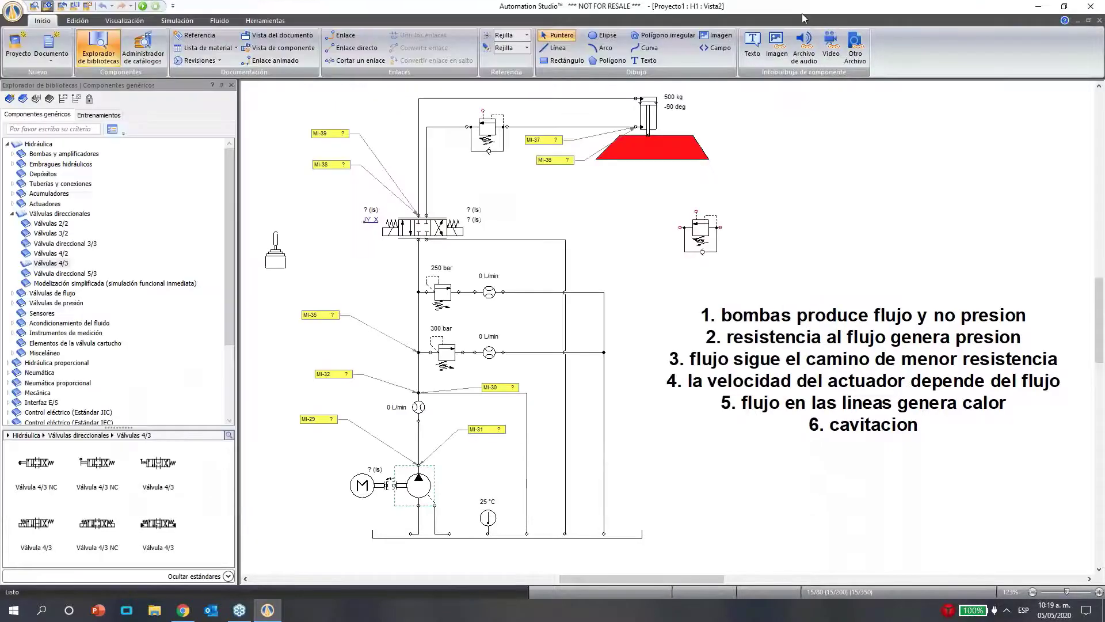
Place an ISO 1219-1-2012 fixed-displacement unidirectional pump with one shaft and drain in the empty area beside the loaded cylinder
click(14, 214)
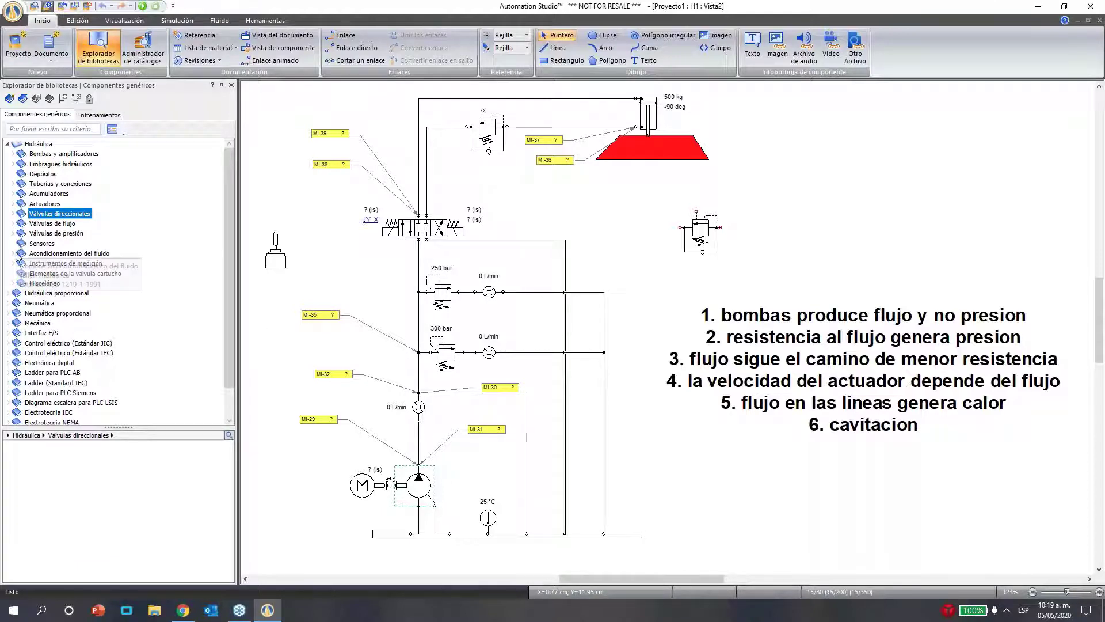
click(12, 154)
click(56, 164)
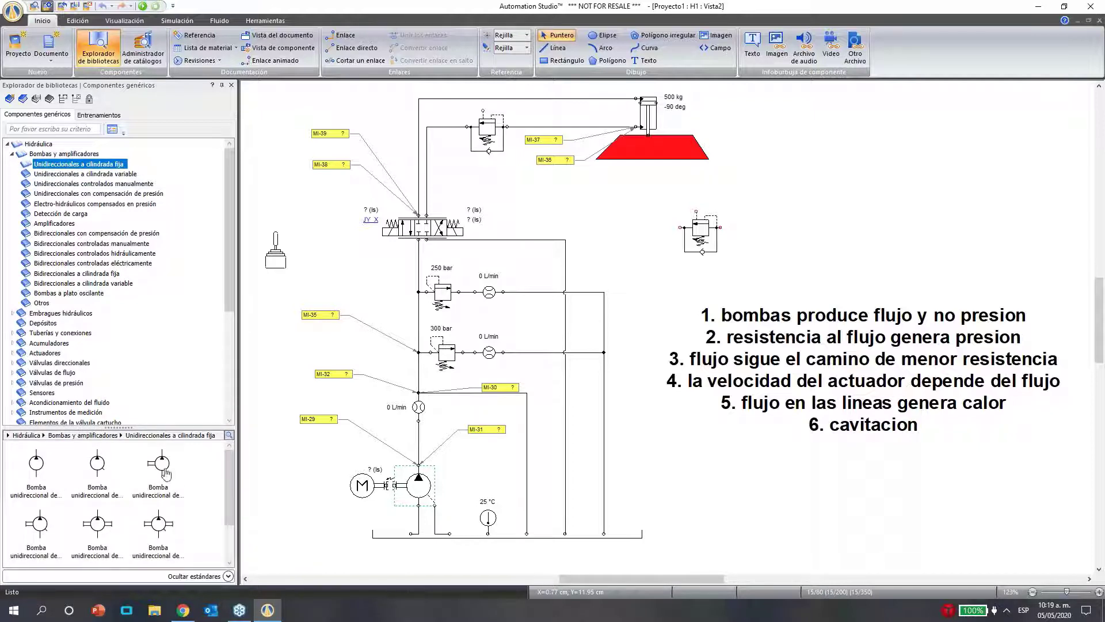
click(39, 528)
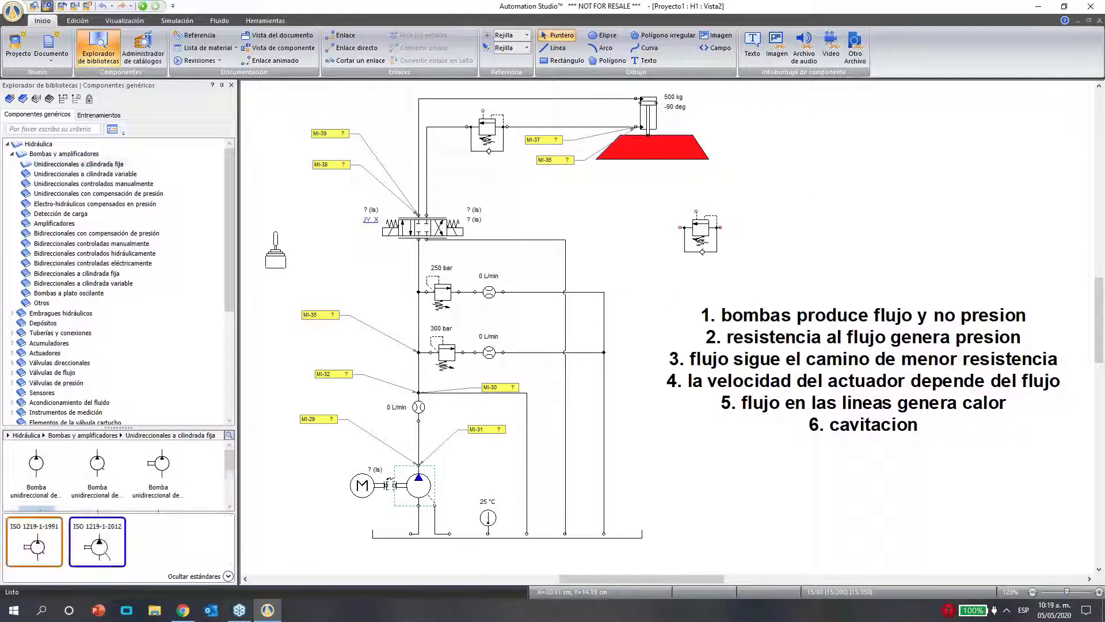
drag(99, 547, 858, 176)
Set the new pump's simulation model type to Curvas de eficiencia and view its volumetric efficiency curves
double_click(823, 199)
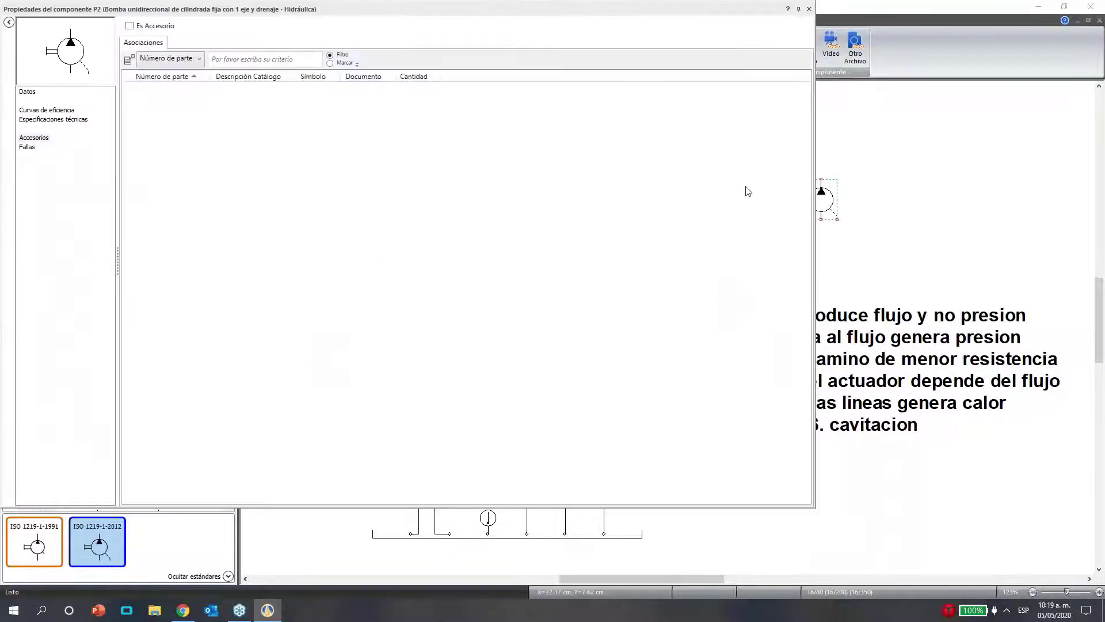
click(46, 110)
click(48, 121)
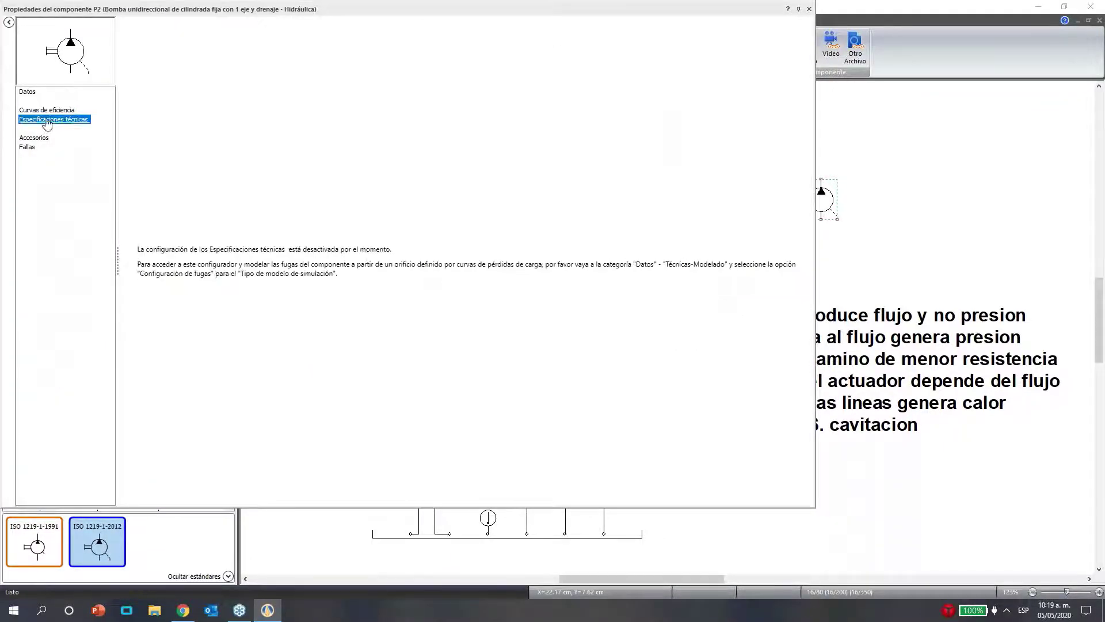
click(29, 92)
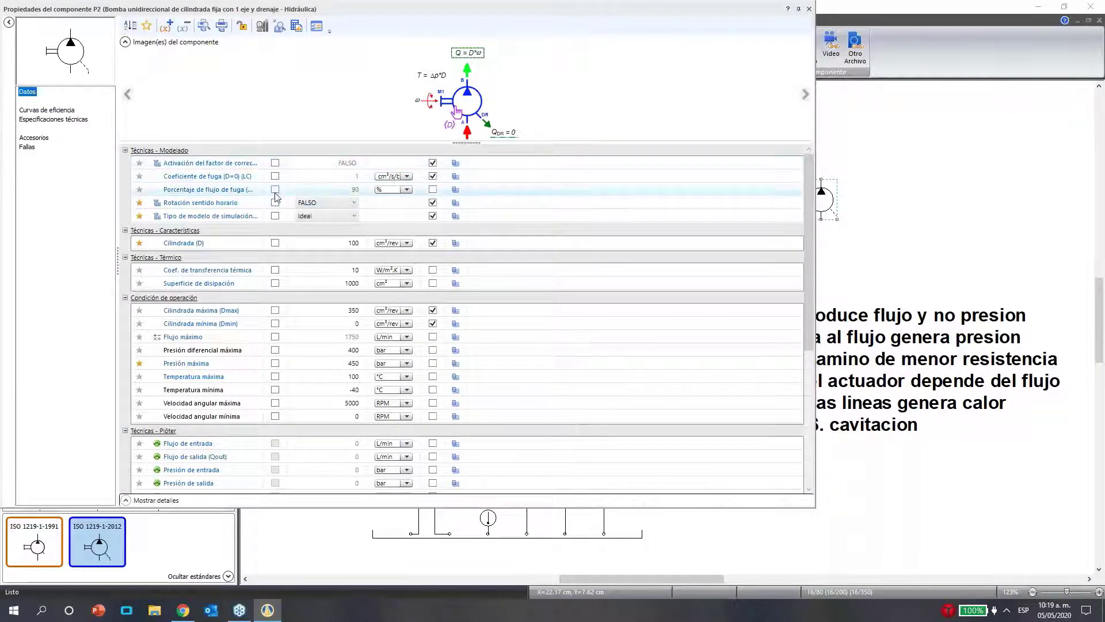
click(328, 217)
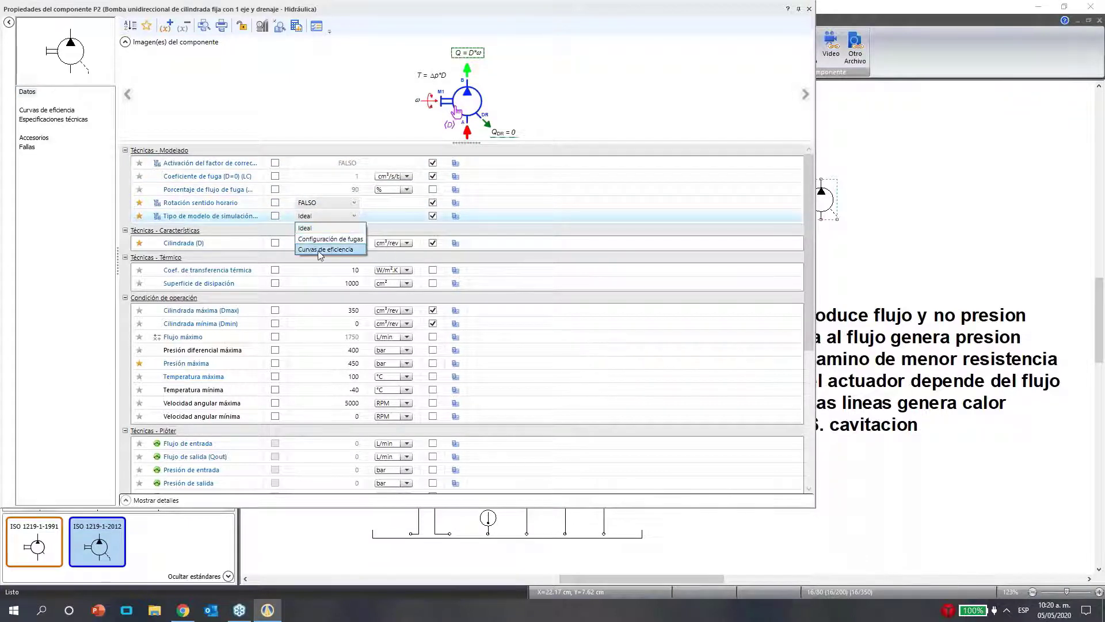
click(321, 249)
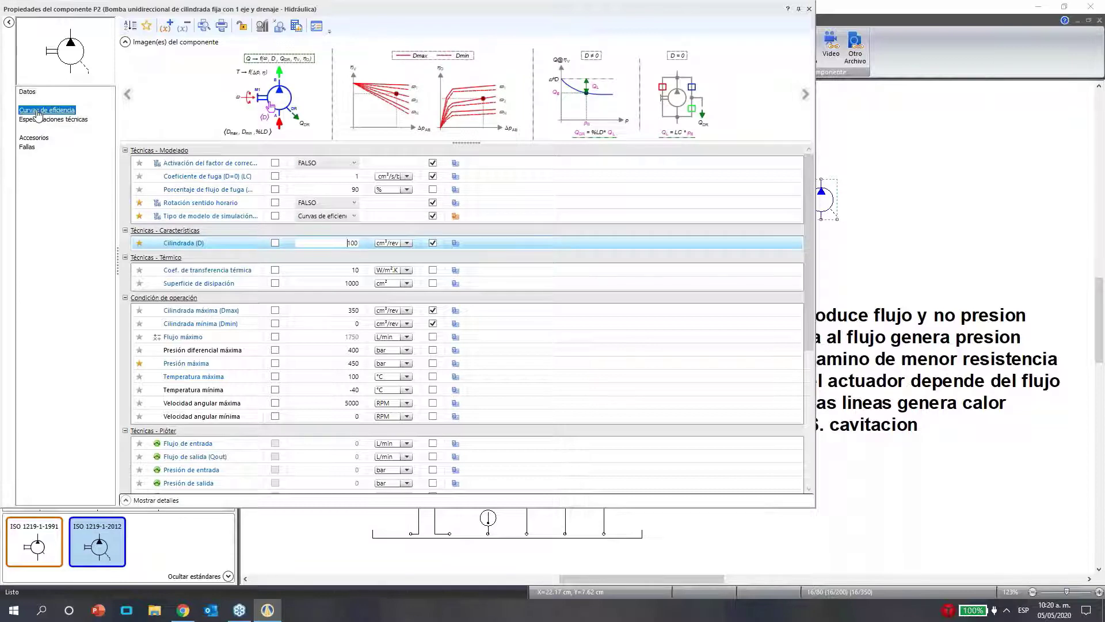
click(69, 110)
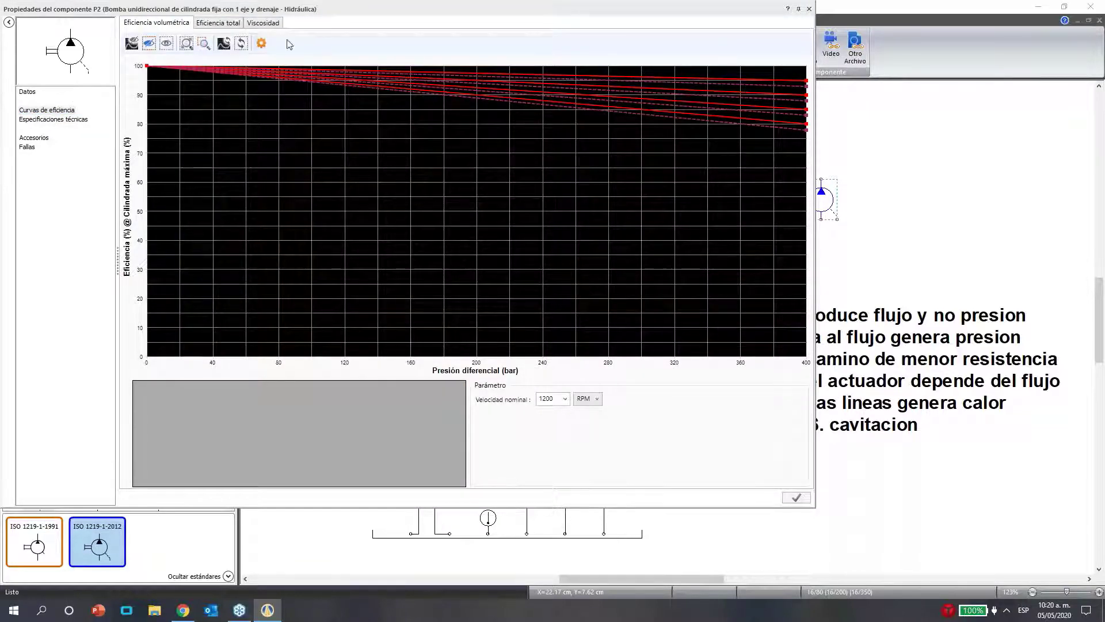
click(809, 9)
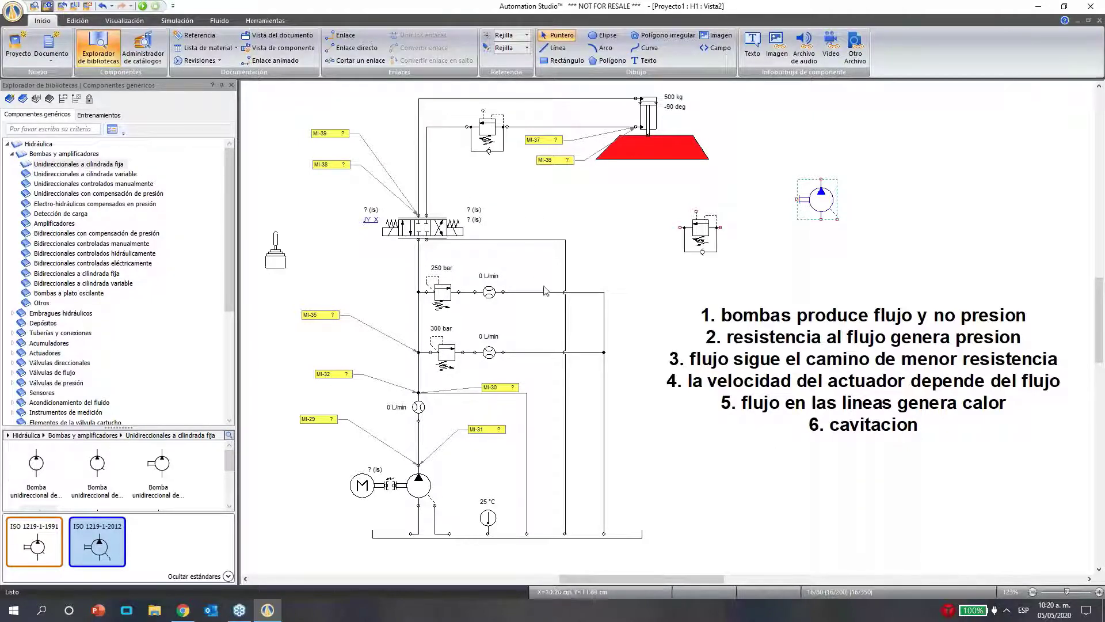
Switch to Chrome, open famictech.com in the empty tab and look through the Manufacturers' Catalogues page for Automation Studio
click(184, 613)
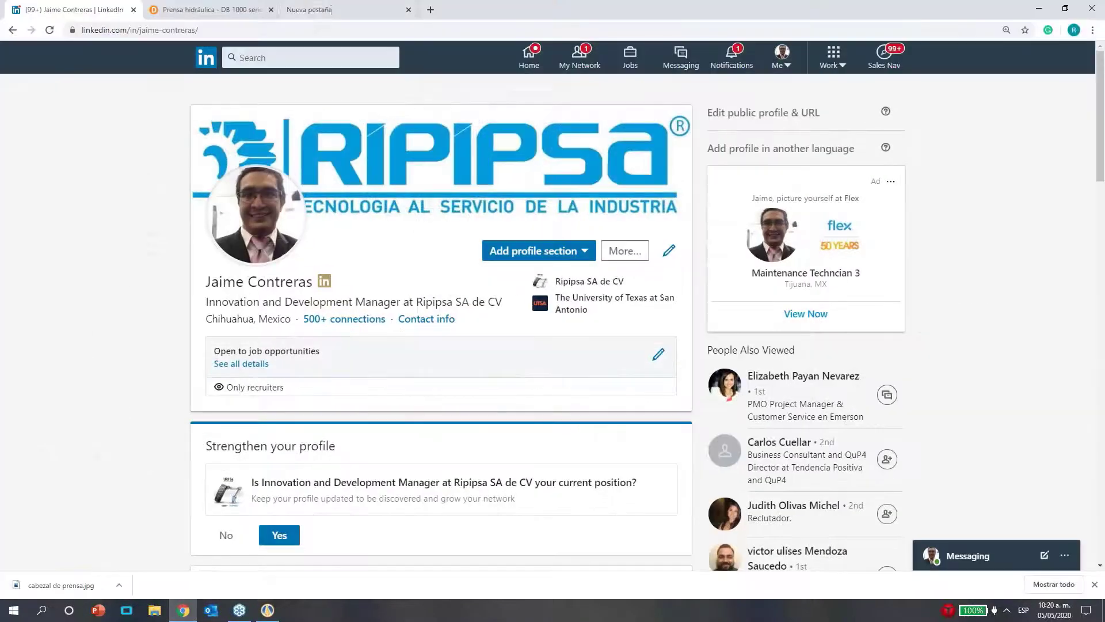
click(330, 10)
text(famictech.com)
key(Return)
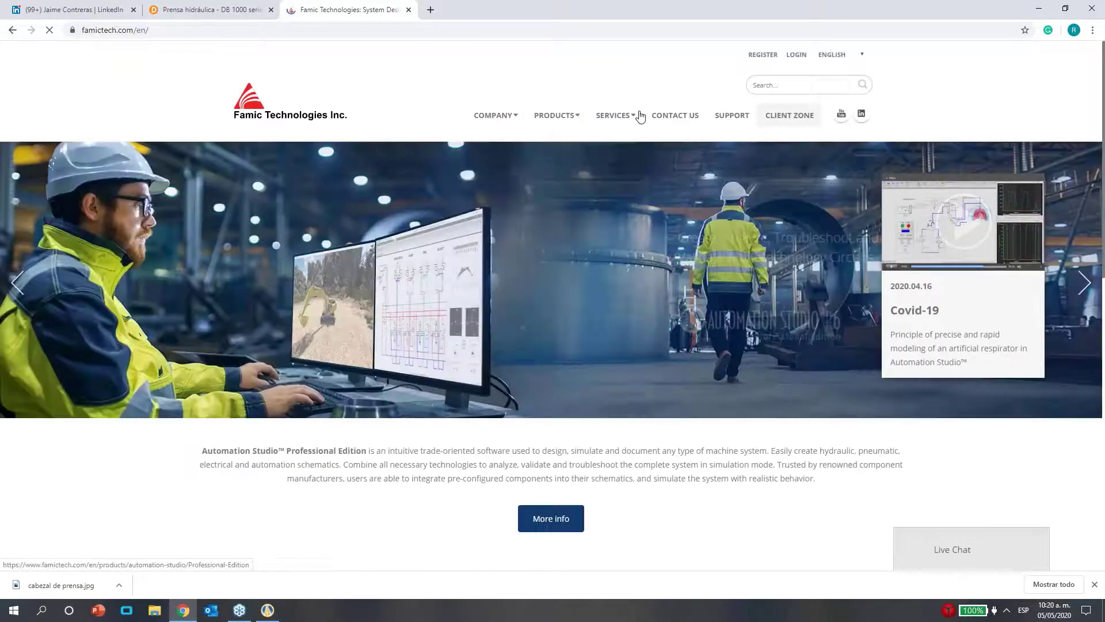
click(793, 123)
click(533, 301)
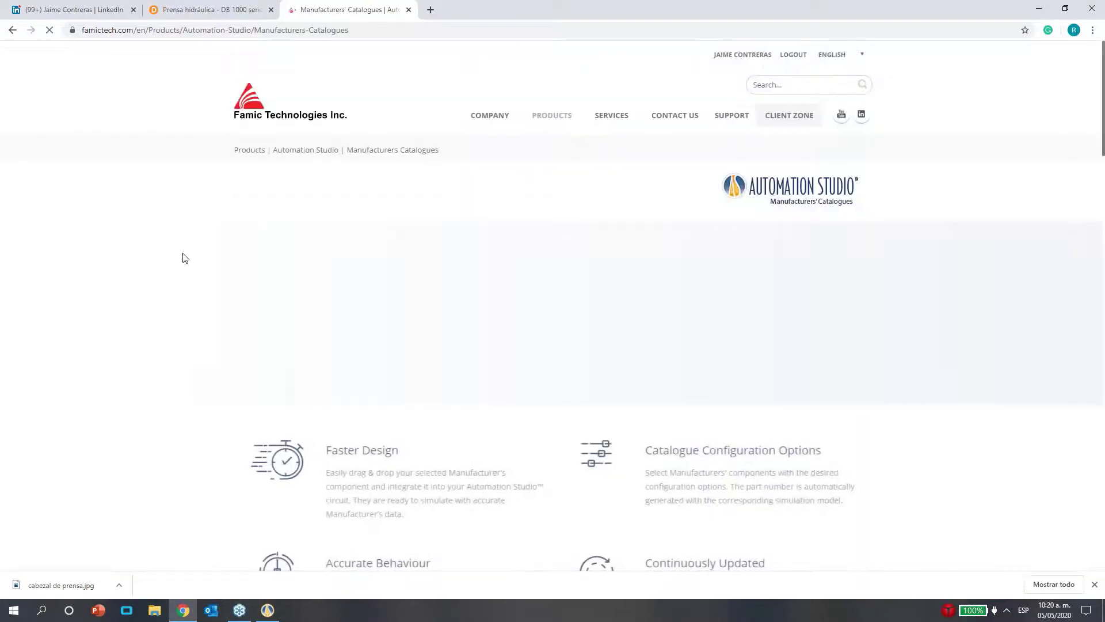
scroll(432, 391, down, 3)
scroll(433, 392, down, 6)
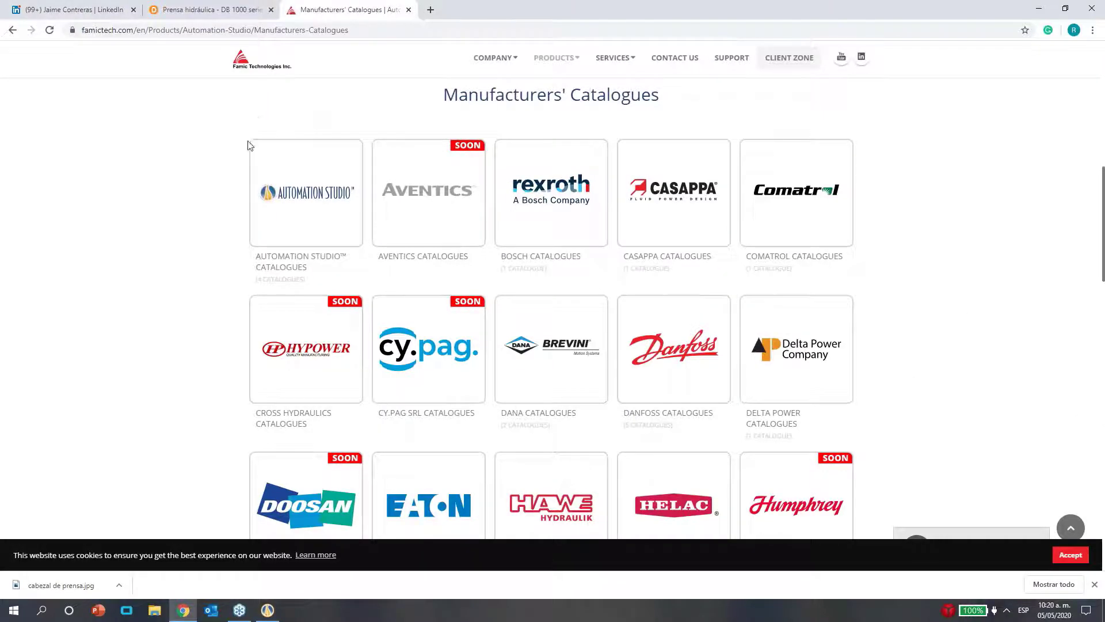
scroll(276, 172, down, 1)
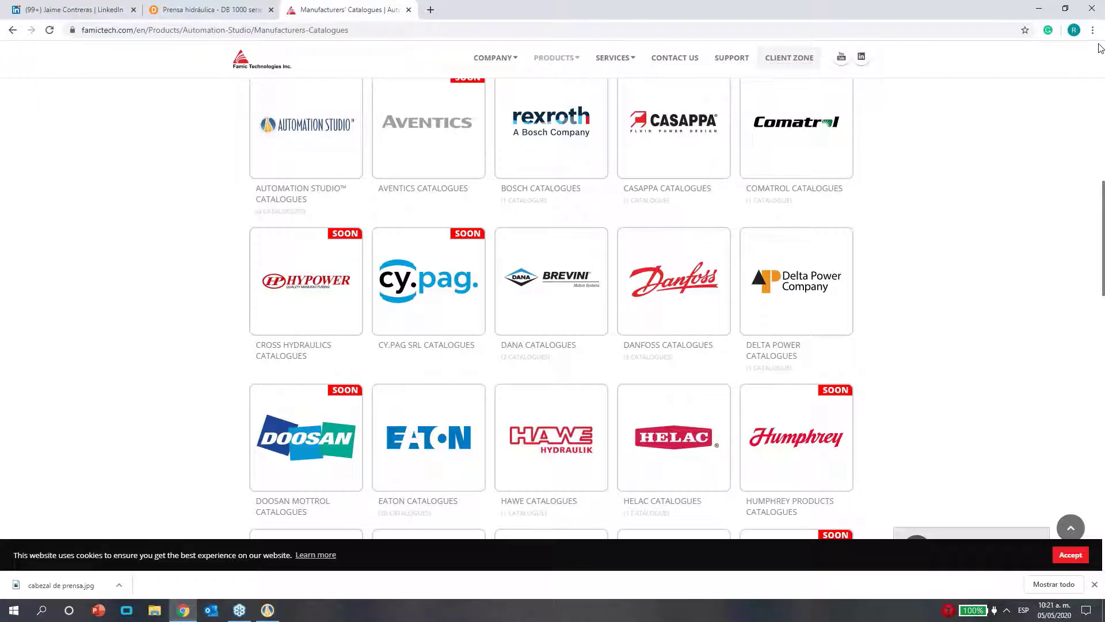
Switch back to Automation Studio and look through the available hydraulic fluids in the fluids and conduits manager
click(263, 610)
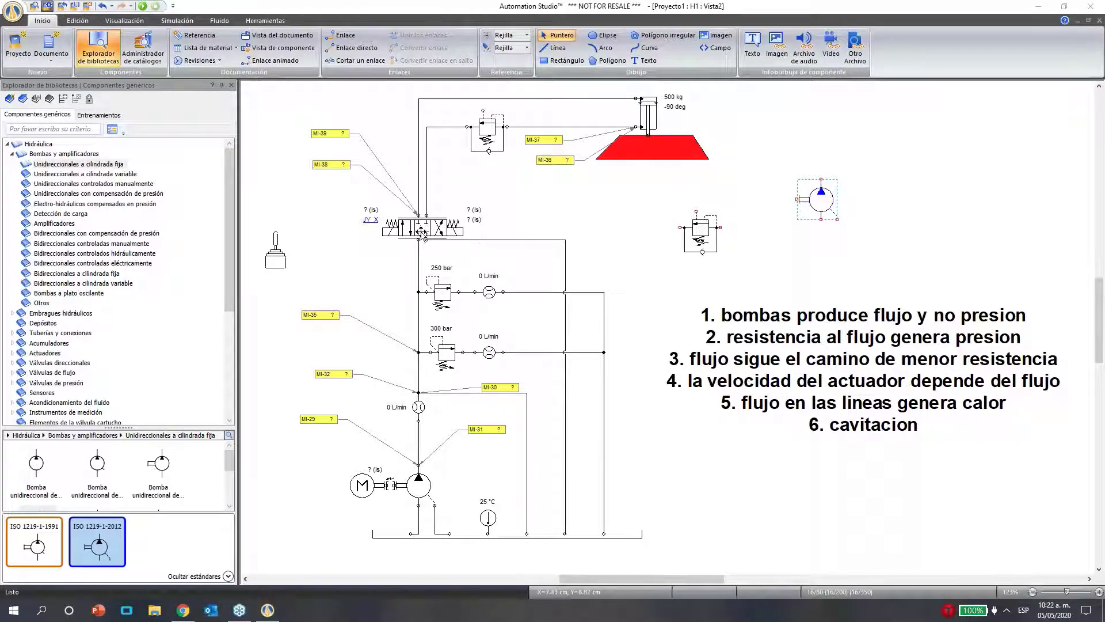
click(691, 317)
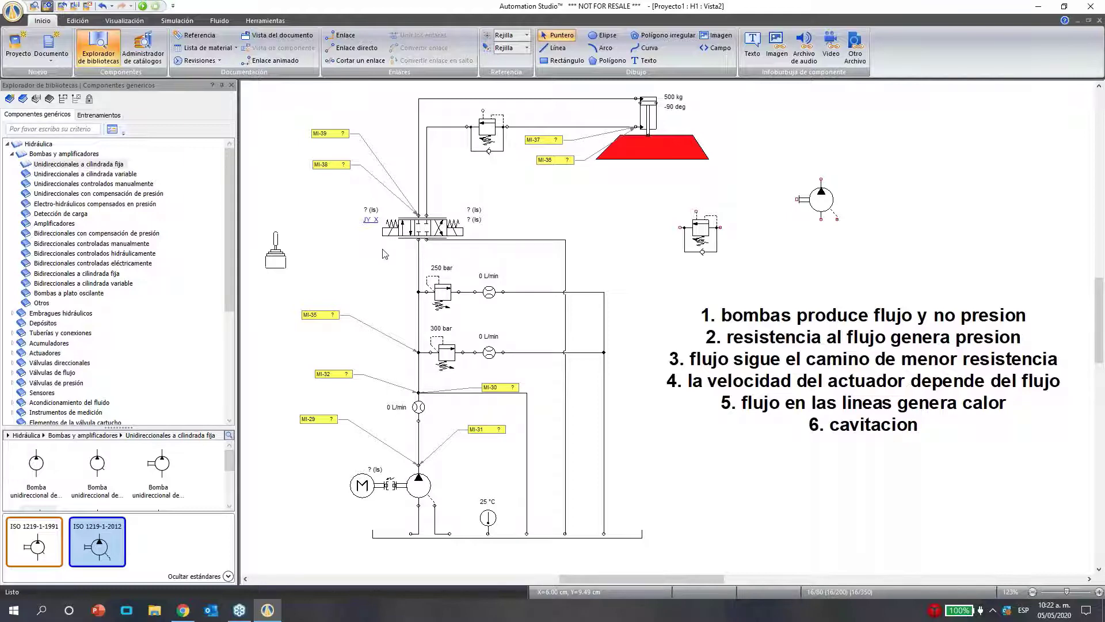
click(219, 20)
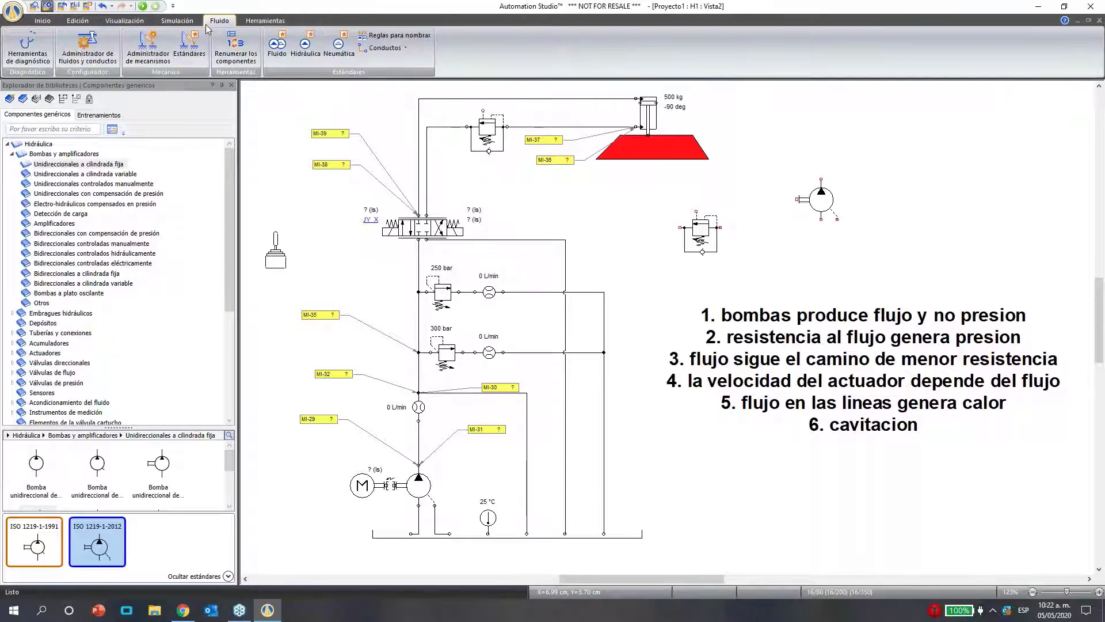
click(115, 46)
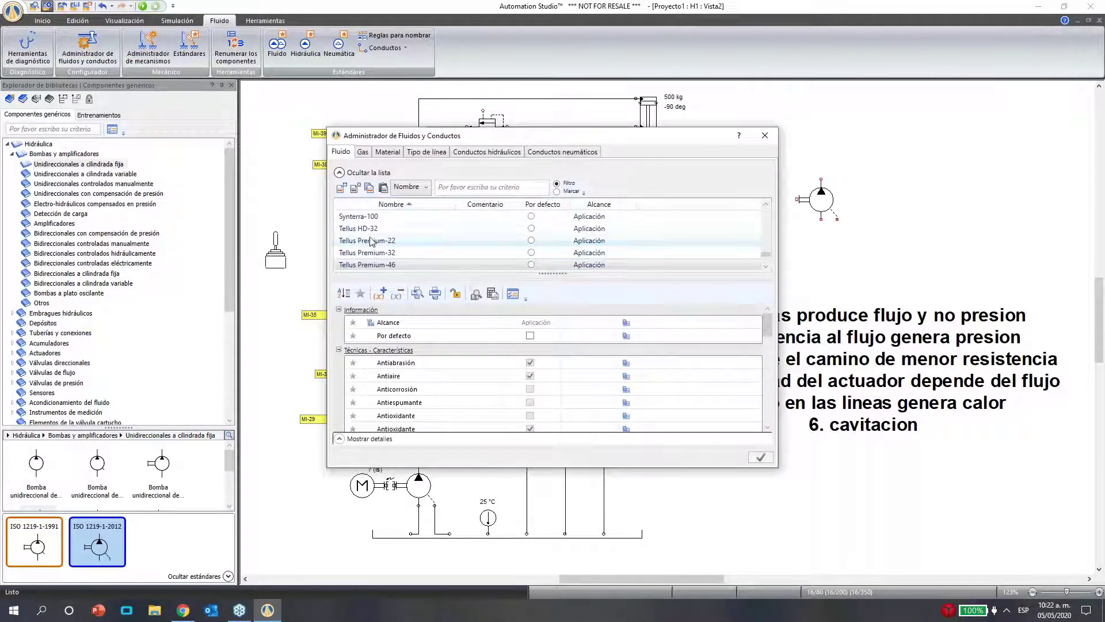
scroll(391, 242, up, 2)
scroll(391, 244, down, 3)
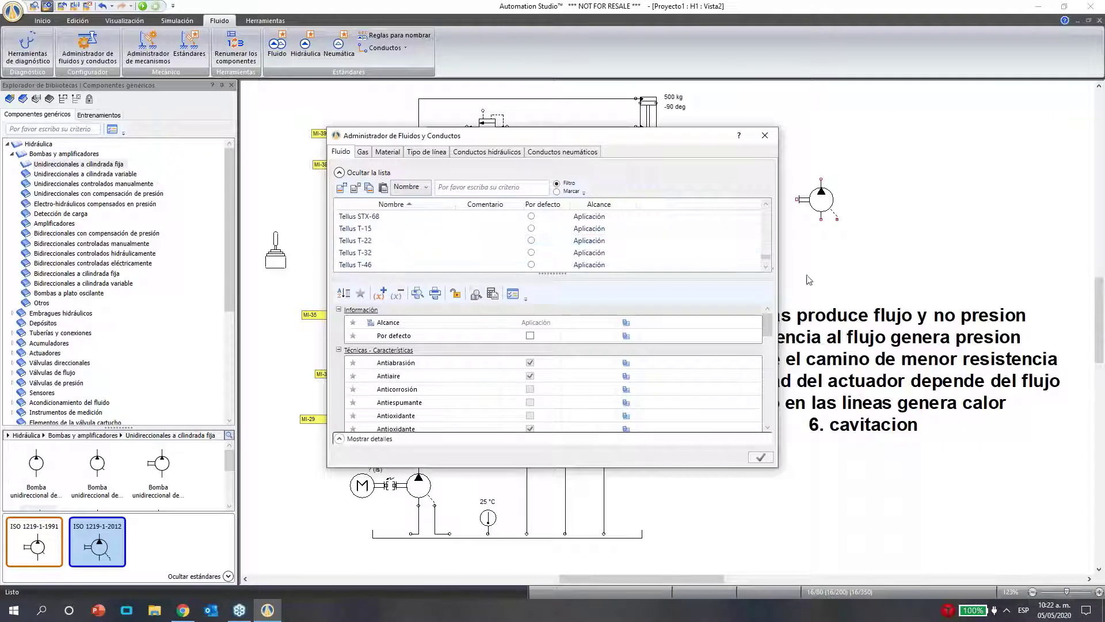
drag(764, 248, 763, 186)
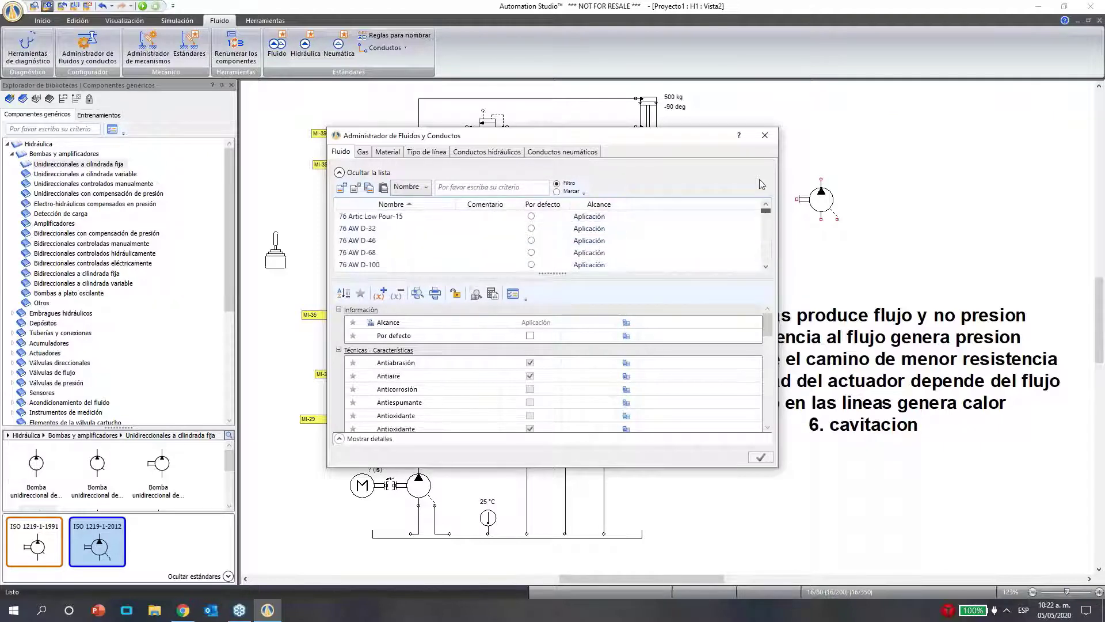
scroll(397, 239, down, 4)
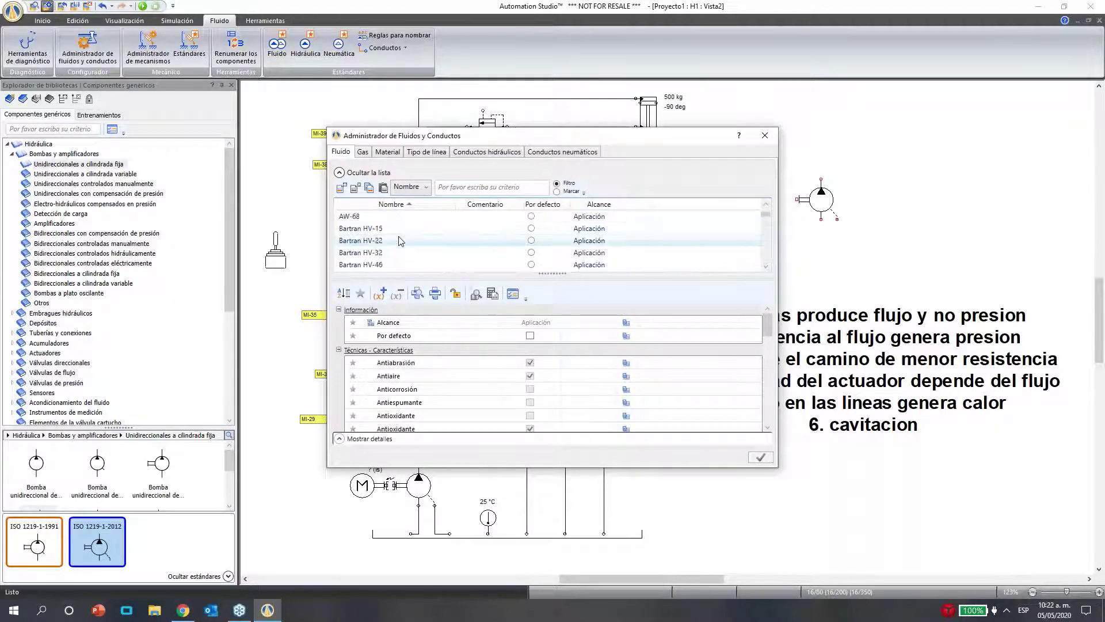
scroll(402, 244, down, 4)
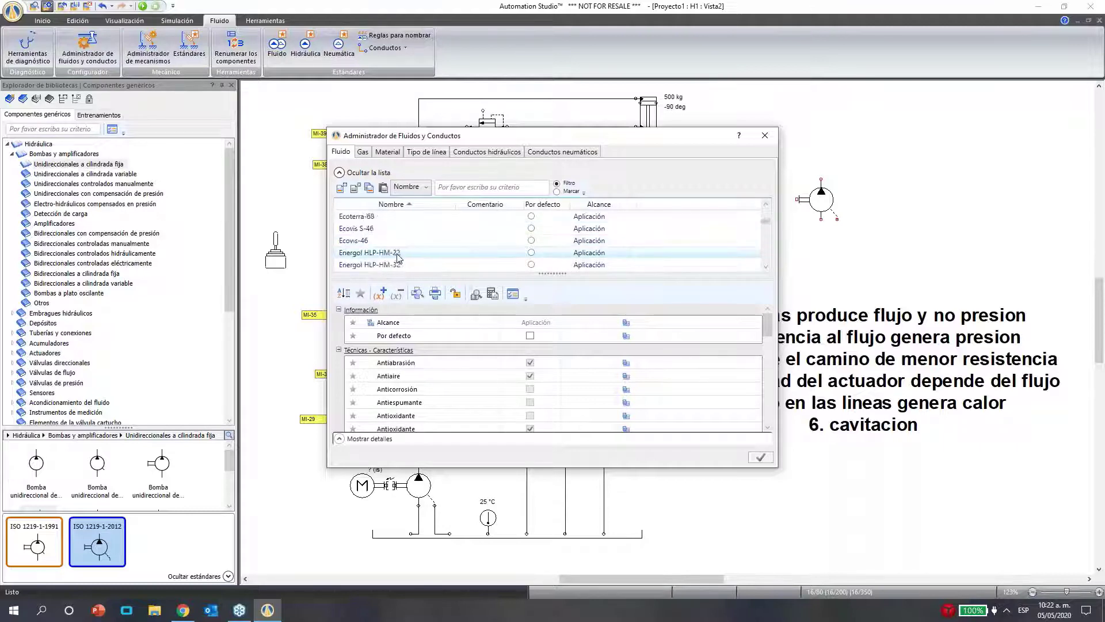
scroll(400, 256, down, 5)
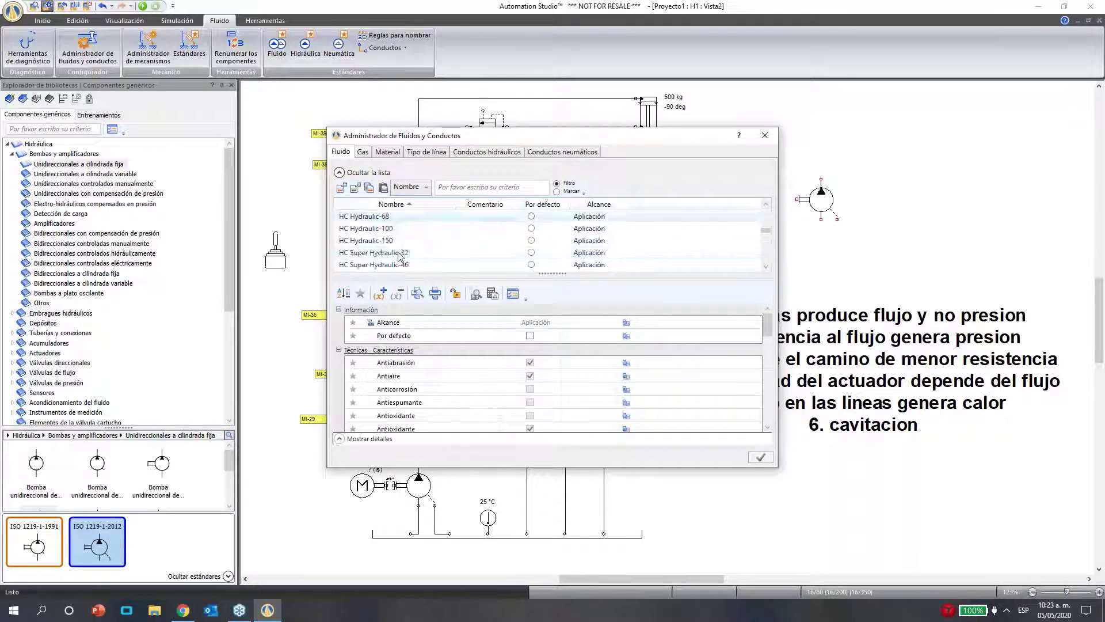
scroll(401, 254, down, 6)
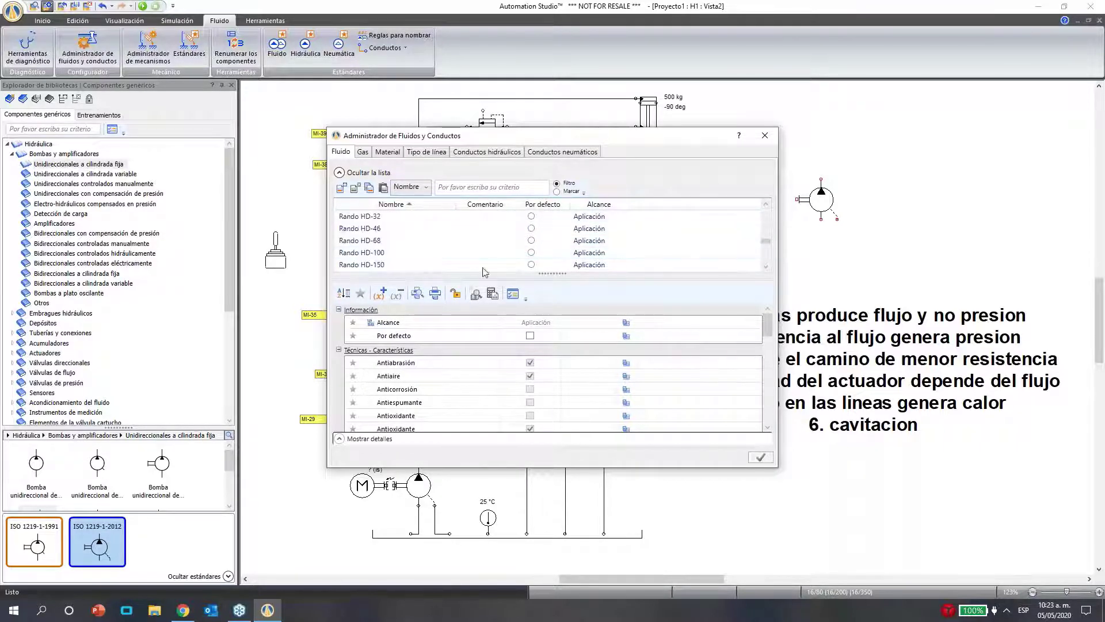
scroll(767, 266, down, 8)
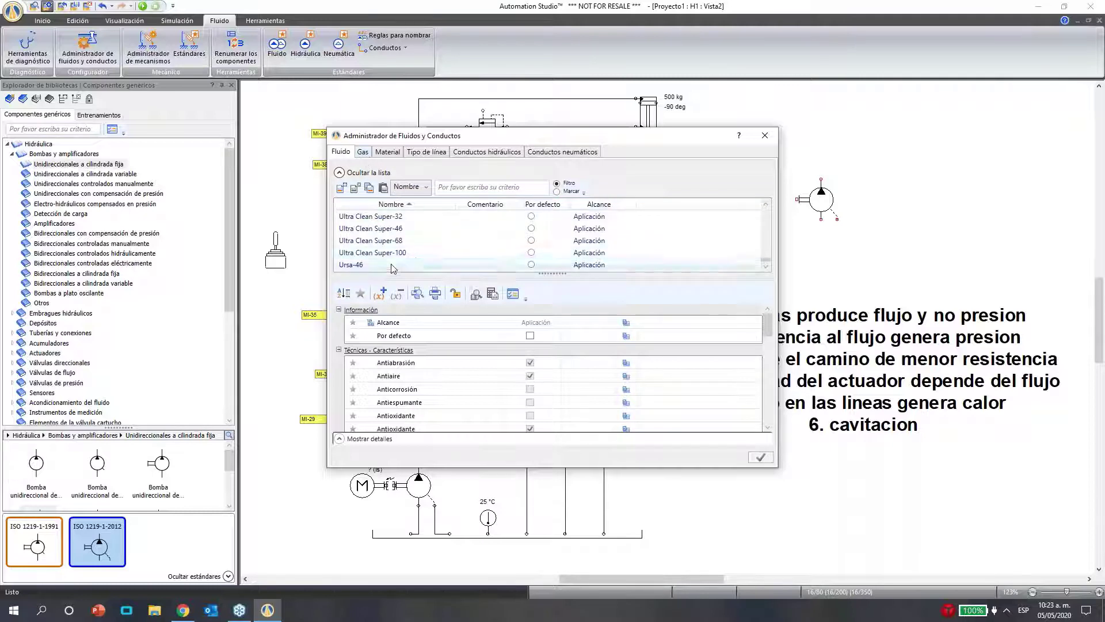
scroll(401, 244, up, 3)
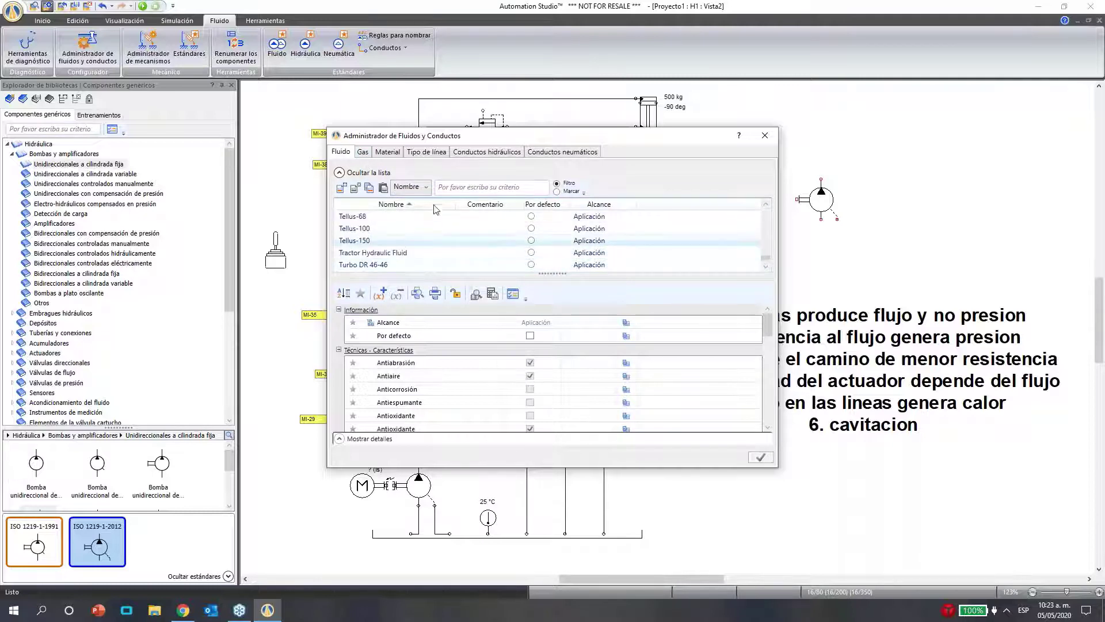
Filter the fluid list by name with "ag", view the properties of Agua, and close the manager
click(451, 184)
text(wa)
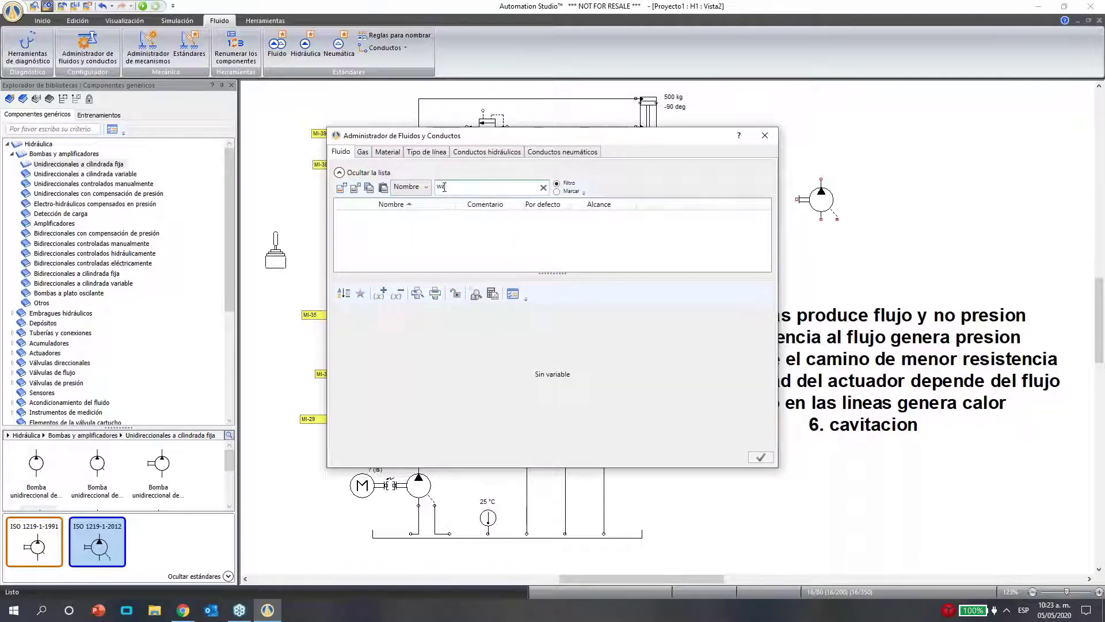
key(BackSpace)
key(BackSpace)
text(ag)
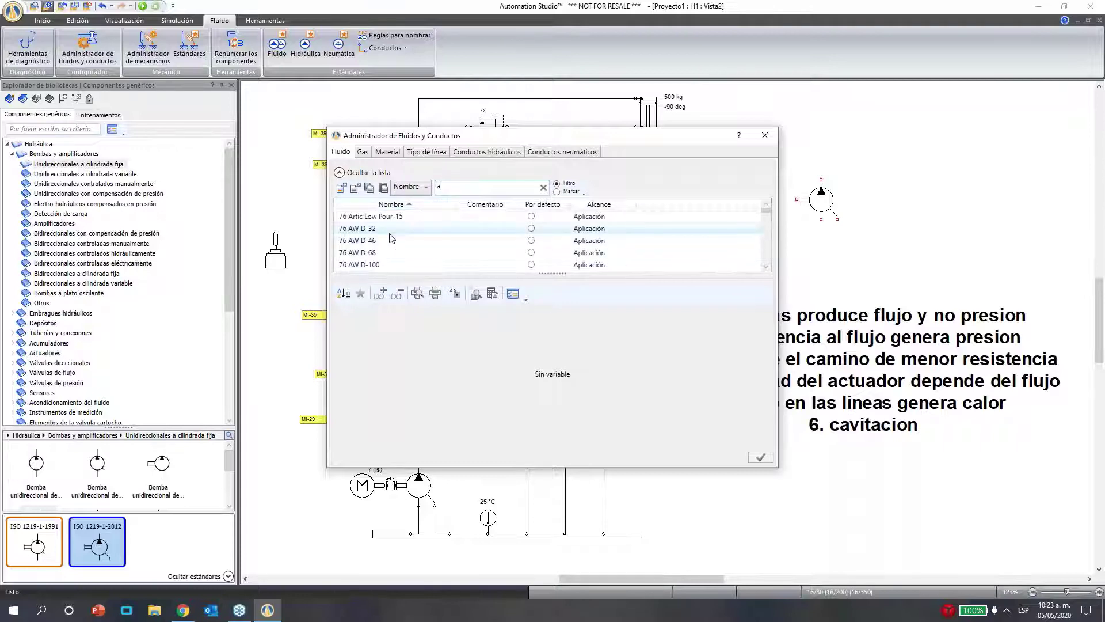
click(426, 216)
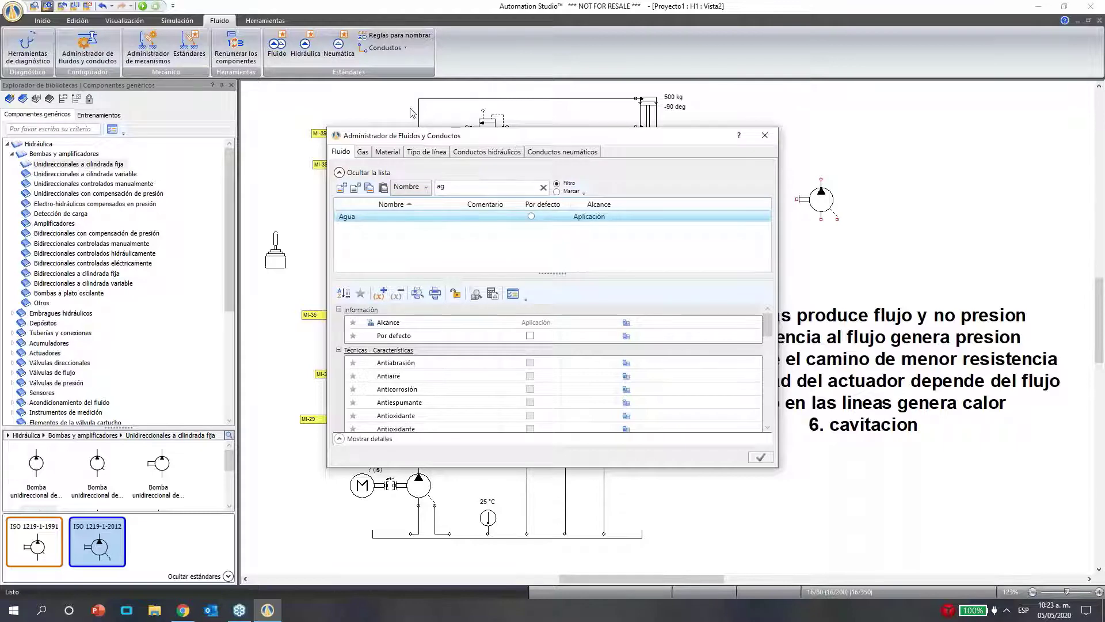
click(765, 136)
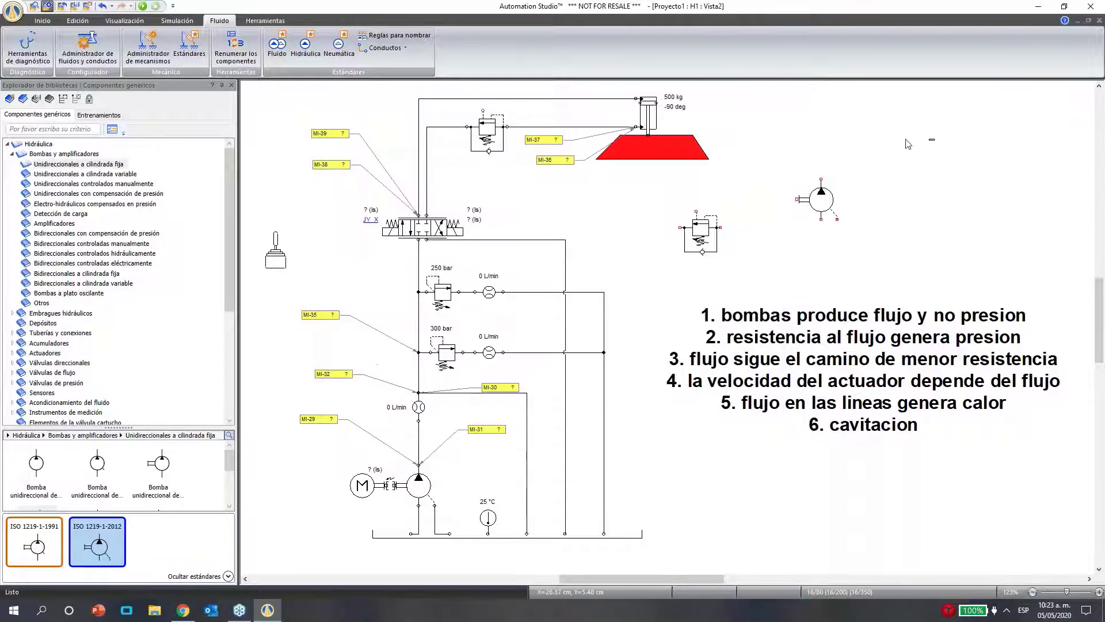
Show the project explorer beside the hydraulic diagram
click(177, 20)
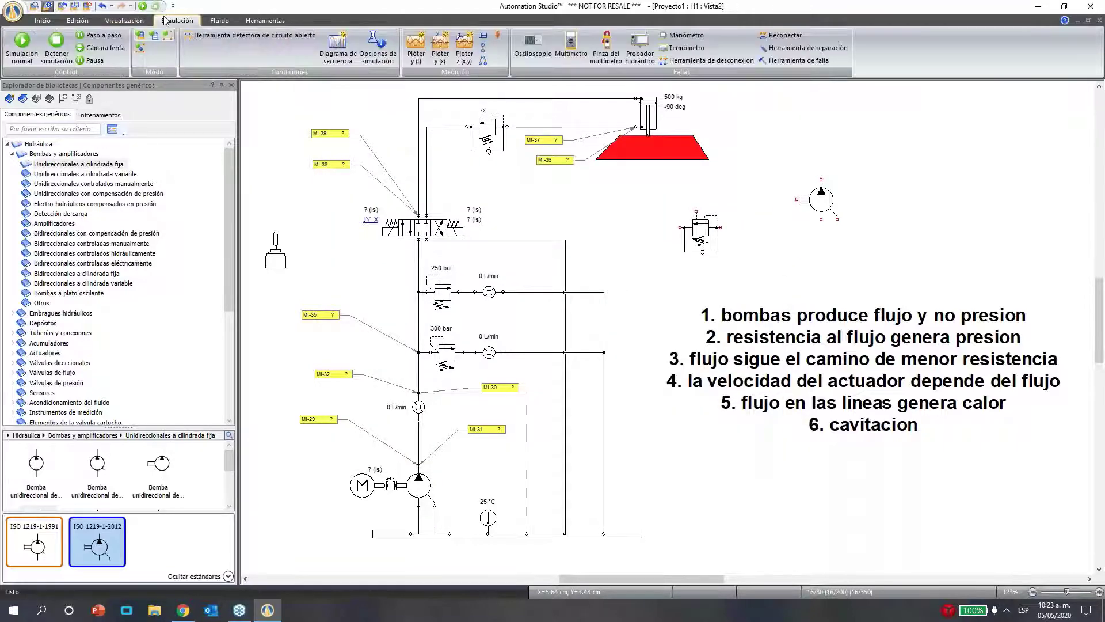
click(219, 20)
click(264, 21)
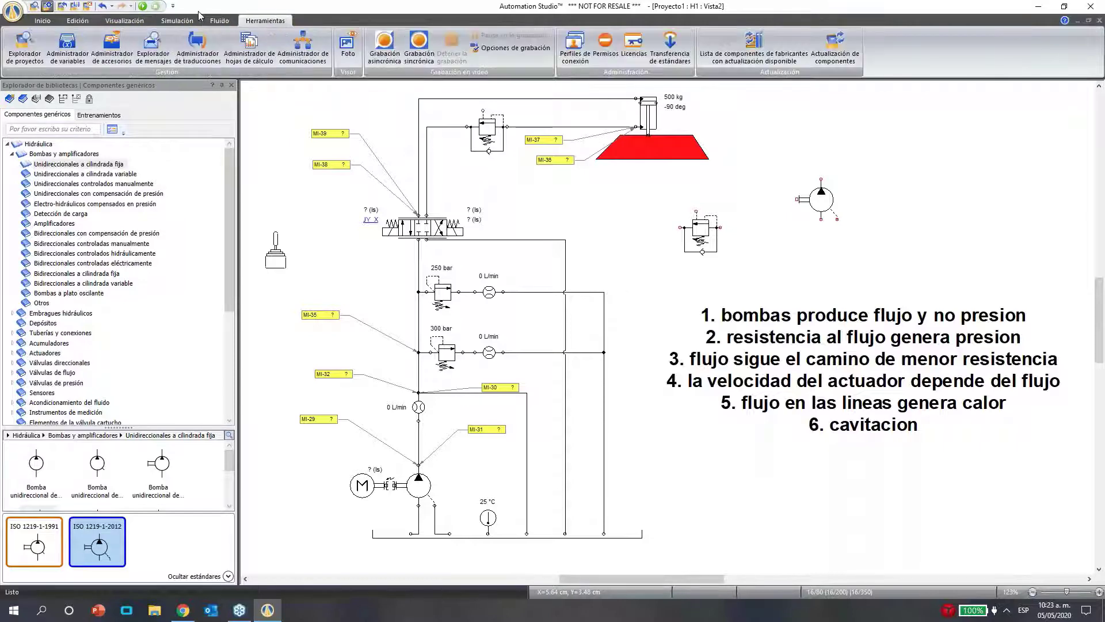
click(25, 49)
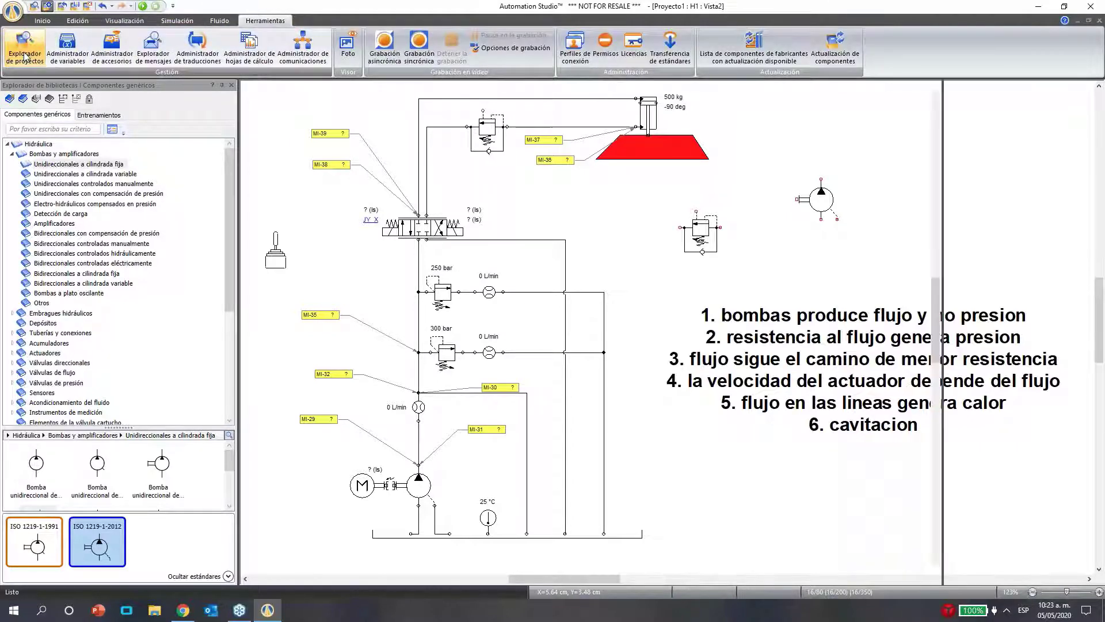
right_click(1016, 147)
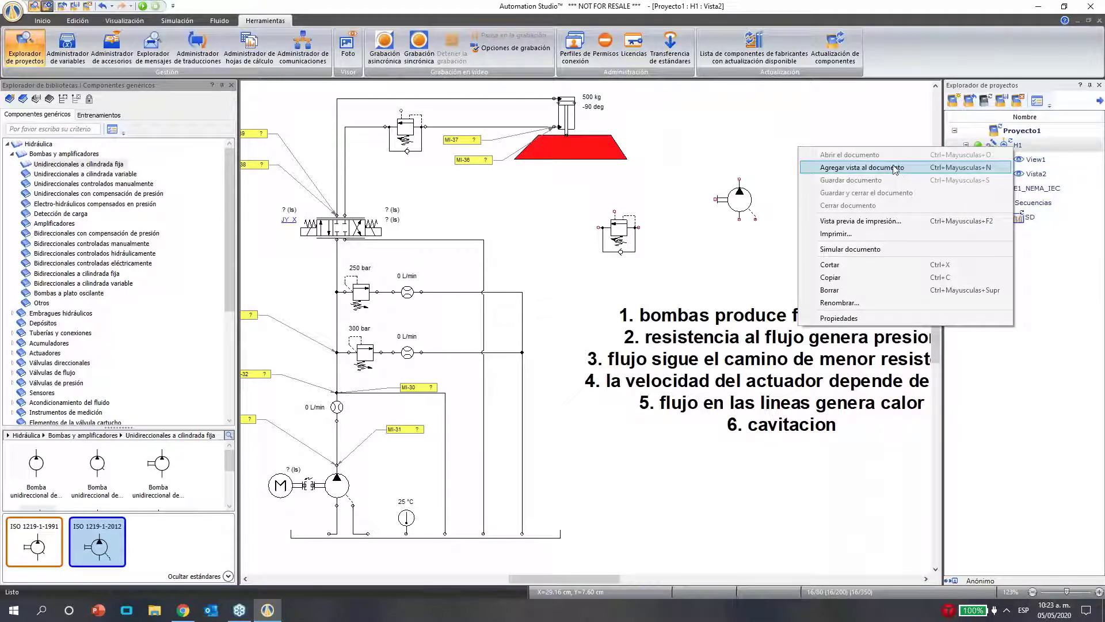
click(1007, 147)
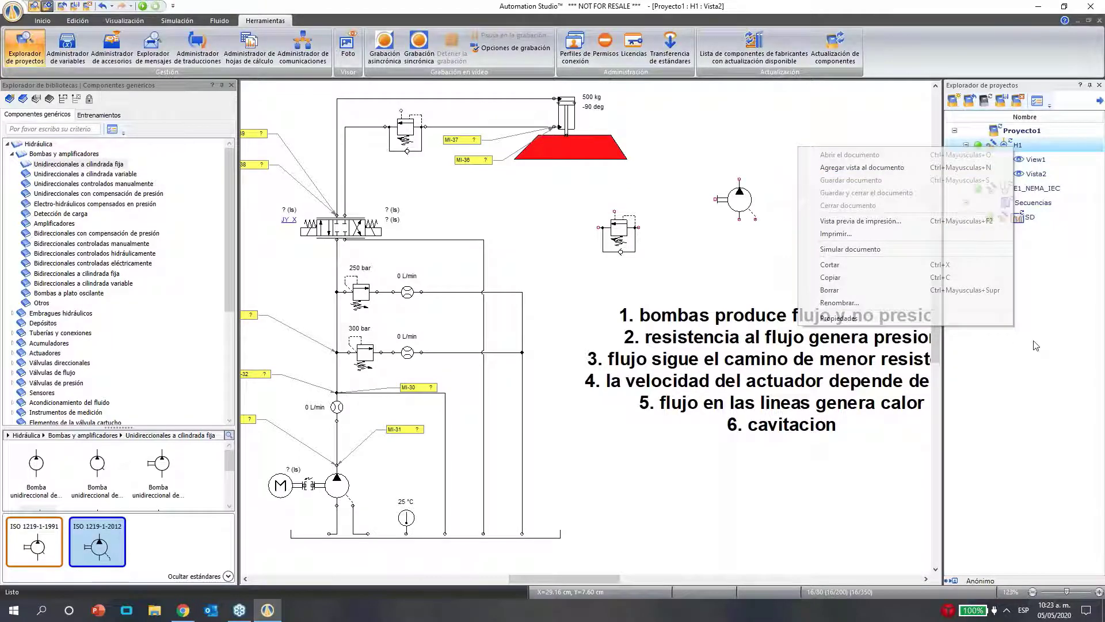
right_click(1006, 130)
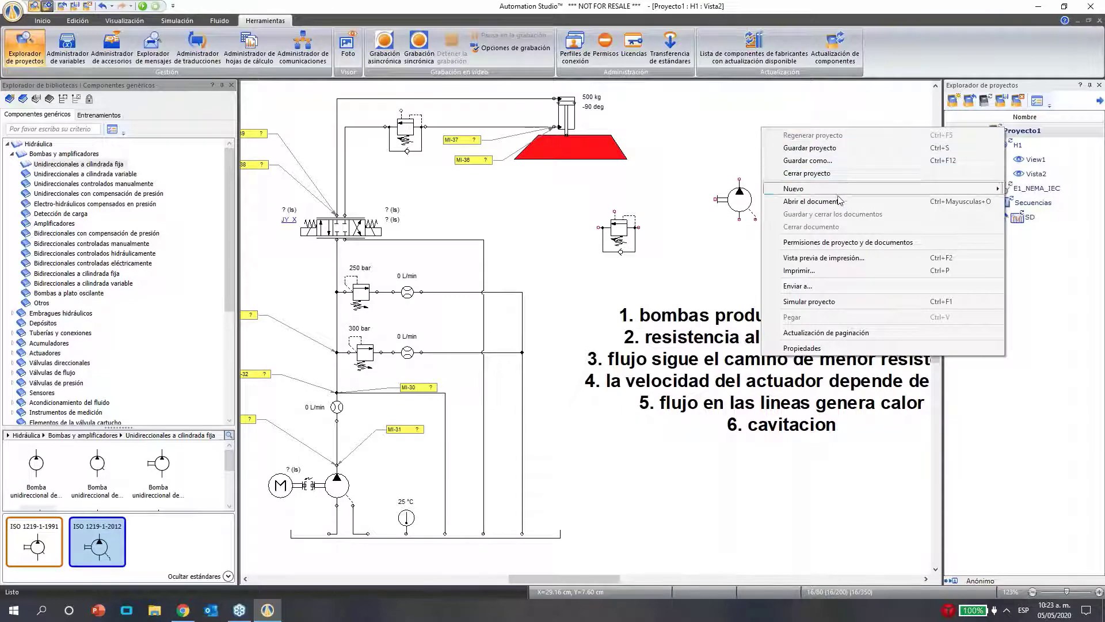
mouse_move(806, 189)
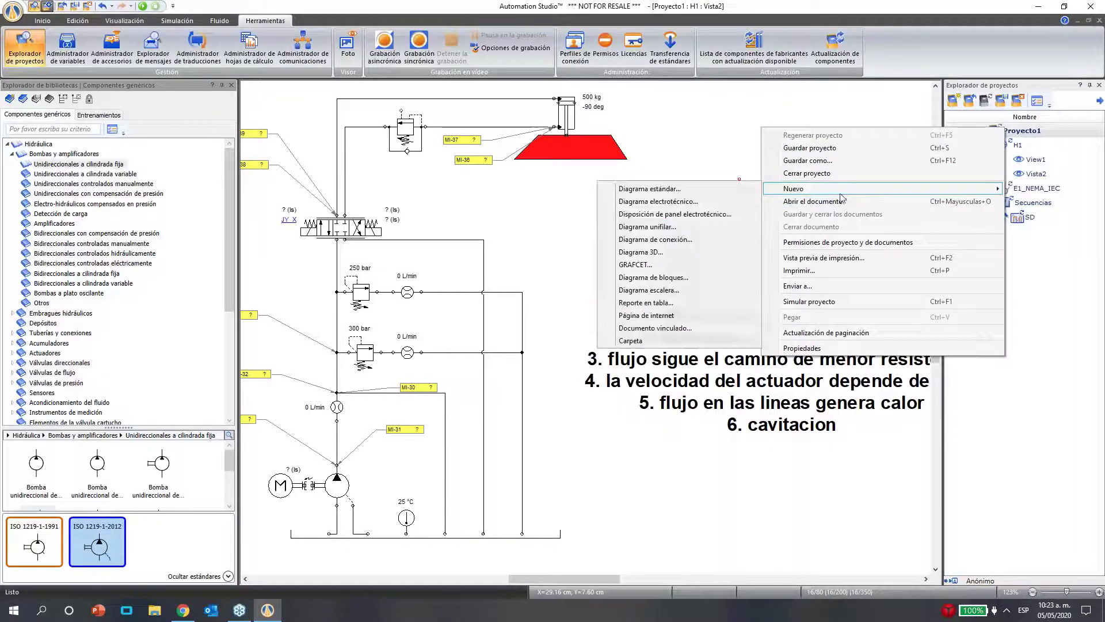
click(702, 193)
drag(586, 292, 588, 336)
click(479, 341)
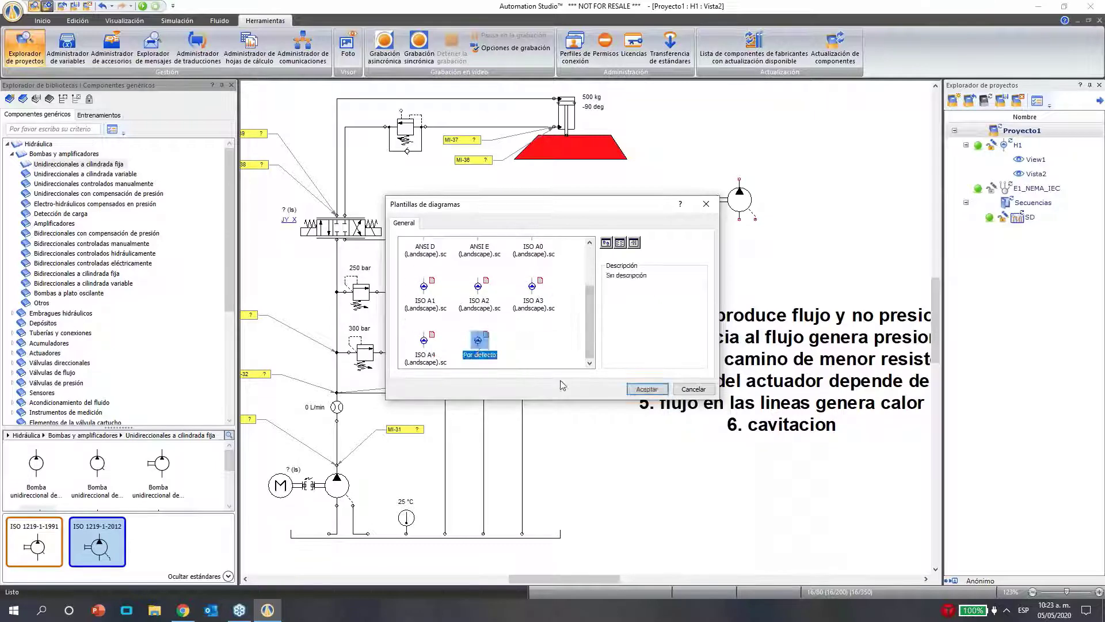
click(493, 300)
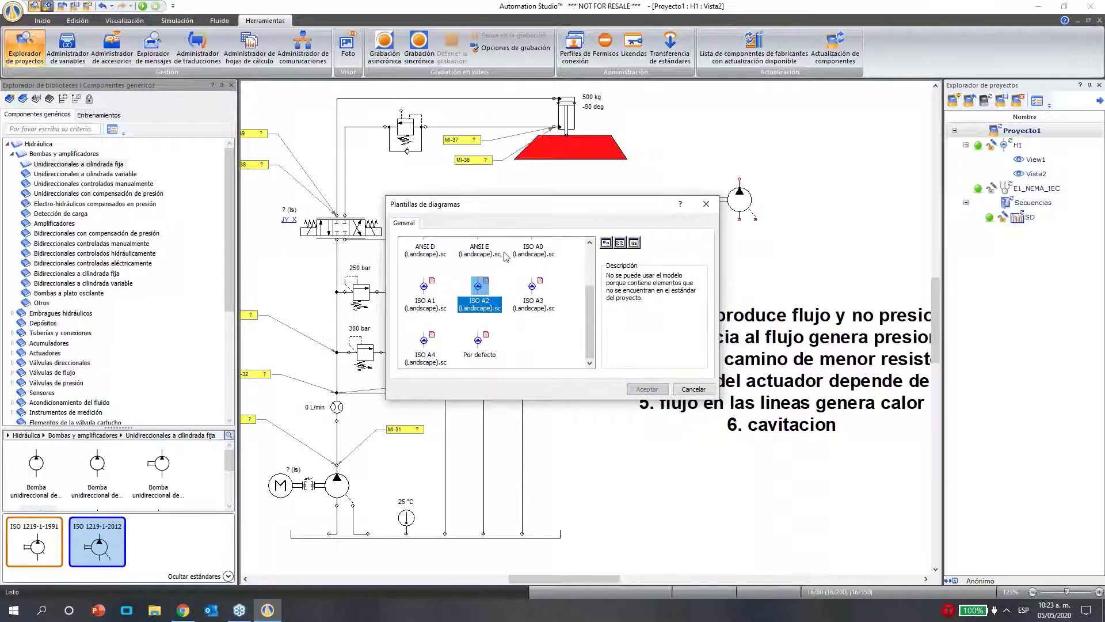
scroll(506, 256, up, 2)
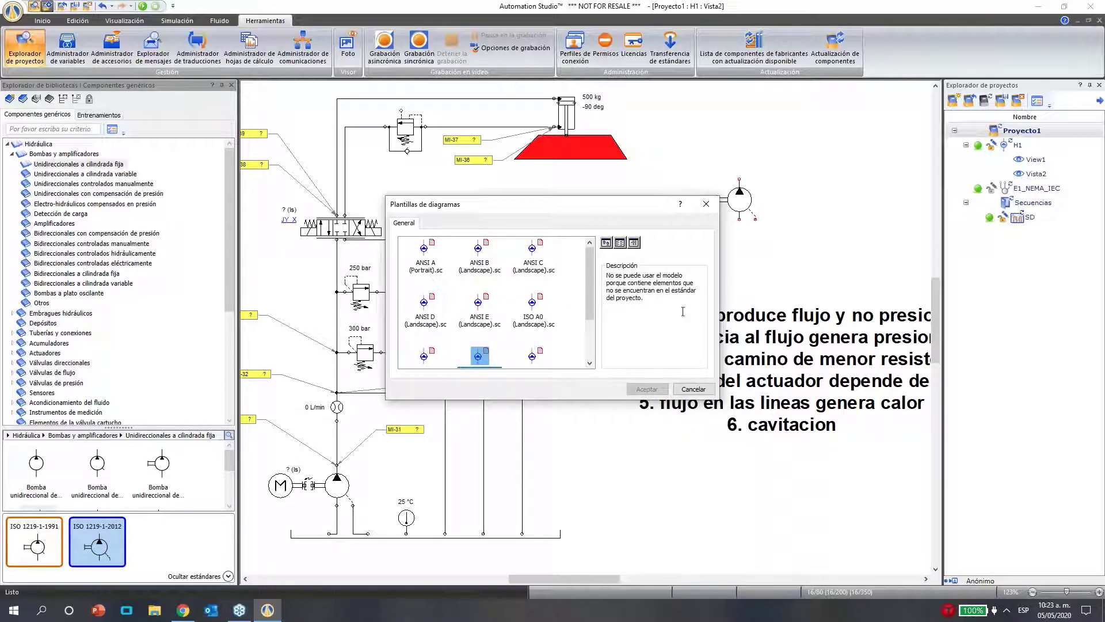
click(706, 203)
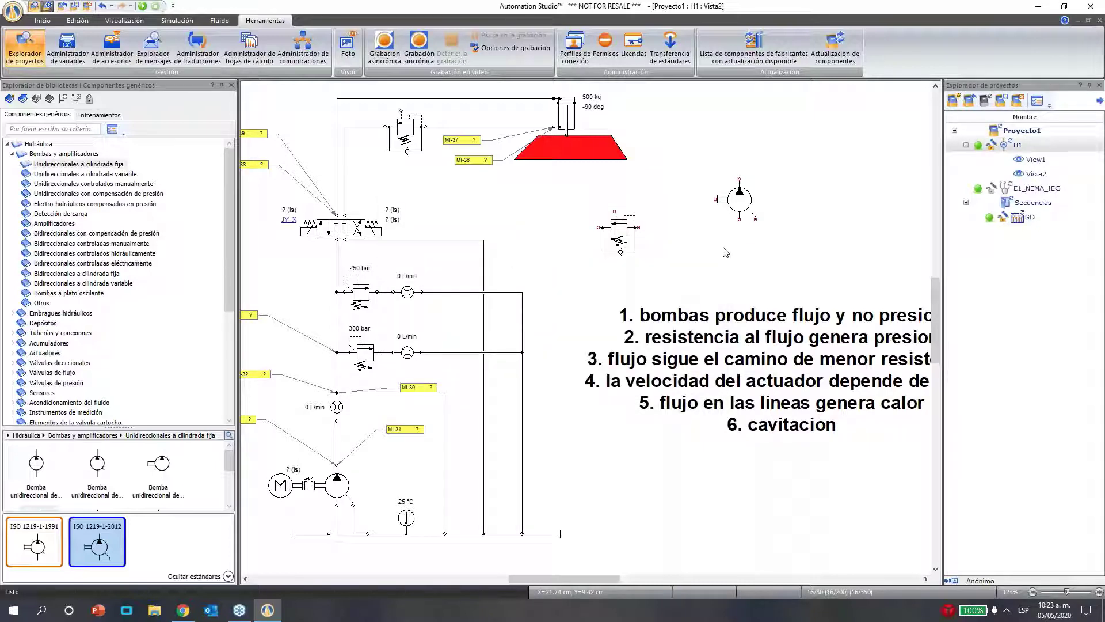
Set the diagram's active installation location to (1, 2)
click(42, 21)
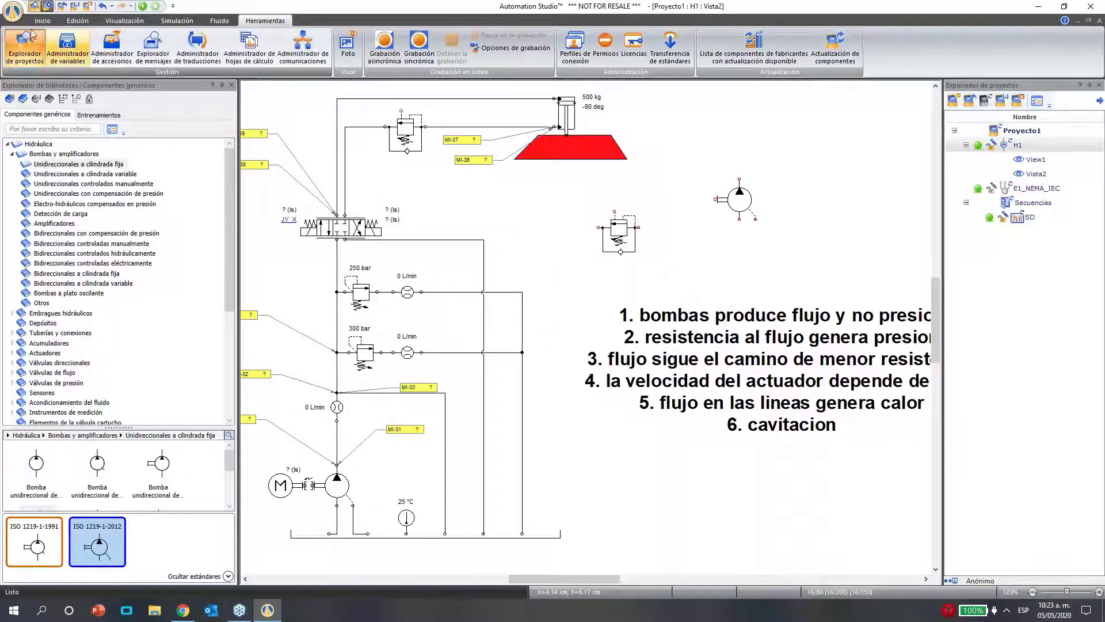
click(71, 23)
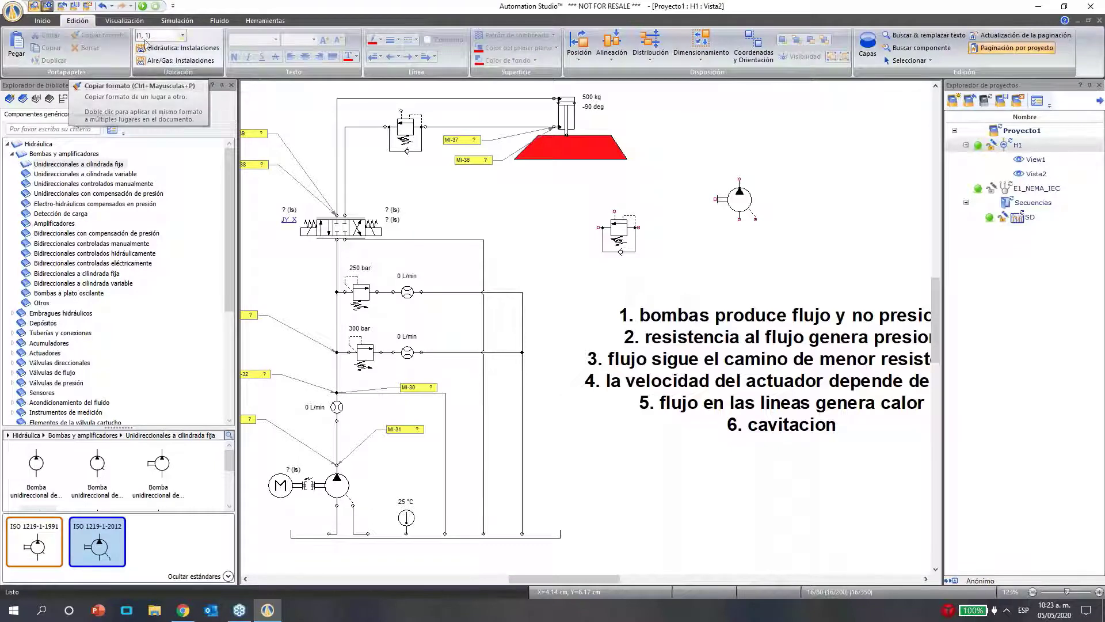
click(177, 36)
click(145, 62)
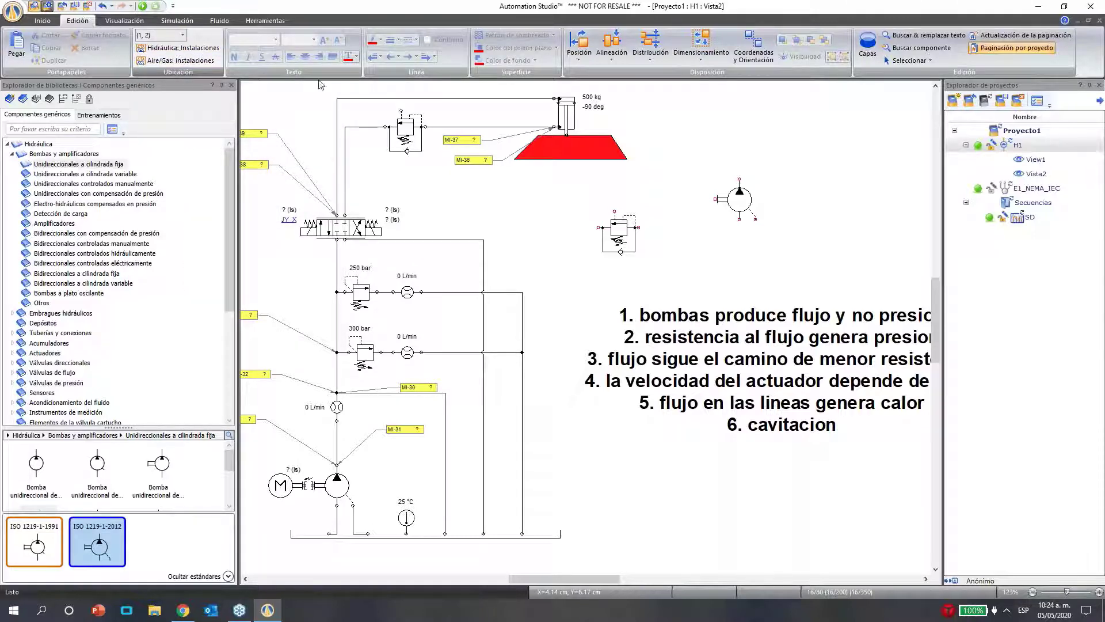
Examine the pneumatic/gas and hydraulic installations in the functional group manager
click(199, 47)
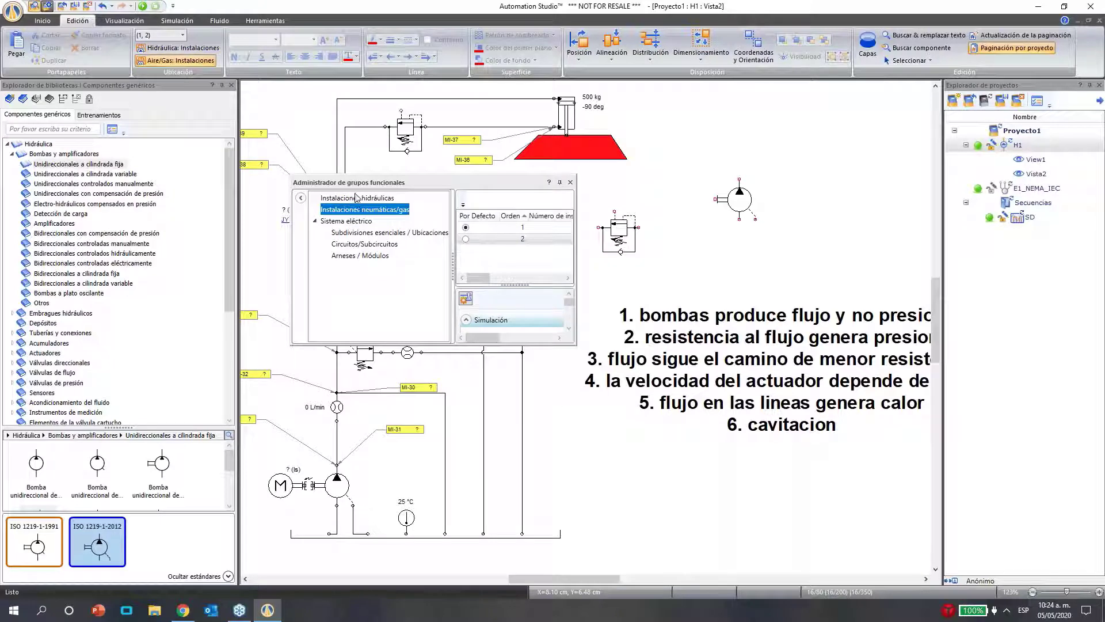
click(570, 182)
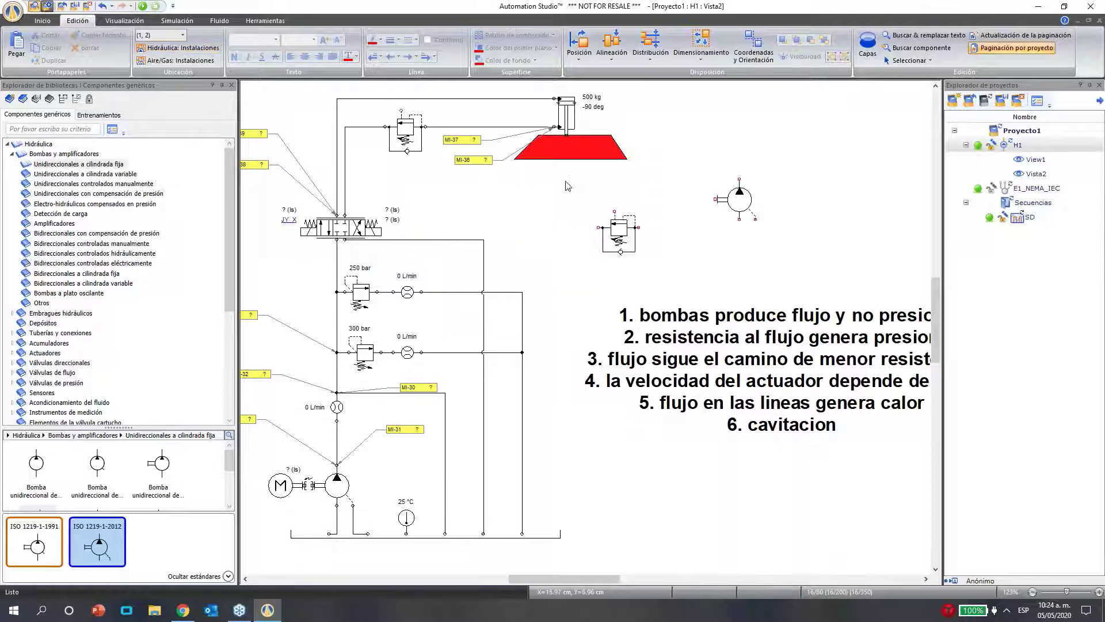
click(183, 48)
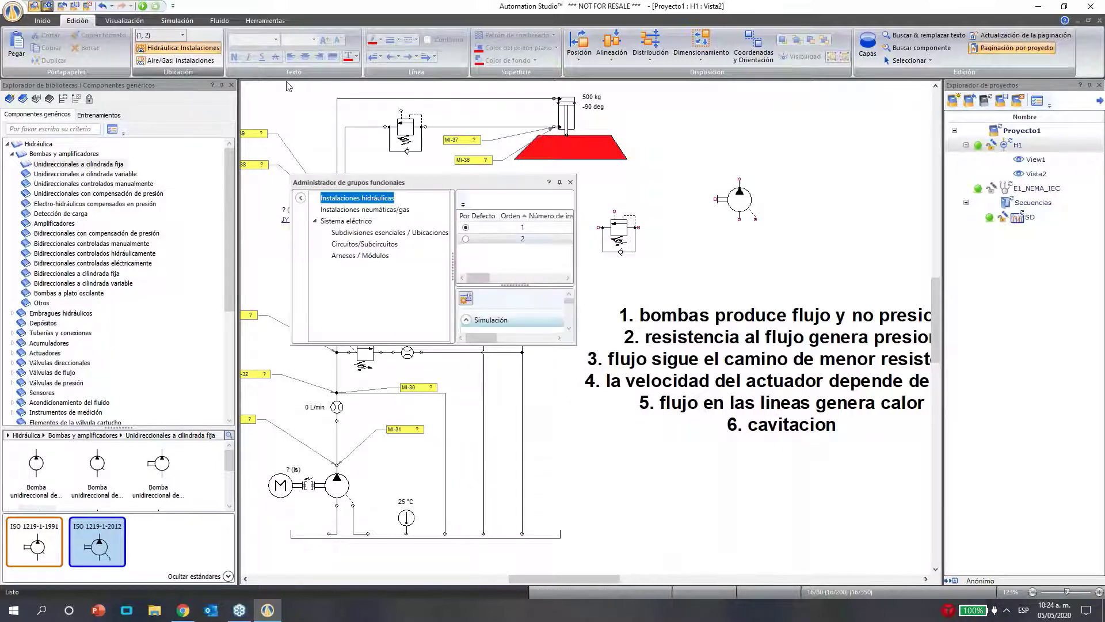
click(570, 182)
Set the active installation location to (1, 1) and move the unconnected valve to just above the unconnected pump
click(183, 35)
click(161, 44)
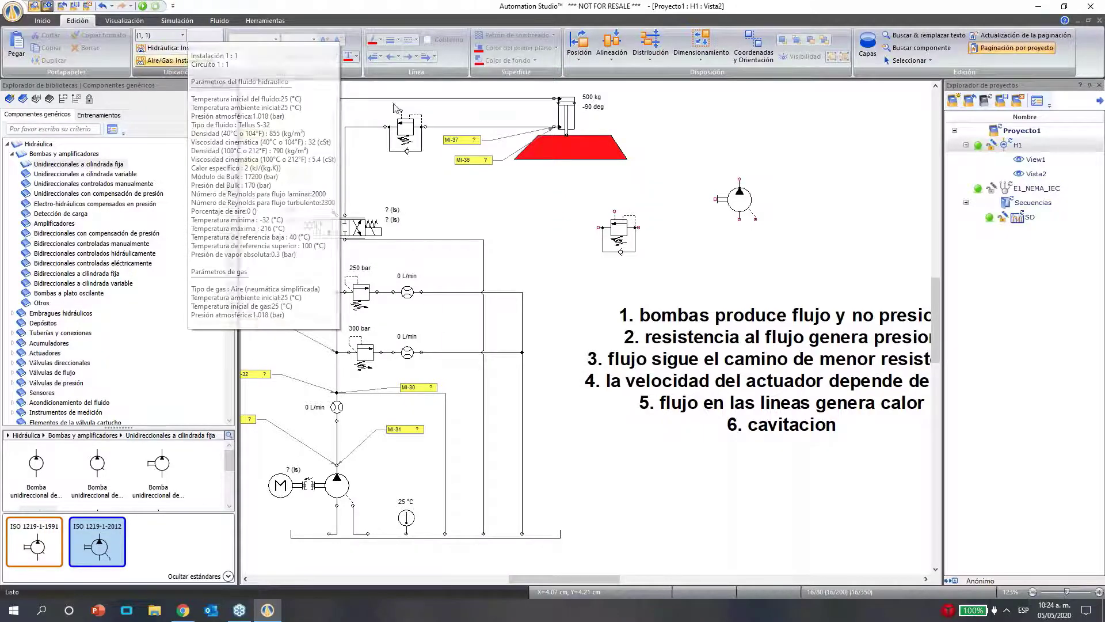
drag(634, 235, 728, 153)
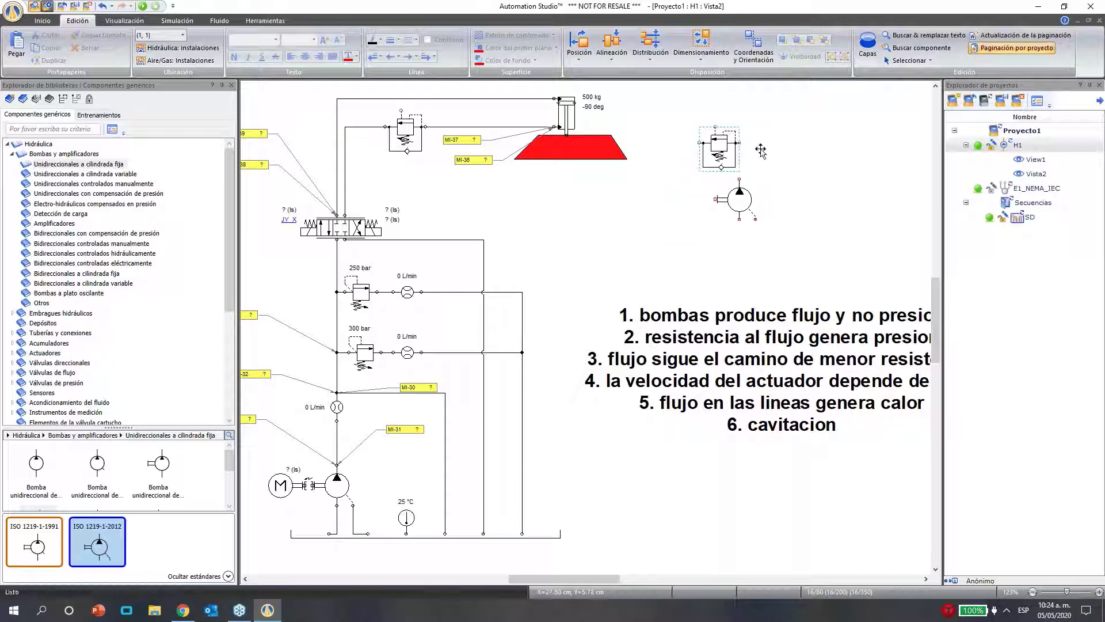
Examine the hydraulic installations in the functional group manager, then close it
click(736, 146)
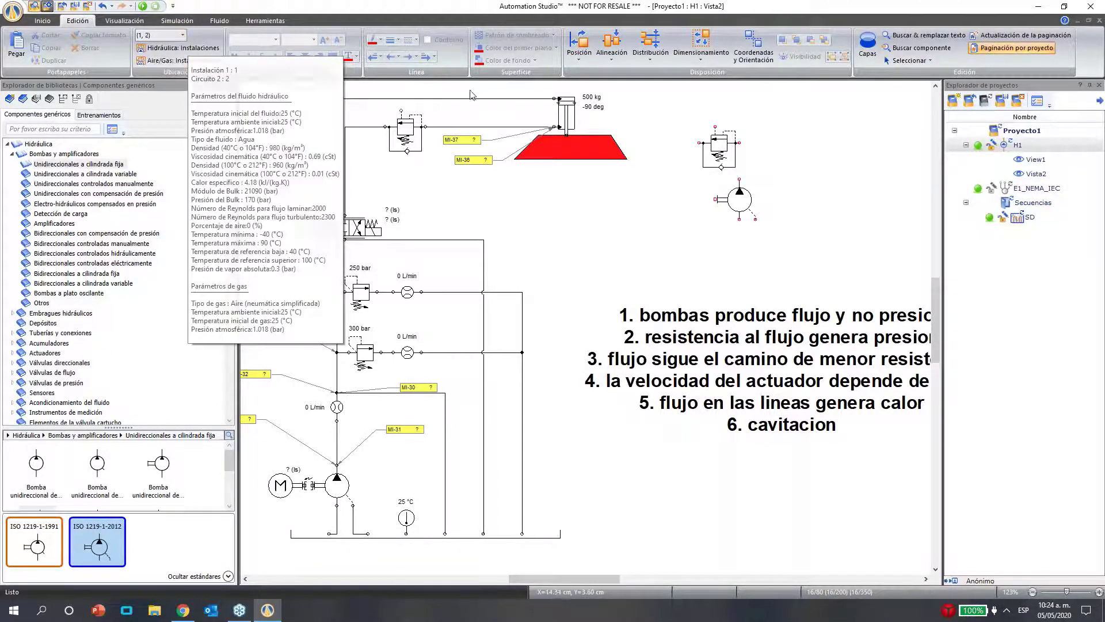
click(179, 48)
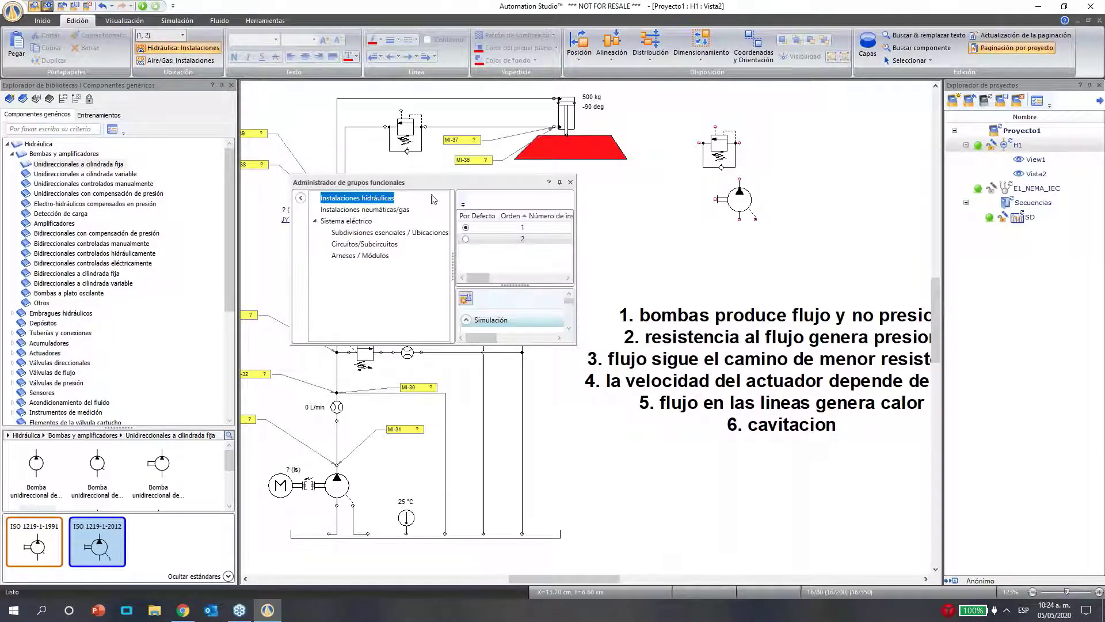
drag(478, 278, 431, 270)
click(570, 182)
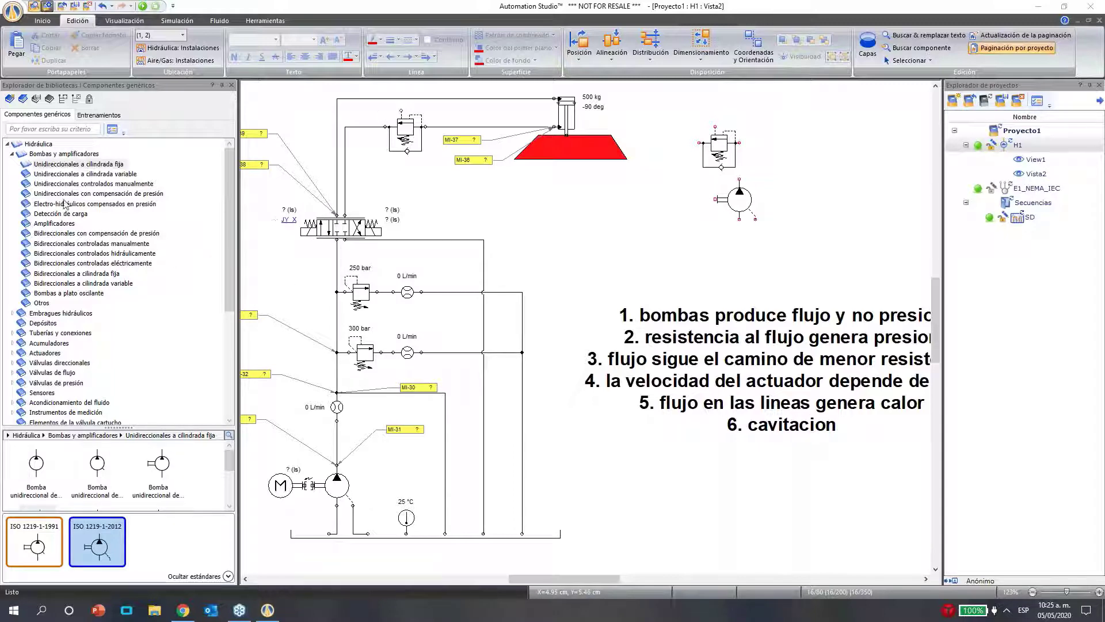
Place a 24 V power supply from the Control eléctrico (Estándar JIC) library in the empty area below the red load
click(12, 154)
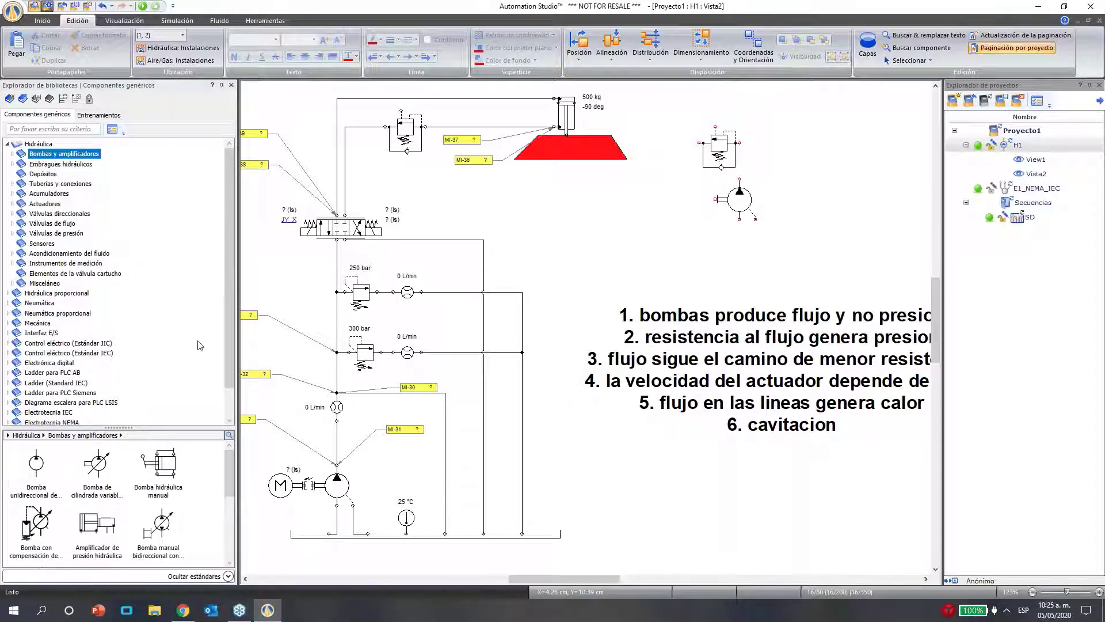
scroll(9, 151, down, 1)
scroll(15, 160, up, 1)
click(9, 144)
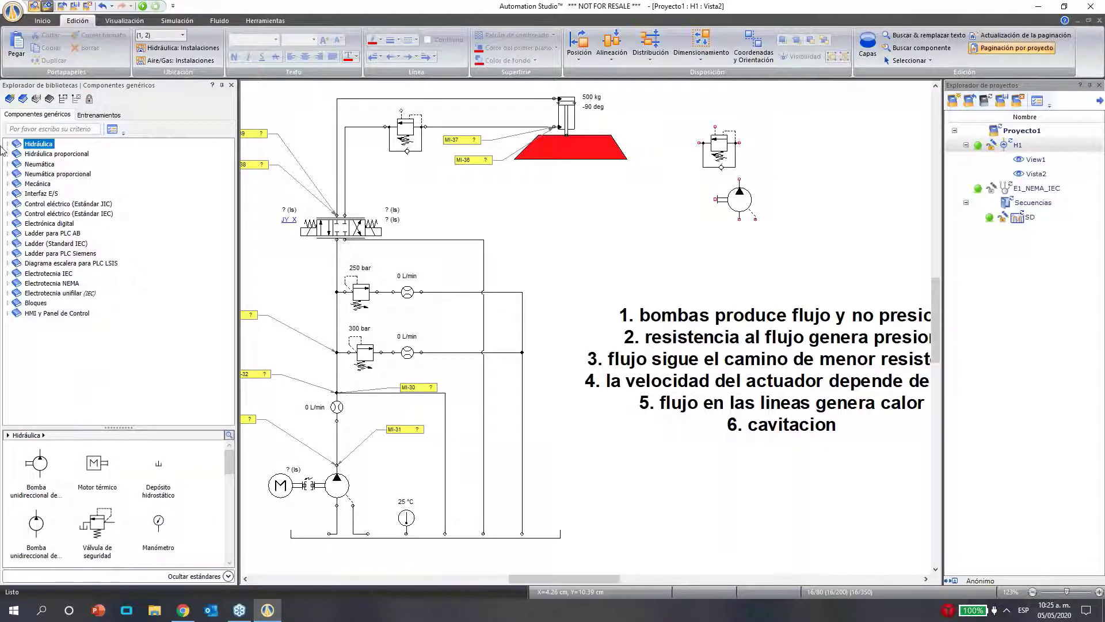
click(7, 204)
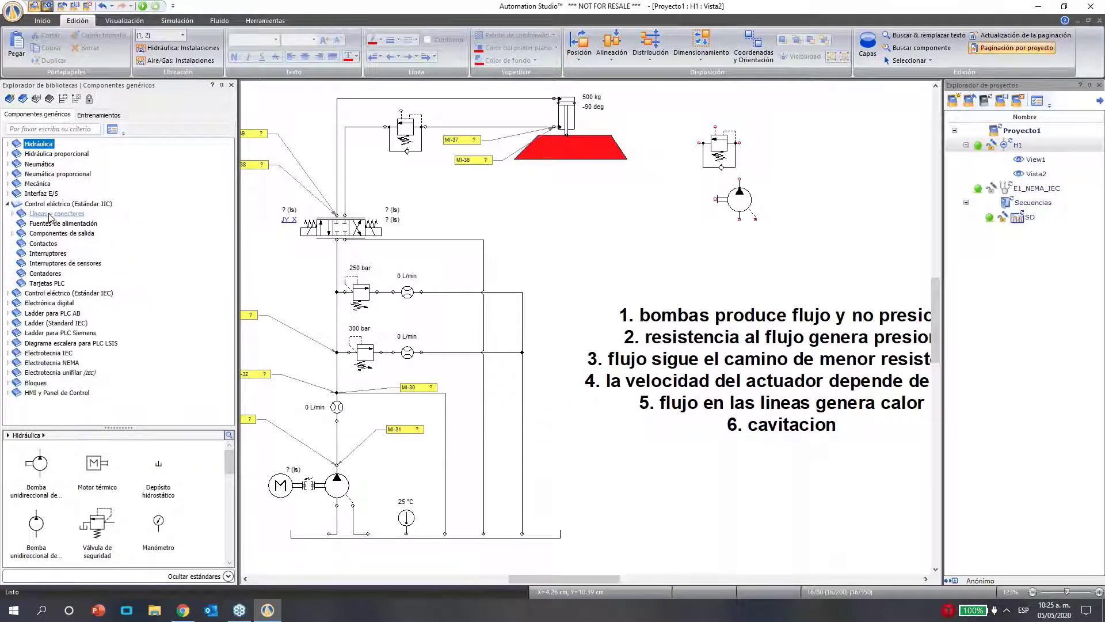
click(60, 236)
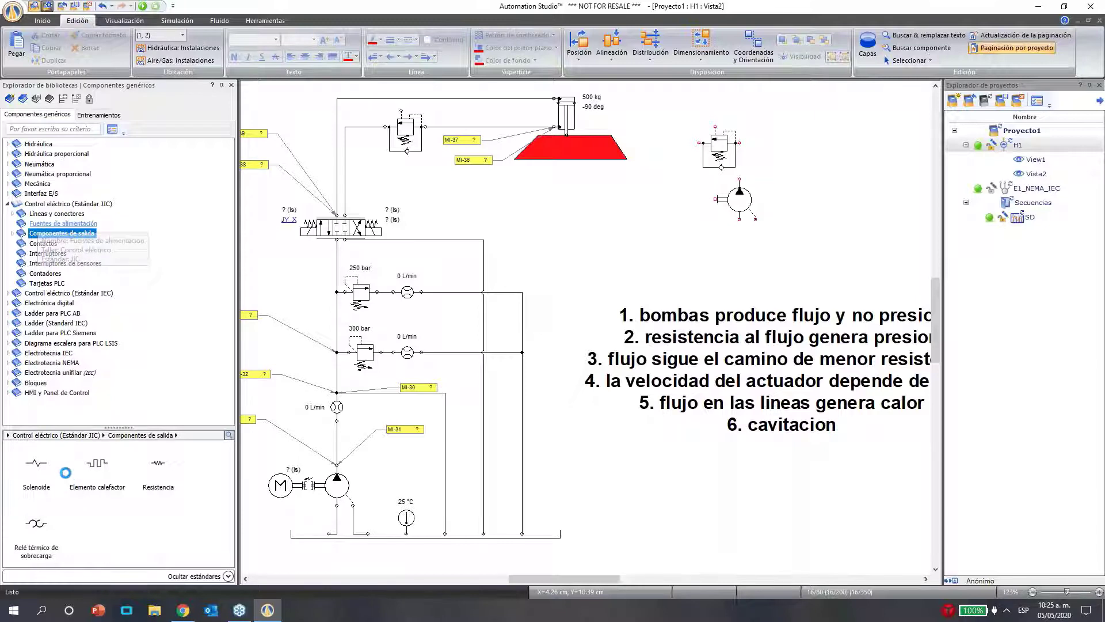
drag(35, 463, 583, 208)
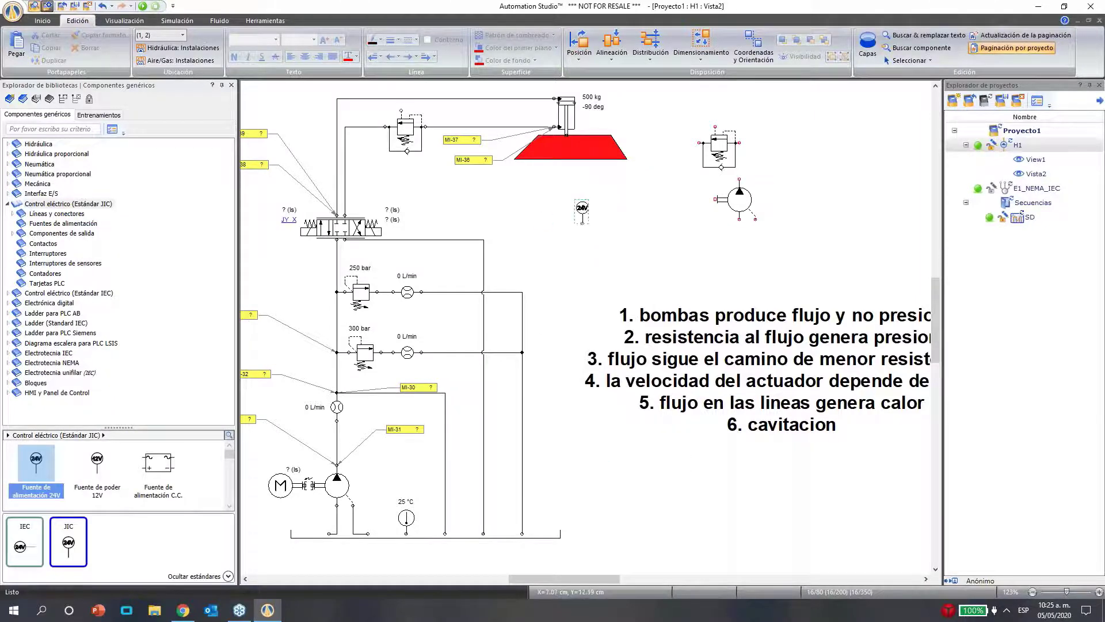
Place a JIC Común (0 Volt) component level with the 24 V supply, between it and the unconnected pump
click(98, 469)
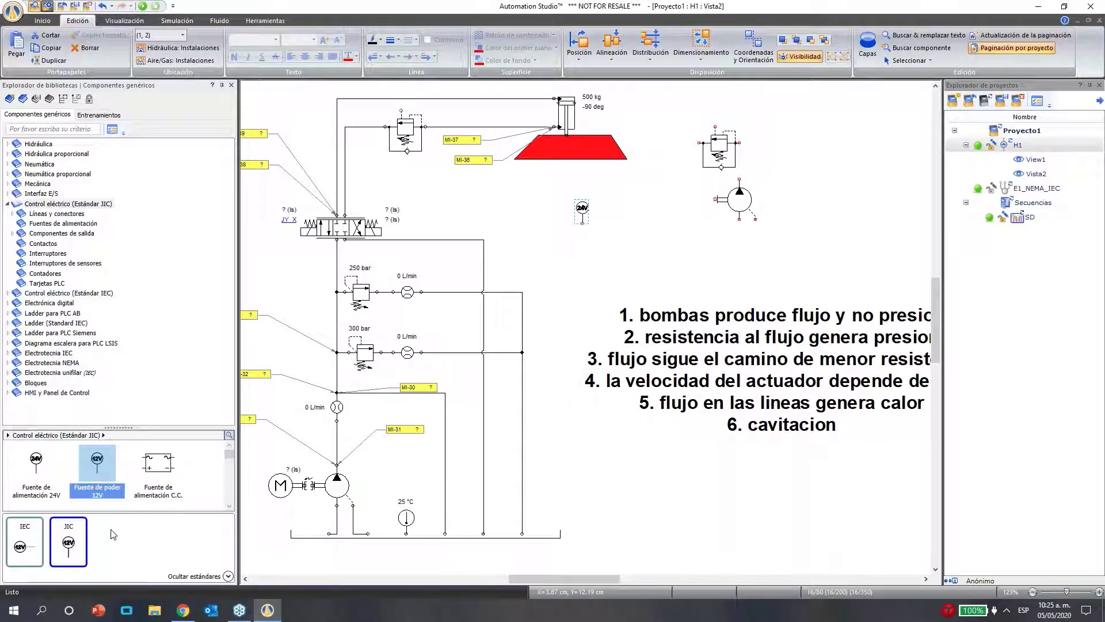
drag(227, 455, 227, 465)
drag(46, 449, 659, 210)
click(589, 264)
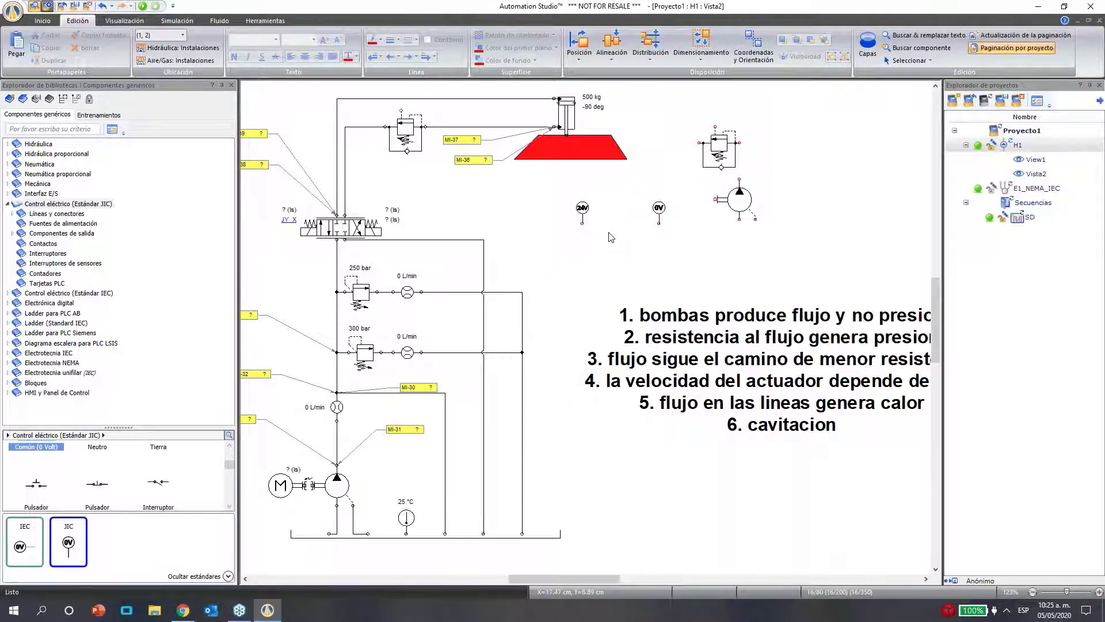
Place a P.I.D. controller from the Interfaz E/S library below the two electrical supplies, leaving its output signal variable unmodified
click(12, 207)
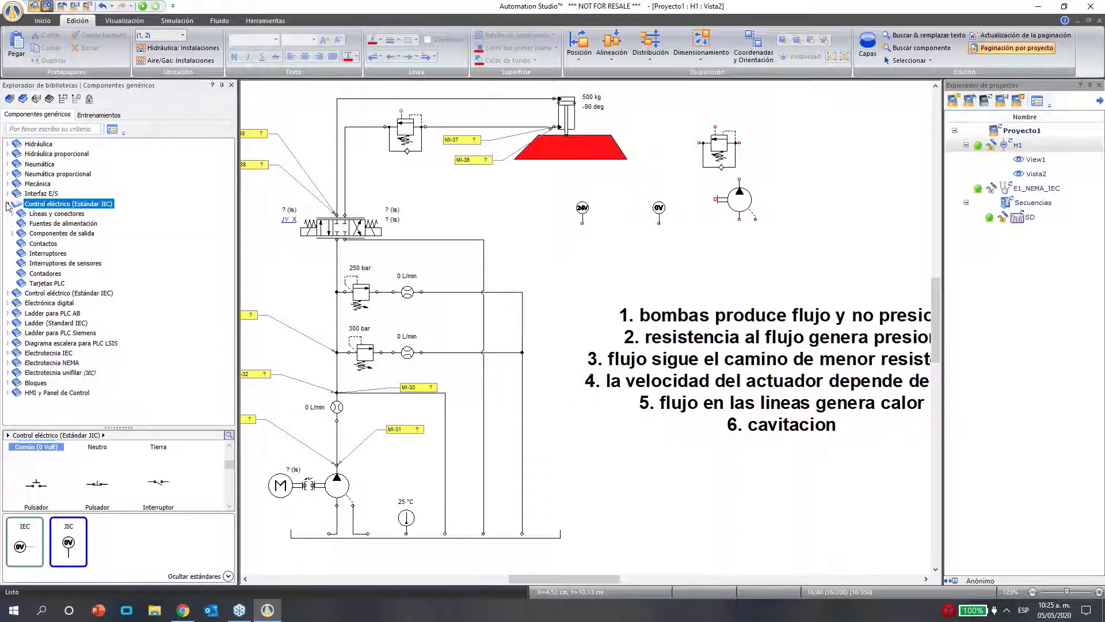
click(7, 205)
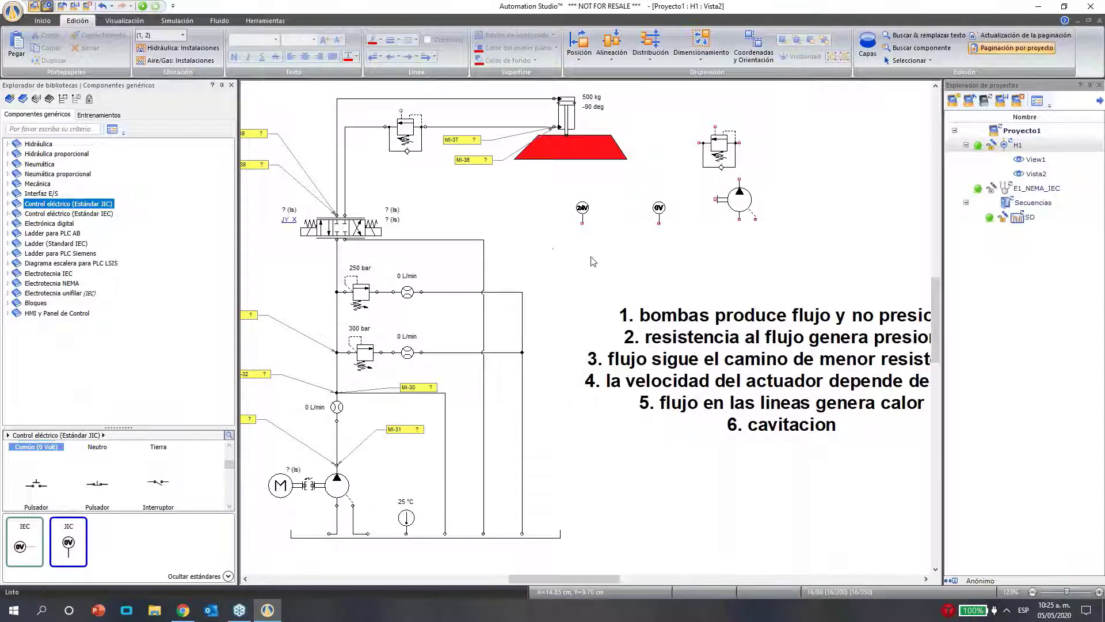
click(551, 211)
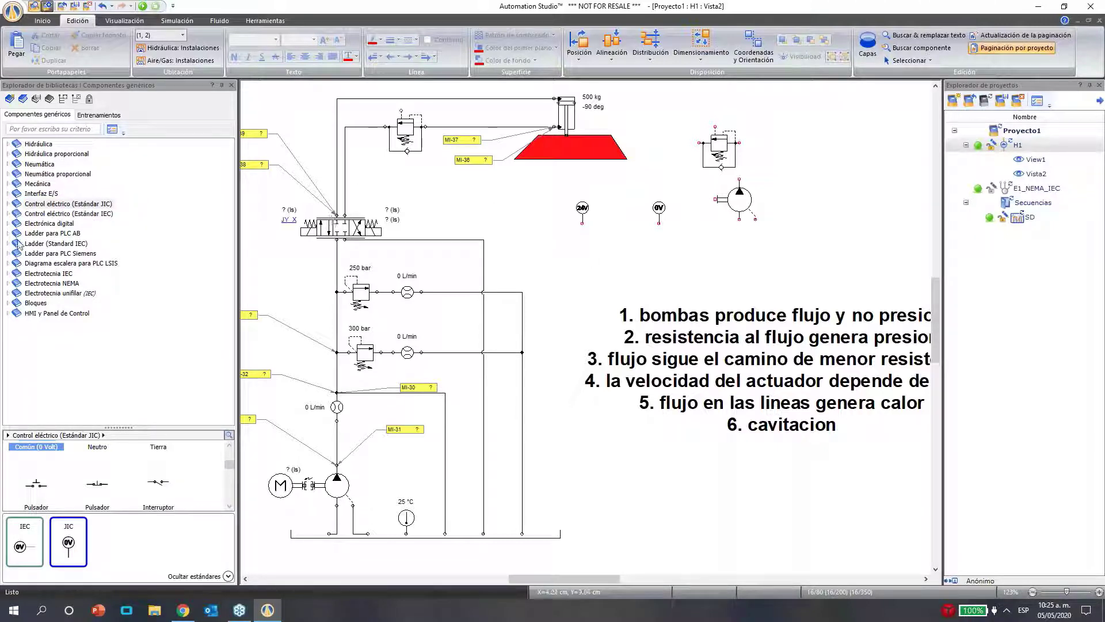
click(9, 198)
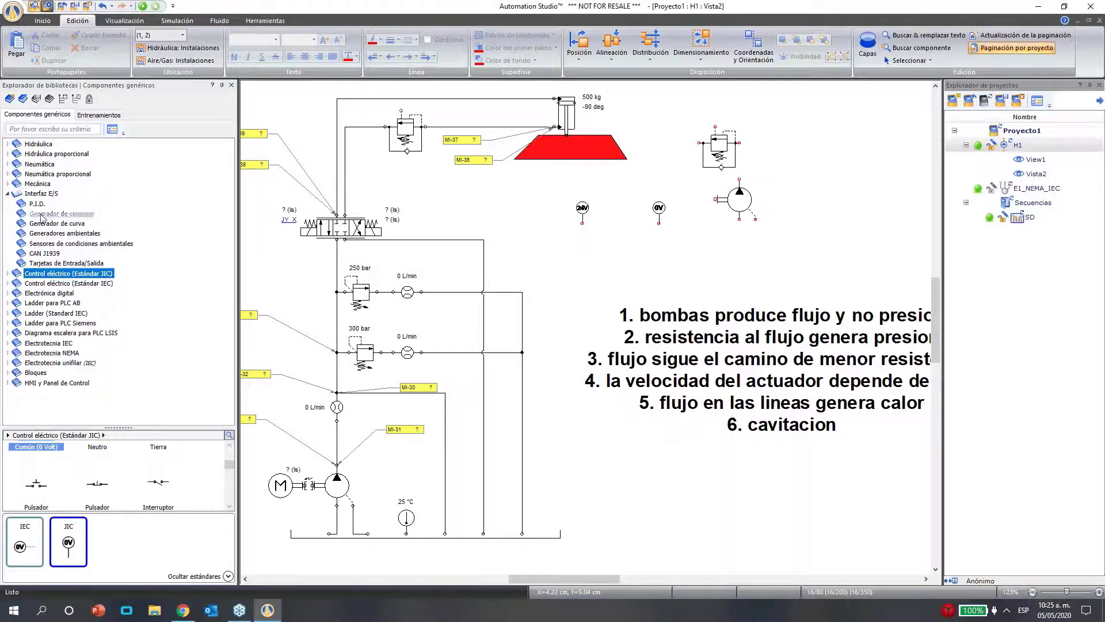
click(37, 204)
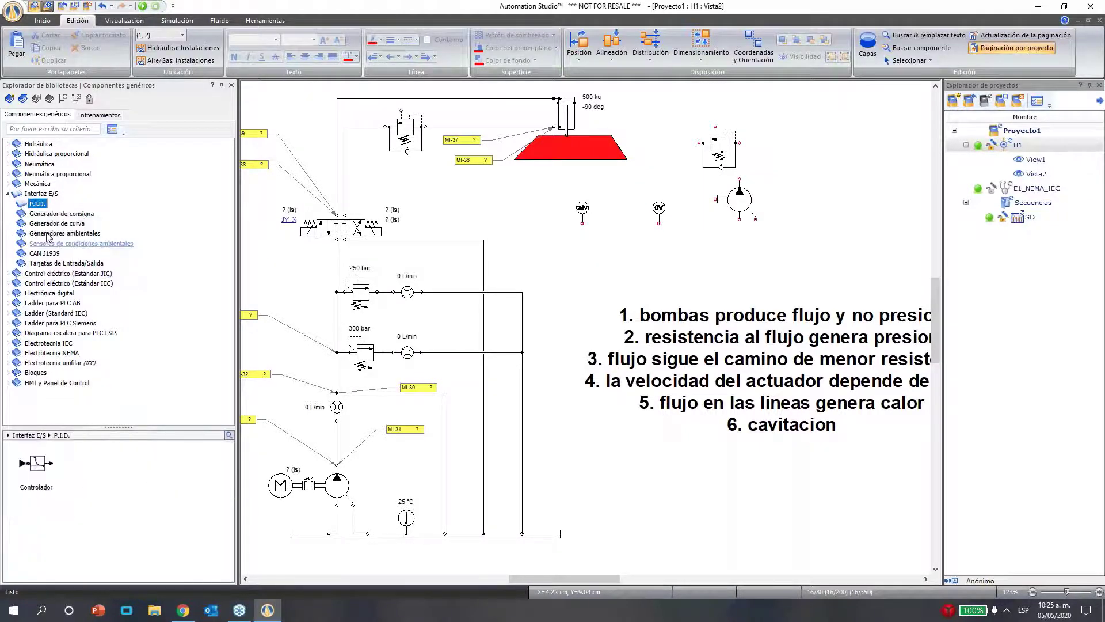
click(36, 463)
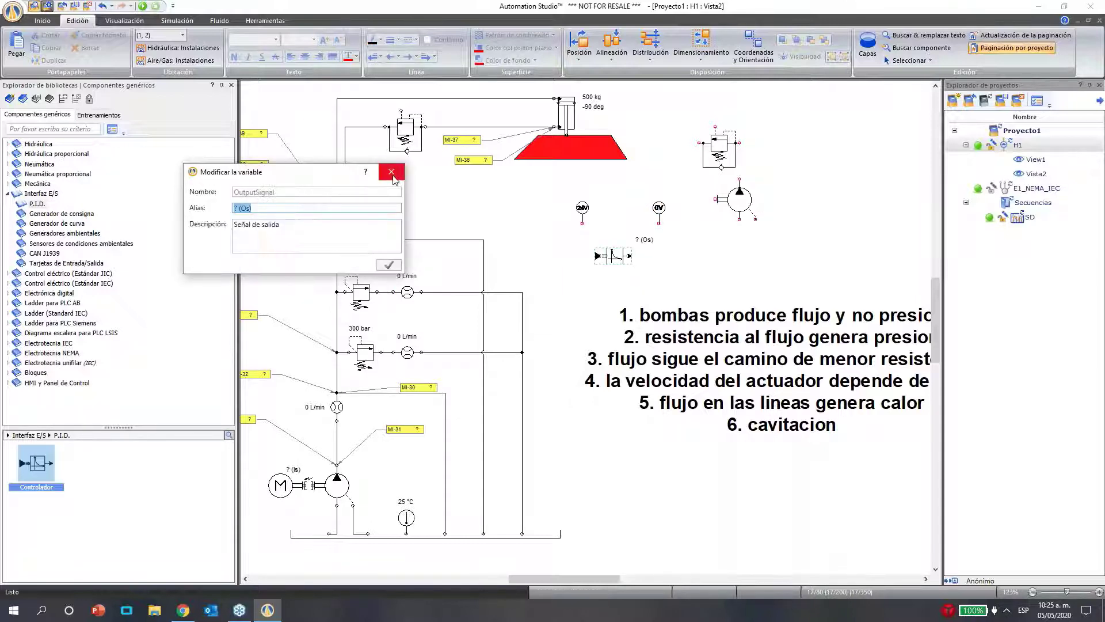
click(394, 172)
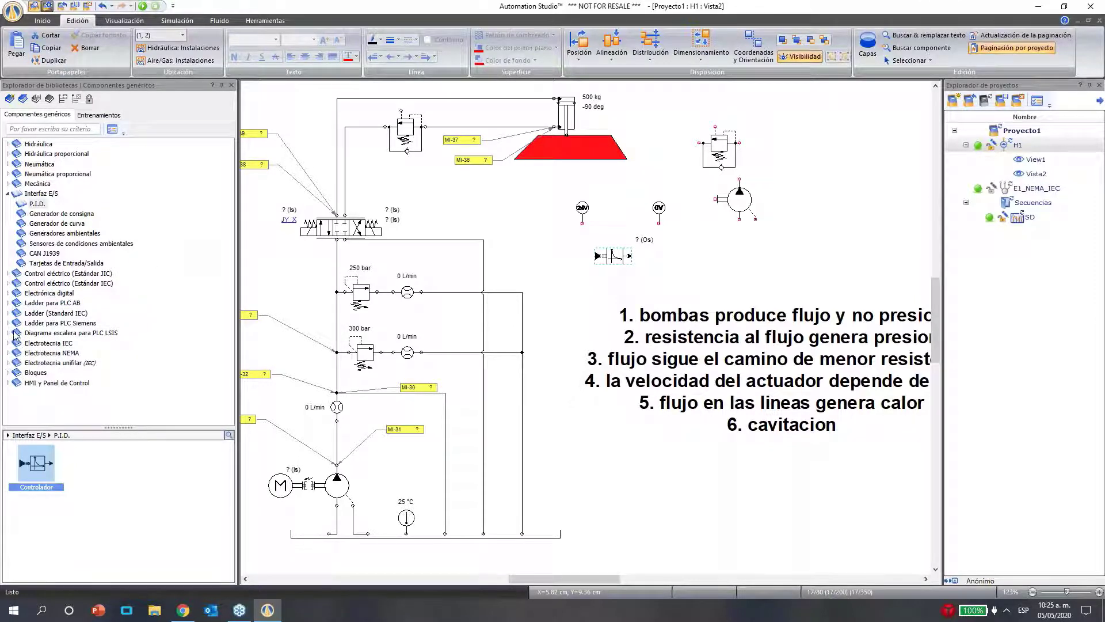
Try to place a second-order transfer function from the continuous blocks (Bloques, Continuo) beside the P.I.D. controller
click(8, 373)
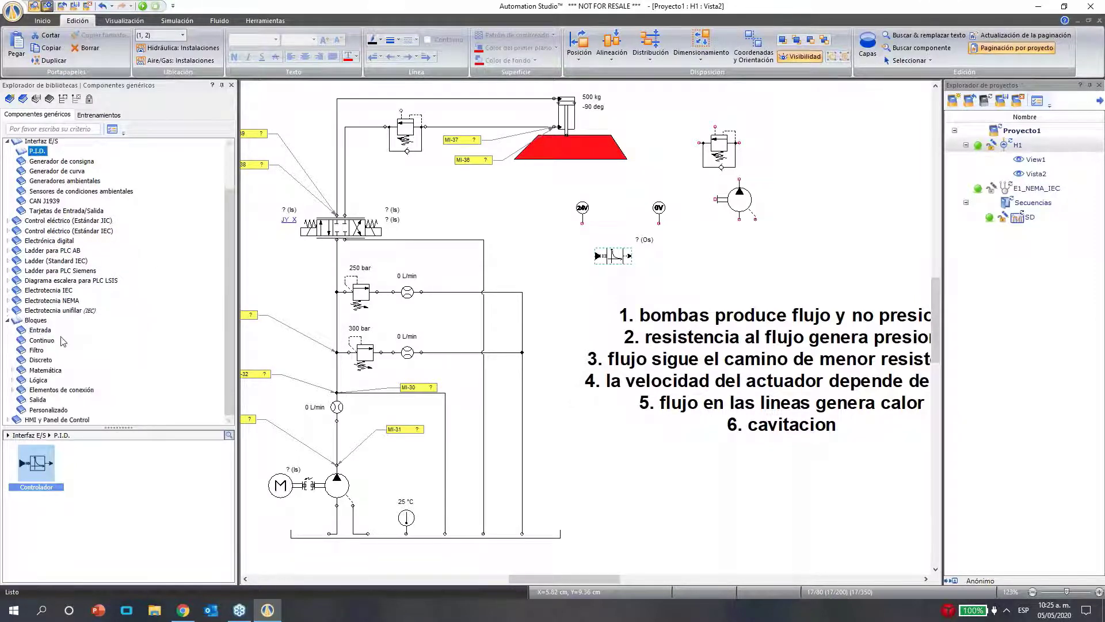
click(40, 332)
click(35, 341)
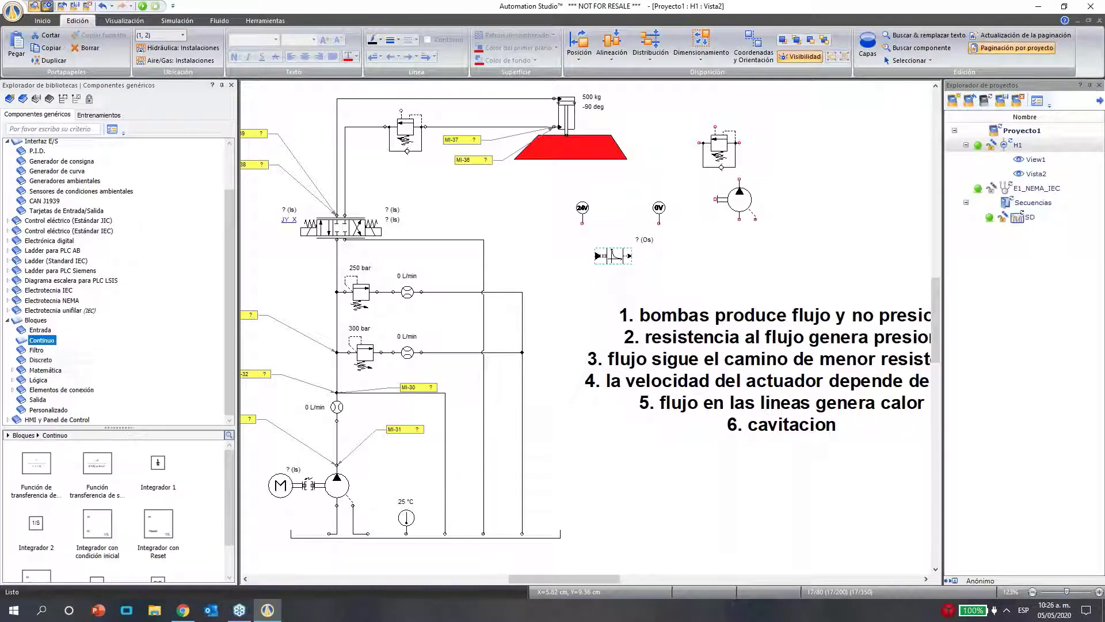
click(102, 478)
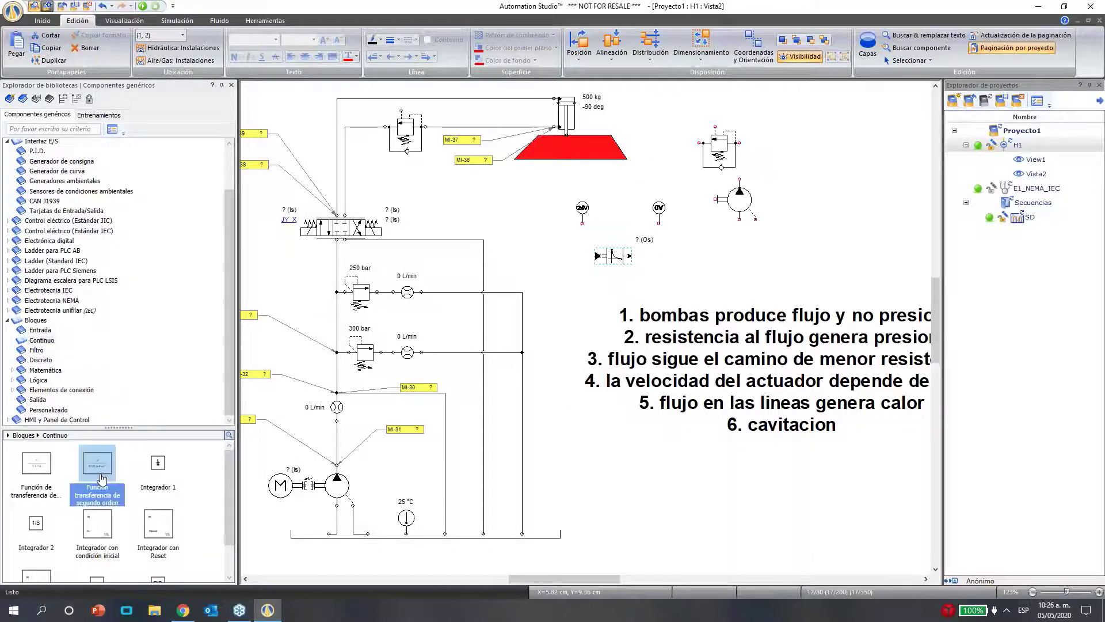
click(711, 257)
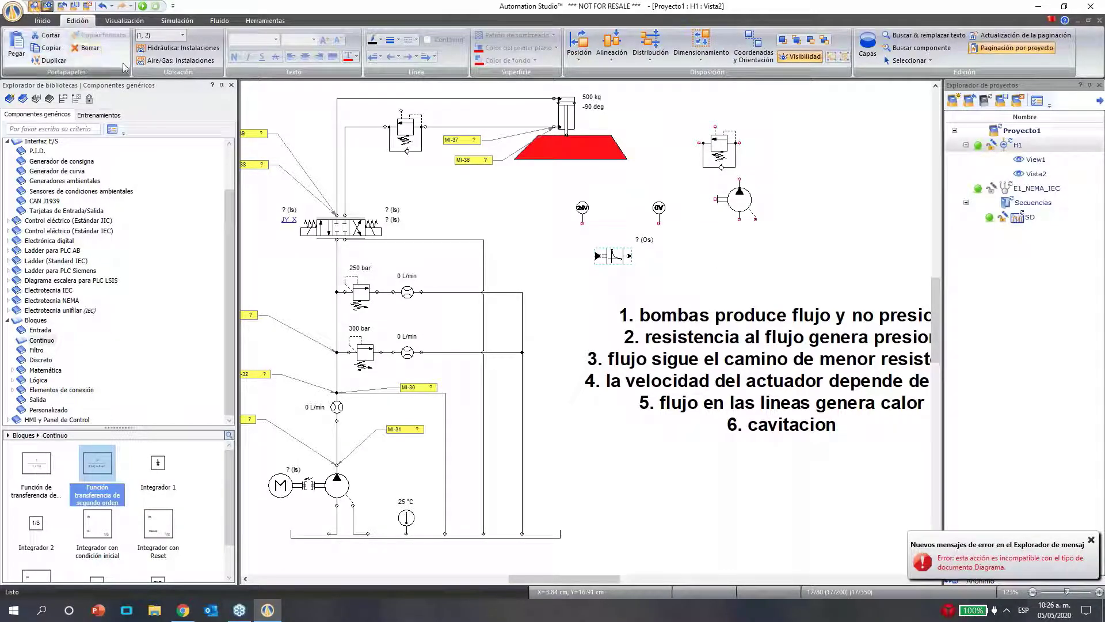
Collapse the Interfaz E/S and Bloques categories in the component library
scroll(75, 279, up, 1)
scroll(76, 279, up, 3)
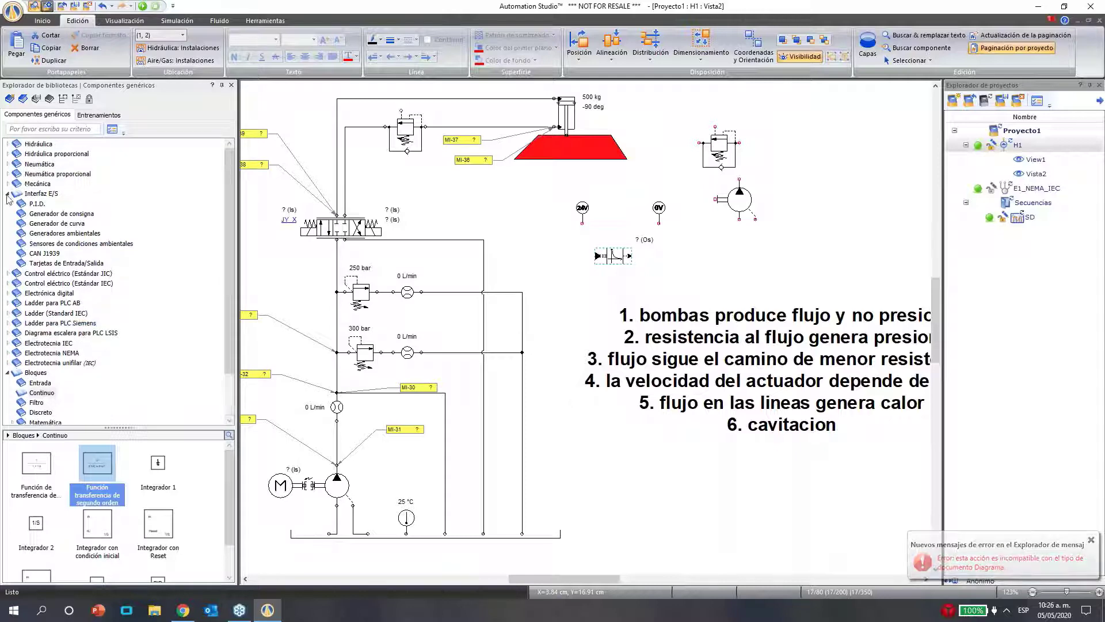
click(8, 193)
click(35, 302)
click(8, 304)
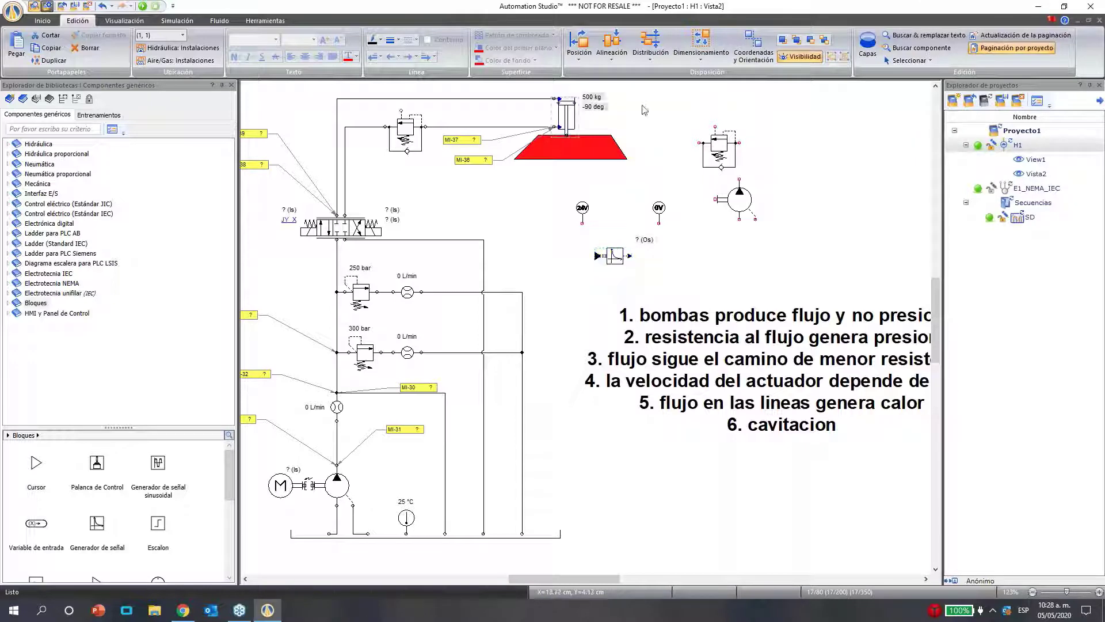
click(681, 115)
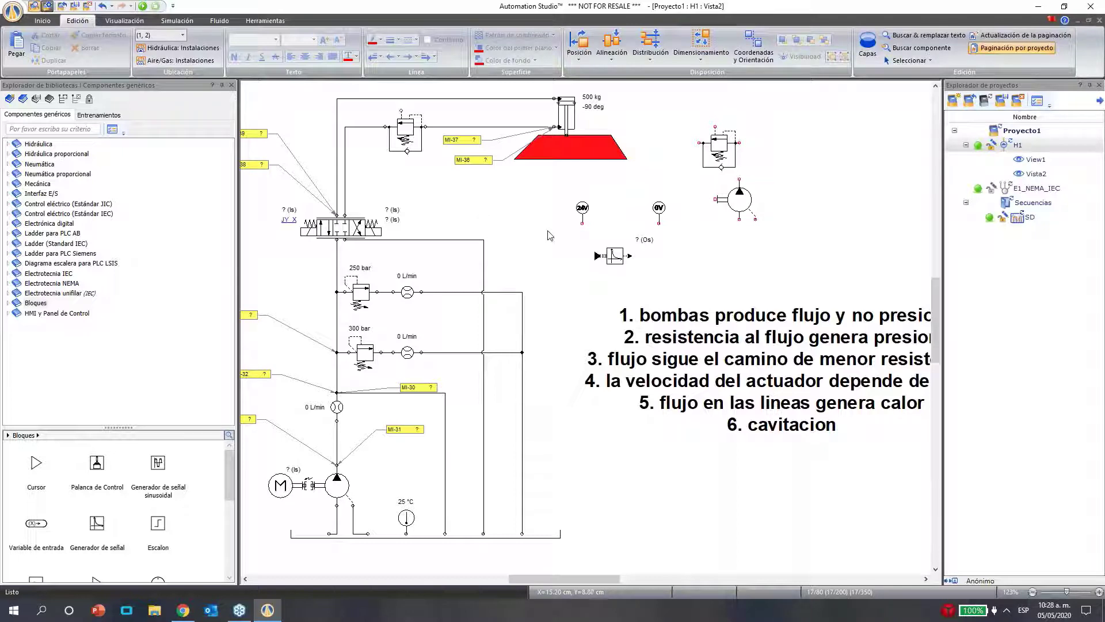
click(336, 484)
click(578, 439)
click(239, 611)
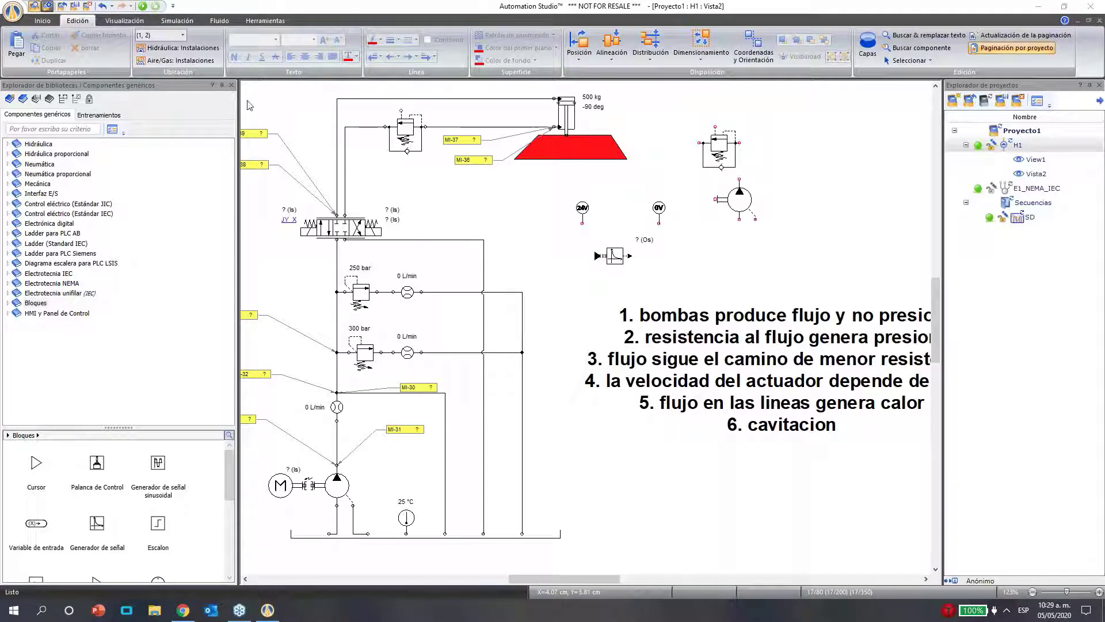
scroll(505, 272, up, 1)
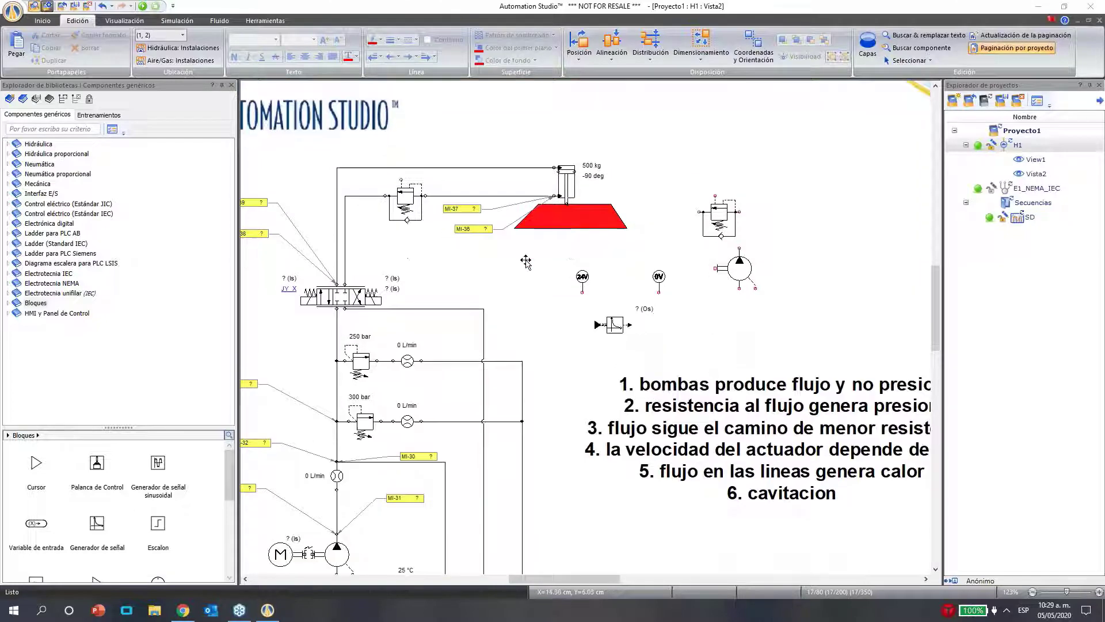
scroll(504, 272, up, 1)
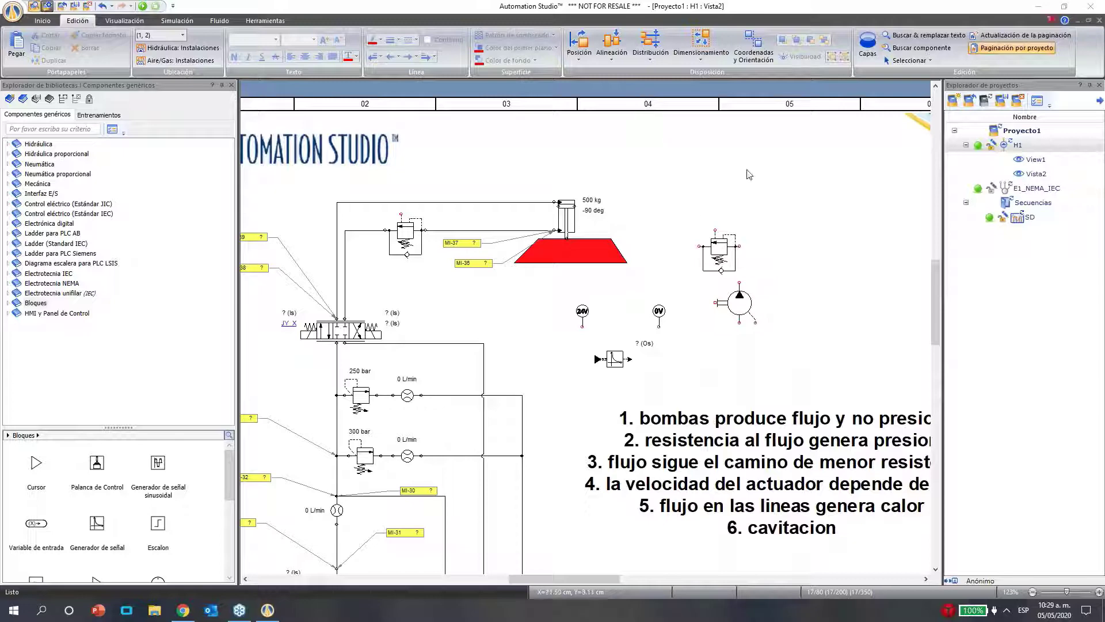
mouse_move(549, 579)
mouse_down()
mouse_move(530, 579)
mouse_move(541, 579)
mouse_up()
scroll(573, 559, down, 1)
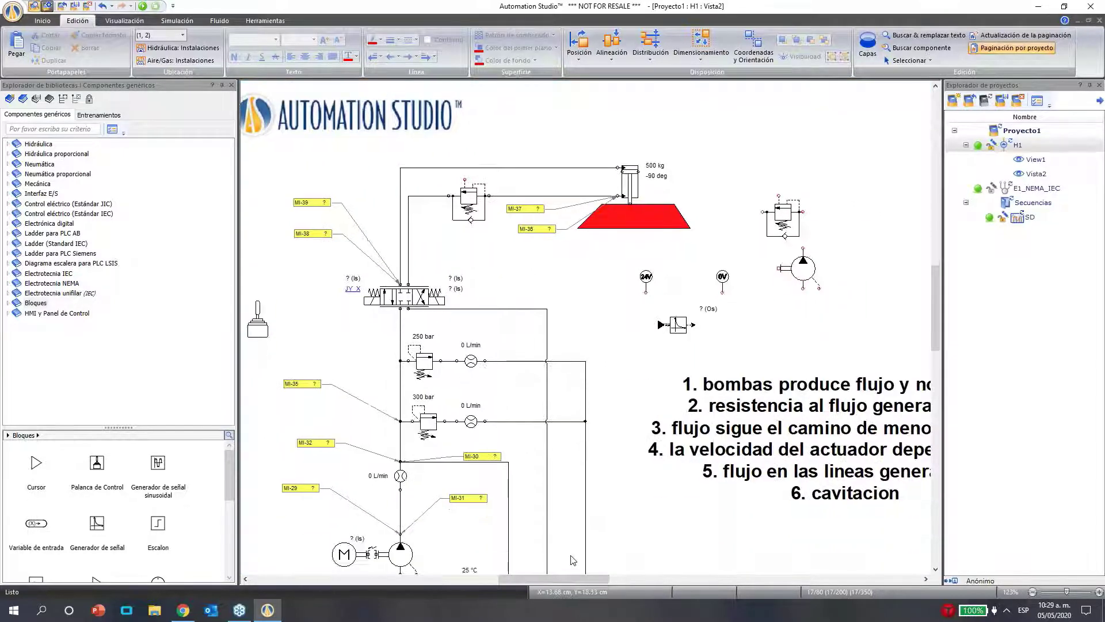
drag(584, 579, 580, 579)
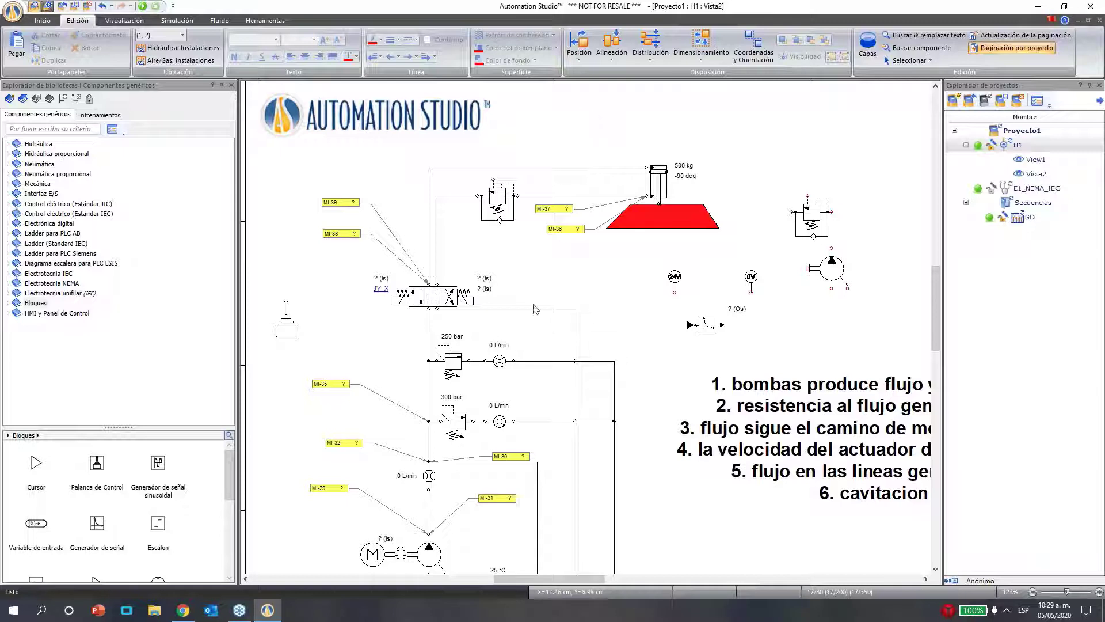
click(8, 144)
click(8, 143)
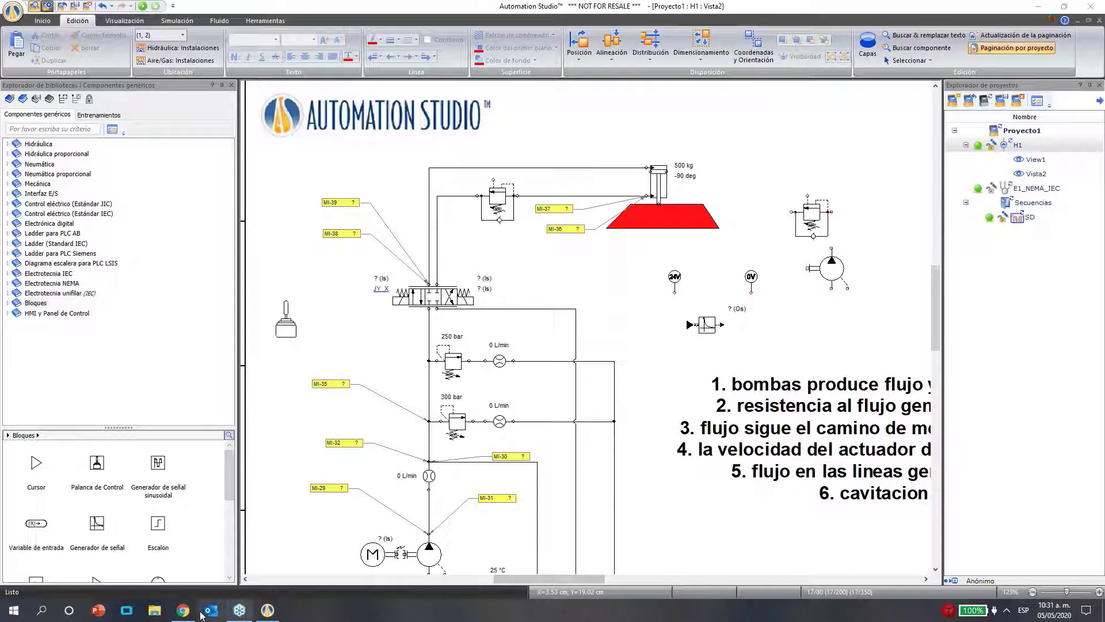
mouse_move(190, 616)
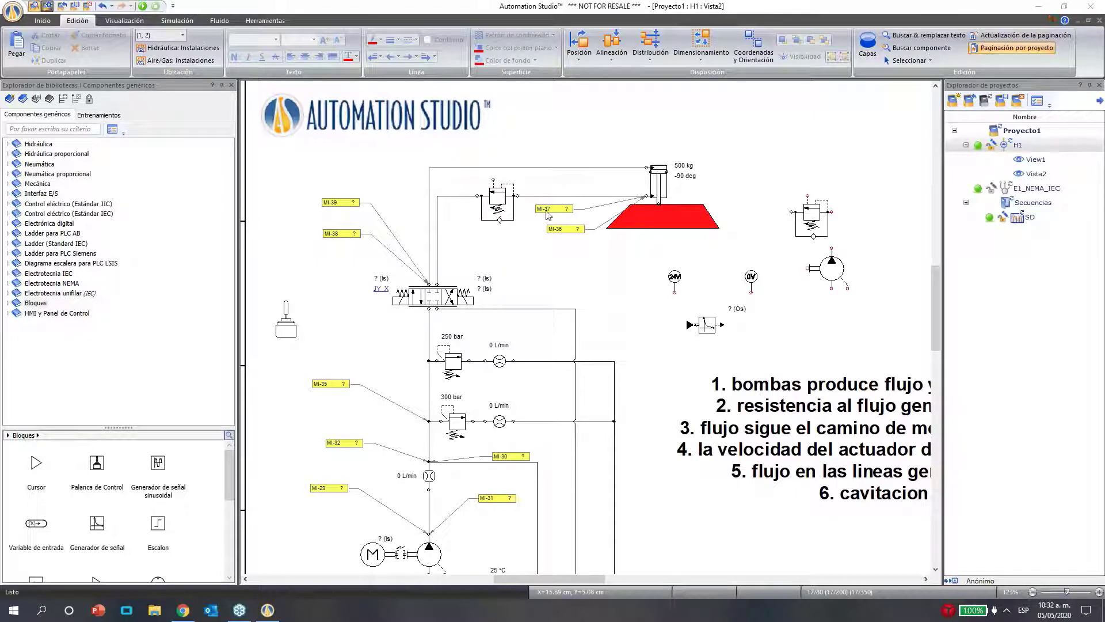
Connect the pilot port of the valve beside the cylinder to its cylinder-side line and start the circuit simulation
mouse_move(548, 214)
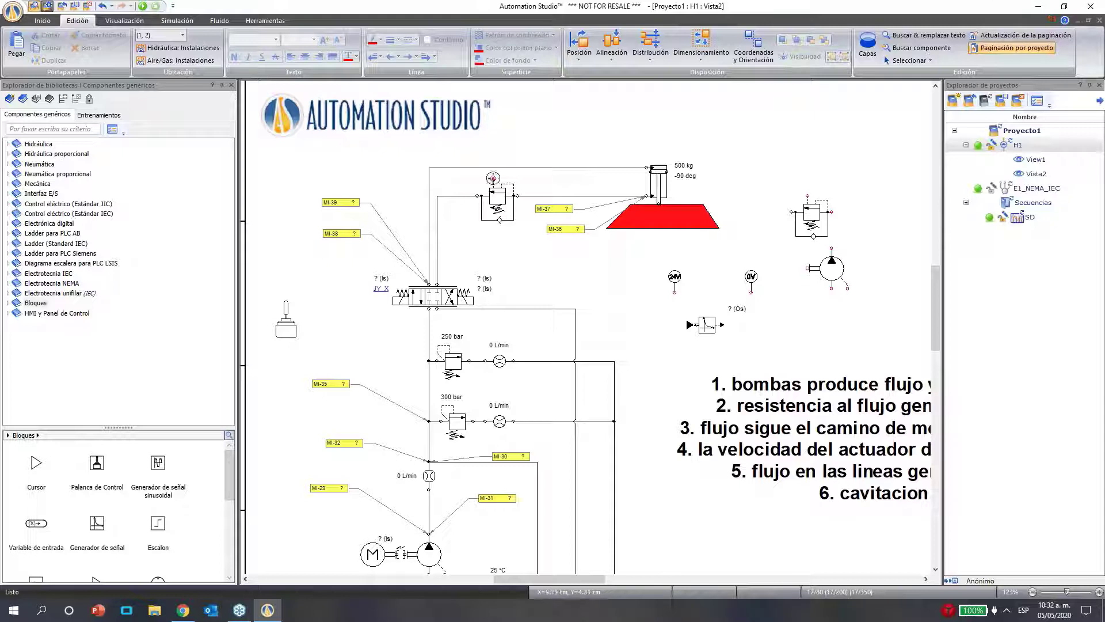
mouse_move(478, 180)
mouse_down()
mouse_move(457, 199)
mouse_move(460, 159)
mouse_move(547, 167)
mouse_move(532, 175)
mouse_move(533, 211)
mouse_move(529, 196)
mouse_up()
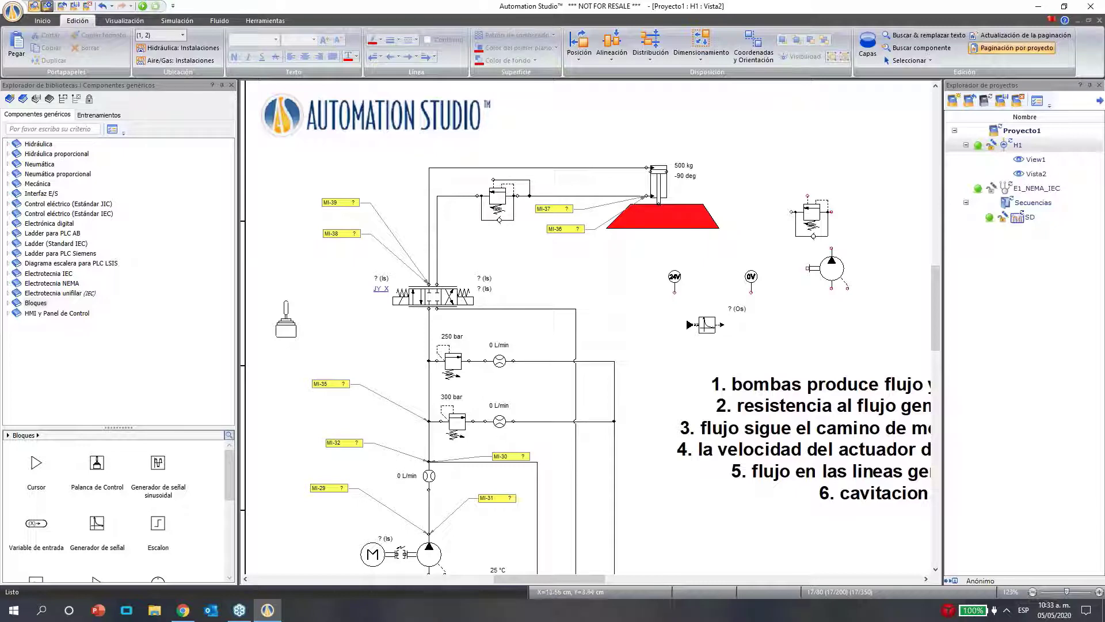
click(142, 6)
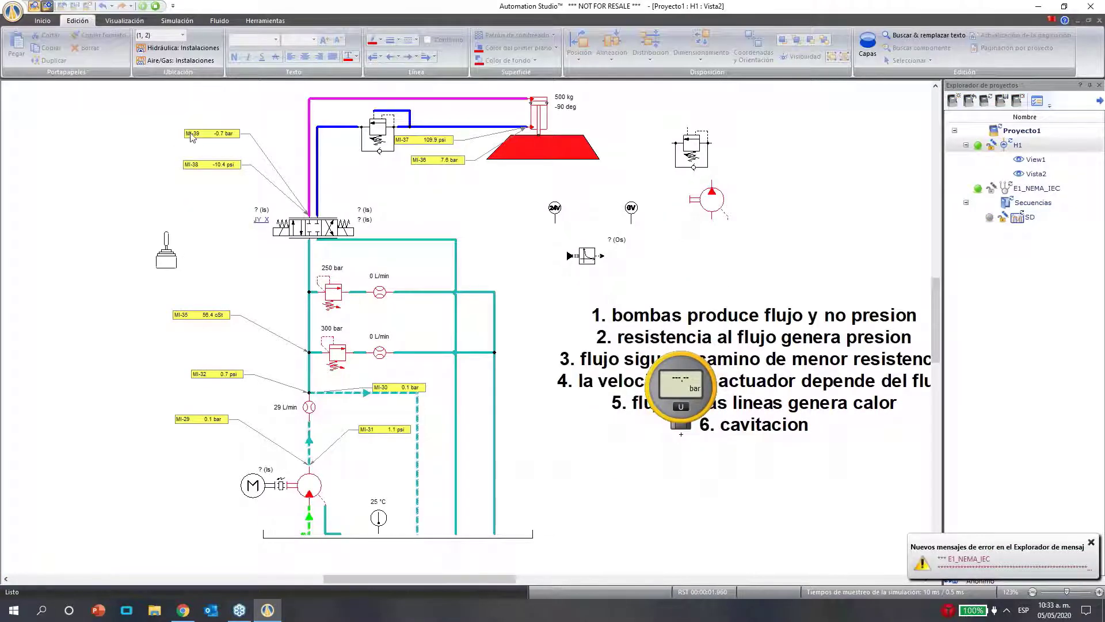
scroll(400, 198, up, 1)
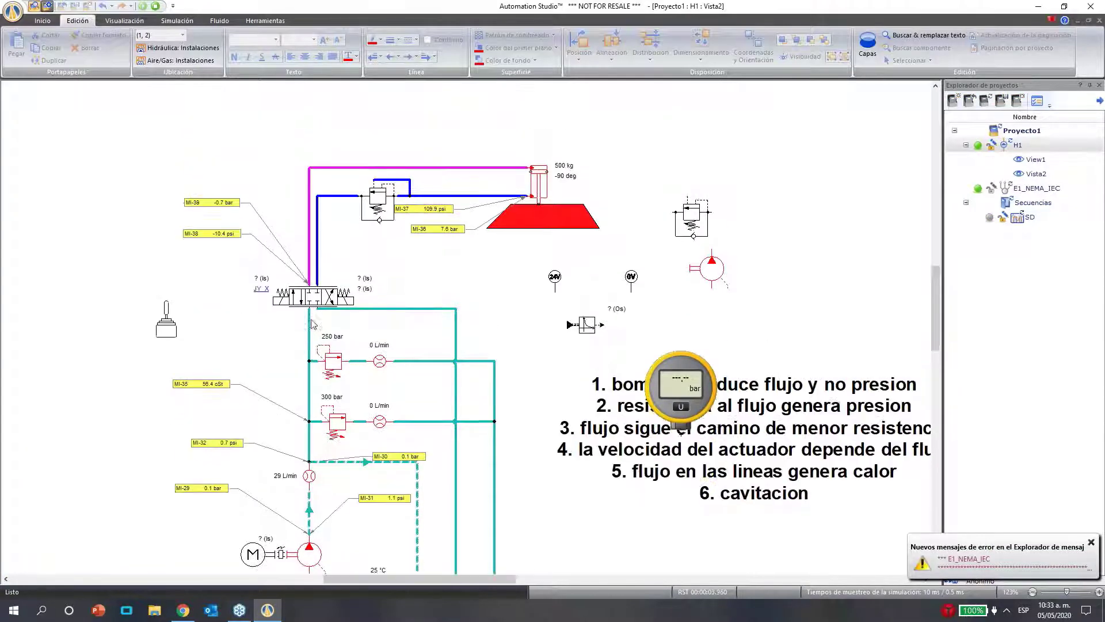
Open the control lever beside the circuit and push it to X 10 to shift the proportional directional valve
click(174, 329)
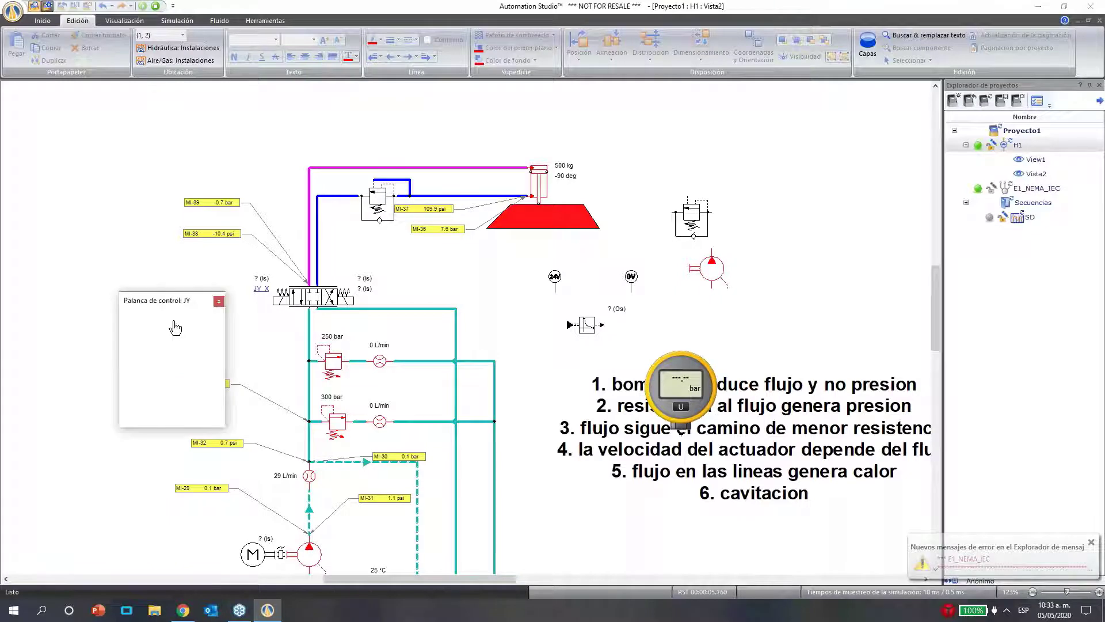
drag(171, 374, 234, 374)
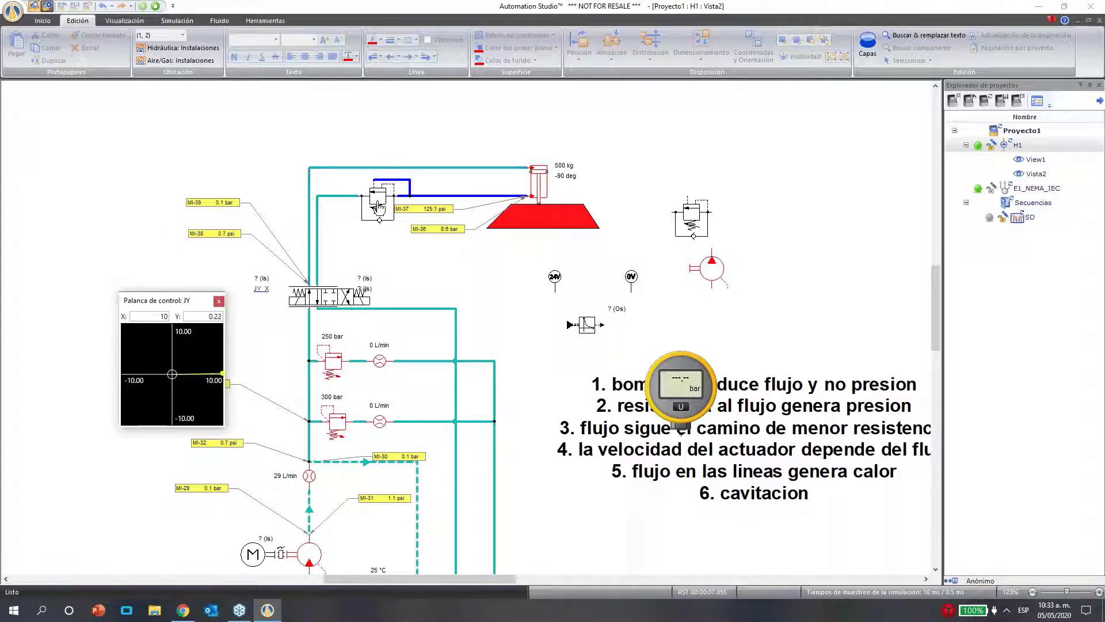
click(300, 506)
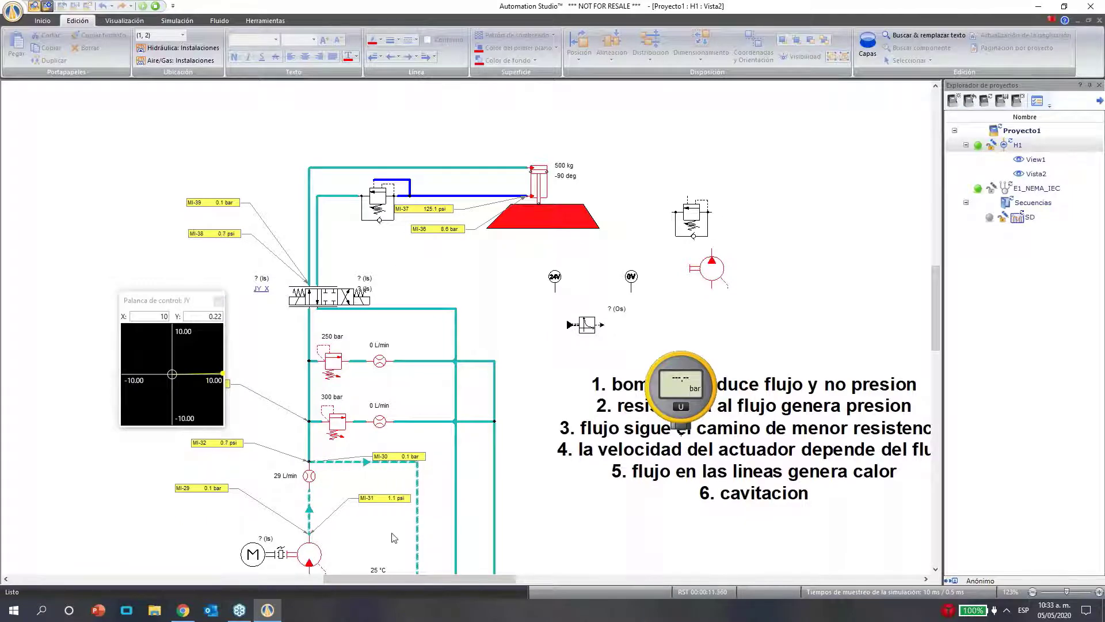
Disconnect the dashed branch line running from the pump outlet to the tank using the disconnection tool (Herramienta de desconexión)
scroll(424, 506, down, 5)
scroll(406, 331, up, 2)
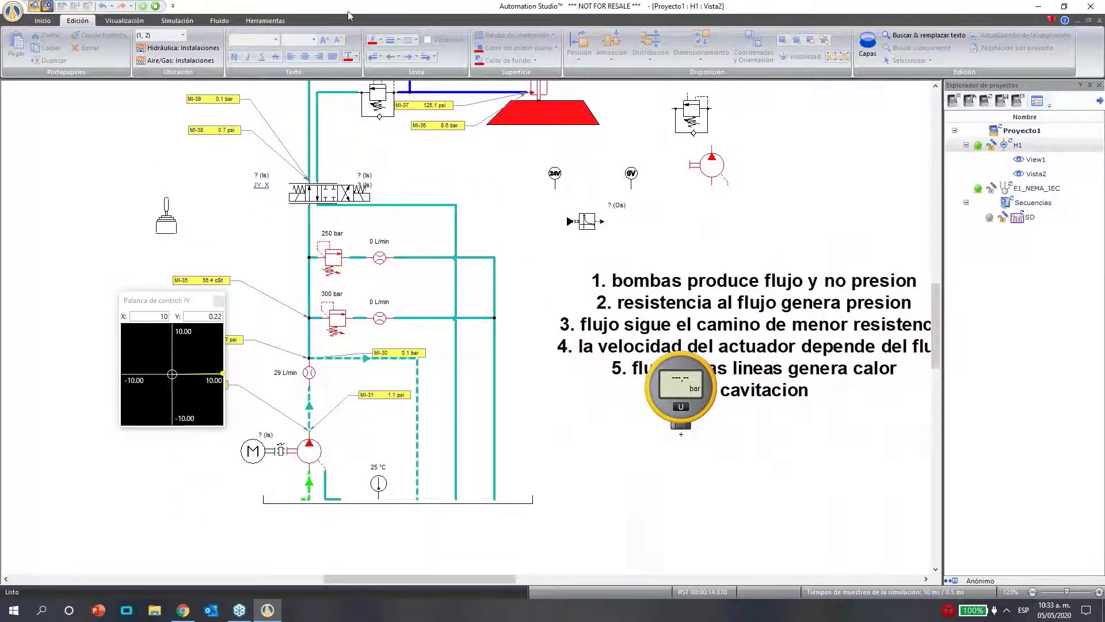
click(266, 21)
click(178, 21)
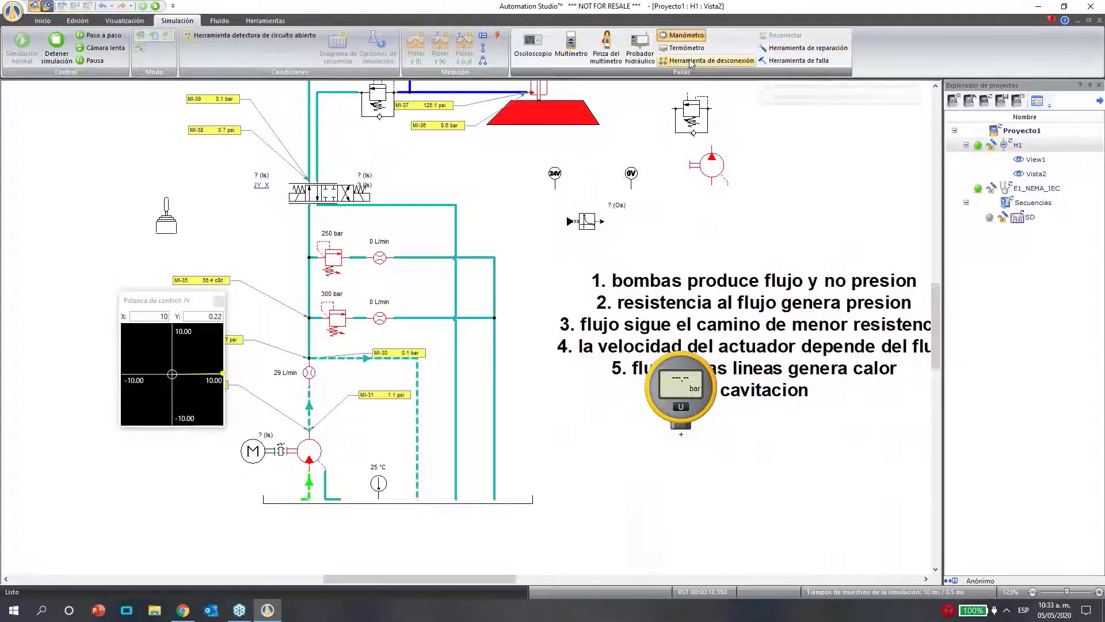
click(713, 60)
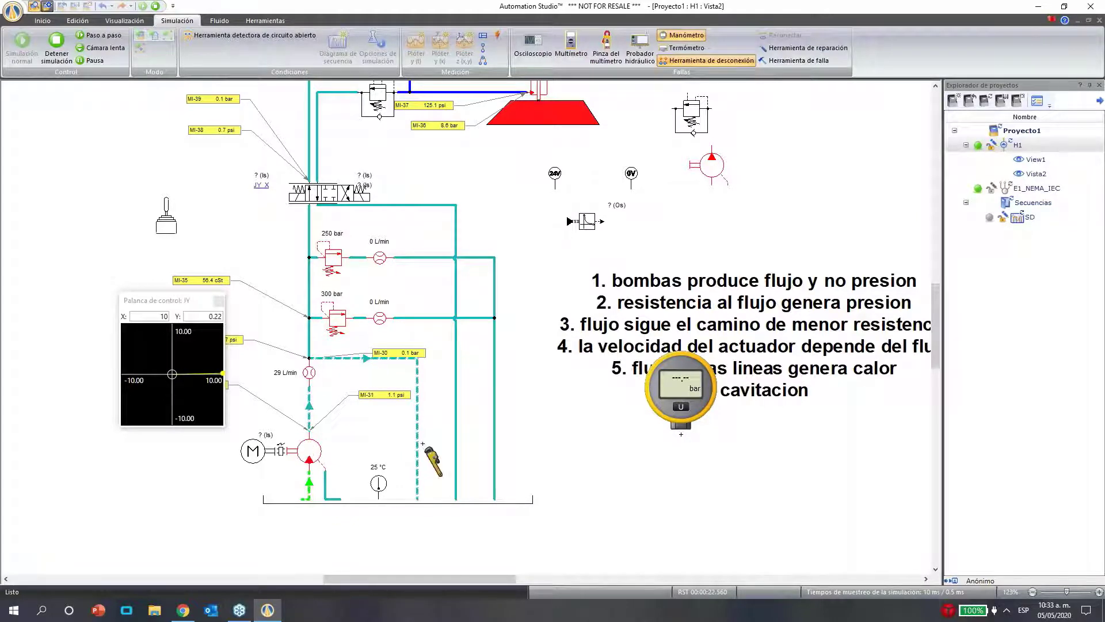
click(417, 473)
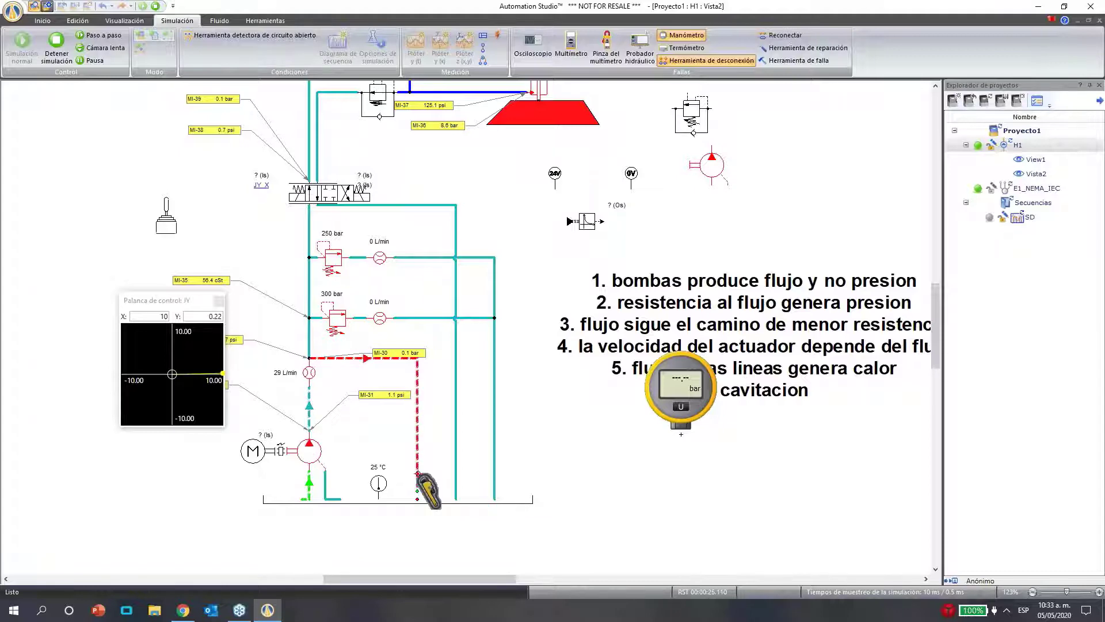
scroll(495, 197, up, 3)
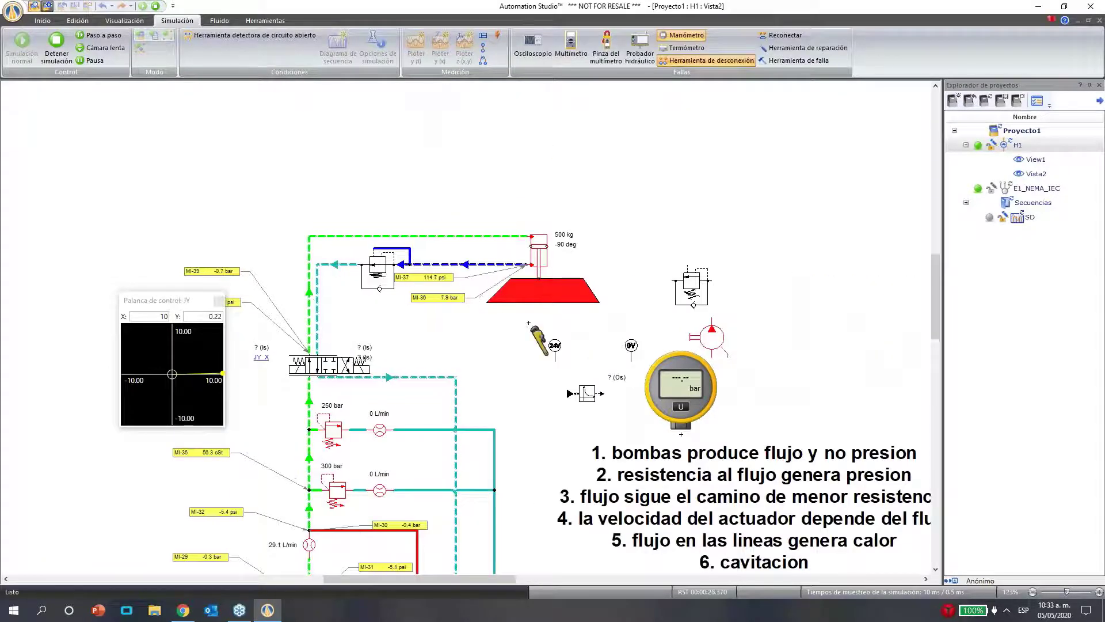
key(Escape)
Set the opening pressure of the valve beside the cylinder to 106.62 bar
click(379, 269)
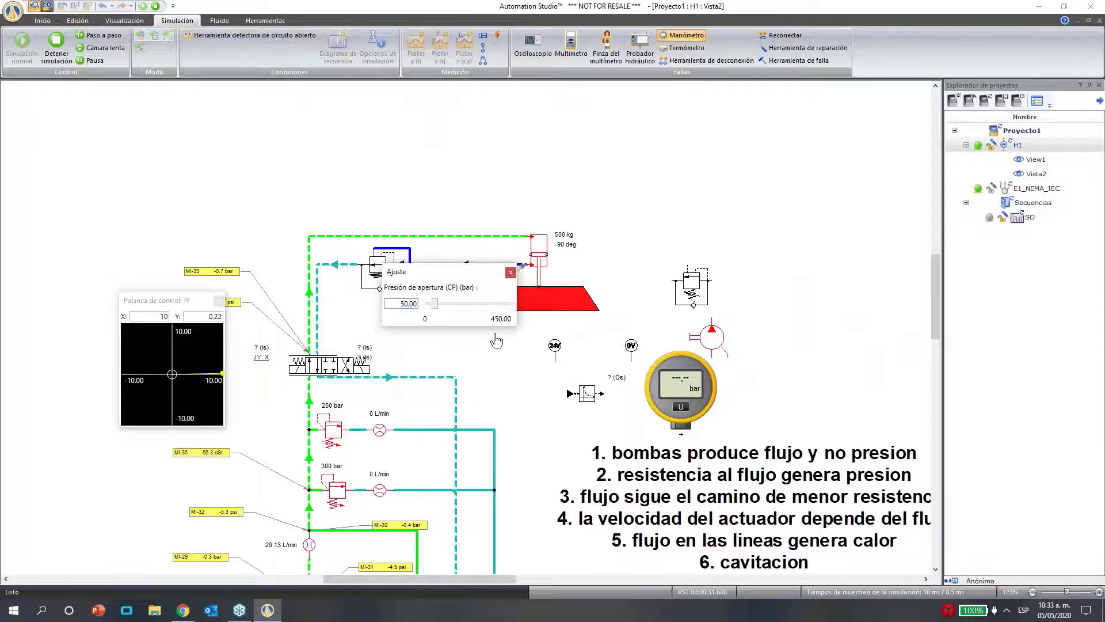
drag(432, 306, 734, 313)
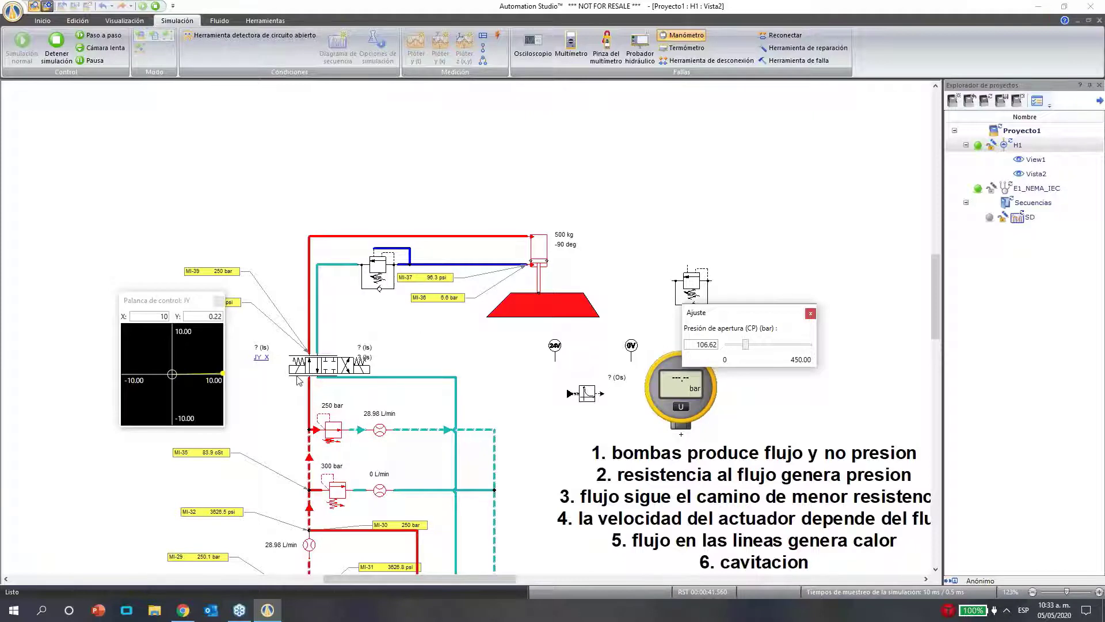
key(Escape)
Shift the proportional directional valve in both directions to move the loaded cylinder, and stop the simulation
click(353, 369)
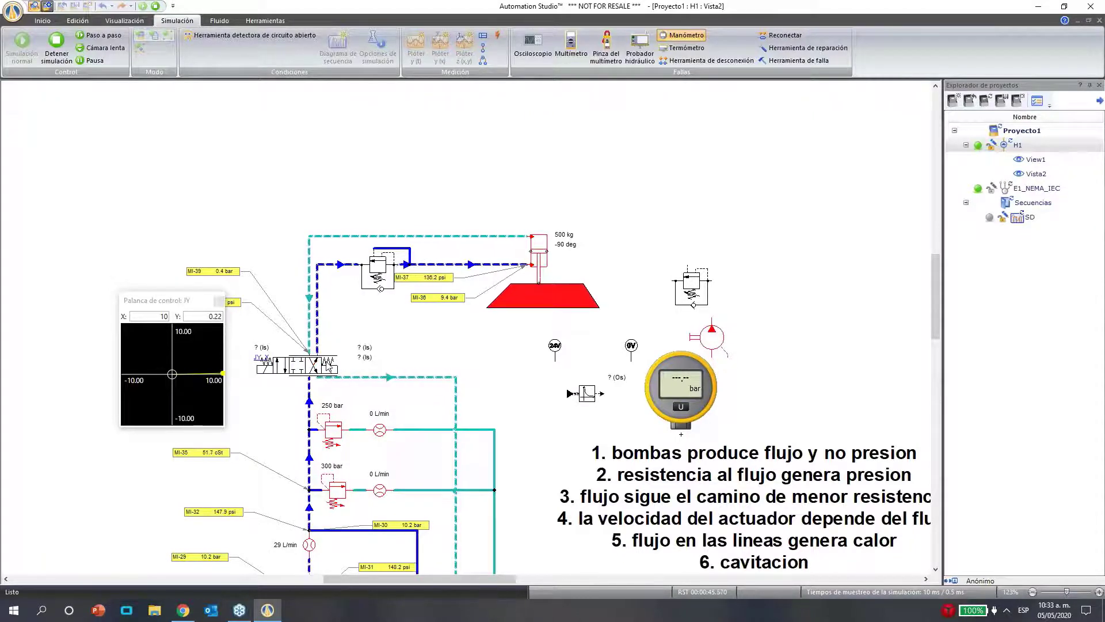
click(221, 375)
drag(220, 375, 150, 374)
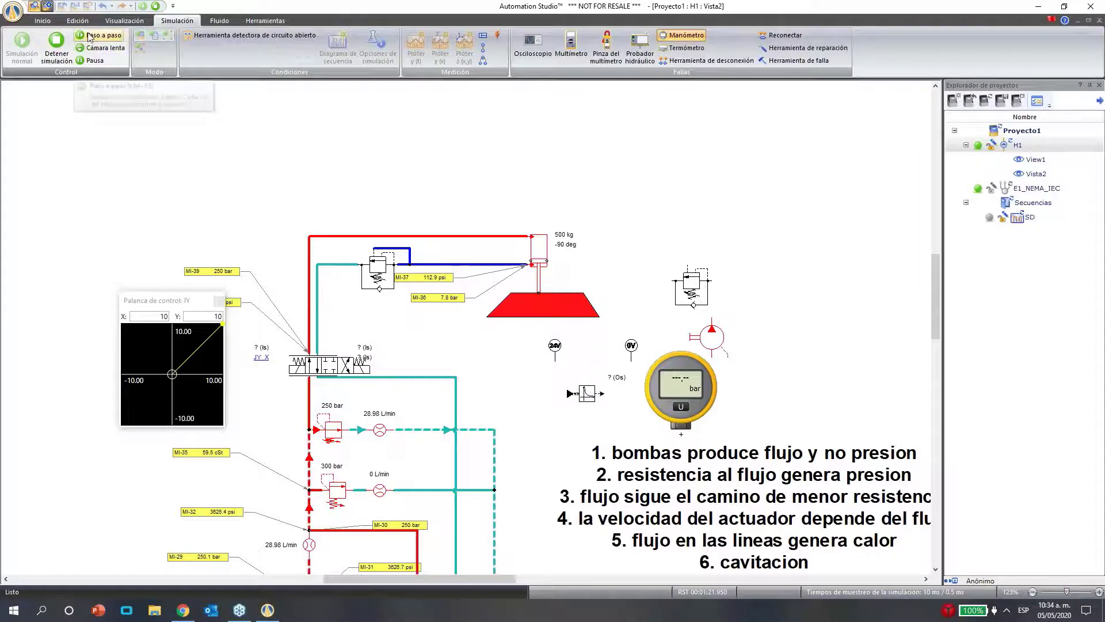
click(156, 7)
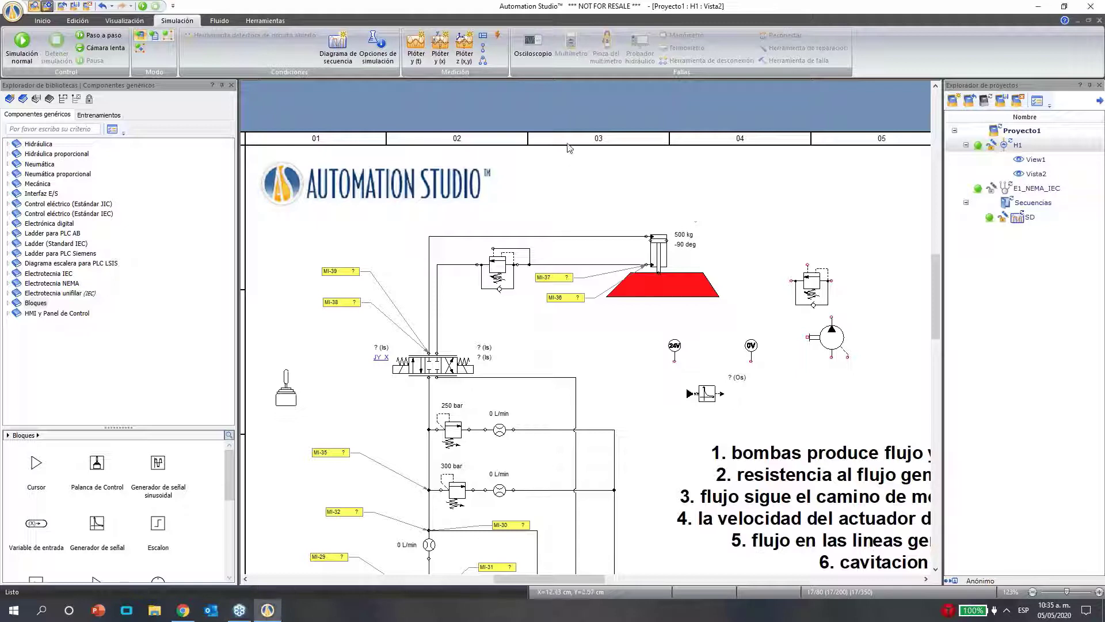
Create a new sequence diagram and review its configuration settings and curve list
click(338, 45)
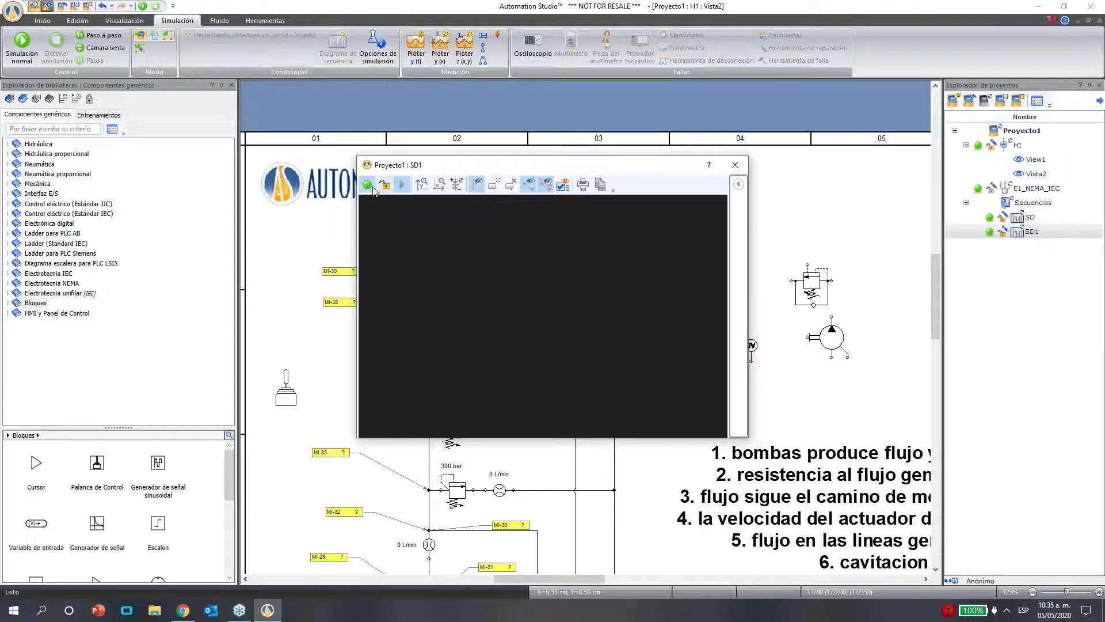
click(739, 184)
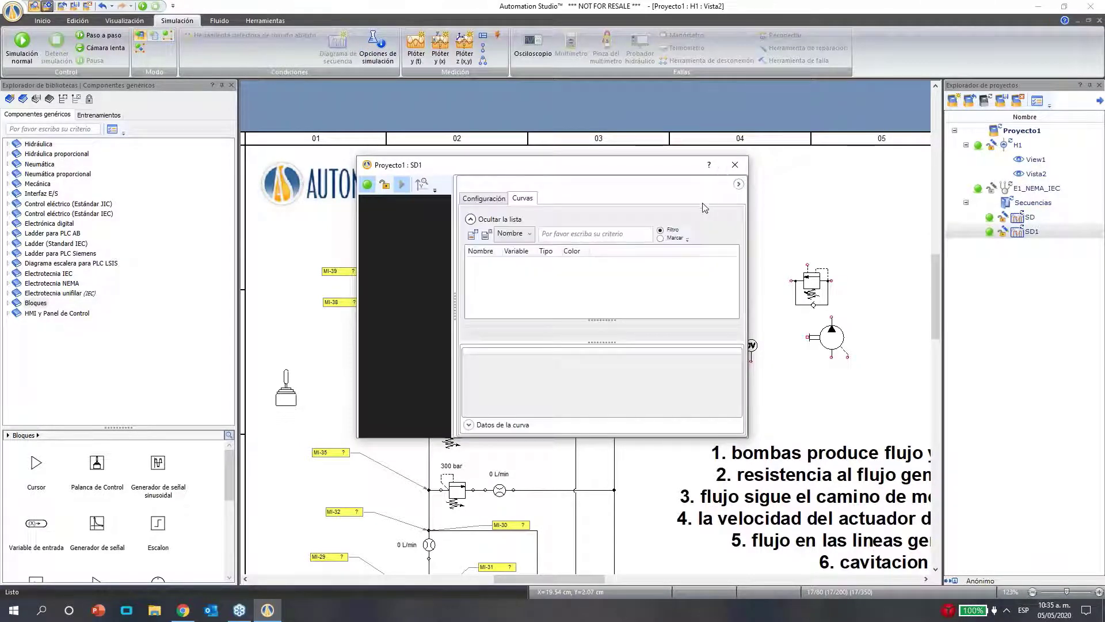
click(490, 198)
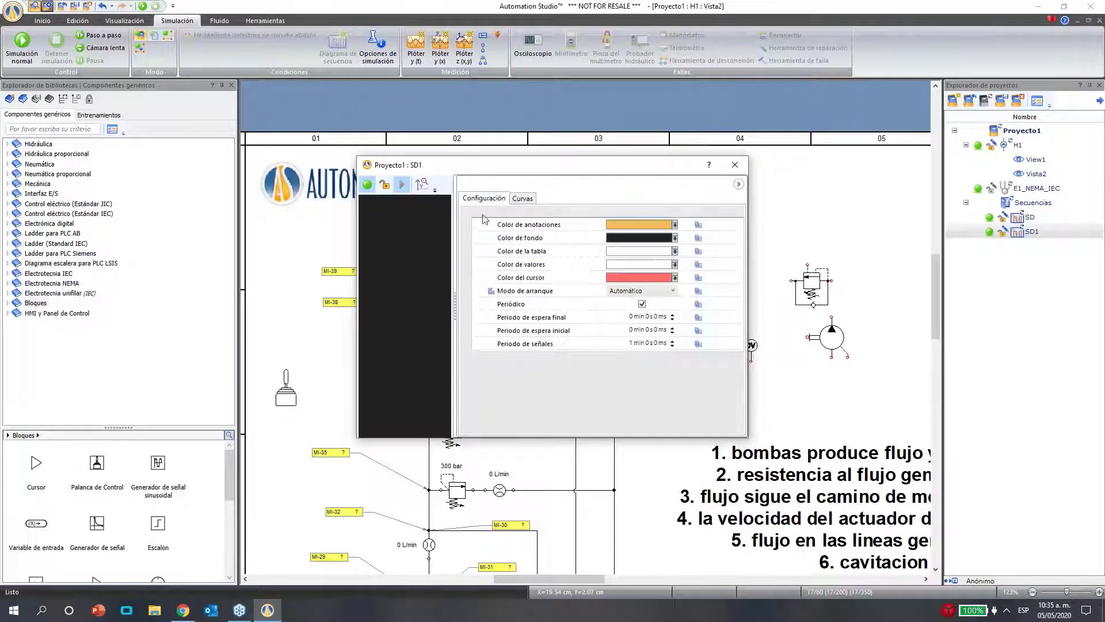
click(527, 199)
Add a dimensionless LREAL curve with Y minimum 20 and Y maximum 50 to the sequence diagram and close it
click(473, 235)
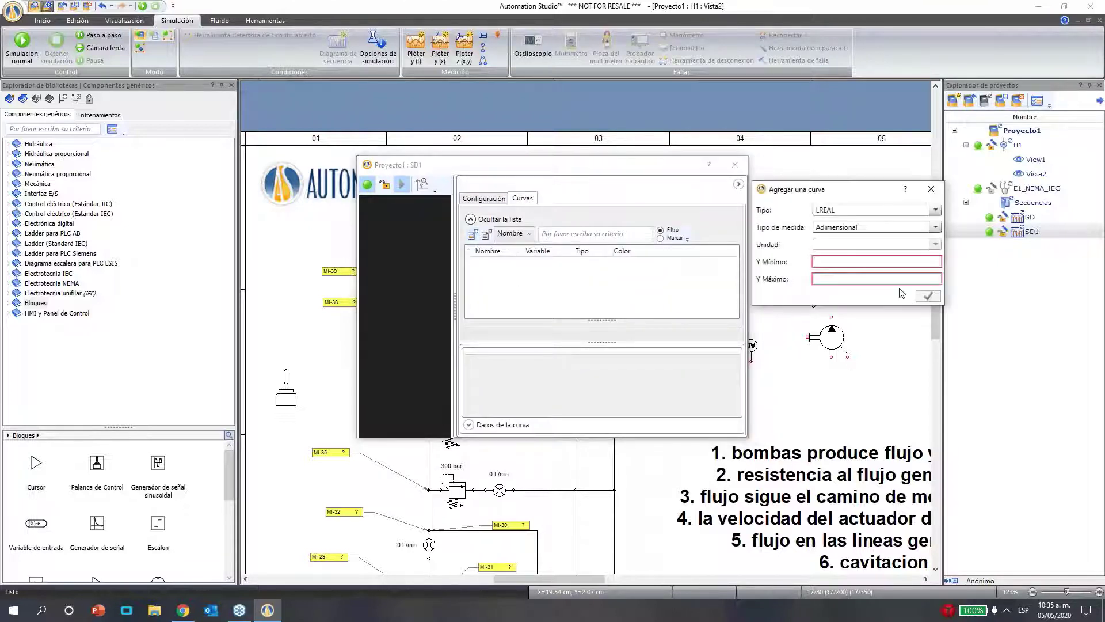
click(874, 261)
text(20)
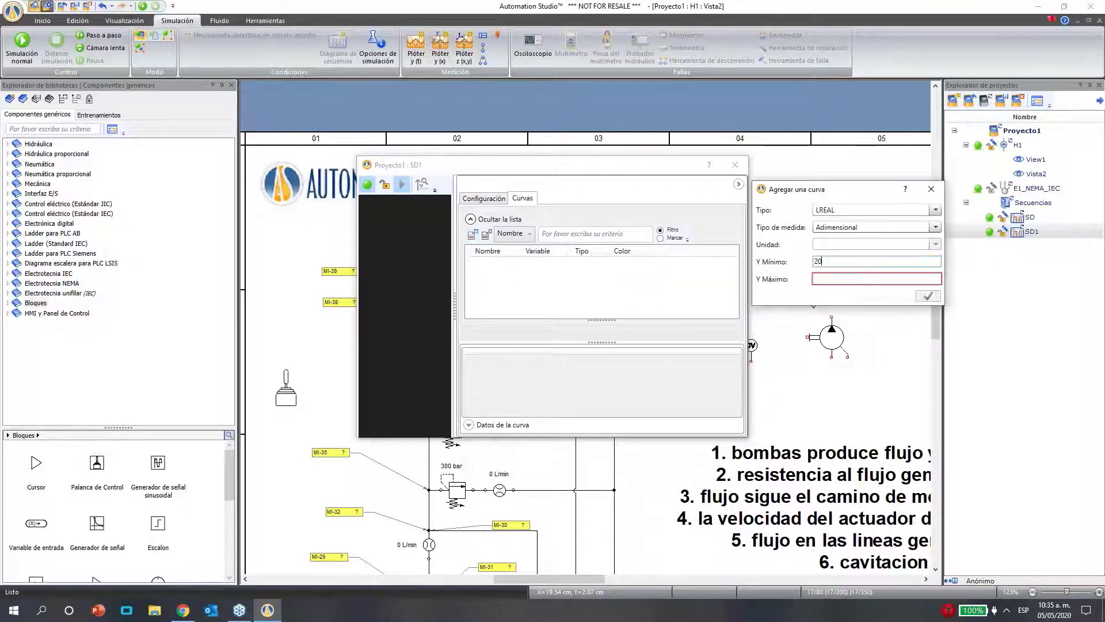
click(858, 278)
text(q)
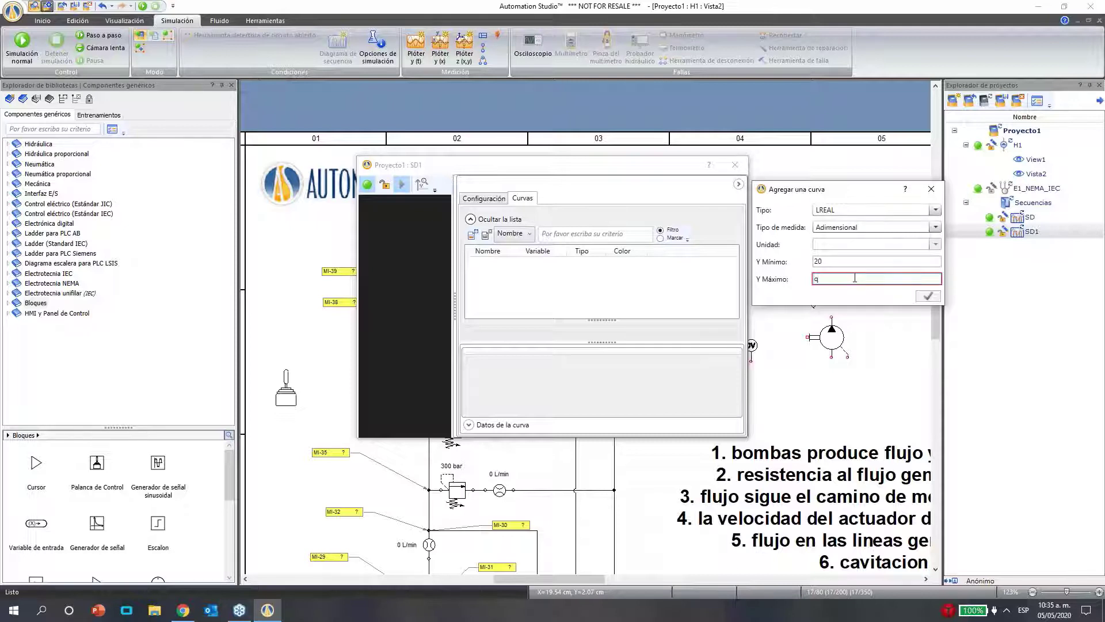
key(BackSpace)
text(50)
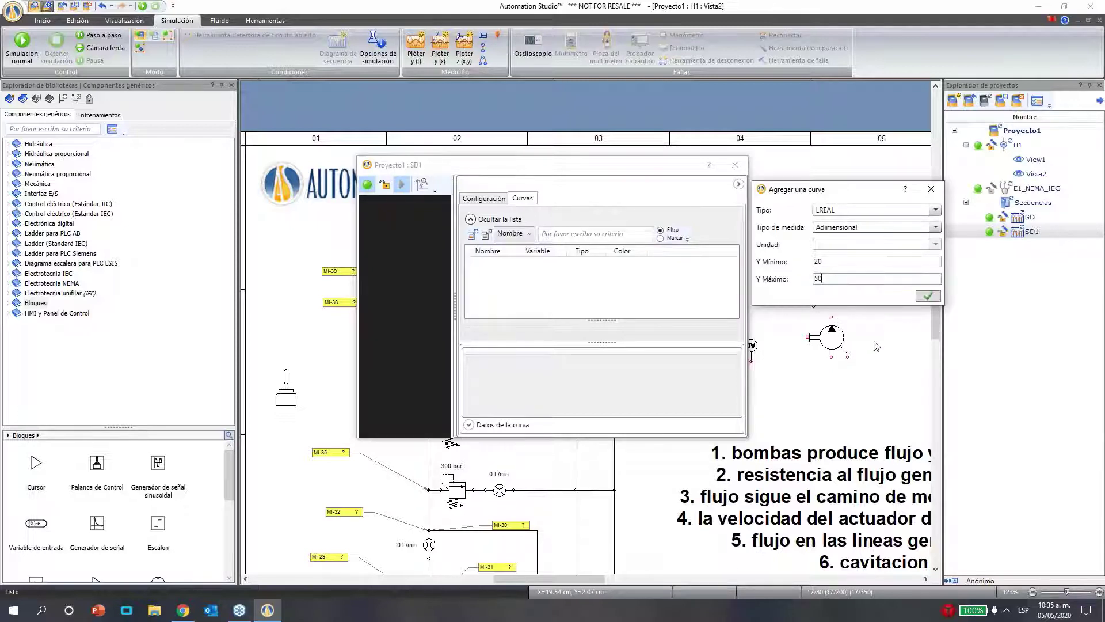
click(928, 296)
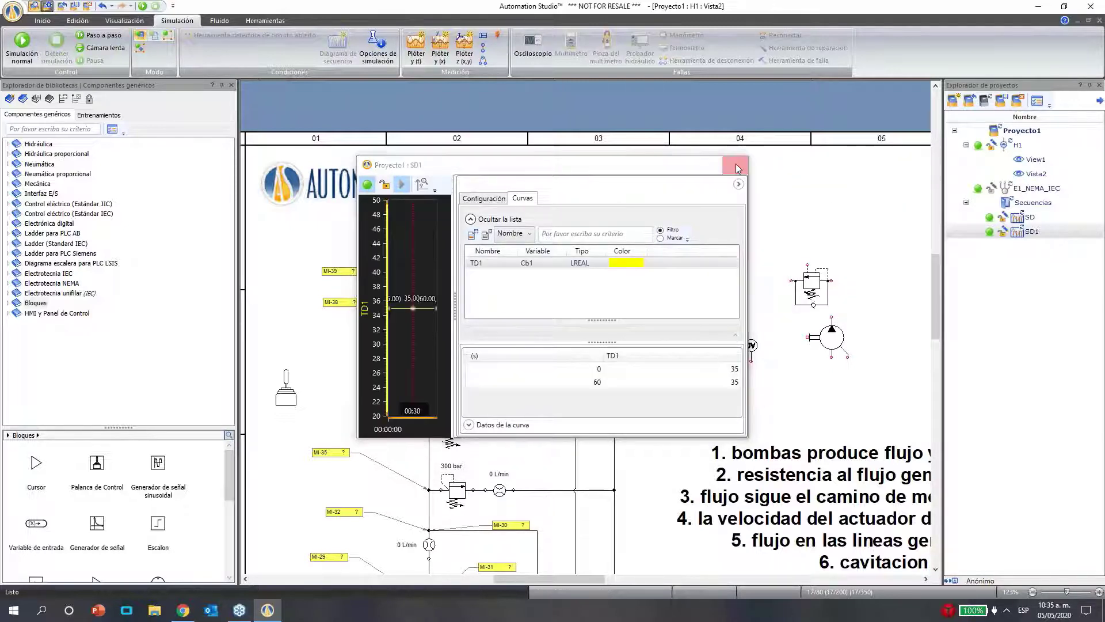
click(738, 168)
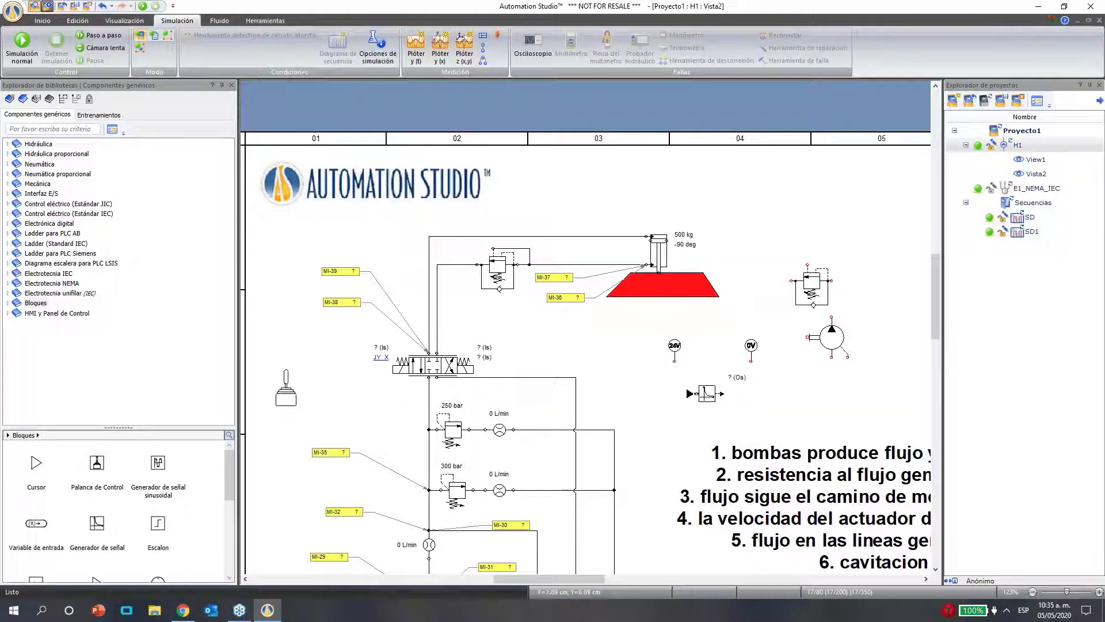
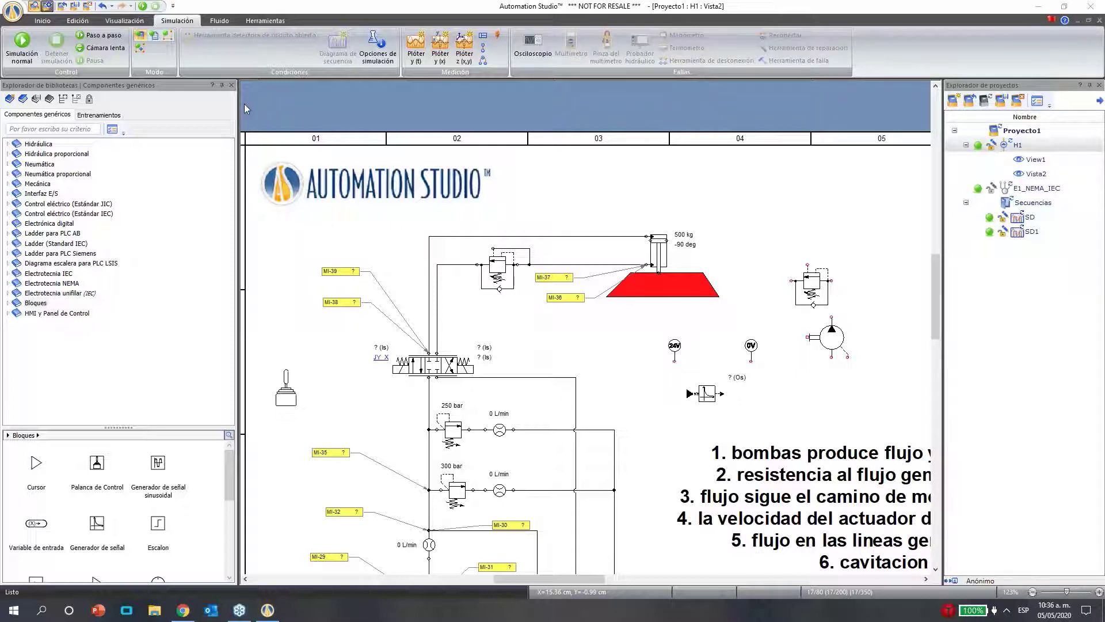
Examine the available command types for the proportional directional valve's solenoid in its technical specifications, closing without saving changes
click(501, 358)
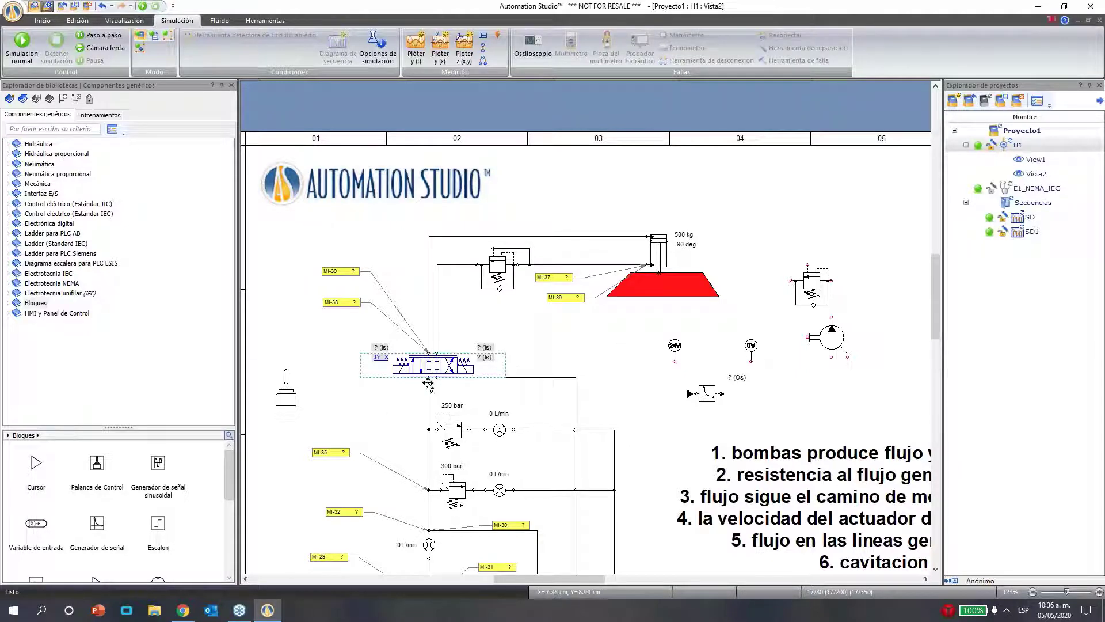
double_click(417, 368)
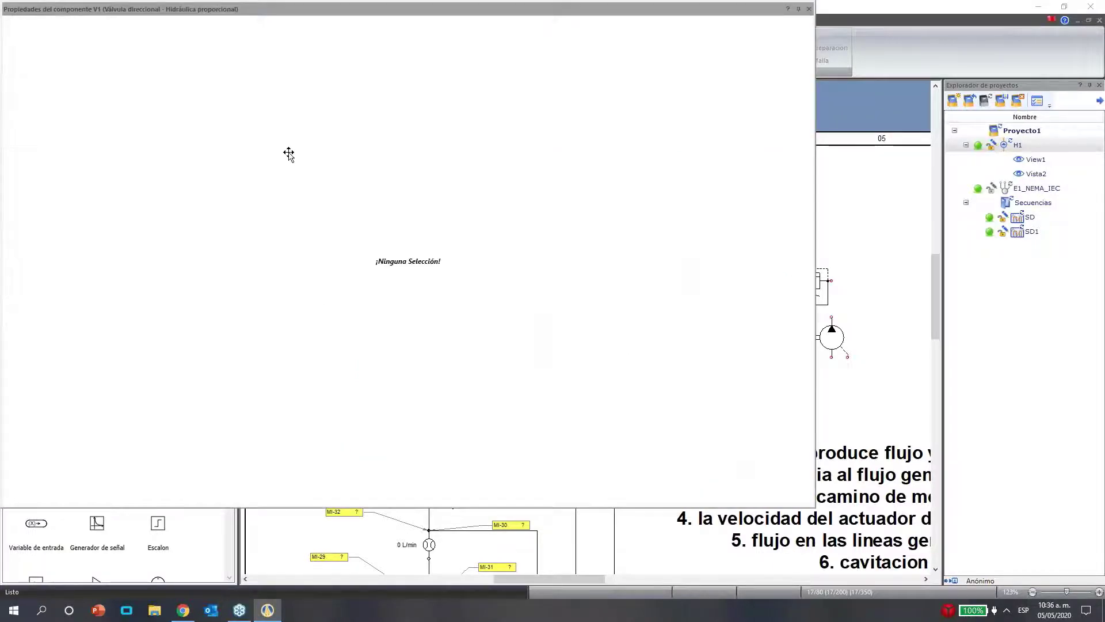
click(53, 167)
click(53, 175)
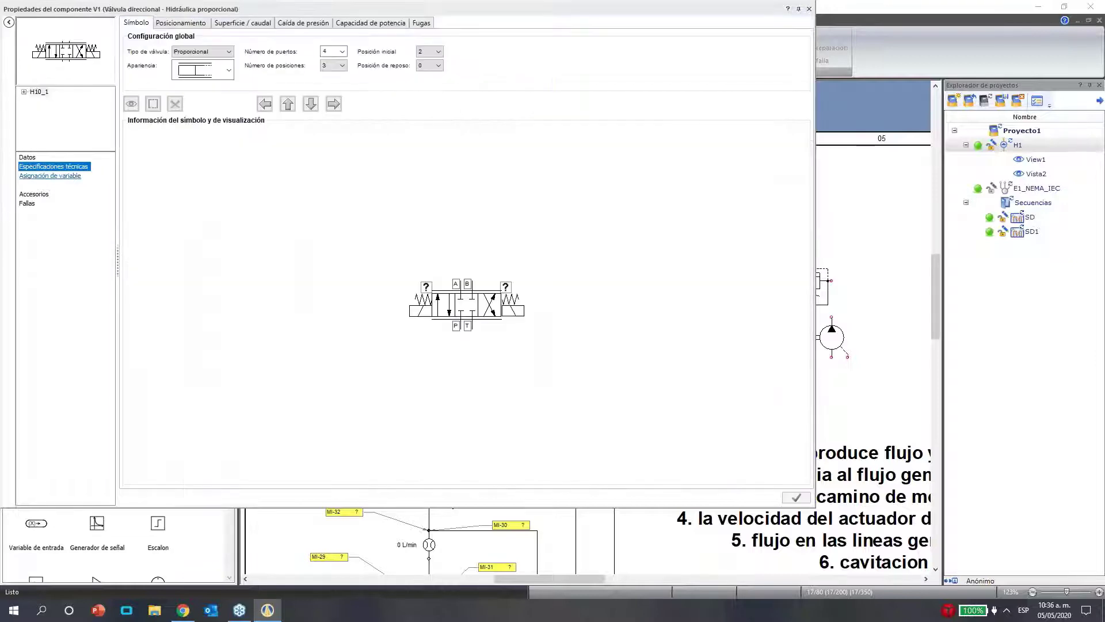
click(420, 311)
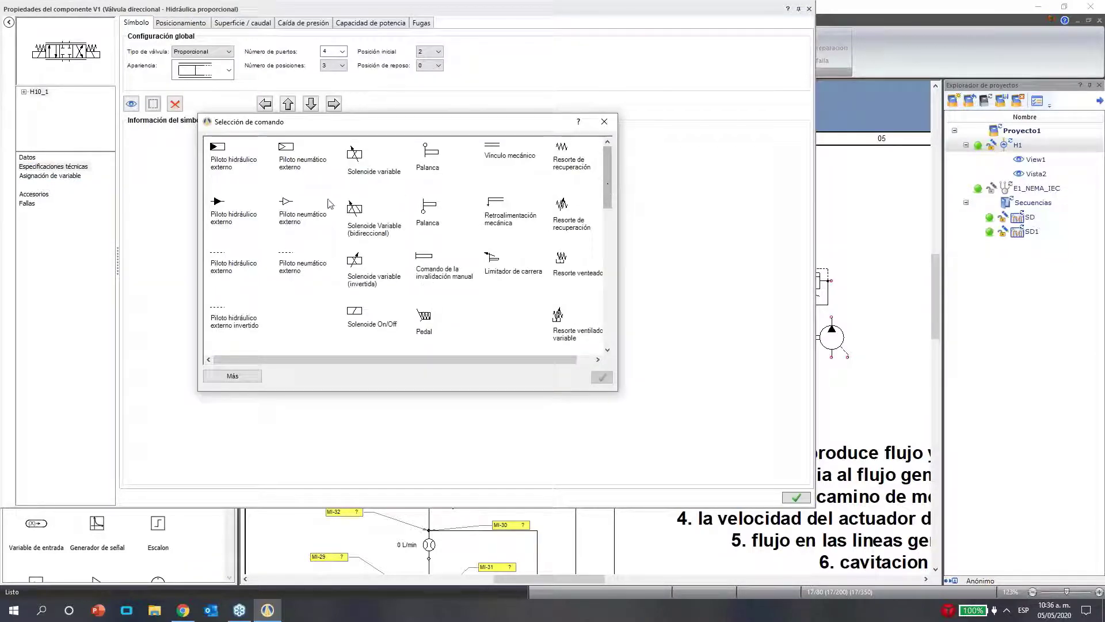
drag(612, 184, 602, 300)
click(604, 121)
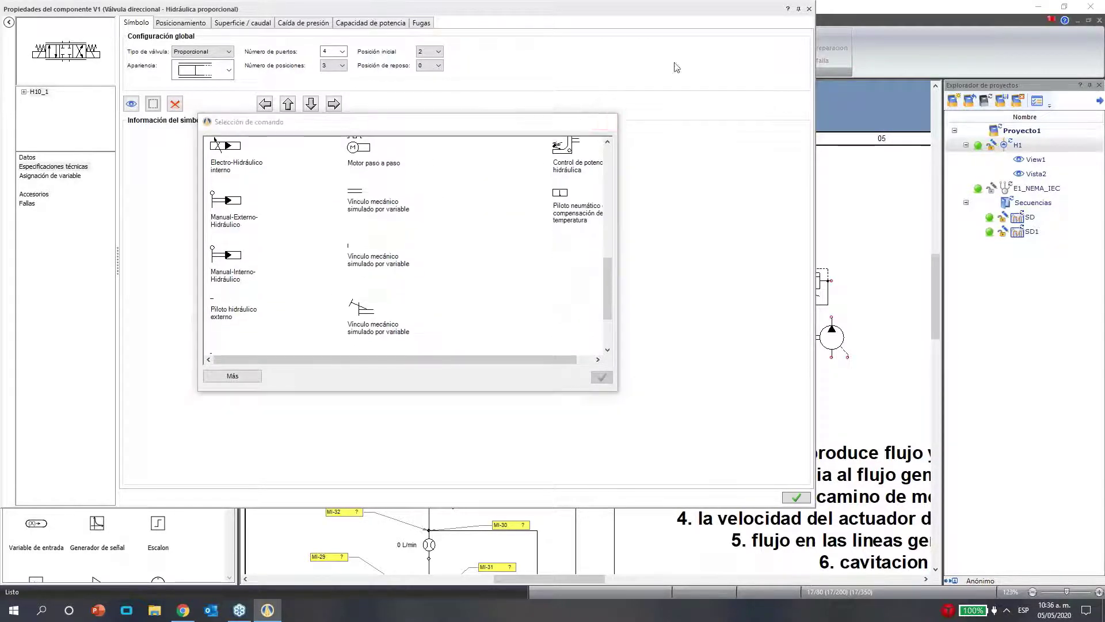
click(809, 9)
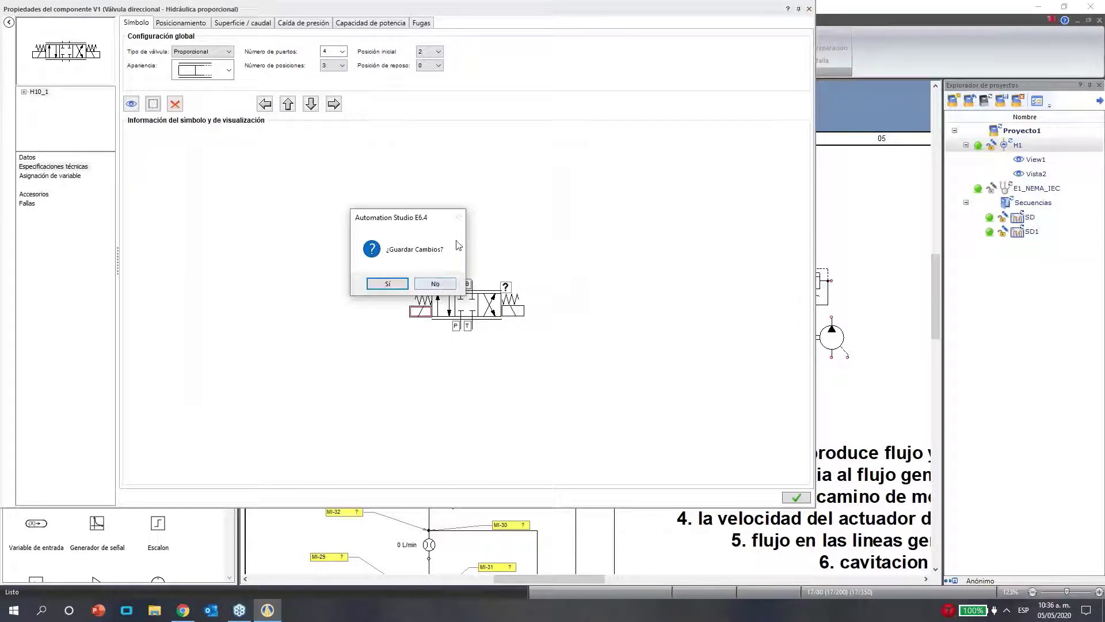
click(435, 283)
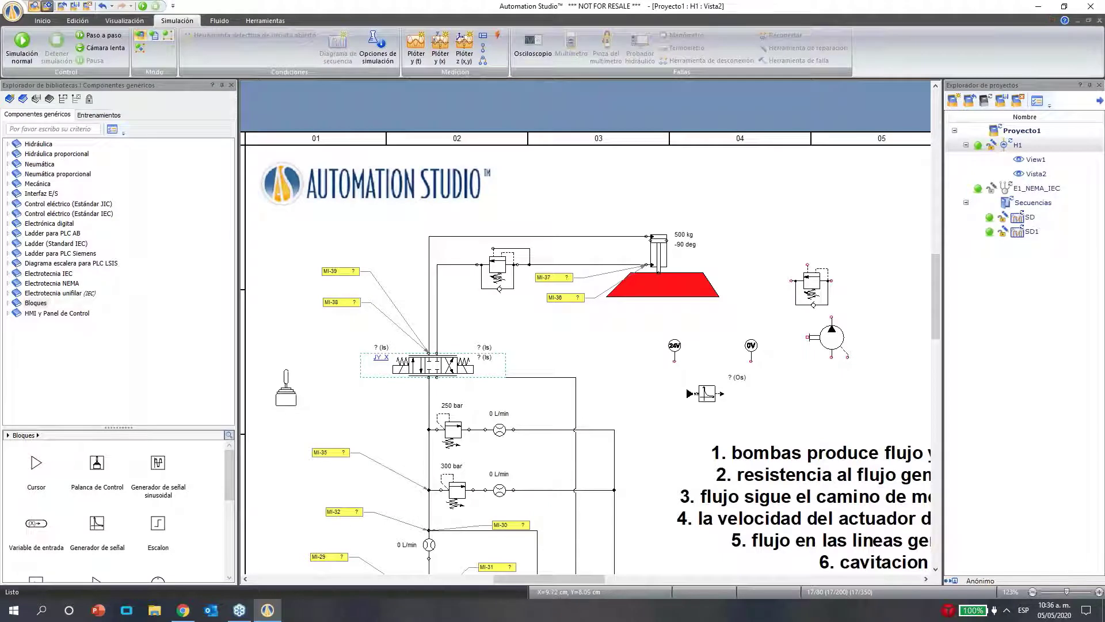
Place a Válvula 4/2 NA from the hydraulic directional valves above the cylinder and open its properties
click(9, 144)
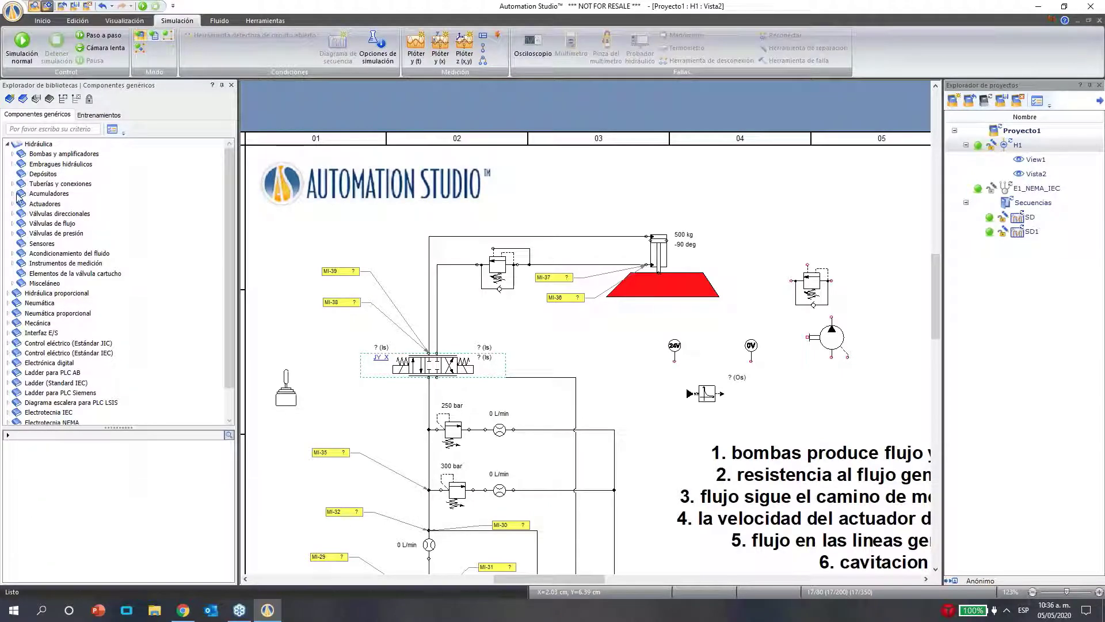
click(12, 214)
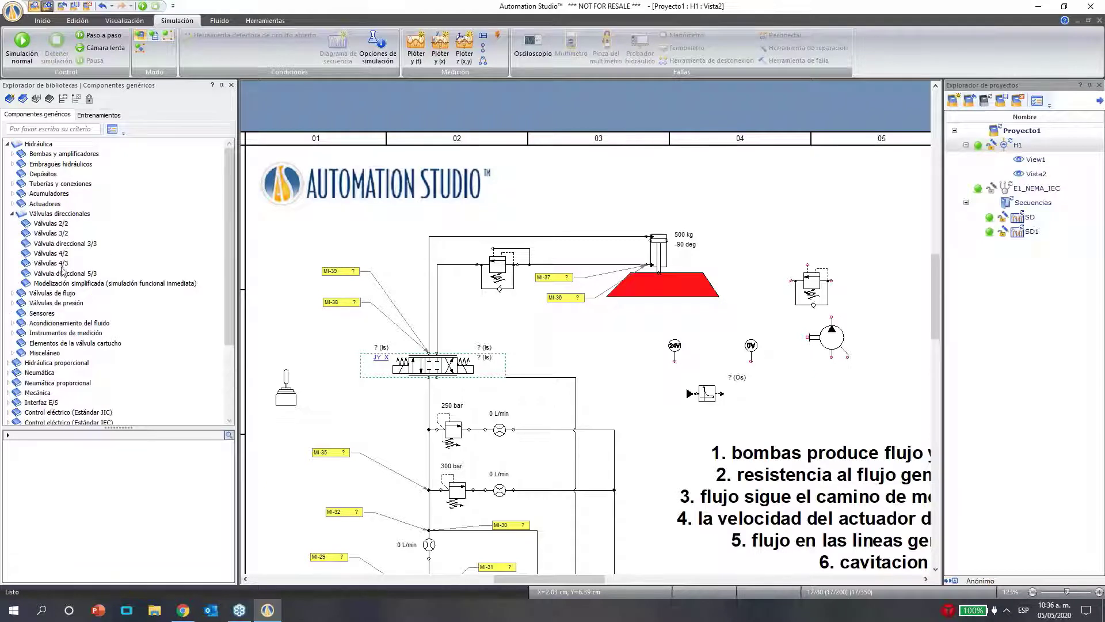
click(52, 263)
click(58, 254)
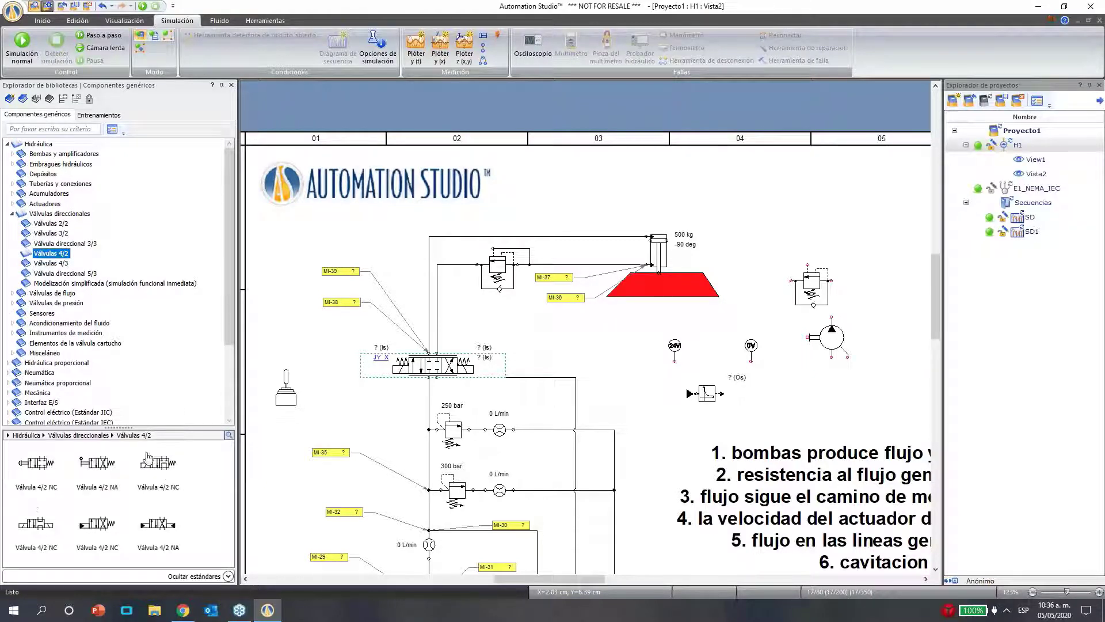
drag(95, 469, 747, 193)
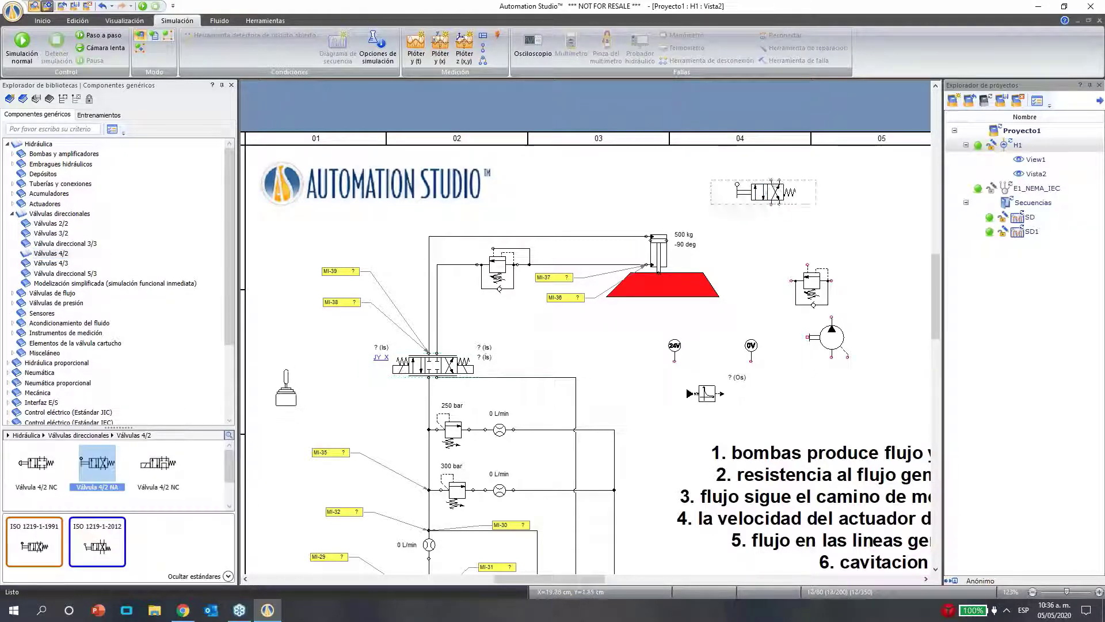
double_click(747, 193)
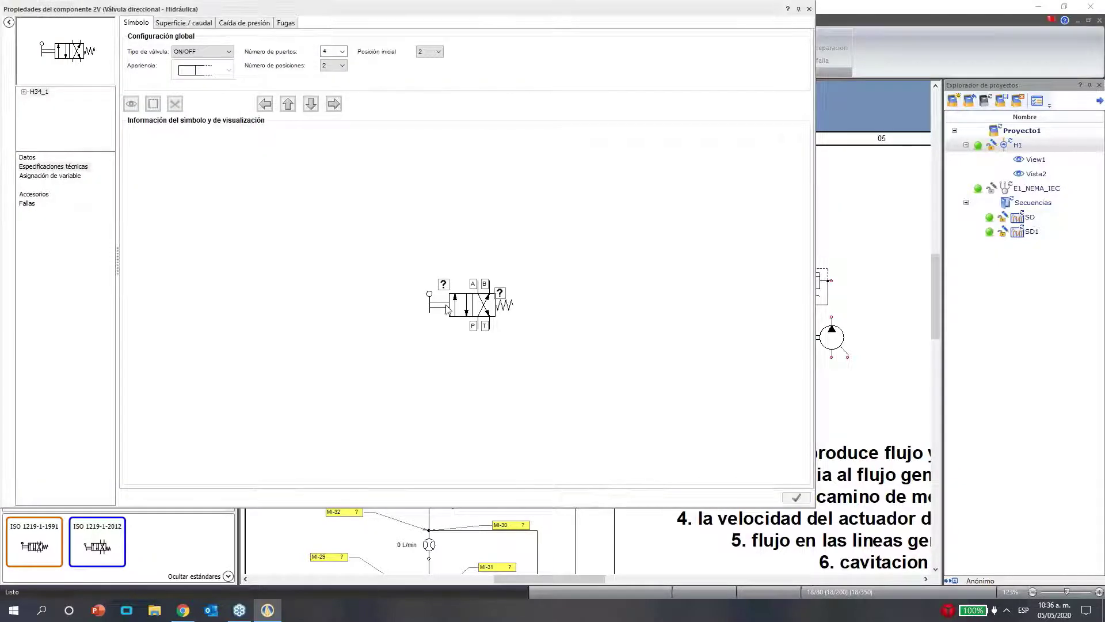
Replace the 4/2 valve's lever command with a Rodillo command in its technical specifications, apply the change and close the properties
click(430, 304)
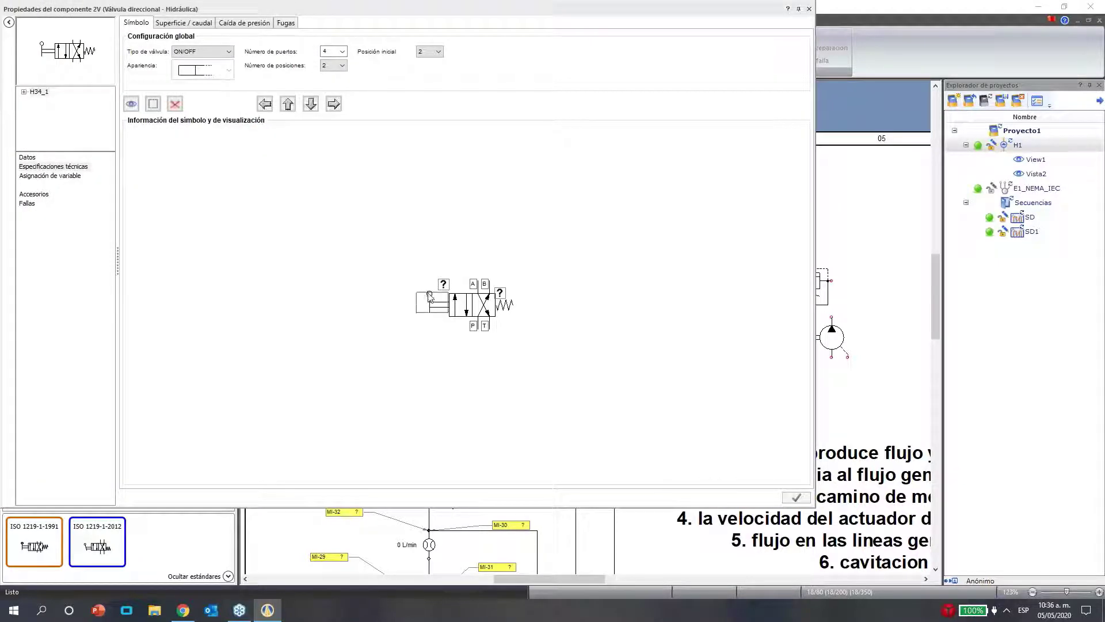
click(428, 293)
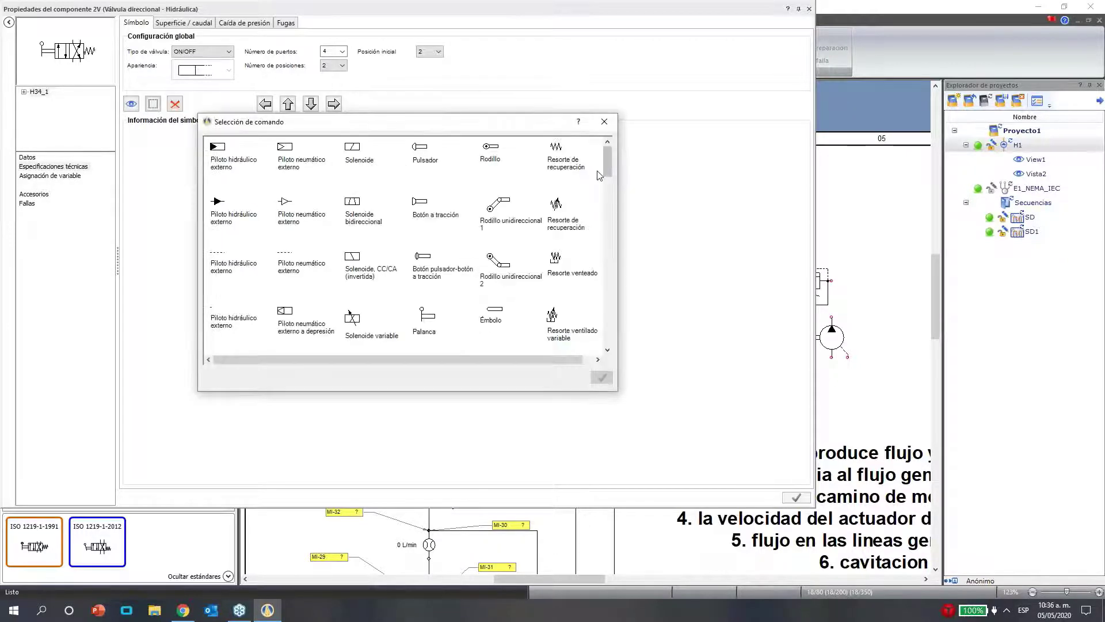
click(490, 148)
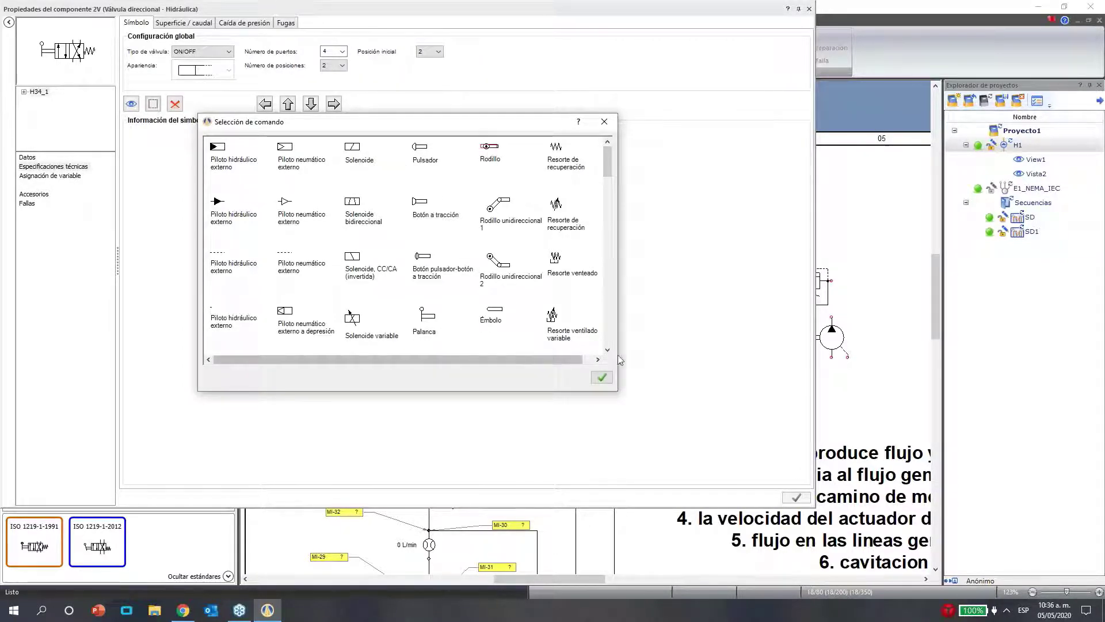
click(601, 377)
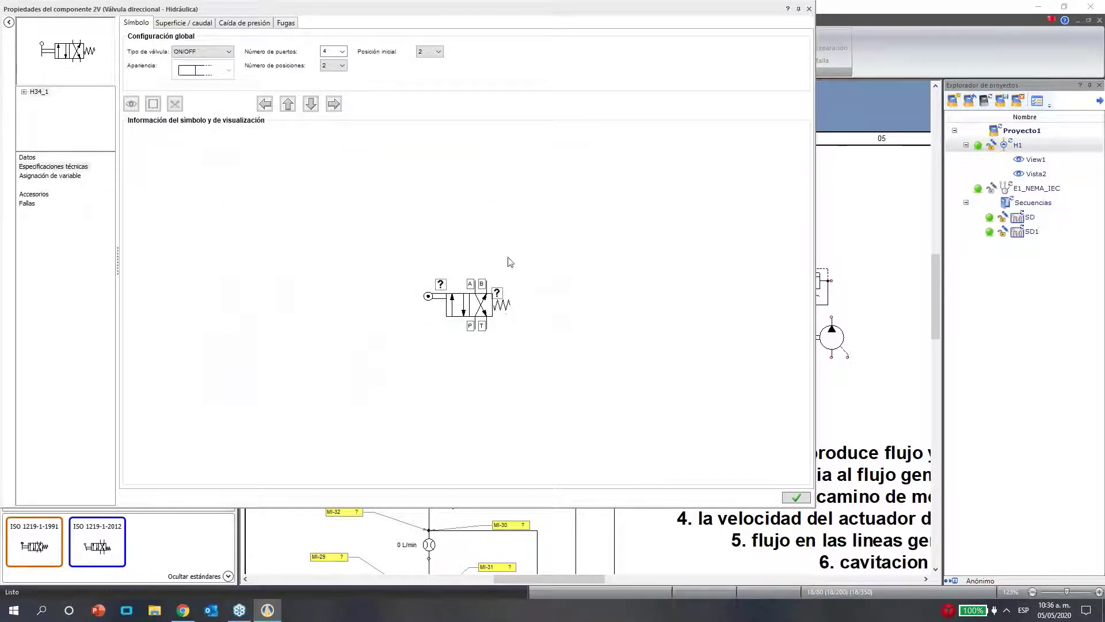
click(796, 496)
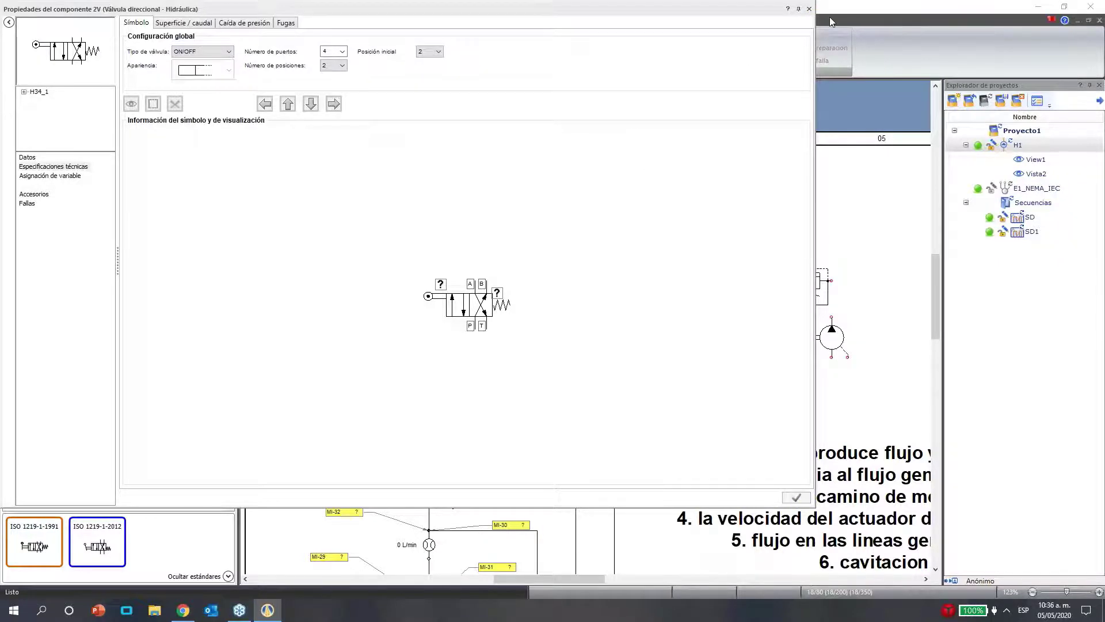
click(830, 22)
Place a copy of the 500 kg cylinder above the 4/2 valve and align the valve's roller beneath the copy's rod end
drag(766, 192, 757, 232)
drag(666, 242, 726, 177)
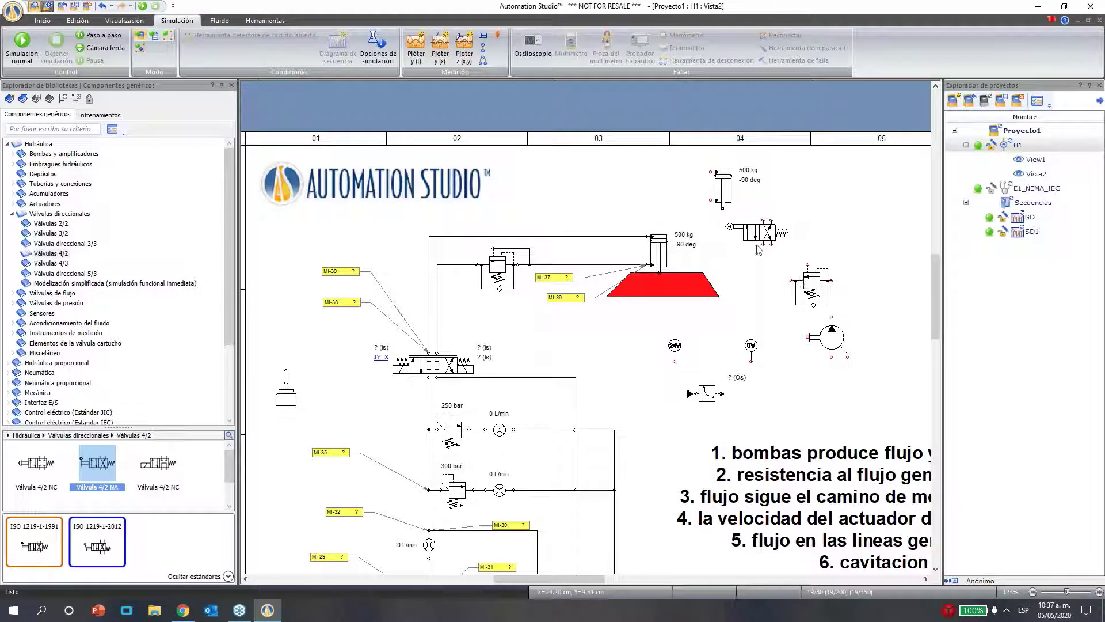
click(125, 21)
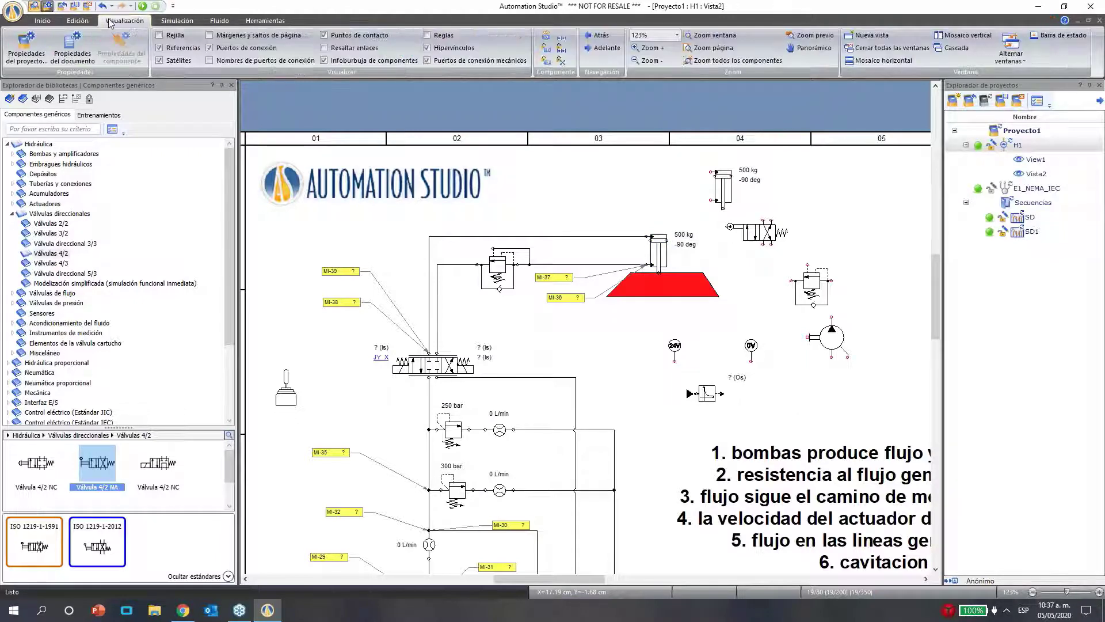
click(714, 35)
drag(683, 146, 848, 307)
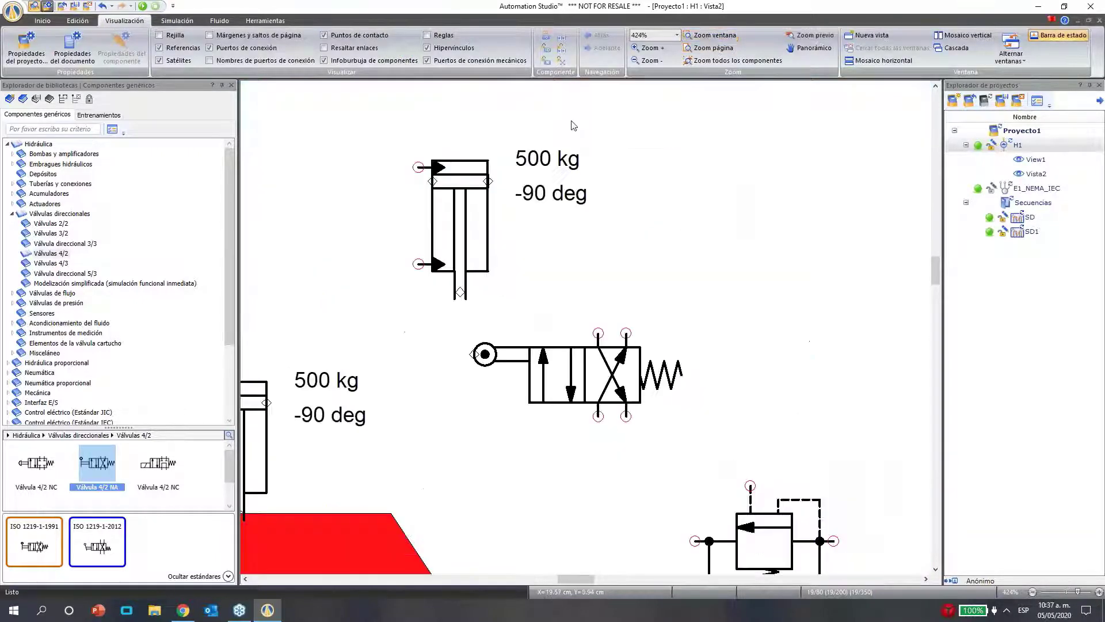
mouse_move(528, 381)
mouse_down()
mouse_move(525, 318)
mouse_move(525, 374)
mouse_up()
click(461, 341)
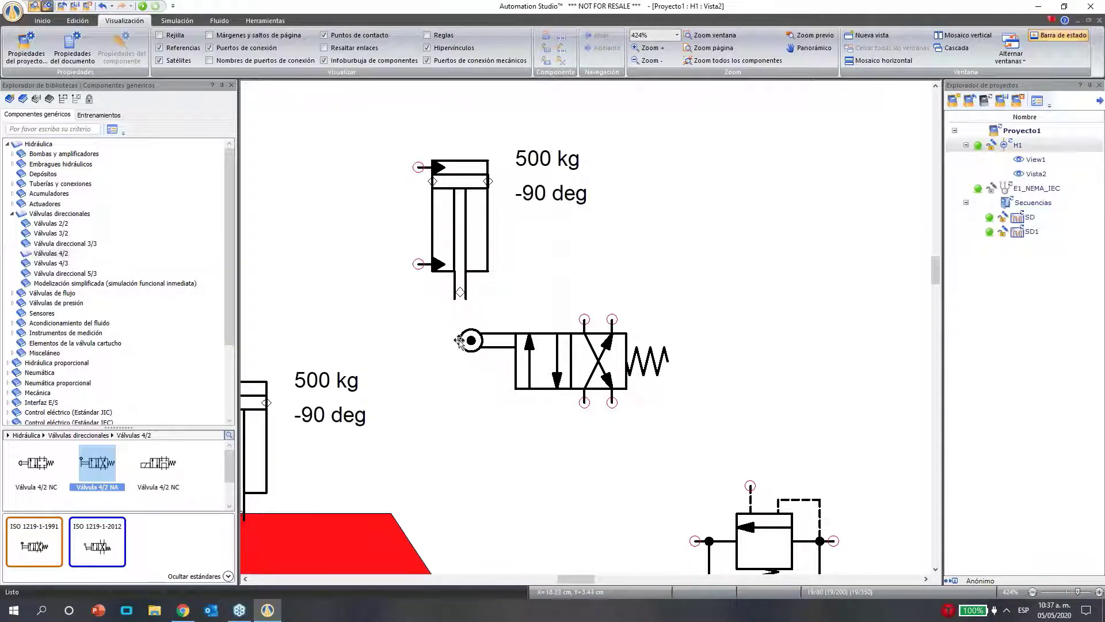
click(464, 291)
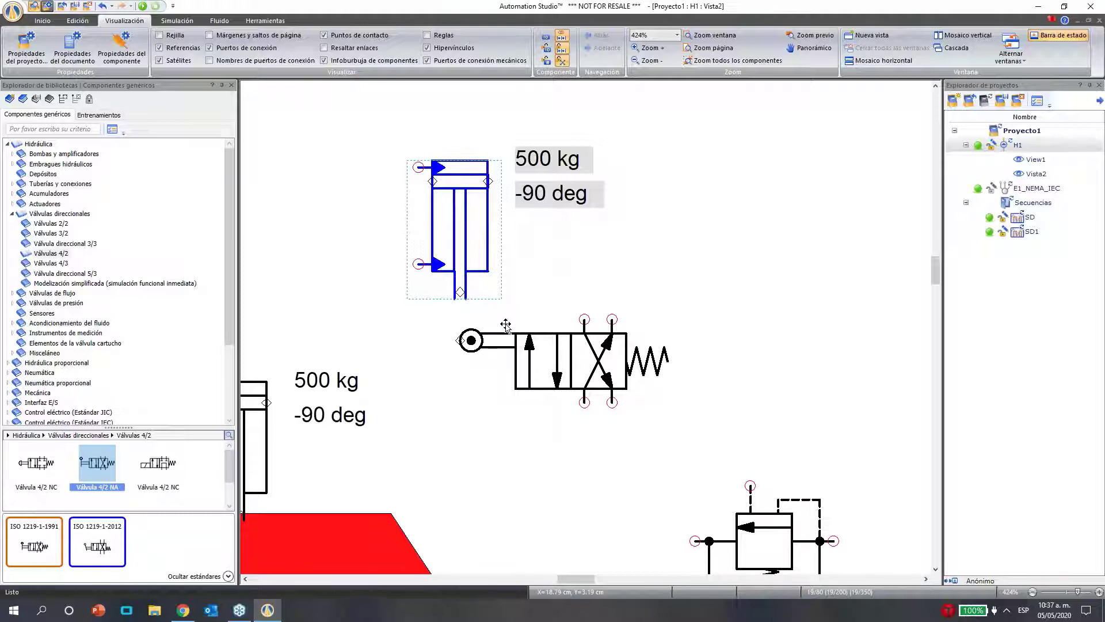
click(537, 223)
mouse_move(438, 185)
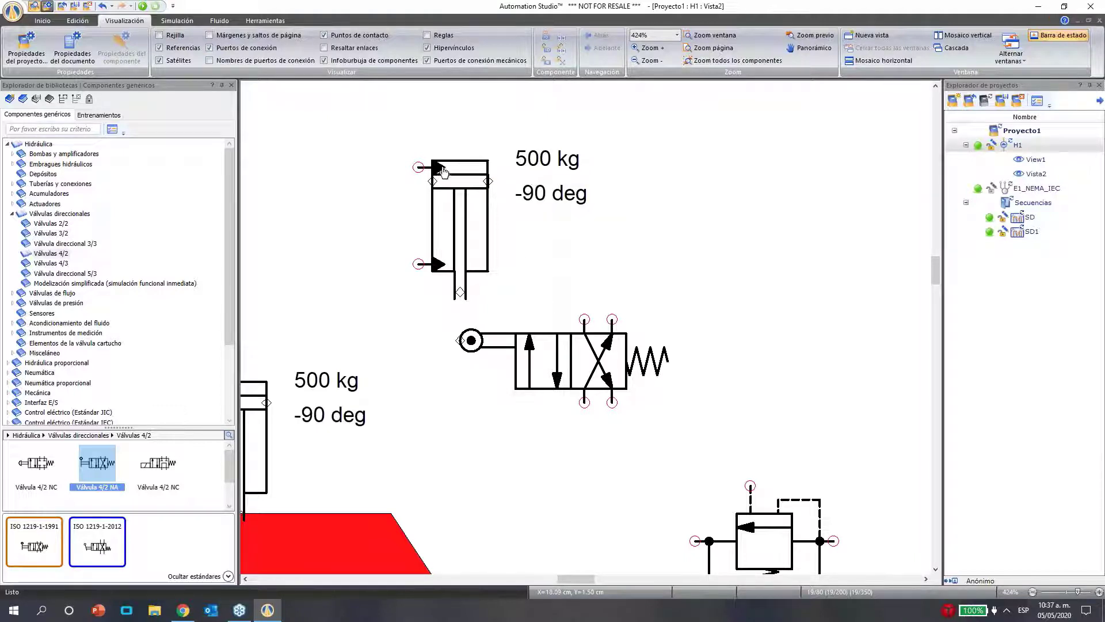
click(487, 322)
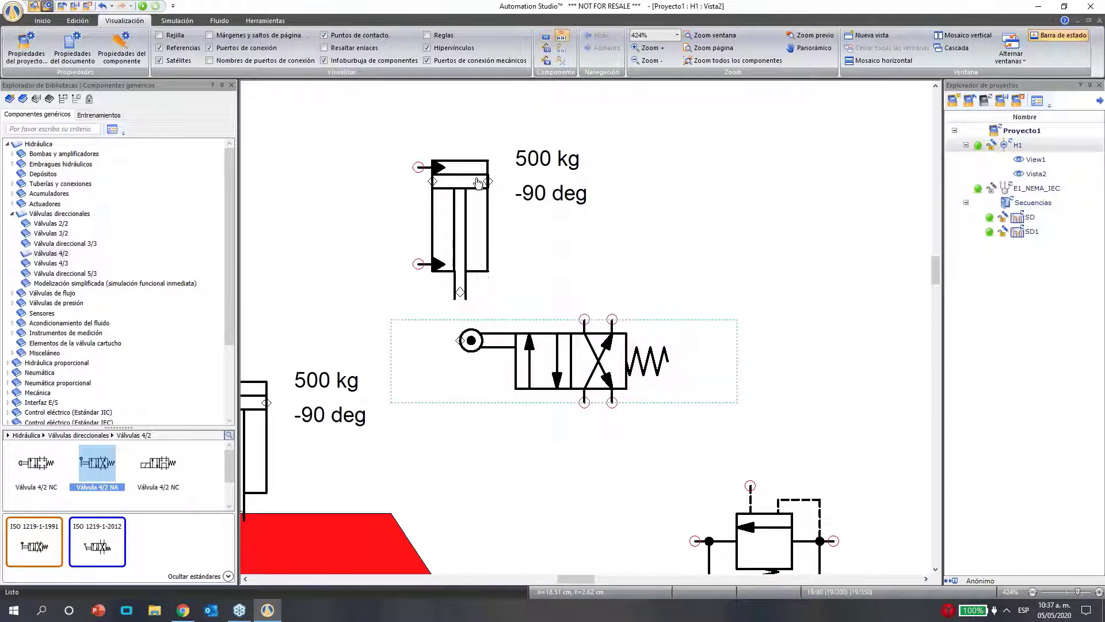
click(487, 277)
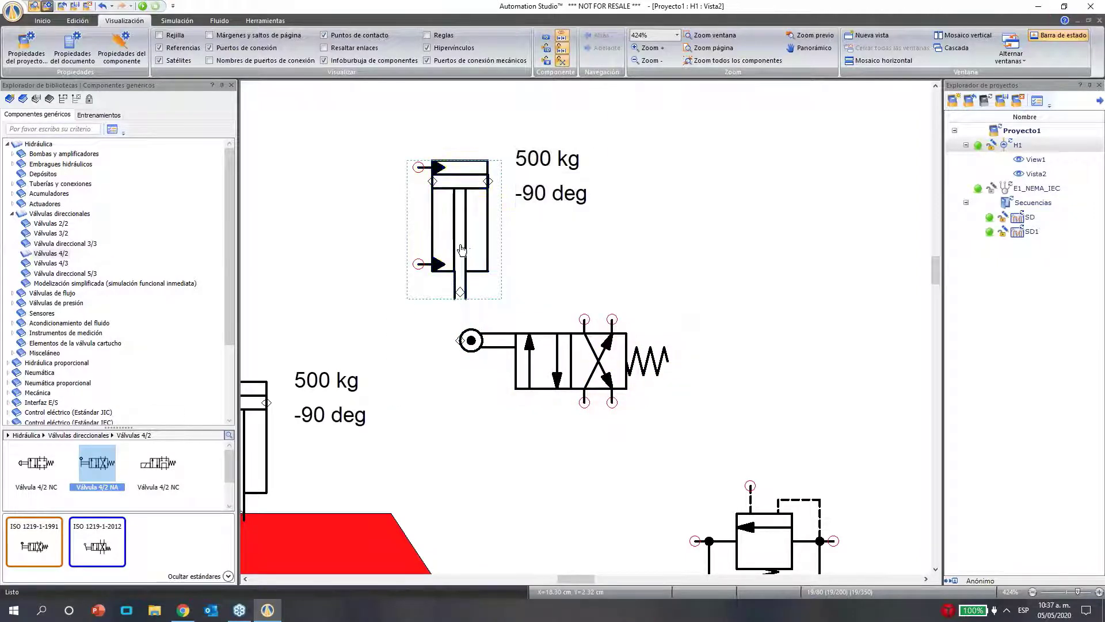
right_click(683, 265)
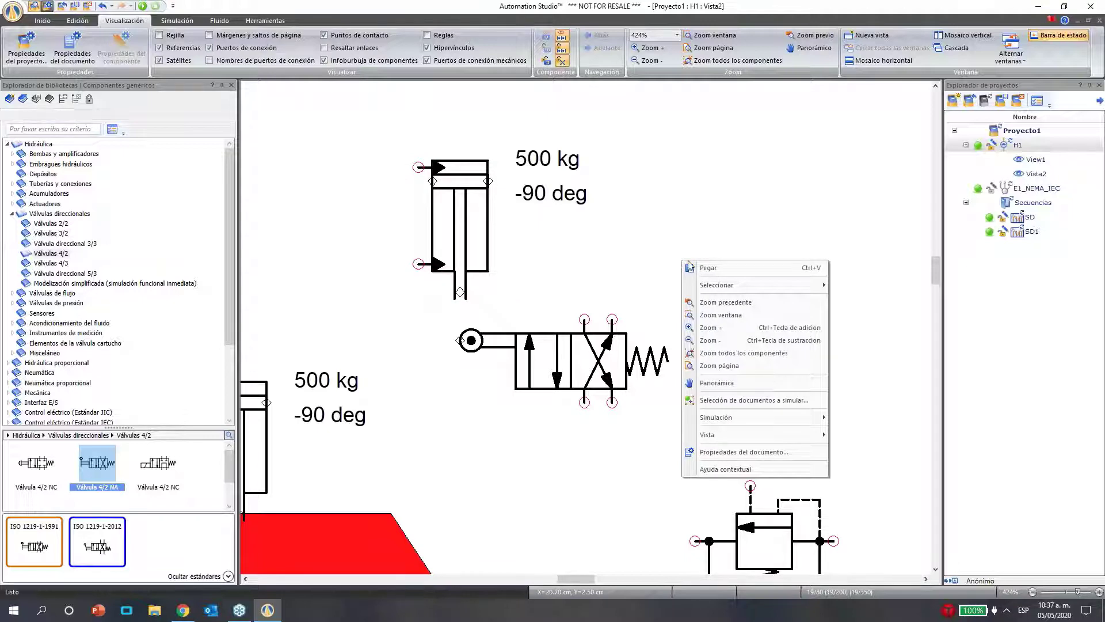
click(599, 259)
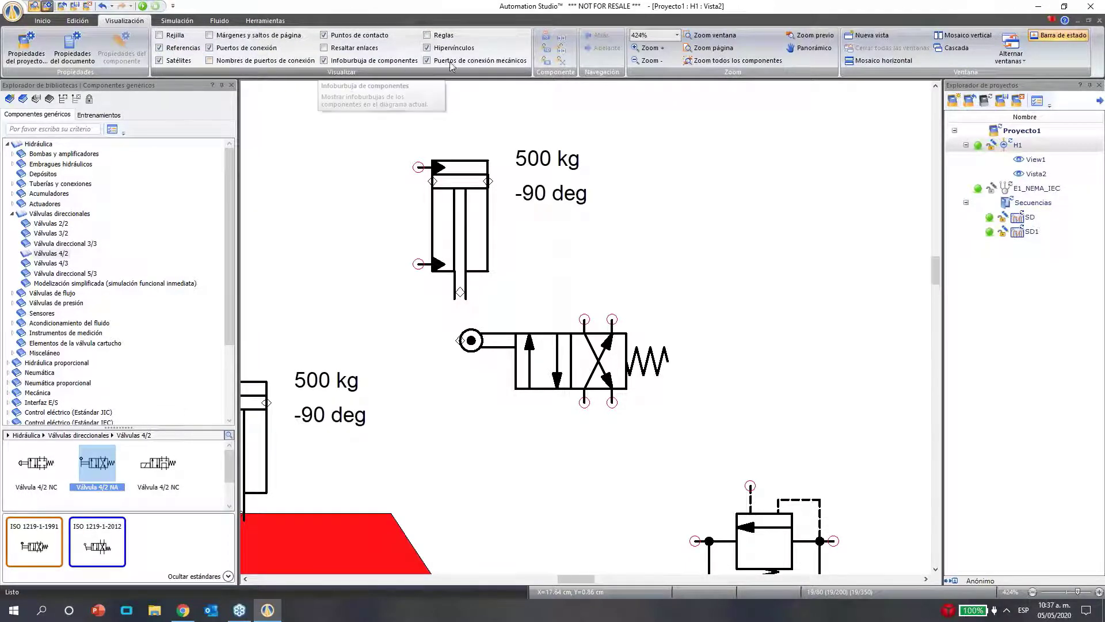
Move the roller valve away from the cylinder rod and look through the available editing and display options
click(45, 21)
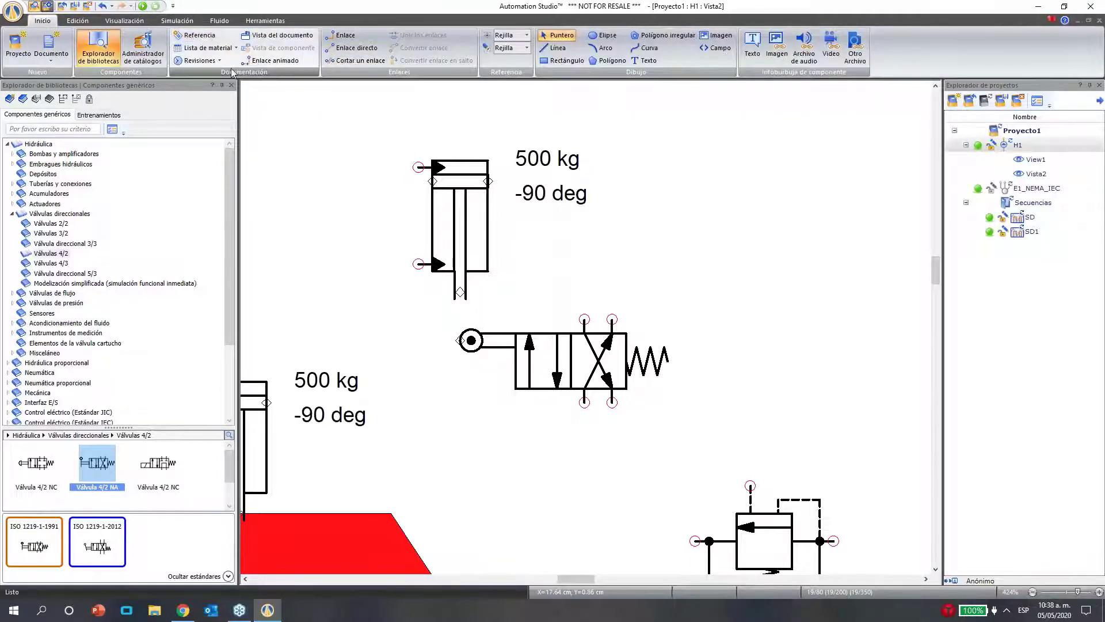
drag(573, 357, 689, 328)
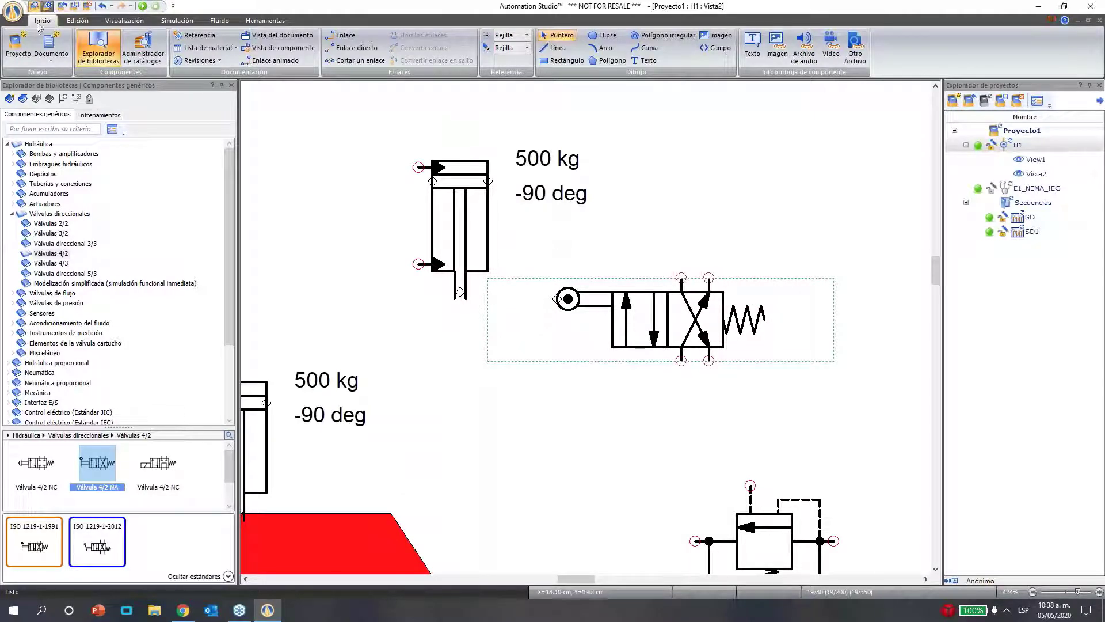
click(77, 21)
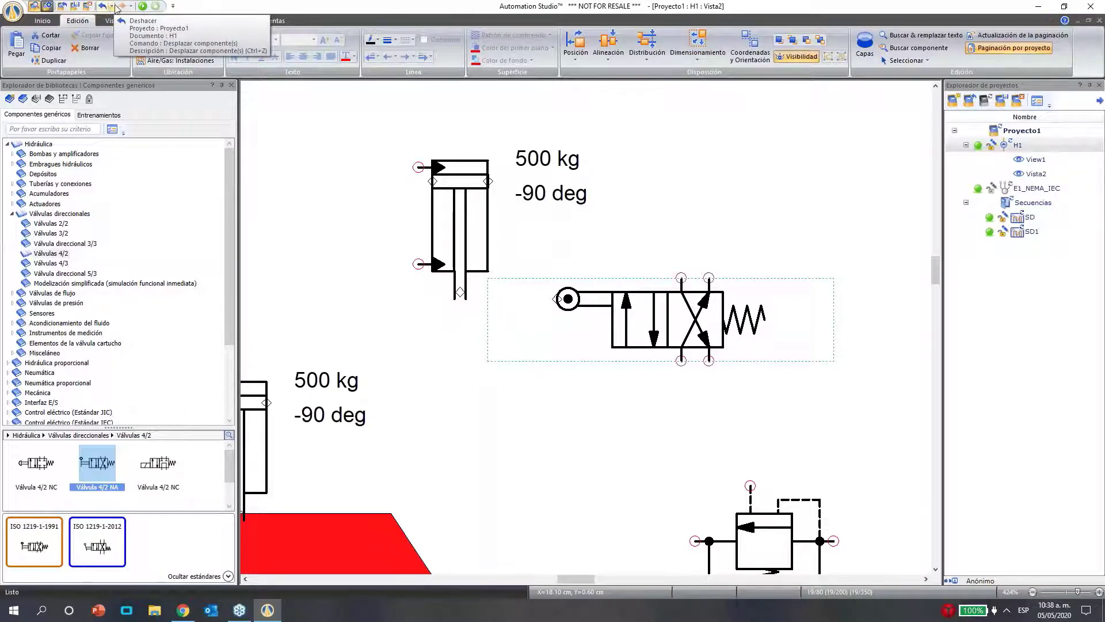
click(925, 36)
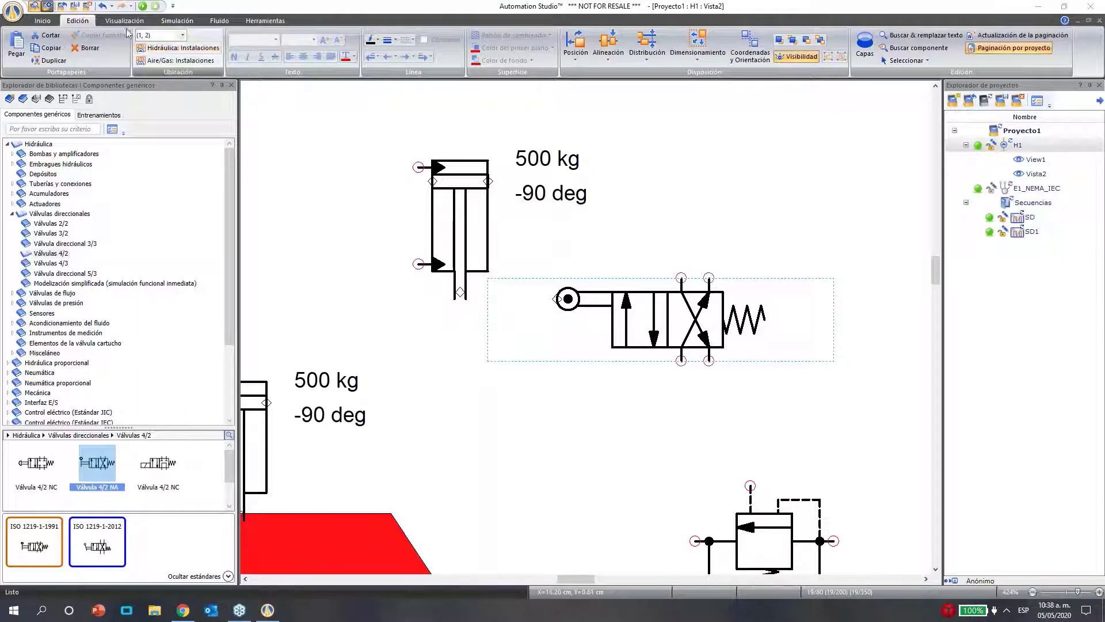
click(38, 21)
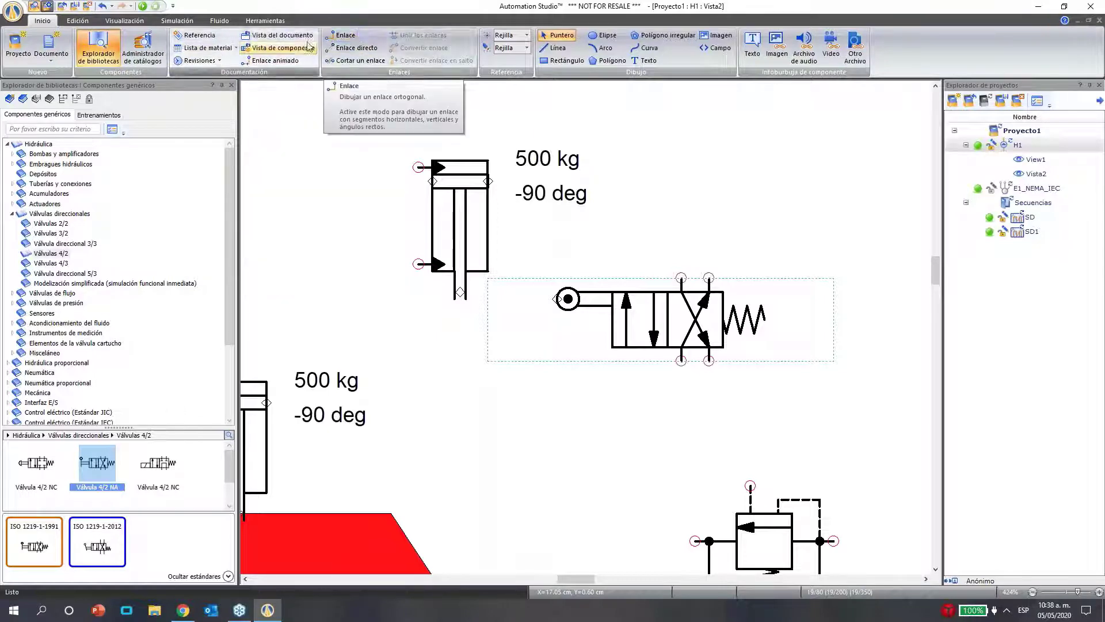
click(23, 20)
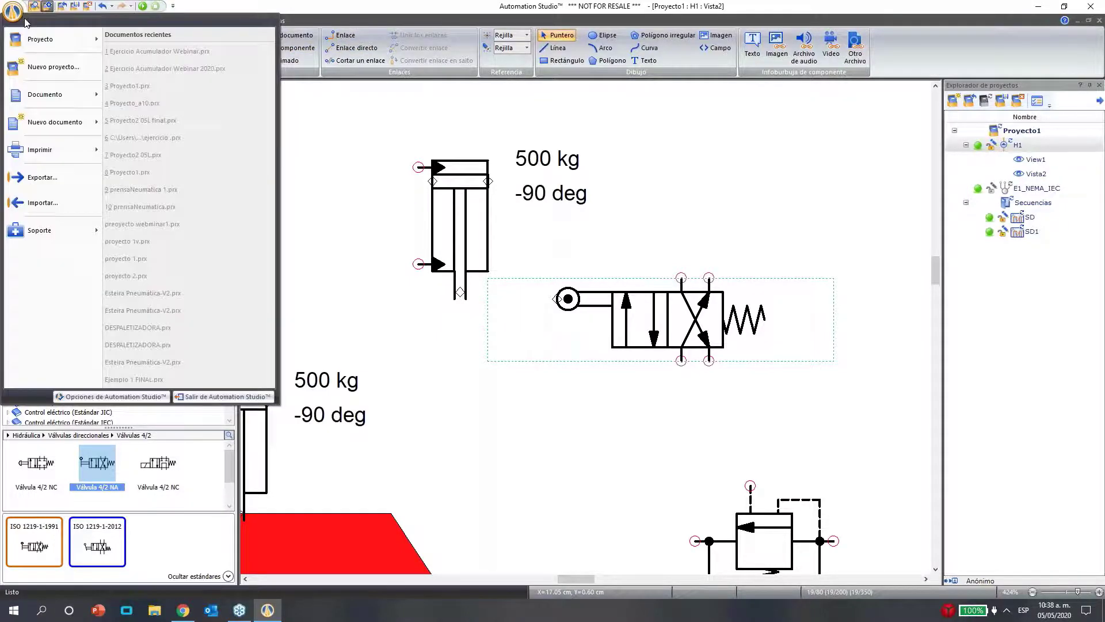
click(135, 8)
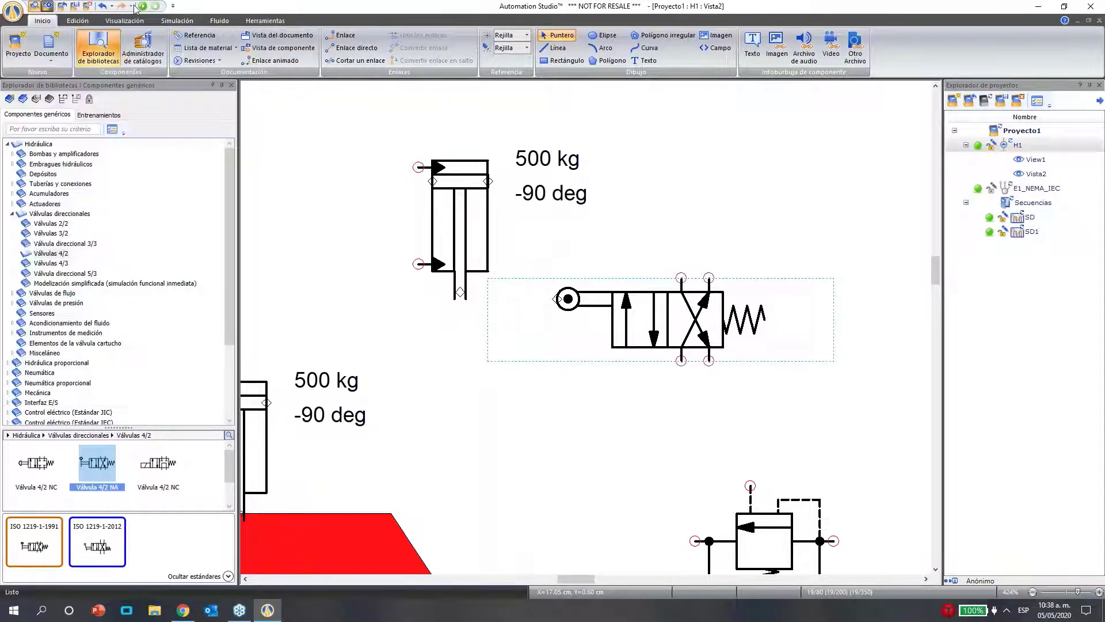
click(78, 20)
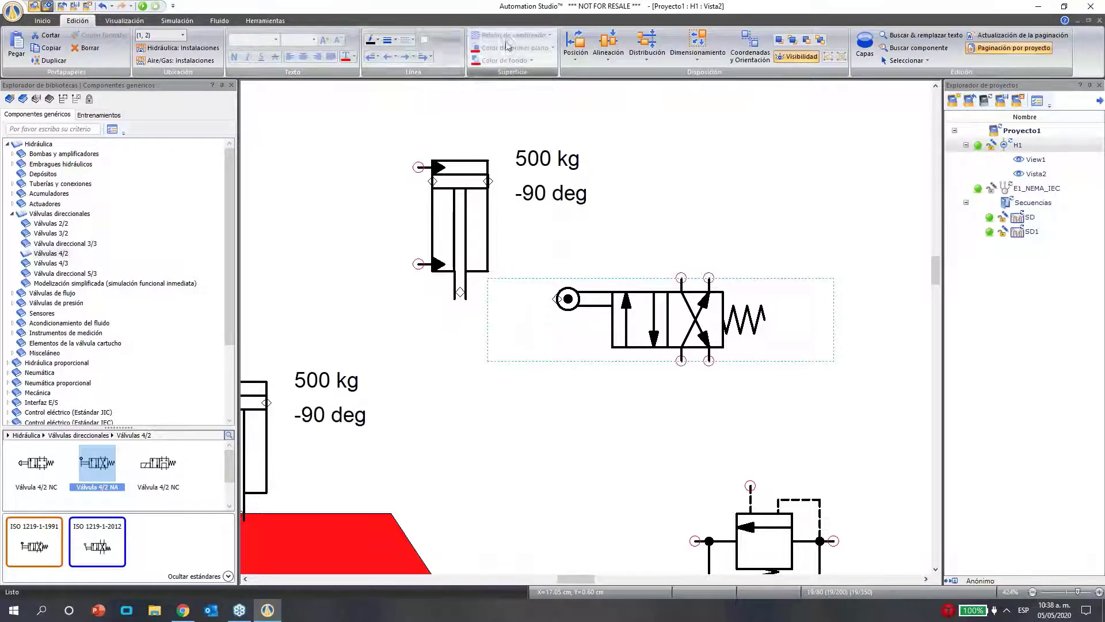
click(43, 21)
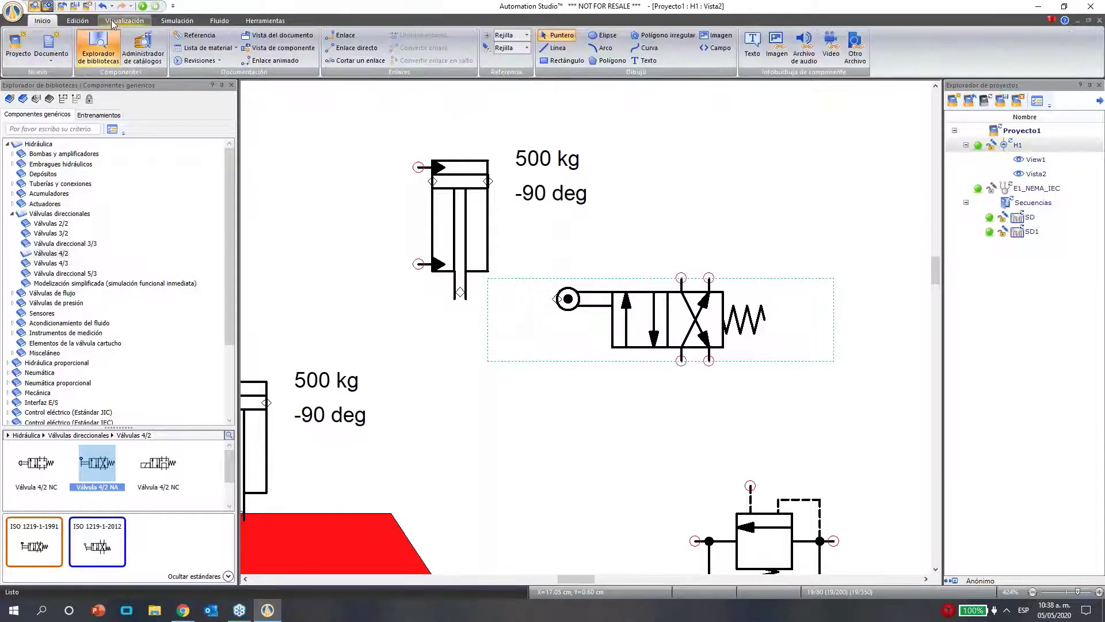
click(112, 22)
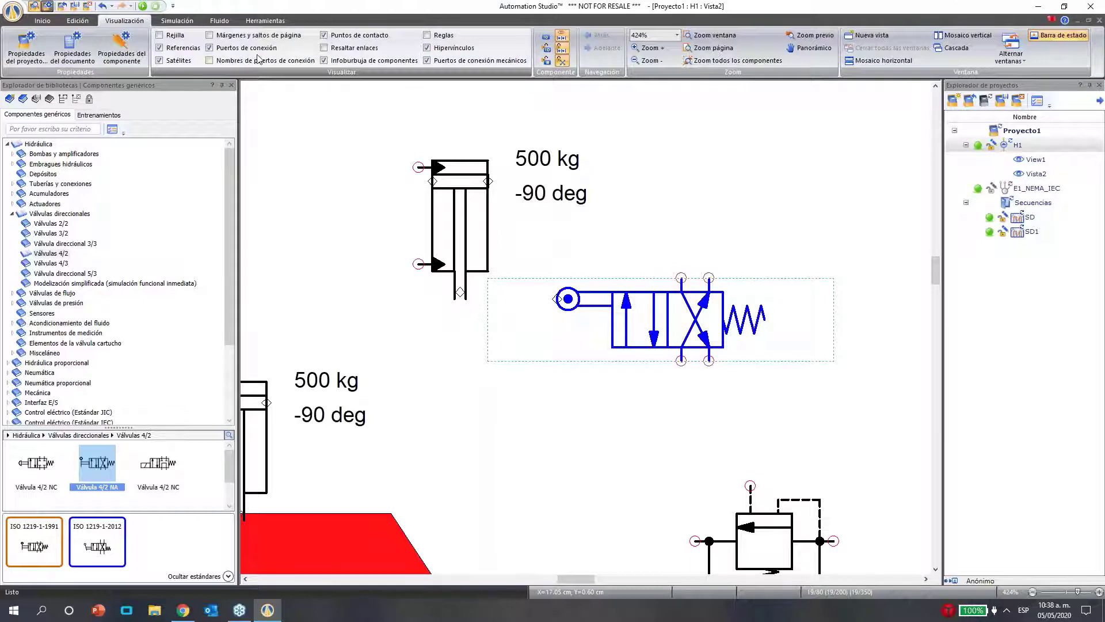
Hide the contact points while repositioning the valve beneath the cylinder rod, and show them again
click(325, 36)
drag(642, 332, 603, 339)
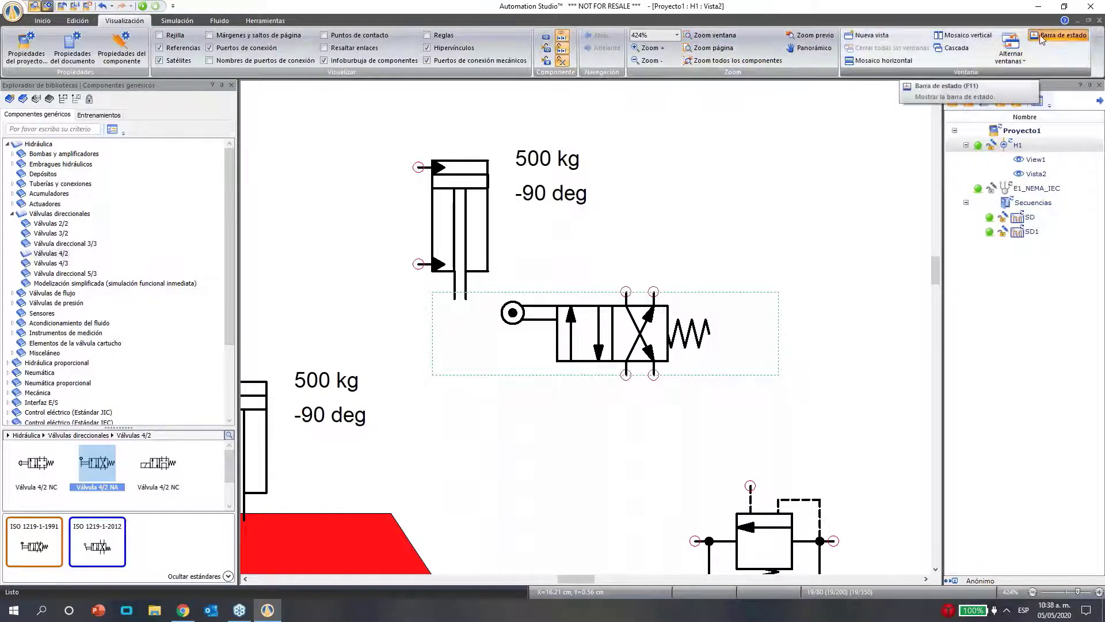
drag(633, 338, 595, 359)
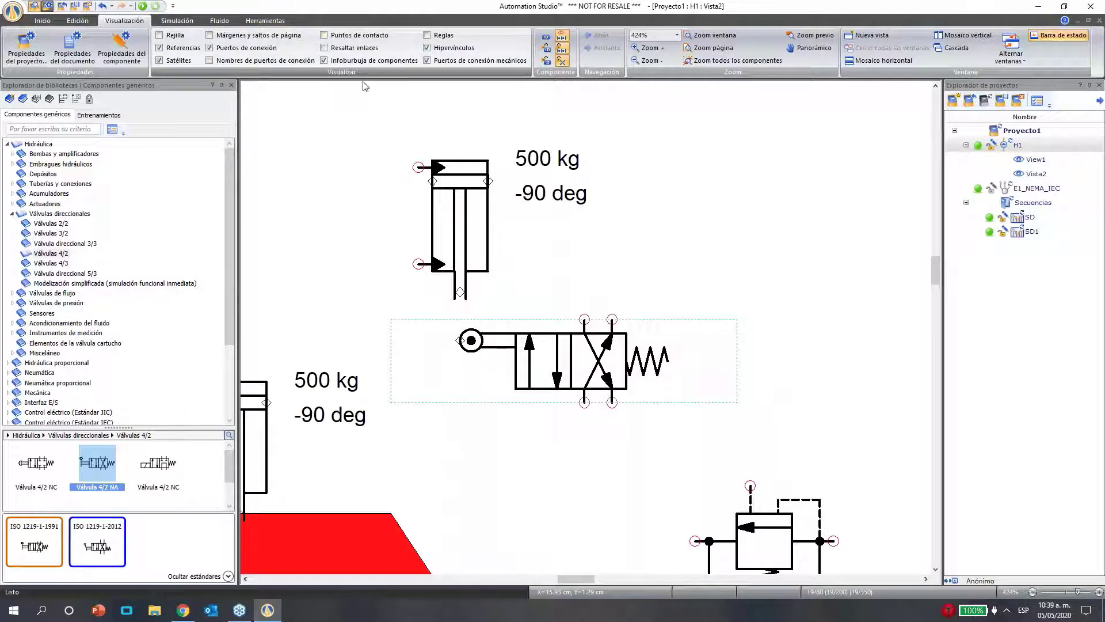
click(353, 35)
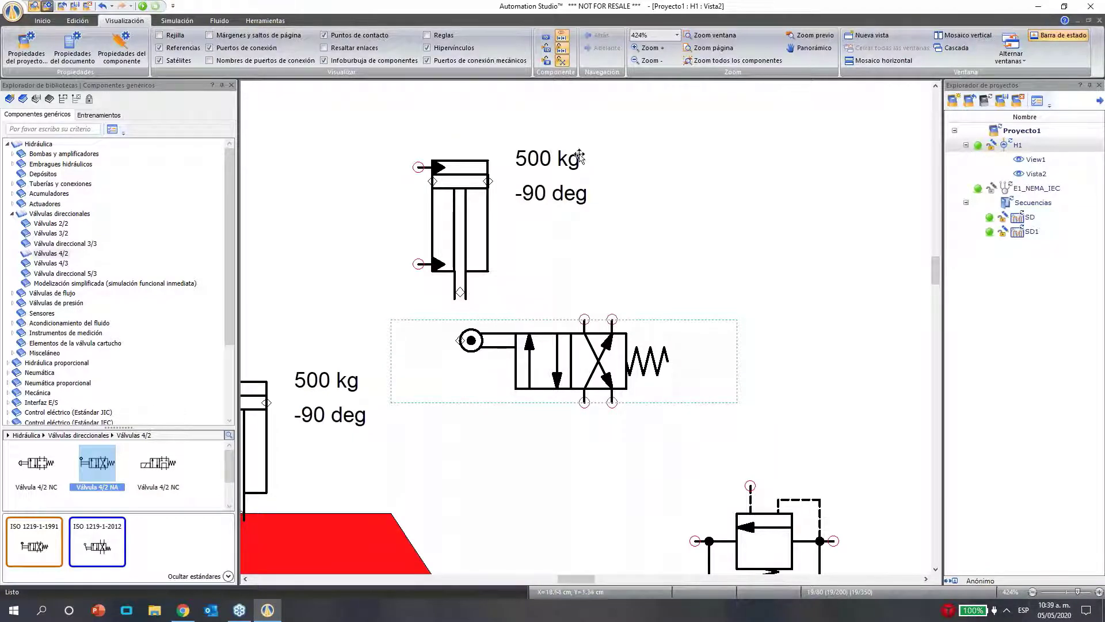
drag(582, 355, 559, 406)
key(Escape)
right_click(703, 256)
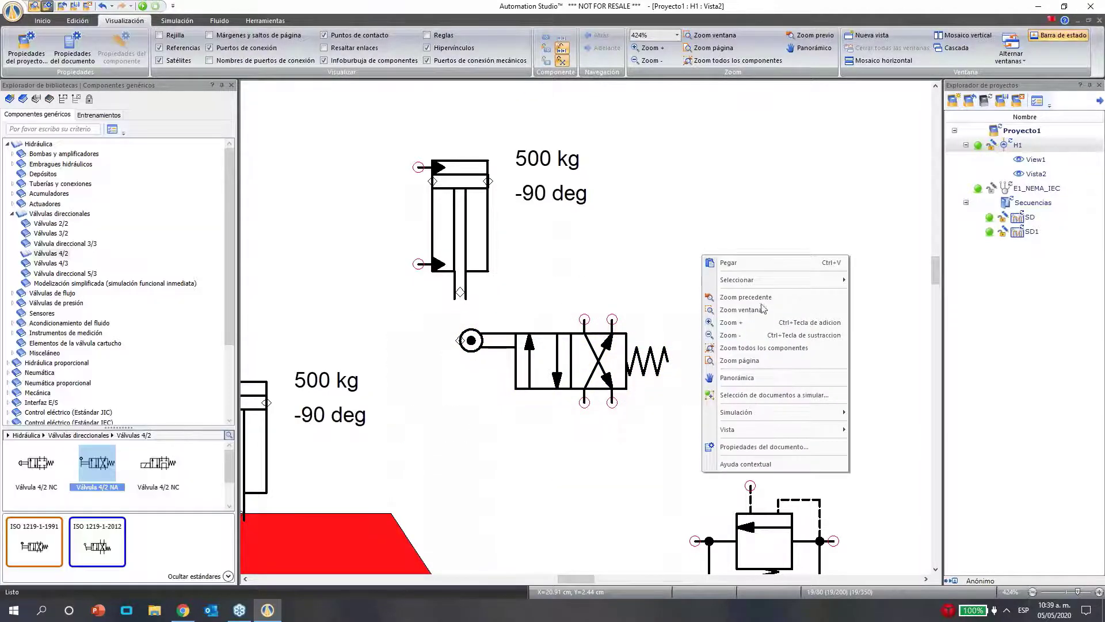
mouse_move(793, 432)
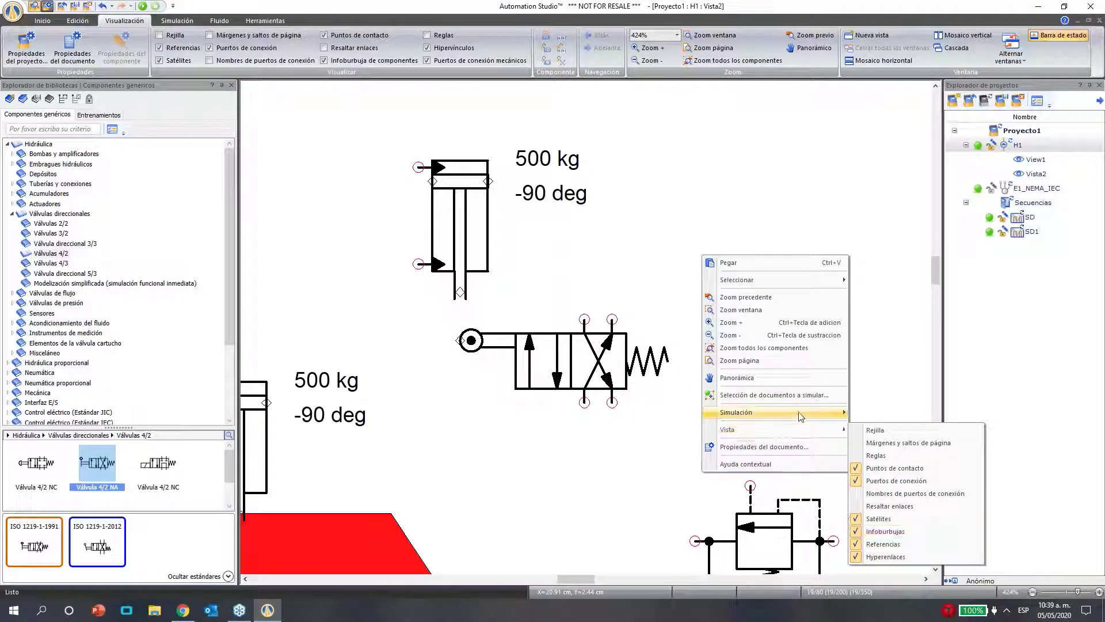
mouse_move(708, 281)
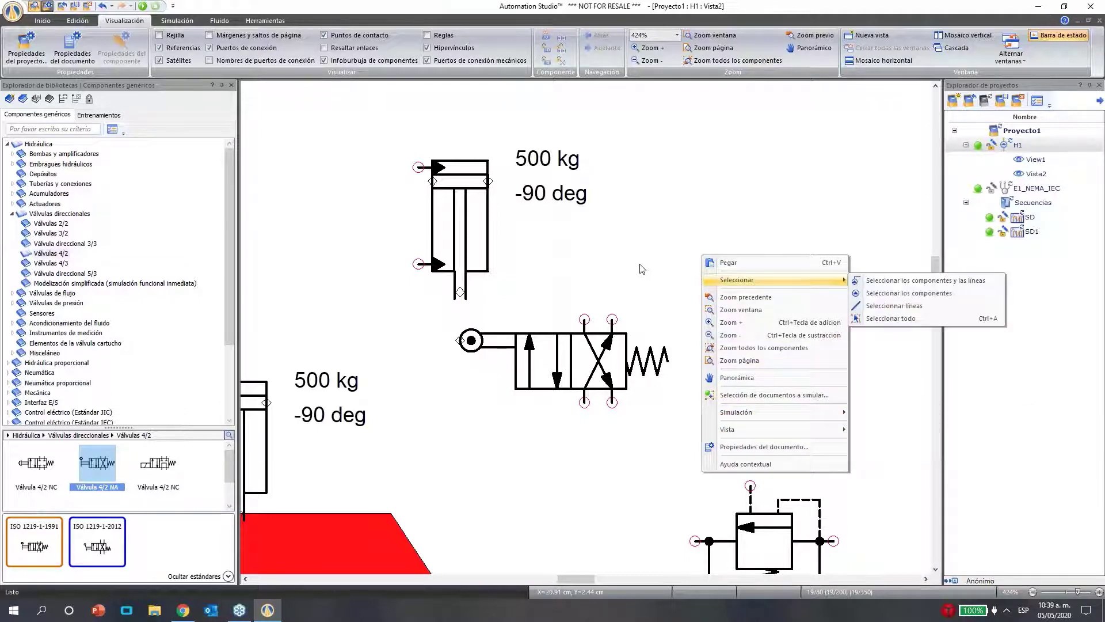
click(623, 259)
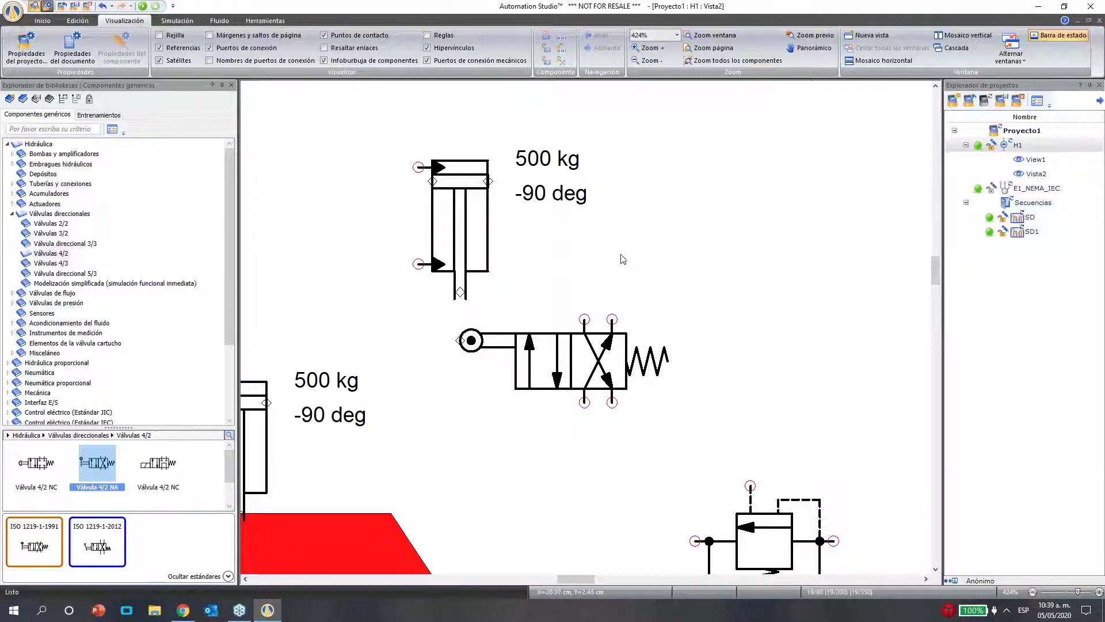
Move the valve up so its roller meets the cylinder's rod end, and place a copy of the valve directly below it
drag(528, 387, 526, 320)
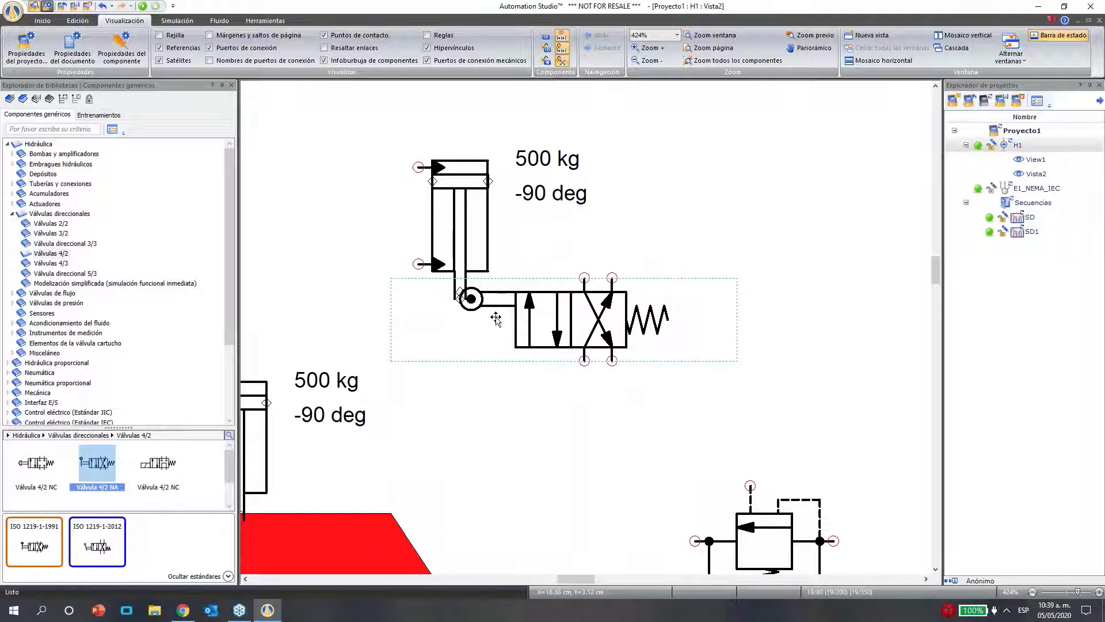
drag(585, 340, 603, 422)
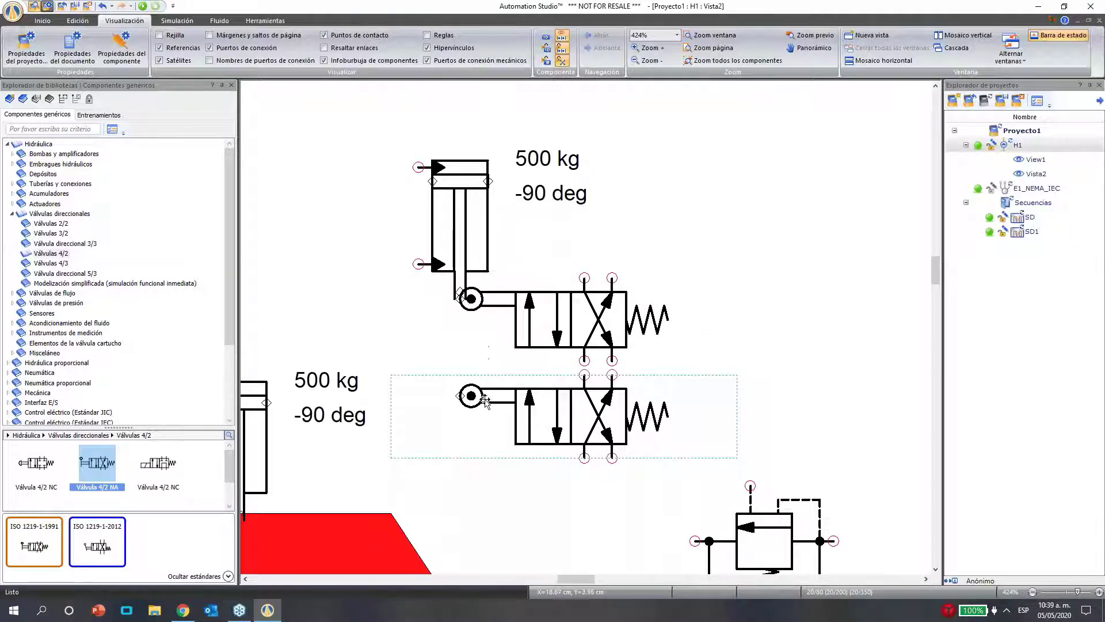
click(473, 199)
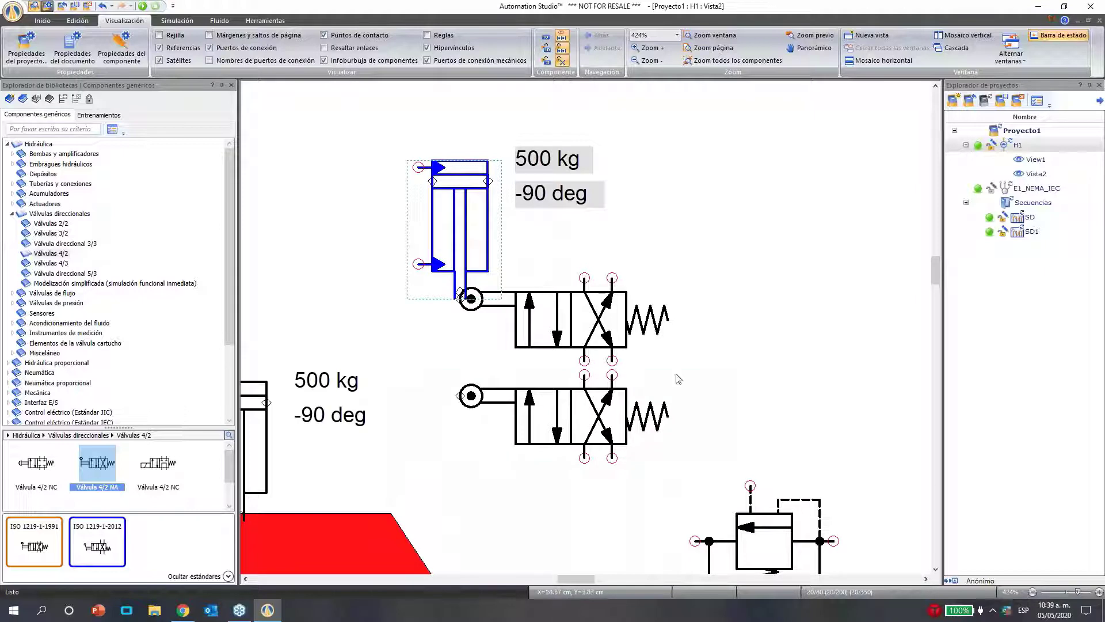
Set the extension of the cylinder above the two roller valves to 100 %
right_click(471, 226)
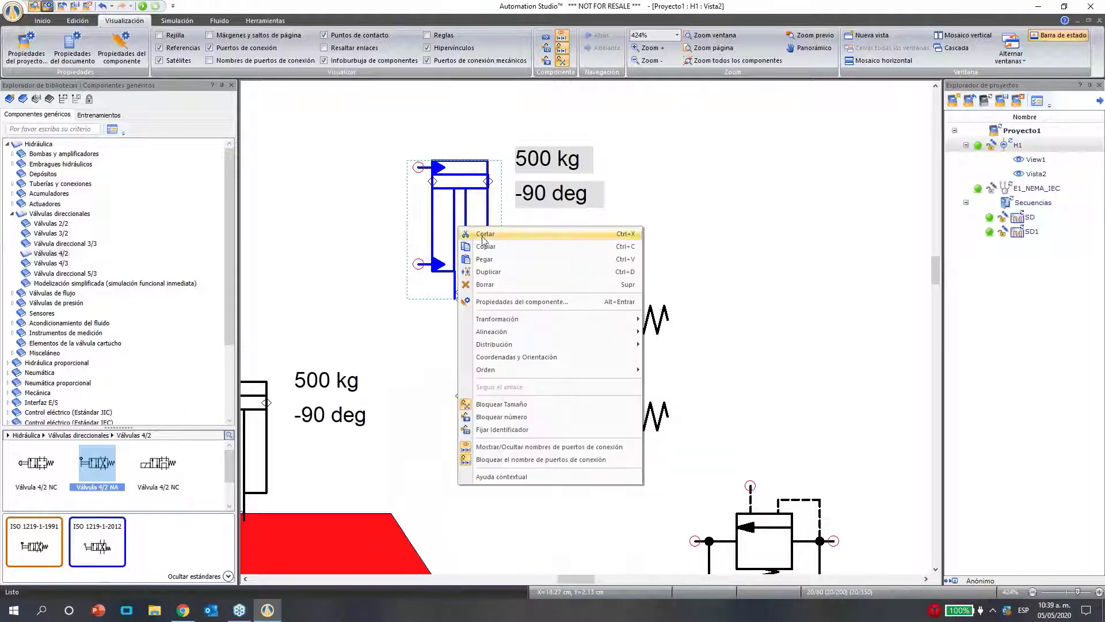
click(490, 430)
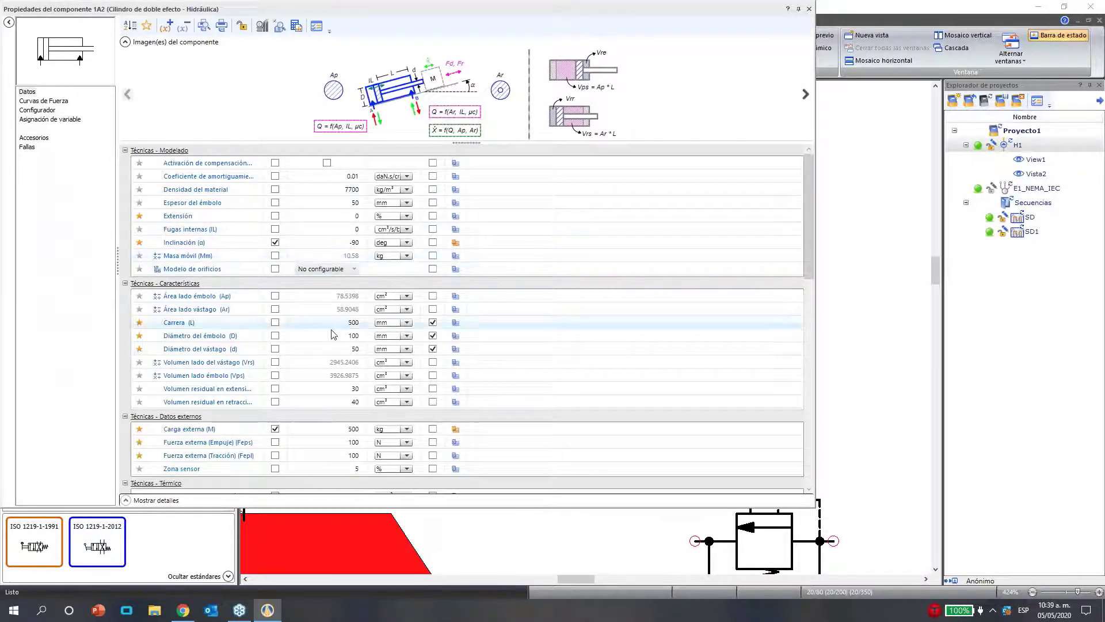
scroll(341, 422, down, 3)
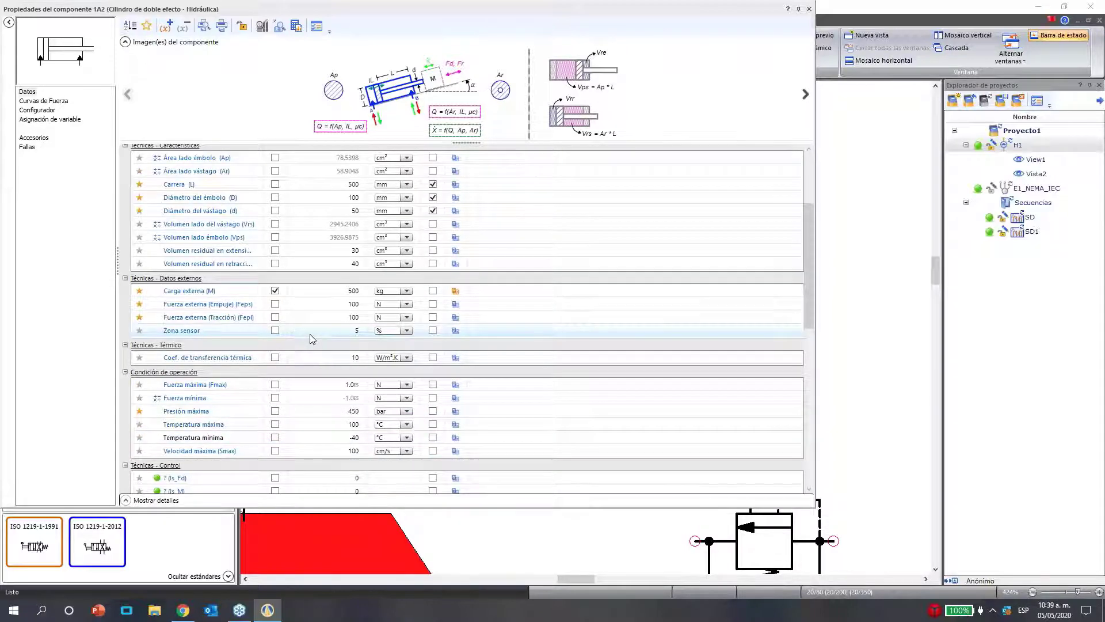
scroll(308, 332, up, 2)
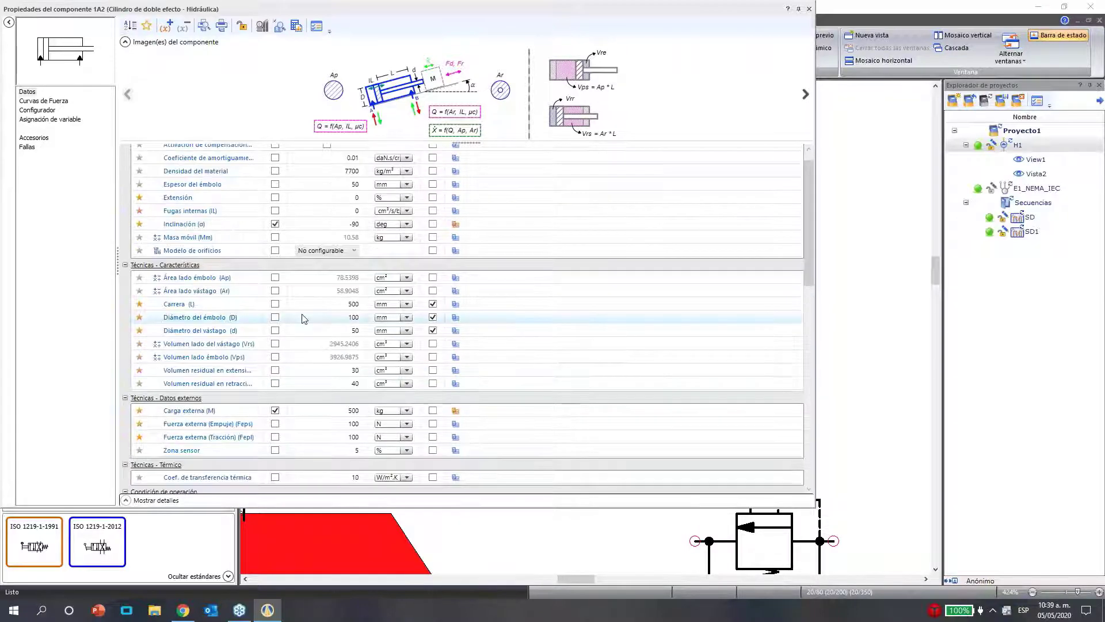
scroll(303, 316, up, 1)
click(345, 216)
text(100)
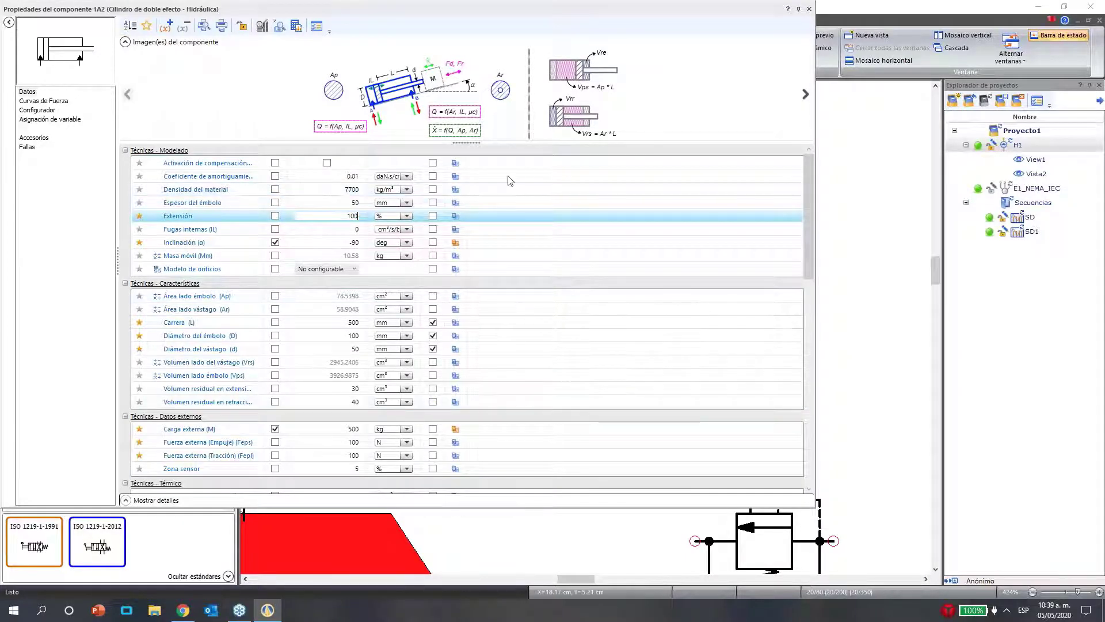
click(810, 9)
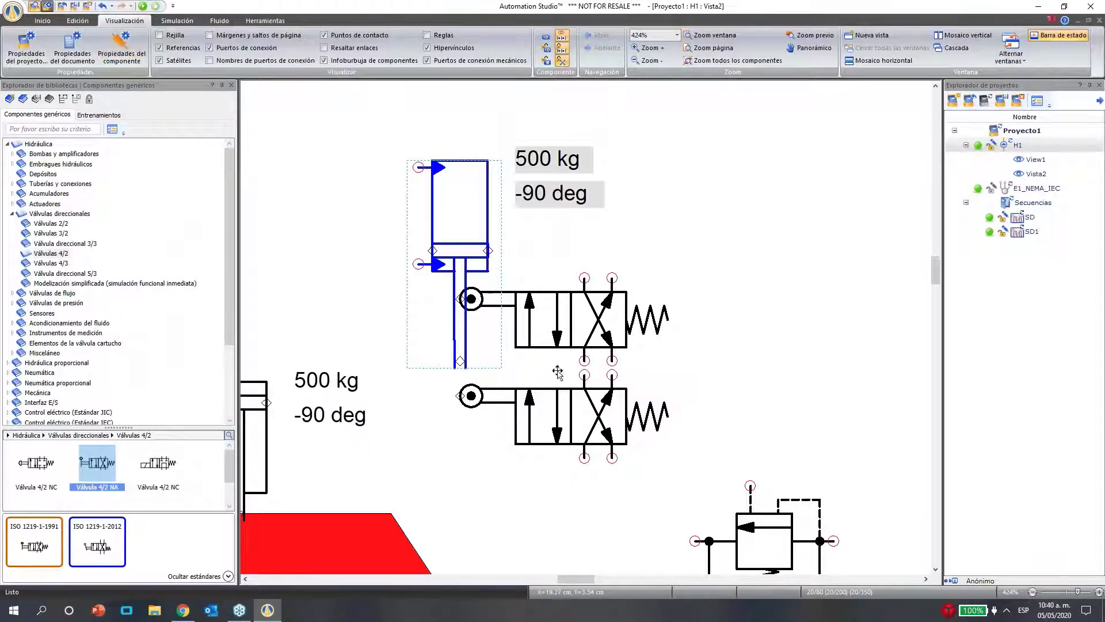
Mirror the lower roller valve horizontally and place its roller against the end of the extended cylinder rod
right_click(568, 405)
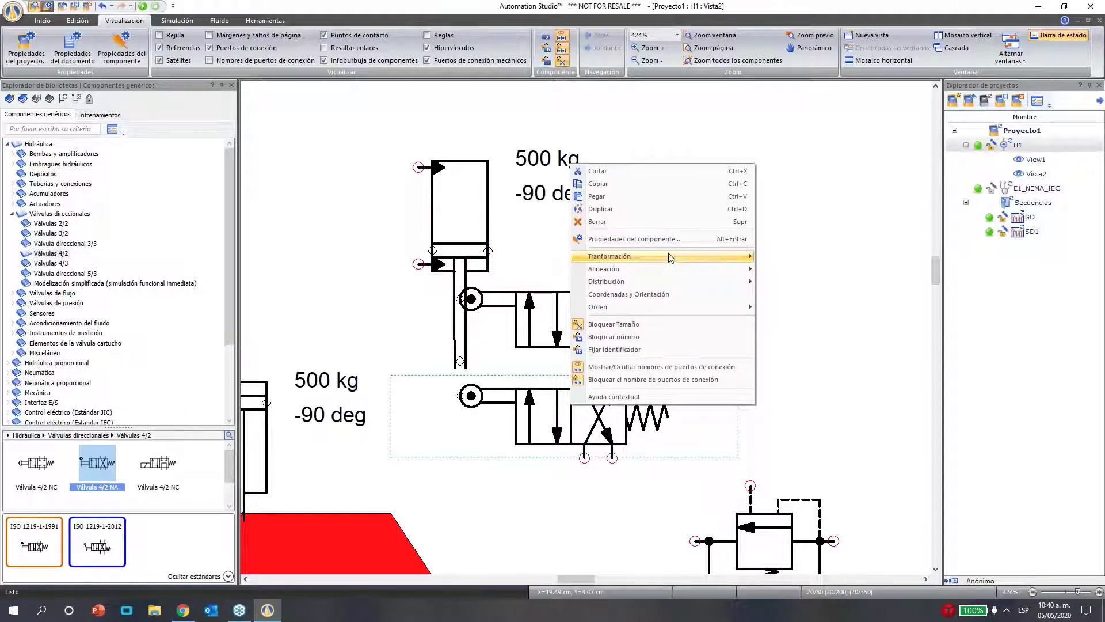
mouse_move(714, 256)
click(795, 298)
drag(618, 423, 410, 404)
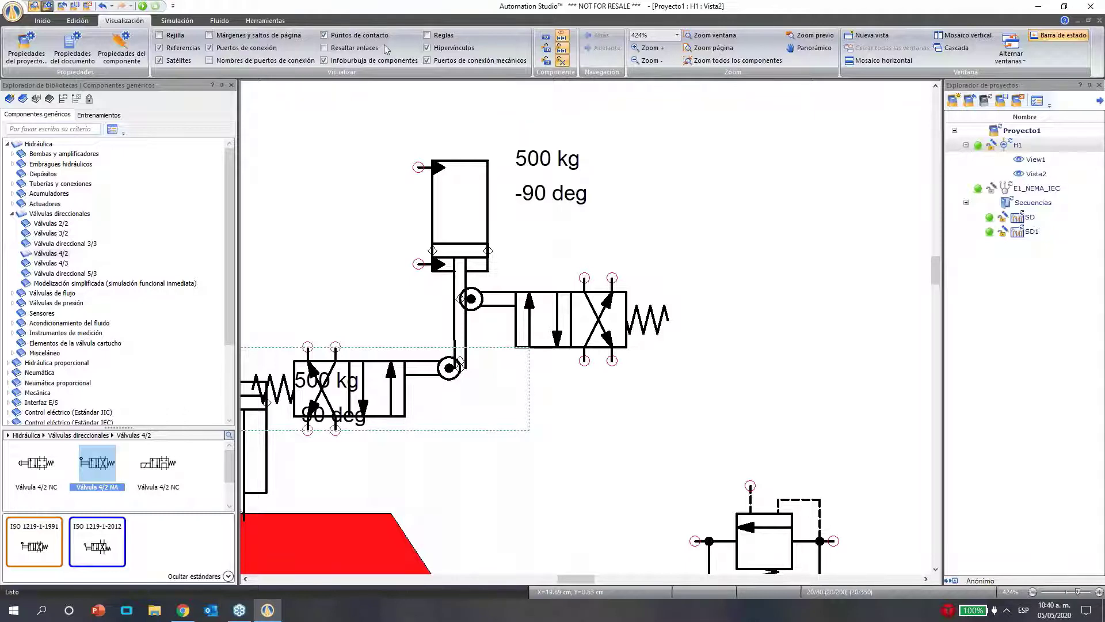
Unlock the size of the extended cylinder, stretch it upward, and nudge it slightly down
click(449, 237)
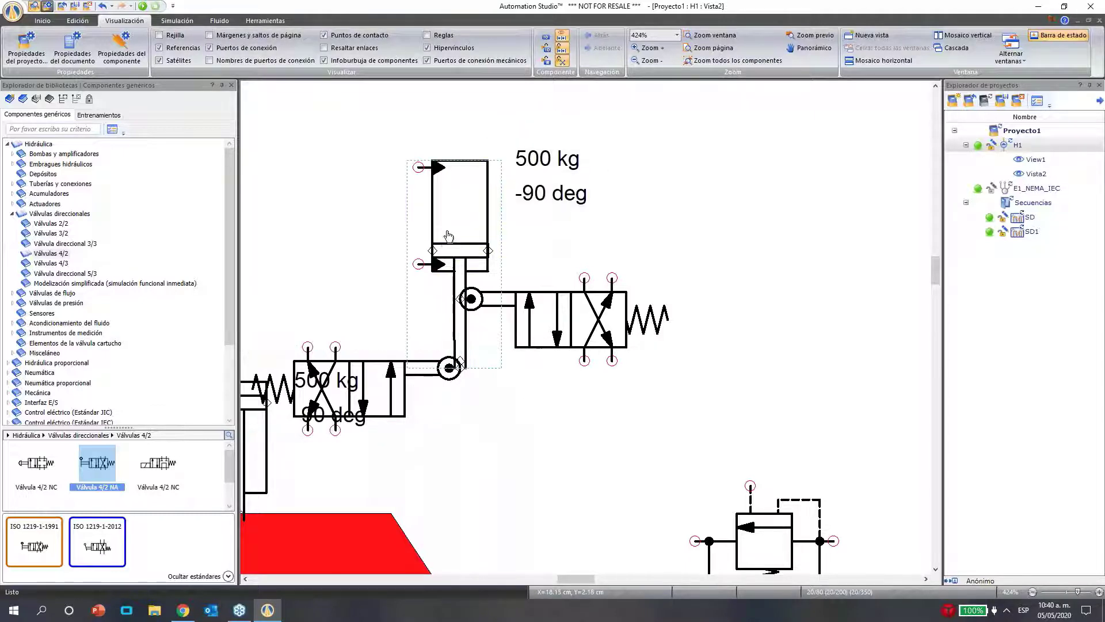
right_click(433, 223)
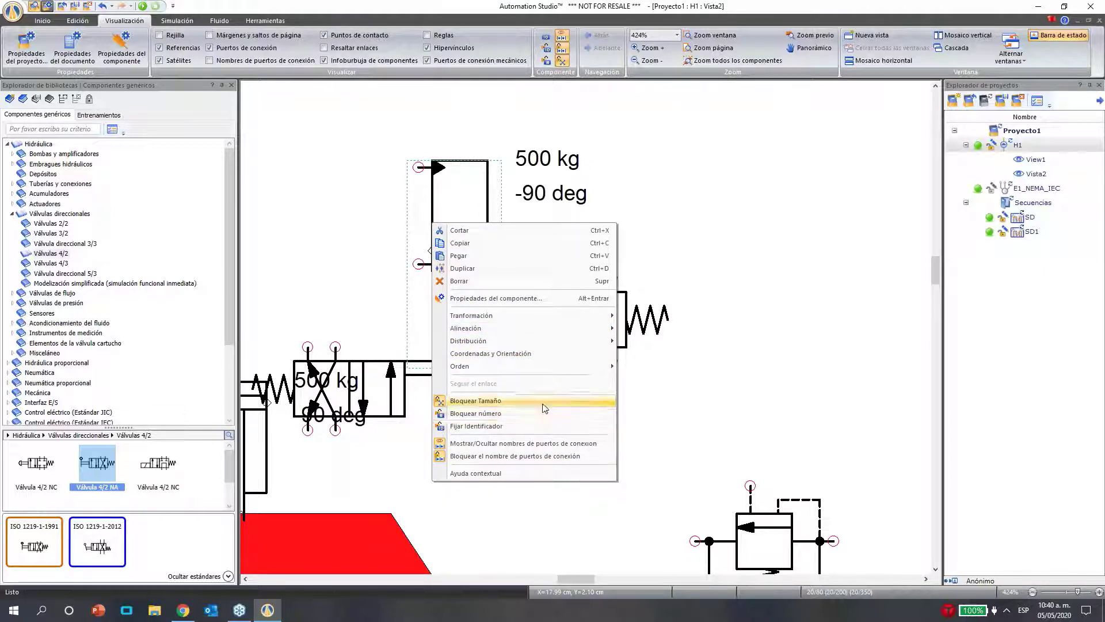
click(506, 402)
click(462, 234)
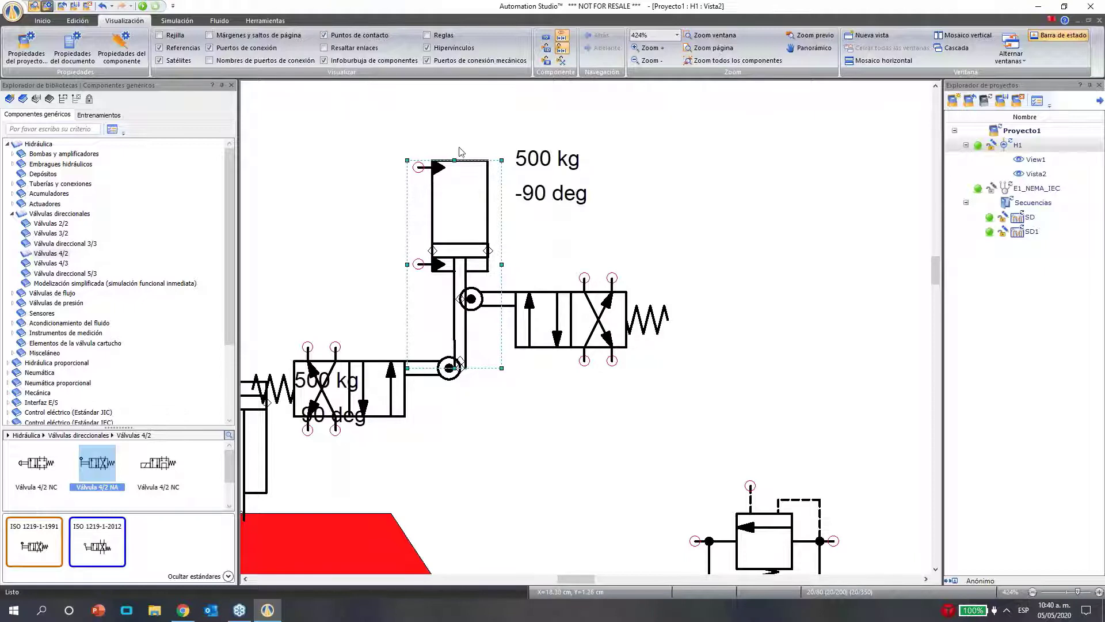
drag(451, 154, 451, 107)
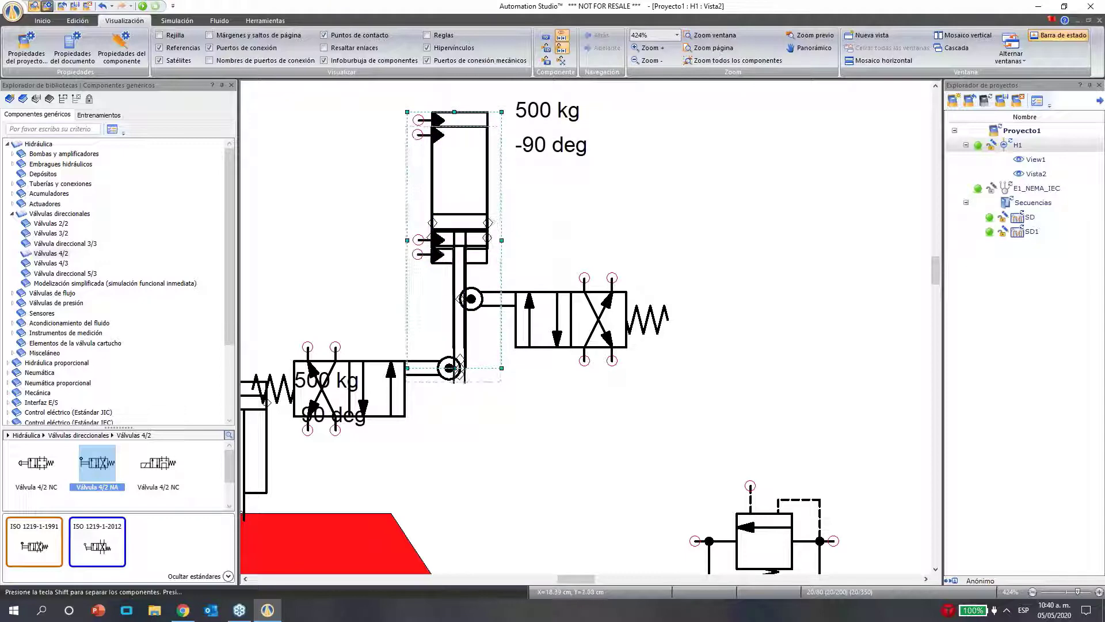
key(Down)
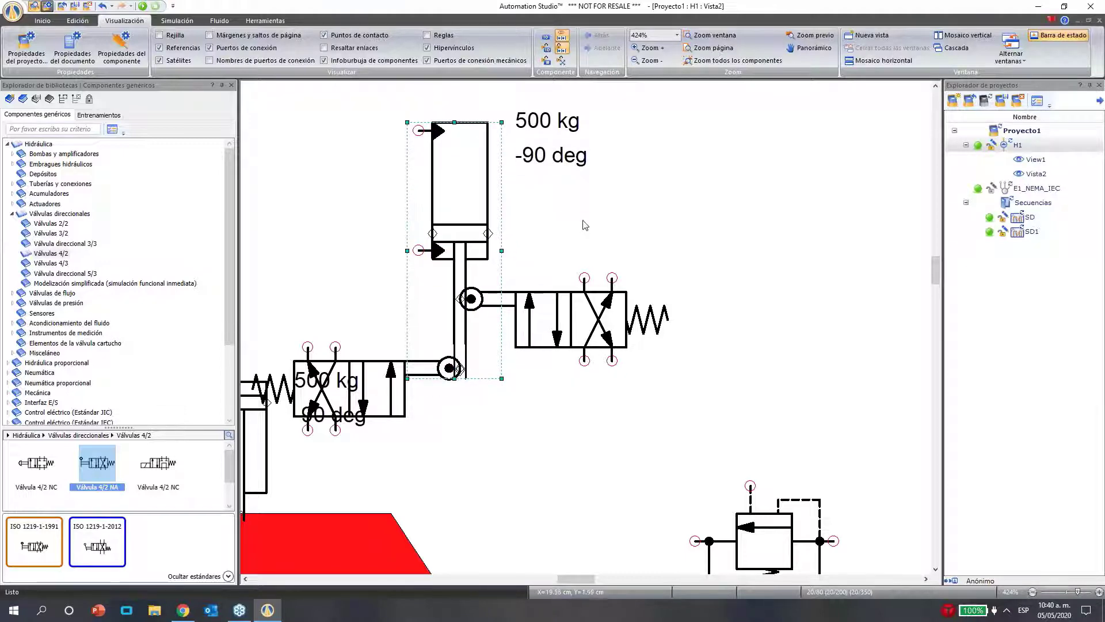
Move the roller valve with the spring on its right away from the rod, leaving a small gap to its roller
click(550, 356)
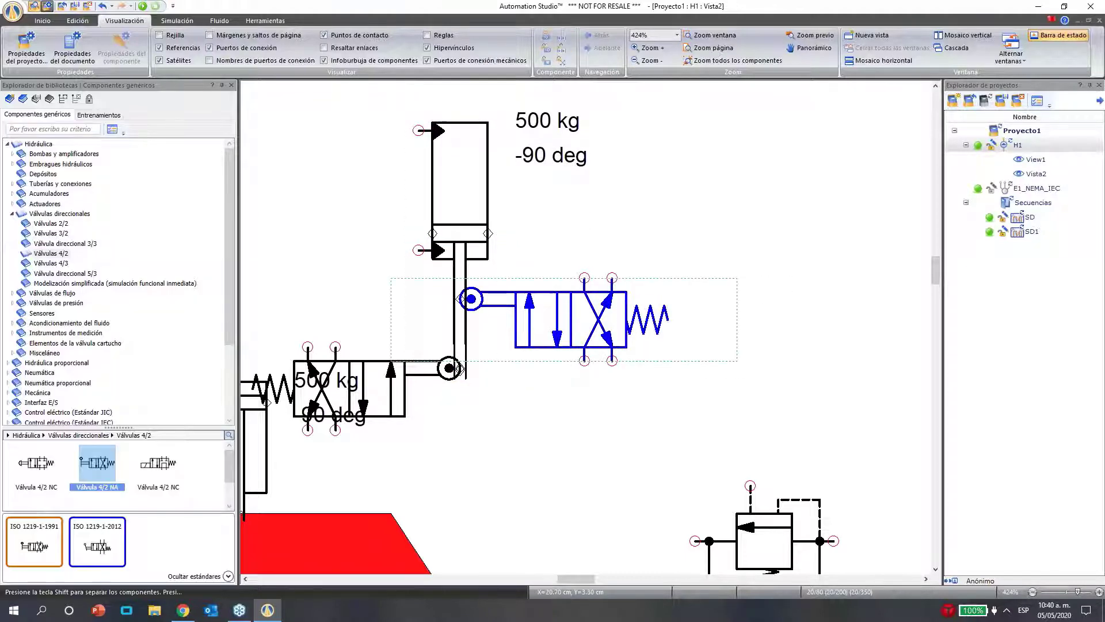
key(Right)
key(Right)
key(Right)
key(Right)
key(Right)
key(Right)
key(Right)
key(Right)
key(Right)
key(Right)
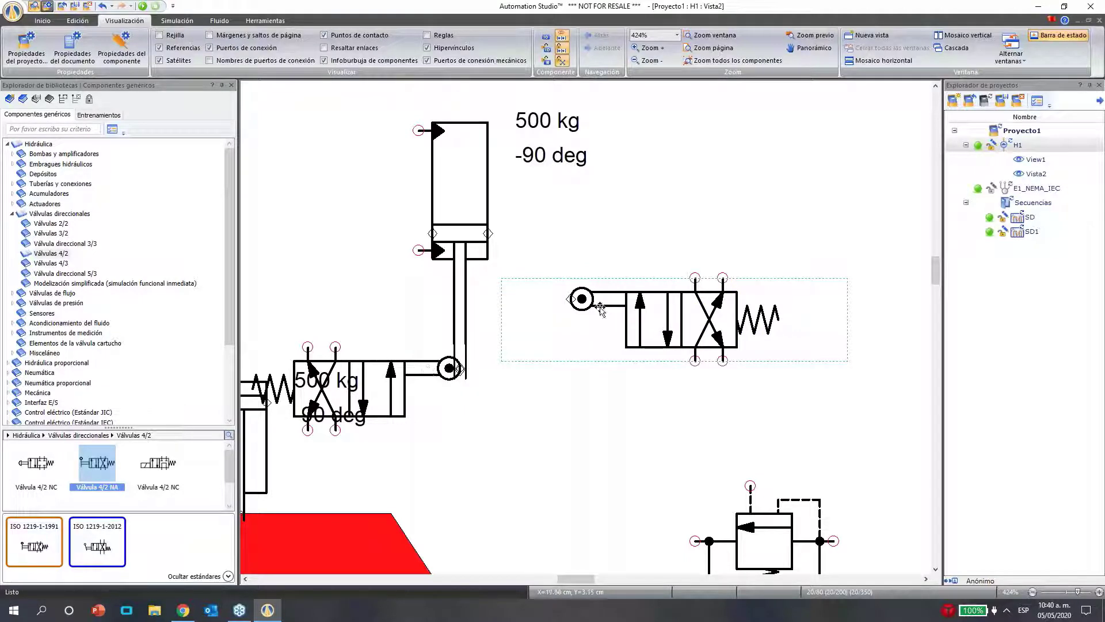
drag(600, 309, 545, 295)
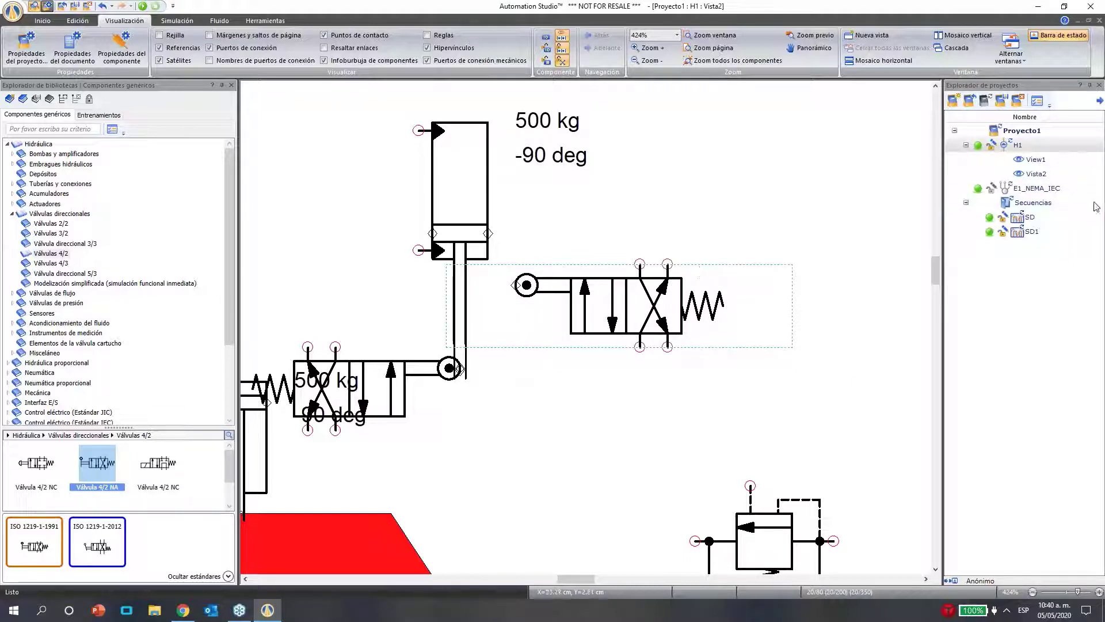
drag(653, 306, 626, 319)
click(647, 253)
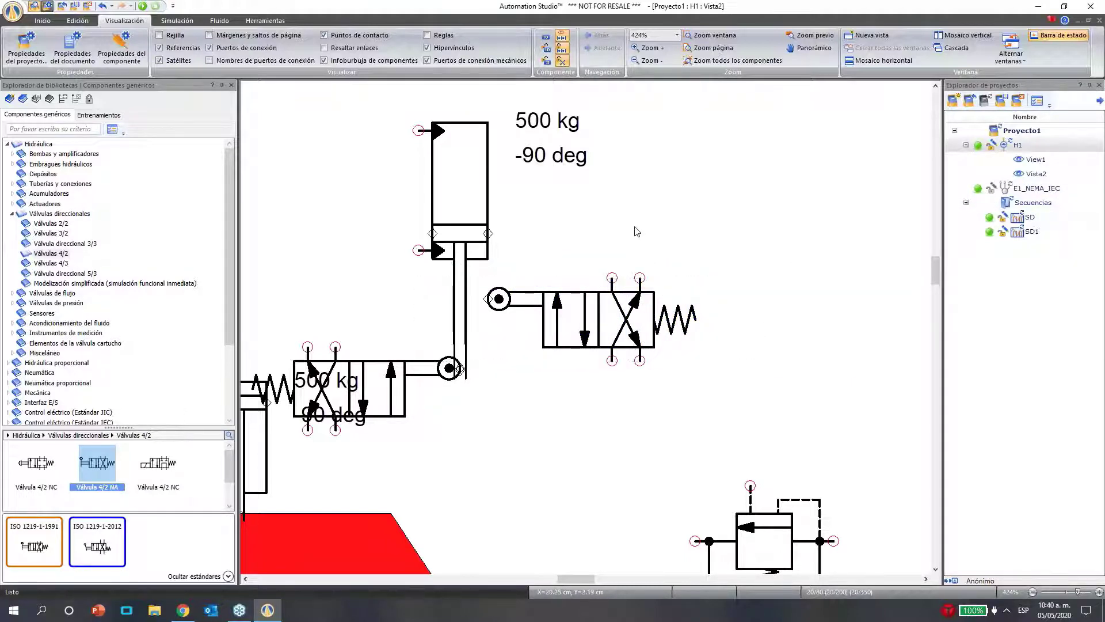
Display the sensor zone (Zona sensor) of the extended cylinder on the drawing and set it to 20 %
double_click(448, 209)
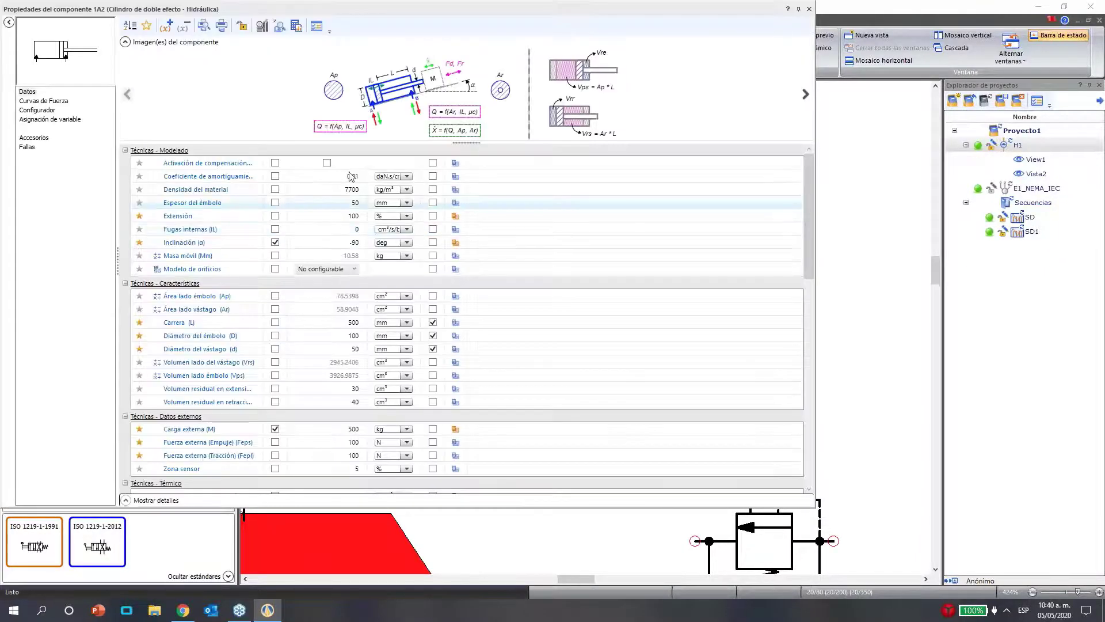
scroll(326, 367, down, 1)
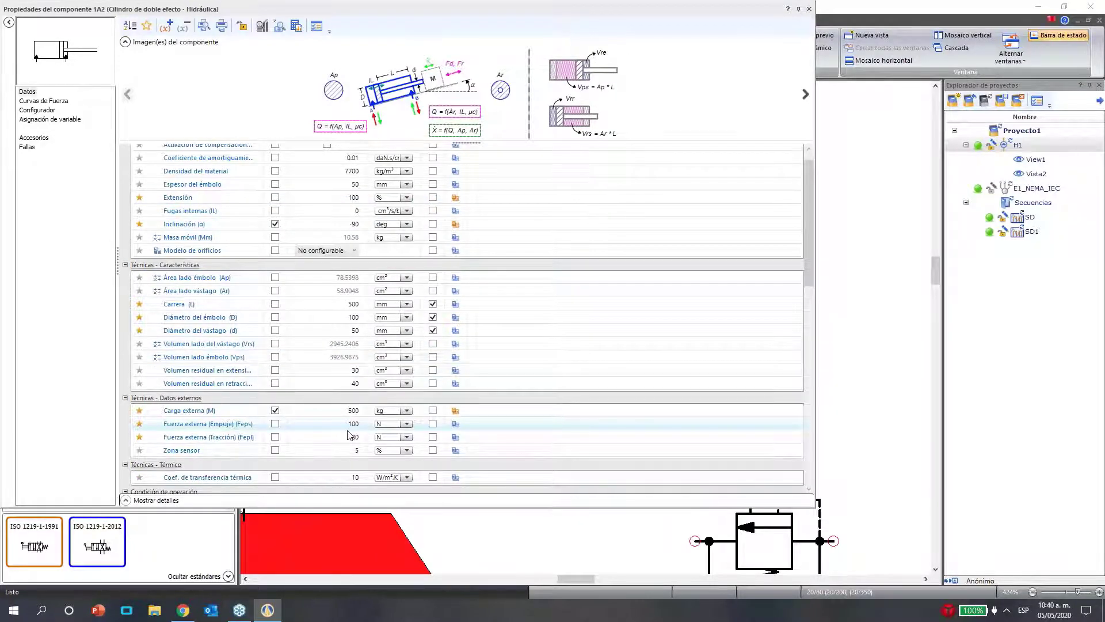
scroll(266, 435, down, 1)
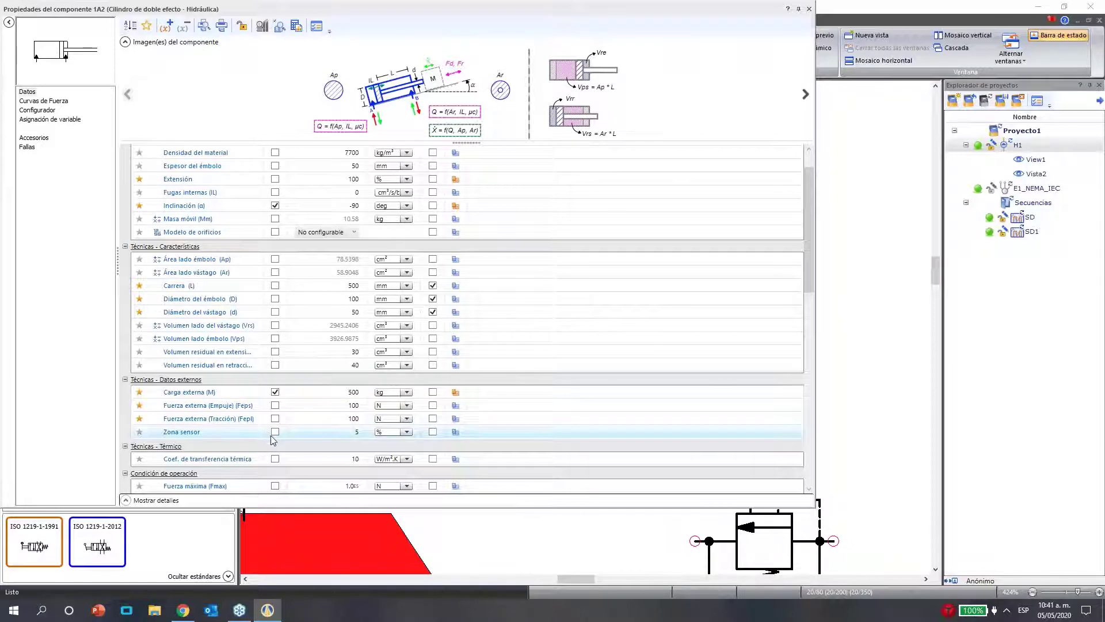
click(274, 432)
click(350, 432)
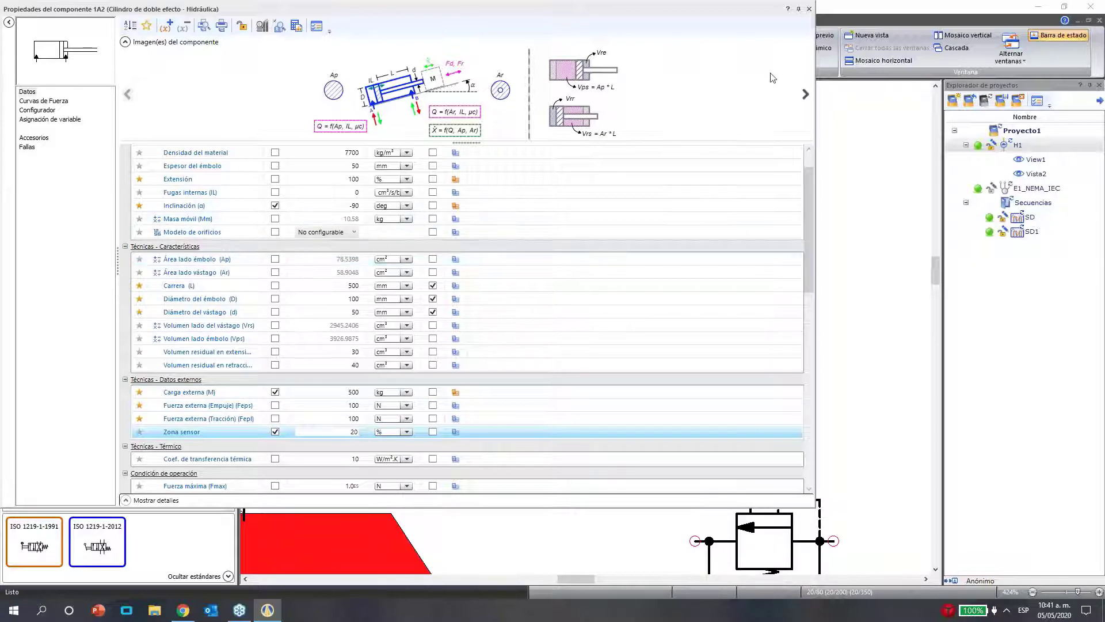
click(809, 10)
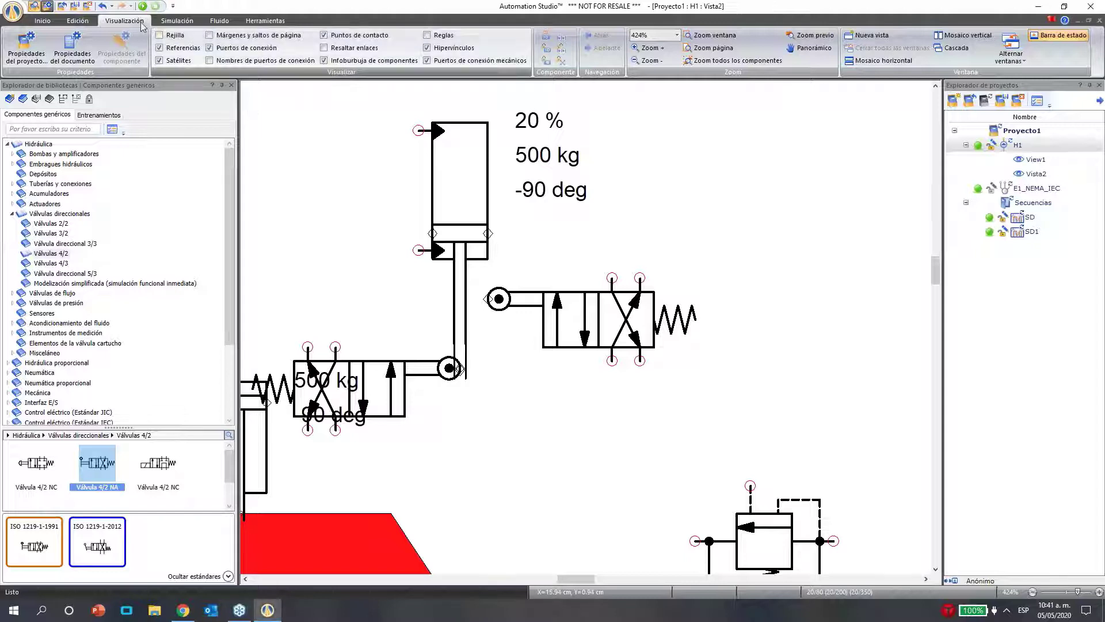
Open the fluids and conduits manager and examine the technical properties of the fluid Agua
click(176, 23)
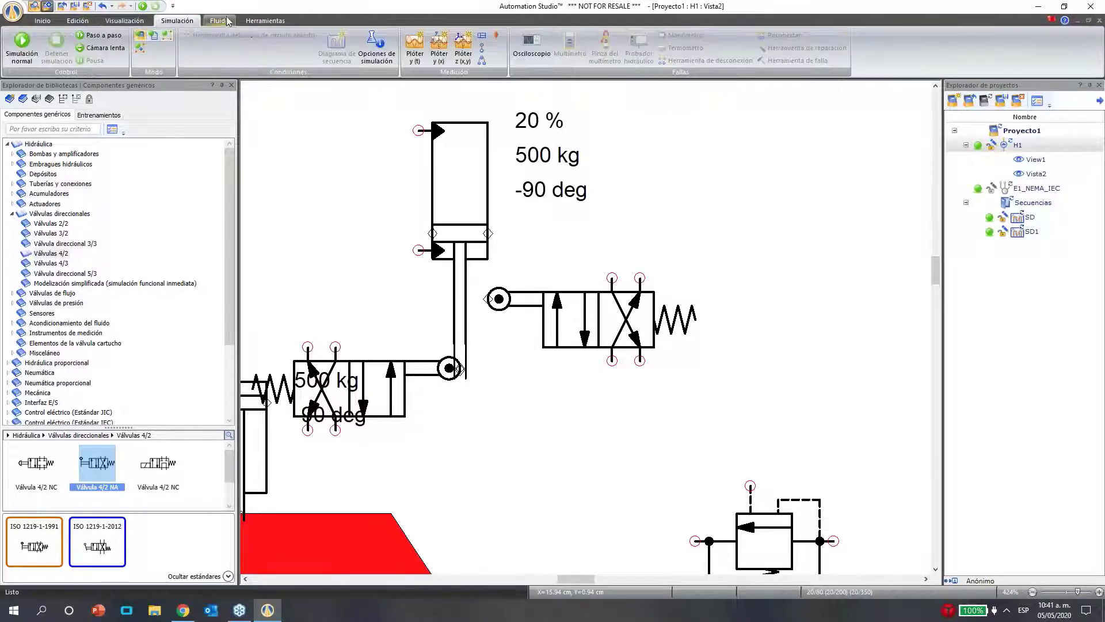
click(220, 21)
click(97, 58)
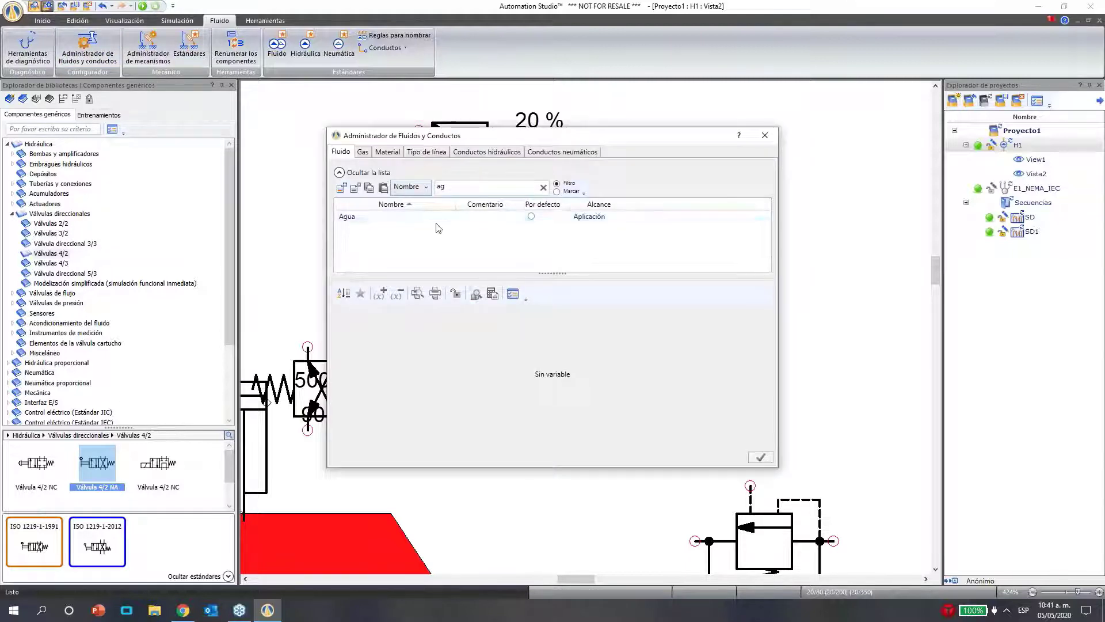
click(579, 216)
scroll(557, 356, down, 6)
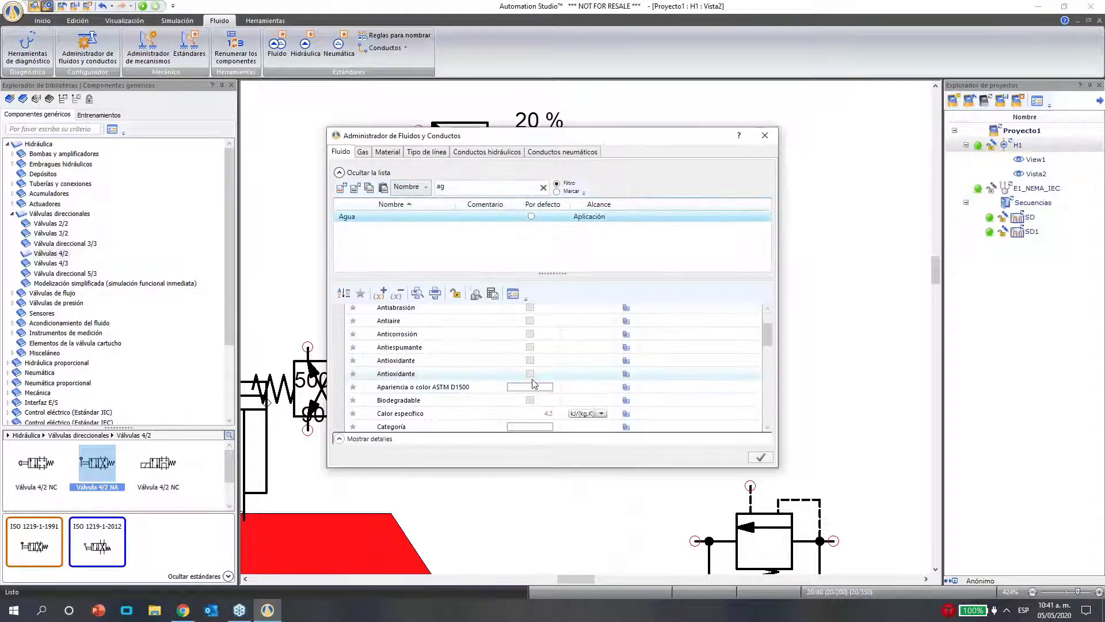
scroll(558, 355, down, 8)
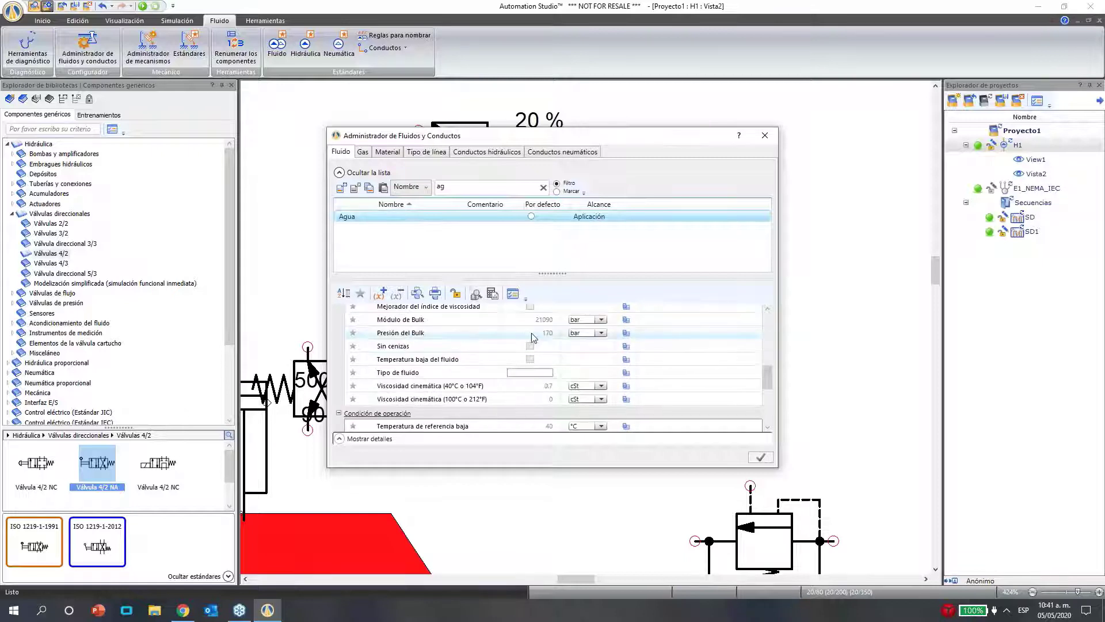
Clear the fluid name filter and examine the properties of the fluid Anvol SWX FM-46
click(339, 202)
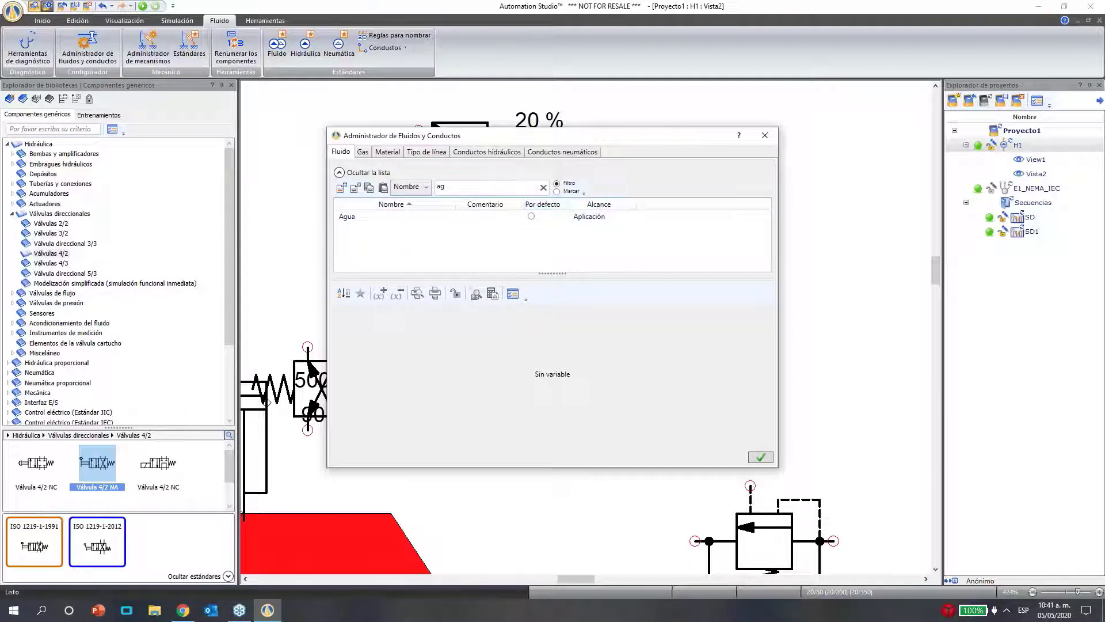
click(491, 187)
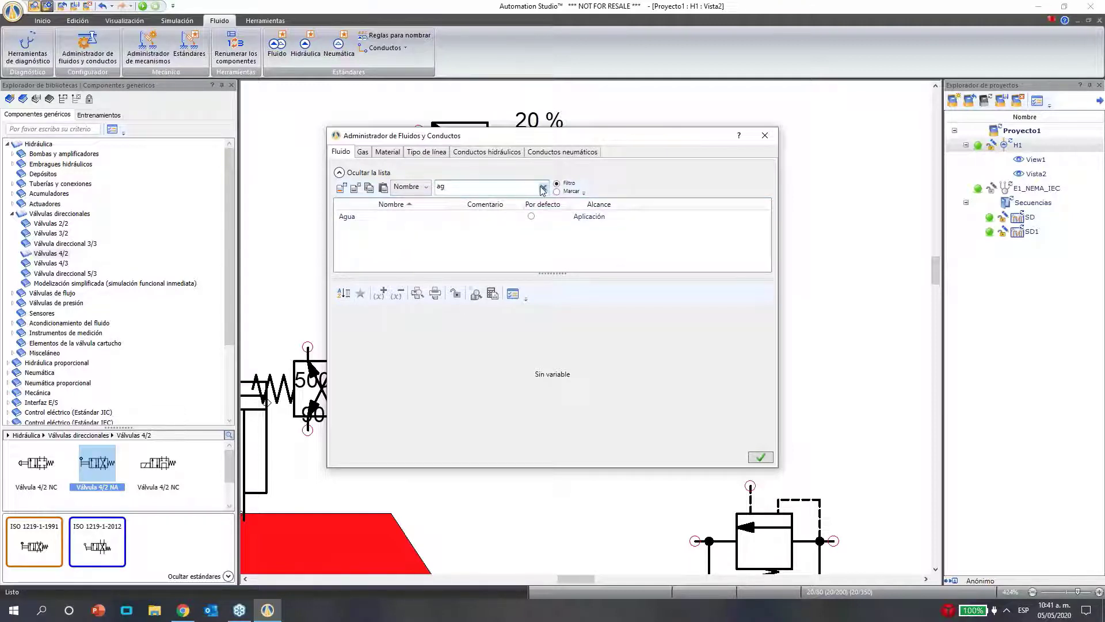
click(543, 187)
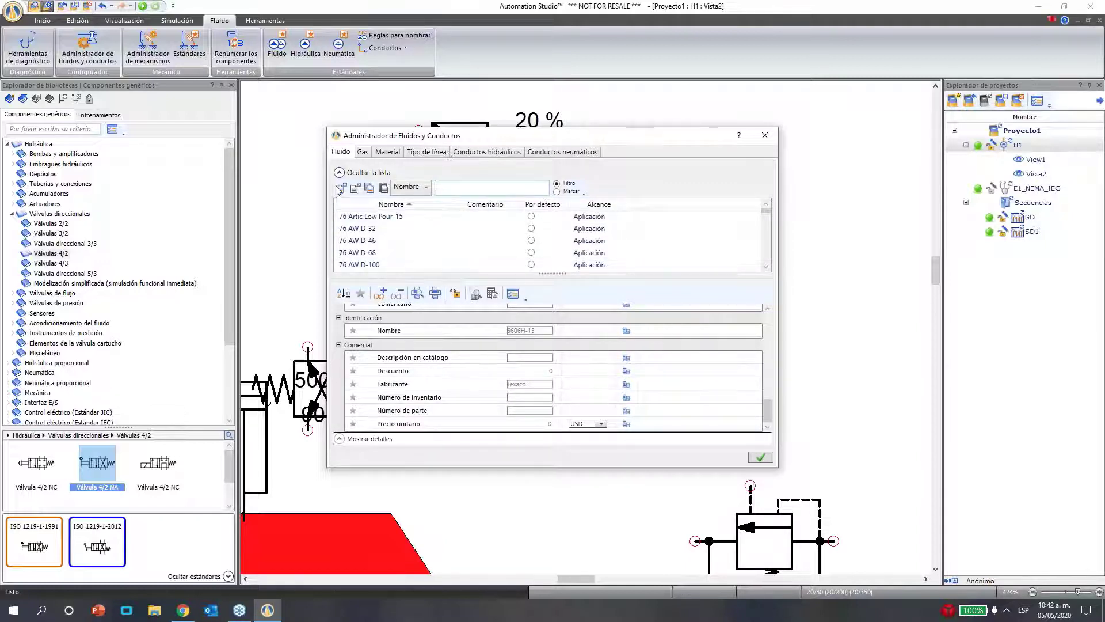
click(372, 237)
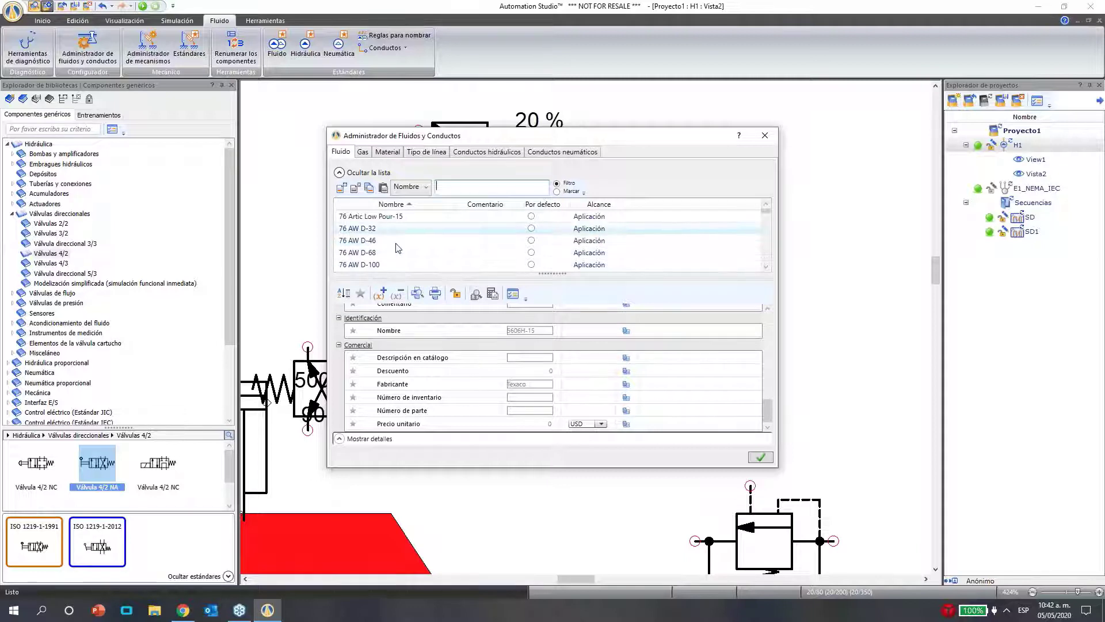
scroll(426, 236, down, 3)
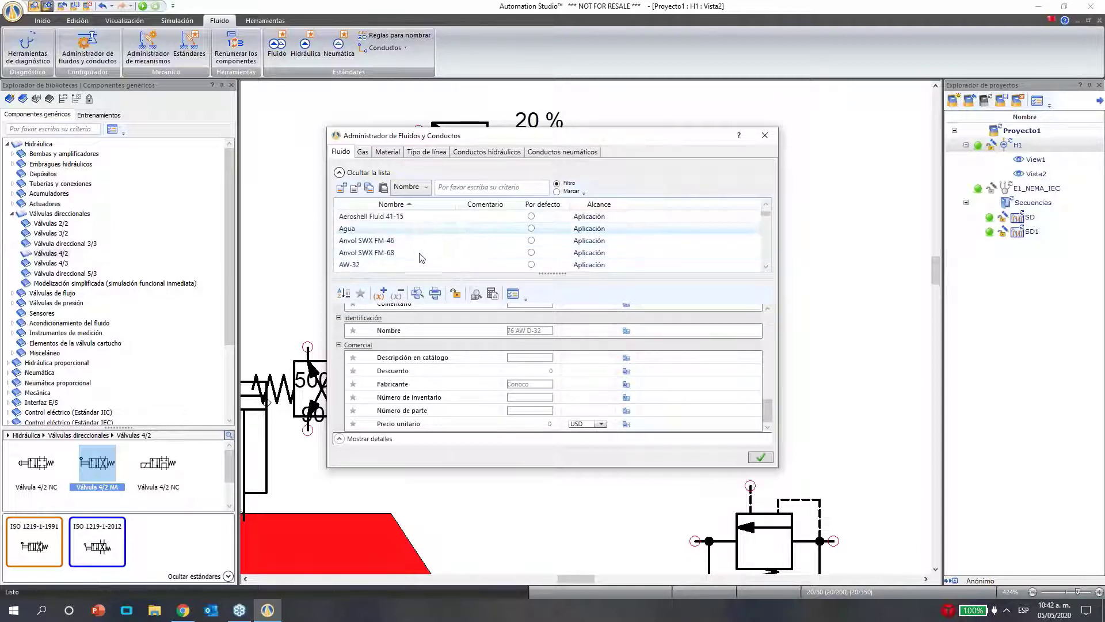
click(421, 240)
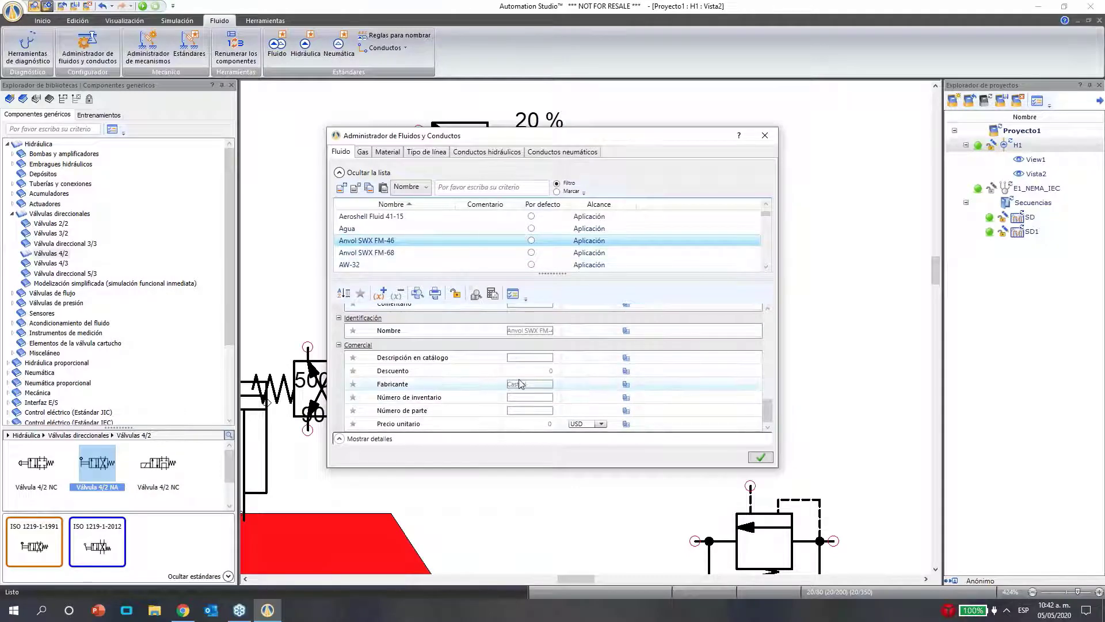
drag(766, 410, 758, 295)
scroll(765, 372, down, 5)
scroll(762, 371, up, 3)
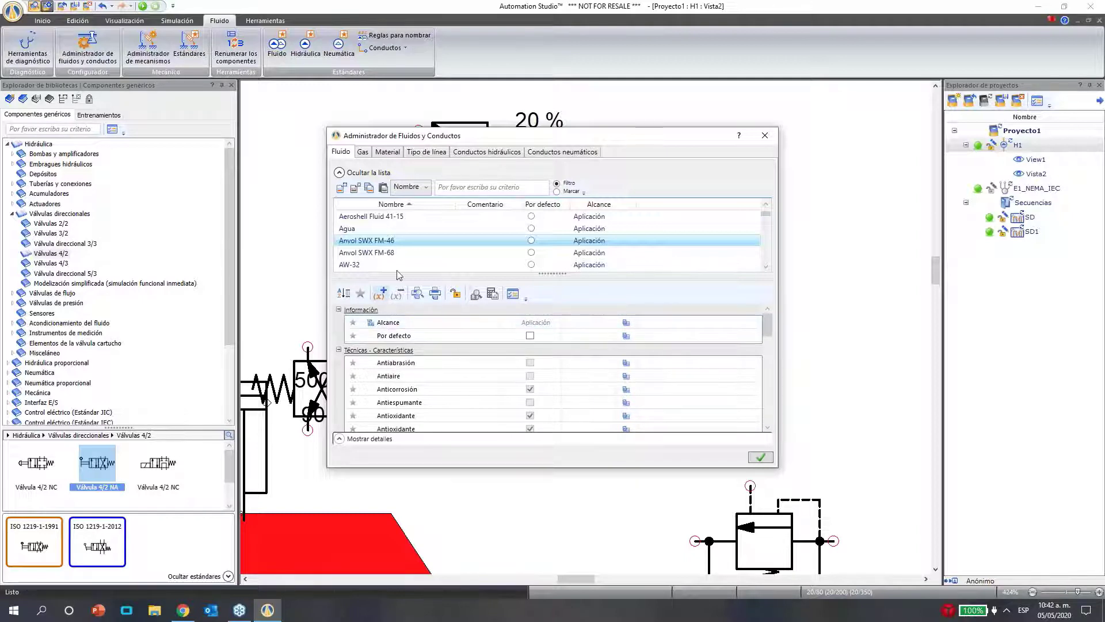
Add a new fluid to the project and select the existing project fluid NuevoFluido1
click(341, 190)
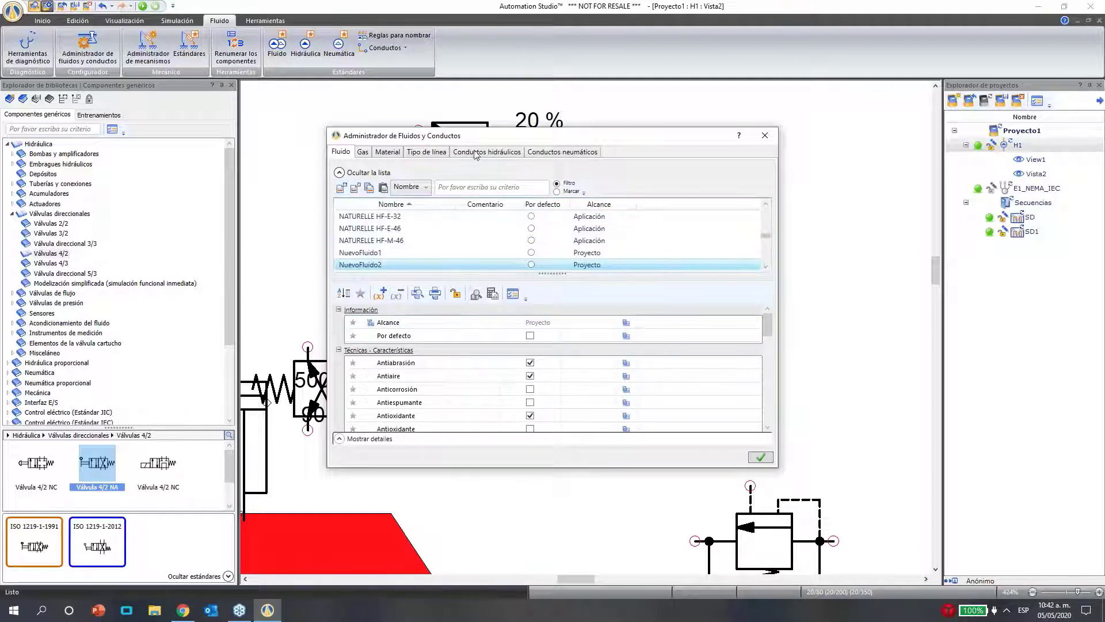
click(598, 253)
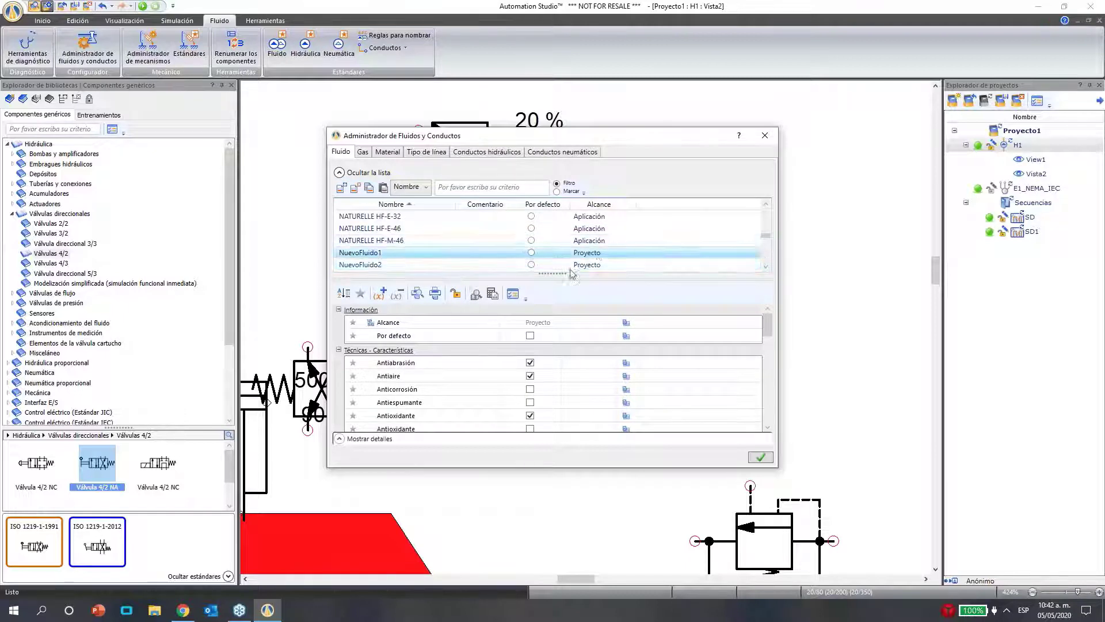
Examine the technical properties of the project fluid NuevoFluido1 and close the fluids and conduits manager without saving the changes
click(412, 255)
scroll(536, 360, down, 8)
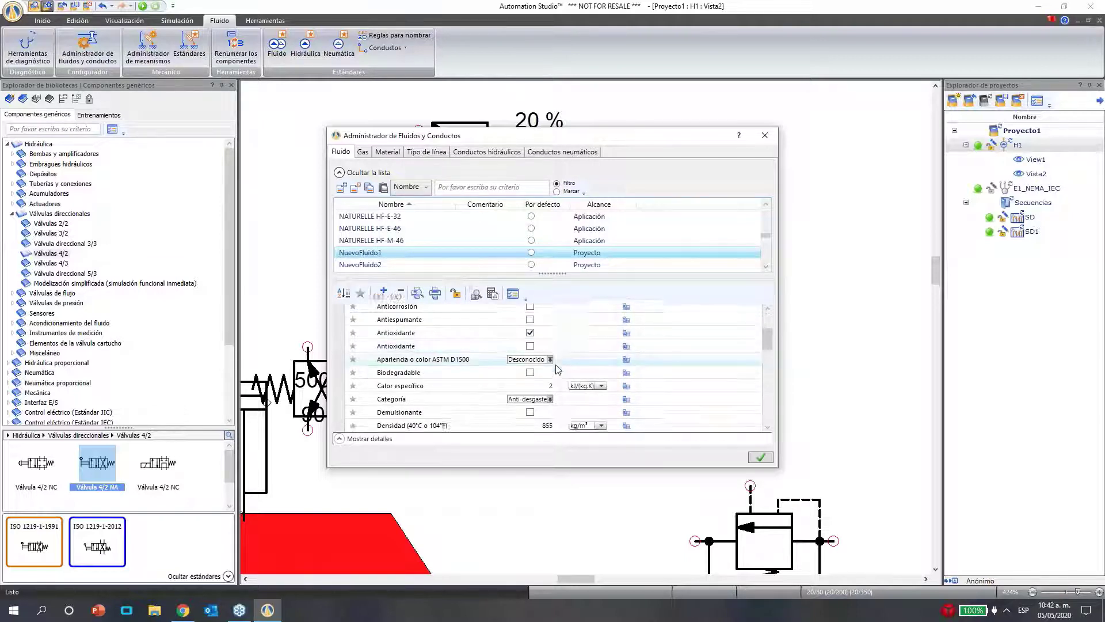
scroll(559, 369, down, 1)
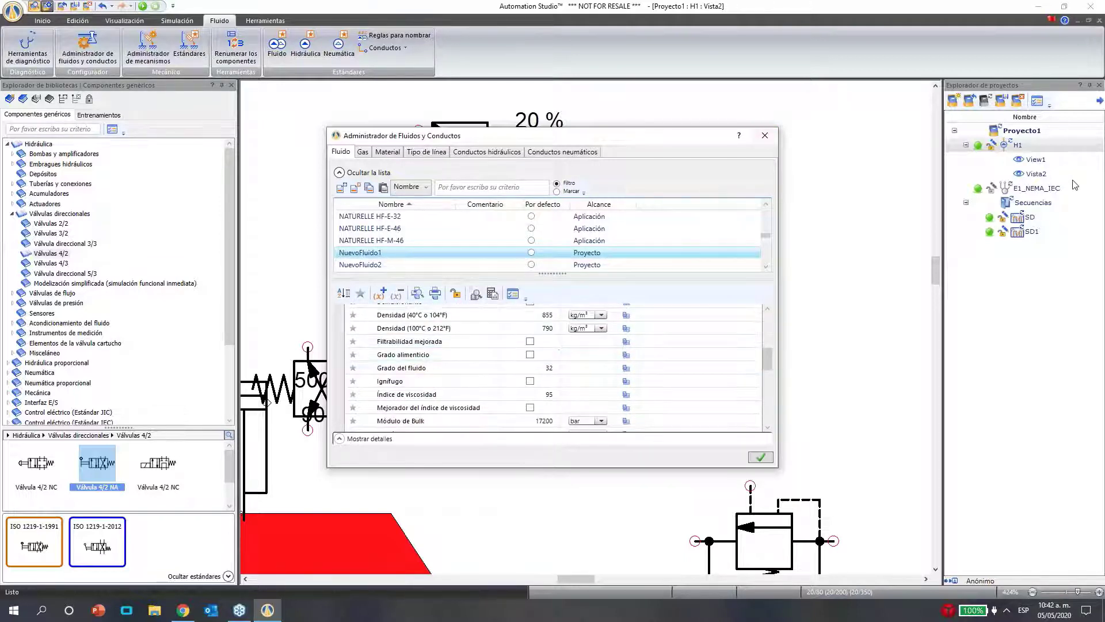
click(1093, 197)
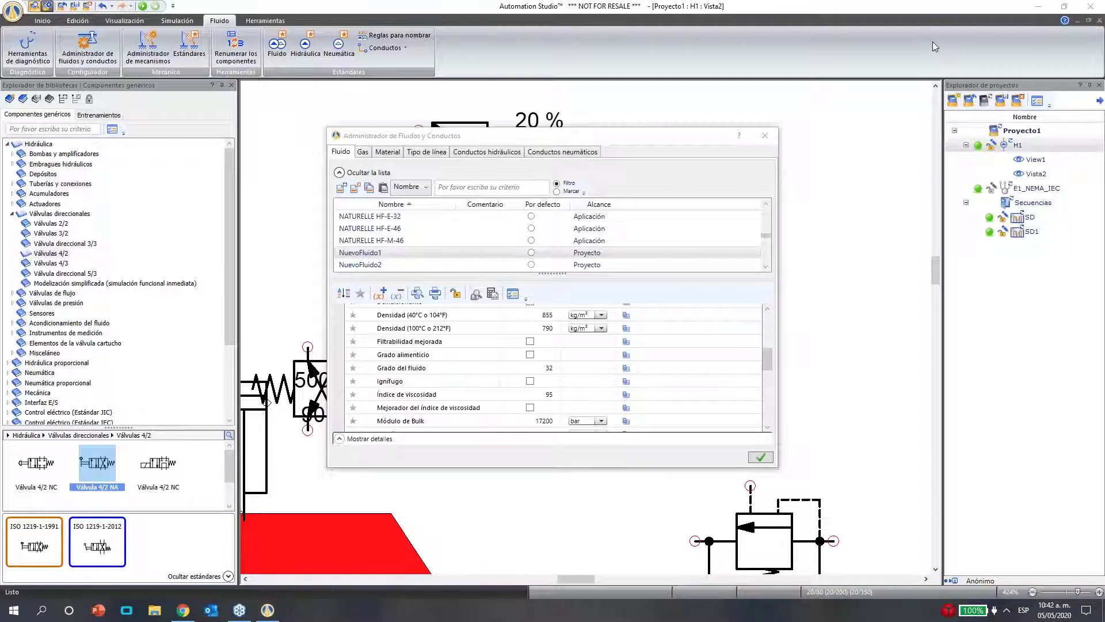
click(765, 135)
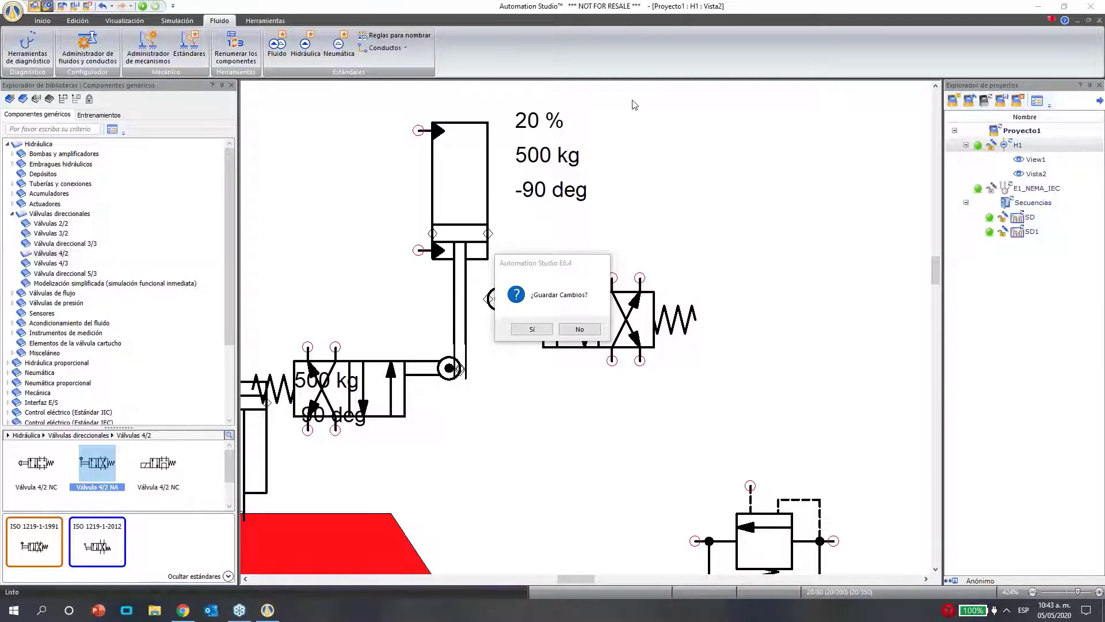
click(9, 20)
click(580, 328)
Look through the support resources (Soporte), covering the user guides by module and the online support options
click(14, 11)
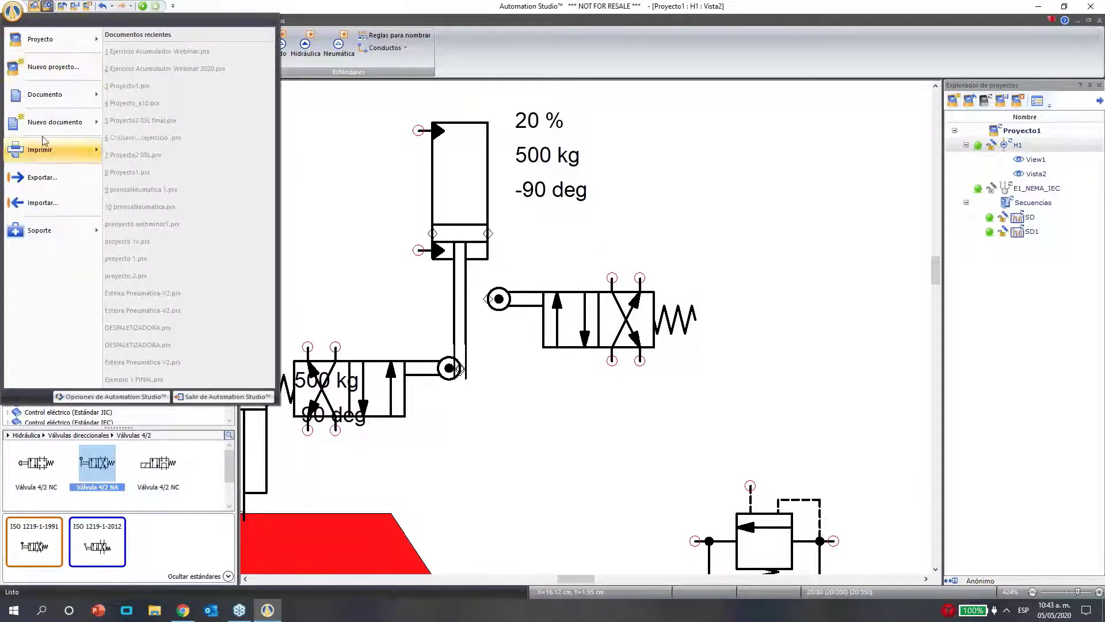
mouse_move(76, 244)
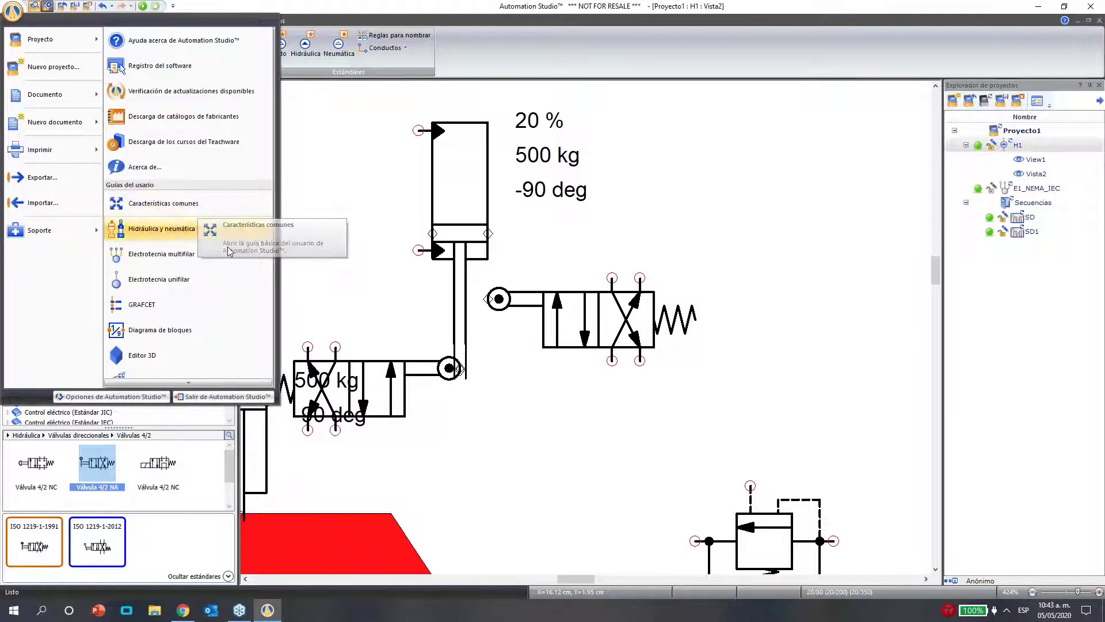
scroll(227, 246, down, 2)
scroll(166, 143, down, 1)
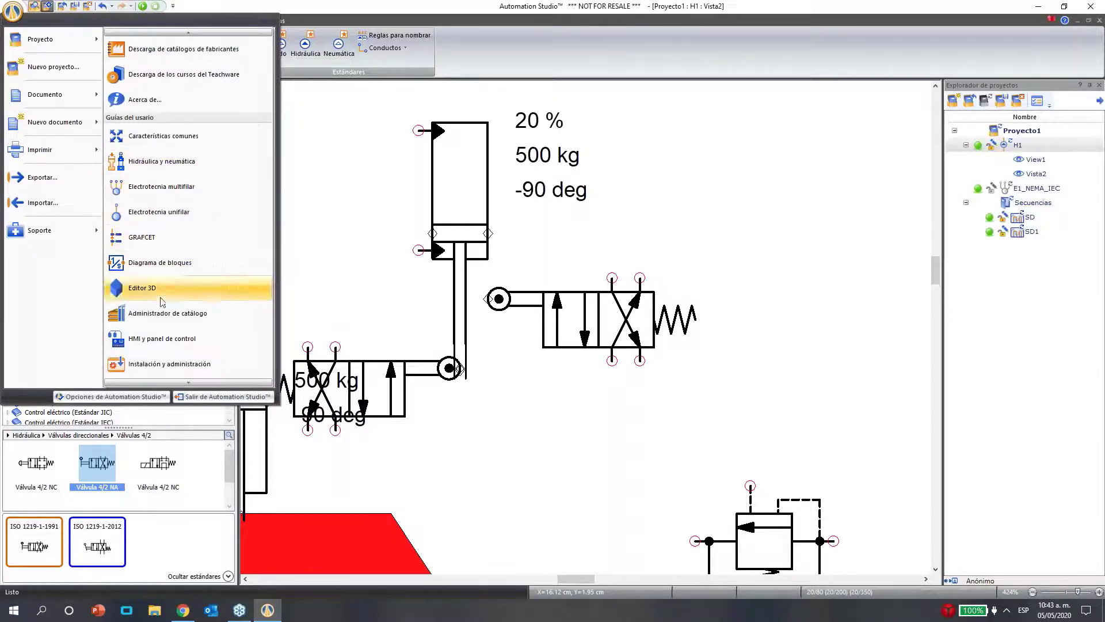
scroll(189, 373, down, 1)
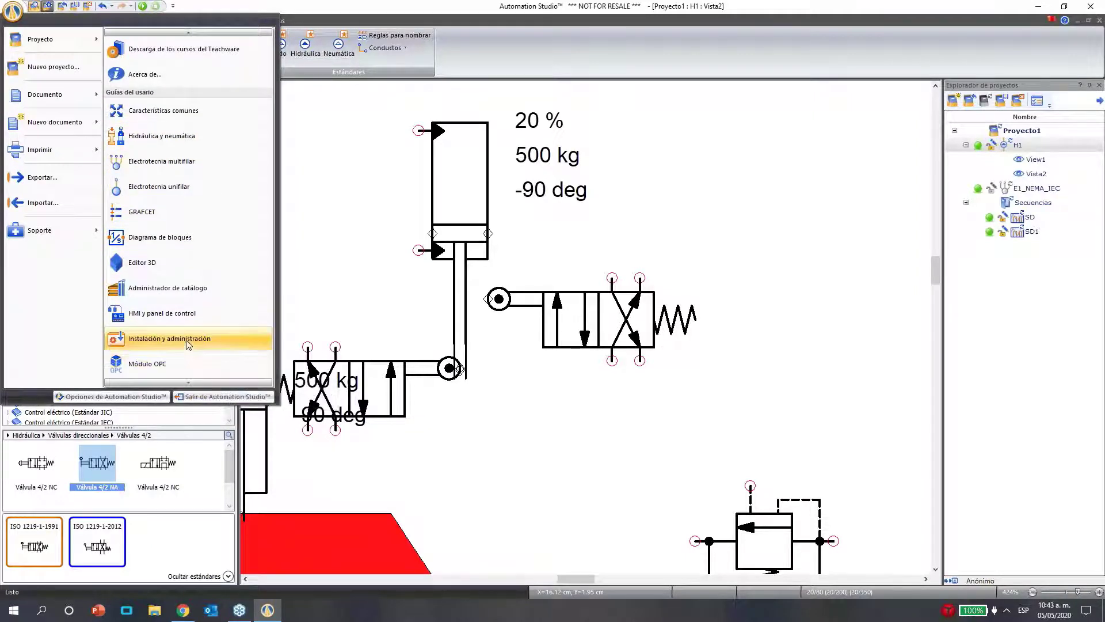
scroll(209, 352, down, 5)
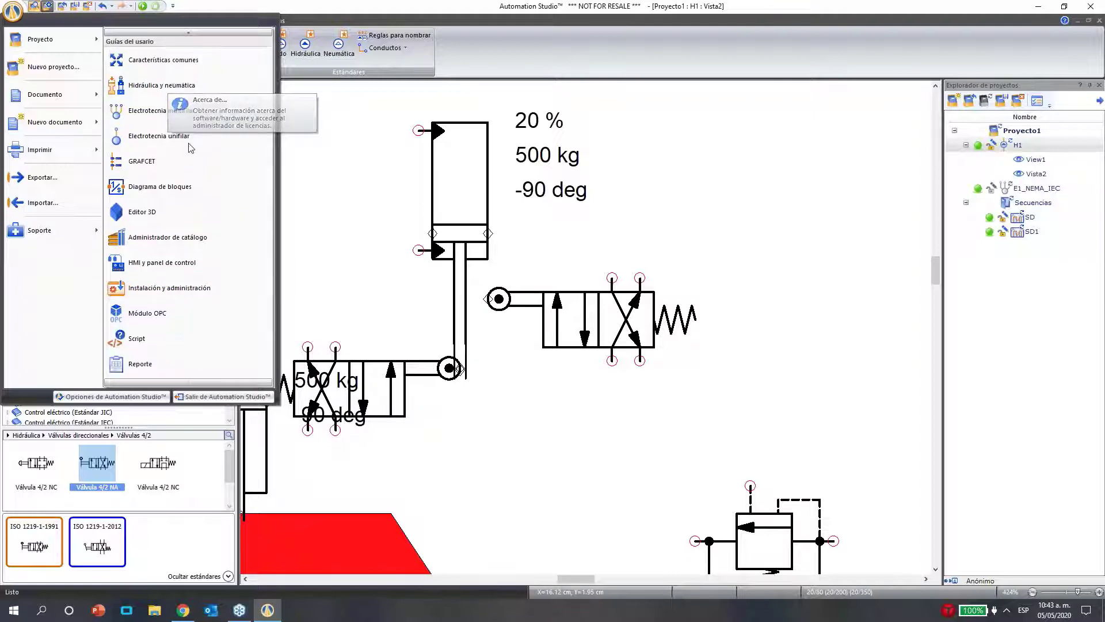
scroll(209, 352, down, 4)
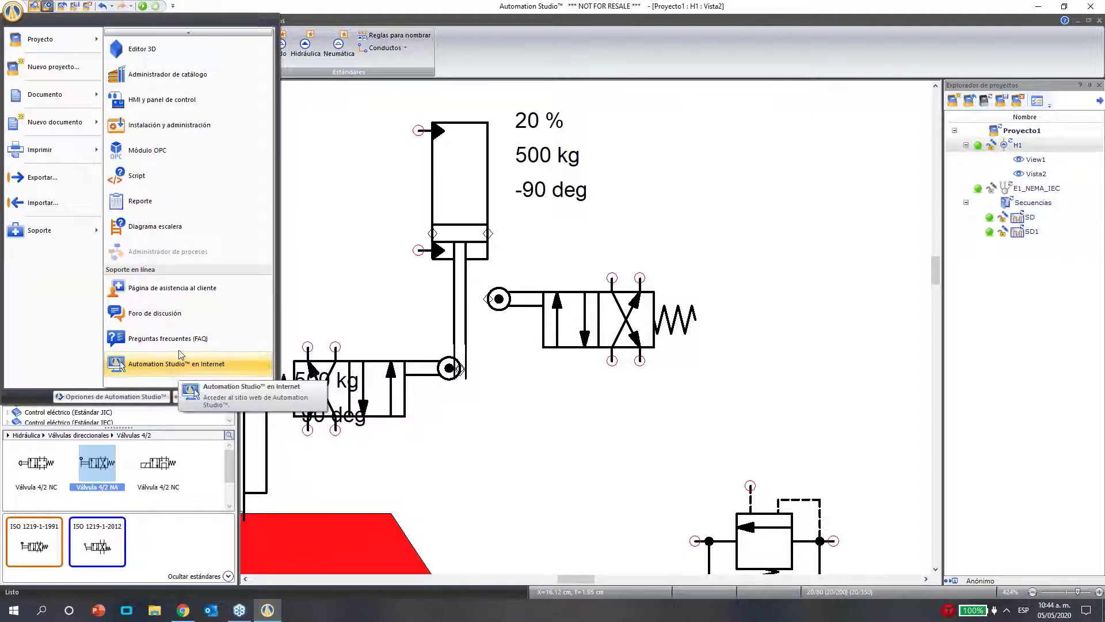
scroll(182, 336, up, 2)
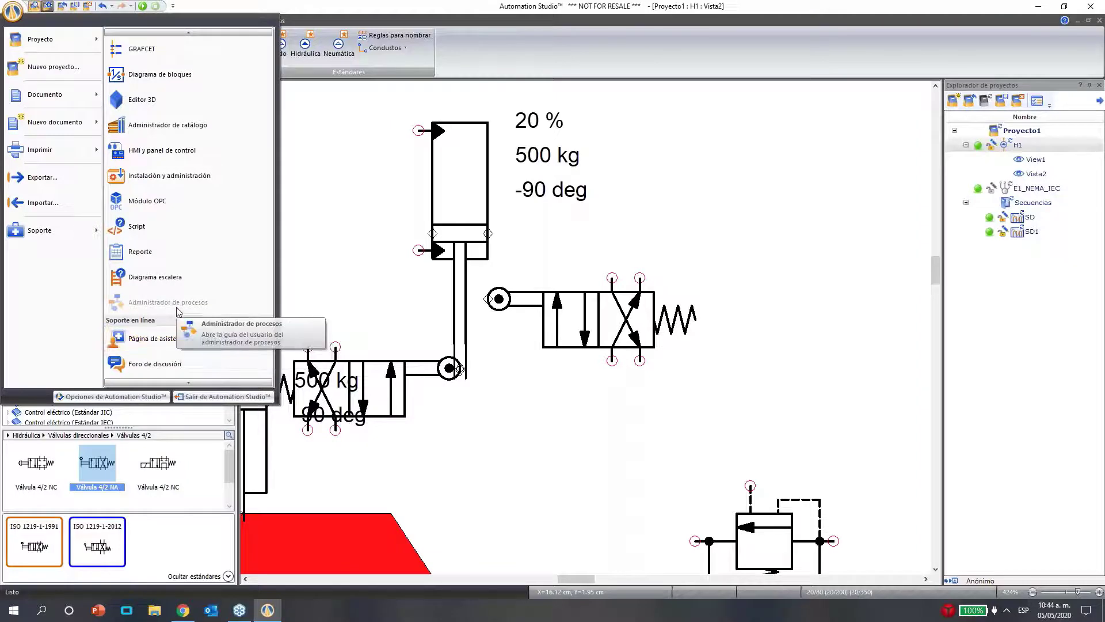
click(541, 61)
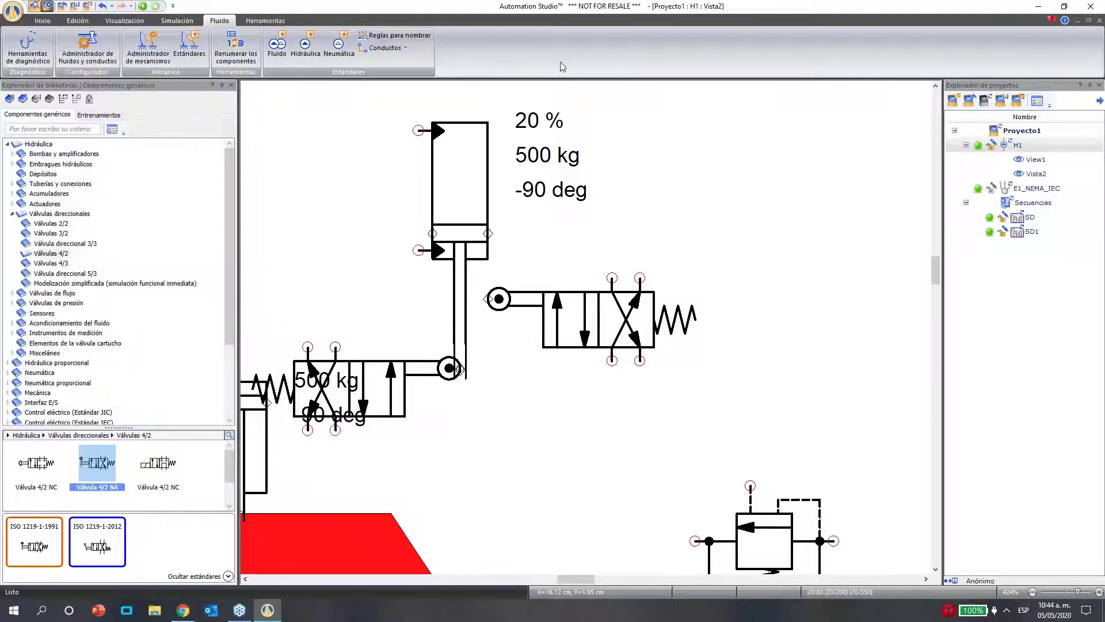
Open the common features user guide, view its keyword index and close the guide
click(1065, 22)
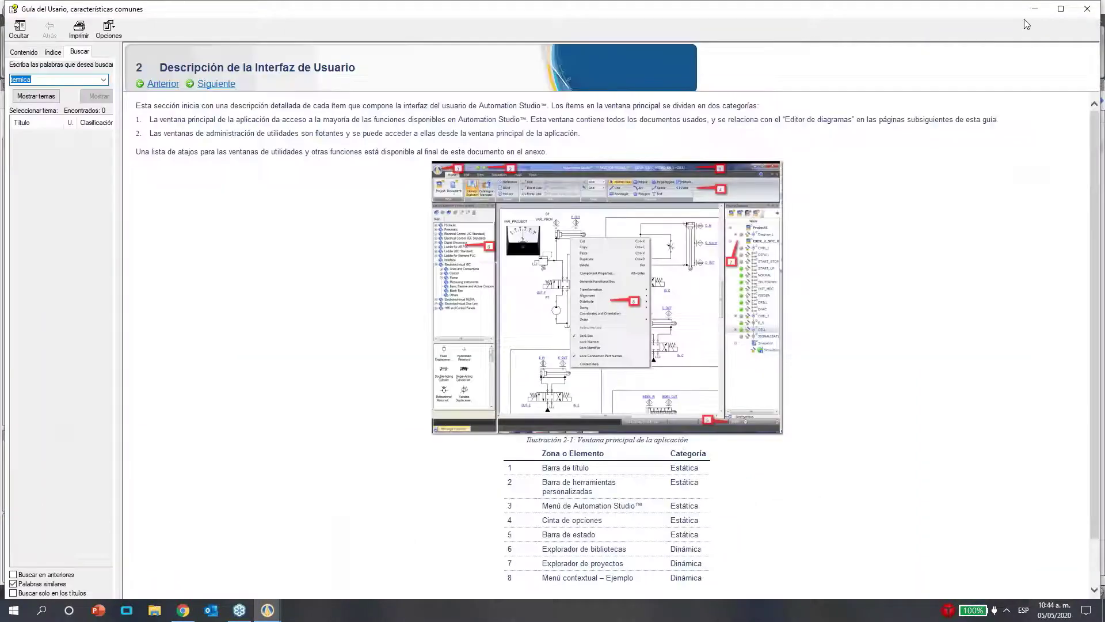
click(1036, 10)
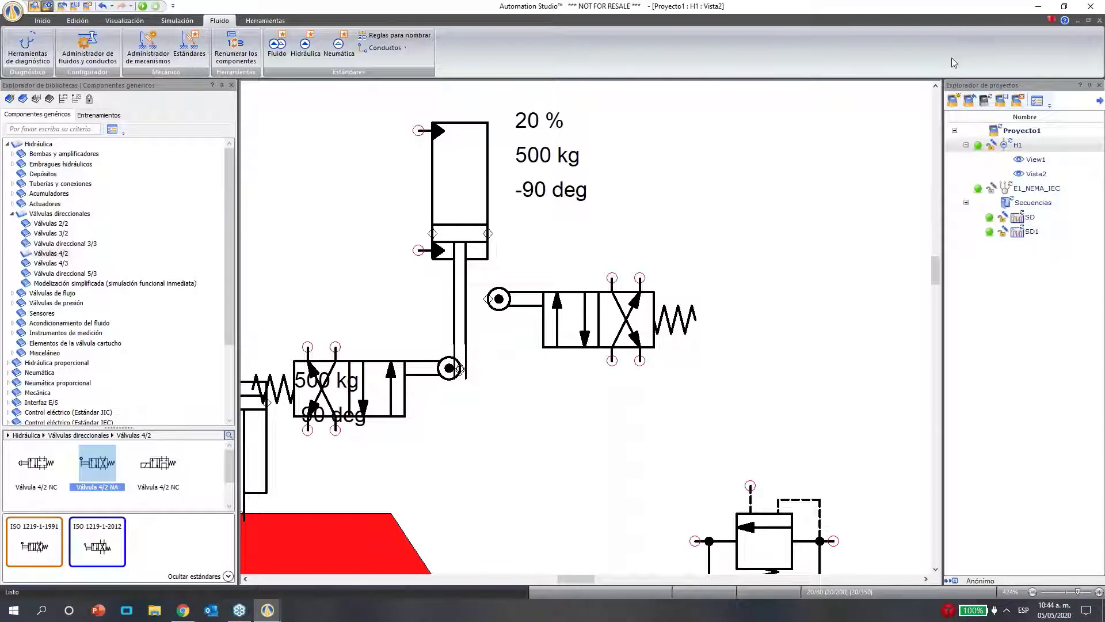
click(1065, 20)
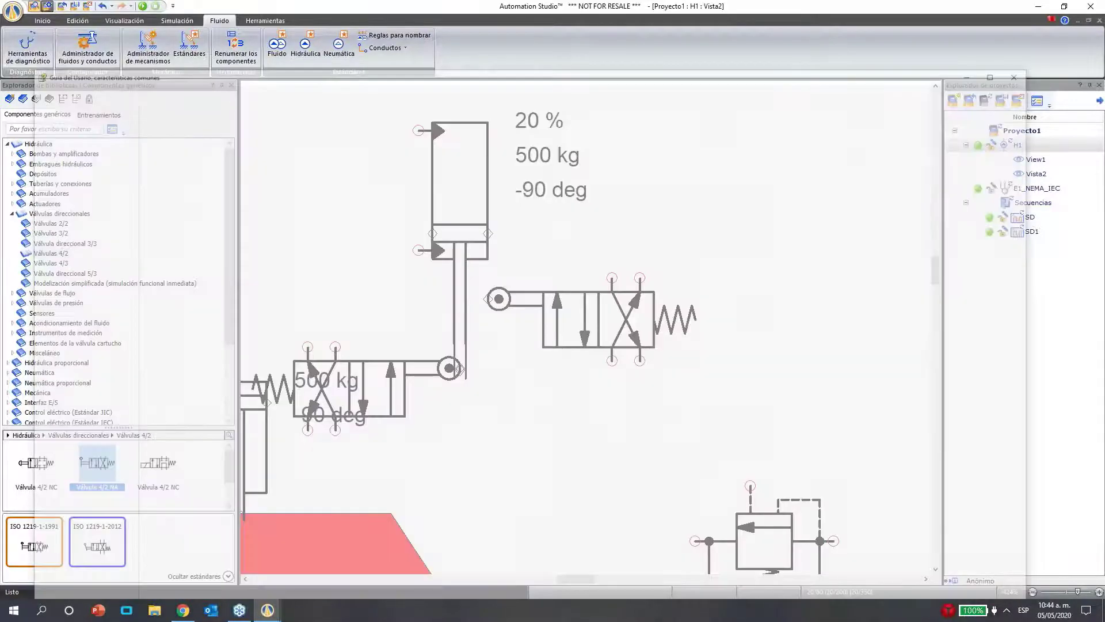
click(1087, 8)
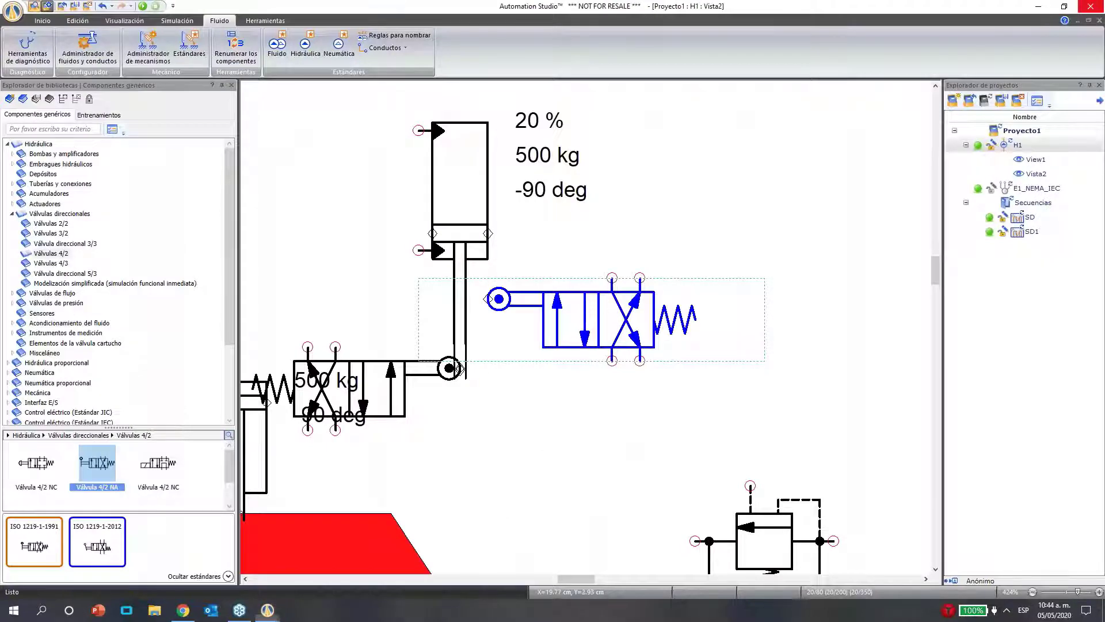
key(F1)
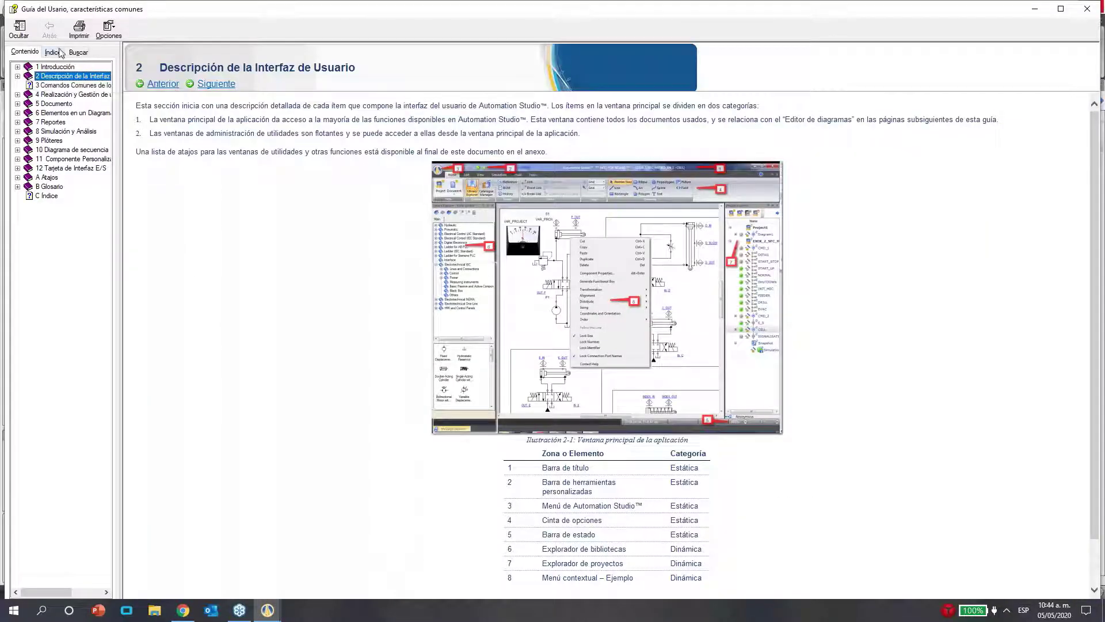
click(54, 52)
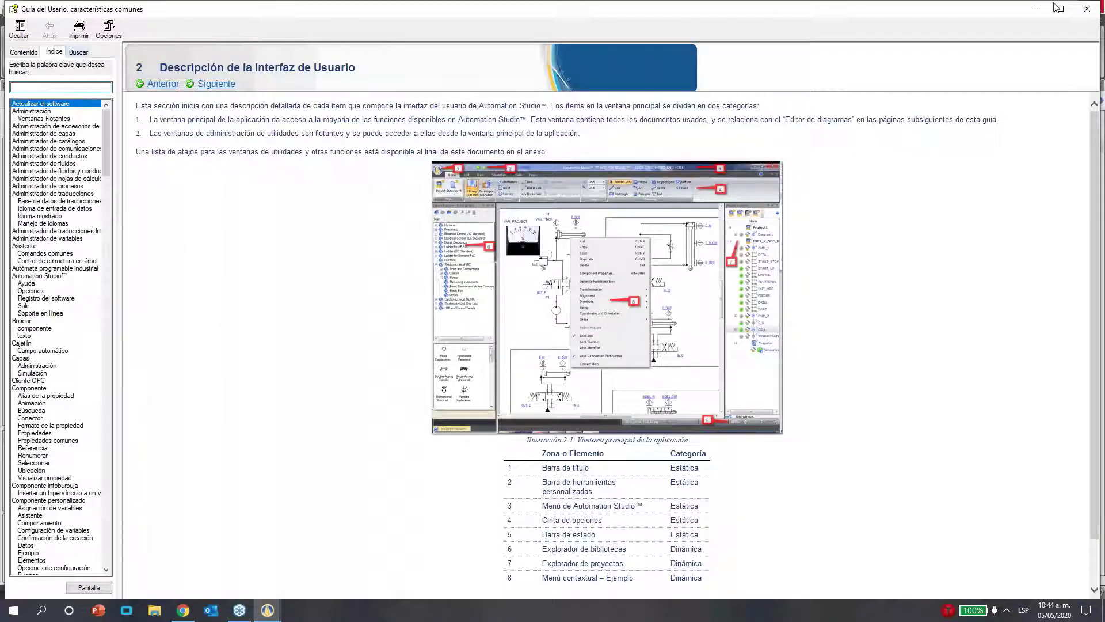
click(1088, 8)
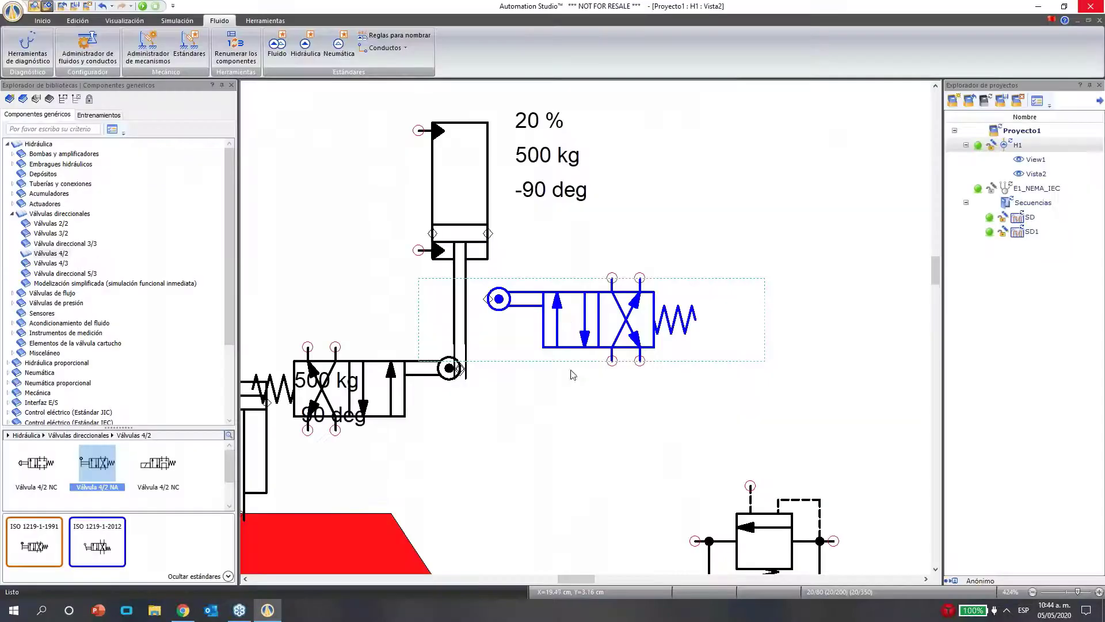
Open the properties of the 4/2 roller valve beside the cylinder and read the help on its parameters, closing both when done
double_click(566, 322)
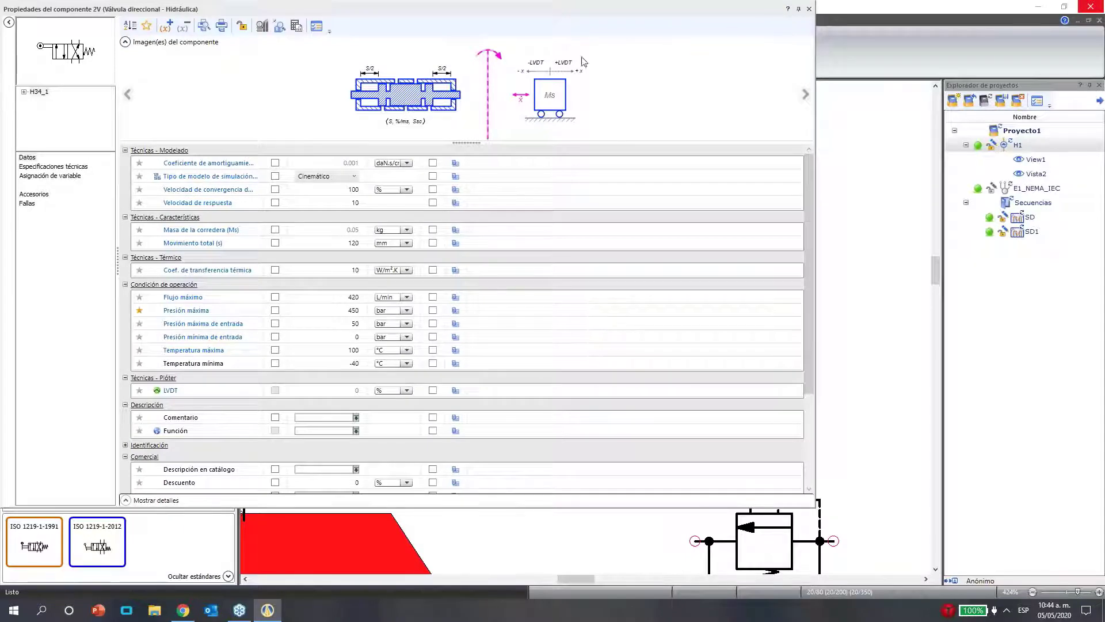
click(787, 8)
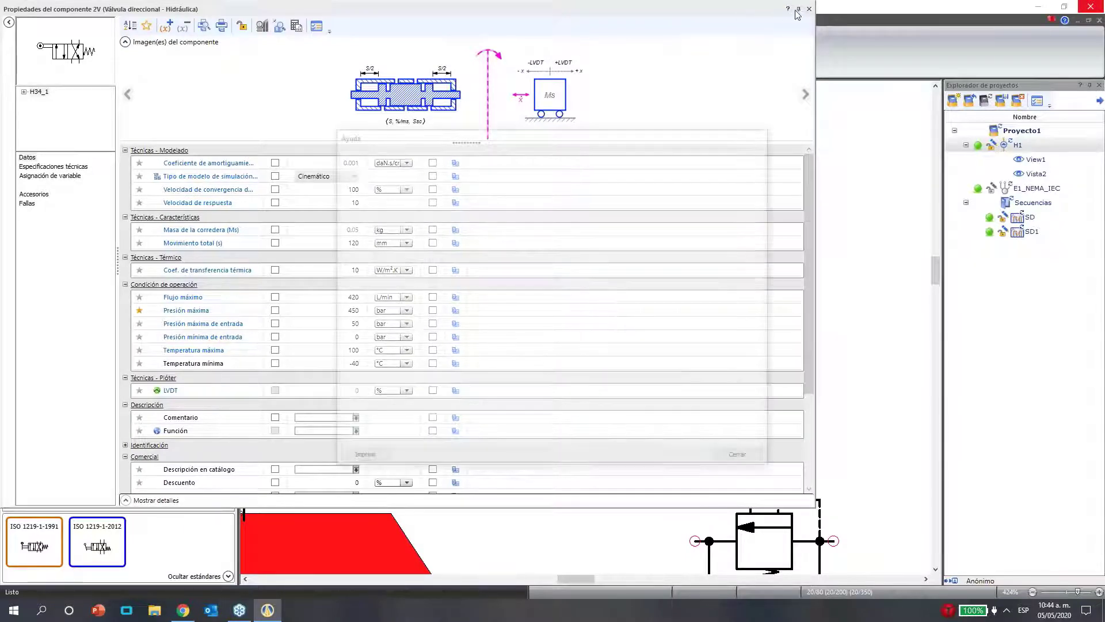
scroll(553, 299, down, 3)
scroll(552, 300, down, 10)
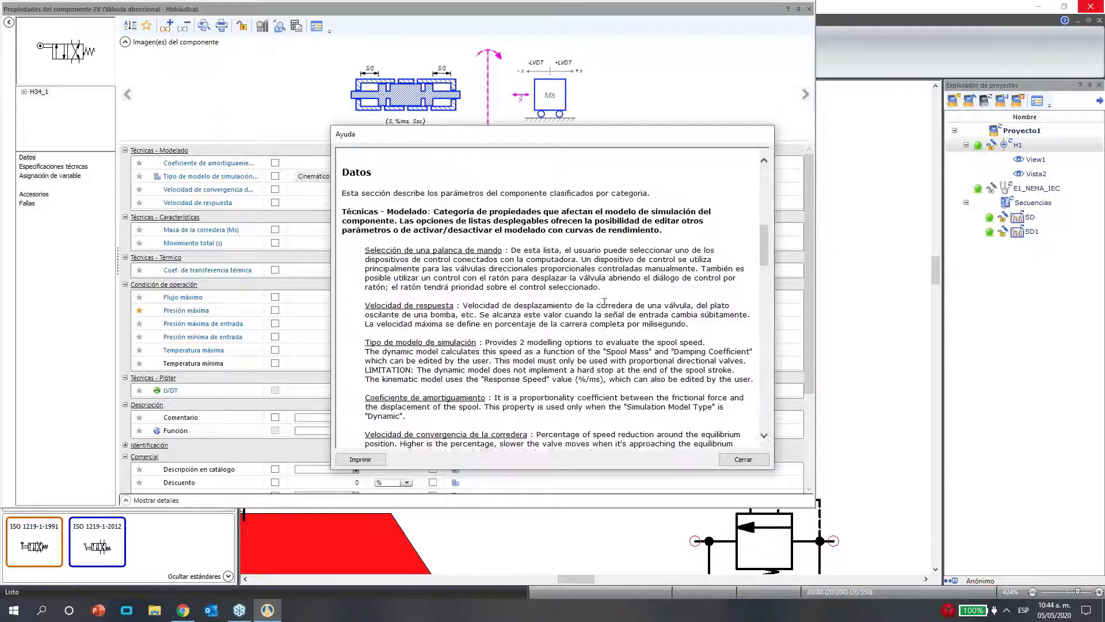
scroll(691, 319, down, 12)
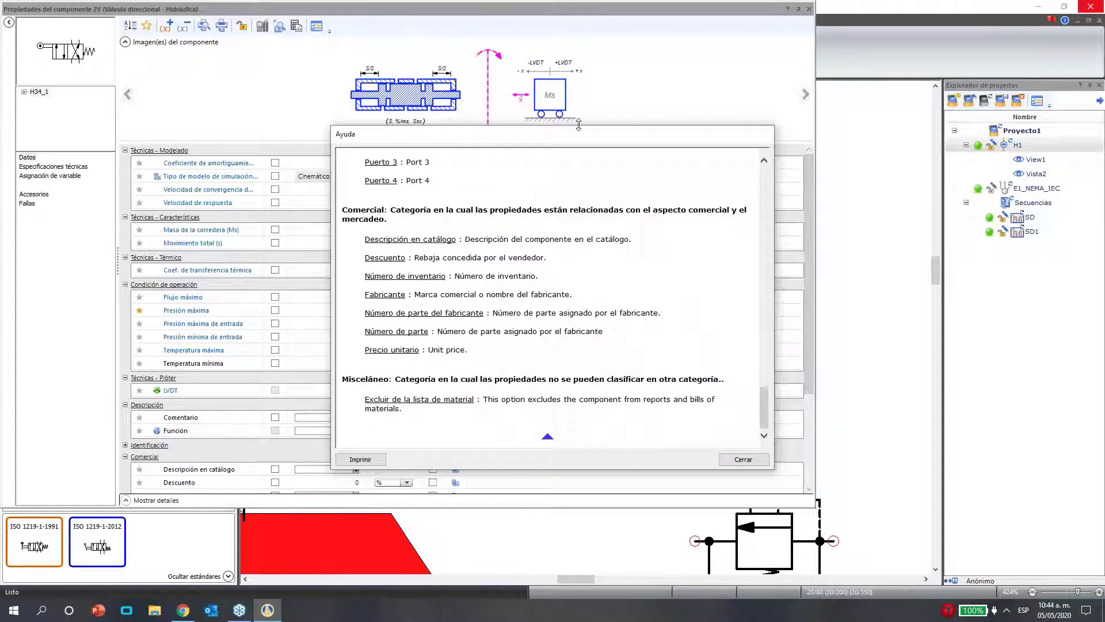
click(743, 459)
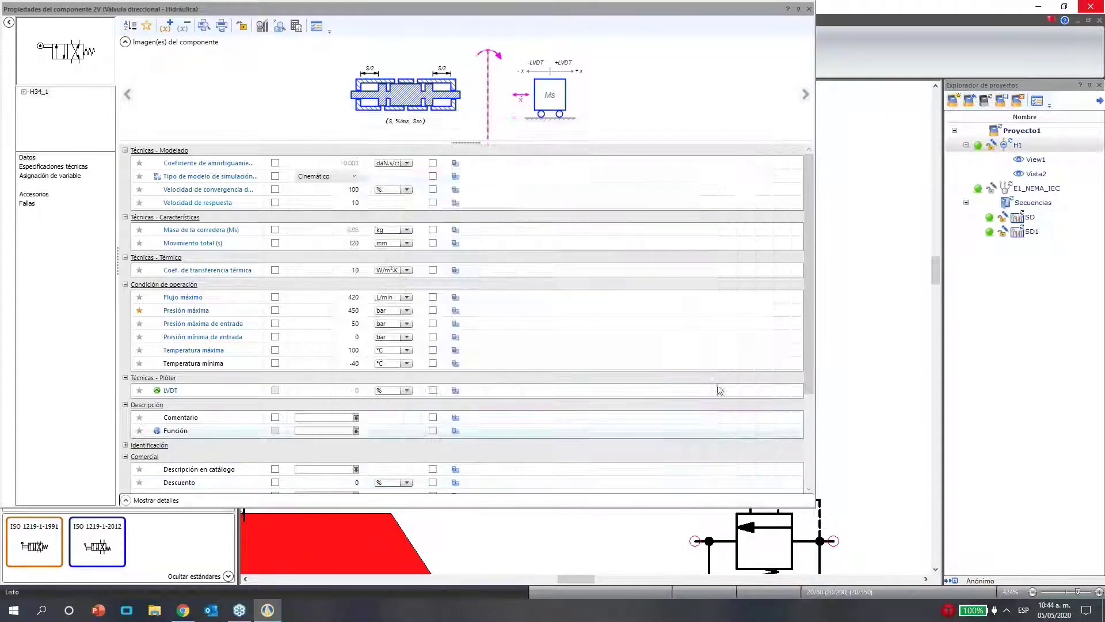
click(808, 9)
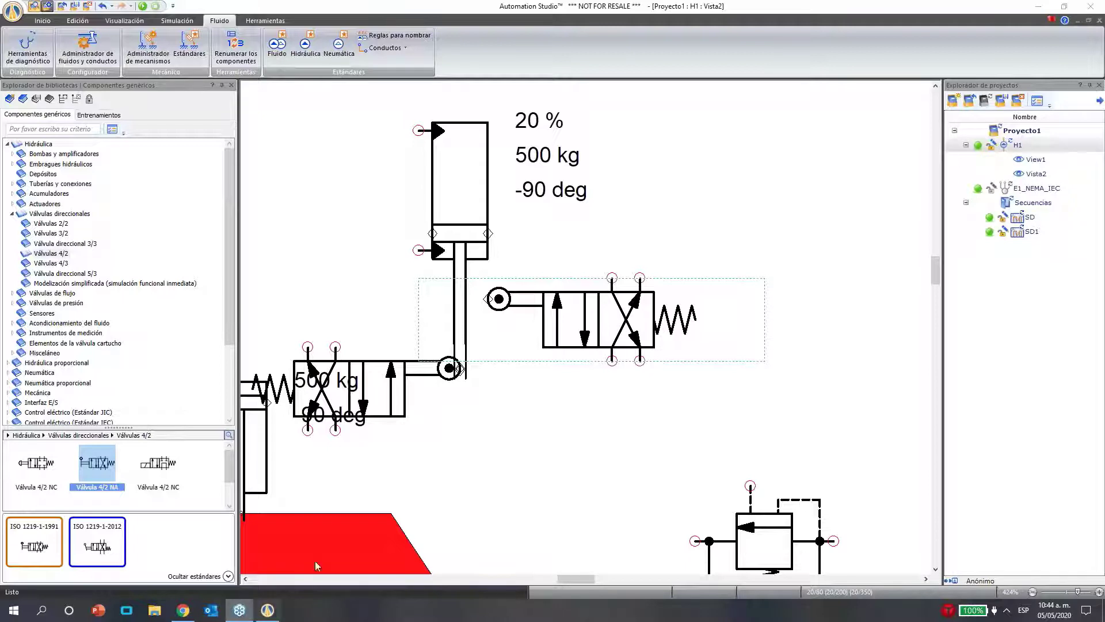
Move the roller valve from the end of the cylinder rod to the free area above the other roller valve
drag(371, 368, 703, 174)
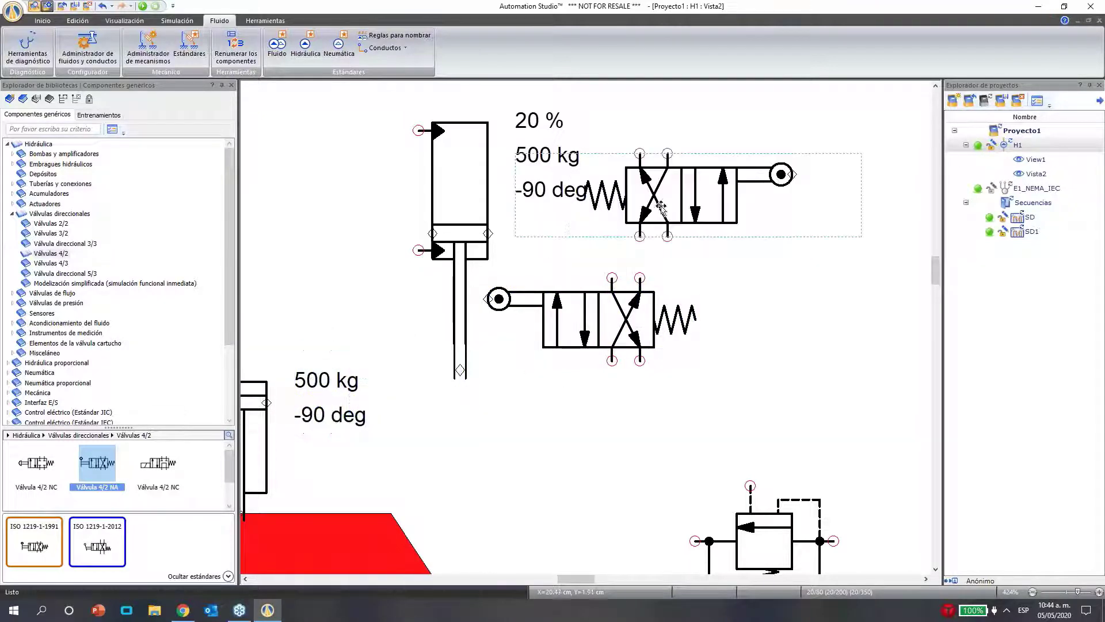
Examine the commands available for document H1 and the types of new documents that can be added to Proyecto1
right_click(1016, 146)
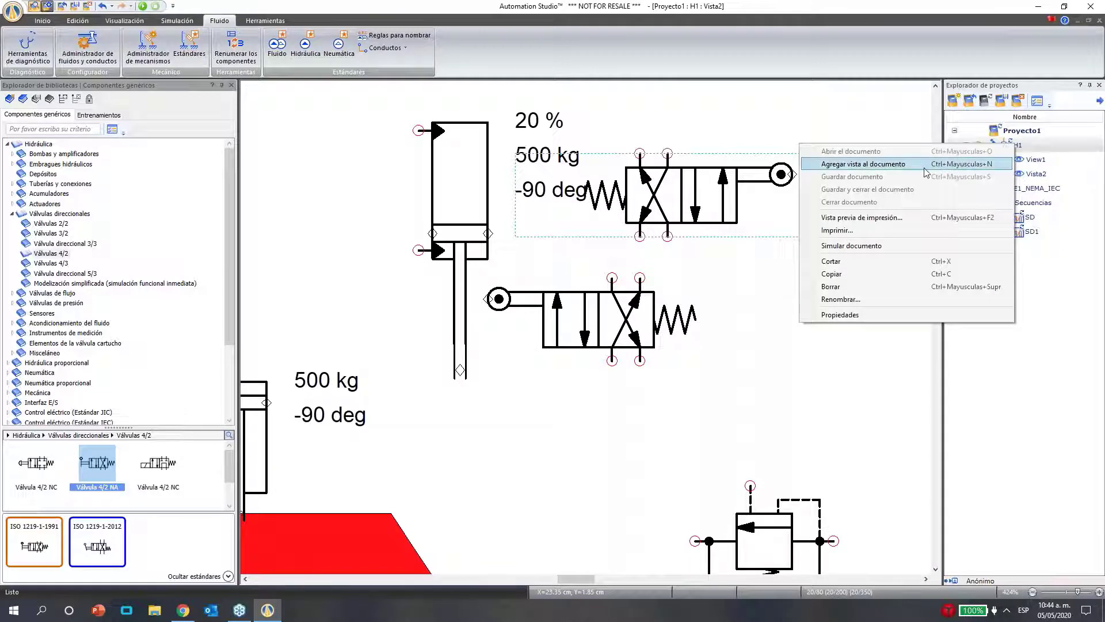
click(956, 102)
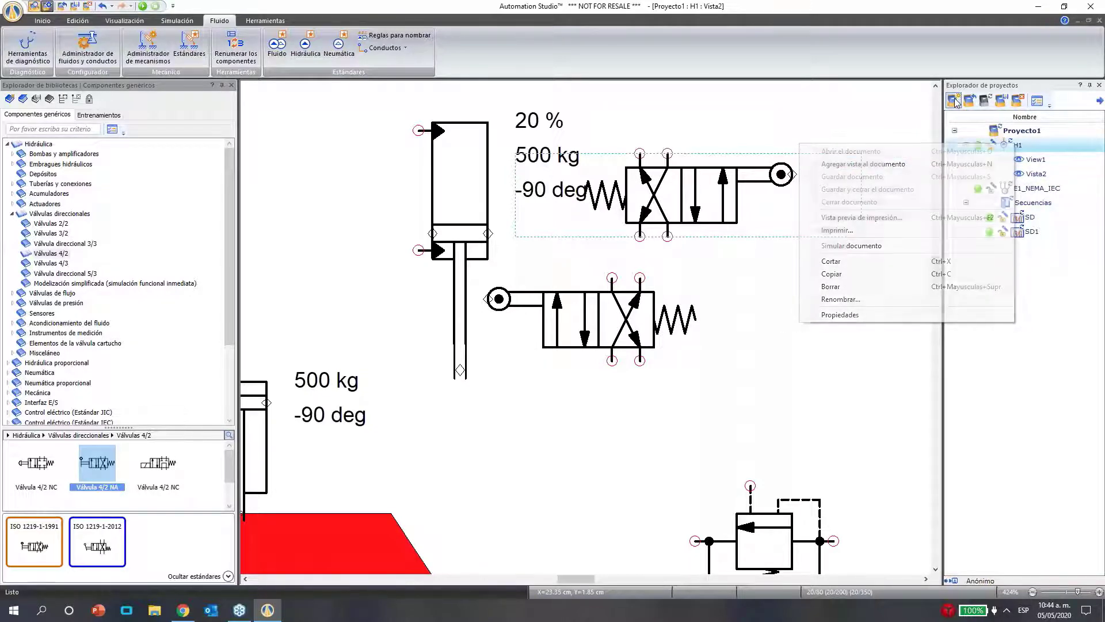
click(608, 329)
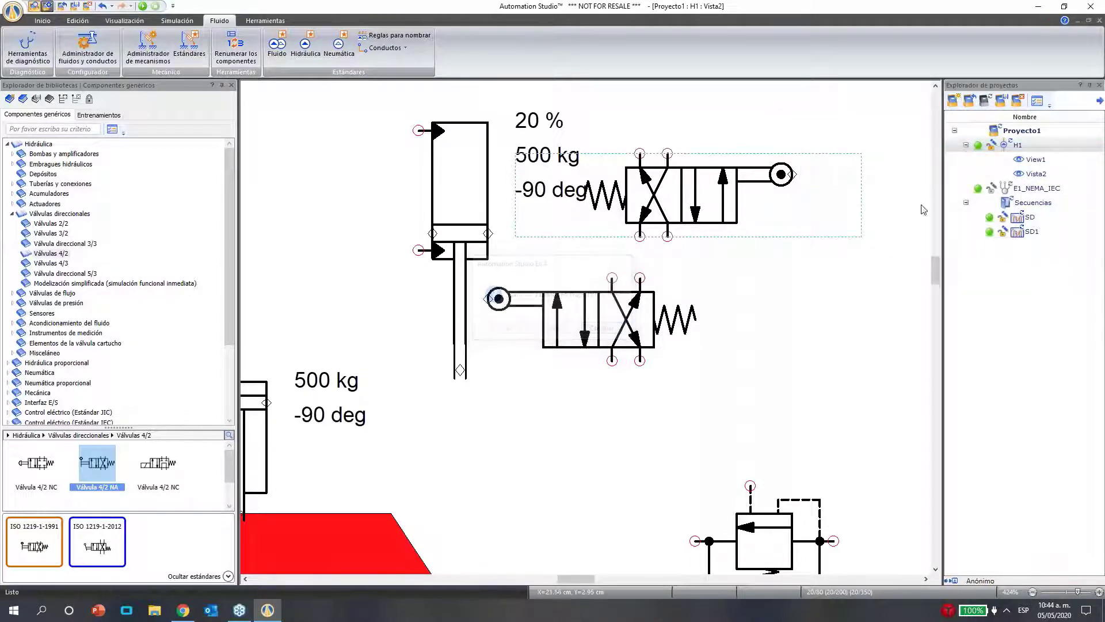
right_click(1034, 130)
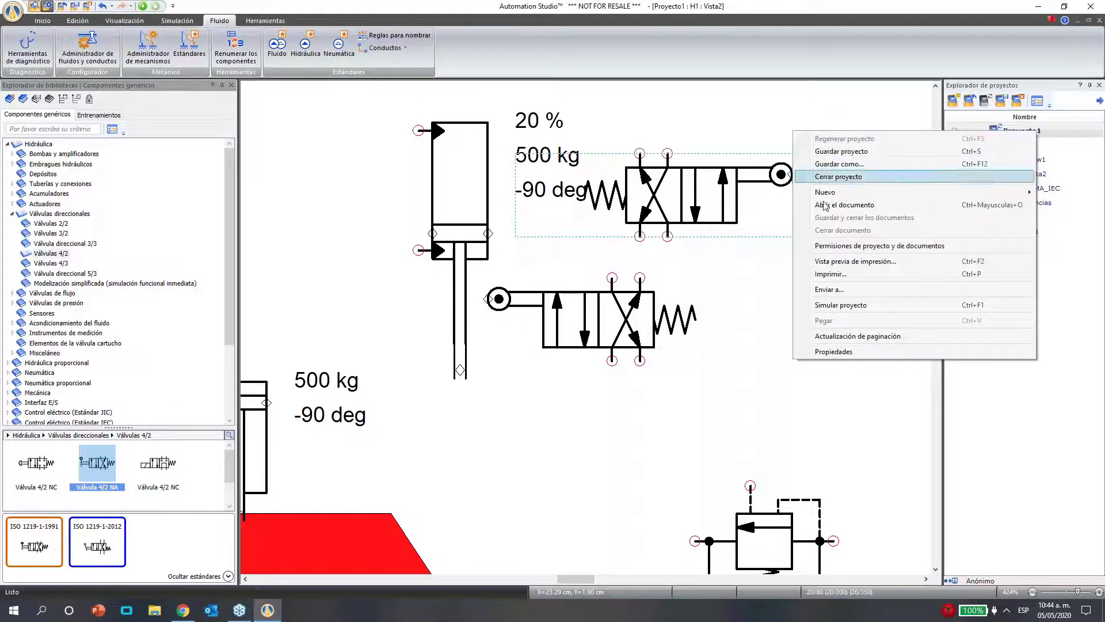
mouse_move(851, 193)
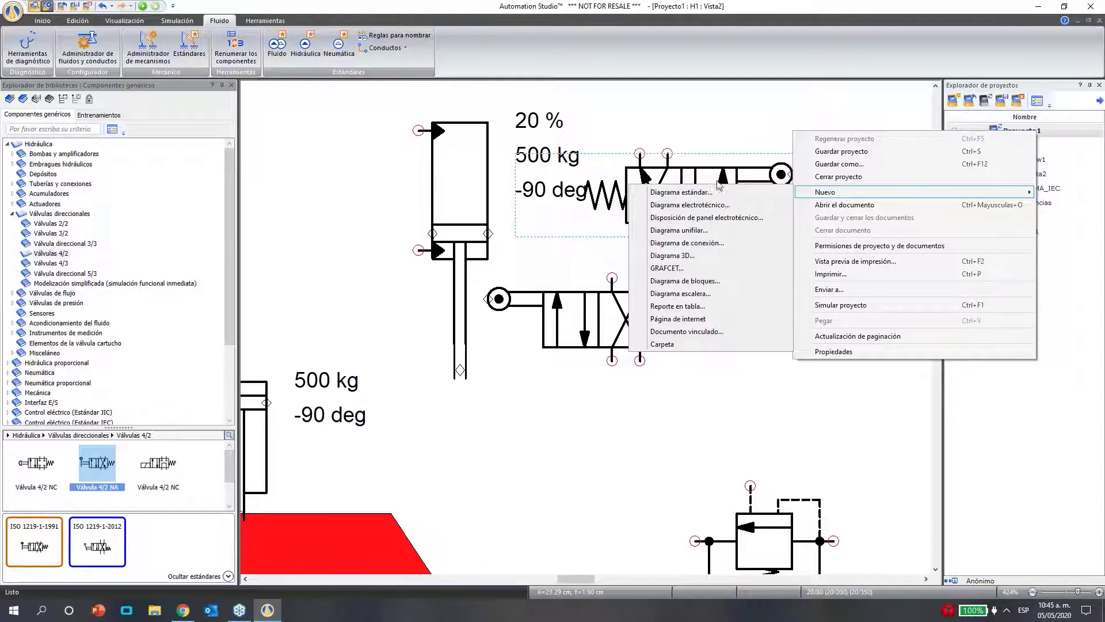
click(743, 135)
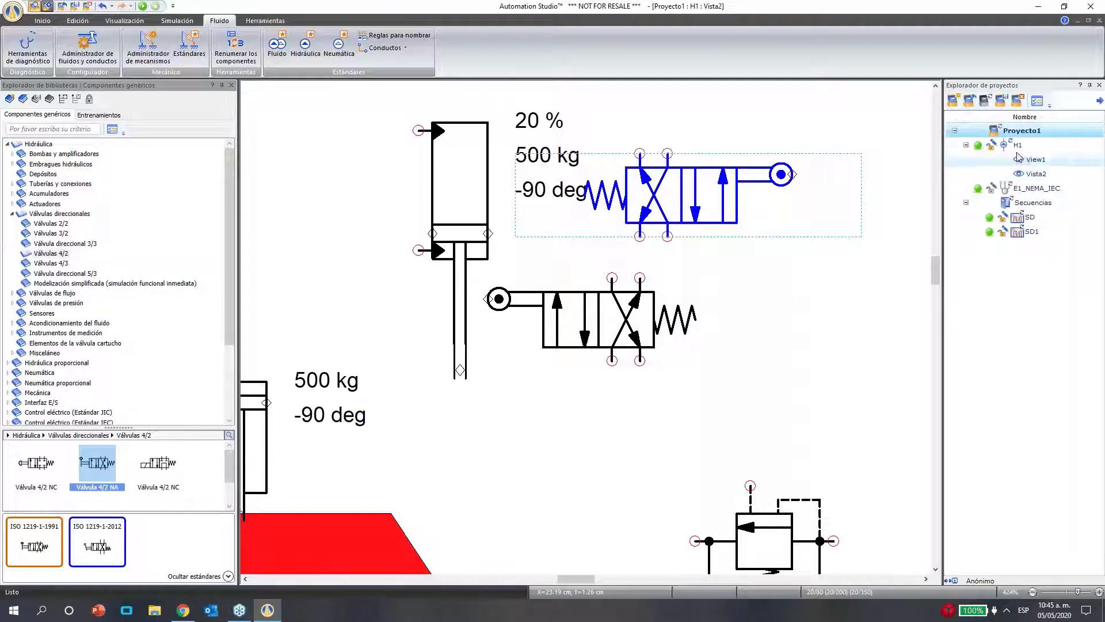
right_click(1015, 148)
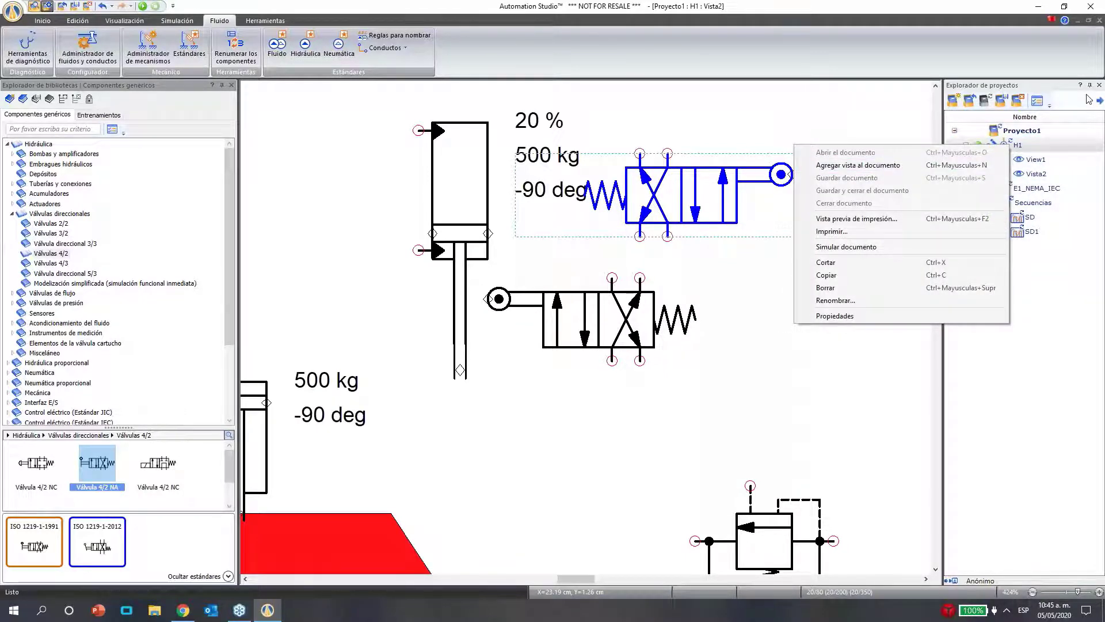
click(1096, 36)
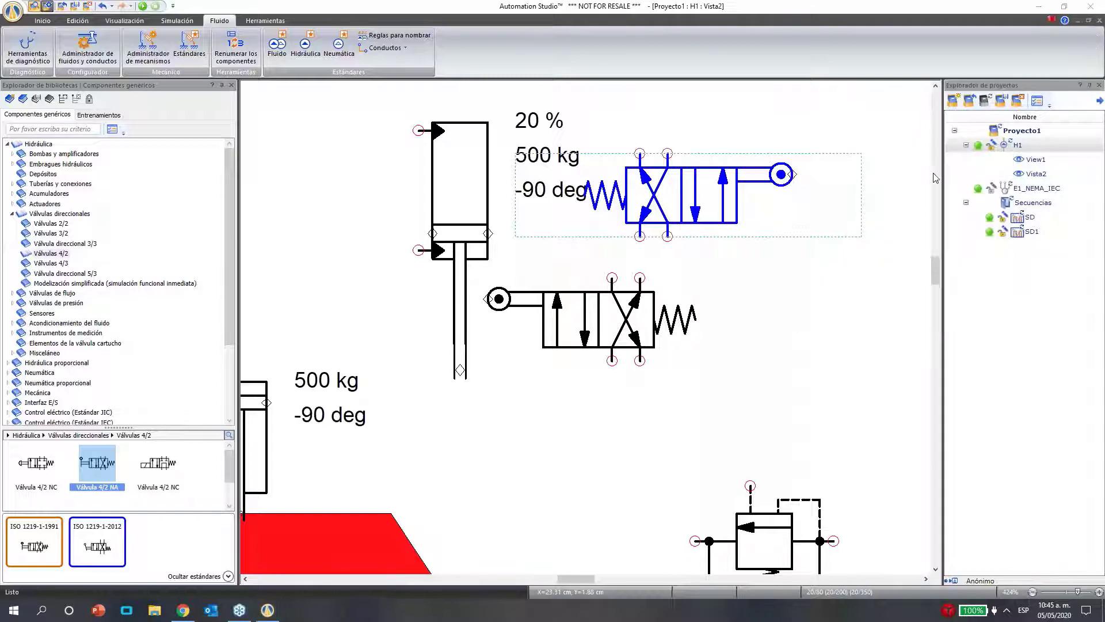